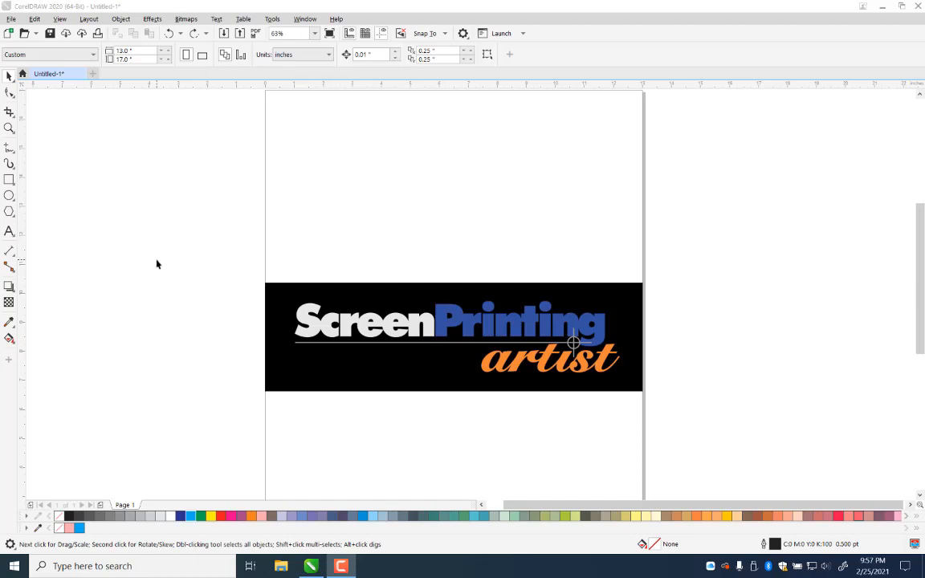
Step: Delete the Screen Printing artist logo image from the page
drag(204, 196, 798, 415)
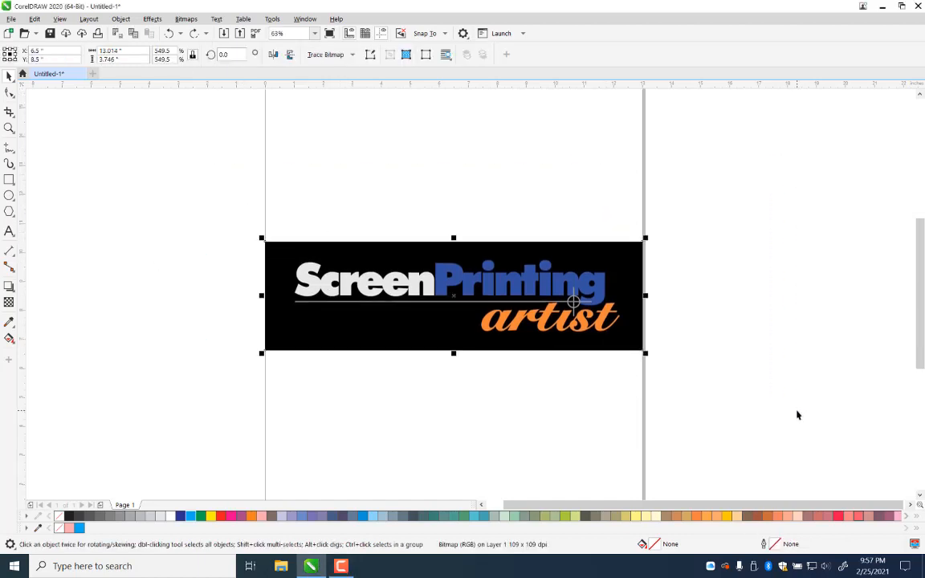
key(Delete)
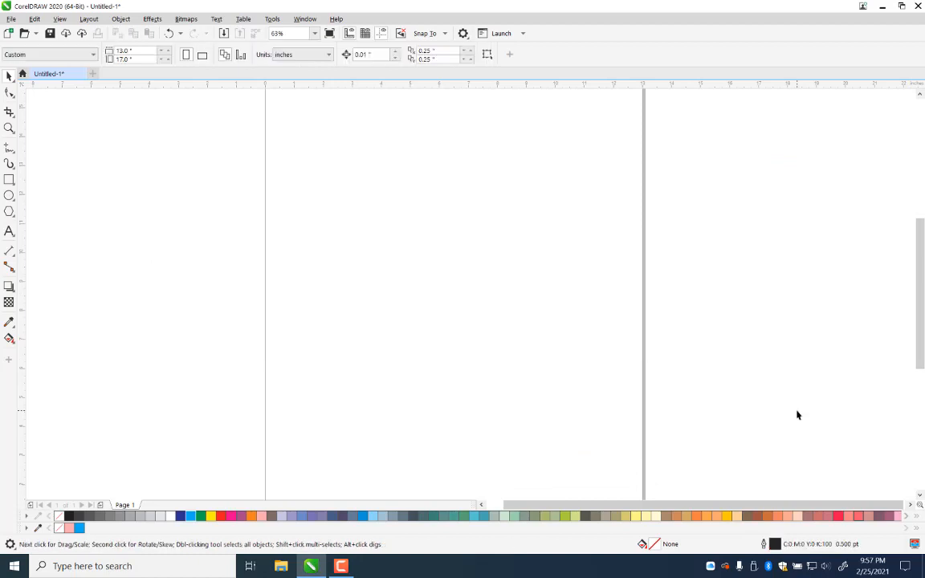
Step: Add artistic text near the top of the page reading "Dance Like", "No One Is", "Watching" on three lines
click(9, 231)
click(351, 161)
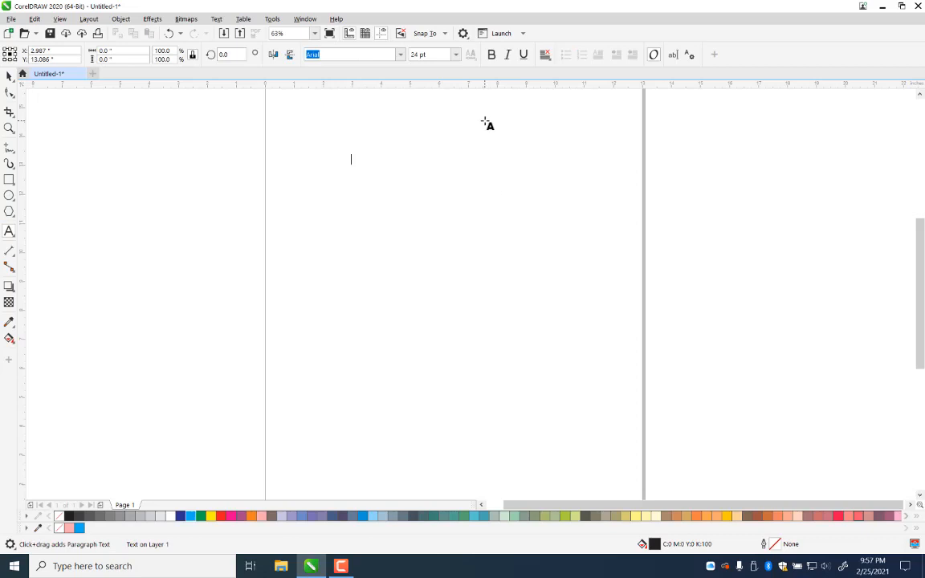
text(Dance Like)
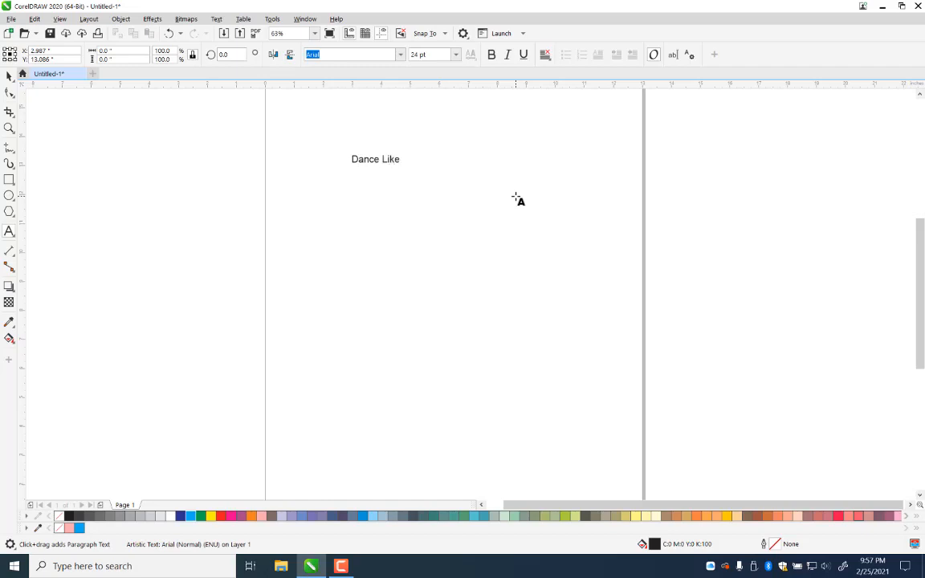
text(No)
text( One Is )
text(WA)
key(BackSpace)
text(atching)
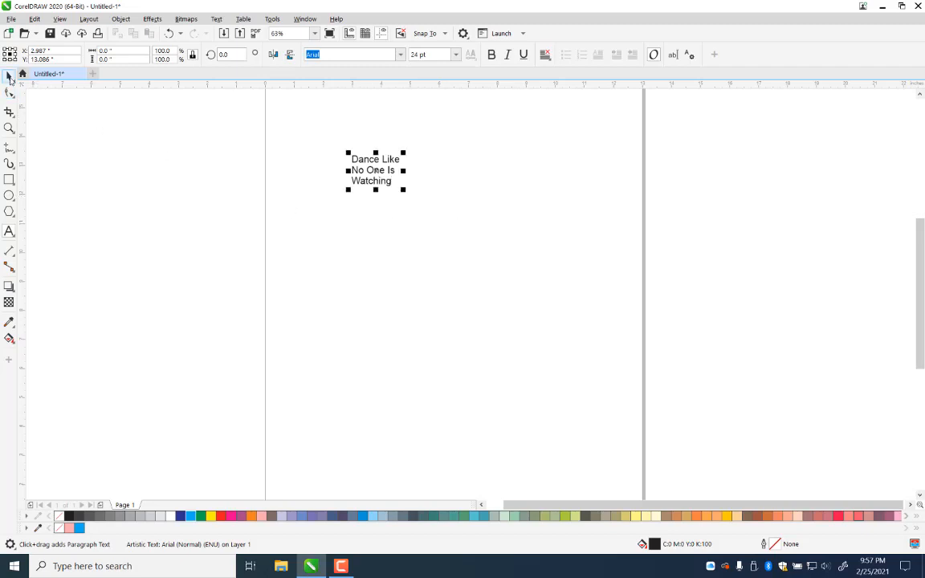
Step: Enlarge the three-line text proportionally to about 121 pt and set its font to Master Of Break
click(9, 76)
drag(403, 190, 593, 426)
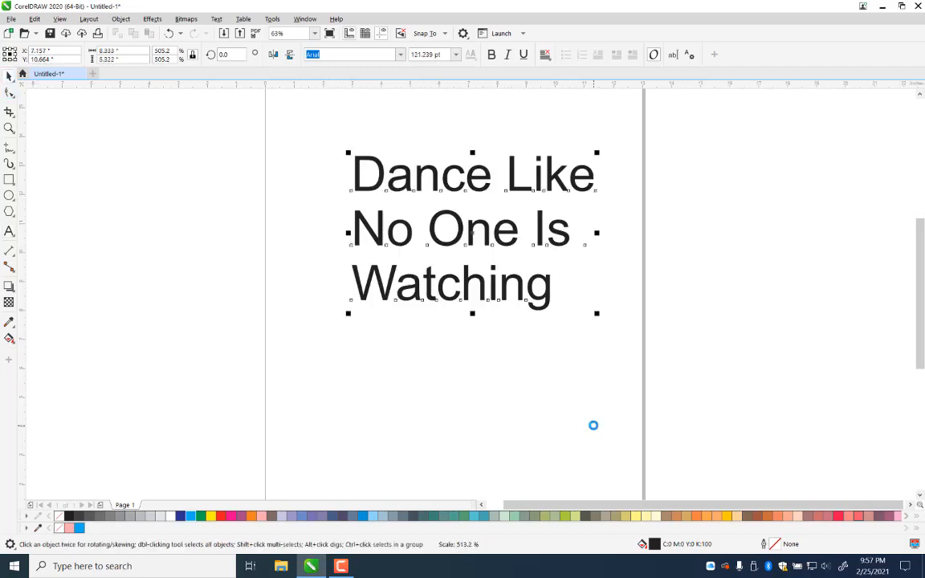
click(400, 55)
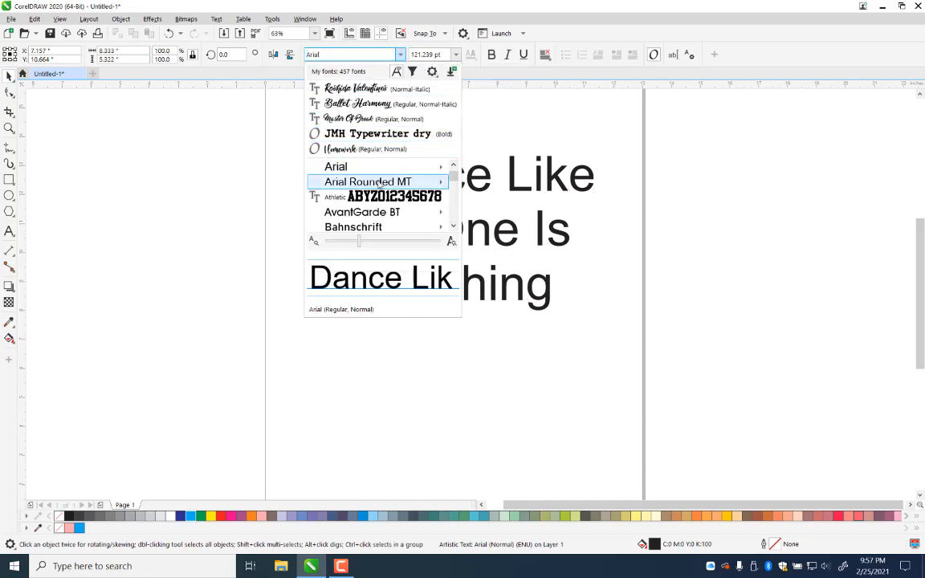
key(Escape)
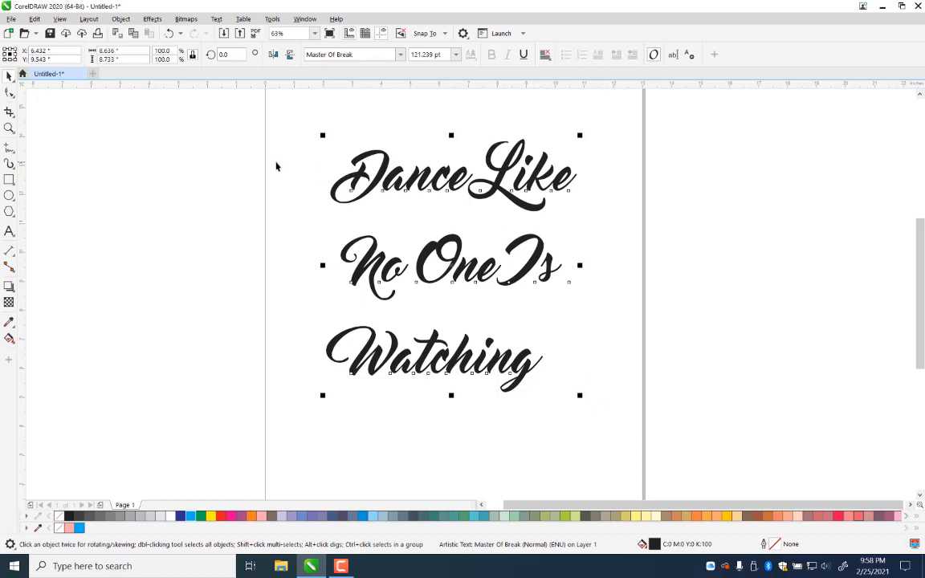
Step: Move the text block slightly lower on the page and break it apart into separate lines
mouse_move(486, 268)
mouse_down()
mouse_move(486, 231)
mouse_move(484, 299)
mouse_move(482, 285)
mouse_up()
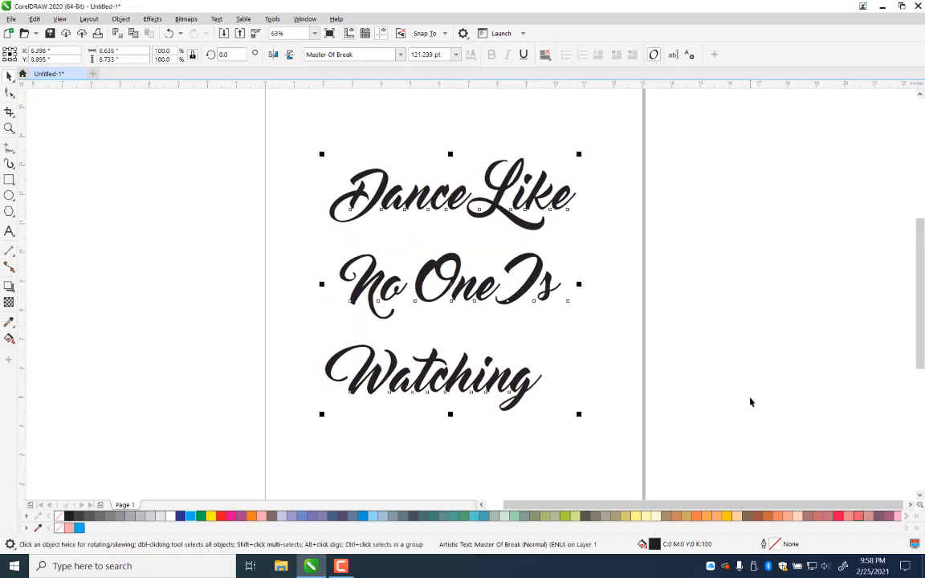
key(ctrl+k)
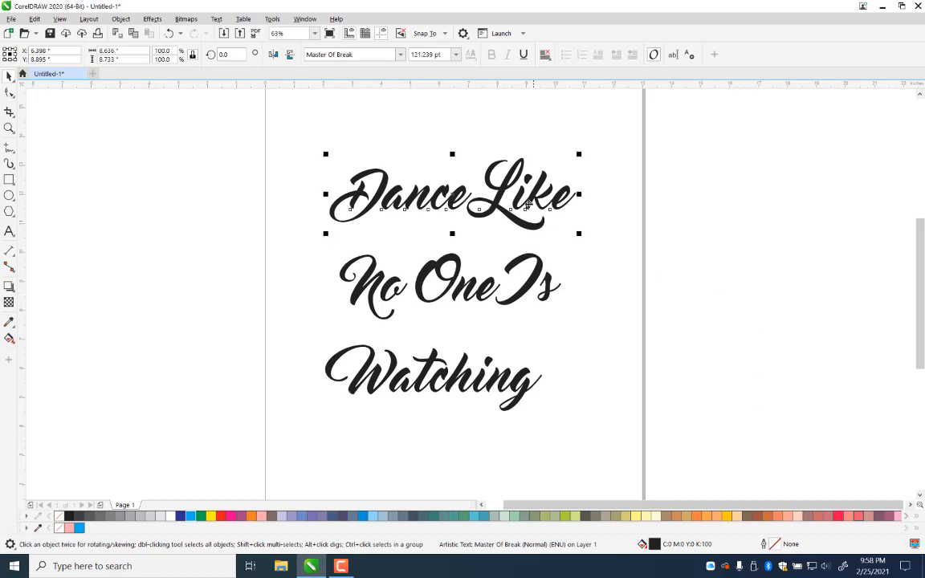
drag(530, 199, 540, 136)
key(ctrl+z)
click(655, 218)
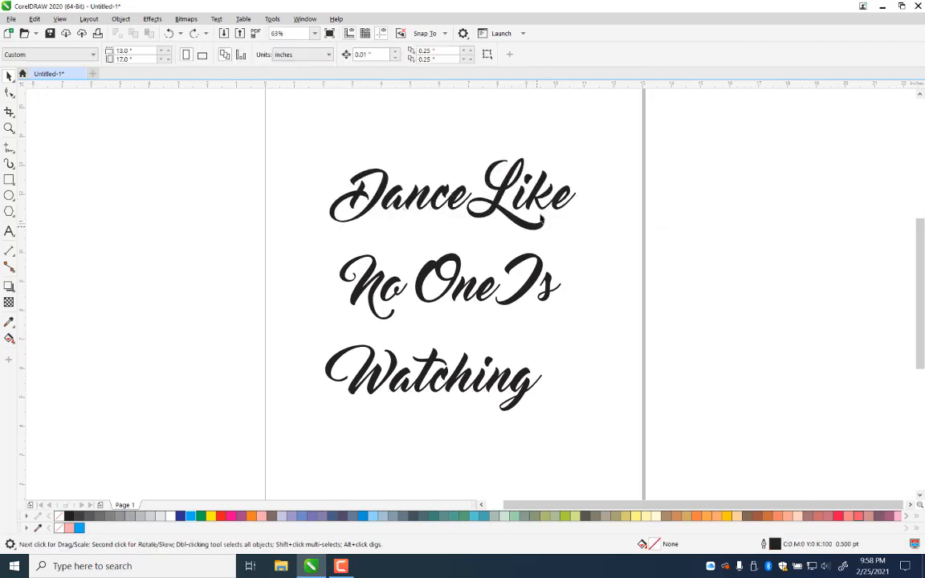
Step: Break the "Dance Like" and "No One Is" lines apart into individual words
click(536, 193)
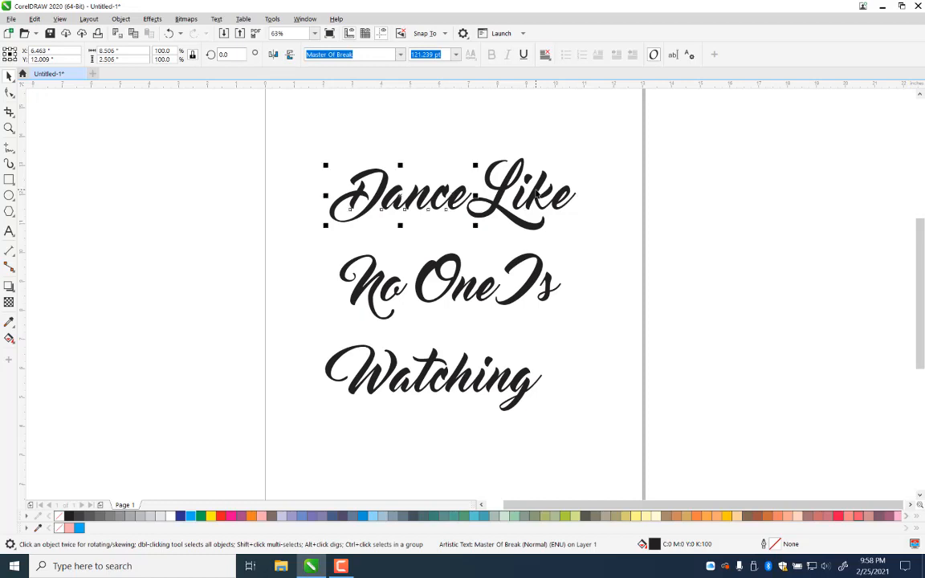
click(612, 229)
drag(532, 204, 592, 176)
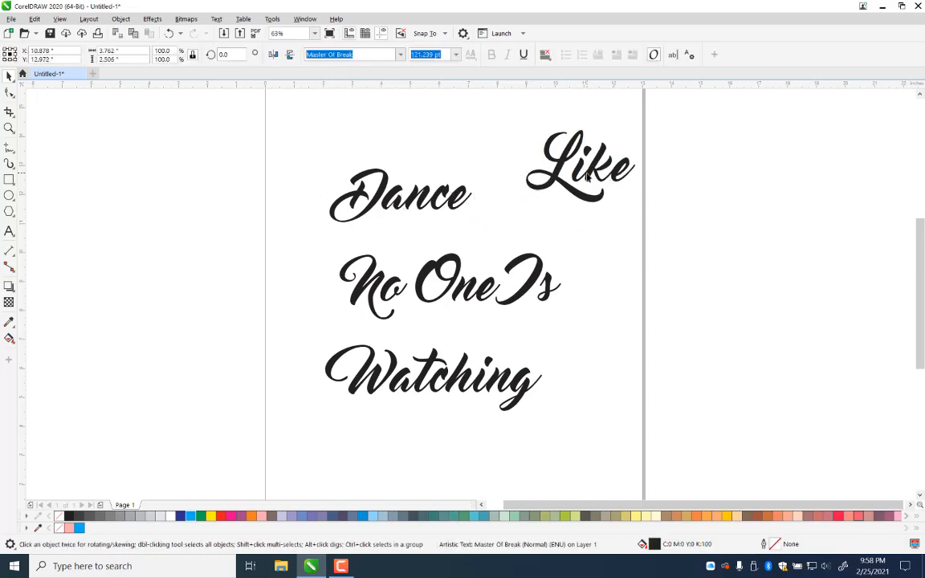
key(ctrl+z)
click(537, 271)
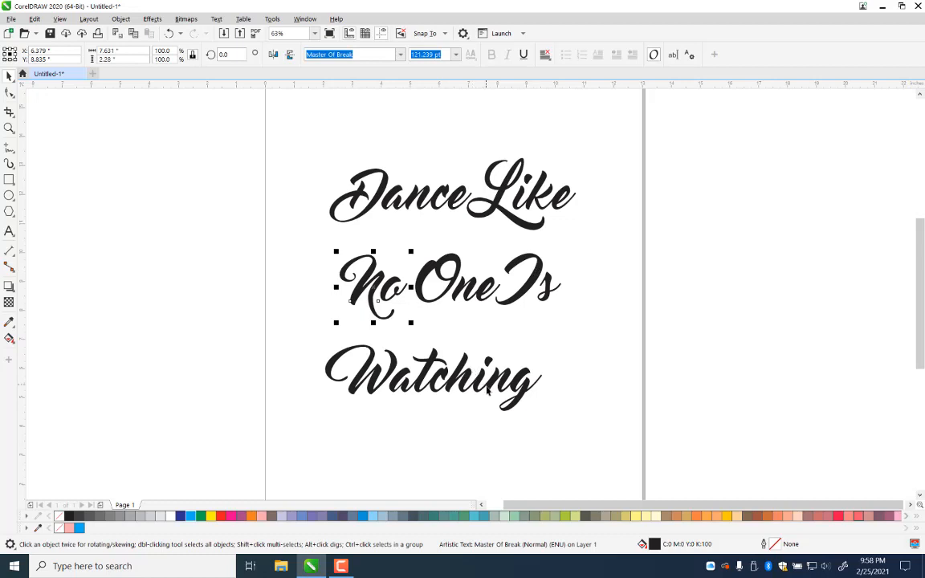
Step: Try breaking the word "Watching" apart into single letters
click(487, 388)
key(ctrl+k)
click(771, 361)
click(373, 391)
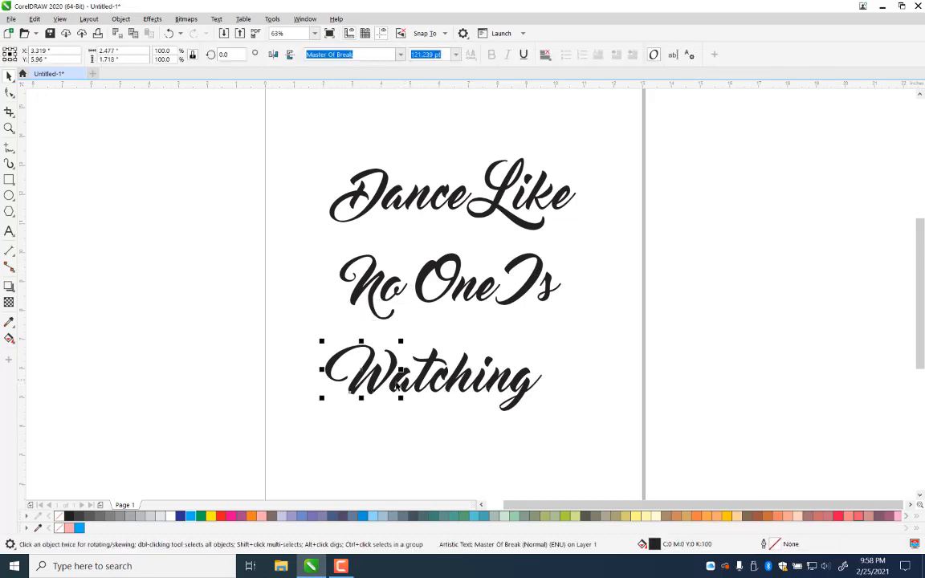
mouse_move(387, 382)
mouse_down()
mouse_move(416, 413)
mouse_move(404, 384)
mouse_up()
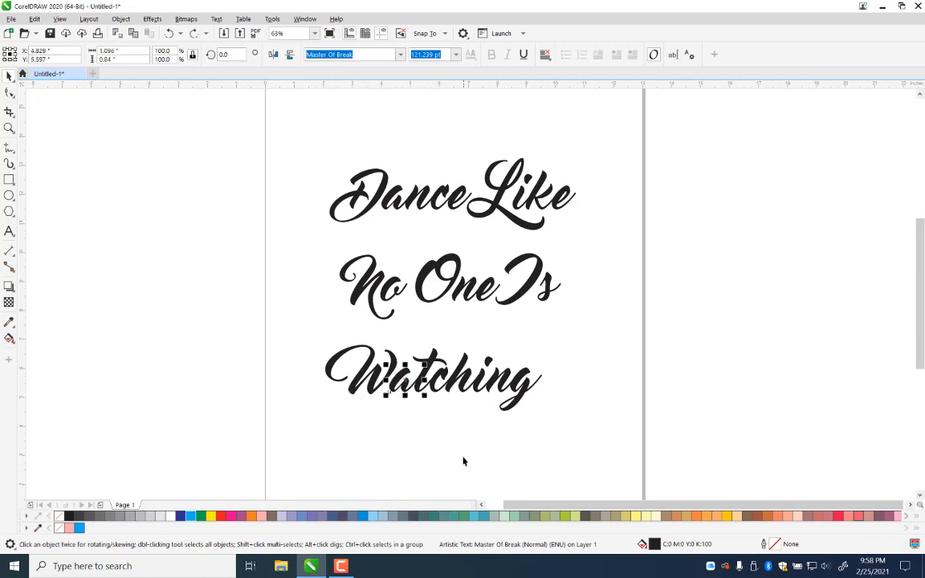
key(ctrl+z)
drag(467, 441, 459, 468)
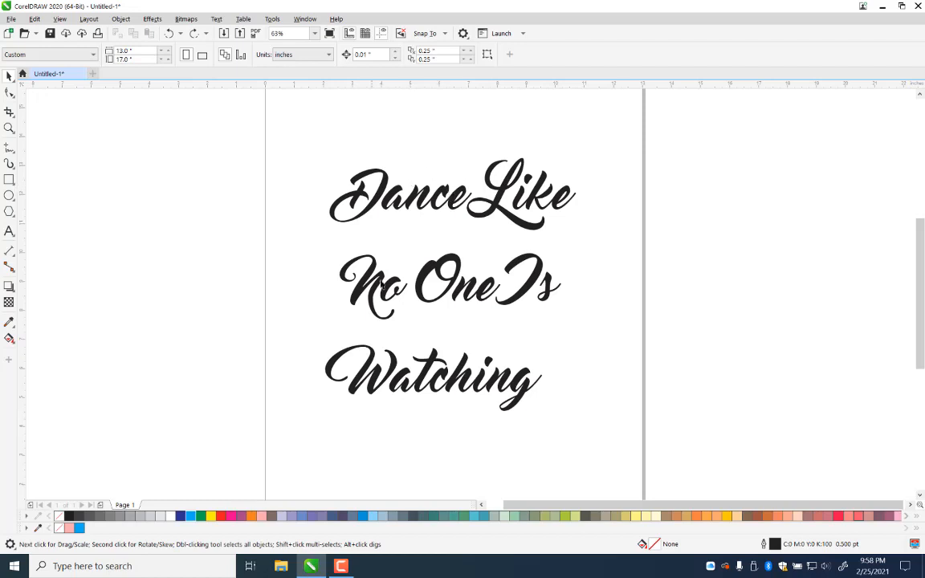
Step: Draw a rectangle of about 13 × 17 inches covering the whole page
click(9, 127)
right_click(285, 268)
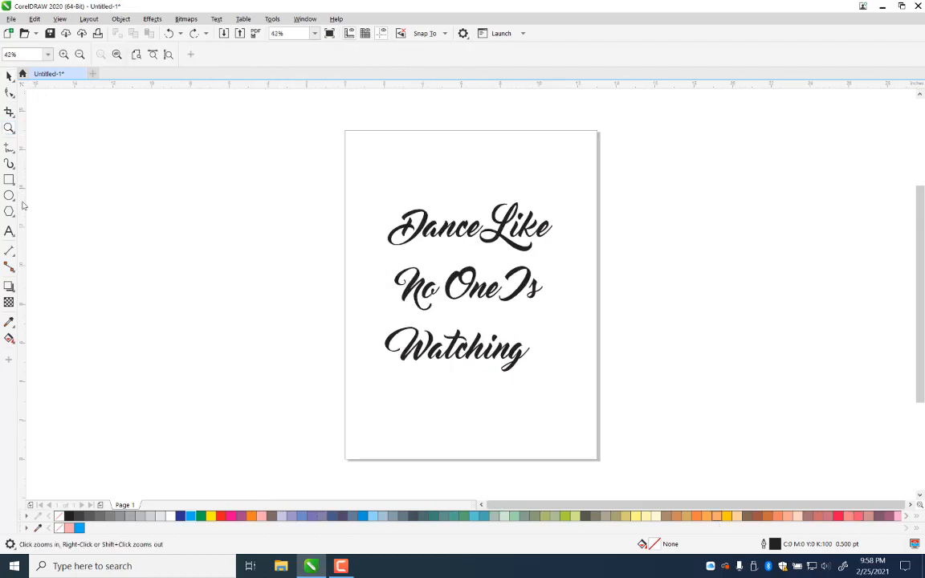
click(8, 180)
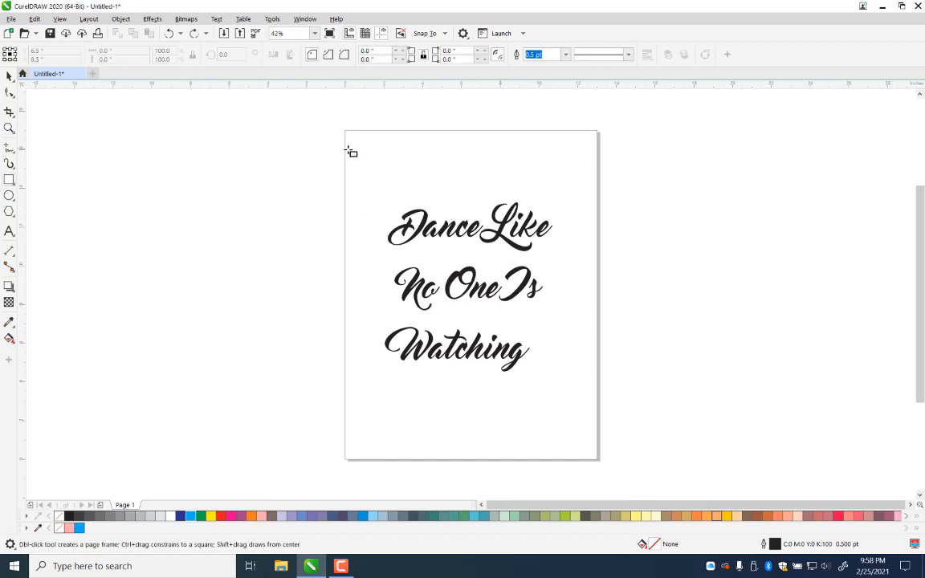
drag(346, 152, 601, 461)
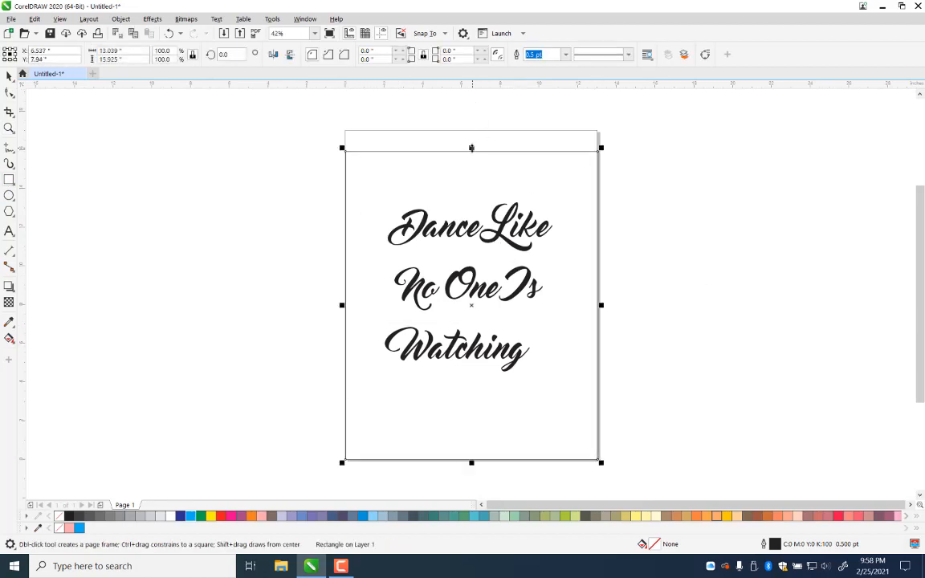
drag(471, 148, 469, 127)
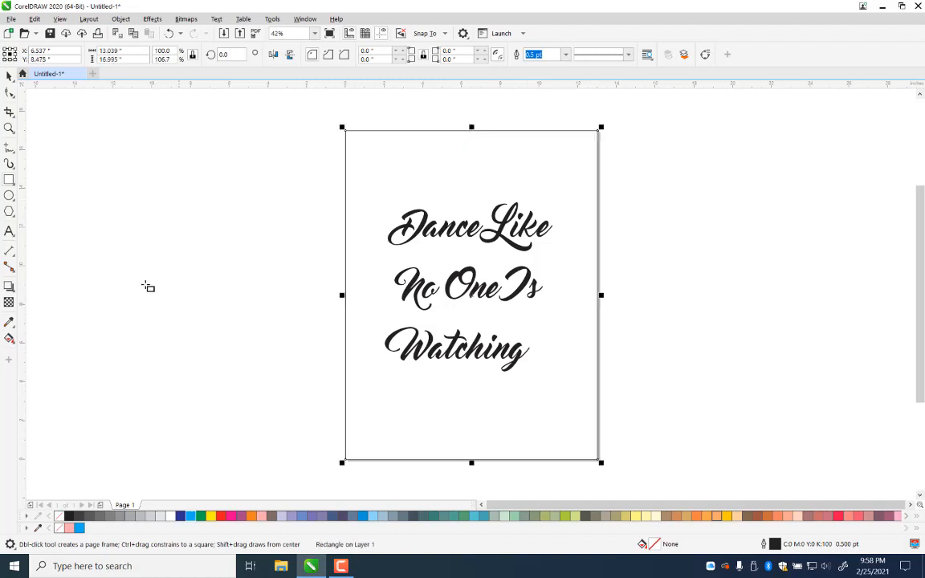
Step: Fill the page-sized rectangle with 90% black
click(8, 76)
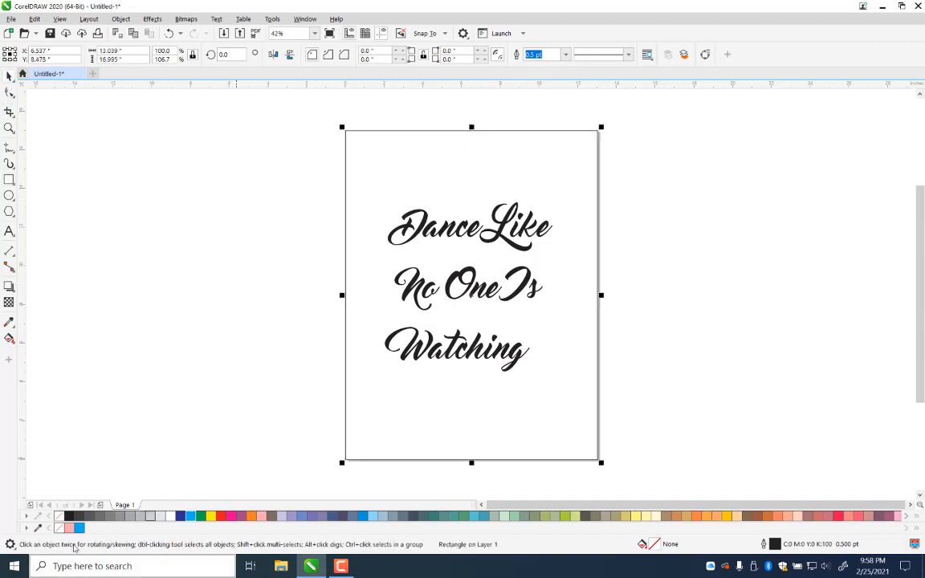
click(69, 516)
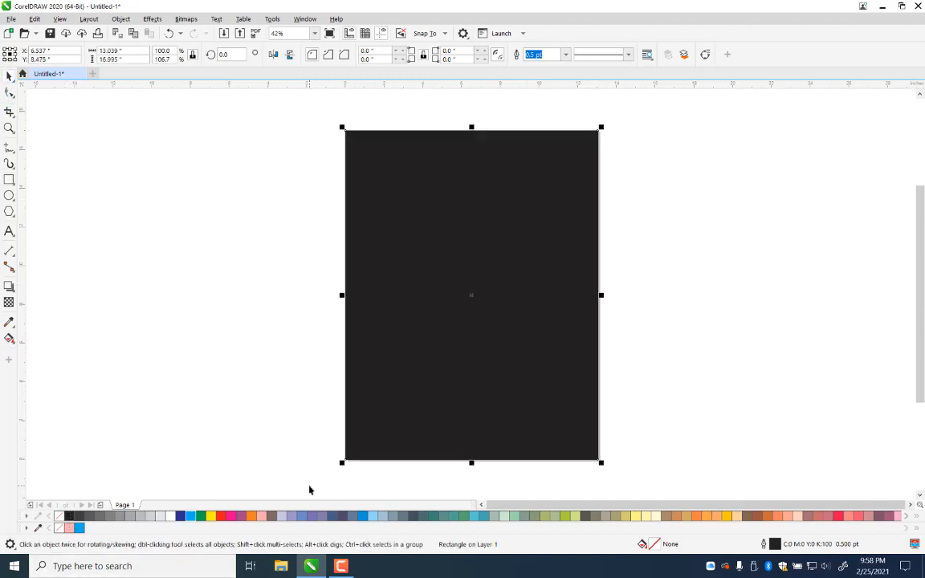
click(79, 516)
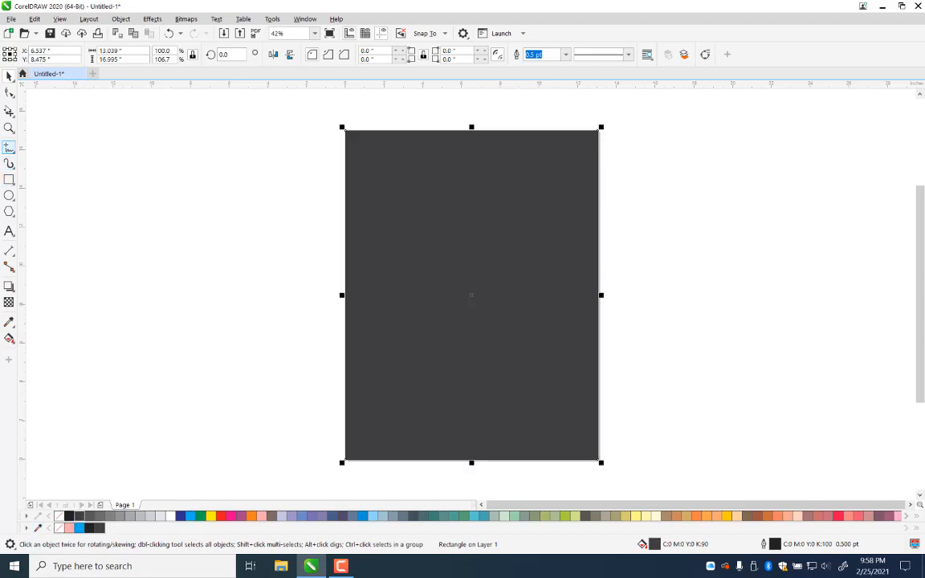
click(234, 164)
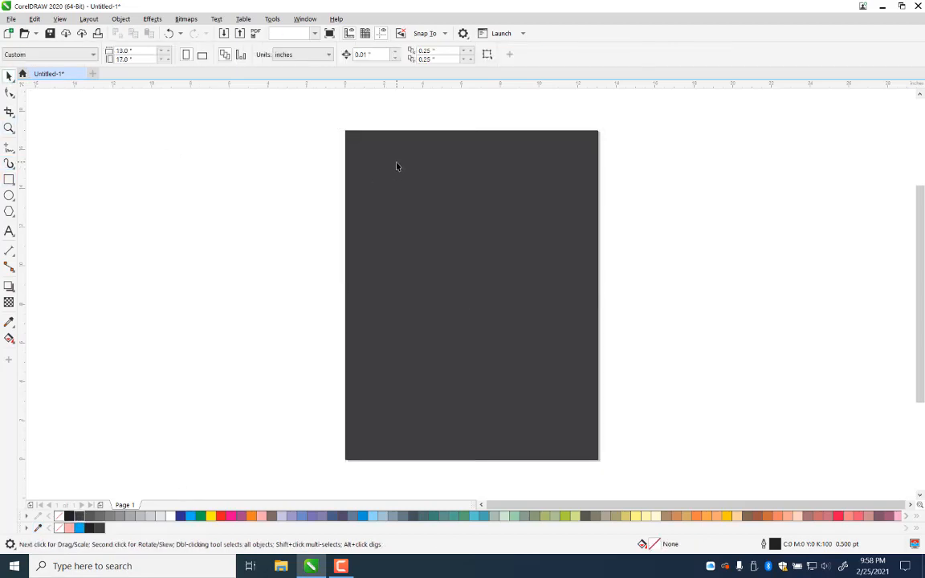
Step: Send the dark rectangle to the back, behind the lettering
click(398, 165)
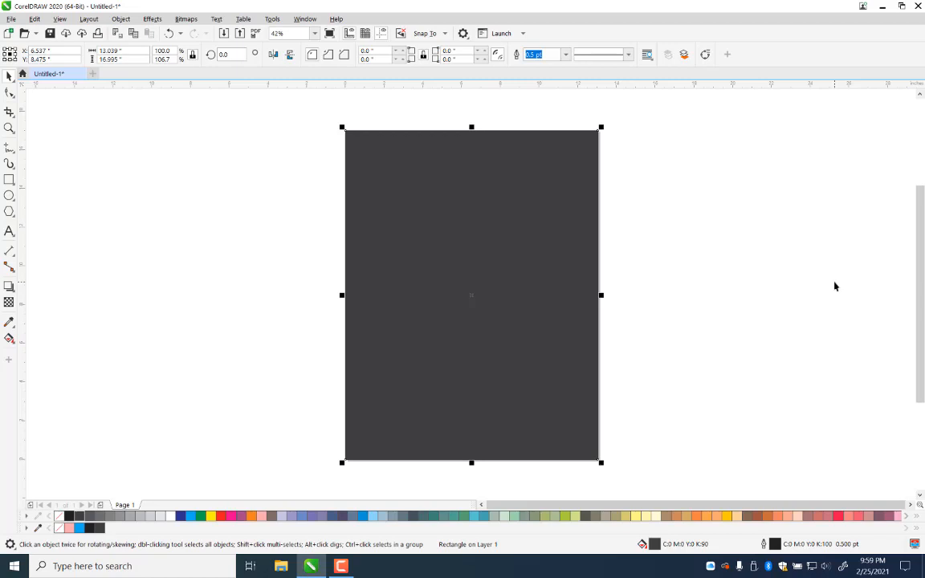
key(Page_Down)
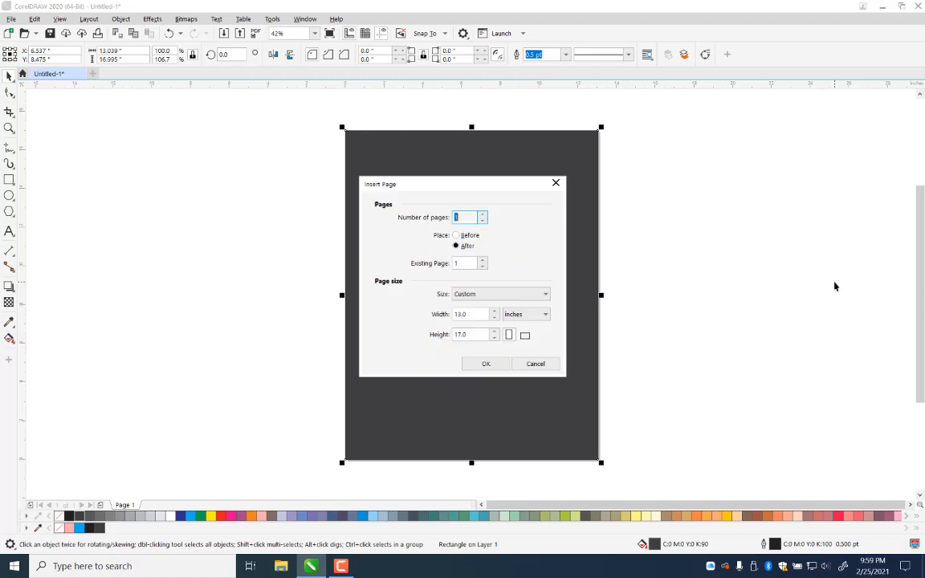
click(535, 364)
key(shift+Page_Down)
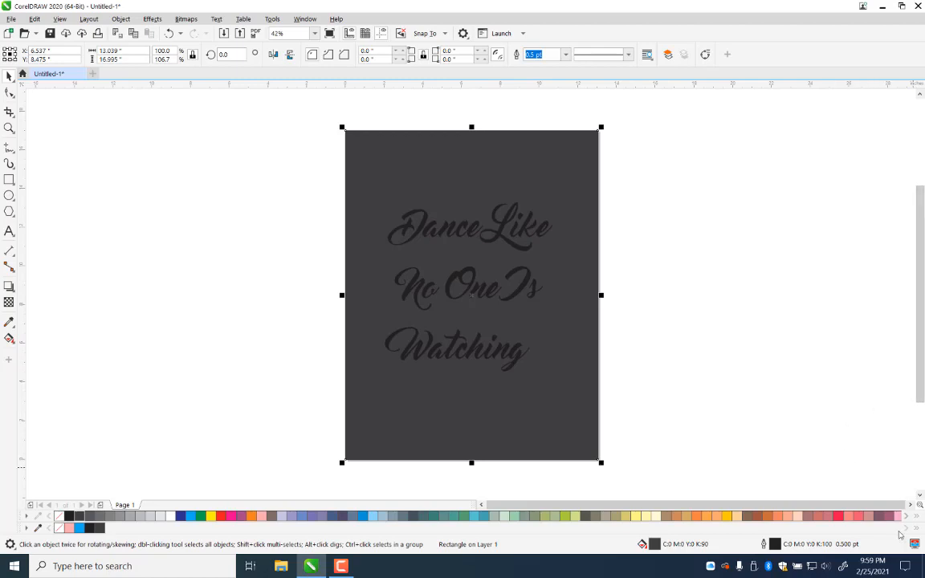
click(709, 314)
Step: Remove the outline from the dark background rectangle
click(535, 141)
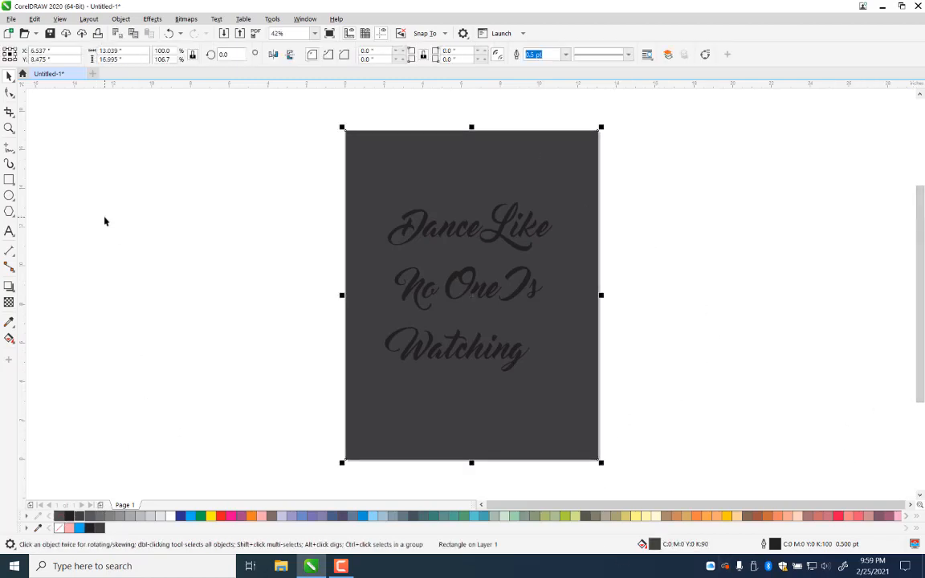
click(738, 254)
click(437, 173)
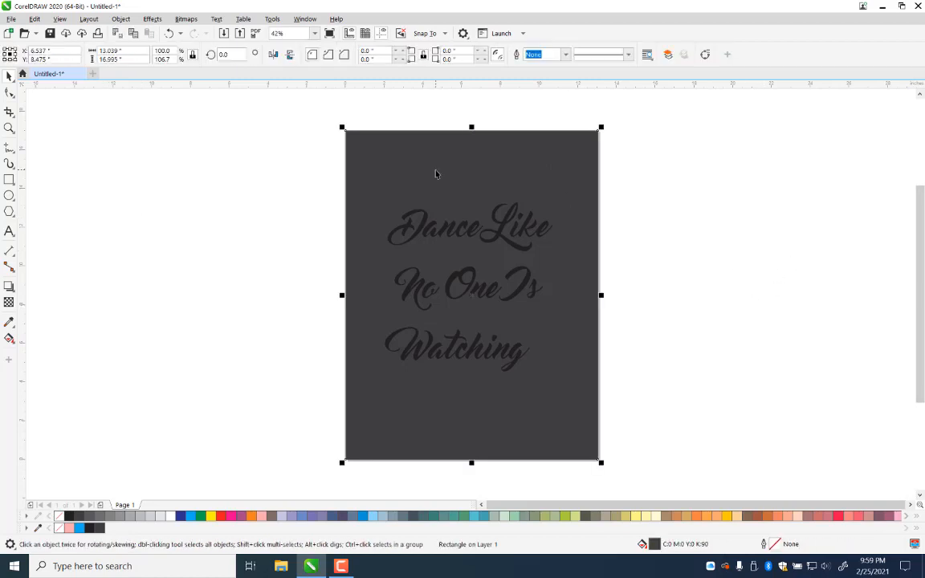
click(740, 239)
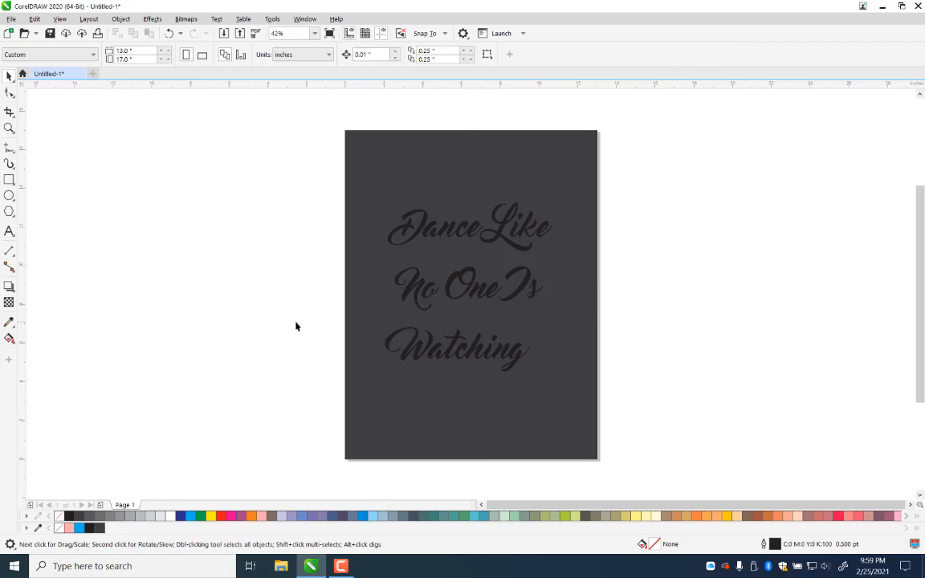
Step: Widen the gap slightly between the words "Dance" and "Like"
click(8, 124)
drag(326, 128, 633, 463)
drag(256, 109, 677, 449)
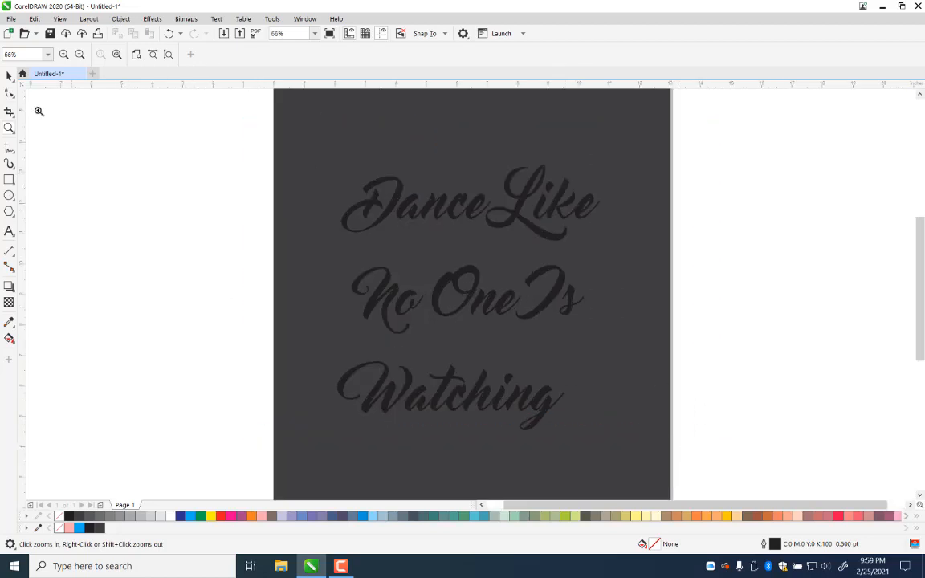
click(8, 74)
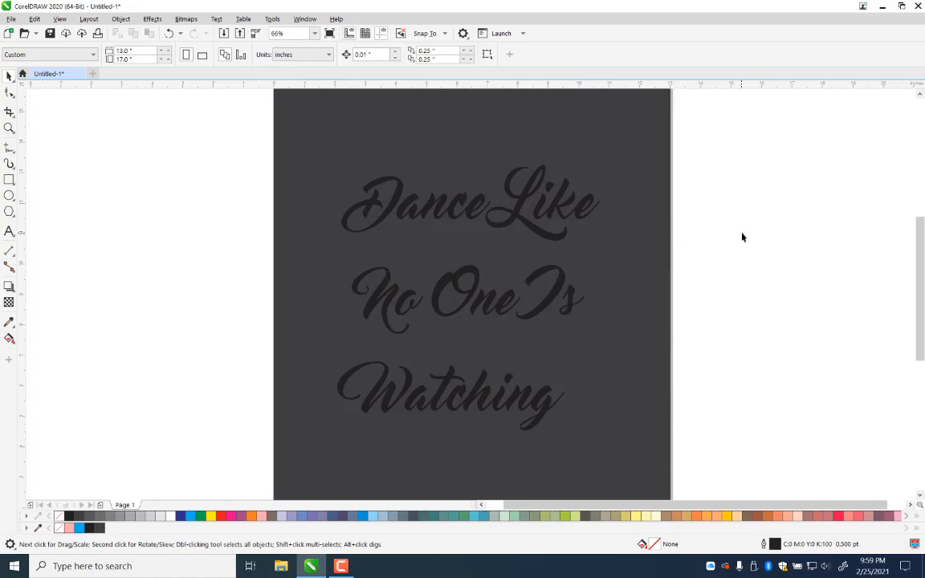
click(522, 231)
click(822, 231)
click(374, 233)
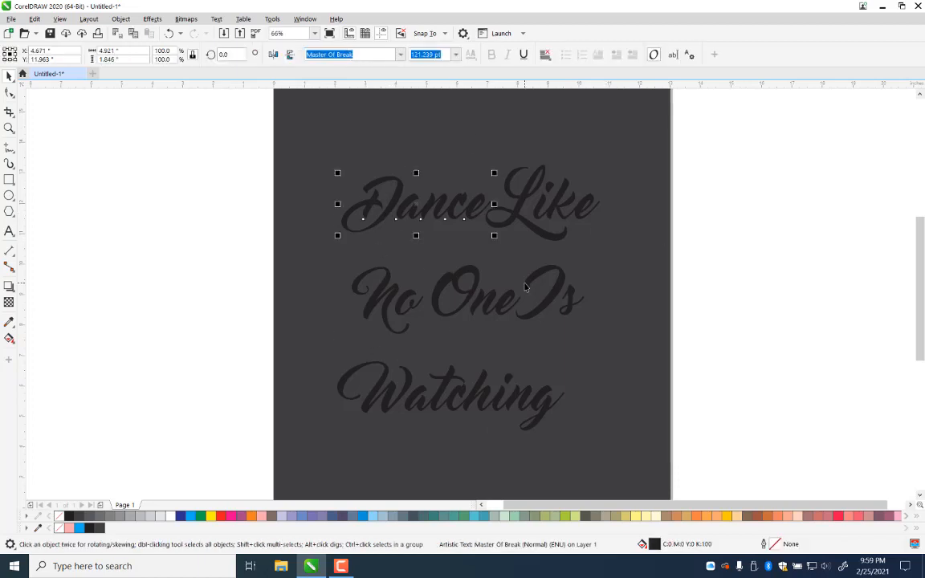
click(729, 229)
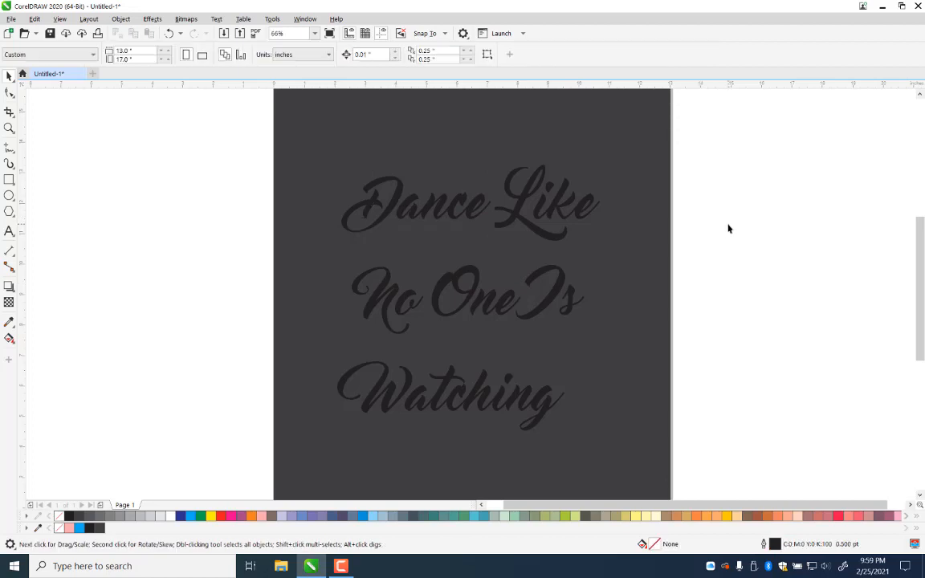
Step: Switch the document to wireframe view and focus on the line "Dance Like"
key(alt+v)
key(w)
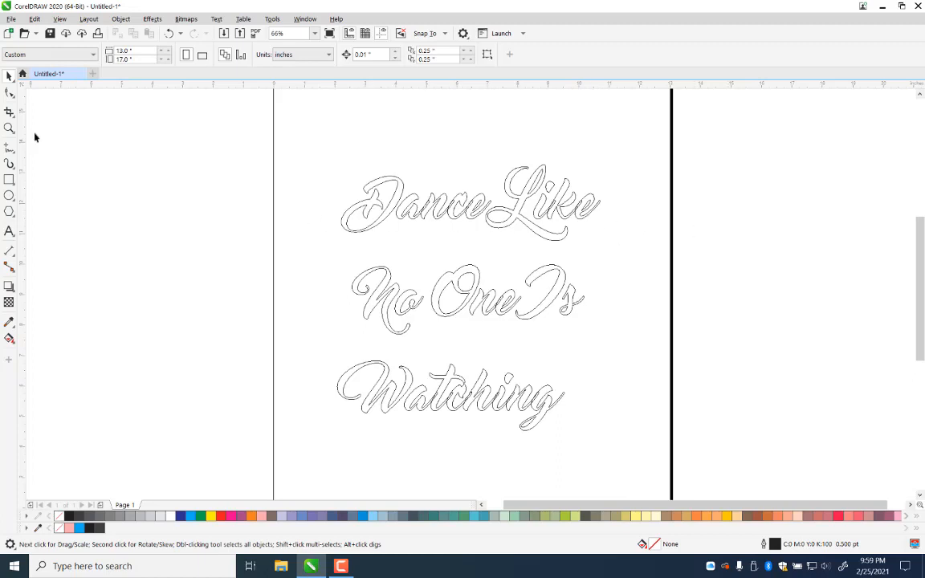
click(8, 129)
drag(310, 143, 664, 367)
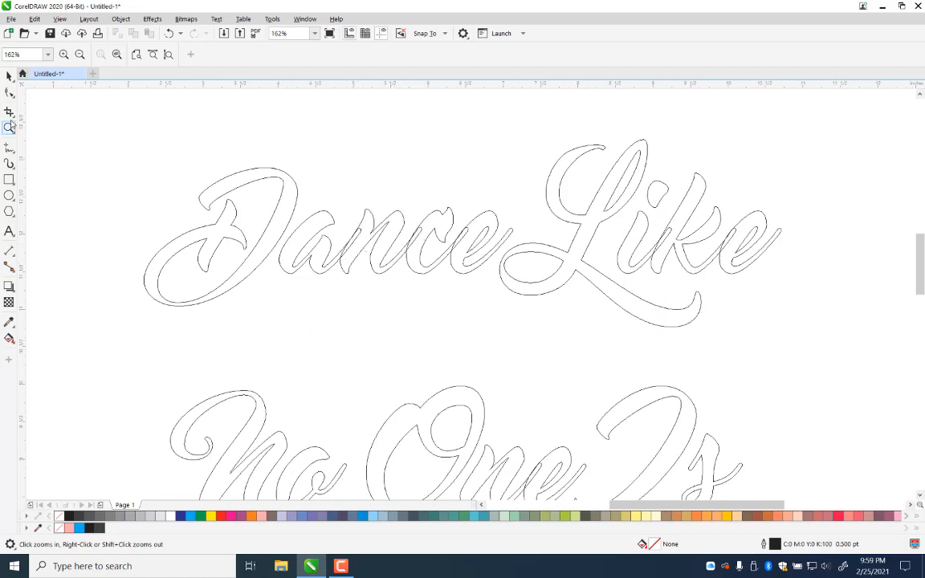
click(9, 76)
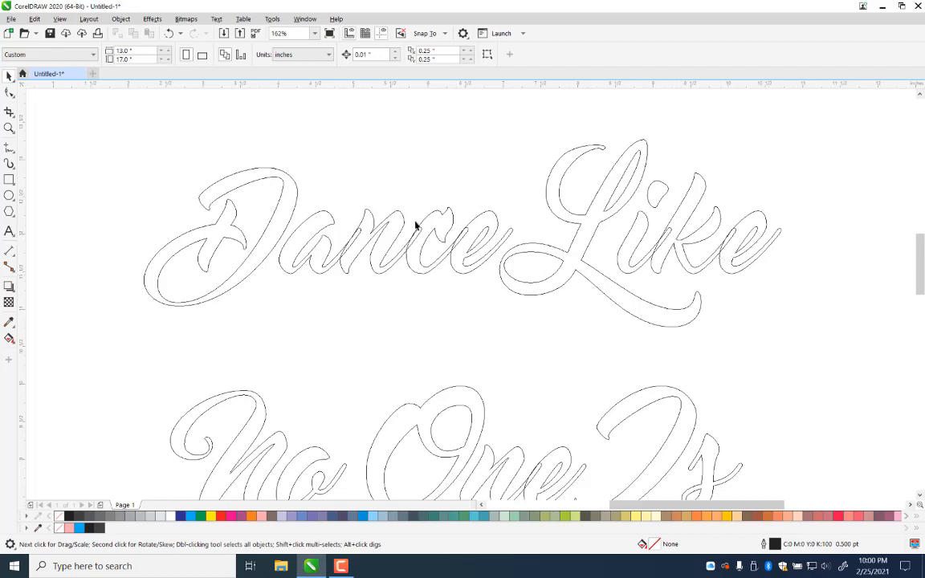
Step: Convert the artistic text of the line "Dance Like" to curves
click(496, 231)
click(465, 145)
click(496, 223)
drag(539, 131, 136, 323)
drag(97, 335, 98, 334)
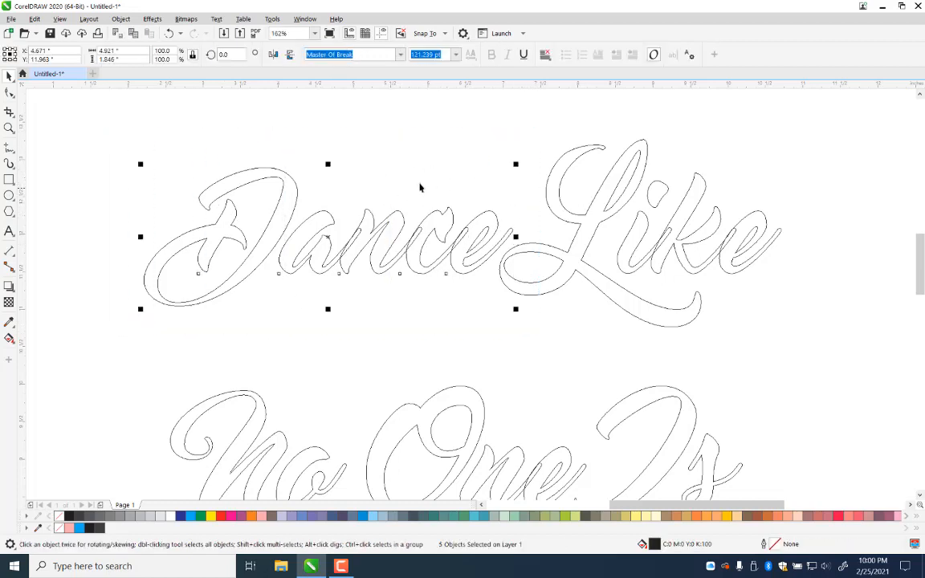
click(380, 181)
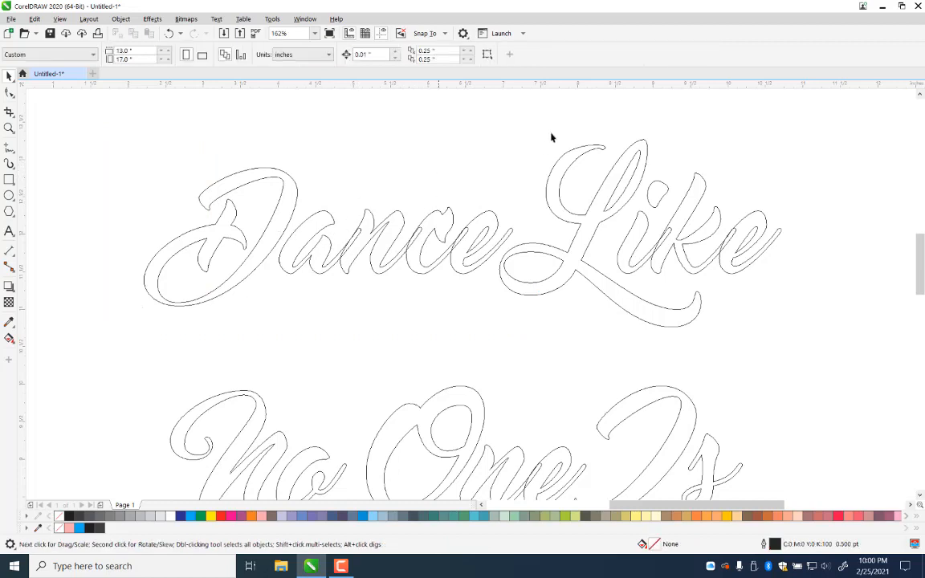
drag(545, 131, 99, 324)
drag(857, 128, 91, 351)
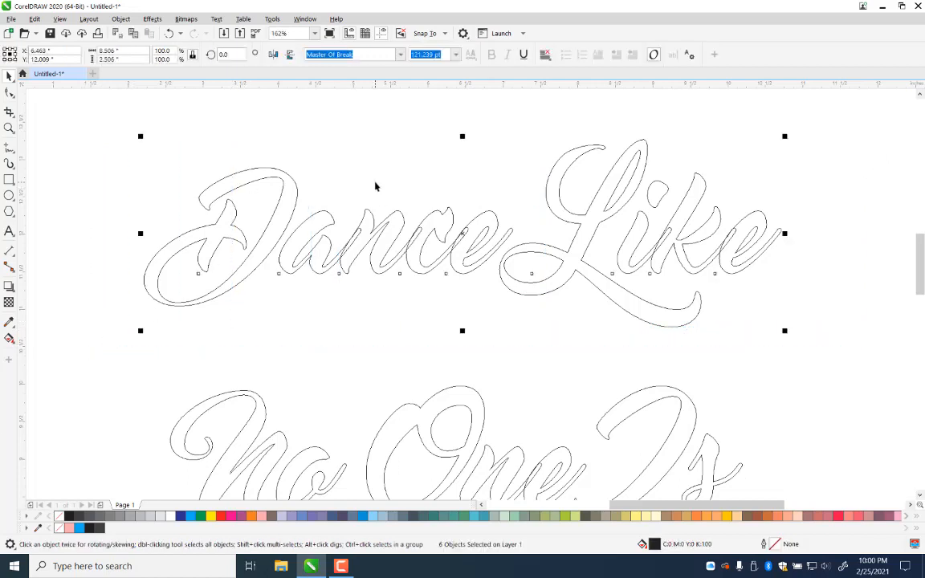
click(491, 228)
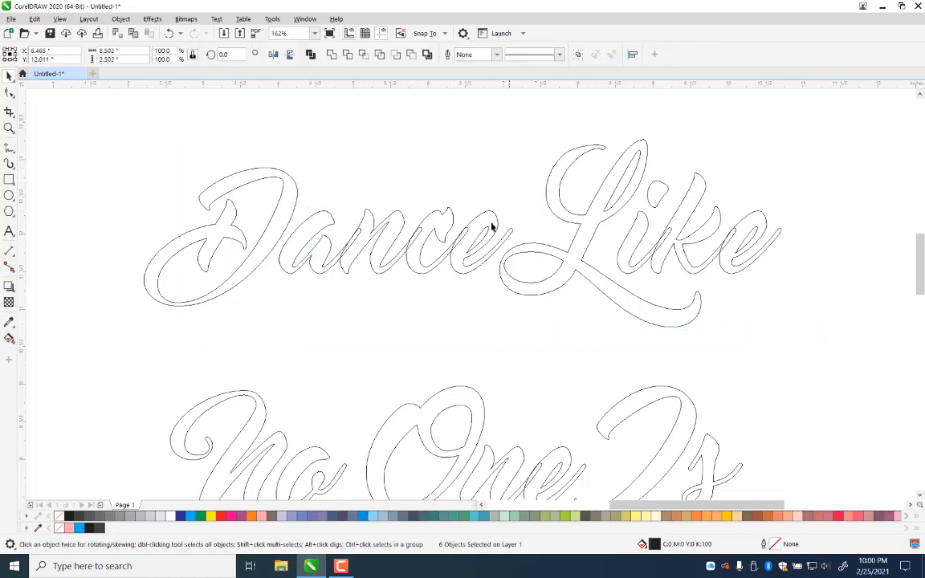
Step: Try moving the "e" of "Dance" upward and try welding the letters "ance", undoing each attempt
drag(479, 218, 481, 153)
key(ctrl+z)
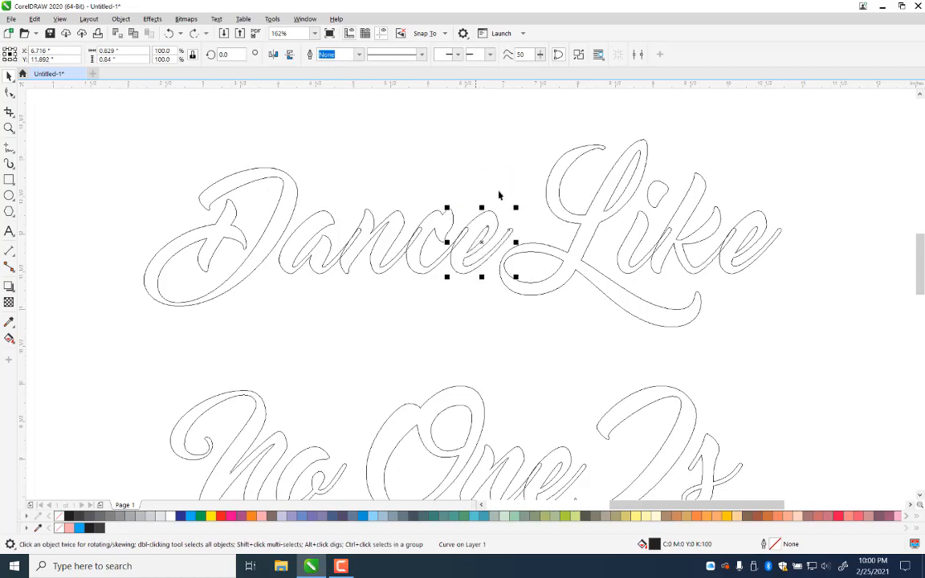
click(538, 149)
drag(539, 149, 253, 312)
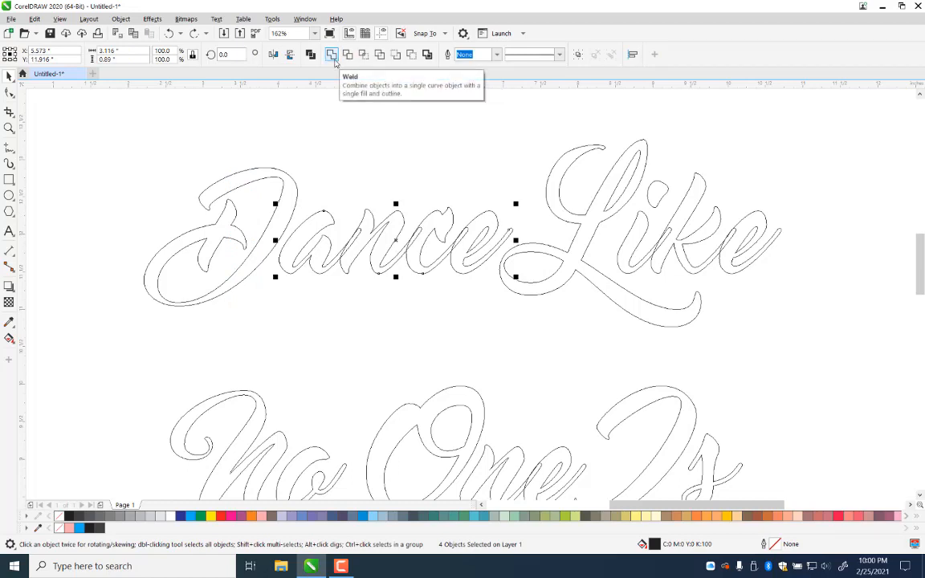
click(331, 55)
click(426, 275)
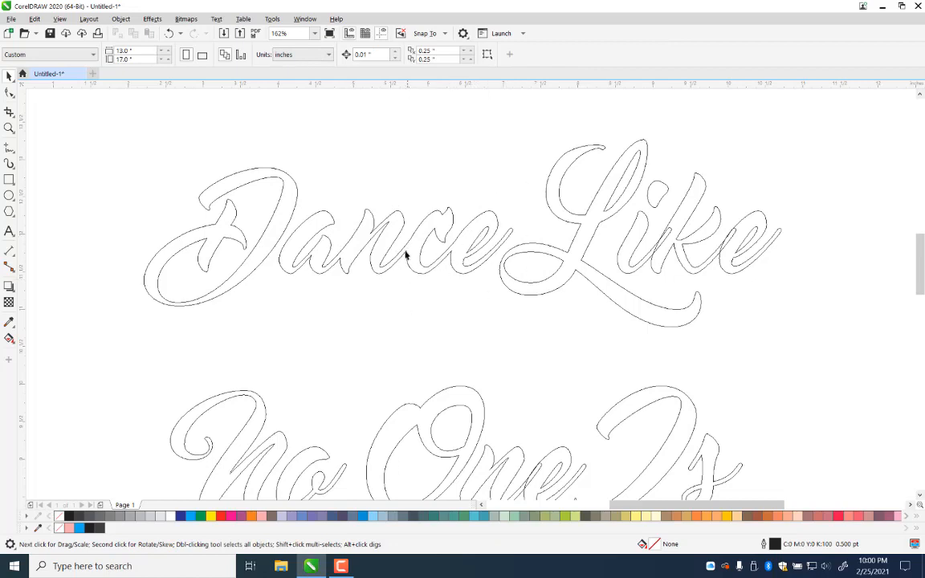
key(ctrl+z)
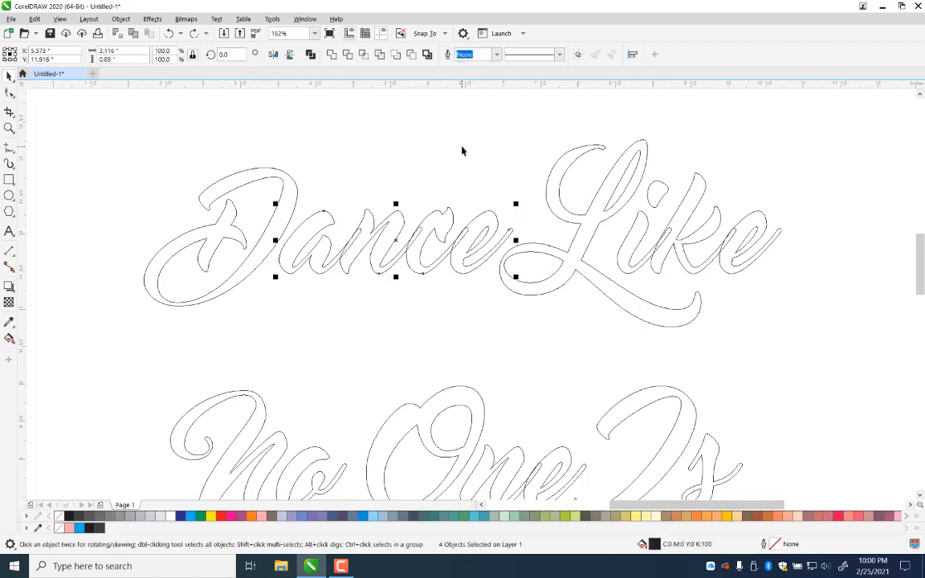
Step: Try combining the letters "ance" of "Dance" into a single curve
click(513, 150)
drag(533, 161, 266, 320)
key(ctrl+l)
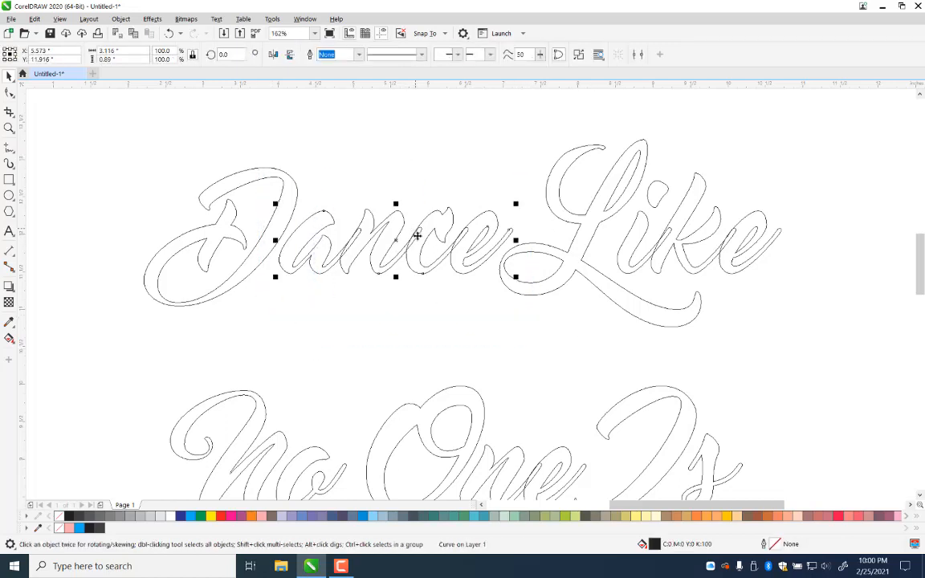
Step: Switch to enhanced view and examine up close how the "c" and "e" of "Dance" overlap
key(alt+v)
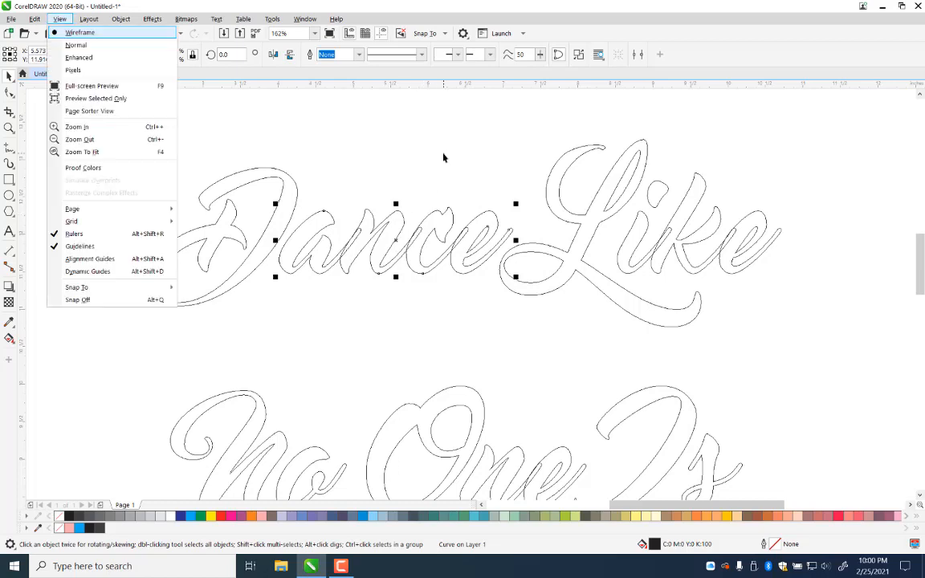
key(w)
key(z)
key(alt+v)
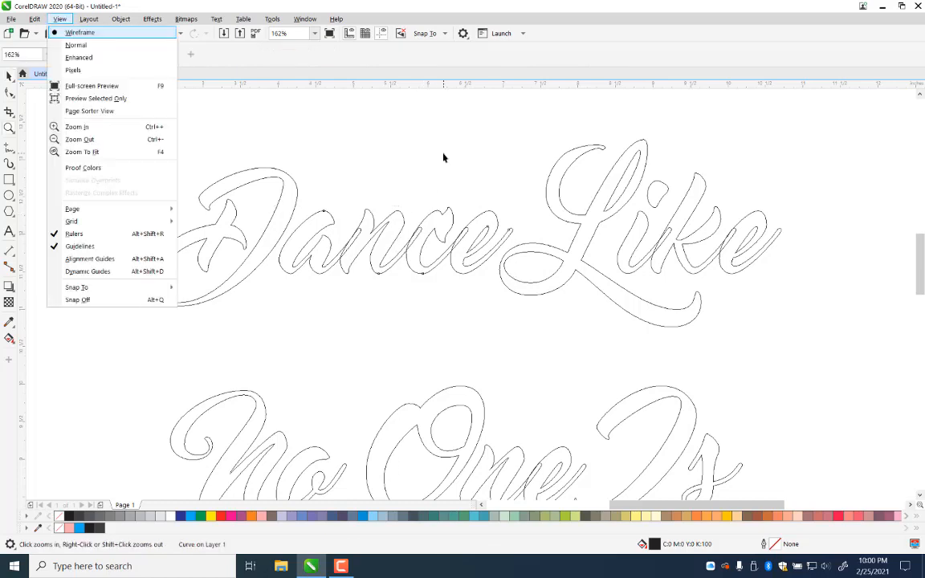
key(e)
key(space)
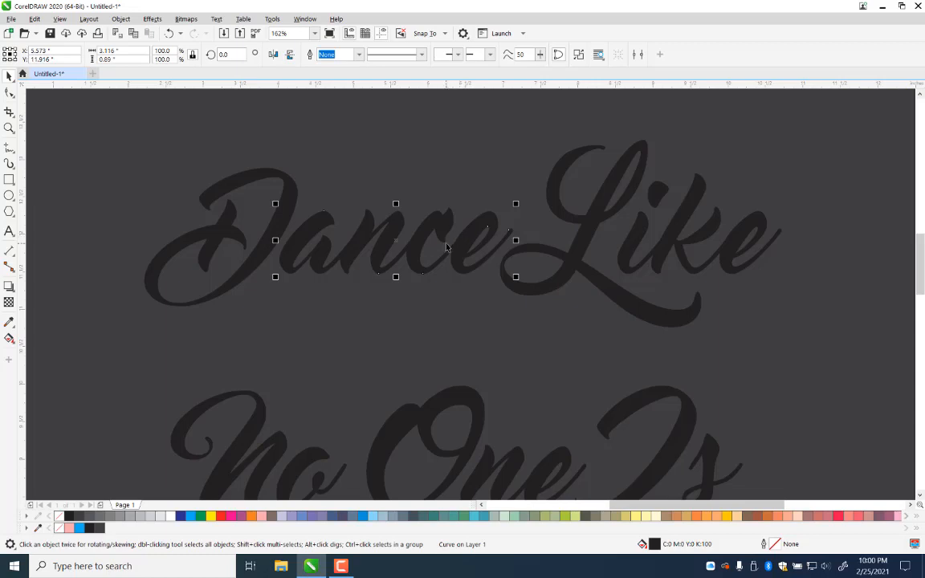
click(9, 128)
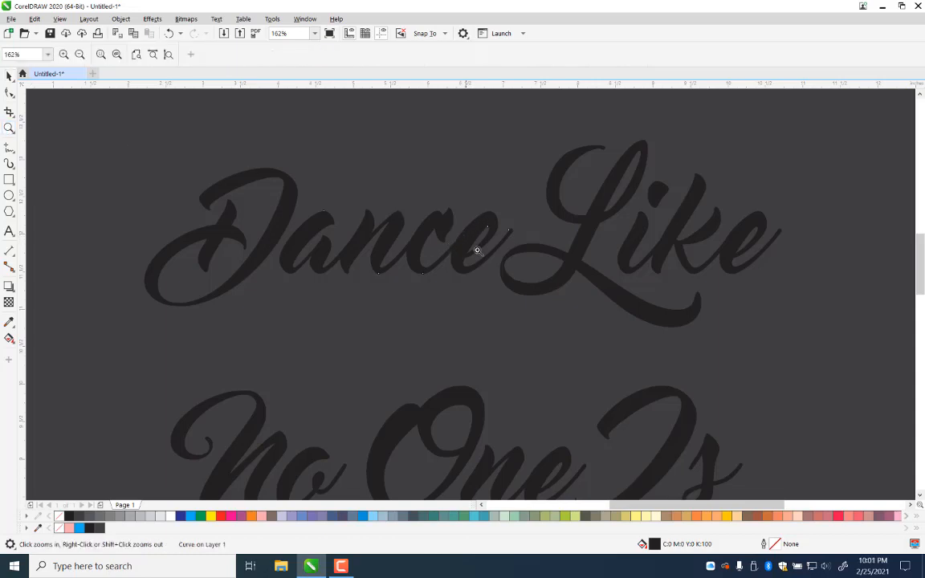
drag(422, 214, 508, 281)
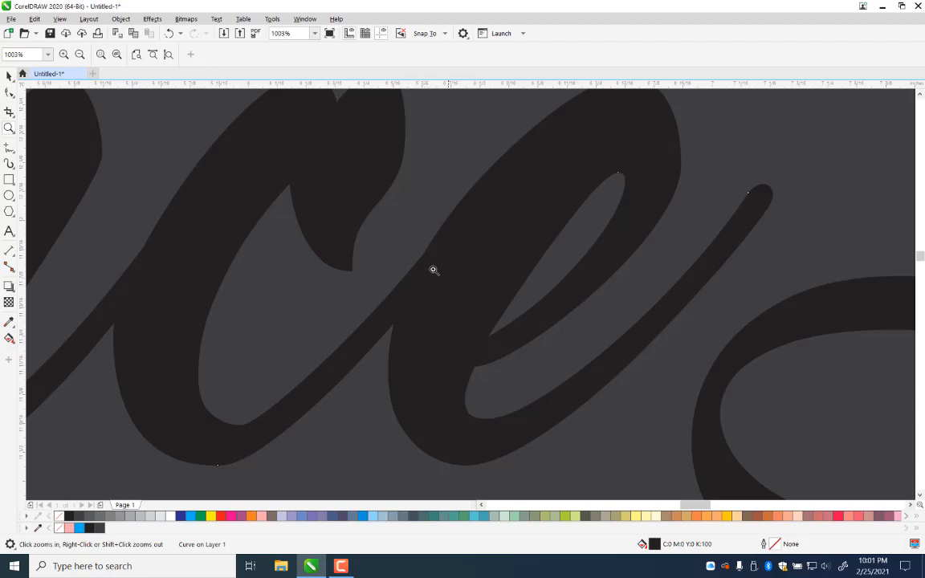
right_click(420, 235)
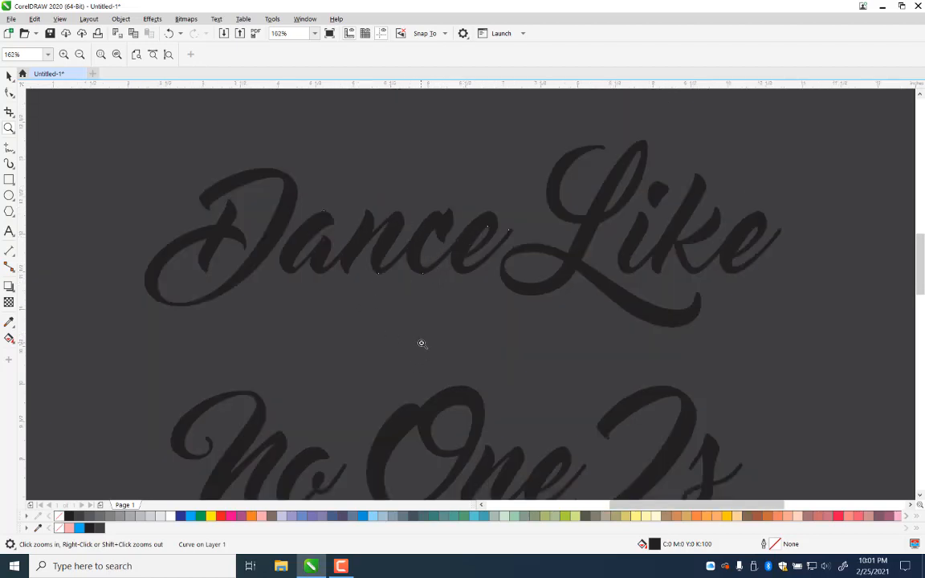
Step: Undo the combining of the letters "ance" and return to wireframe view
key(ctrl+z)
key(alt+v)
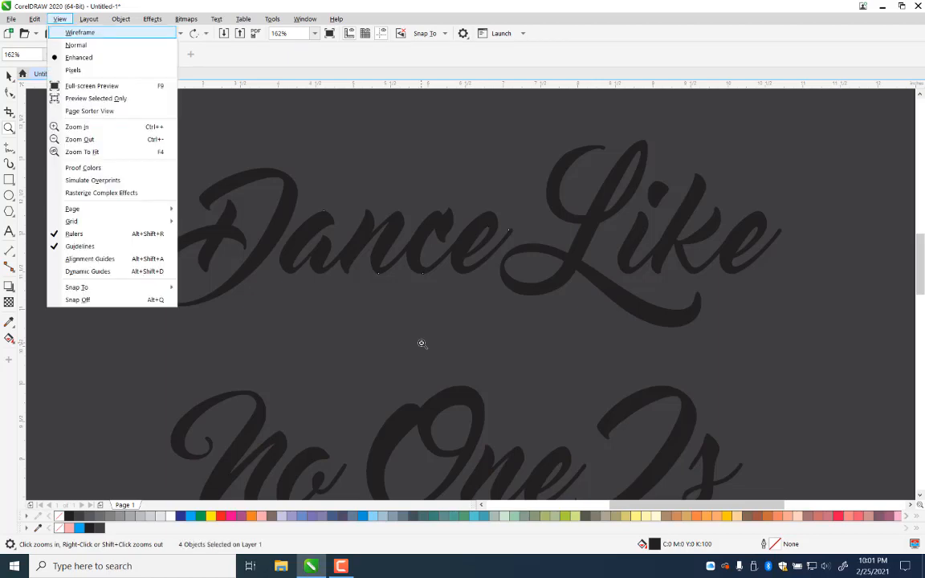
key(Return)
key(space)
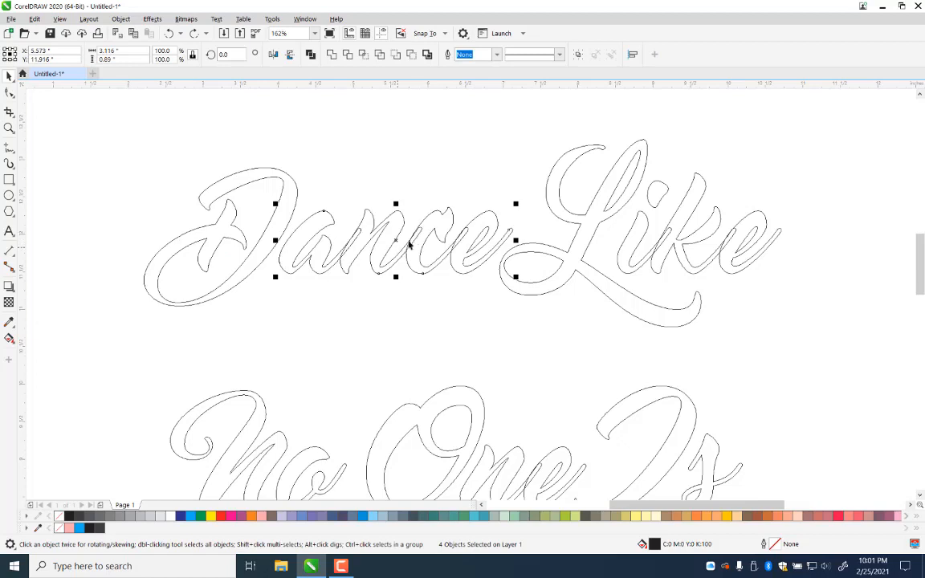
Step: Weld the overlapping letters "ance" of "Dance" into a single curve
click(483, 203)
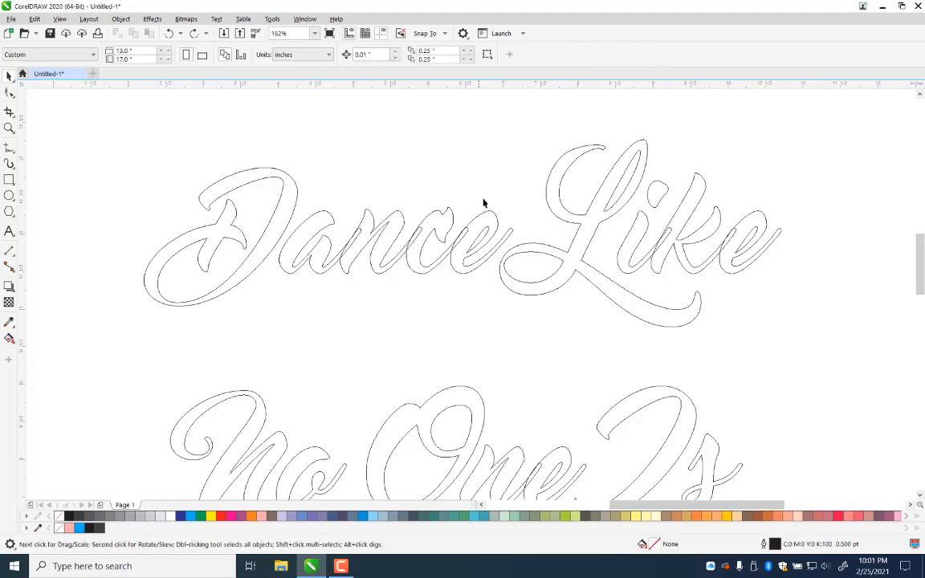
click(467, 237)
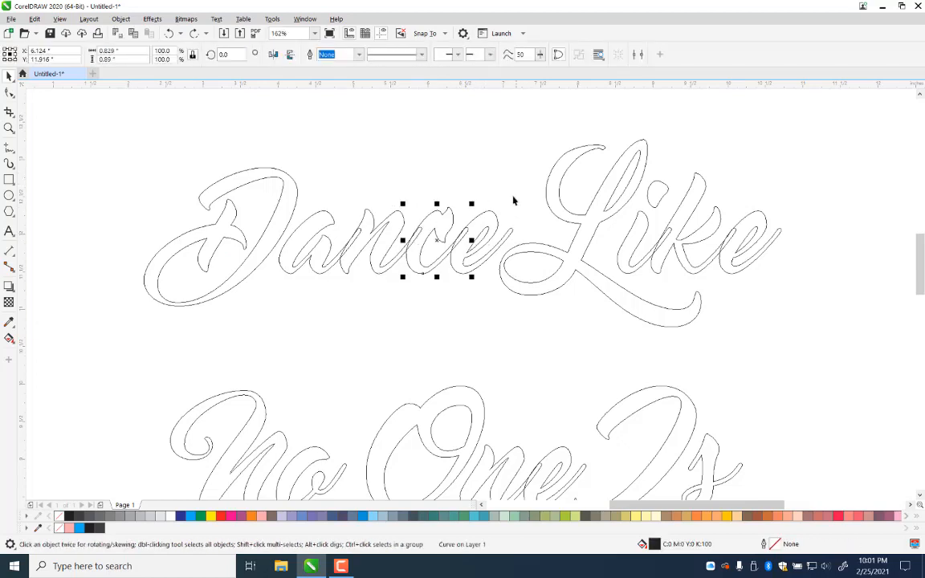
click(482, 250)
click(483, 244)
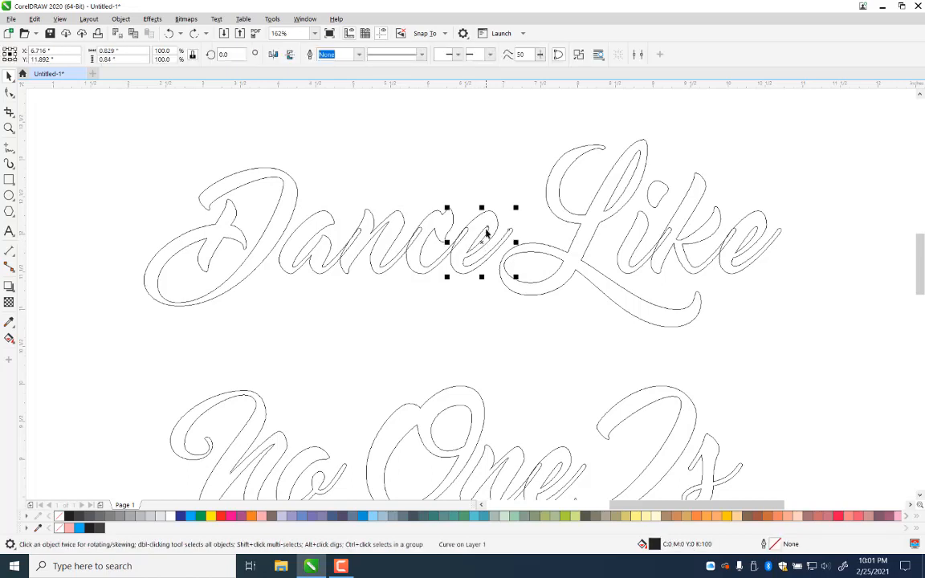
click(525, 175)
drag(533, 169, 242, 304)
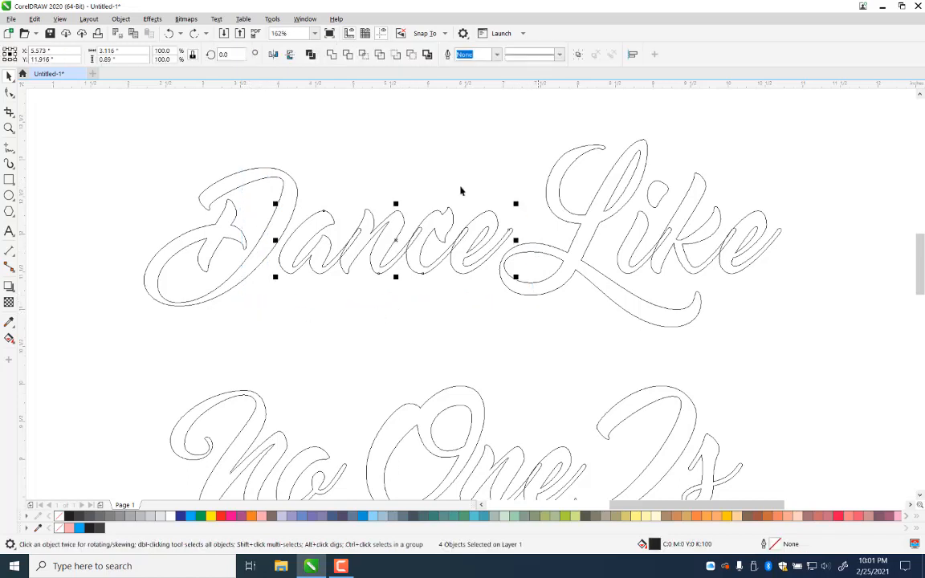
click(291, 54)
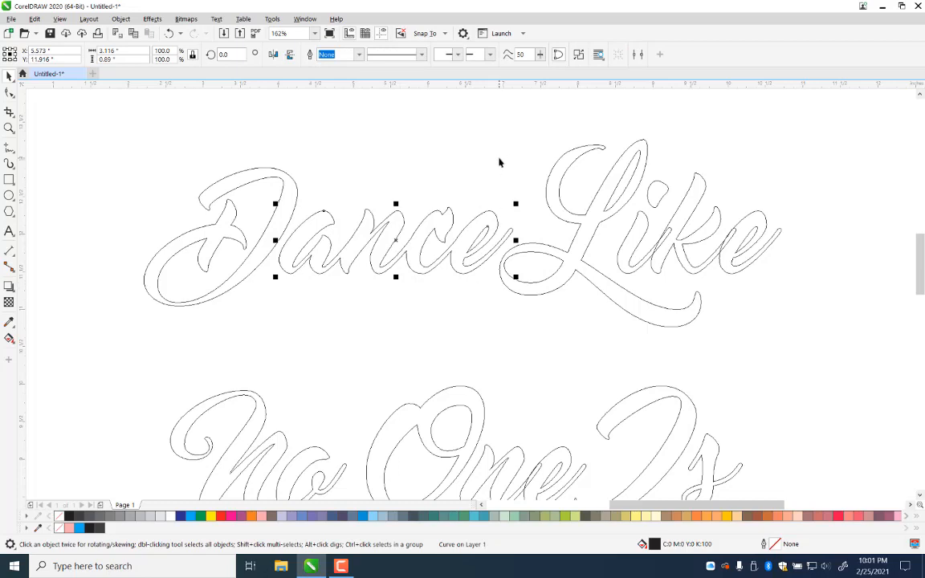
click(482, 234)
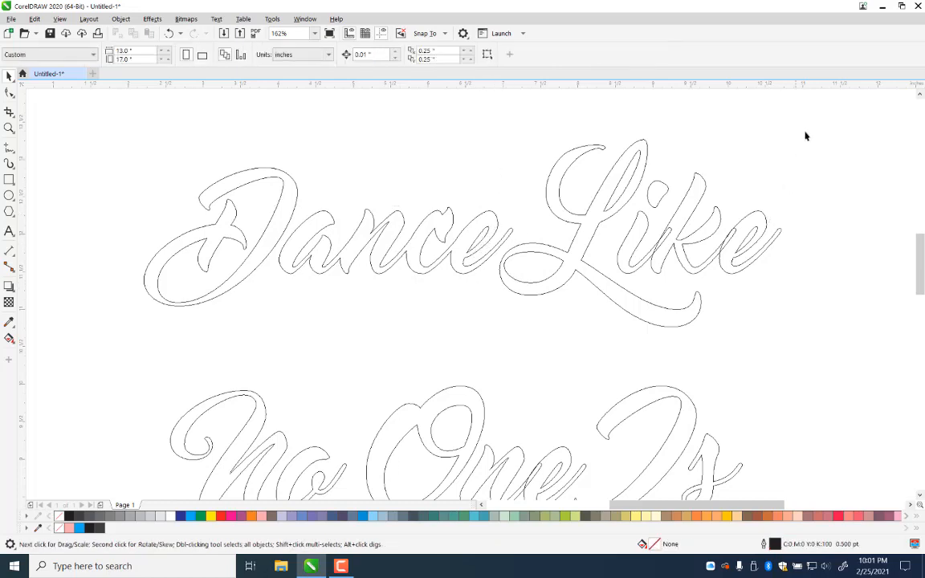
Step: Break the curve of the word "Like" apart into its separate outlines
drag(831, 141, 630, 314)
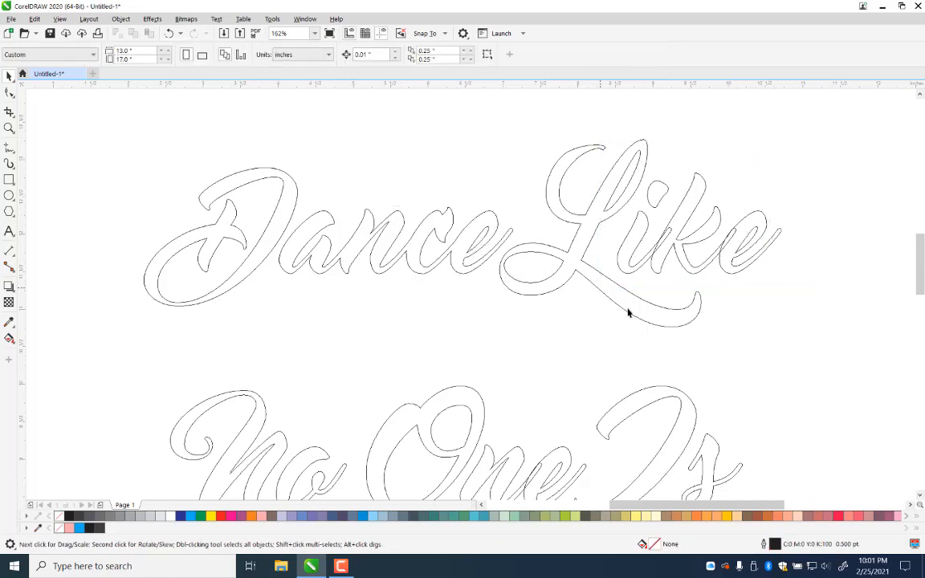
click(674, 251)
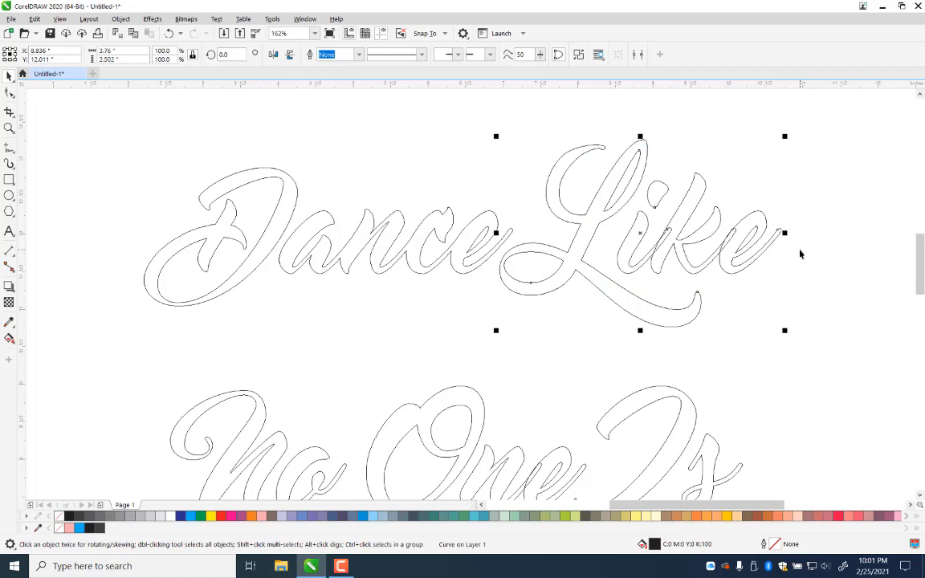
key(ctrl+k)
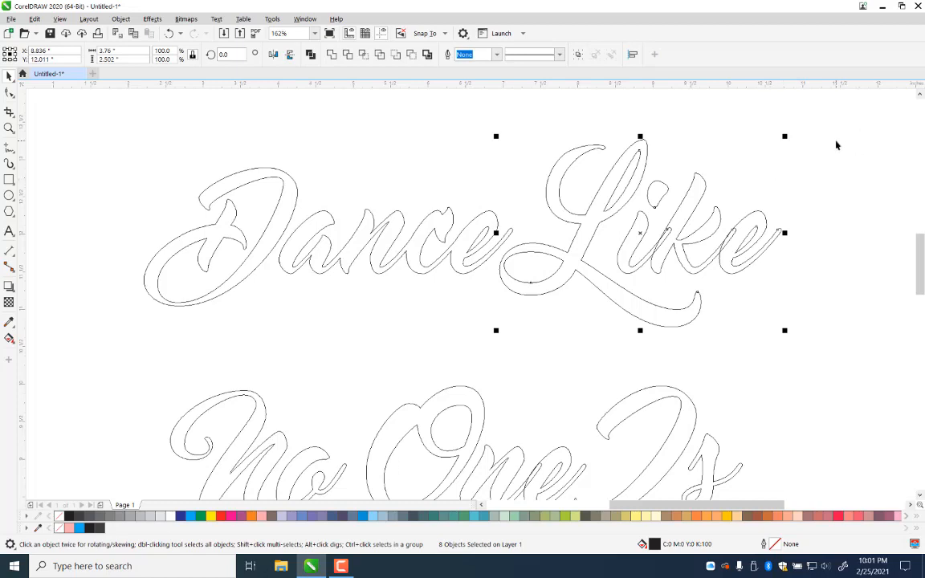
drag(847, 122, 470, 356)
click(777, 390)
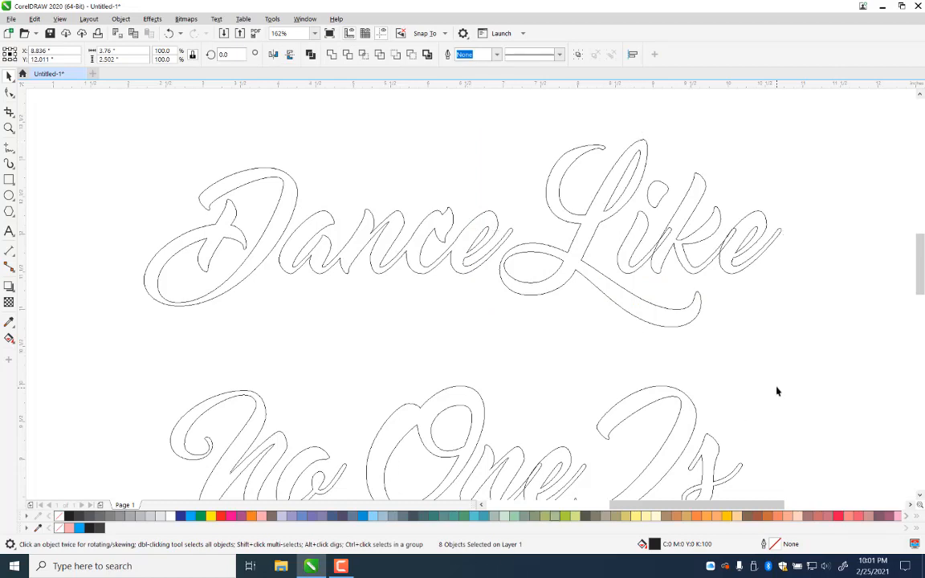
click(747, 241)
Step: Undo the break-apart of "Like" and the weld of "ance", and redo both edits
key(ctrl+z)
key(ctrl+z)
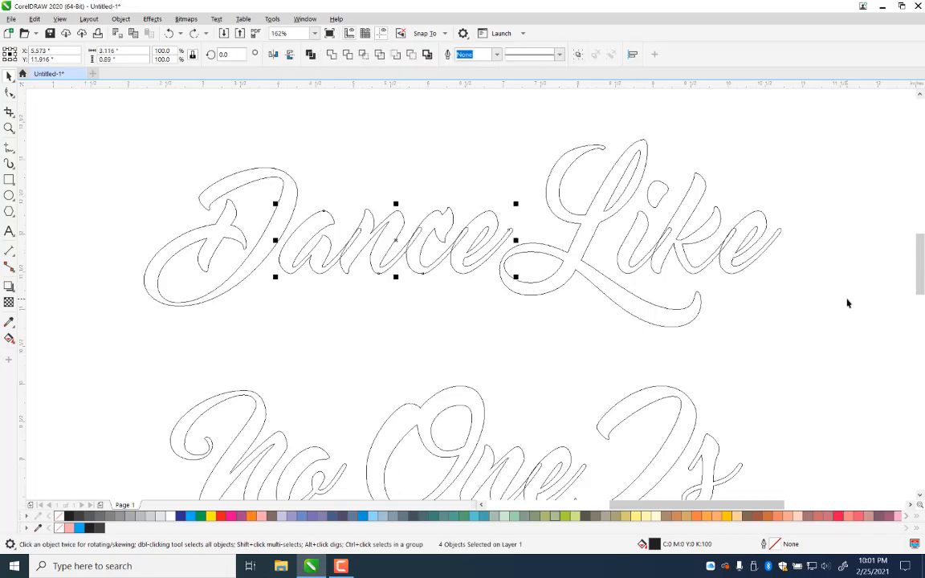
key(ctrl+shift+z)
key(ctrl+shift+z)
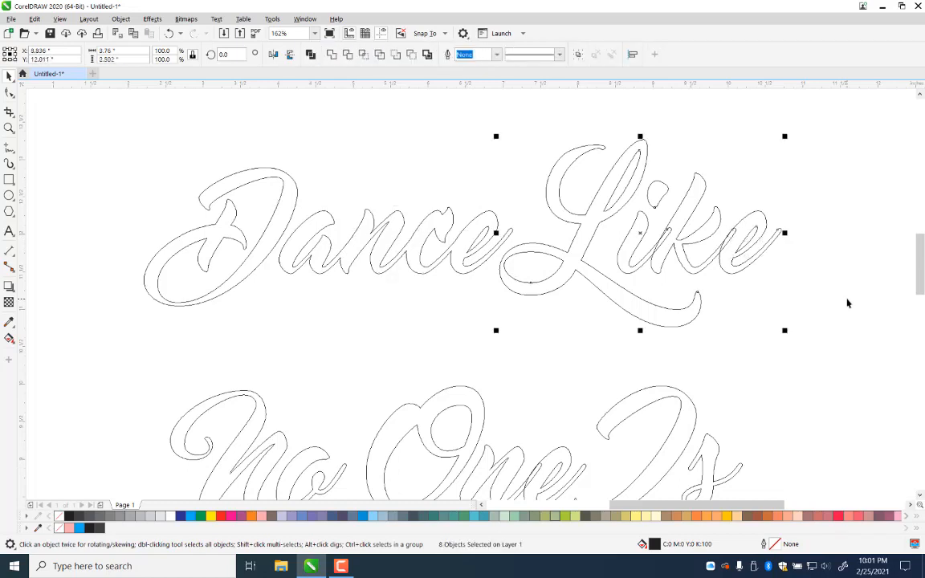
Step: Combine the outer and inner outlines of the "e" in "Like" into one curve
click(836, 257)
click(755, 245)
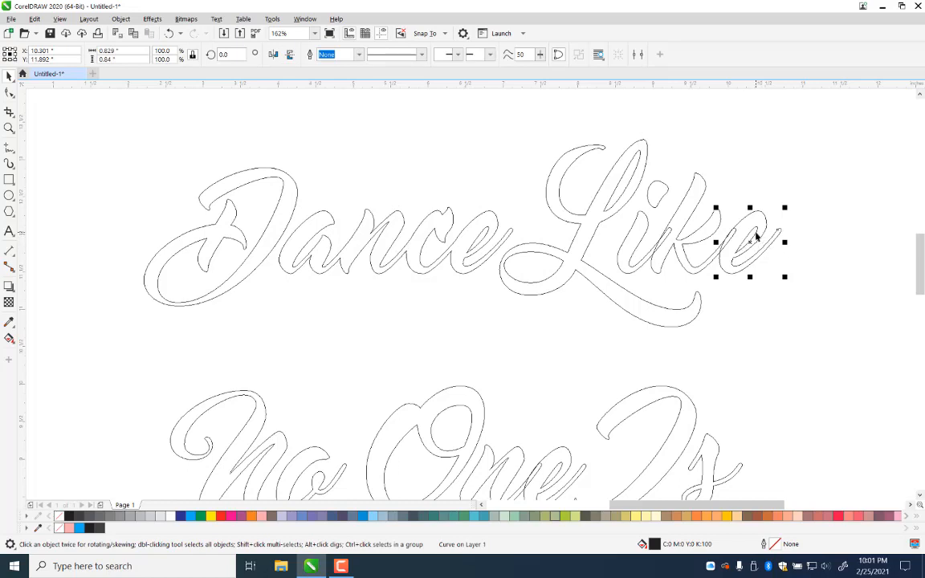
click(757, 237)
drag(841, 186, 710, 305)
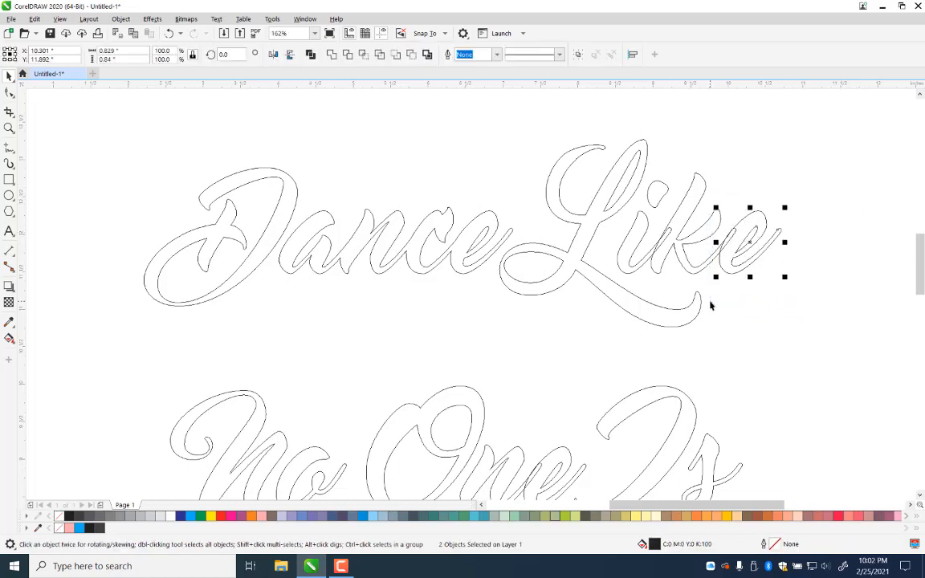
key(ctrl+l)
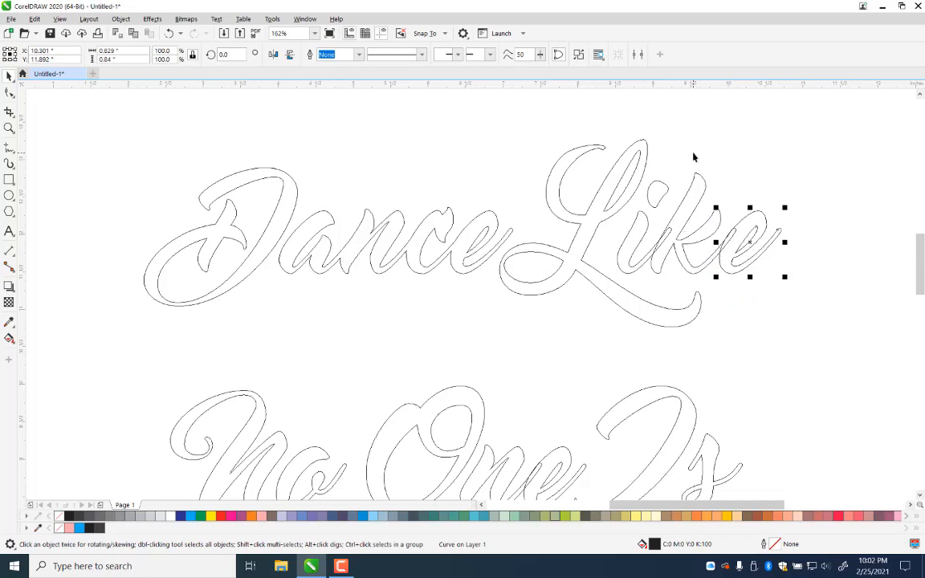
Step: Combine the dot and the stem of the "i" in "Like" into one curve
click(694, 155)
click(660, 203)
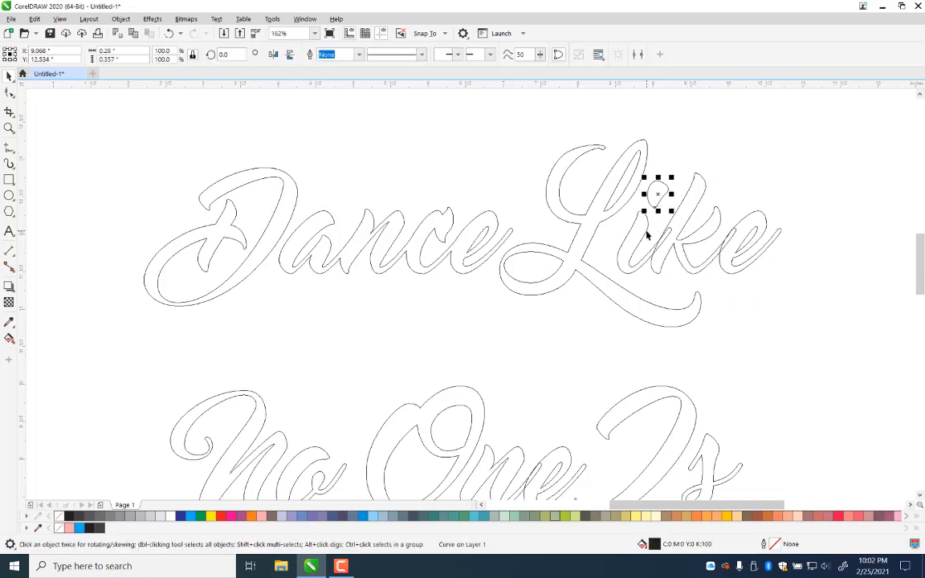
shift+click(647, 236)
key(ctrl+l)
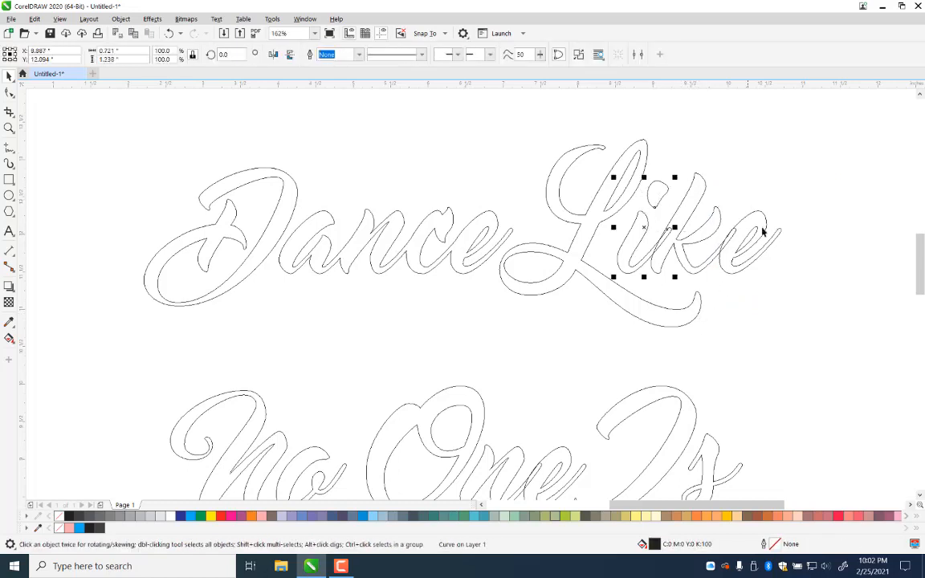
Step: Combine the outer and inner outlines of the "L" in "Like" into one curve
drag(843, 134, 615, 207)
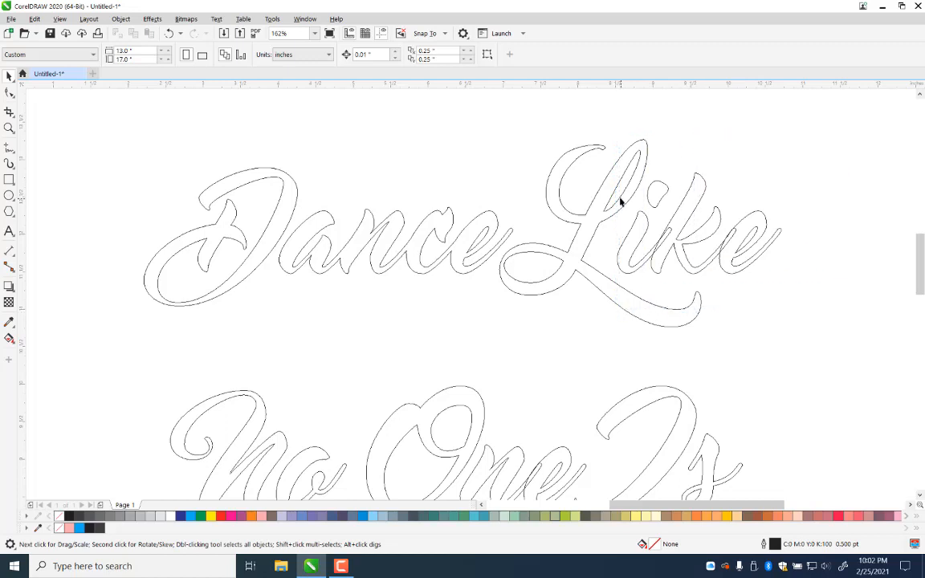
click(620, 201)
shift+click(627, 204)
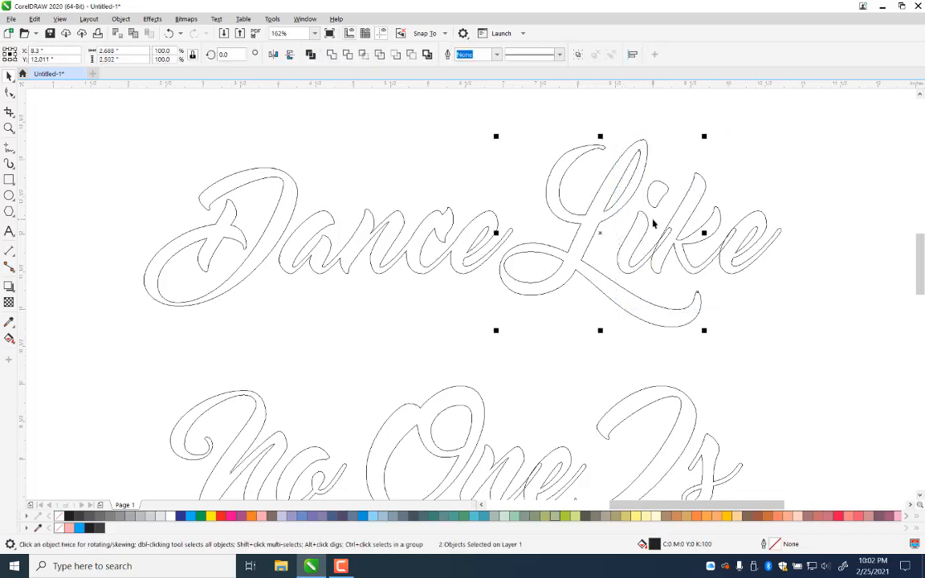
shift+click(560, 263)
key(ctrl+l)
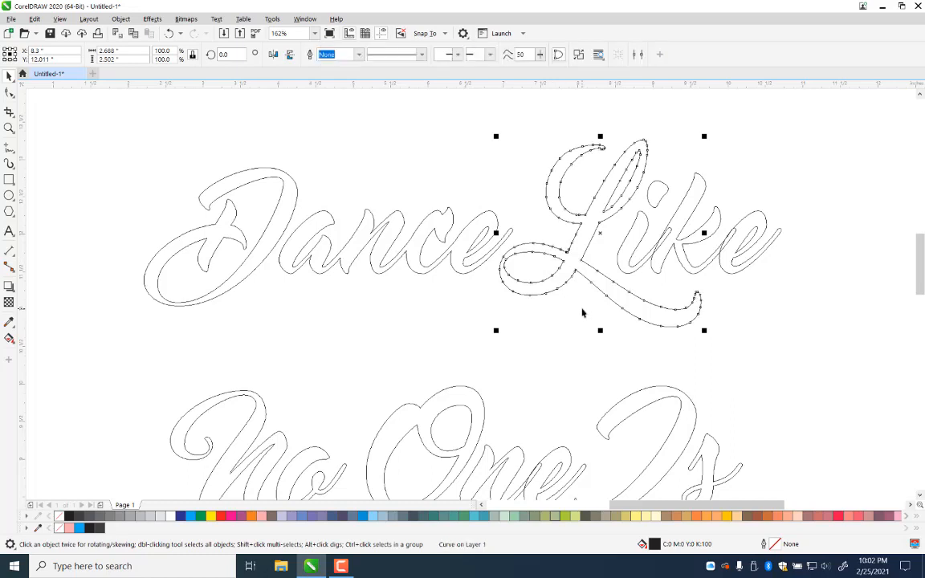
click(706, 291)
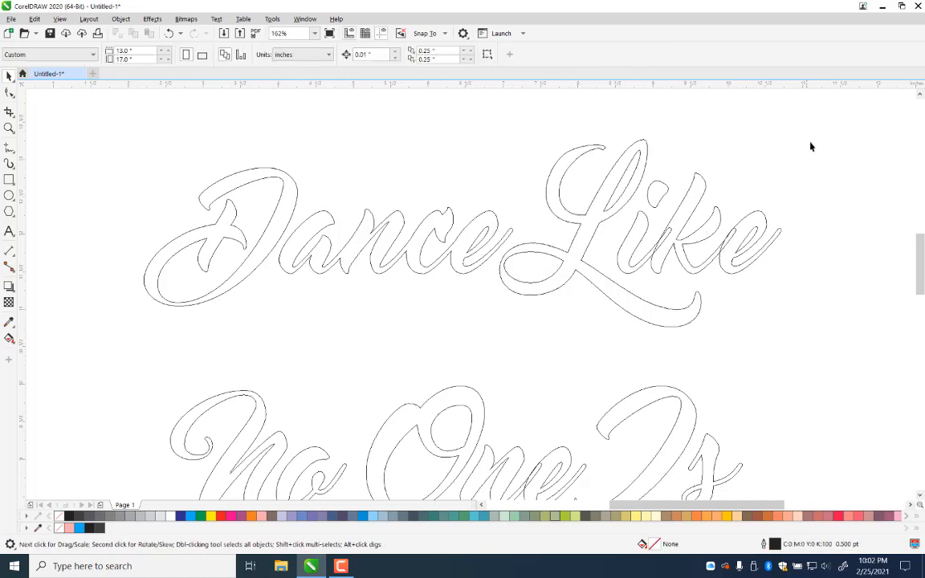
Step: Weld the overlapping letters "ike" of "Like" into a single curve
drag(840, 145, 599, 303)
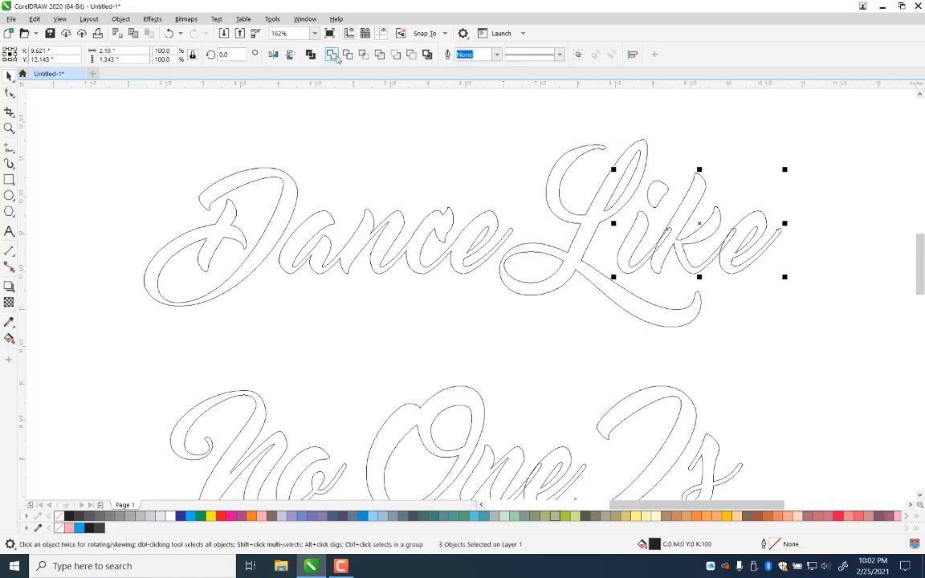
click(332, 54)
click(619, 176)
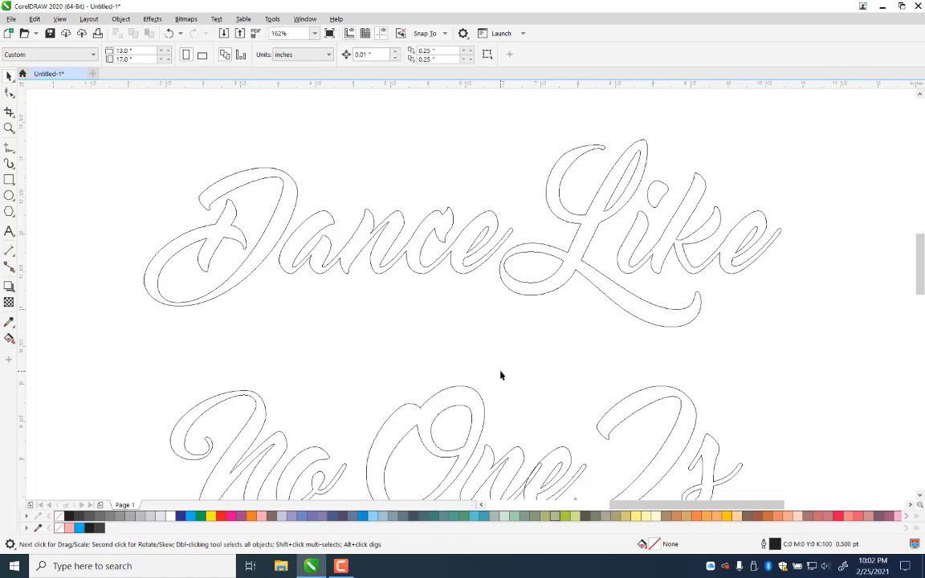
Step: Break the word "One" apart into individual letters and convert those letters to curves
drag(500, 376, 532, 185)
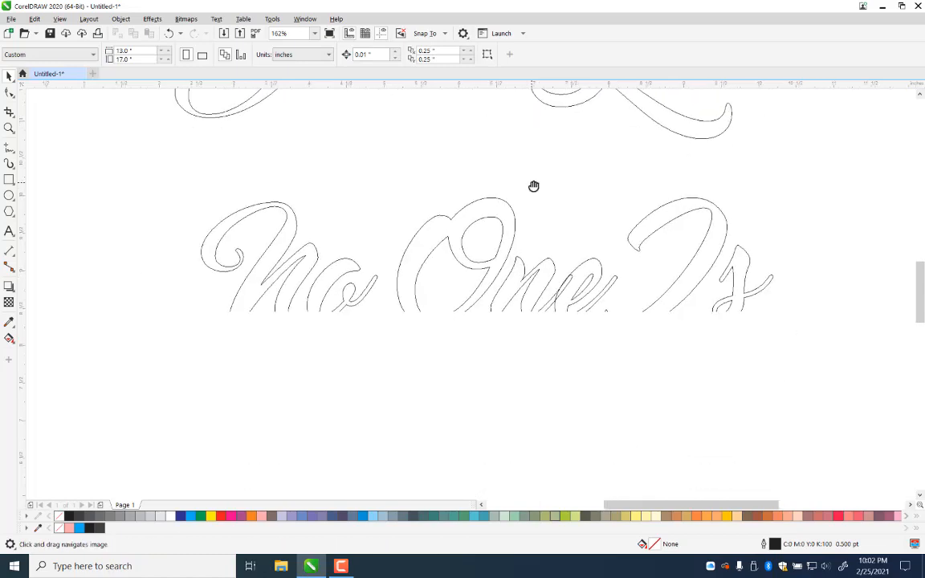
click(341, 311)
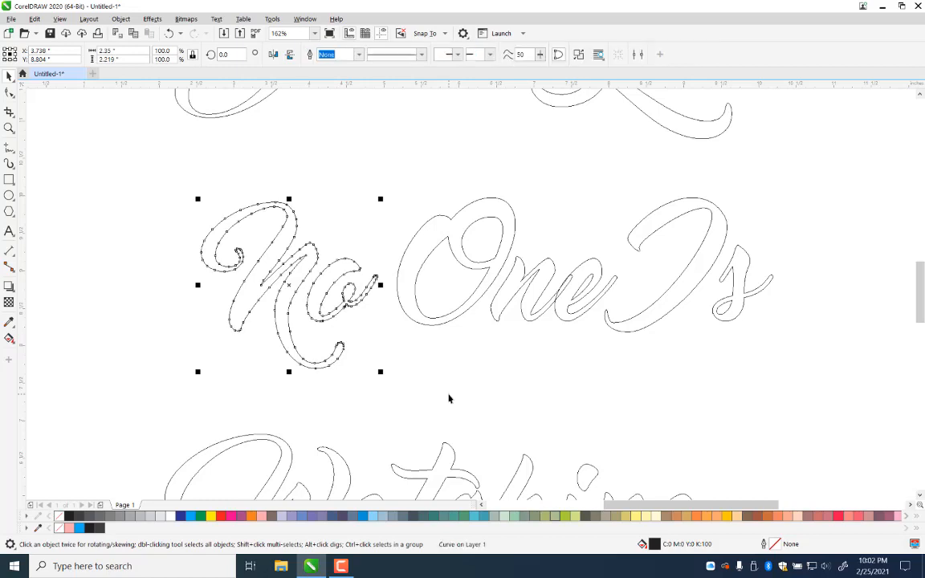
click(449, 394)
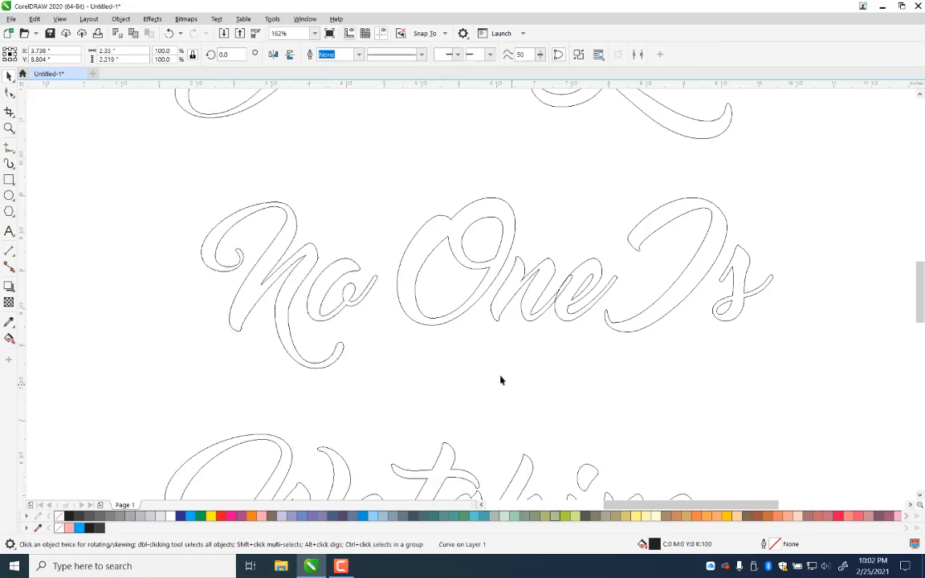
click(432, 328)
key(ctrl+k)
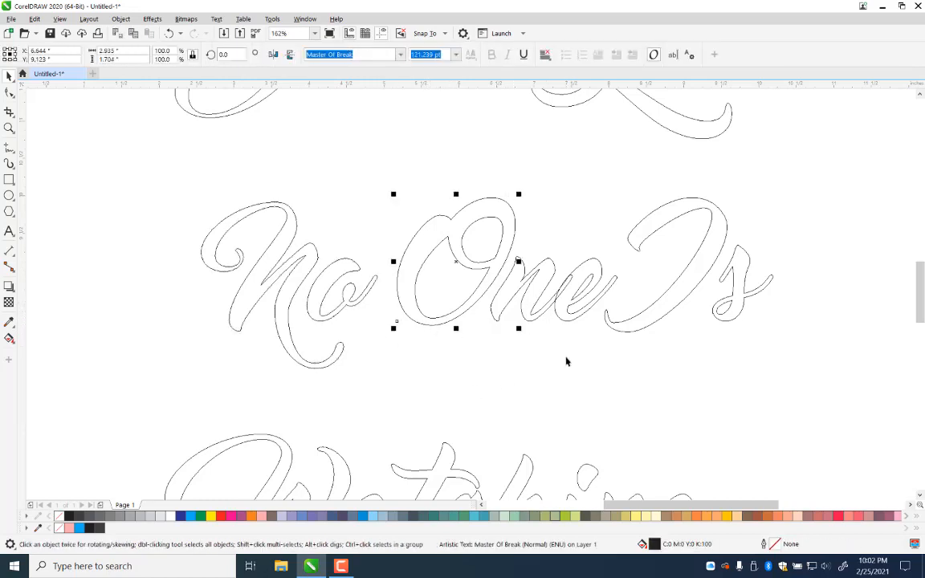
click(643, 176)
drag(651, 160, 369, 373)
key(ctrl+q)
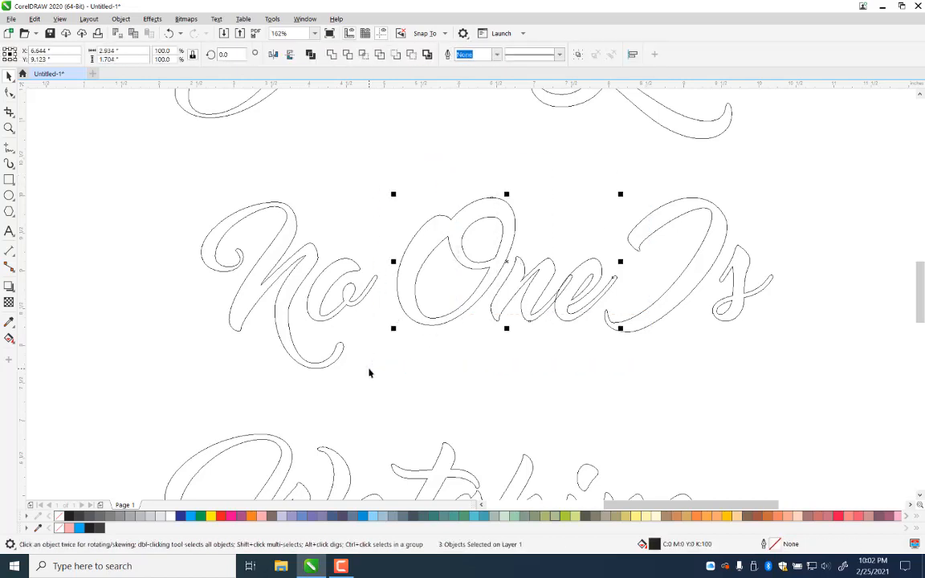
Step: Weld the overlapping letters "ne" of "One" into a single curve
click(595, 225)
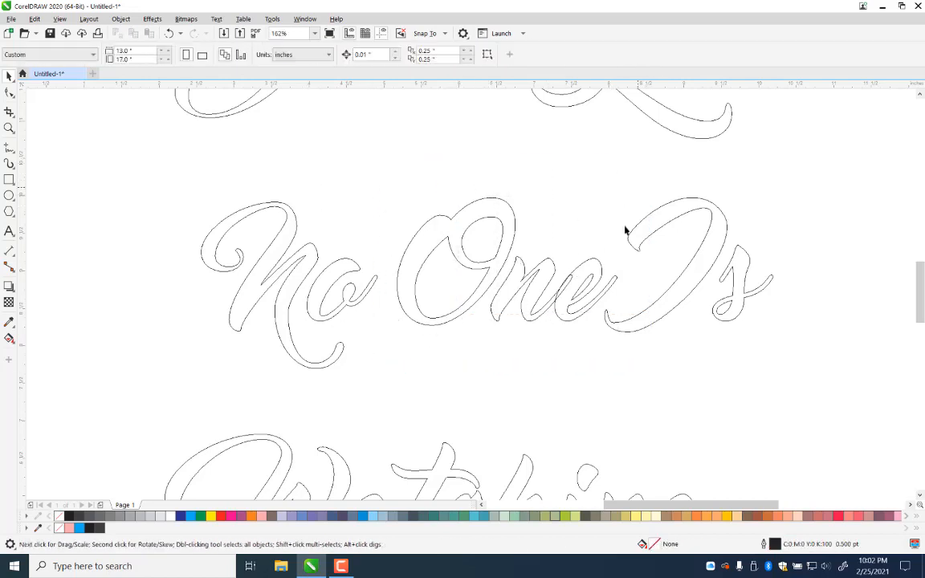
drag(638, 190, 465, 366)
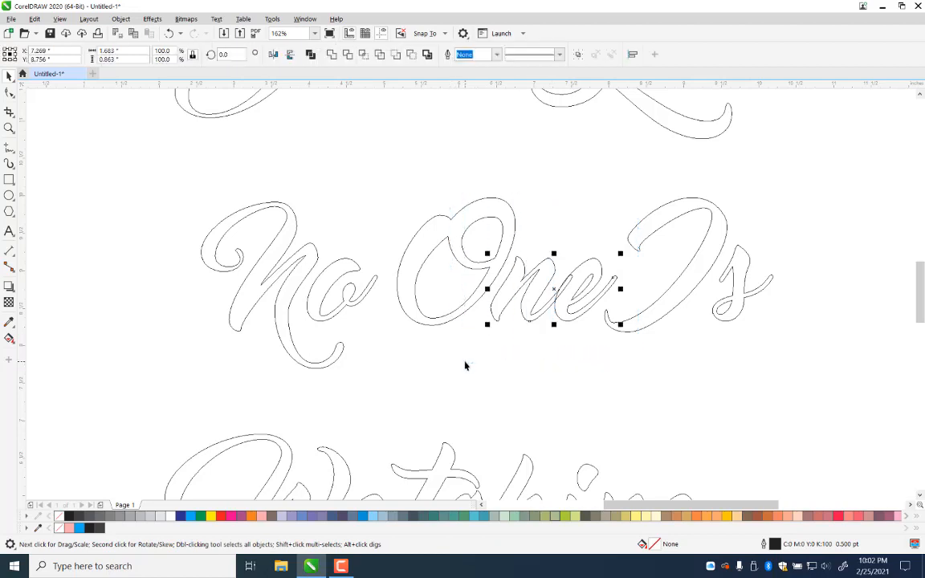
click(331, 54)
click(771, 225)
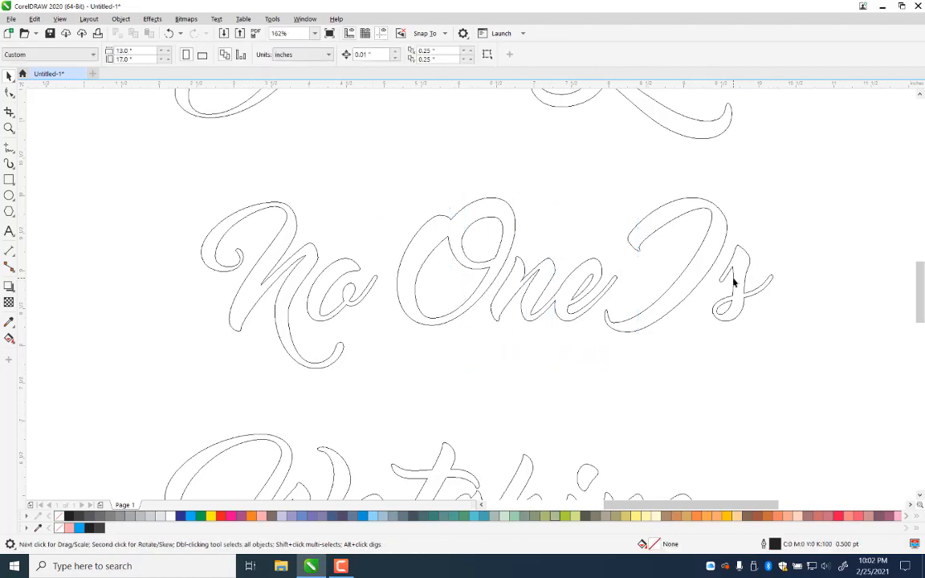
Step: Break the word "Watching" apart into individual letters and convert all of its letters to curves
click(733, 281)
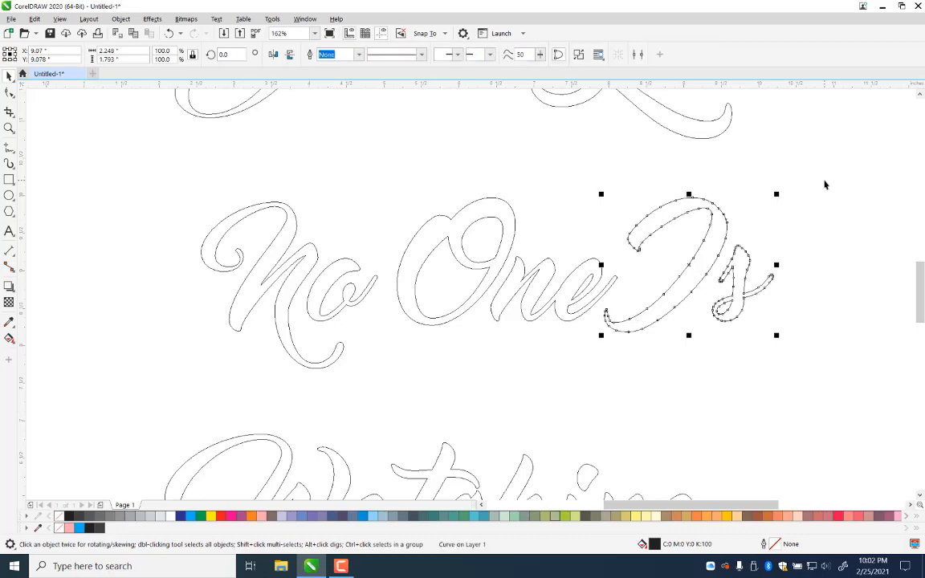
drag(596, 391, 678, 174)
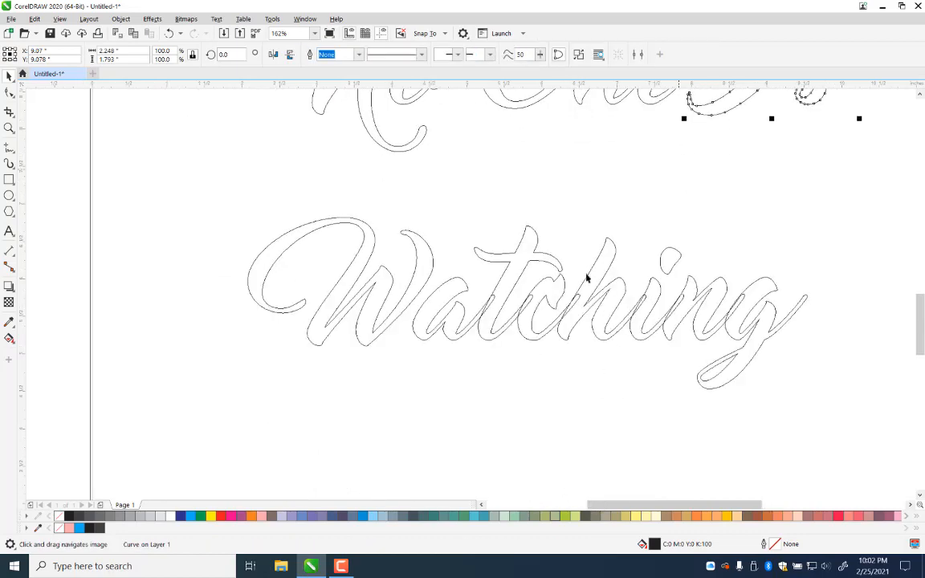
click(427, 286)
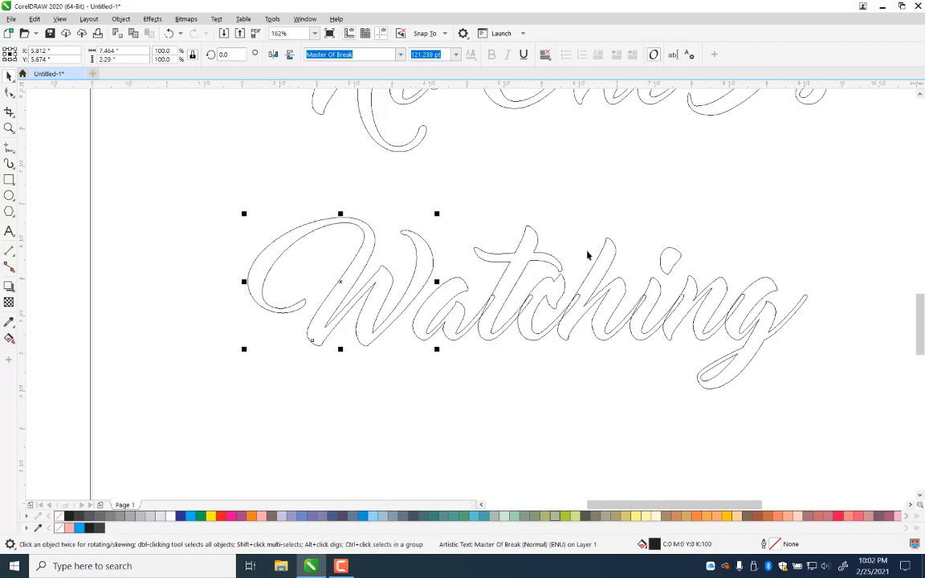
click(759, 227)
click(755, 288)
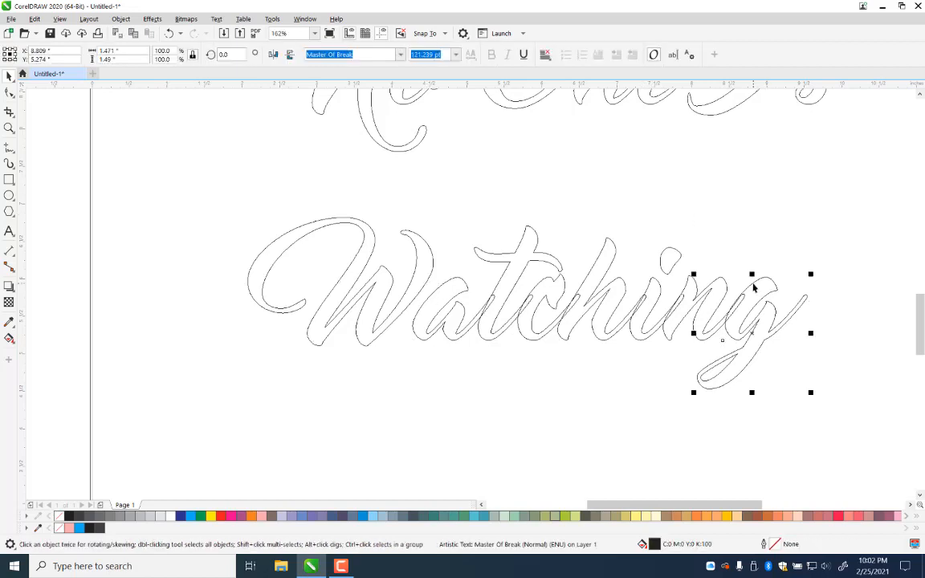
click(843, 202)
drag(854, 178, 138, 465)
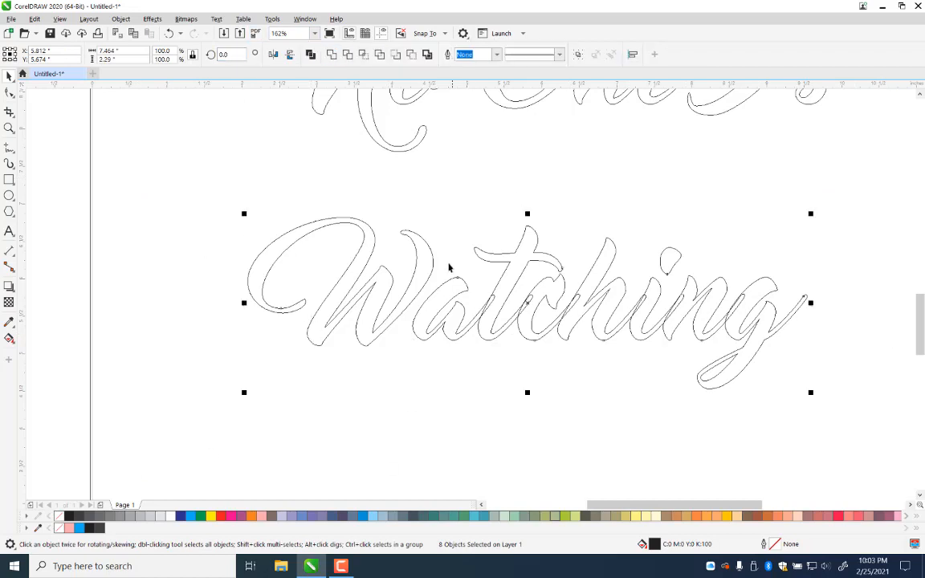
click(437, 274)
double_click(432, 274)
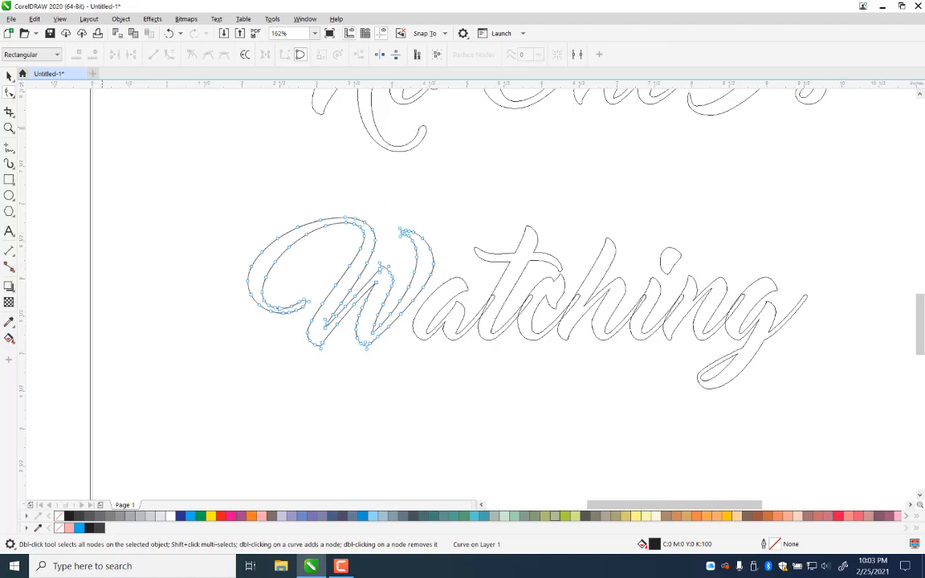
click(9, 76)
click(807, 229)
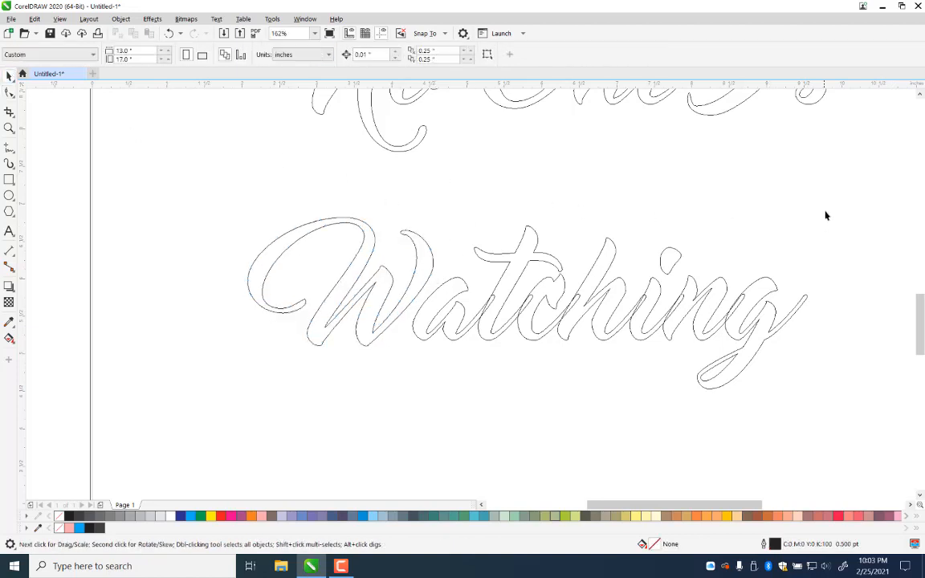
Step: Weld the overlapping letters "atching" of "Watching" into a single curve, leaving the "W" separate
drag(845, 193, 380, 430)
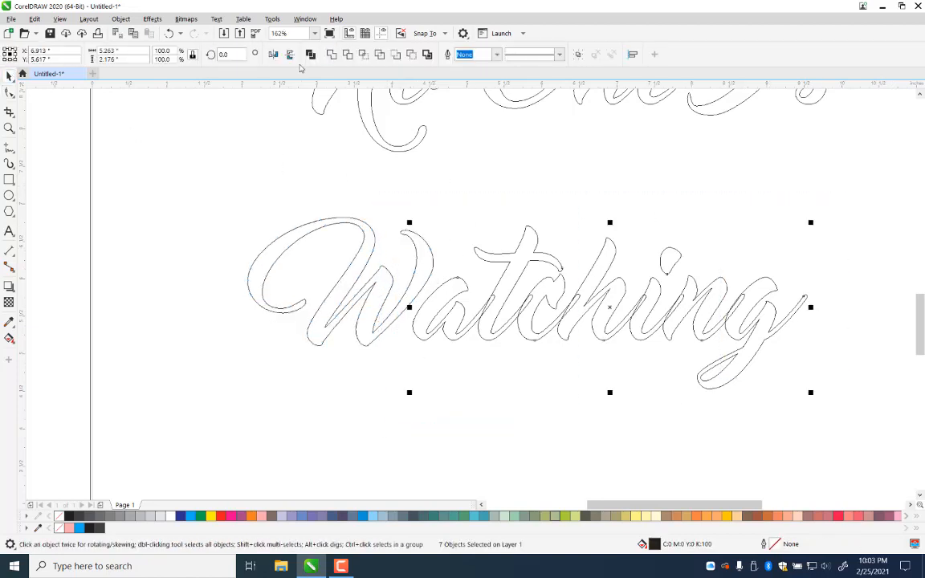
click(310, 54)
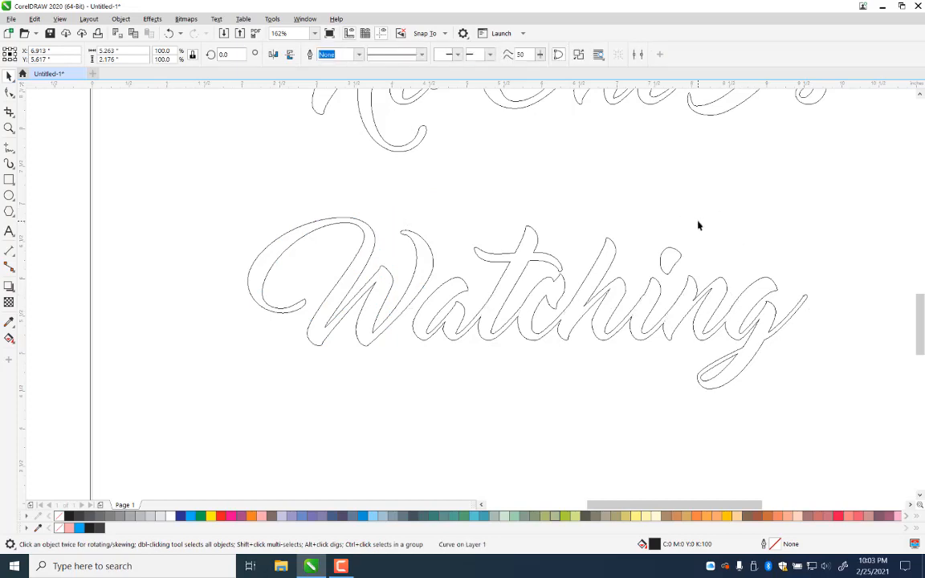
click(702, 456)
Step: Switch the document from wireframe to the Enhanced view, with all three lines of lettering in sight
click(9, 128)
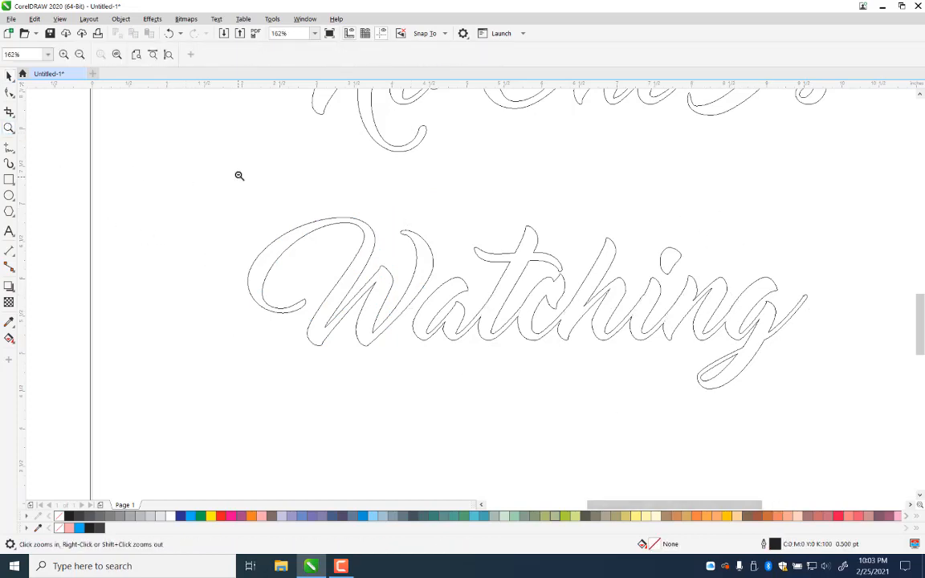
right_click(239, 176)
drag(292, 132, 667, 481)
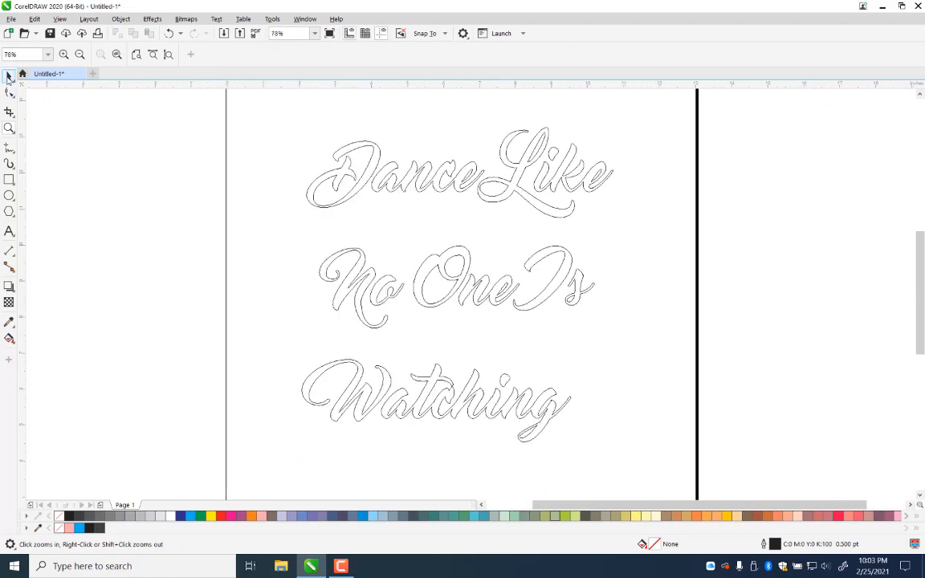
click(9, 75)
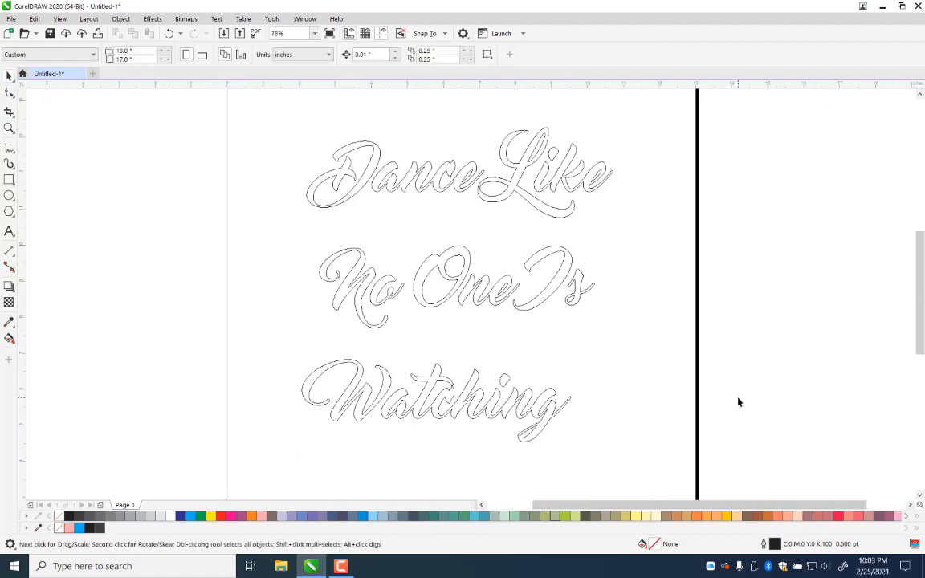
key(alt+v)
key(e)
key(z)
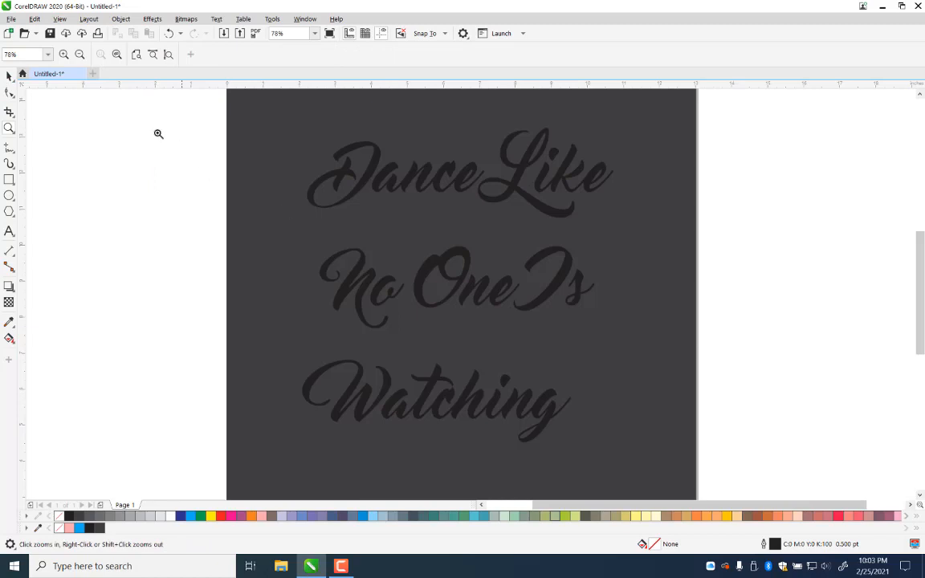
click(9, 75)
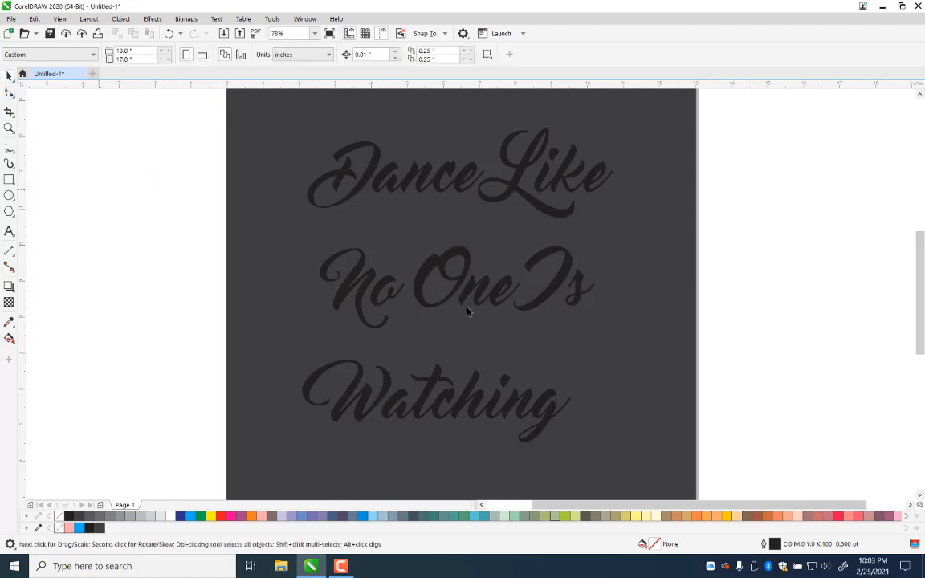
Step: Fill all the lettering on the page with 40% black gray
click(8, 124)
click(8, 76)
drag(148, 90, 707, 482)
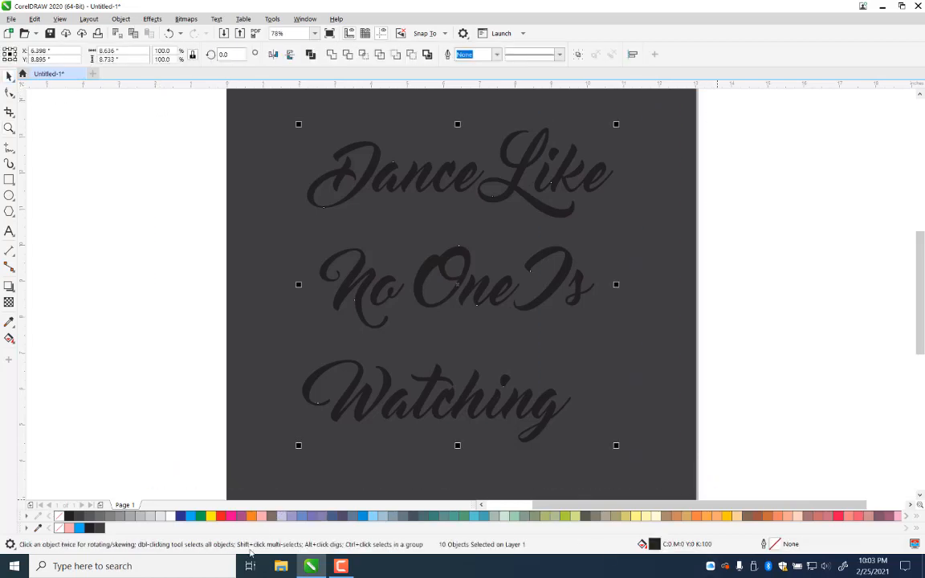
click(127, 515)
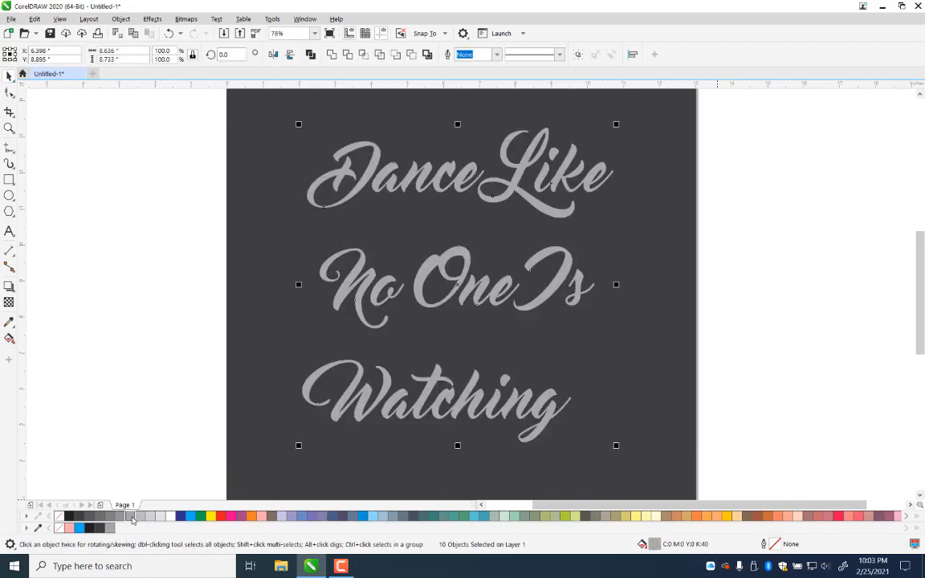
click(159, 209)
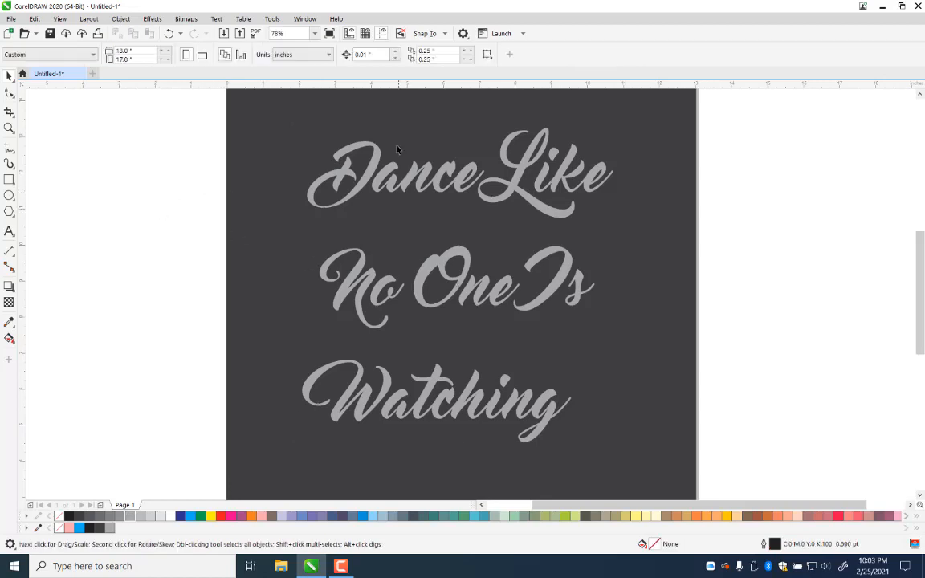
Step: Enlarge the "D" of "Dance" proportionally to about 119%, keeping its upper right corner in place
click(368, 182)
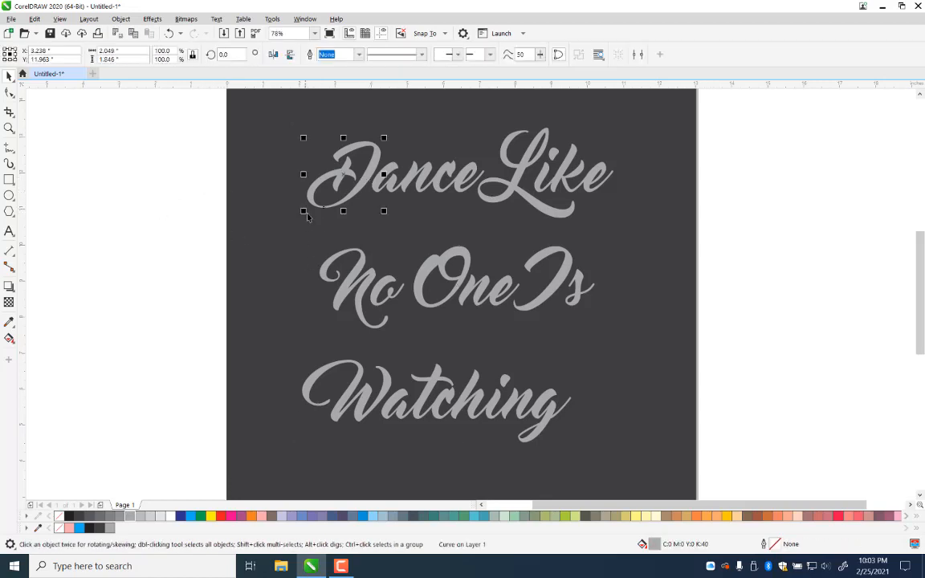
drag(305, 211, 291, 226)
drag(291, 225, 291, 226)
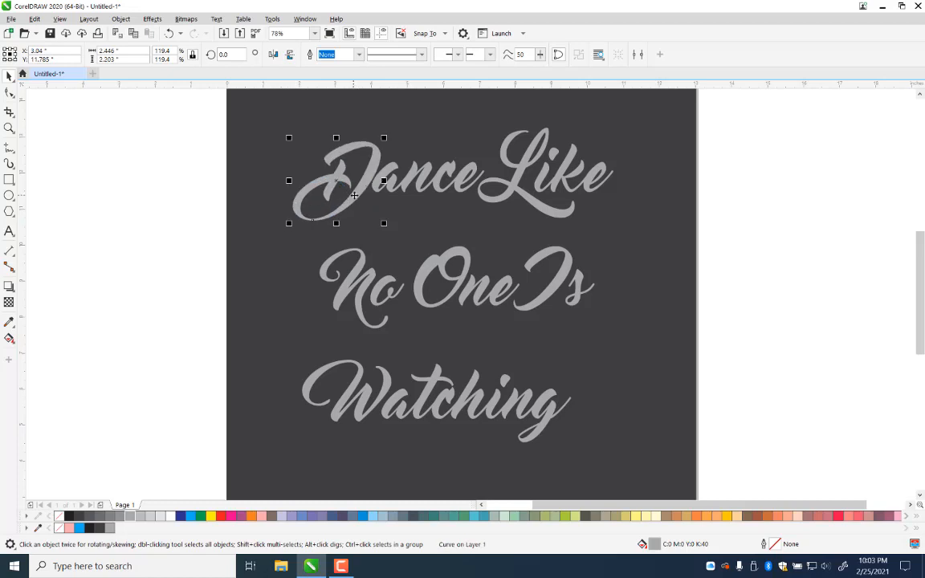
Step: Move the enlarged "D" of "Dance" up and slightly right, to about X 3.107, Y 12.025 inches
drag(354, 195, 357, 186)
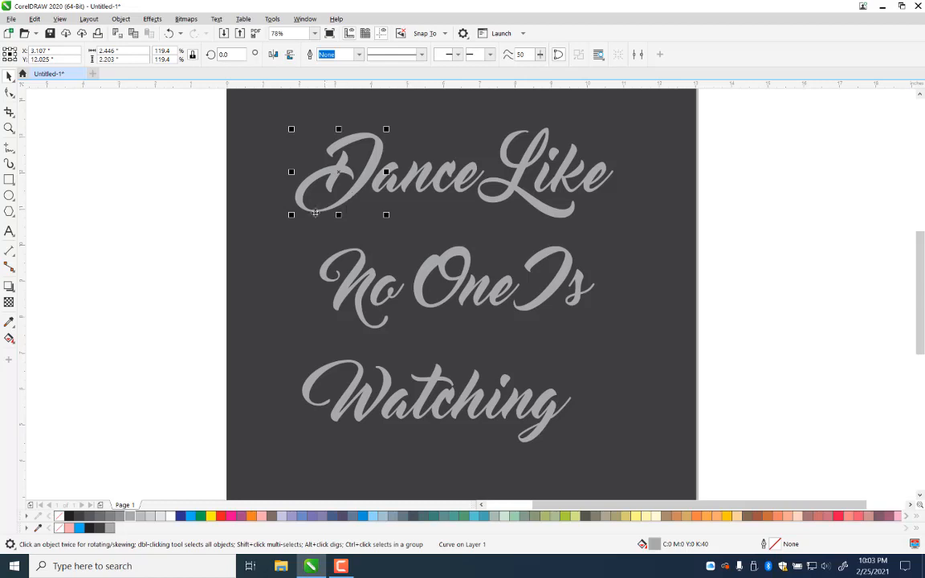
click(727, 246)
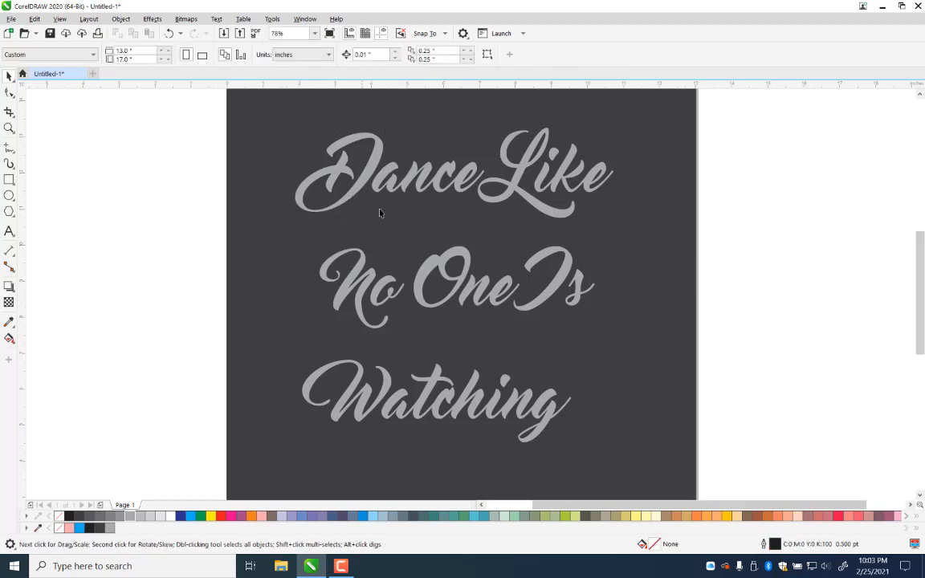
Step: Delete the middle nodes along the lower half of the inner stem of the "D" in "Dance"
click(9, 129)
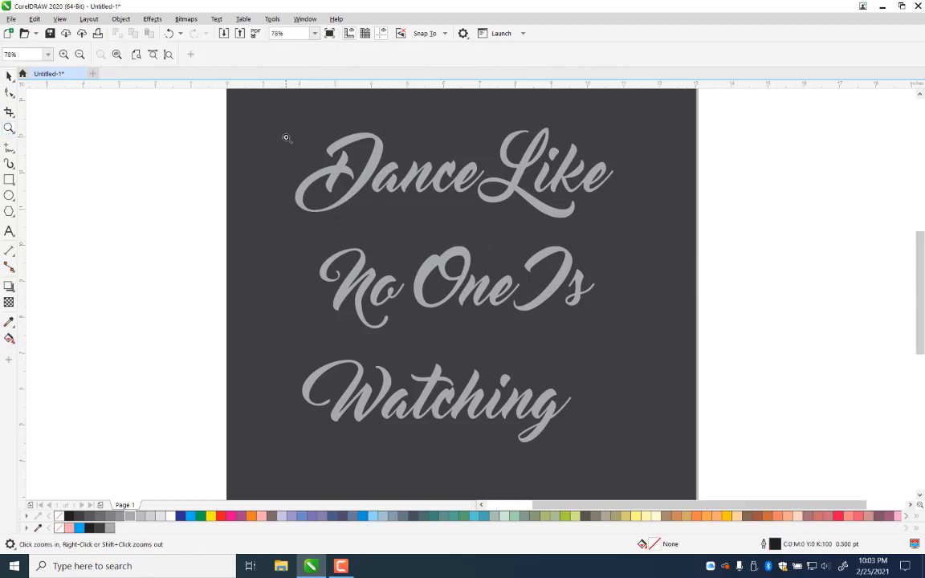
drag(287, 138, 468, 223)
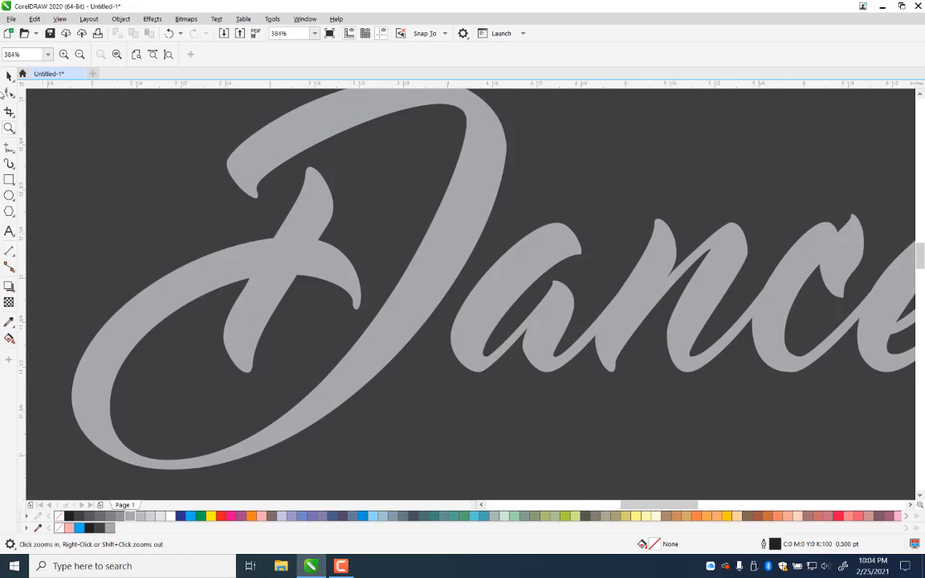
click(9, 92)
click(243, 327)
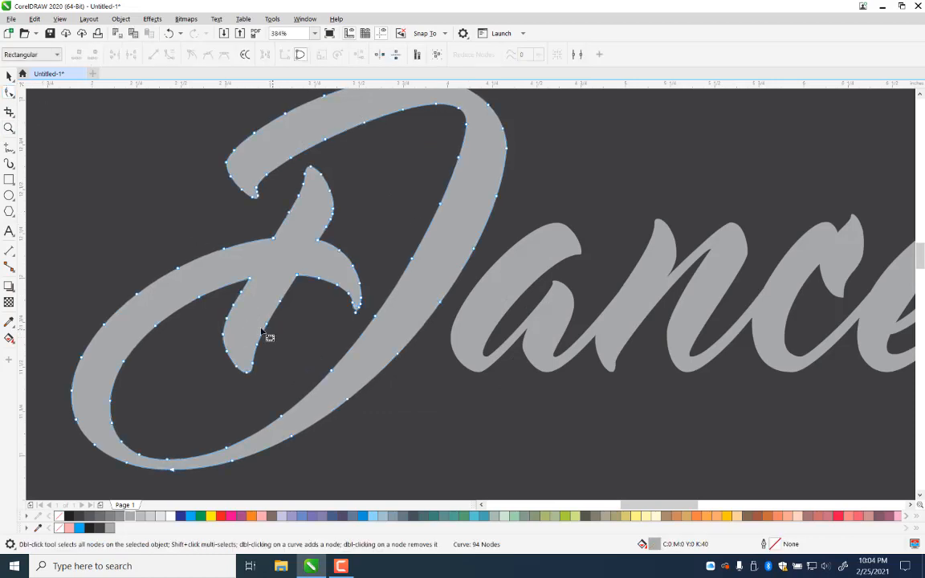
drag(303, 288, 225, 333)
key(Delete)
Step: Stretch the rounded lower end of the inner stem of the "D" down and left, close to the bottom loop
drag(300, 324, 186, 404)
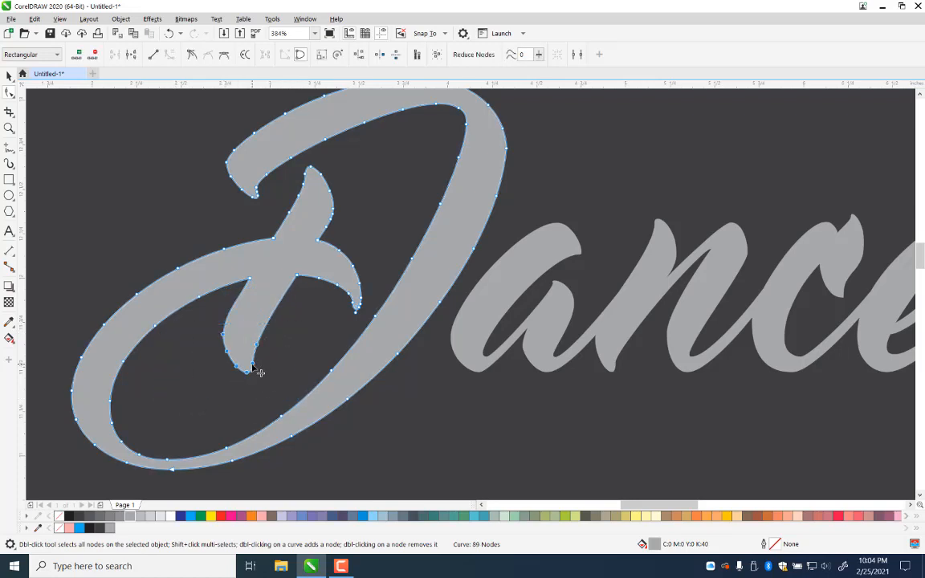
drag(251, 369, 231, 424)
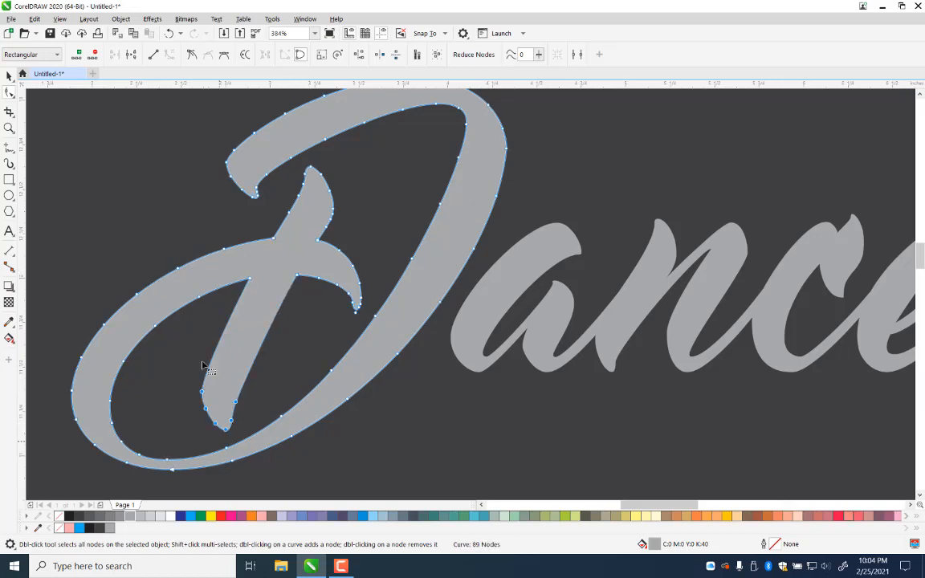
click(9, 127)
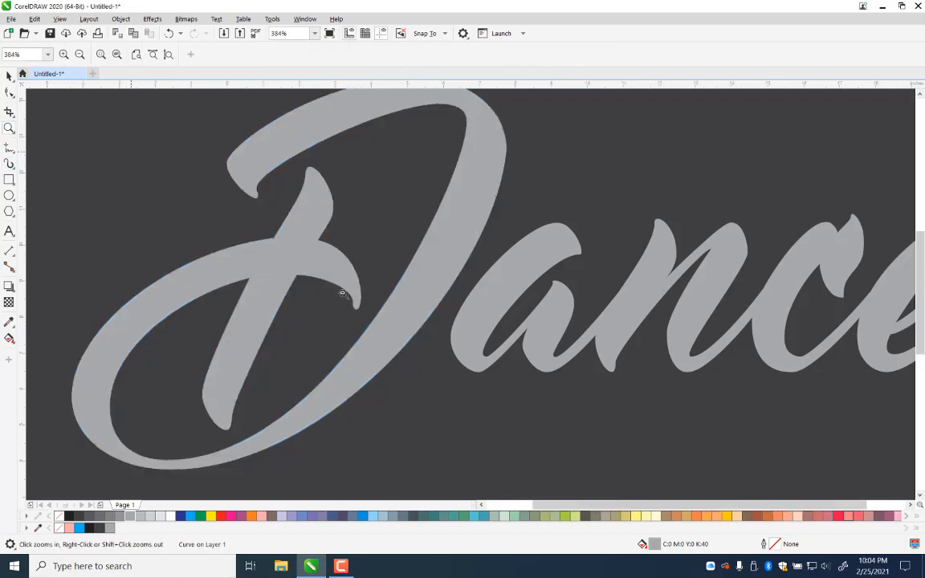
right_click(343, 293)
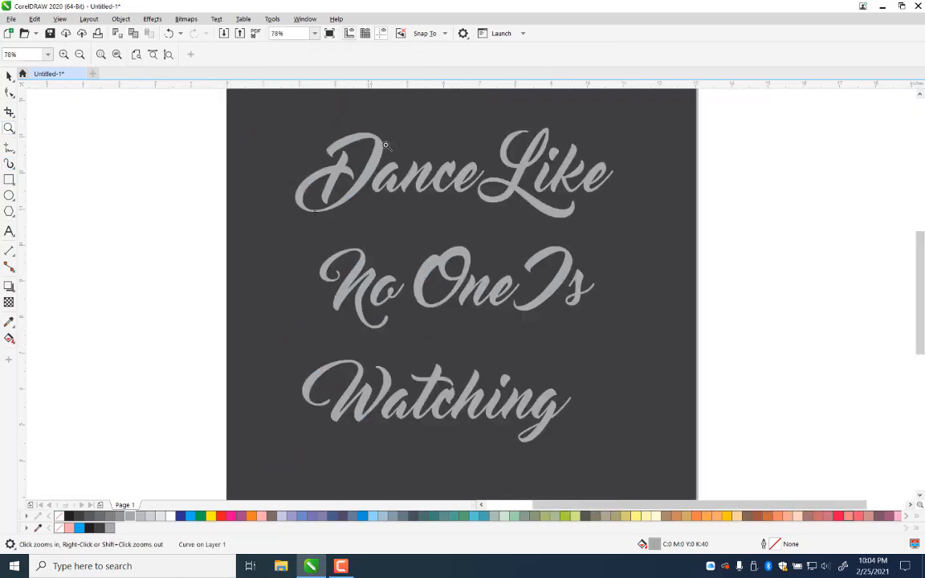
click(9, 75)
click(122, 181)
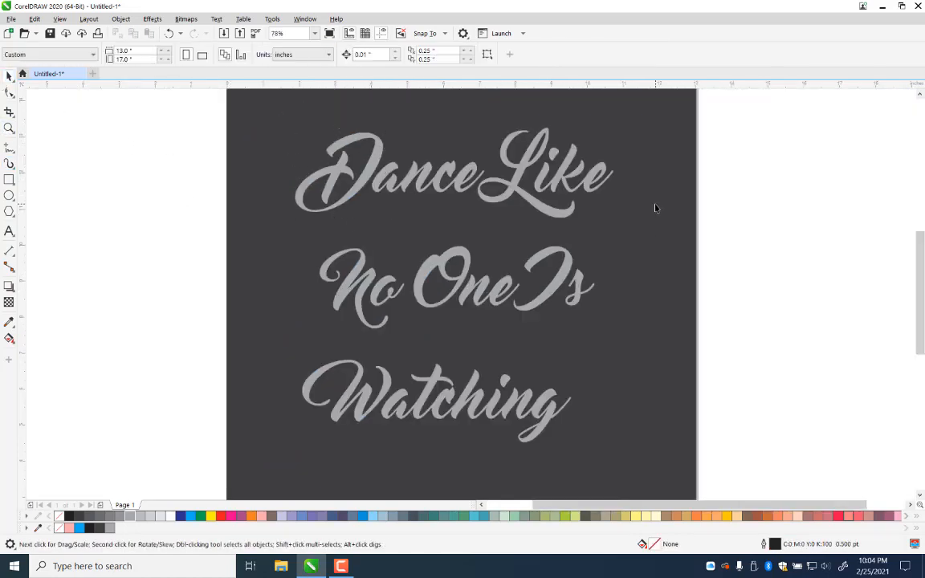
Step: Move the "L" of "Like" down and left beside "Dance", and tuck "ike" in close against it
click(554, 218)
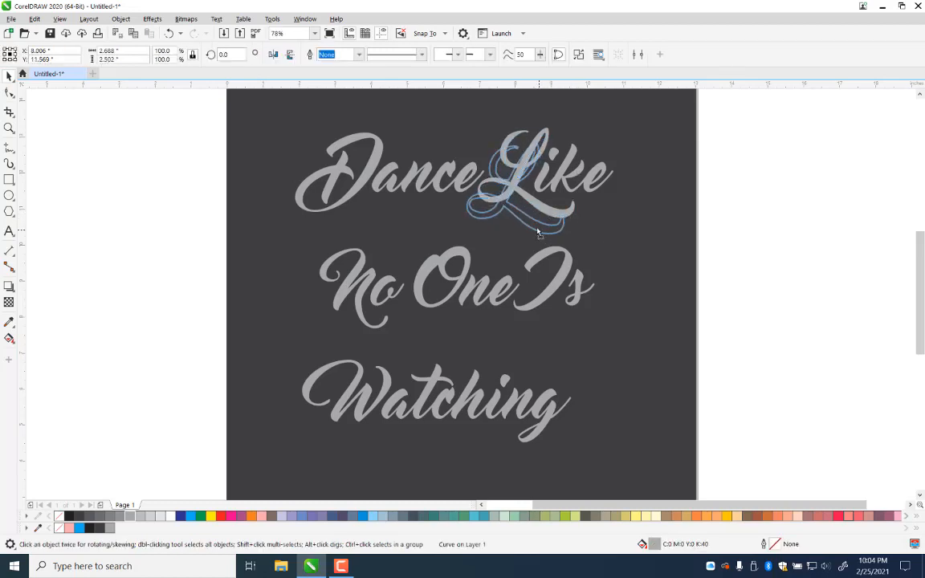
click(541, 231)
drag(543, 228, 537, 234)
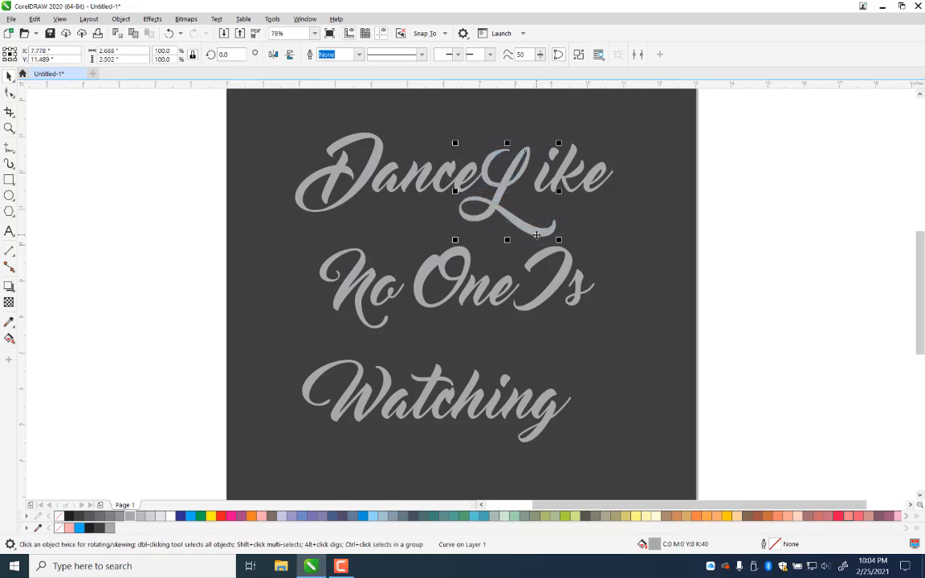
mouse_move(536, 233)
mouse_down()
mouse_move(537, 246)
mouse_move(542, 232)
mouse_up()
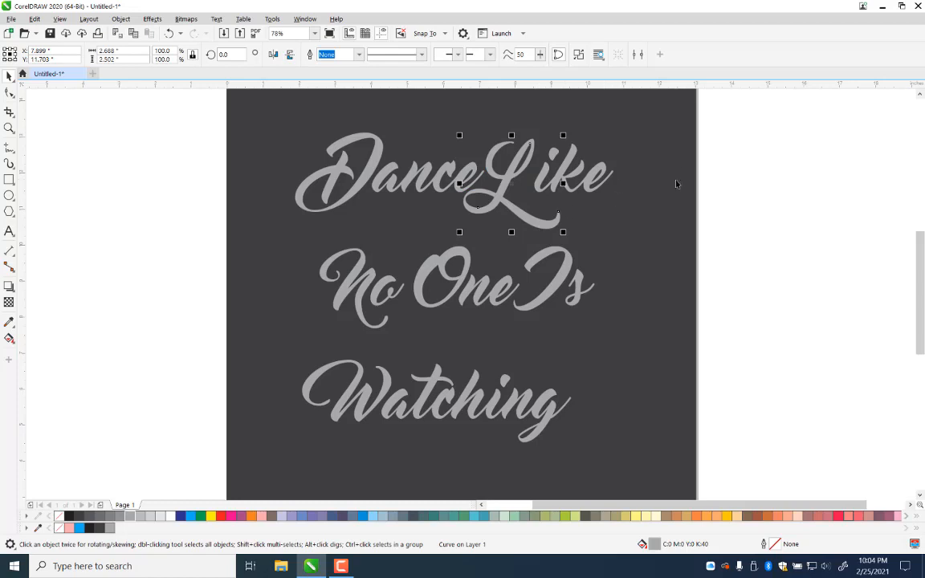
drag(570, 173, 550, 184)
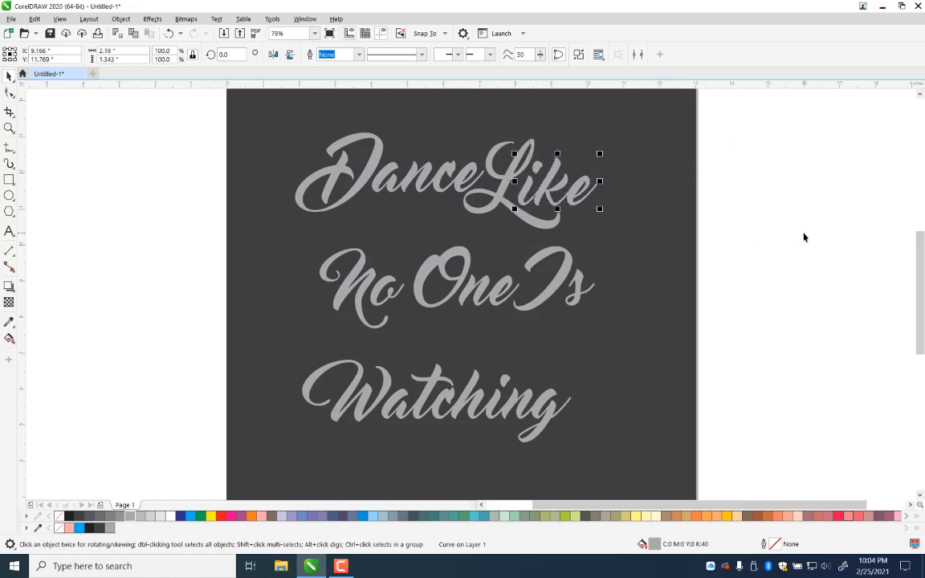
Step: Lower the whole word "Like" by about half an inch so it steps down from "Dance"
drag(743, 120, 441, 249)
drag(500, 198, 537, 217)
click(782, 186)
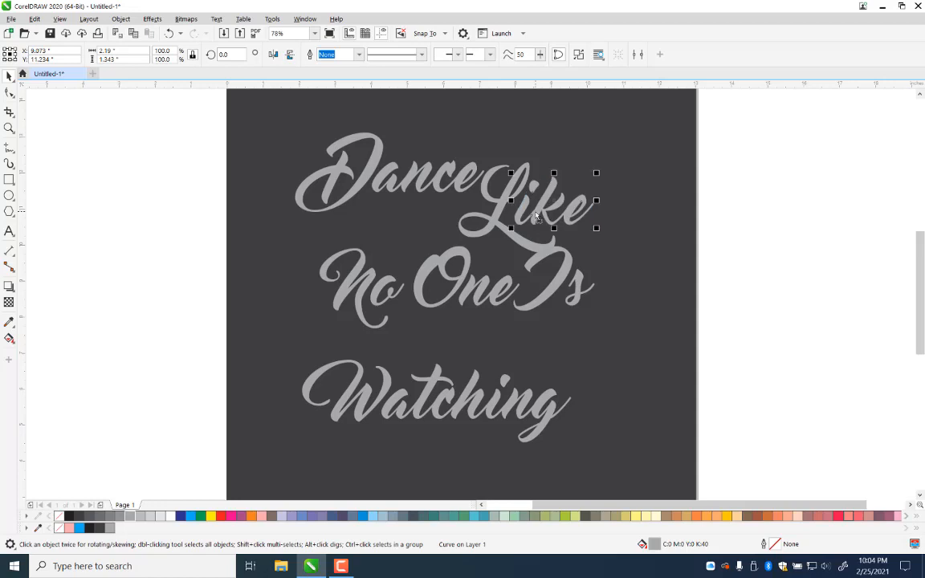
click(764, 291)
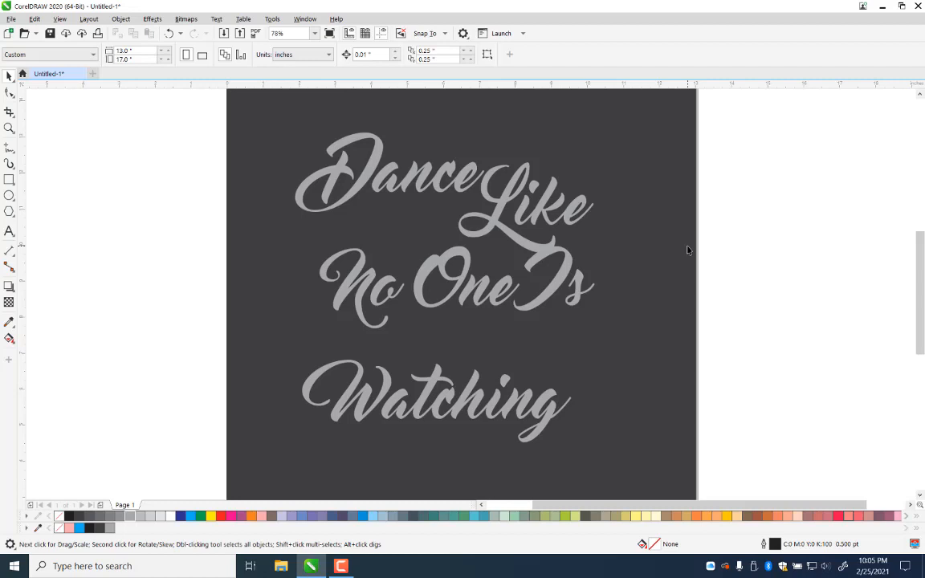
Step: Save the drawing as dance1 in CDR format in the dance folder on the Desktop
key(ctrl+s)
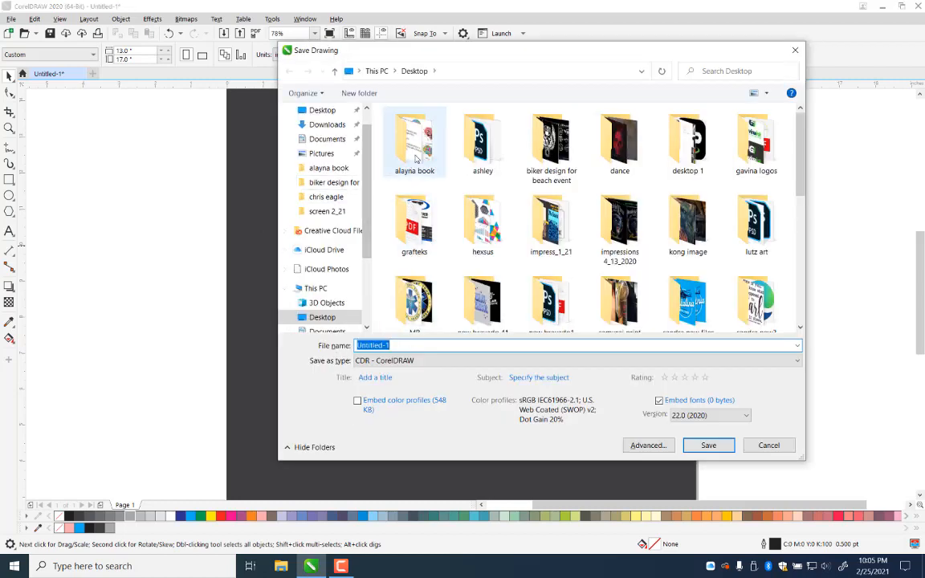
double_click(606, 142)
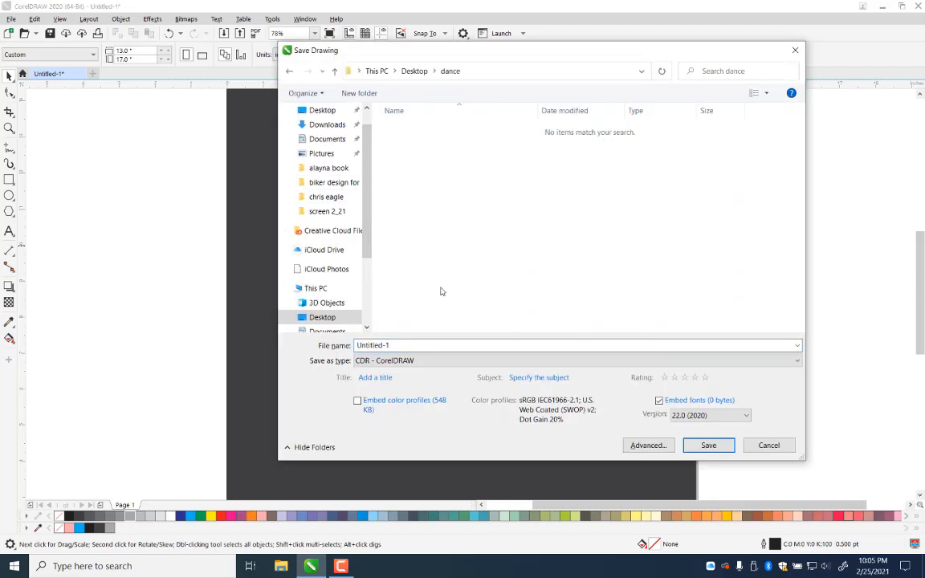
click(401, 343)
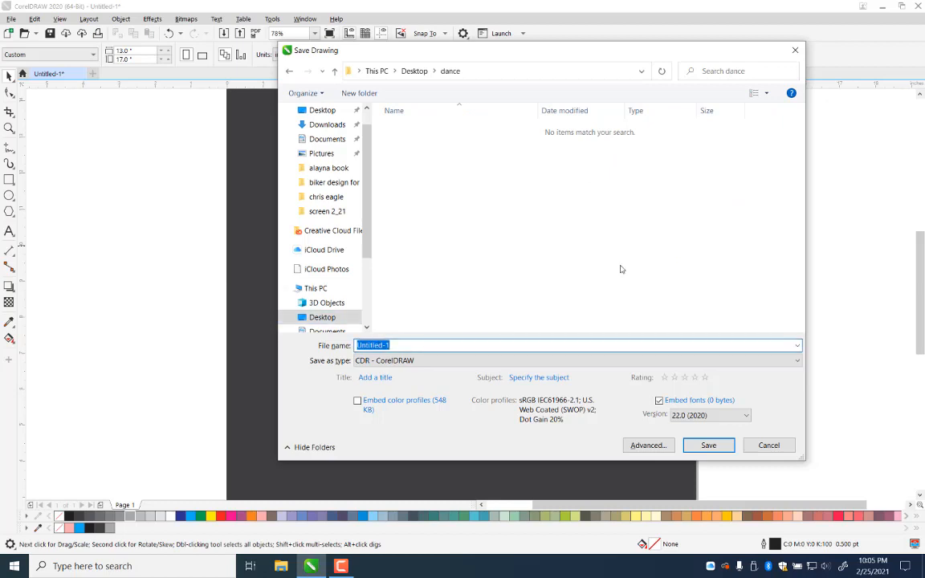
text(dance1)
key(Return)
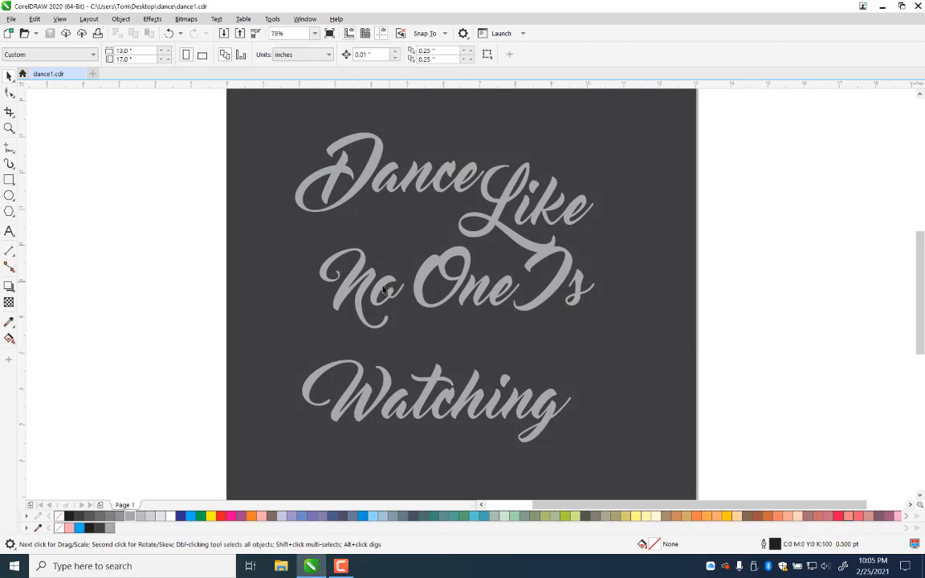
Step: Reduce "No" proportionally to about 91% and place it up under the "D" of "Dance"
drag(384, 290, 408, 285)
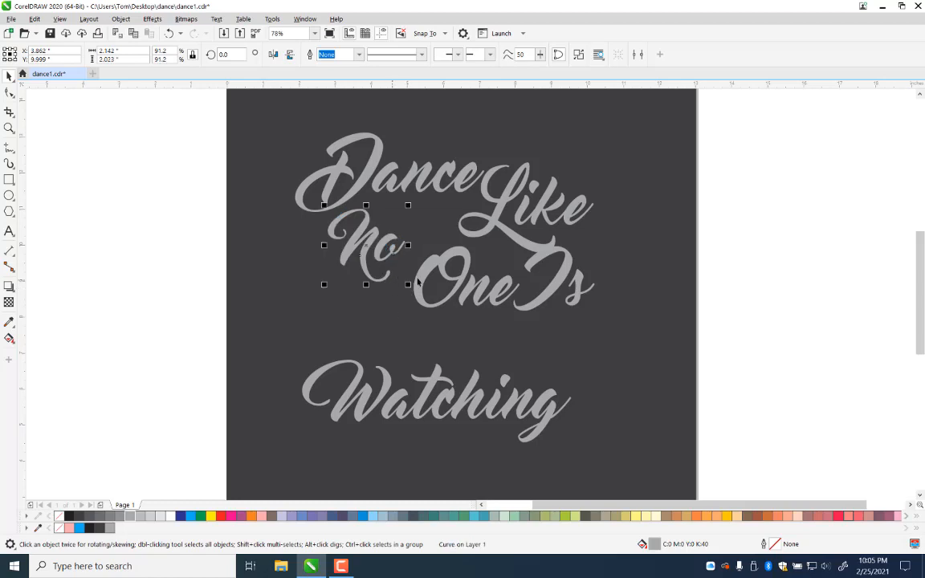
click(350, 275)
click(362, 259)
click(735, 233)
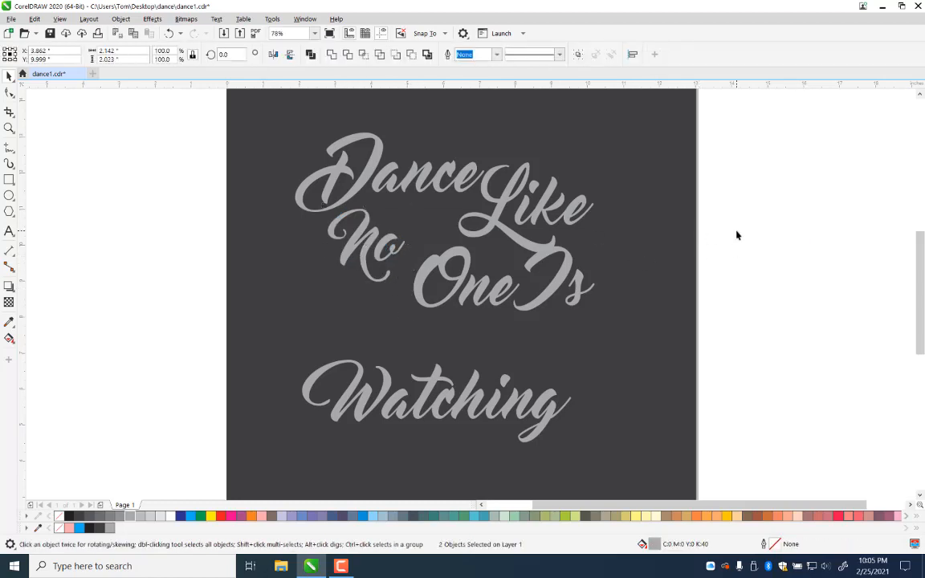
Step: Enlarge the "N" of "No" proportionally to about 114.5%, keeping its upper right corner in place
click(367, 257)
drag(325, 287, 317, 312)
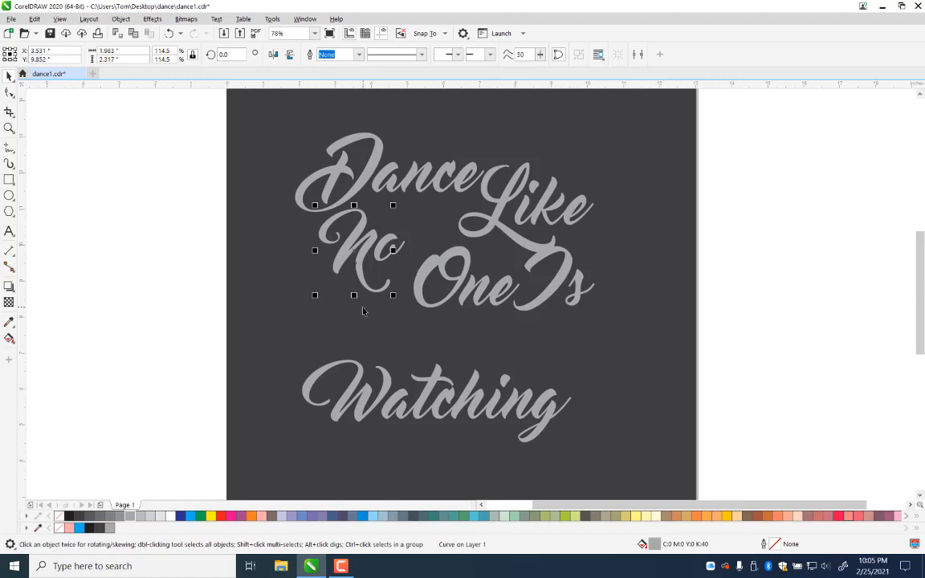
click(291, 272)
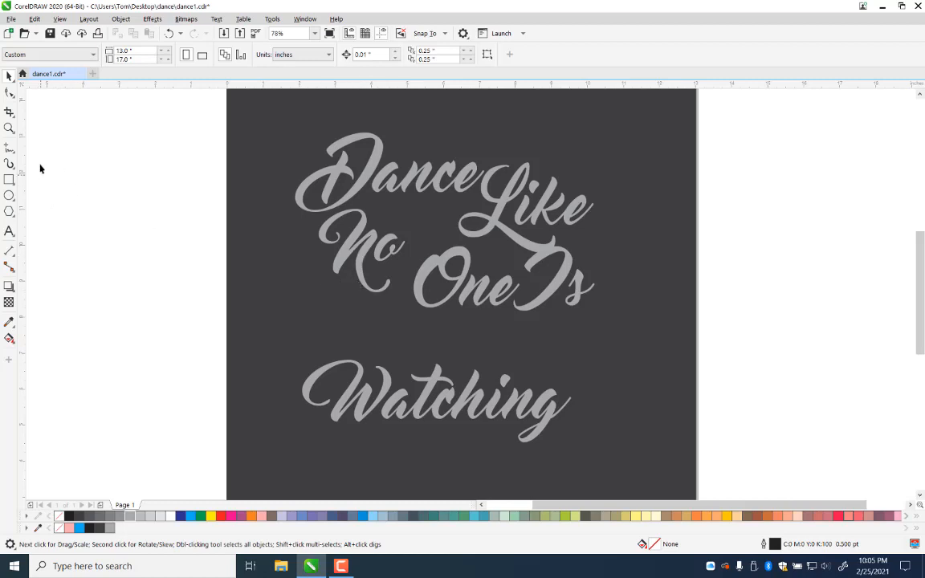
Step: Delete the nodes along both edges of the upper part of the right leg of the "N" in "No"
click(10, 129)
drag(258, 198, 440, 315)
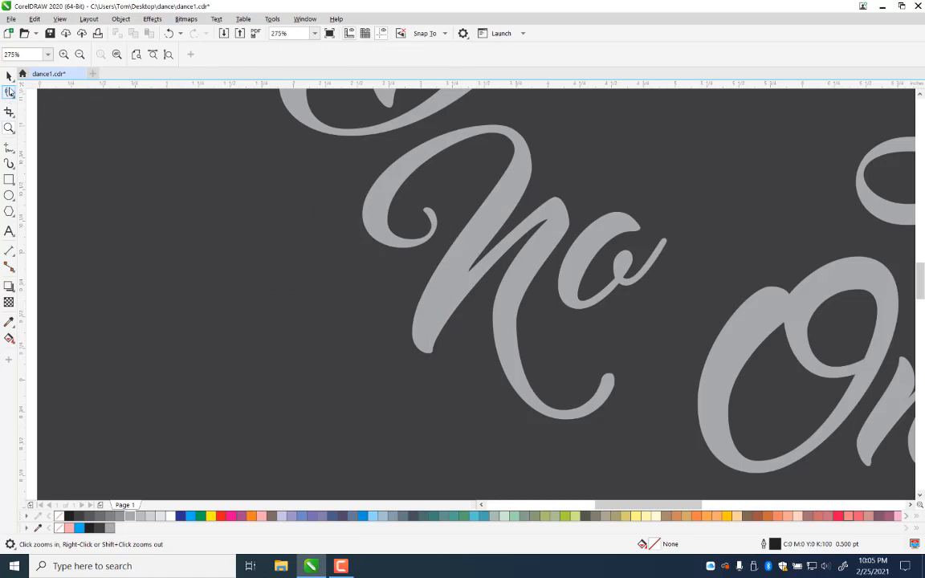
click(10, 92)
click(472, 259)
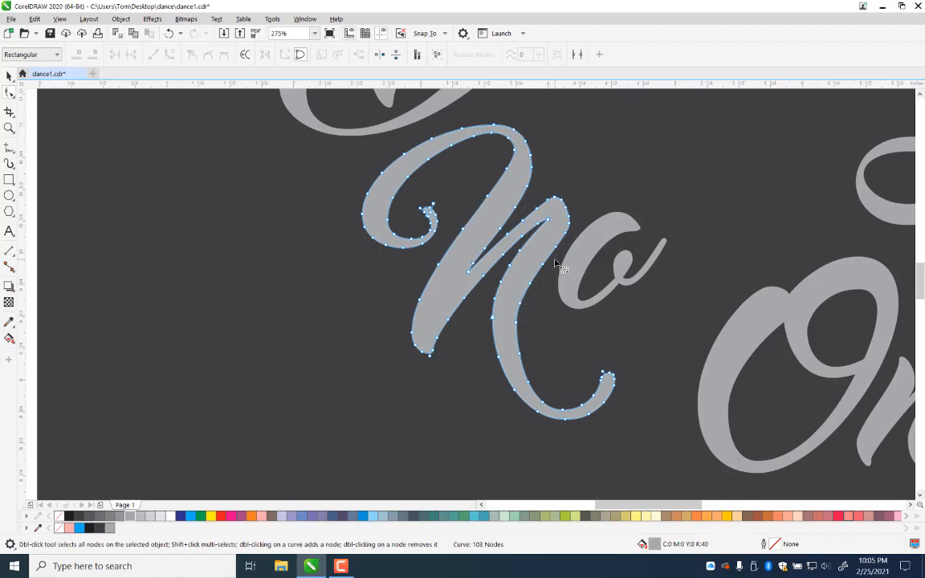
drag(561, 260, 506, 302)
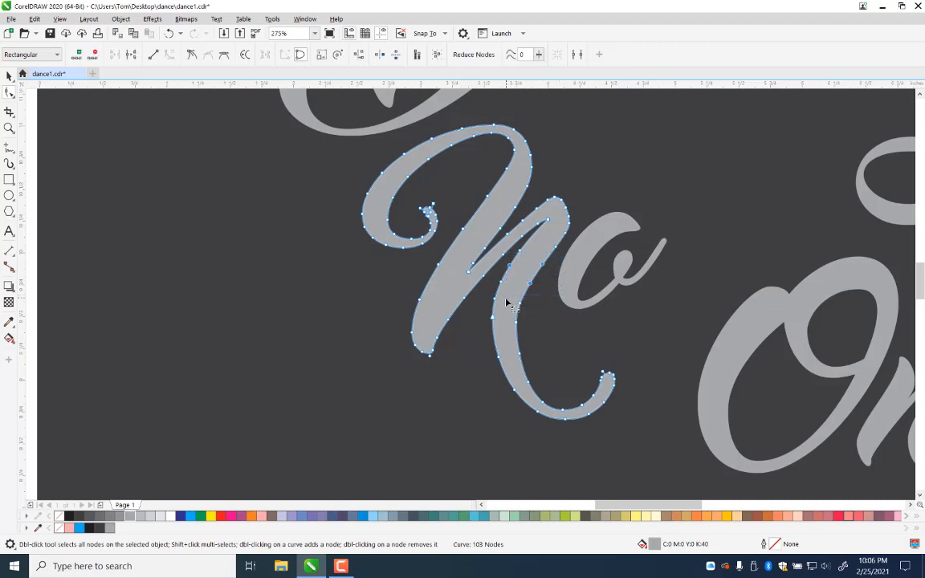
click(529, 257)
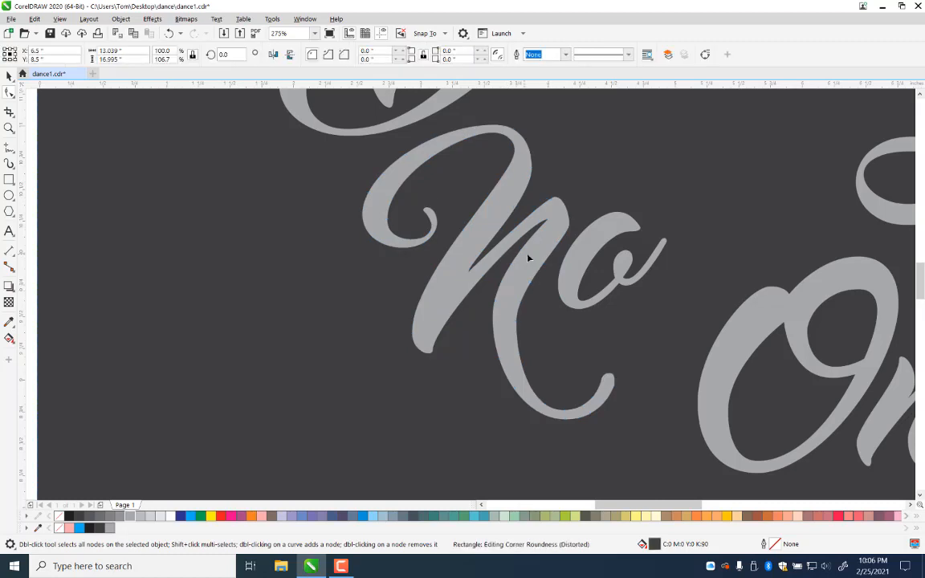
click(527, 270)
click(521, 252)
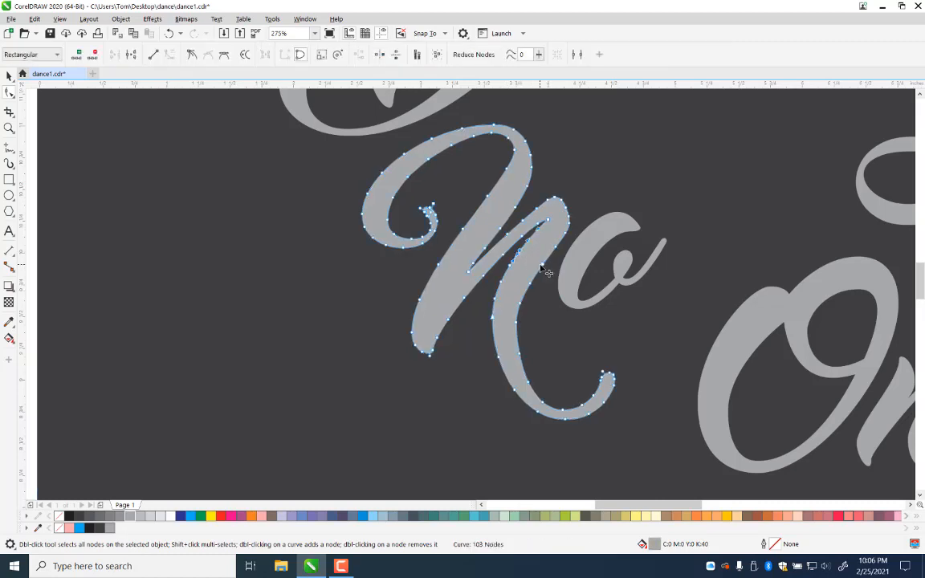
shift+click(542, 264)
shift+click(530, 284)
shift+click(510, 266)
shift+click(500, 282)
shift+click(520, 303)
key(Delete)
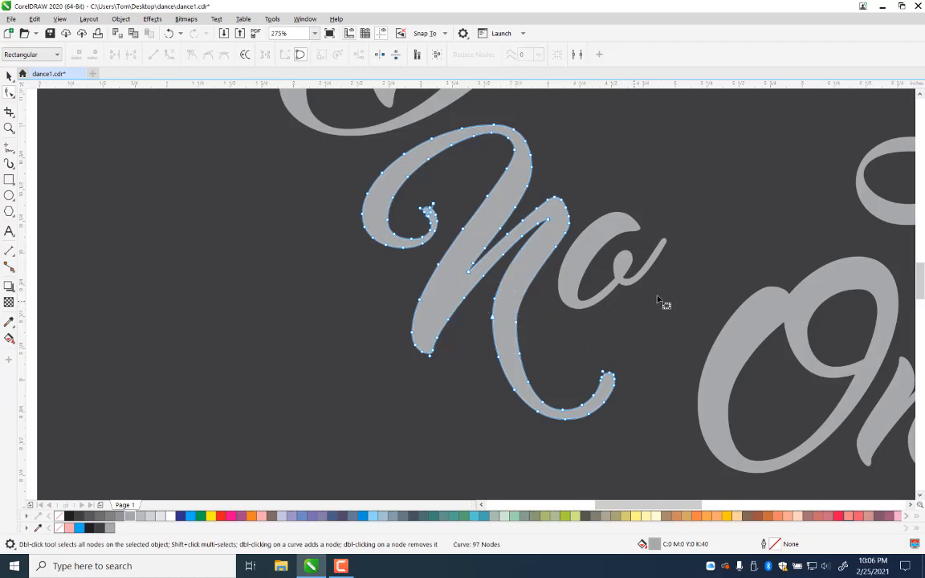
Step: Lengthen the right leg of the "N" by moving its curled tail nodes downward, and rotate them slightly counterclockwise
drag(677, 281, 490, 449)
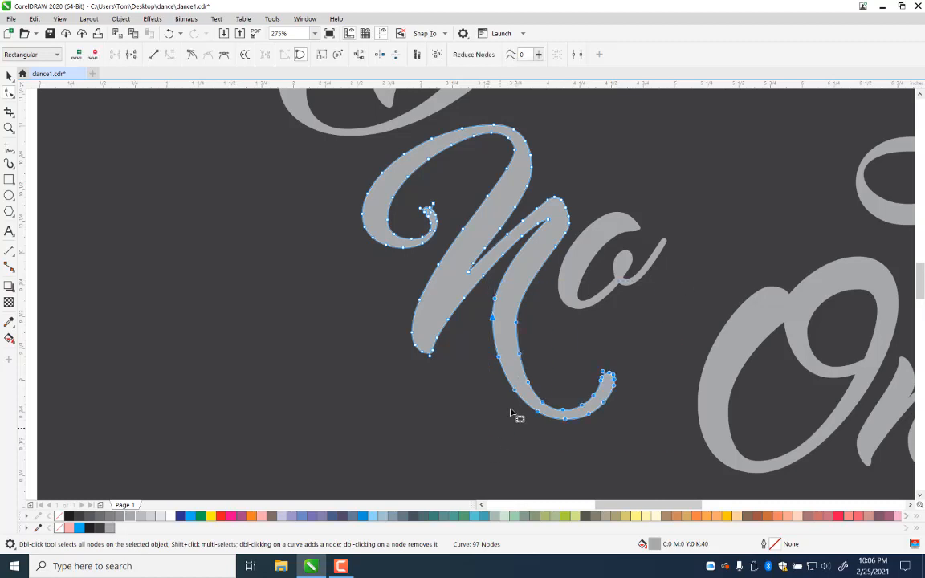
mouse_move(516, 327)
mouse_down()
mouse_move(491, 374)
mouse_move(502, 376)
mouse_up()
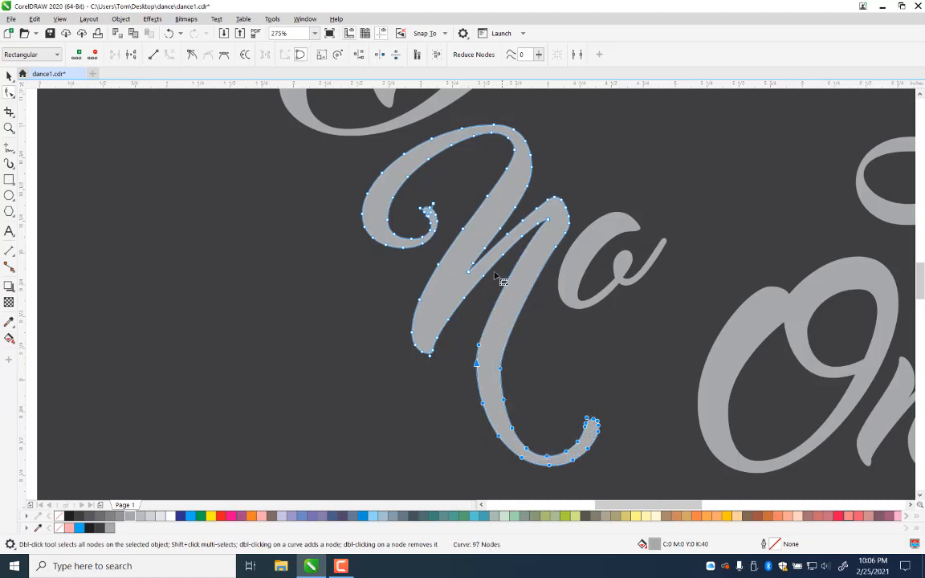
click(338, 55)
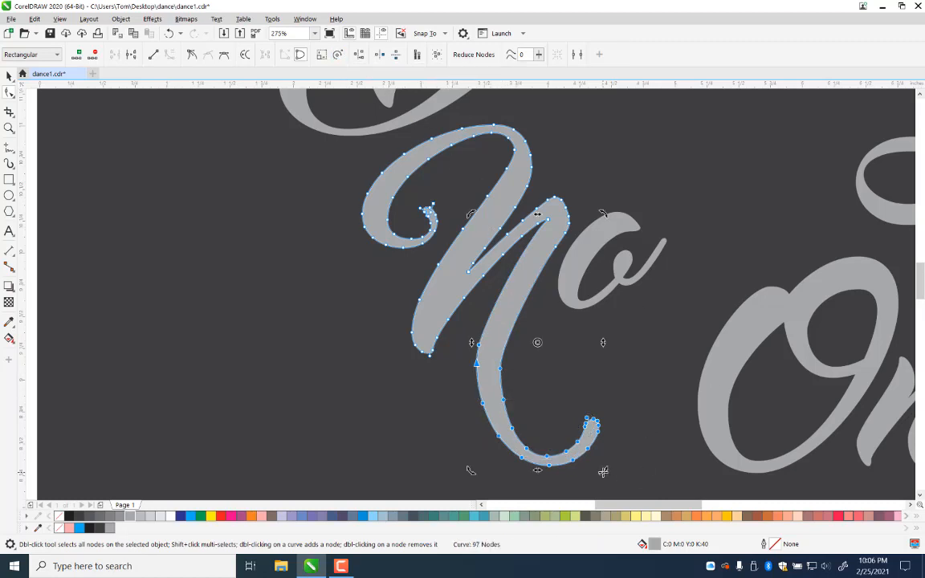
mouse_move(603, 471)
mouse_down()
mouse_move(625, 471)
mouse_move(619, 475)
mouse_up()
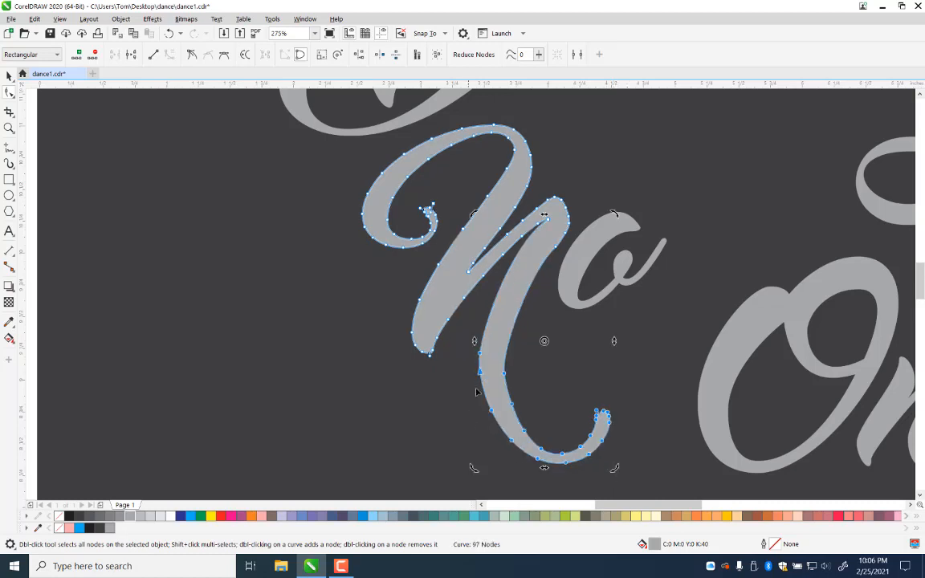
mouse_move(507, 377)
mouse_down()
mouse_move(515, 395)
mouse_move(508, 402)
mouse_up()
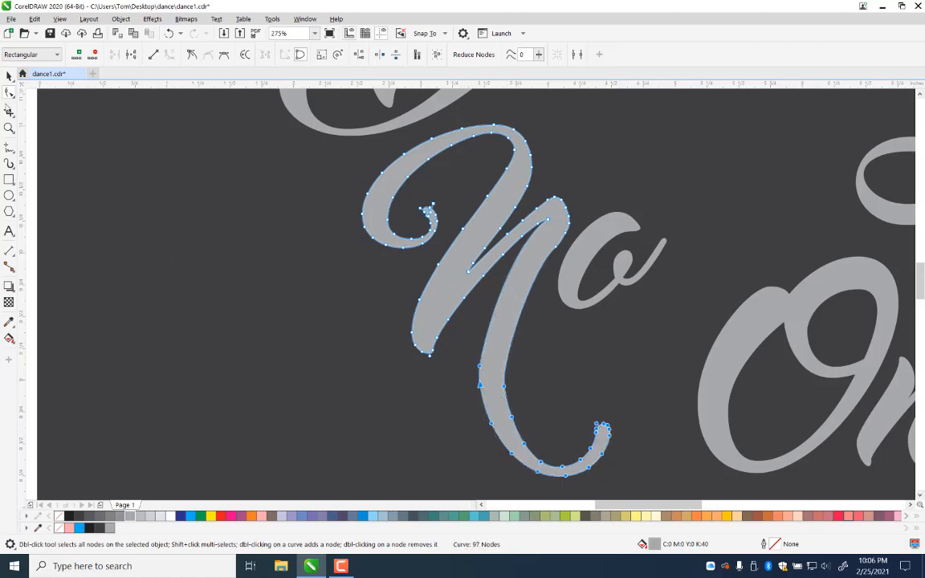
Step: Move the "o" of "No" slightly down and left, closer to the right leg of the "N"
click(9, 75)
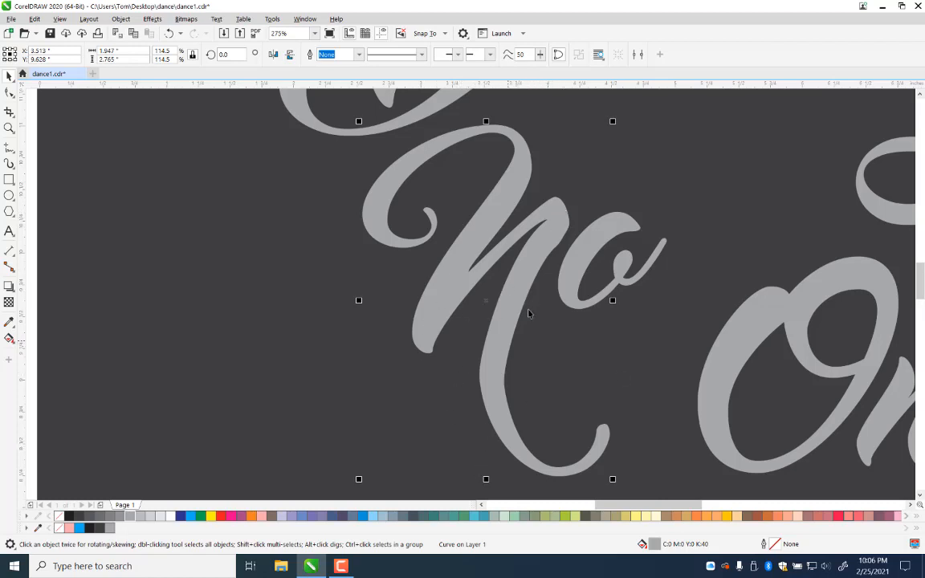
click(9, 128)
scroll(345, 233, down, 3)
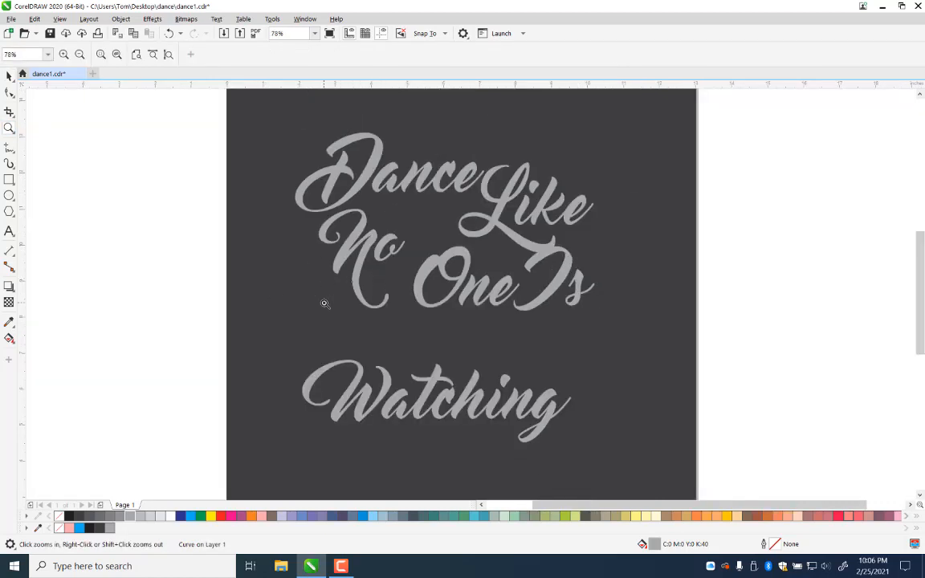
click(9, 76)
click(374, 241)
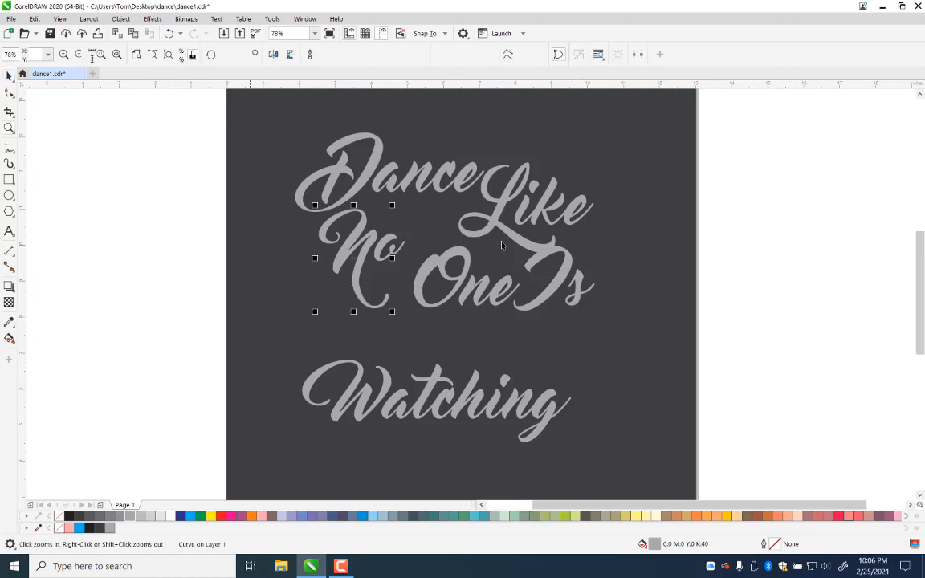
click(387, 239)
drag(380, 259, 381, 255)
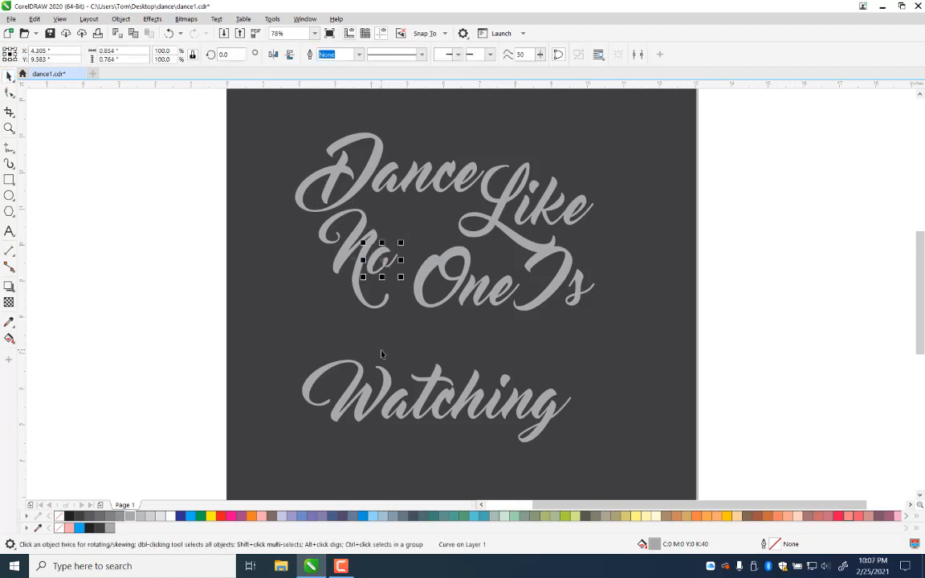
Step: Open the "N" of "No" close up for node editing
click(360, 232)
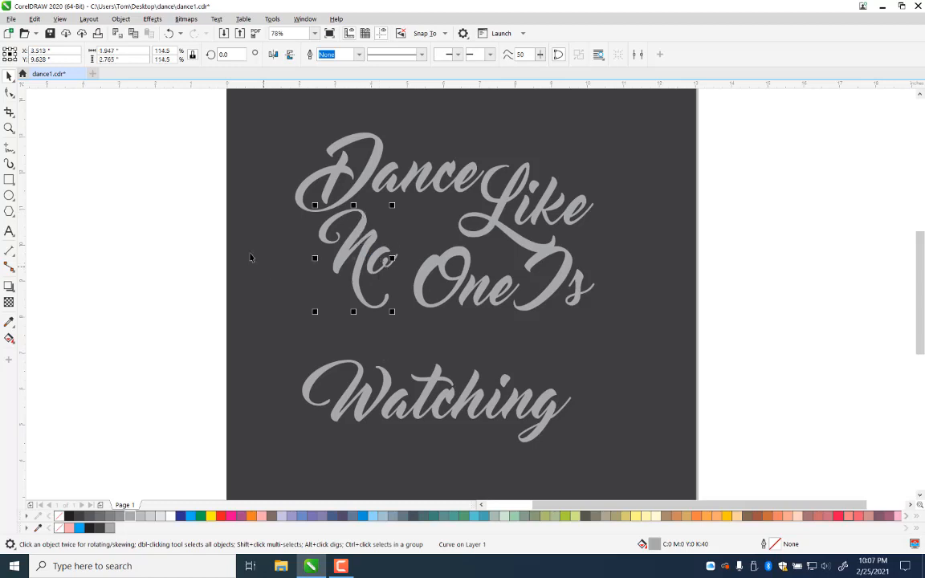
click(10, 128)
drag(264, 190, 420, 327)
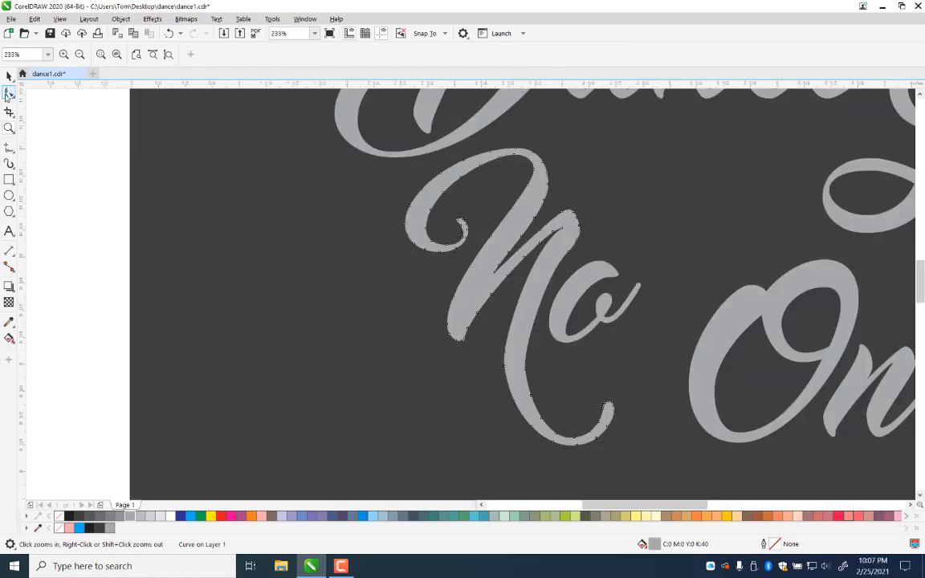
click(9, 93)
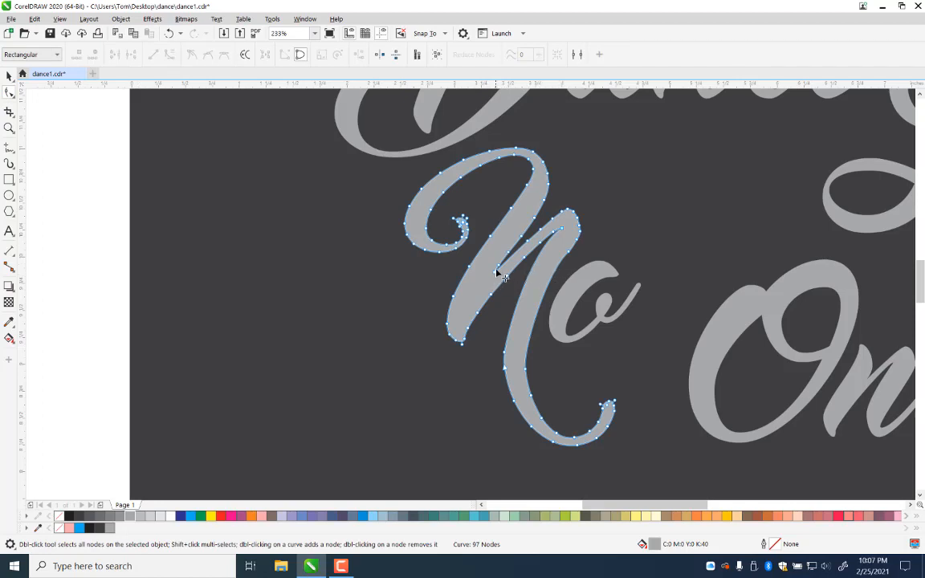
click(499, 268)
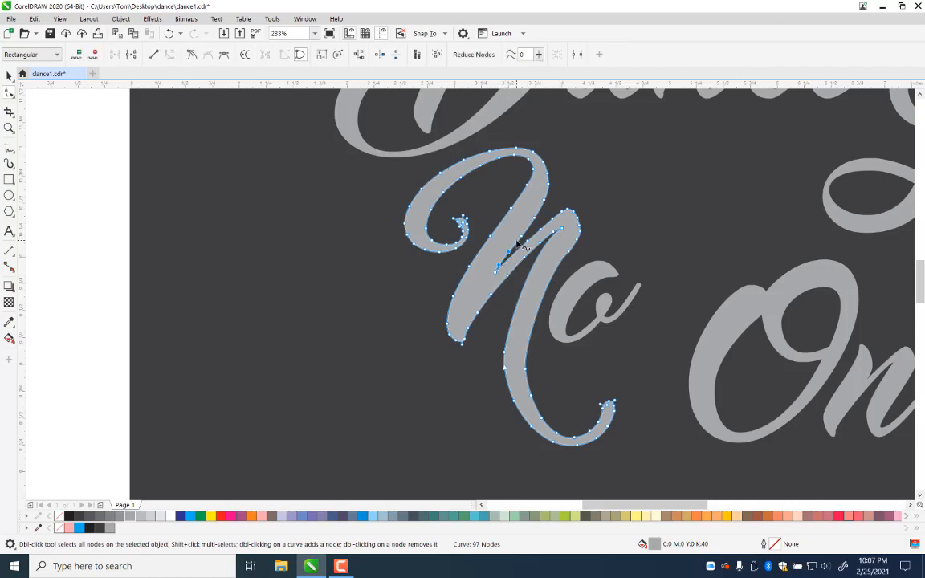
shift+click(521, 237)
shift+click(535, 218)
shift+click(544, 200)
shift+click(548, 172)
shift+click(533, 153)
shift+click(516, 148)
shift+click(490, 152)
drag(393, 182, 472, 268)
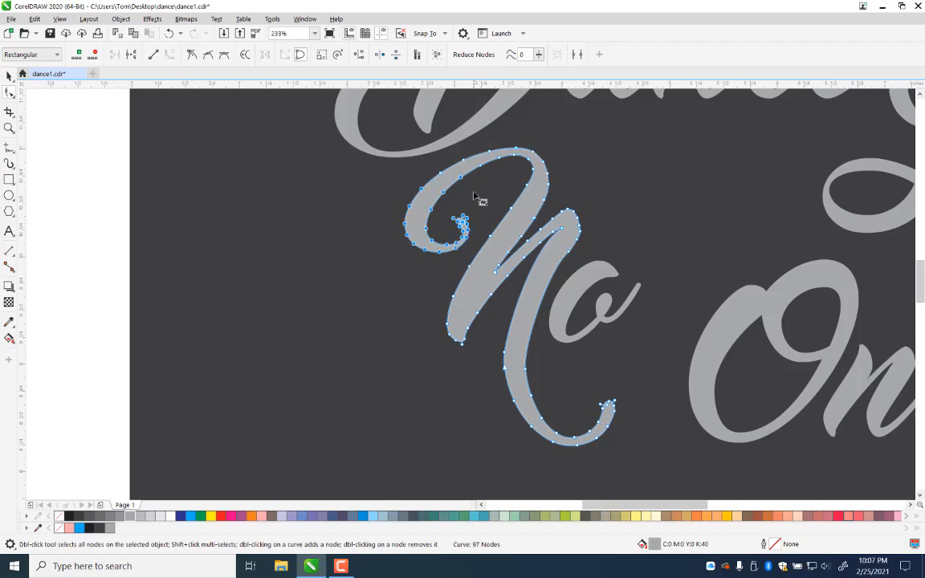
click(450, 179)
click(518, 277)
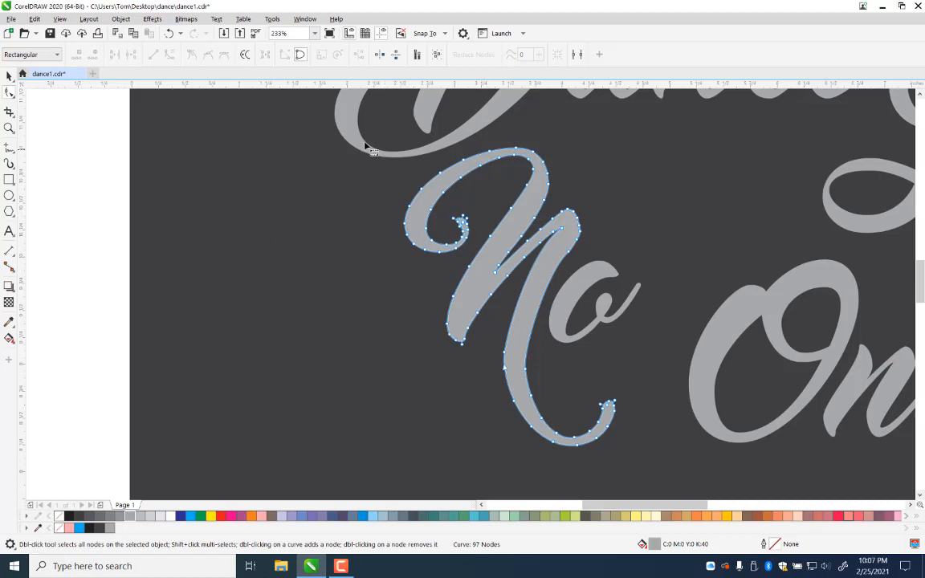
drag(272, 114, 555, 351)
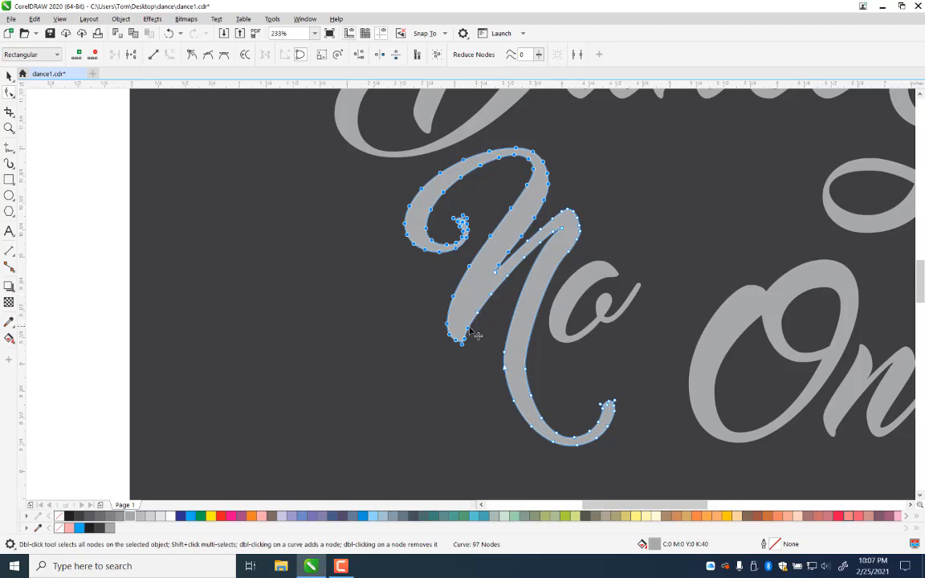
drag(452, 337, 468, 358)
click(410, 333)
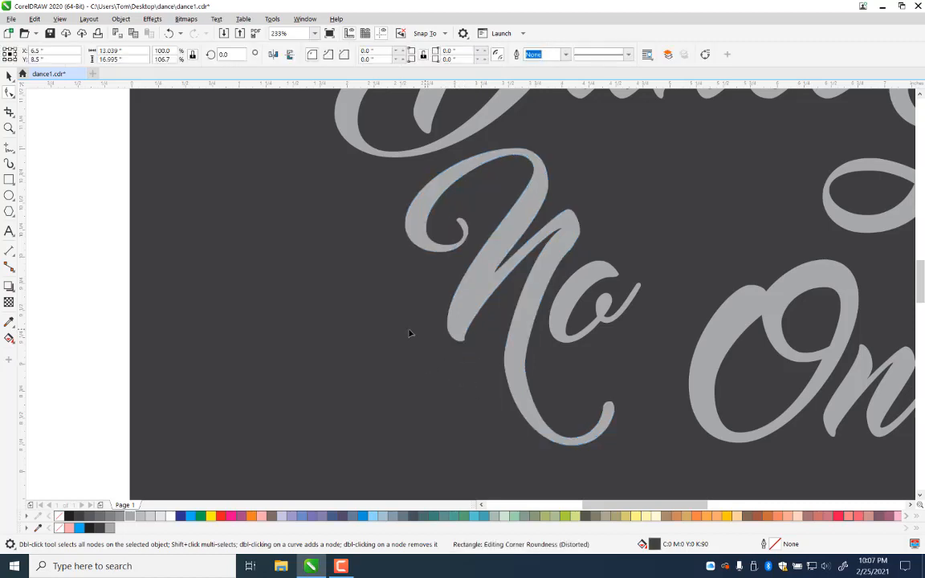
Step: Shift the nodes of the "N"'s left stroke and upper swash slightly left and down, and rotate them slightly counterclockwise
click(429, 213)
drag(362, 117, 548, 368)
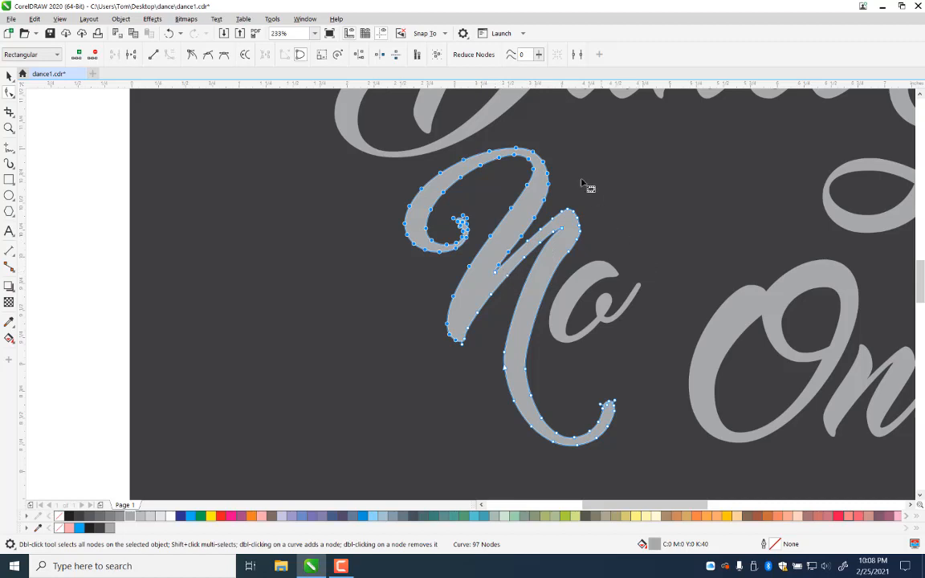
drag(515, 151, 509, 151)
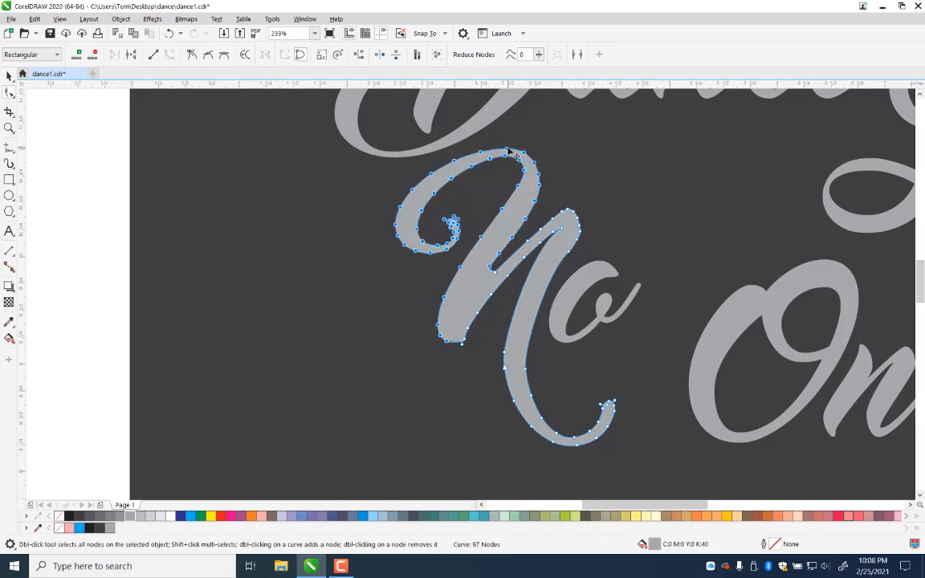
click(338, 58)
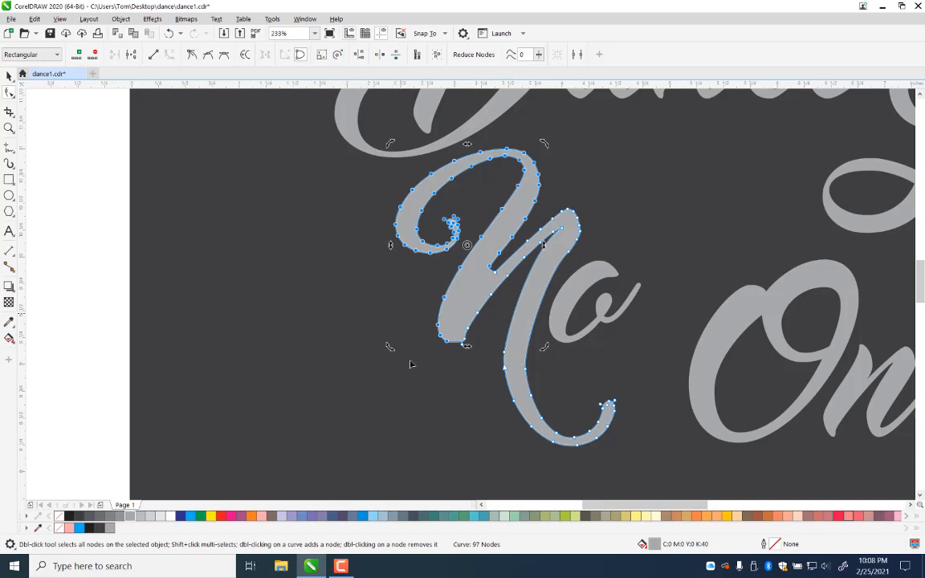
drag(388, 347, 394, 373)
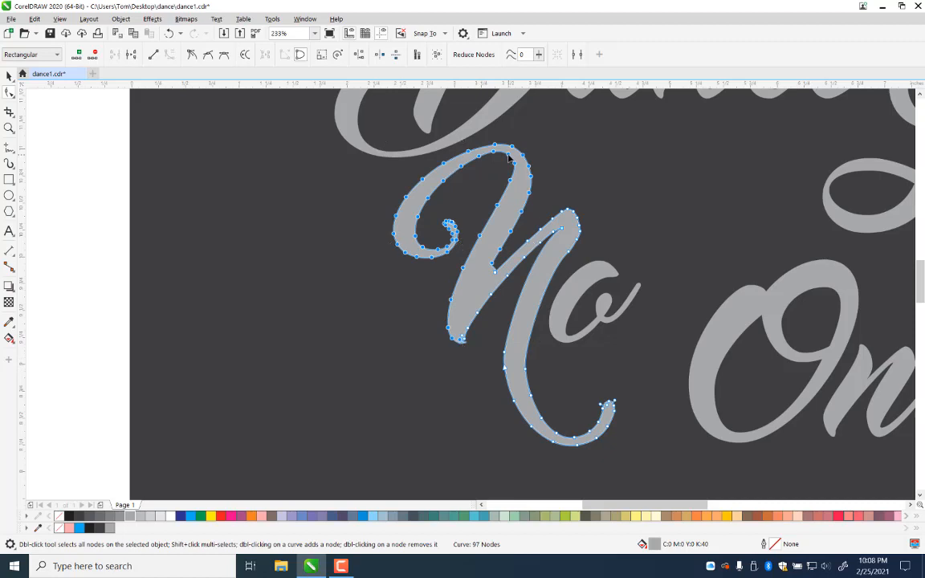
drag(510, 159, 513, 171)
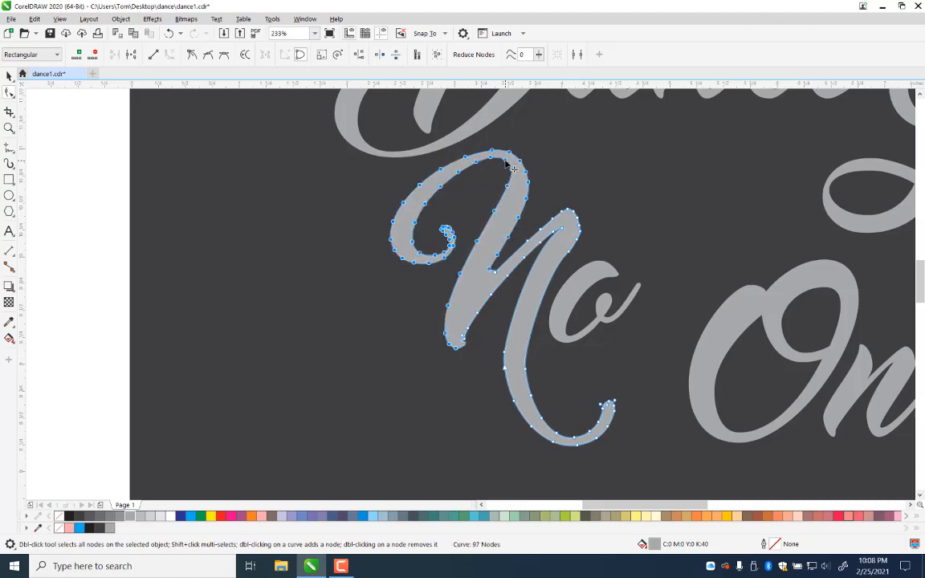
click(486, 285)
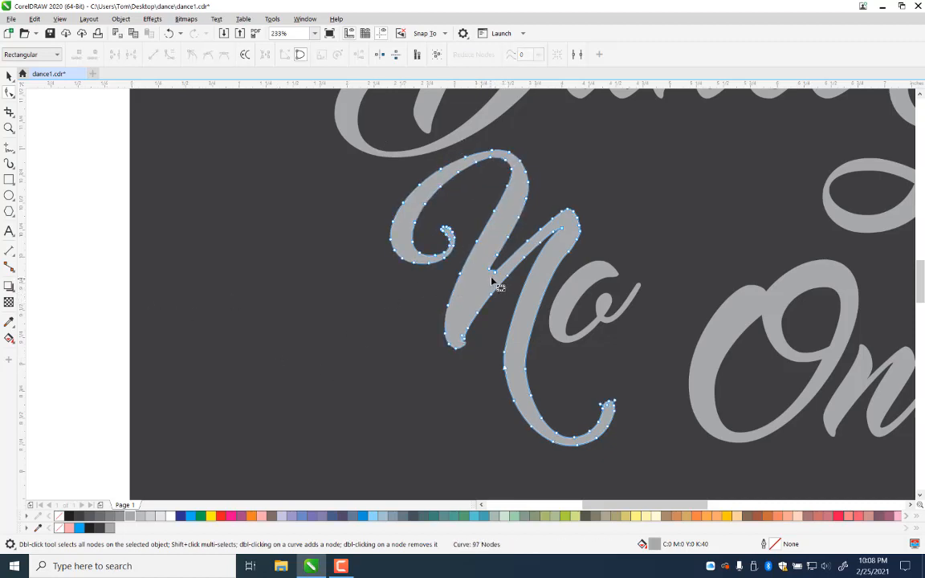
Step: Move the corner node where the two strokes of the "N" meet down and left to deepen the inner notch
click(495, 272)
drag(497, 272, 489, 284)
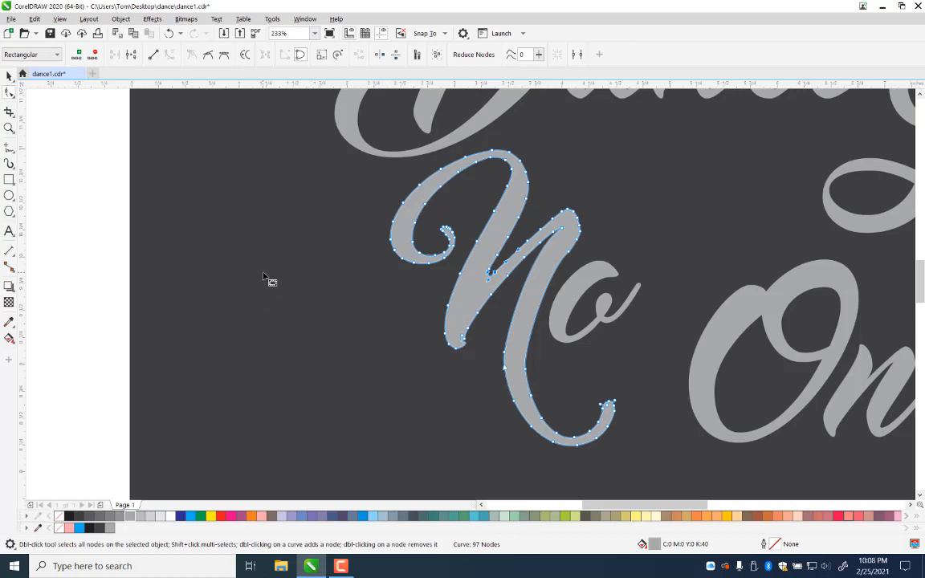
click(8, 76)
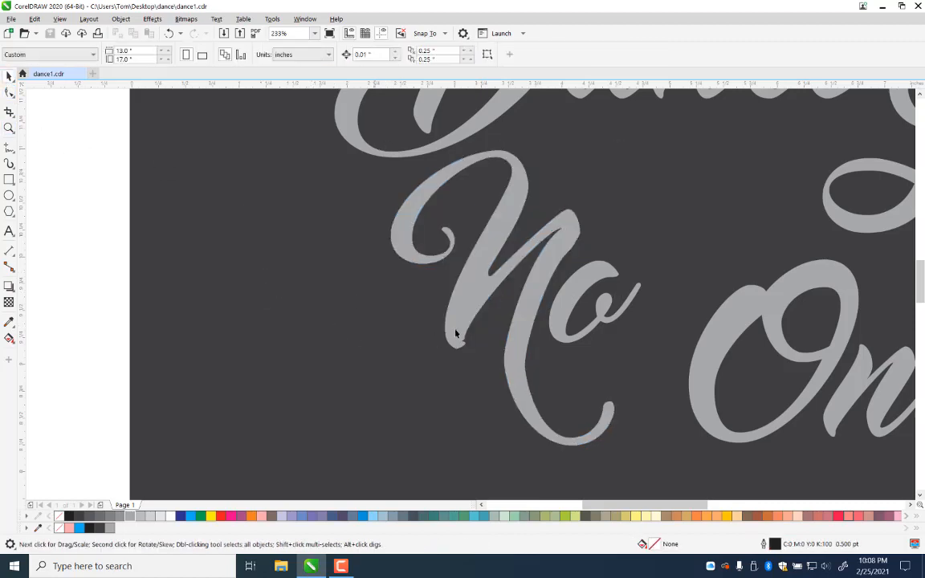
Step: Smooth the foot of the "N"'s left stroke by adding nodes around the small nick and deleting the nodes between them
click(470, 311)
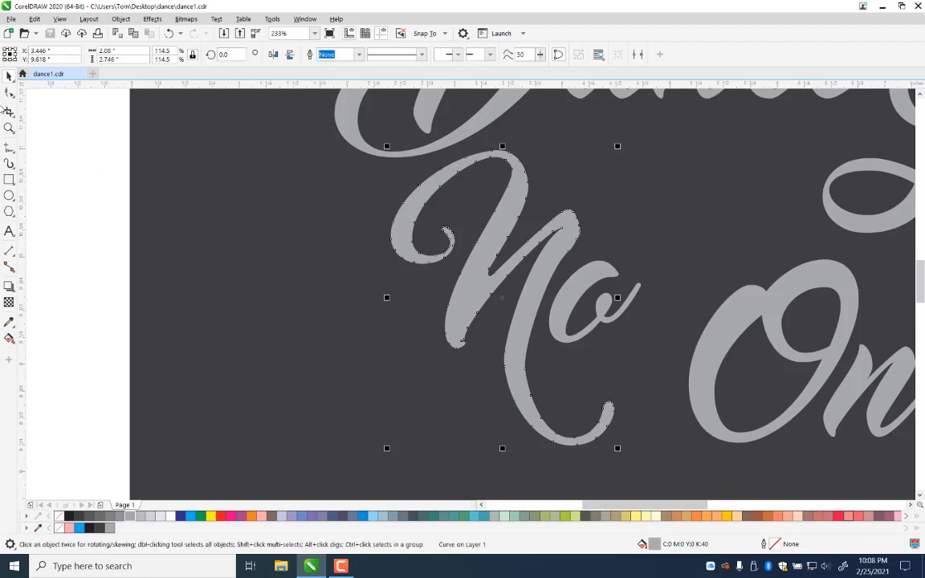
key(F10)
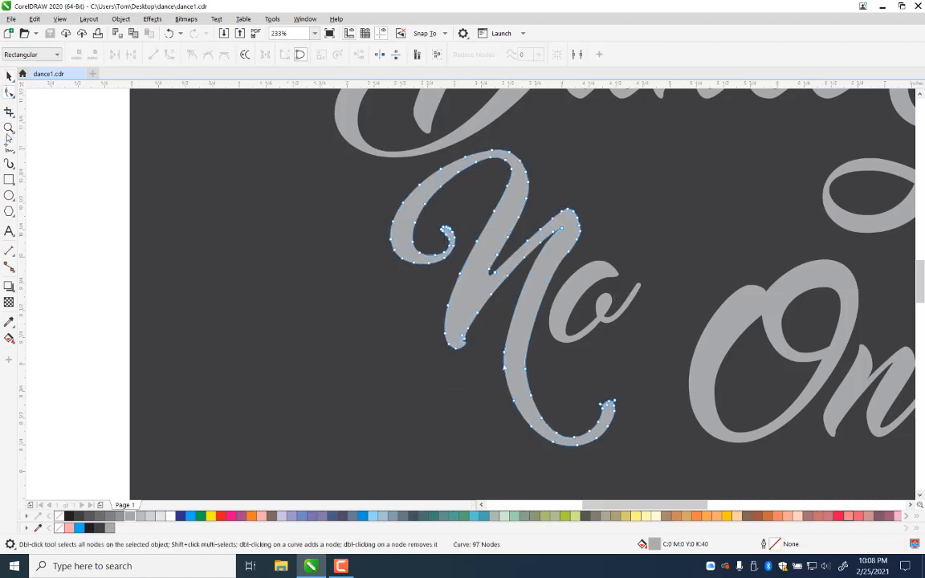
click(9, 127)
drag(446, 294, 575, 402)
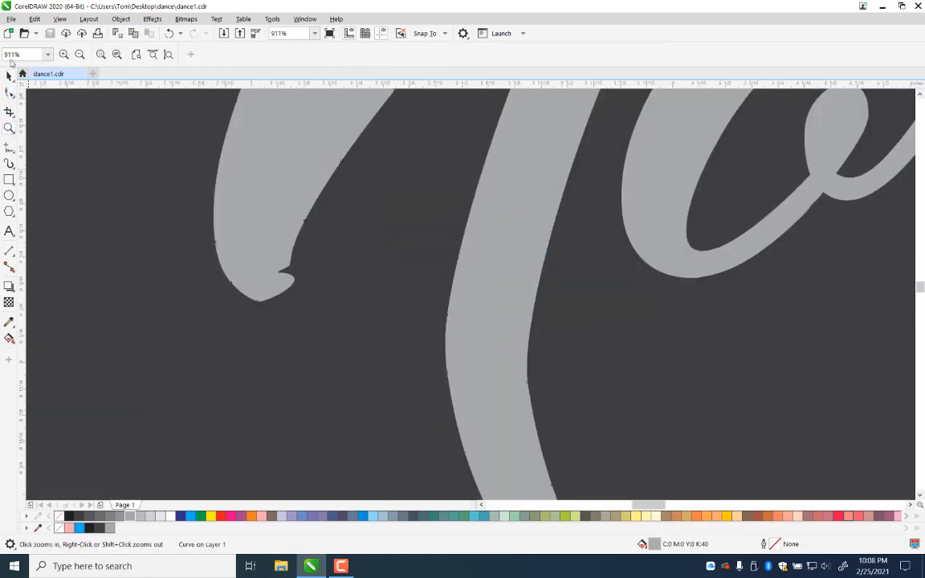
click(8, 91)
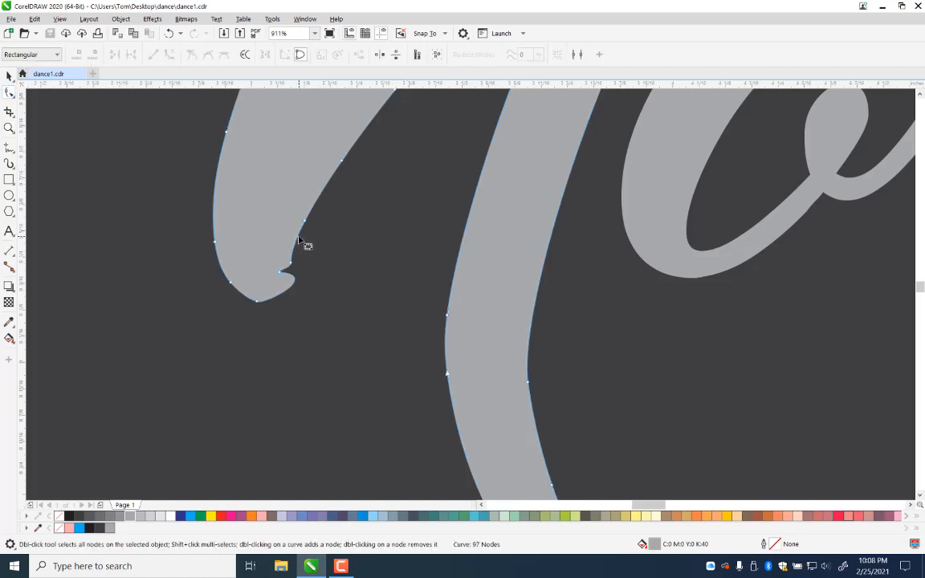
double_click(299, 240)
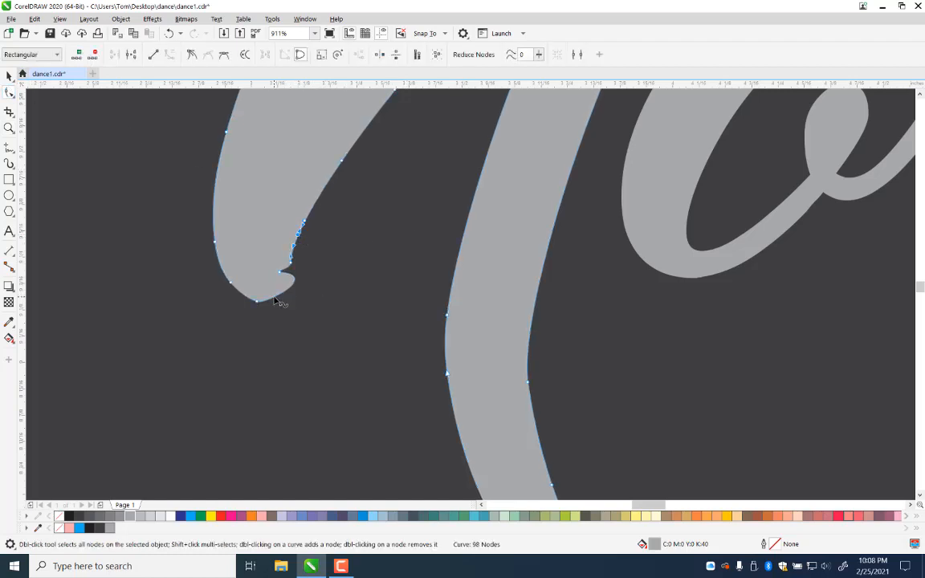
click(275, 269)
drag(301, 284, 302, 286)
key(Delete)
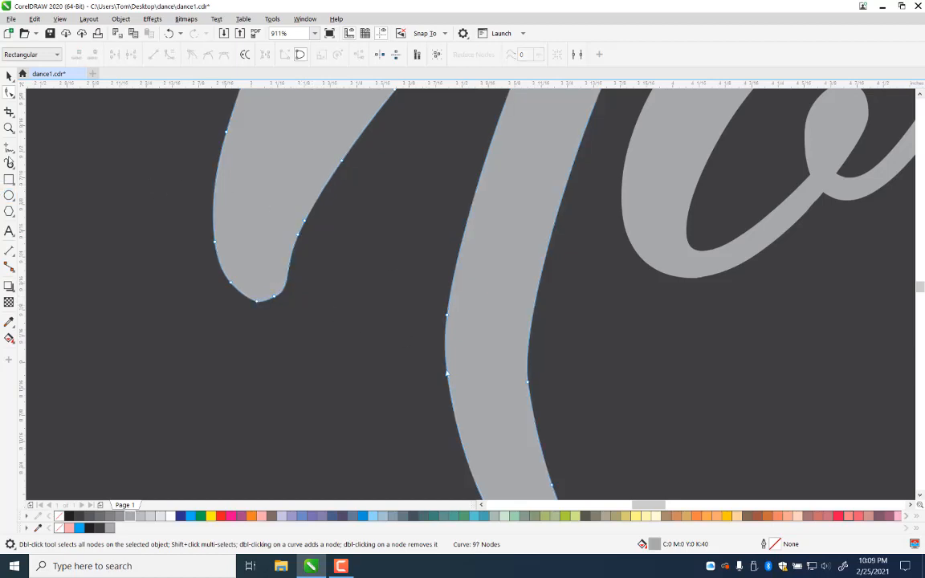
Step: Enlarge the "N" of "No" proportionally to about 124.1%, keeping its upper right corner in place
click(8, 128)
right_click(472, 406)
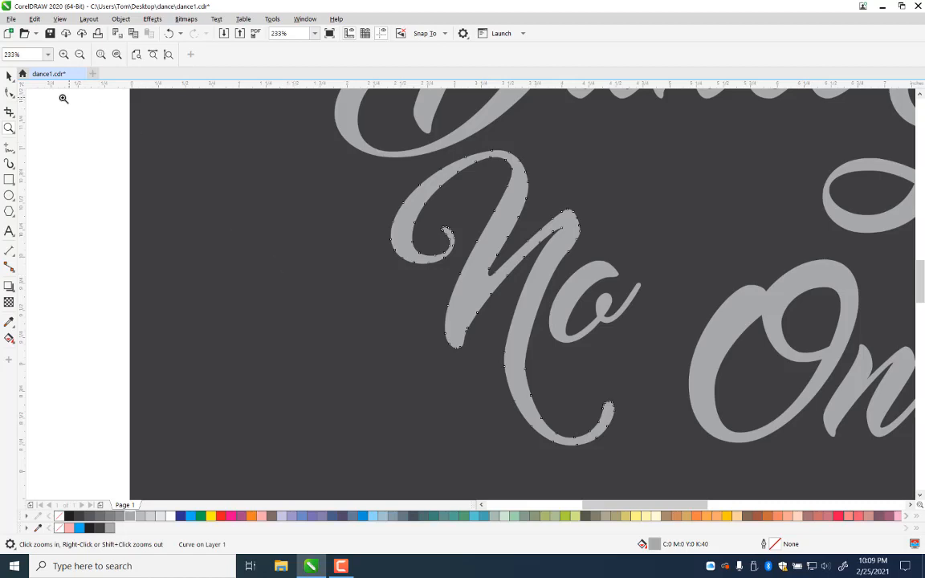
right_click(454, 314)
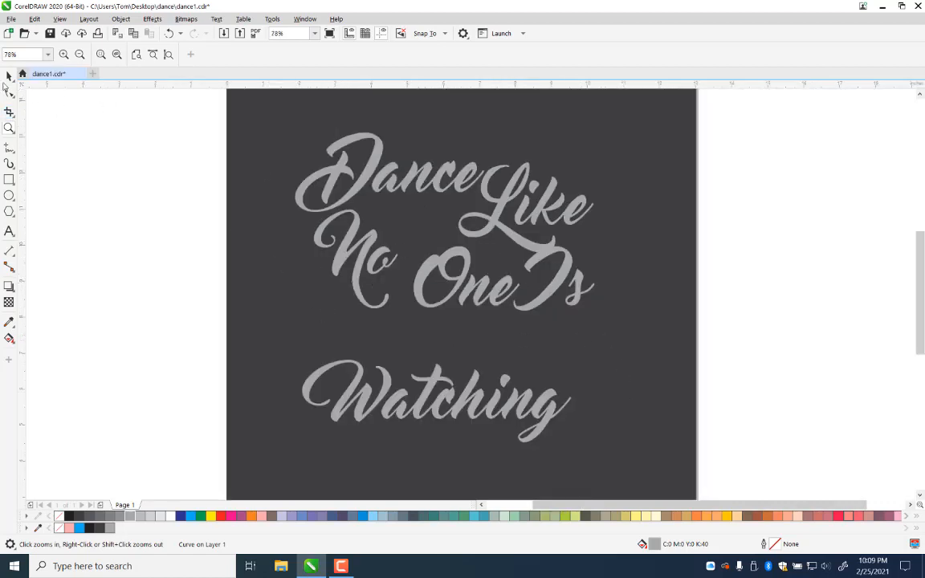
click(9, 75)
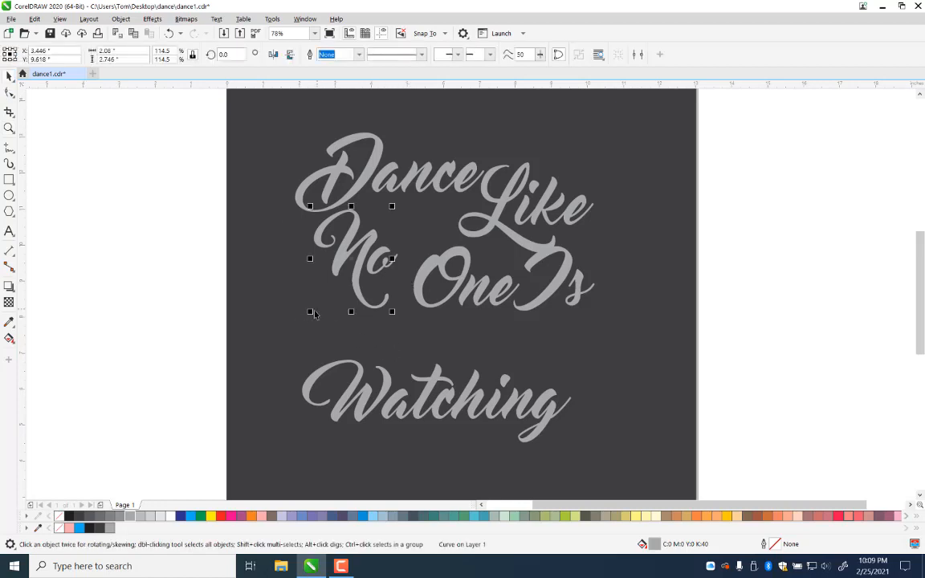
drag(310, 312, 304, 319)
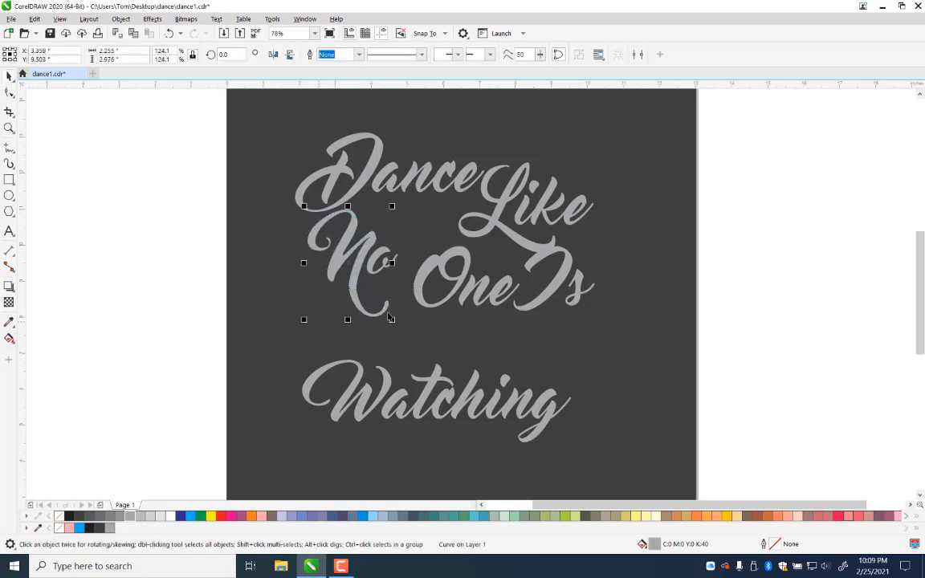
Step: Move the "N" and "o" of "No" up and right, tucking them between "Dance" and the "O" of "One"
drag(359, 273, 398, 263)
click(338, 304)
click(371, 266)
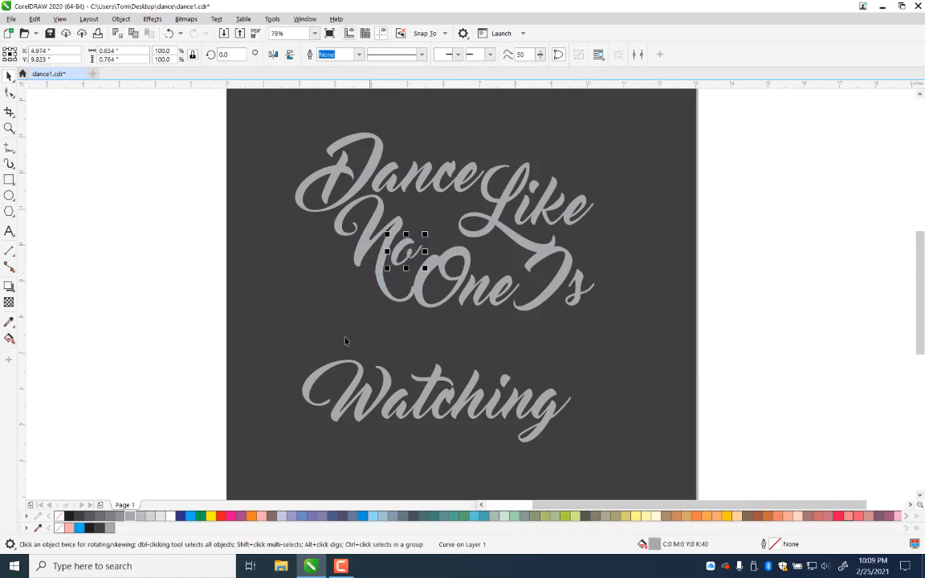
click(195, 298)
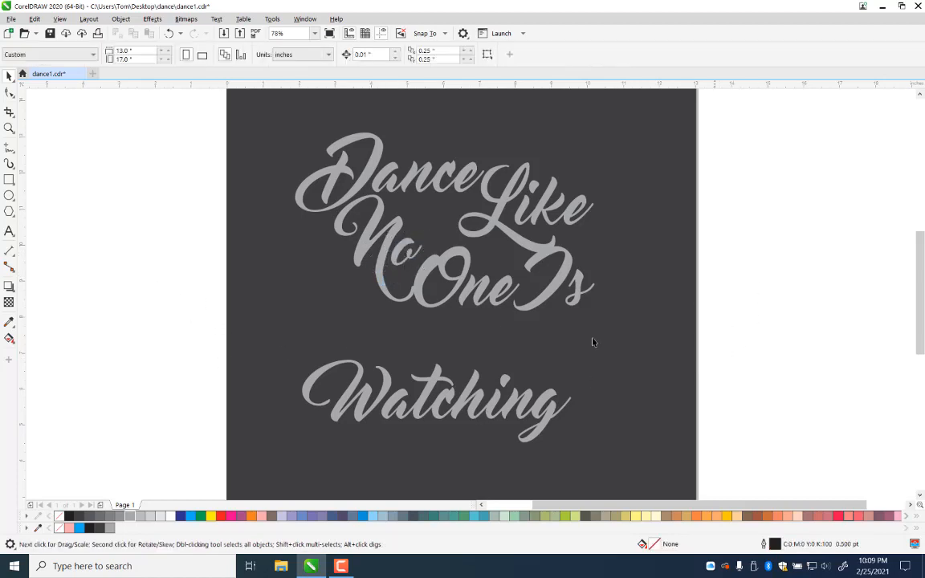
Step: Move "Is" aside to the lower right, and place the "O" of "One" between "No" and "Like", reduced proportionally to about 89.5%
drag(567, 274, 628, 326)
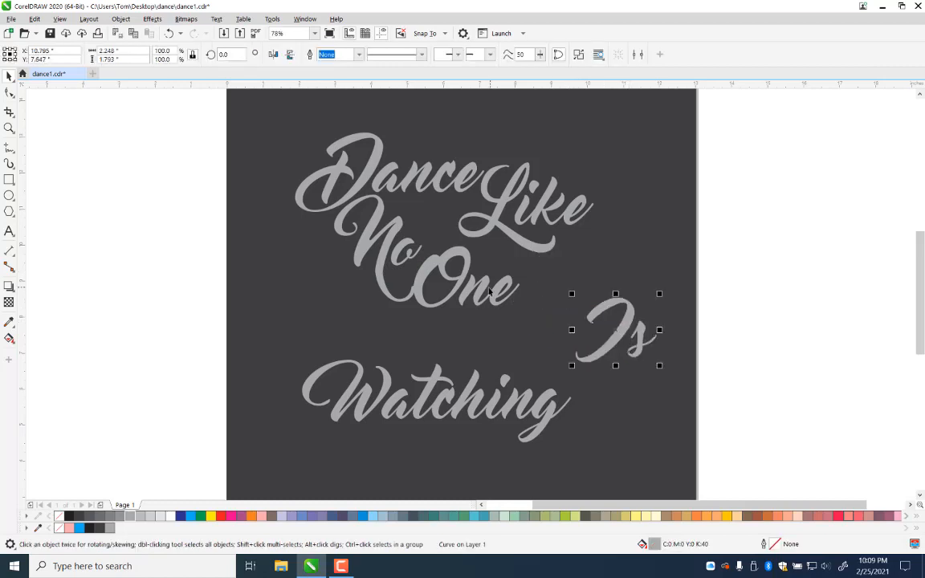
drag(465, 286, 461, 232)
mouse_move(459, 268)
mouse_down()
mouse_move(460, 291)
mouse_move(450, 267)
mouse_move(471, 265)
mouse_up()
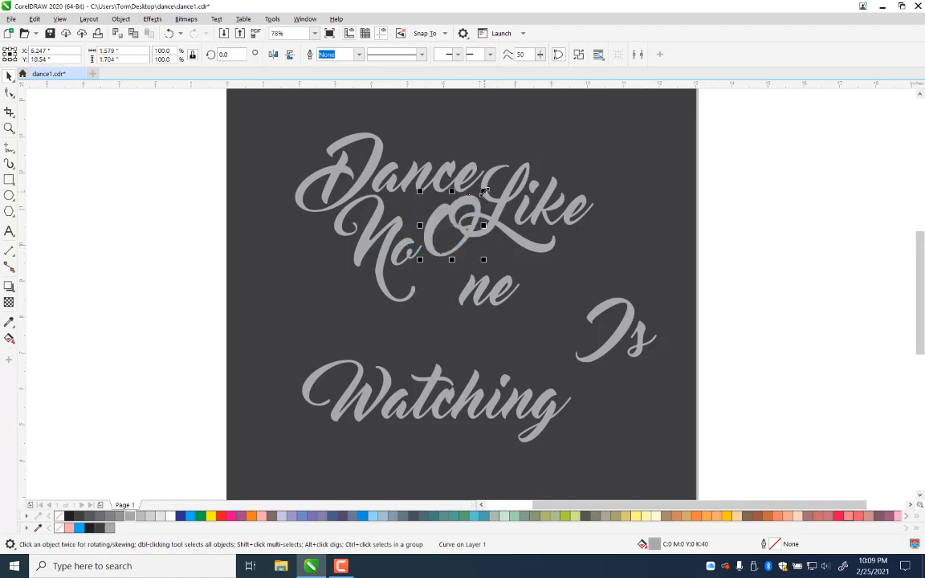
drag(485, 191, 478, 198)
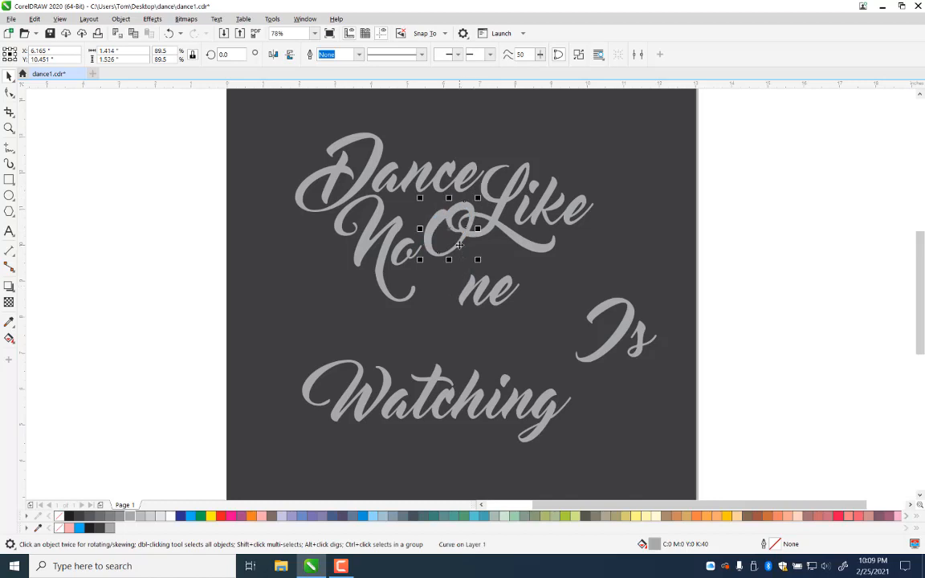
Step: Move the "O" of "One" up and left beneath "Dance", and nudge the letters of "No" slightly down
drag(459, 244, 445, 241)
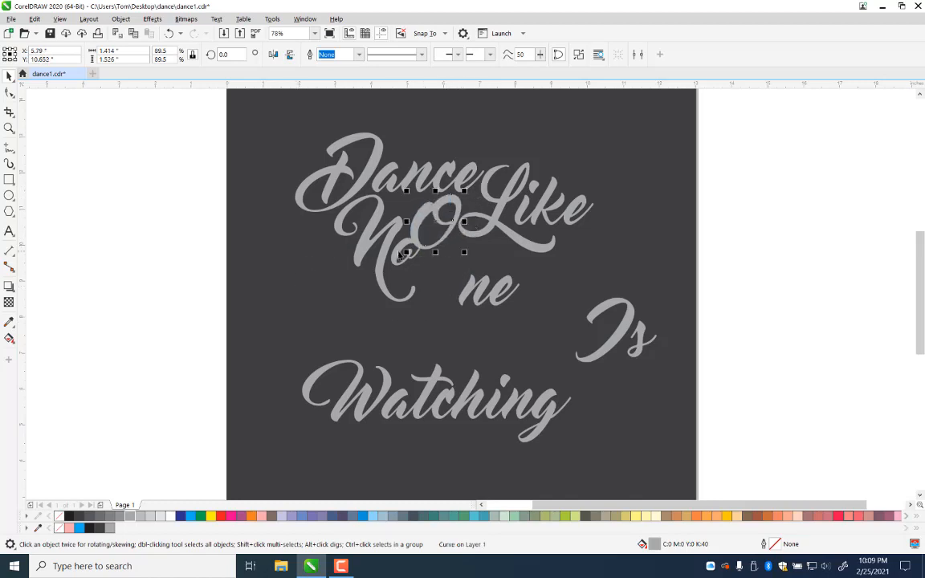
shift+click(350, 223)
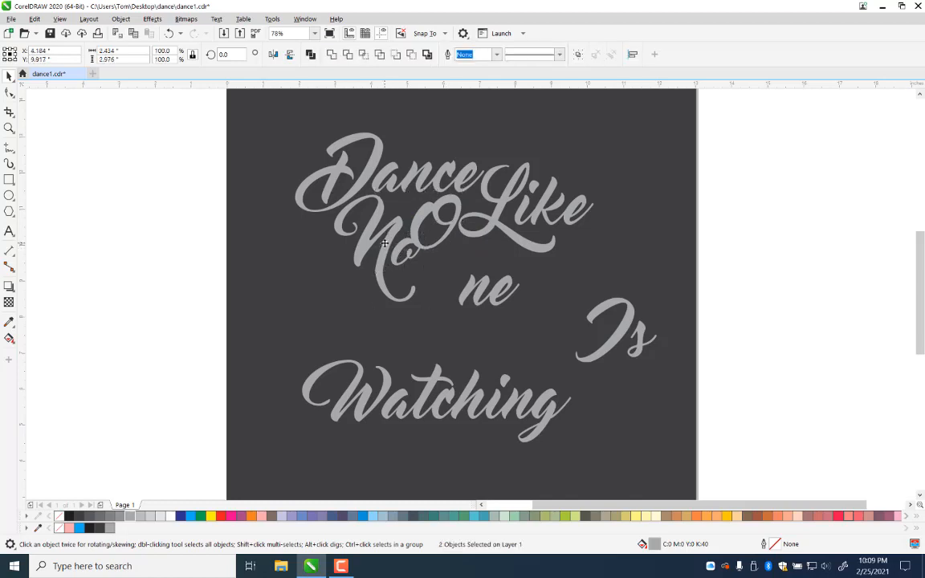
mouse_move(385, 242)
mouse_down()
mouse_move(373, 253)
mouse_move(371, 238)
mouse_move(390, 242)
mouse_up()
click(366, 244)
click(405, 268)
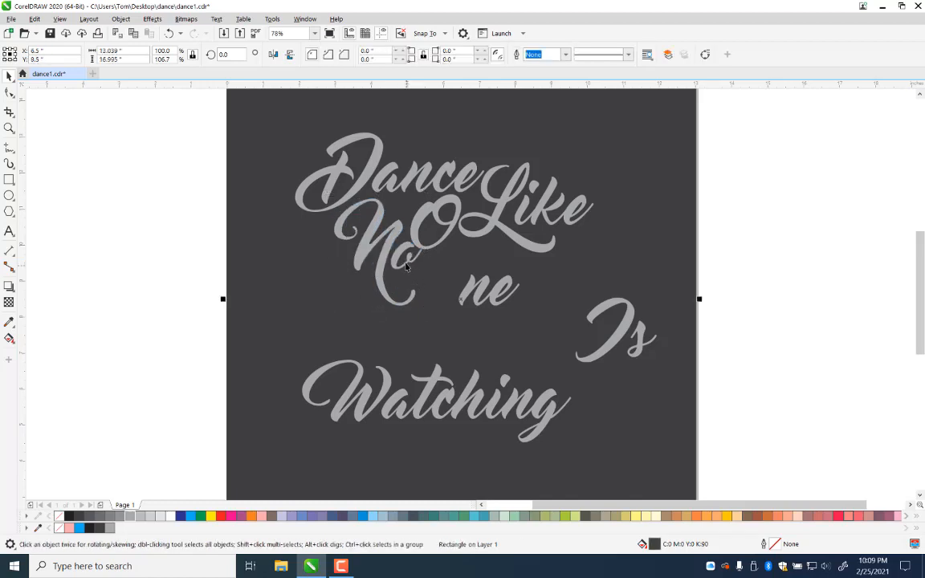
click(406, 265)
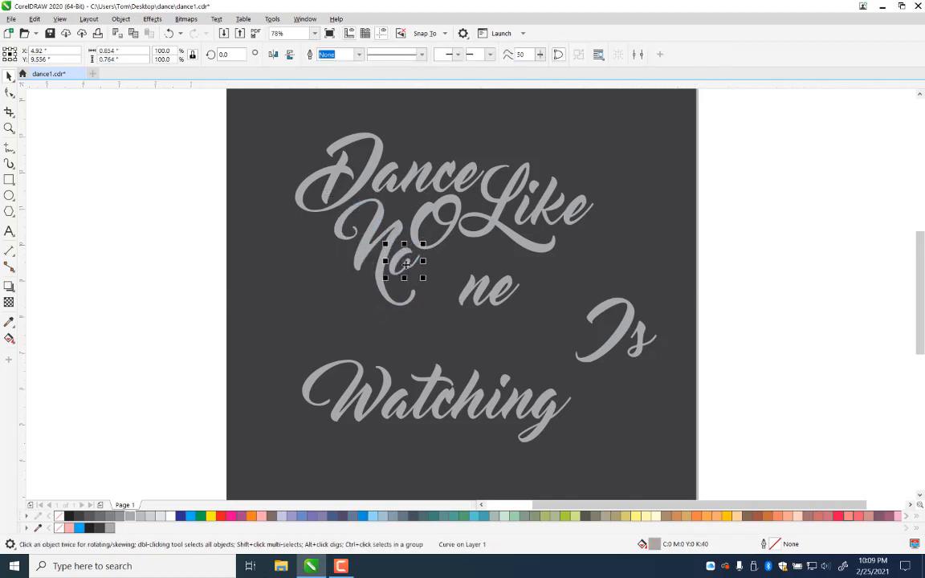
Step: Join "ne" to the "O" to form "One" beside "No", and shift the "L" of "Like" slightly up and right
drag(478, 294, 456, 255)
drag(498, 228, 503, 217)
drag(475, 263, 421, 255)
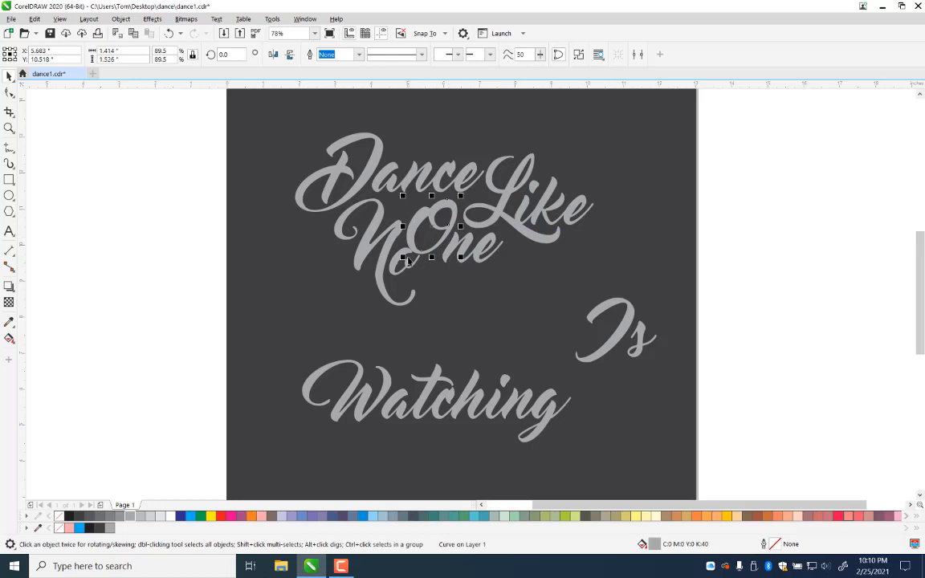
Step: Enlarge the "O" of "One" proportionally to about 99.1%, keeping its upper right corner in place, and nudge "One" slightly up
drag(402, 257, 397, 262)
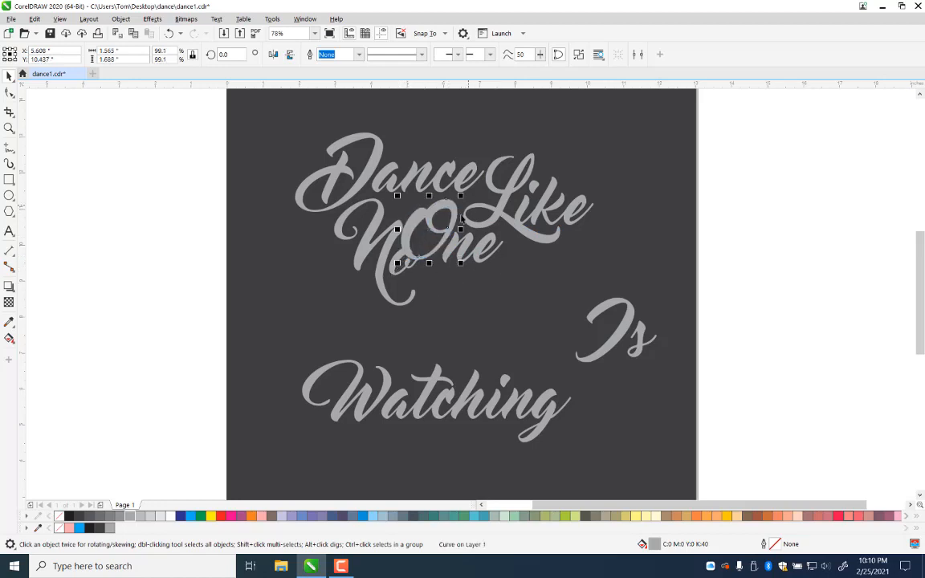
shift+click(455, 246)
drag(453, 245, 453, 241)
click(468, 250)
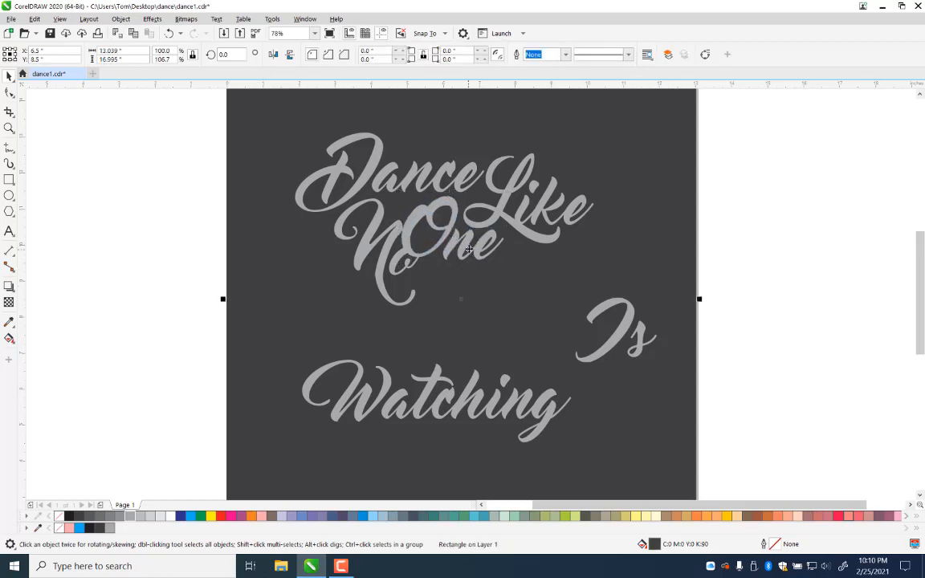
Step: Reduce the height of "ne" to about 91.5%, seat it against the "O", and save the document
click(470, 248)
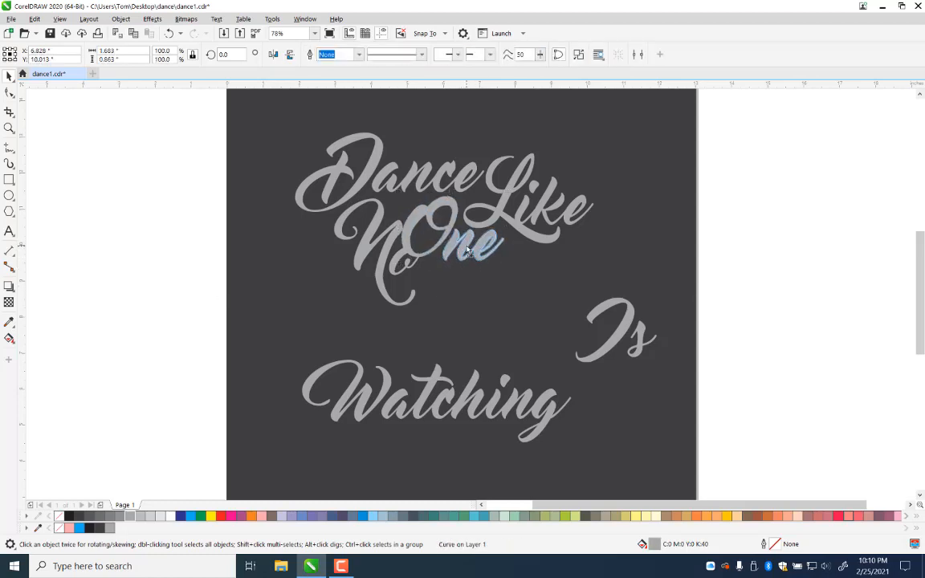
drag(473, 226, 472, 225)
click(485, 243)
click(455, 241)
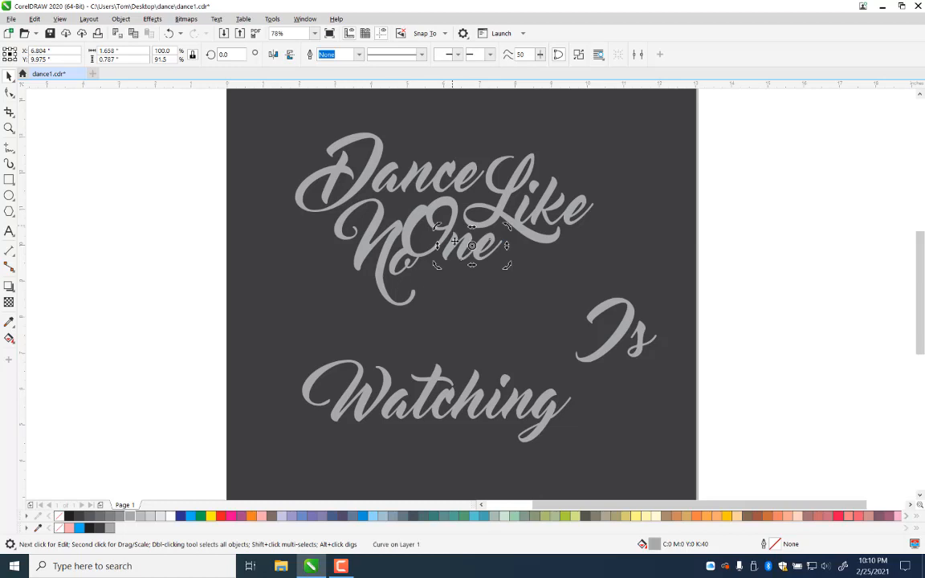
drag(467, 238, 470, 241)
key(ctrl+s)
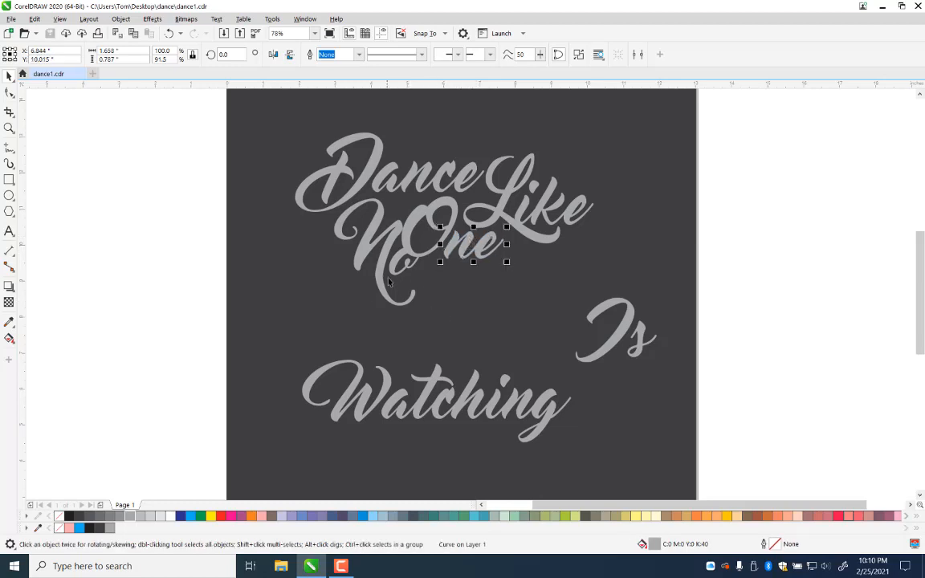
Step: Move "No" down and left, clear of the "O", and enlarge the "D" of "Dance" proportionally to about 130.5%
click(386, 251)
click(392, 231)
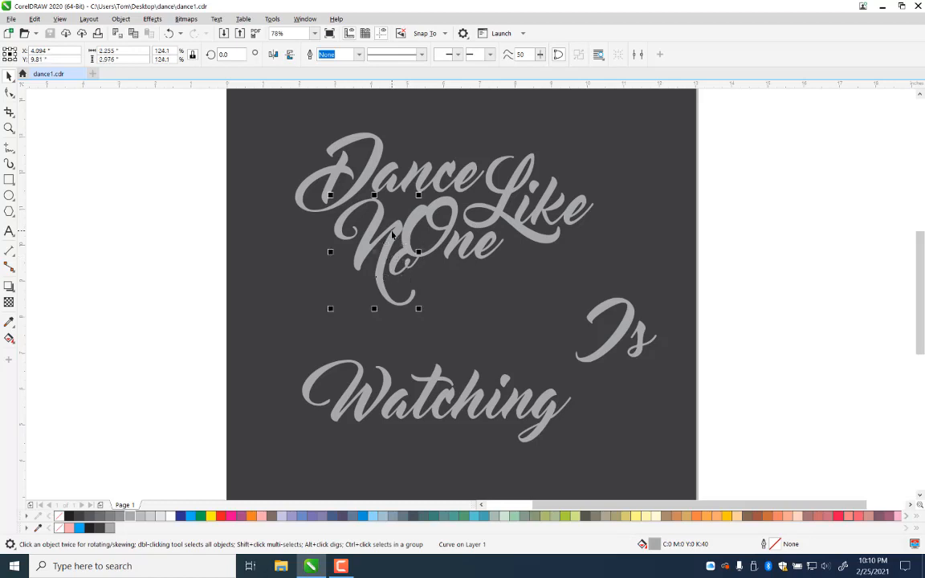
drag(394, 243, 348, 239)
click(398, 258)
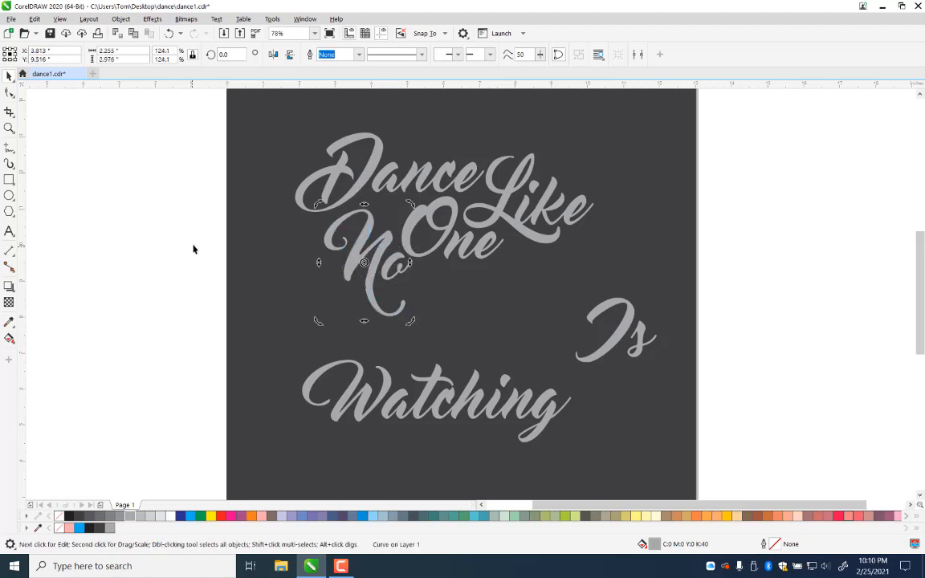
click(192, 245)
click(332, 202)
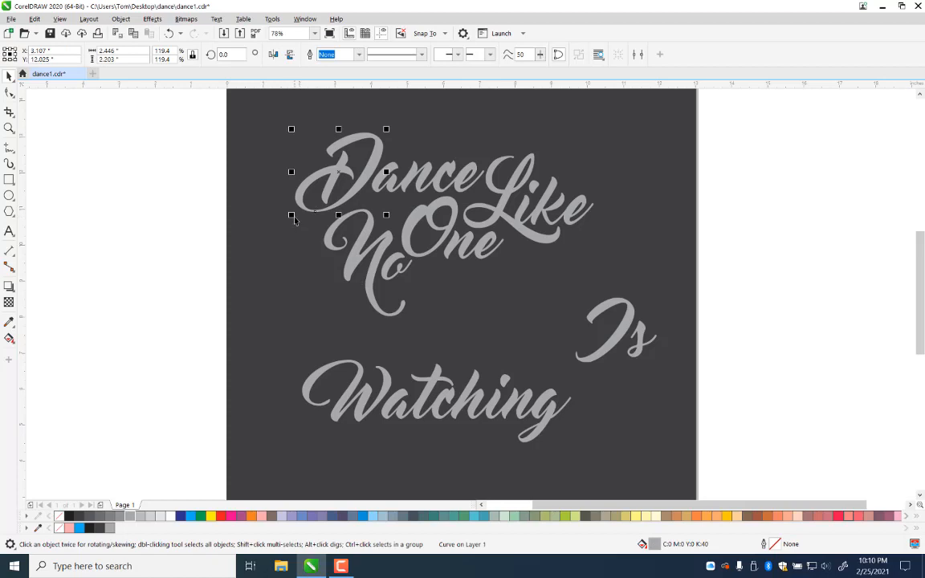
mouse_move(292, 217)
mouse_down()
mouse_move(277, 238)
mouse_move(286, 227)
mouse_up()
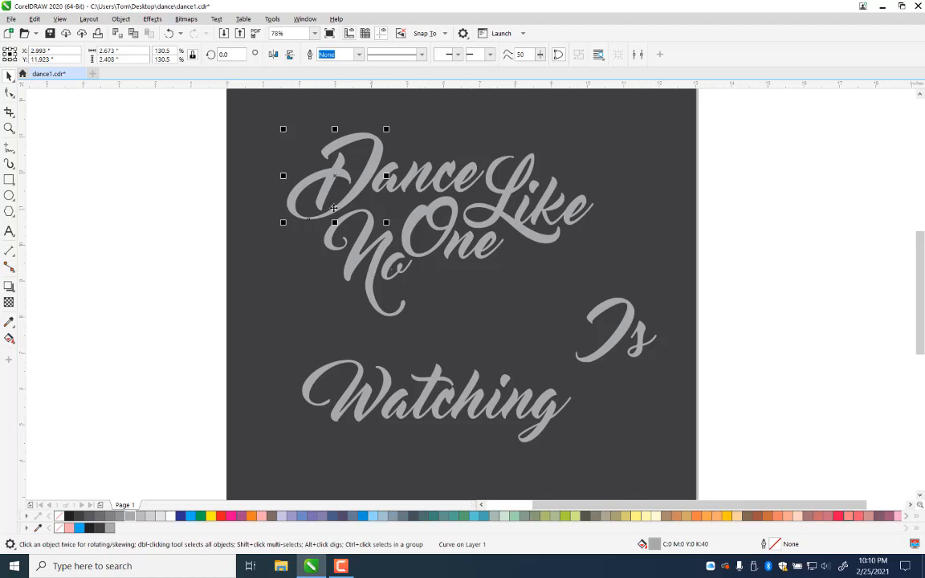
Step: Move "One" down and right beneath "Like", and place "No" below "Dance" directly beside the "O"
click(455, 241)
drag(455, 241, 512, 276)
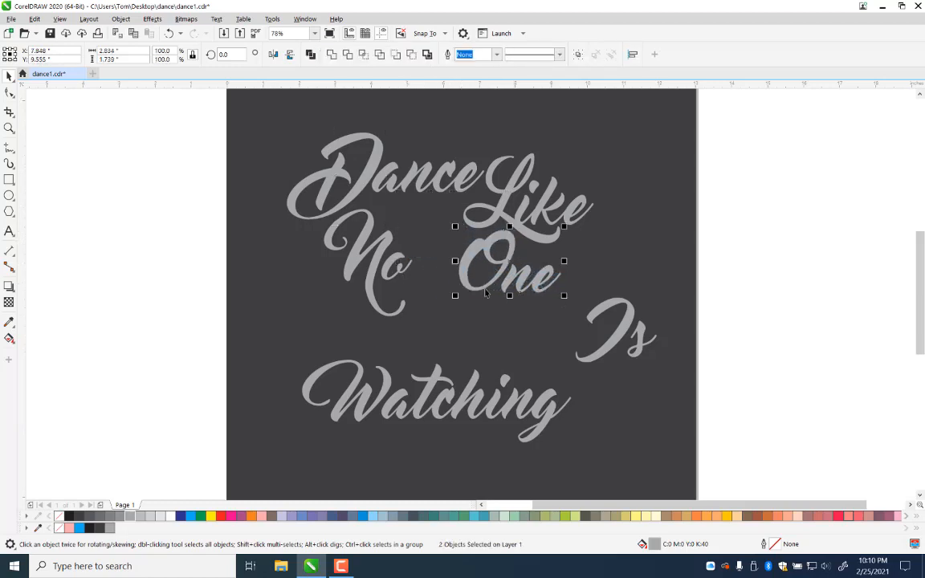
click(394, 265)
shift+click(358, 256)
drag(358, 255, 394, 246)
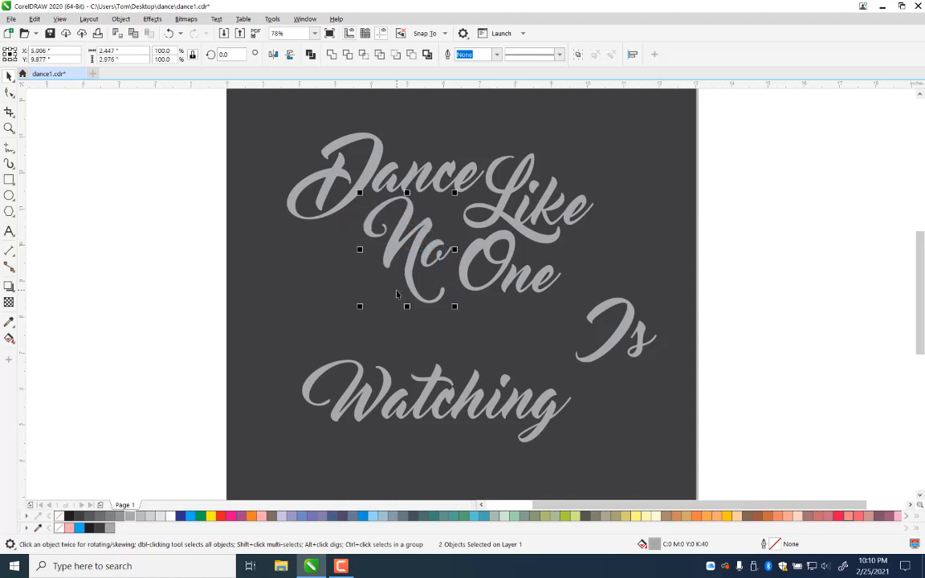
click(482, 260)
shift+click(522, 278)
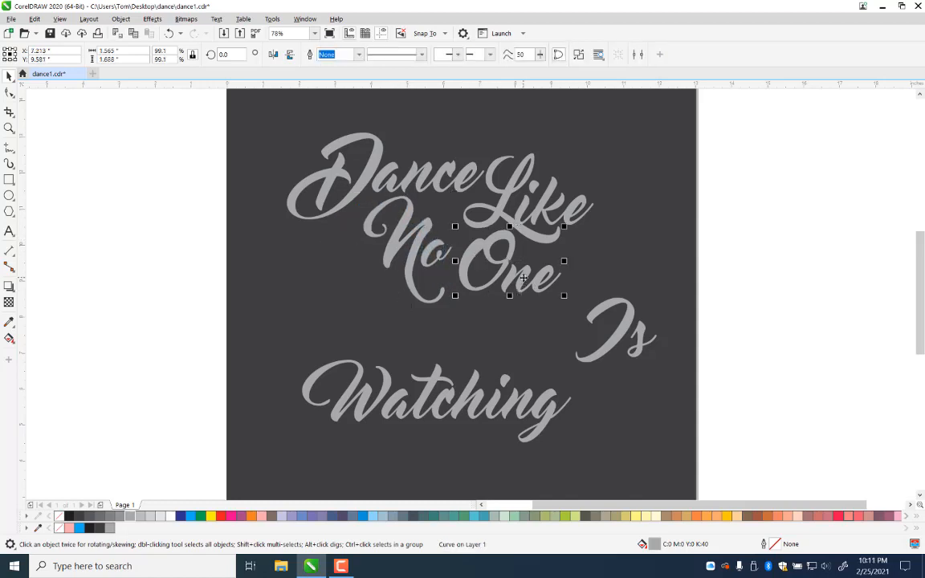
drag(522, 277, 512, 278)
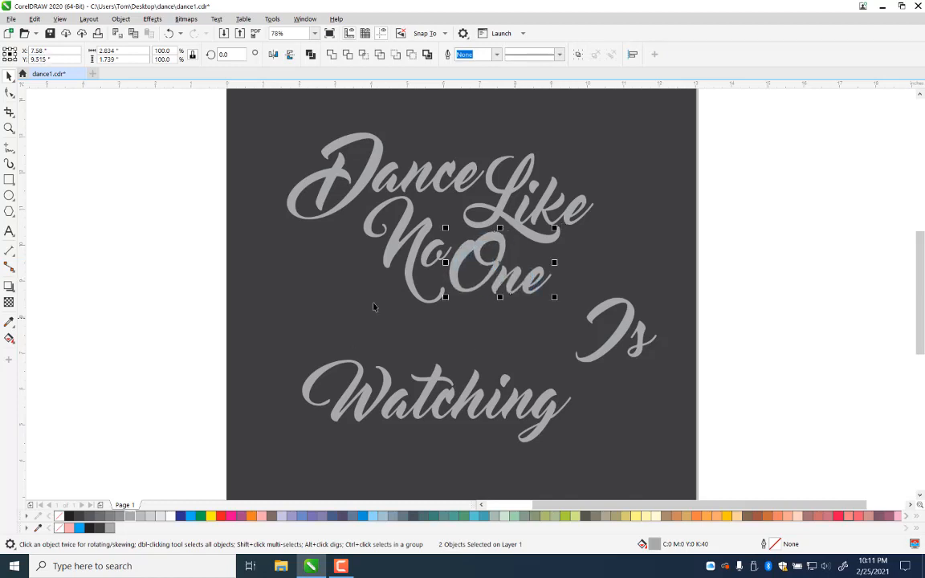
Step: Shrink the "ance" of "Dance" to about 94.6% width and 94.1% height
click(415, 179)
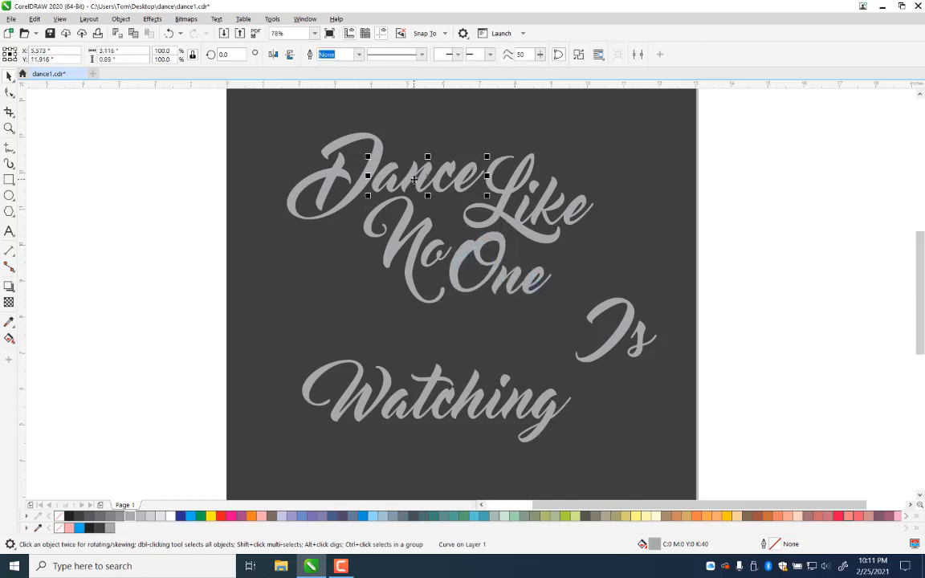
drag(368, 175, 374, 175)
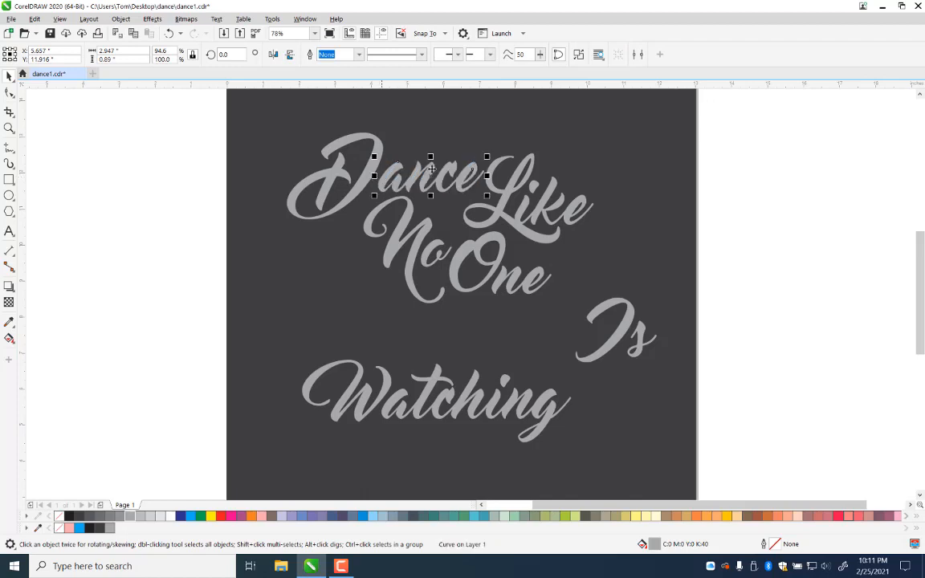
drag(431, 157, 429, 160)
click(439, 176)
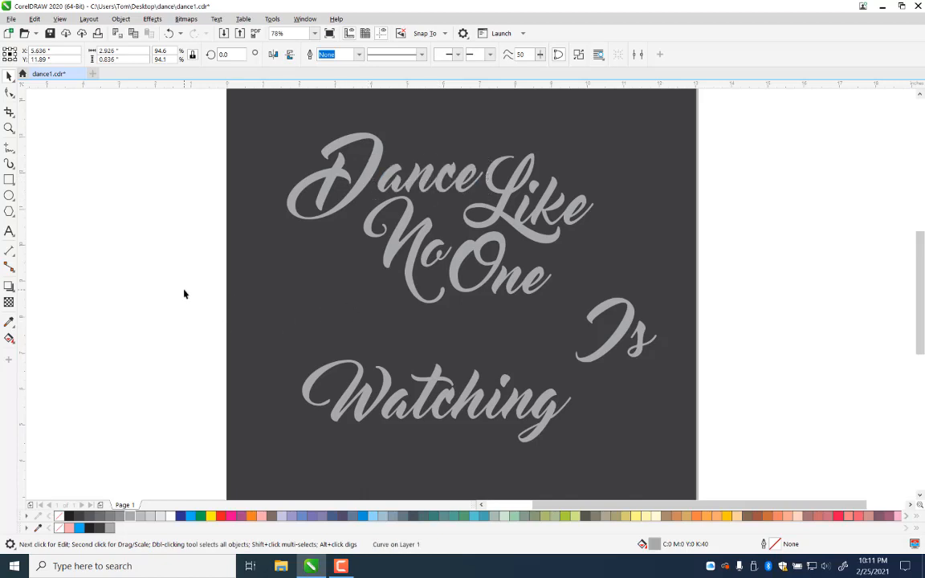
click(203, 297)
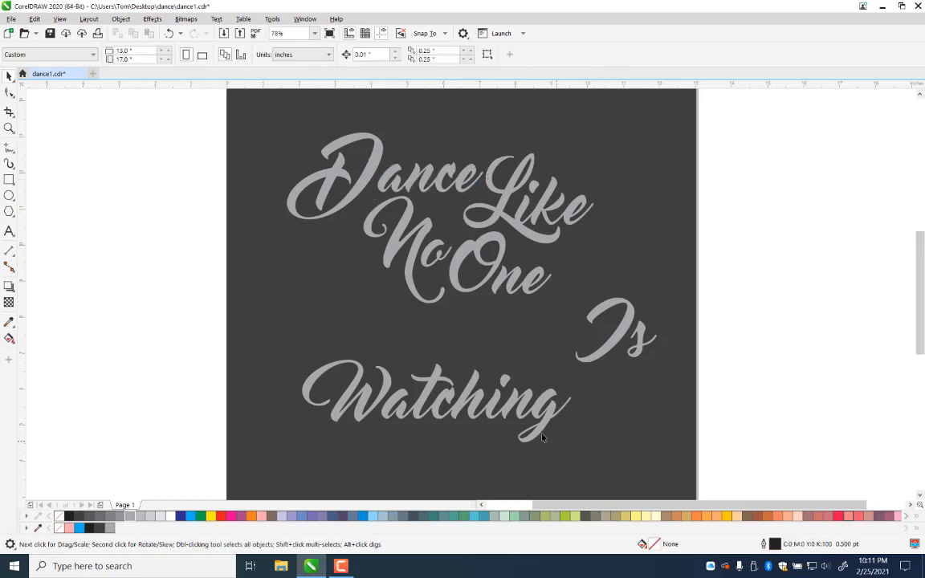
Step: Nudge the "D" of "Dance" slightly down and right, closer to the "N" of "No"
click(339, 209)
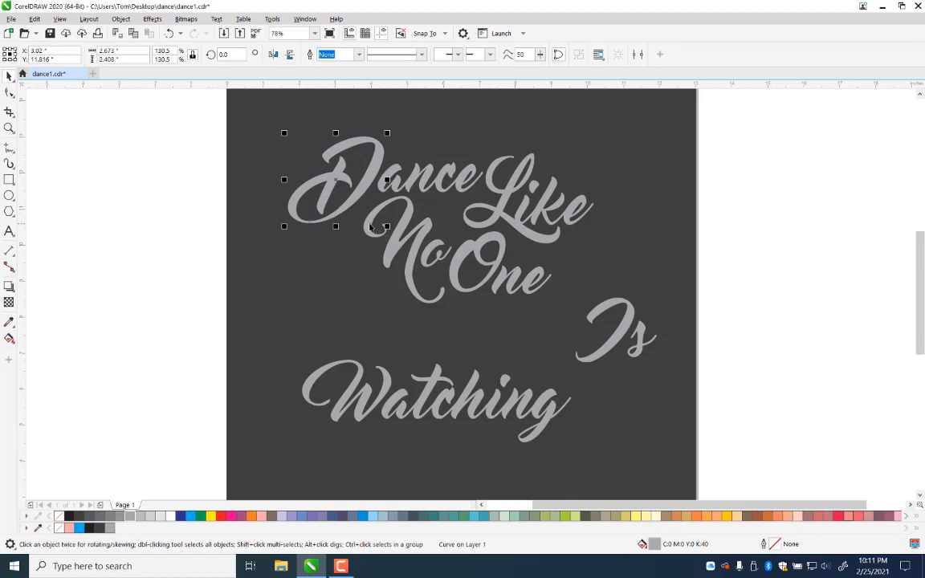
click(369, 223)
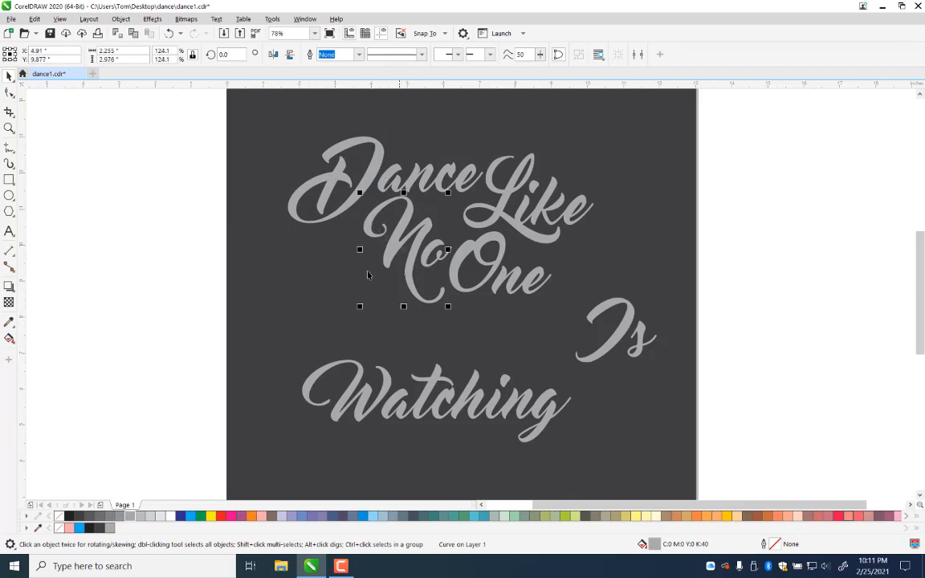
click(740, 313)
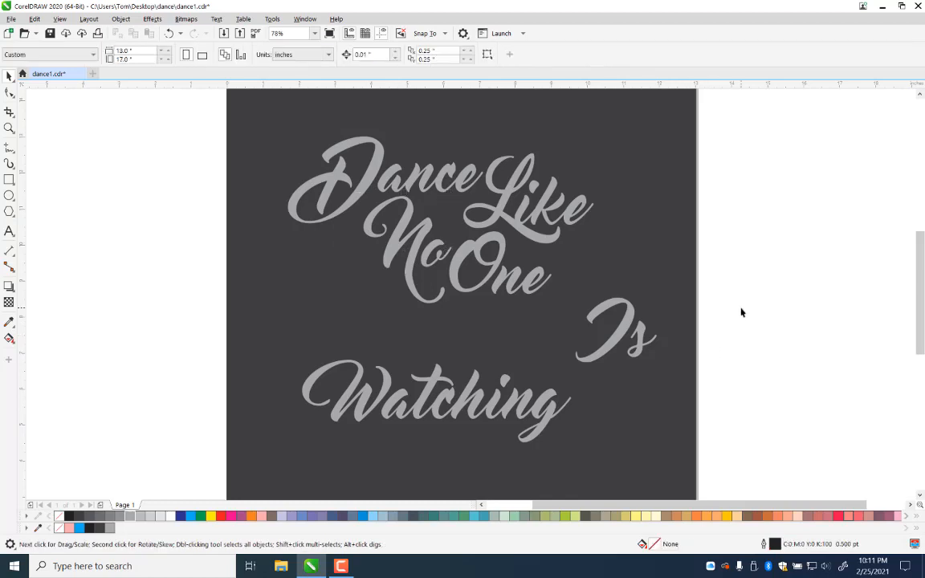
Step: Move "Is" across to the lower left of "No", above "Watching"
click(617, 348)
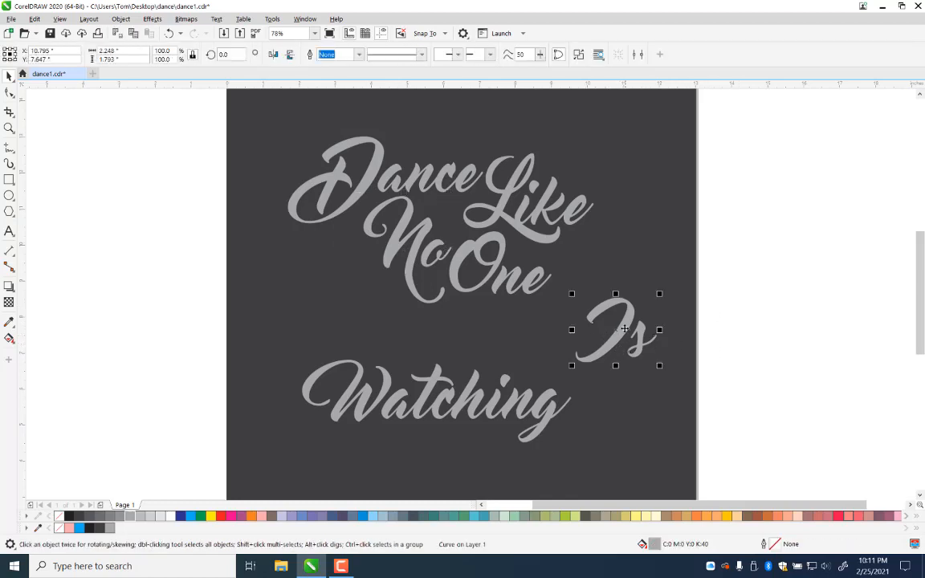
drag(625, 329, 376, 304)
click(382, 365)
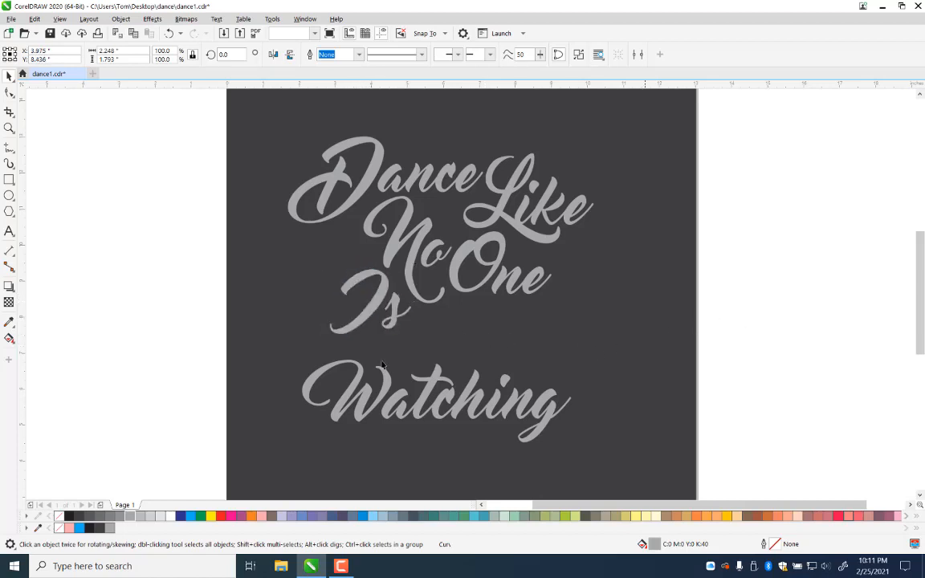
Step: Break apart the "Is" curve and recombine the pieces of the "s", making the "I" and "s" separate objects
click(374, 315)
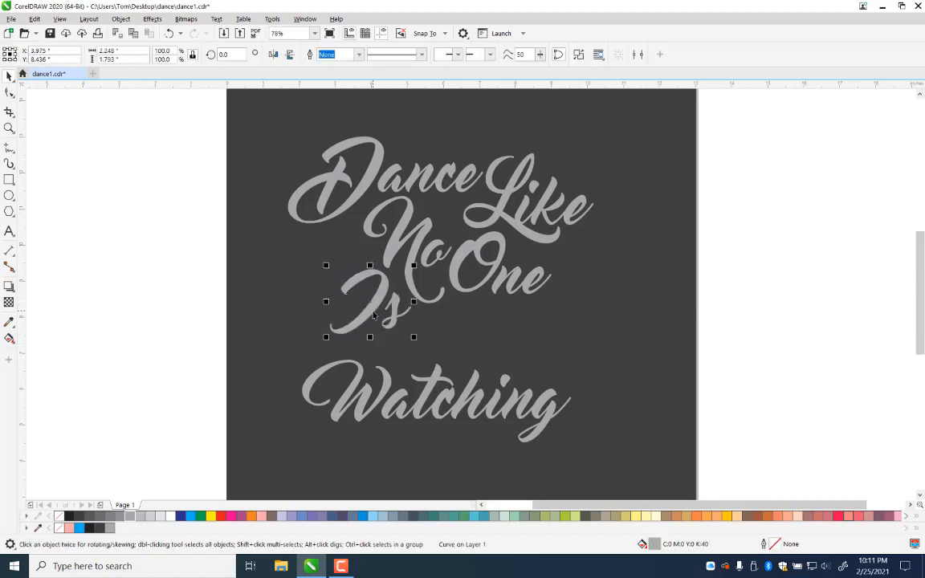
key(ctrl+k)
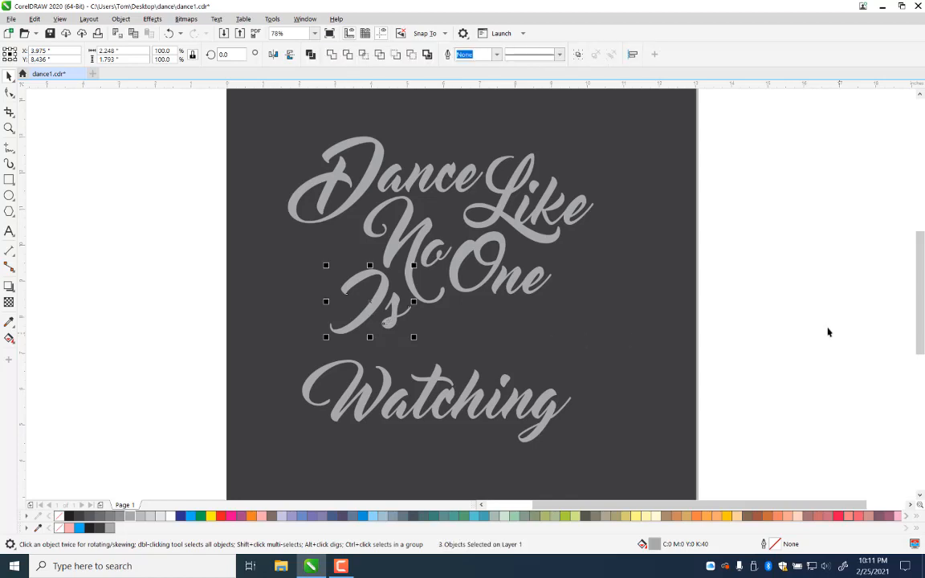
click(495, 341)
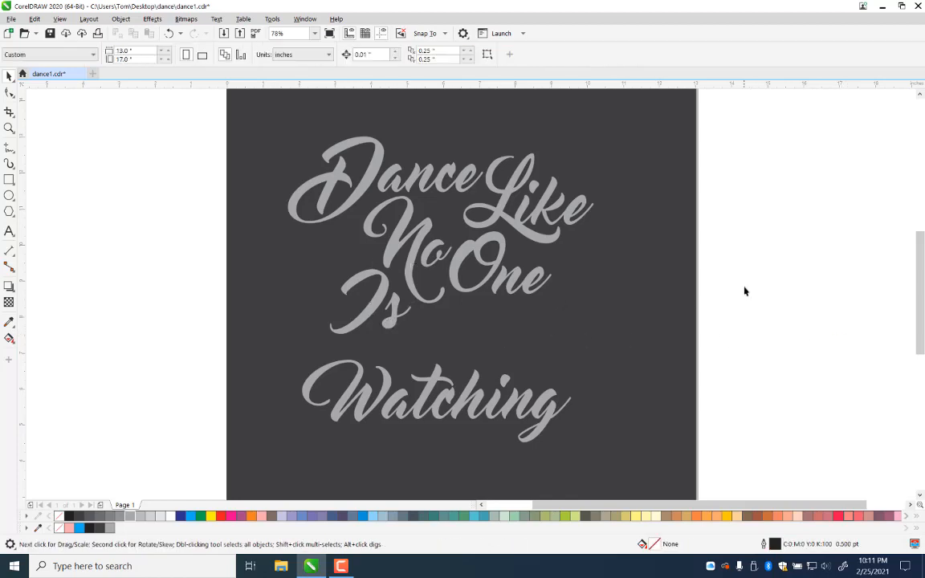
drag(745, 291, 338, 358)
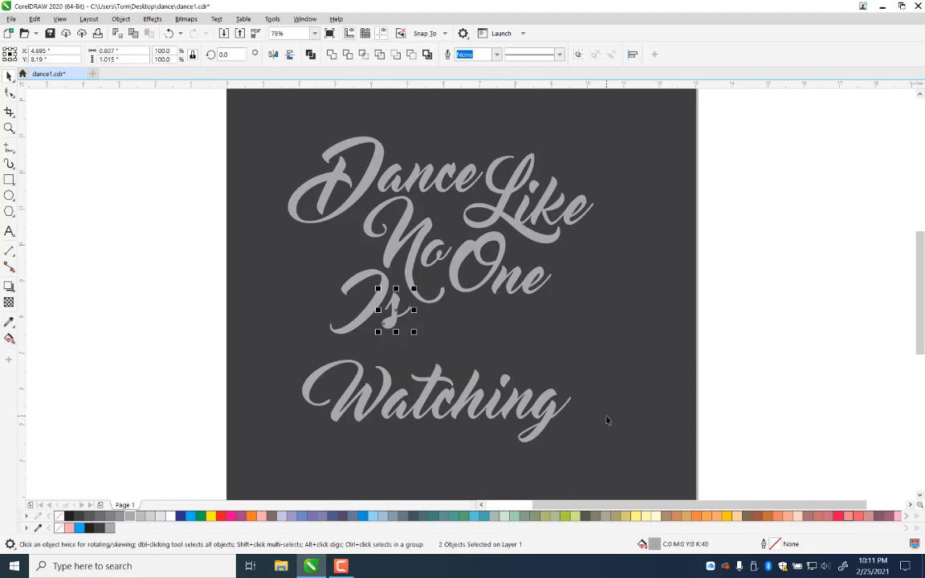
key(ctrl+l)
click(365, 300)
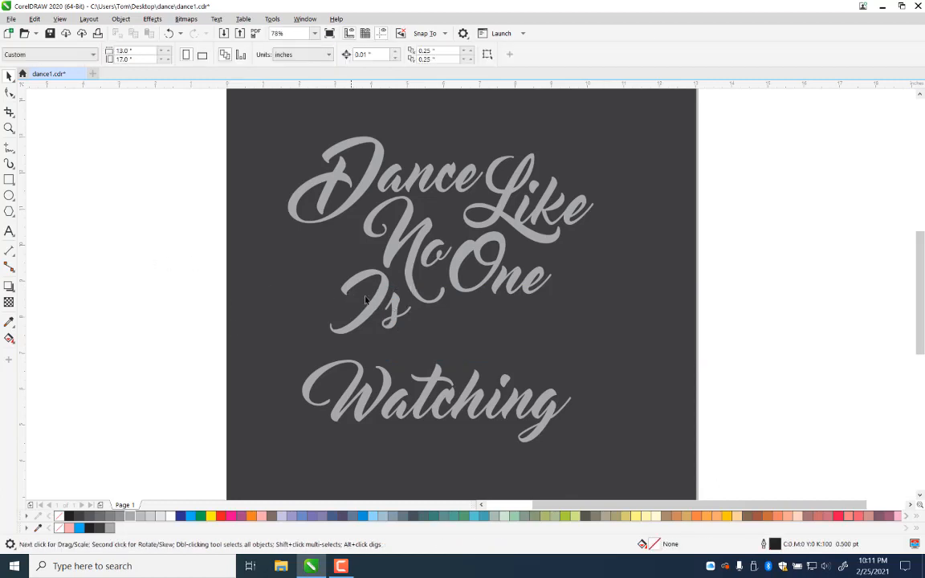
click(382, 299)
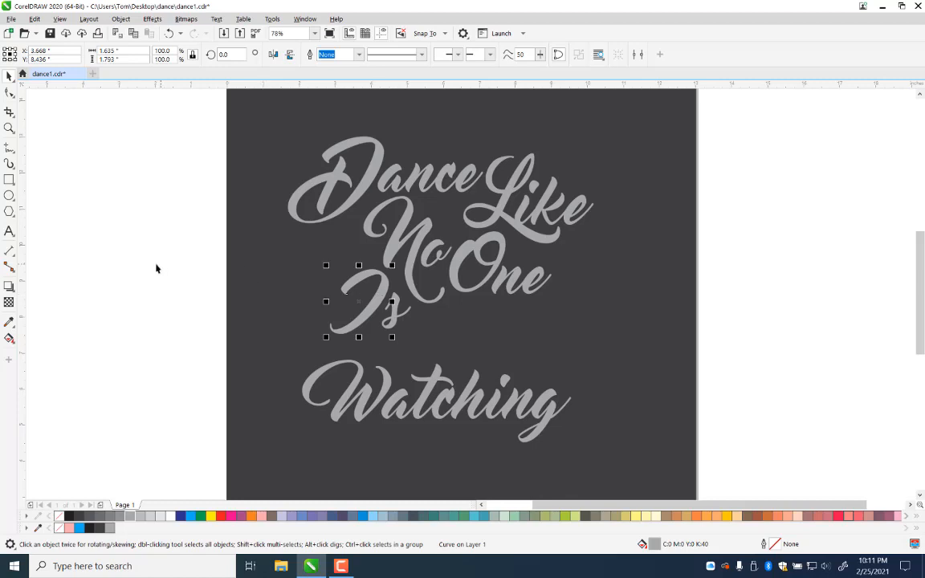
click(315, 394)
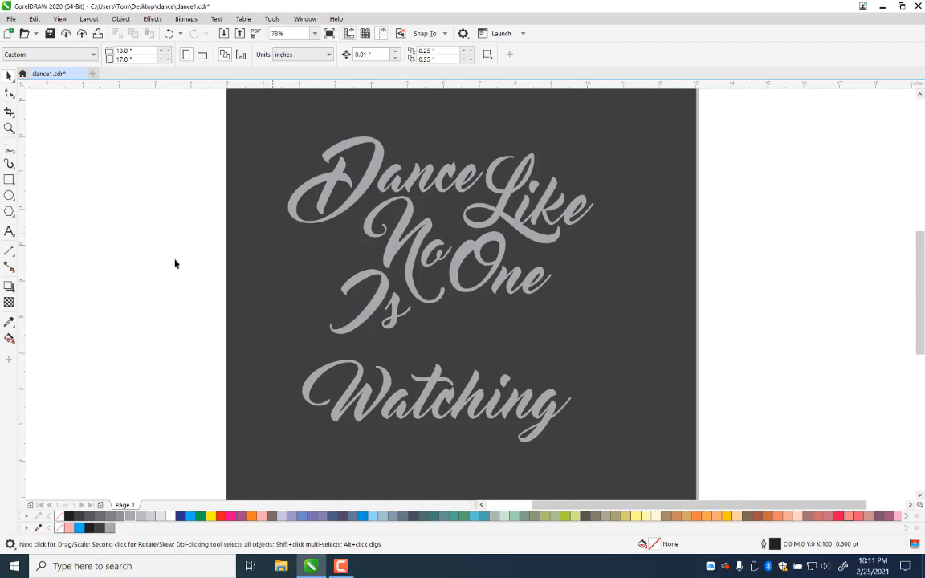
Step: Delete surplus nodes along the inner edge of the "I" in "Is", on both the upper stroke and the stem
click(9, 128)
drag(261, 253, 504, 360)
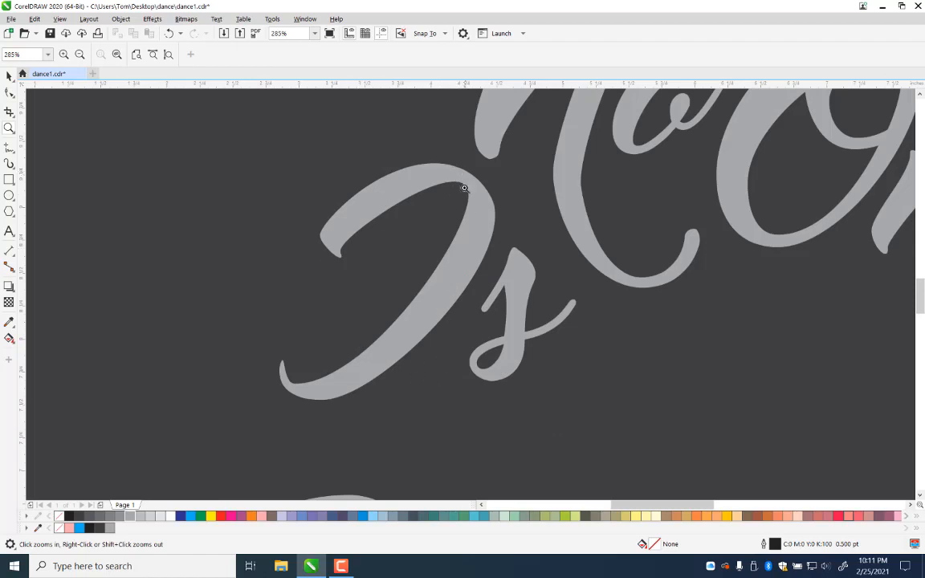
click(9, 91)
click(479, 217)
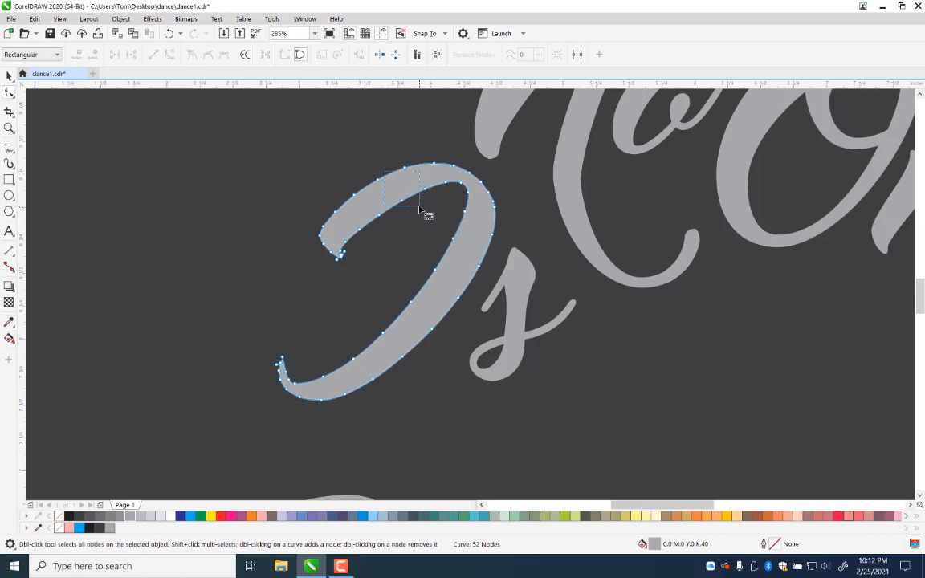
mouse_move(387, 188)
mouse_down()
mouse_move(442, 236)
mouse_move(474, 322)
mouse_move(450, 311)
mouse_move(469, 320)
mouse_move(453, 319)
mouse_up()
key(Delete)
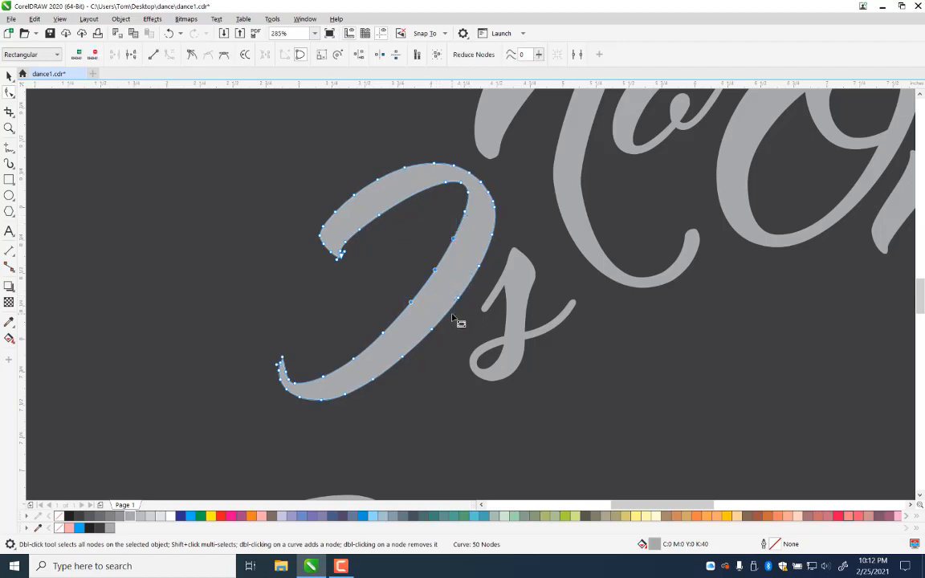
key(Delete)
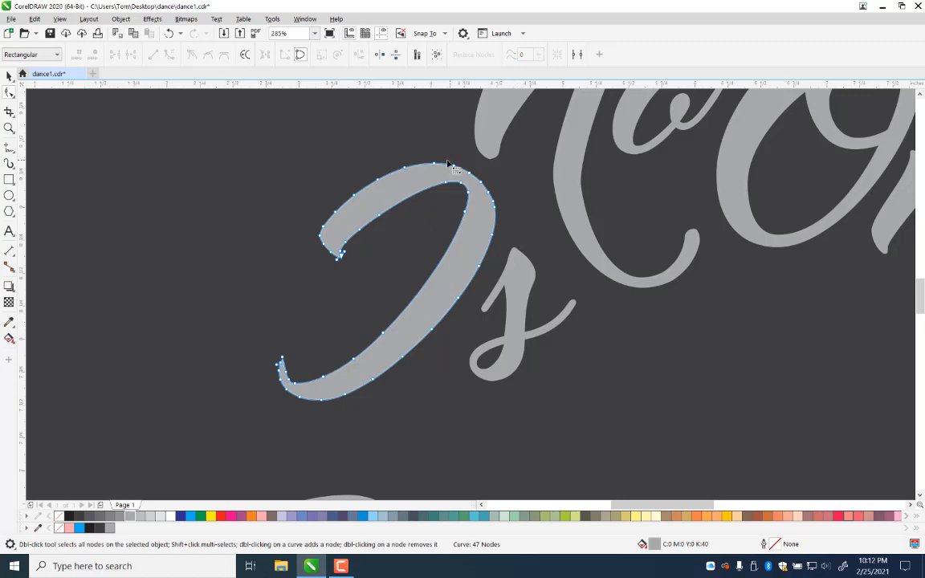
Step: Shift the nodes at the inner top bend of the "I" up and right, and remove surplus nodes from the hook's underside
drag(439, 181, 474, 191)
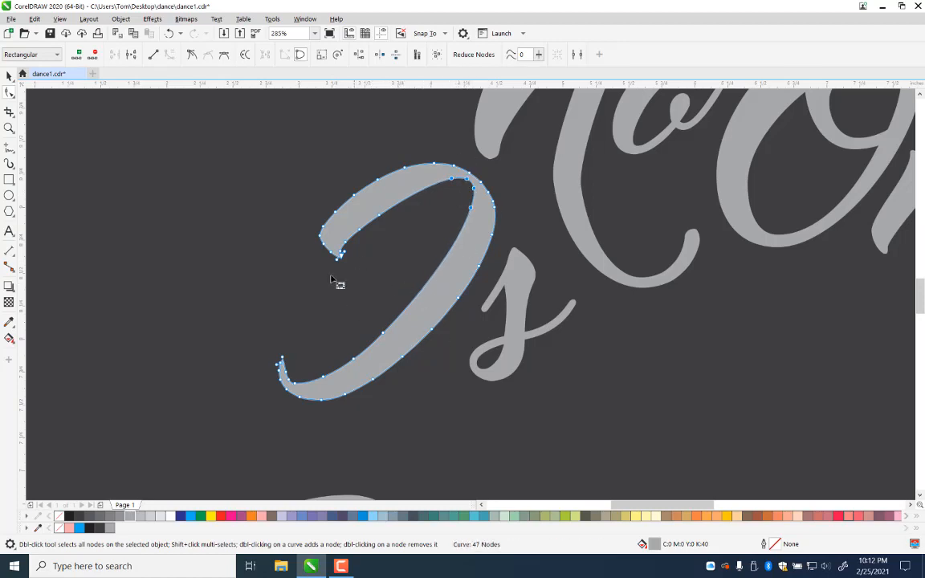
drag(308, 241, 452, 214)
key(Delete)
Step: Try to thin the upper hook of the "I" by moving its underside nodes up and left, and undo the reshaping
drag(386, 221, 370, 206)
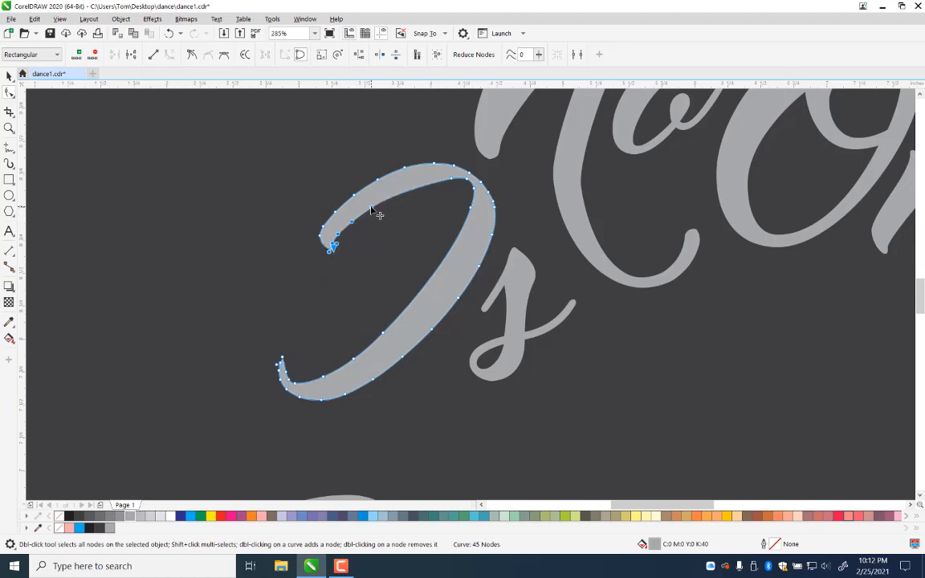
mouse_move(452, 180)
mouse_down()
mouse_move(445, 176)
mouse_move(469, 182)
mouse_up()
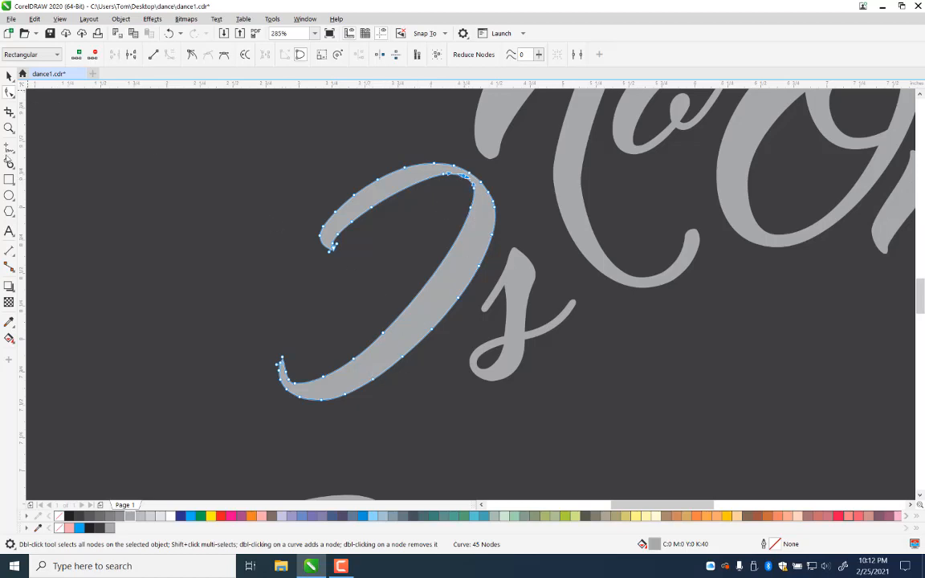
click(9, 128)
key(shift+F4)
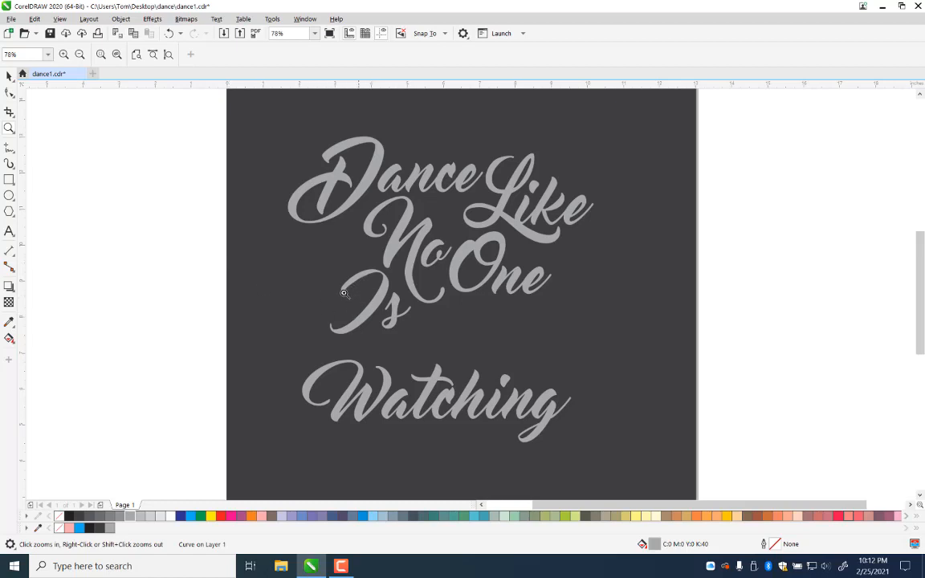
drag(321, 271, 392, 332)
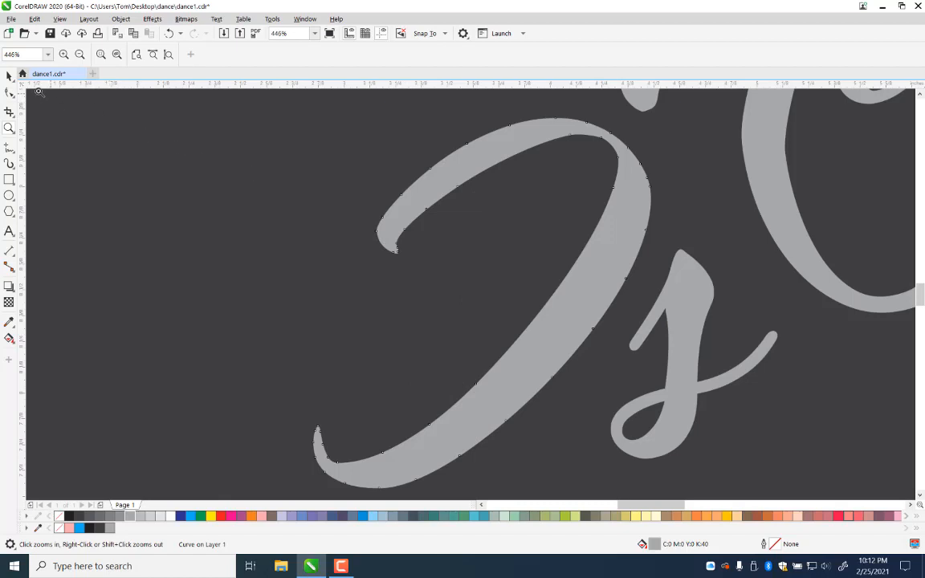
key(ctrl+z)
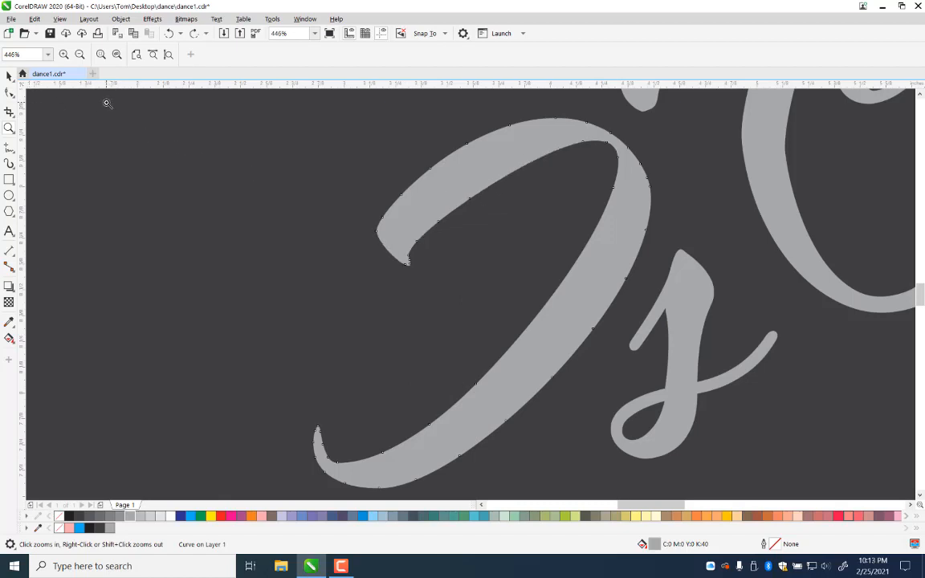
Step: Thin the top arch of the "I" by raising its inner nodes and deleting surplus ones so the inner curve runs smoothly
click(10, 92)
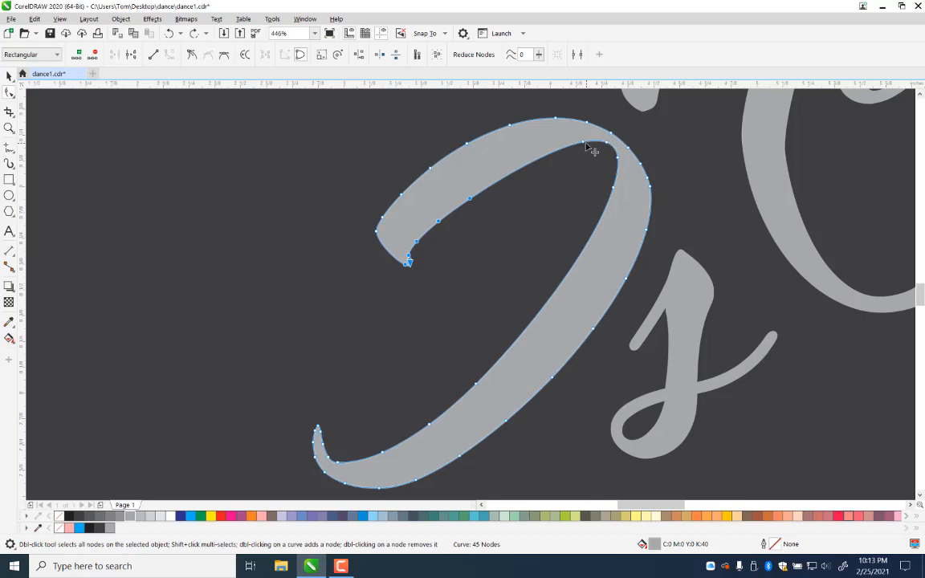
drag(583, 142, 569, 132)
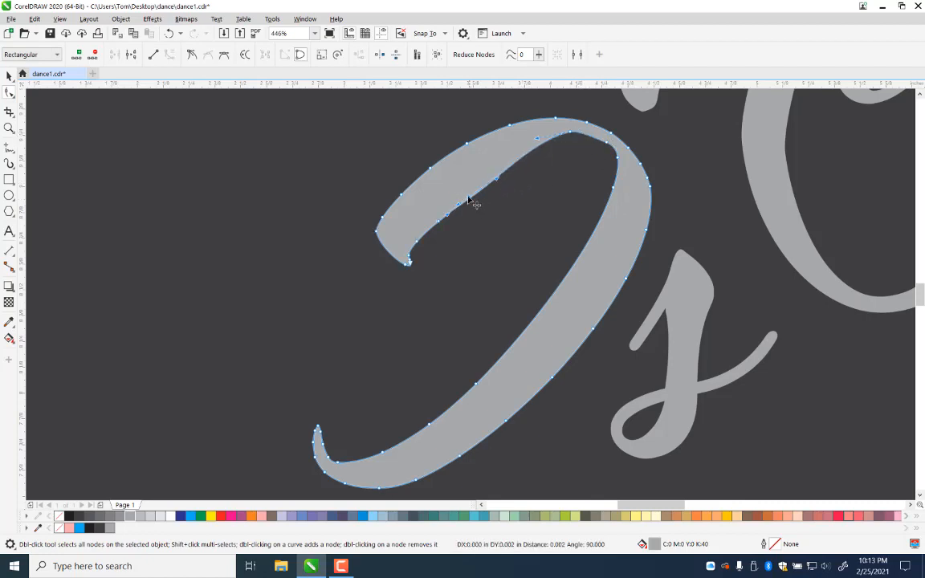
drag(468, 197, 464, 190)
drag(543, 173, 451, 204)
key(Delete)
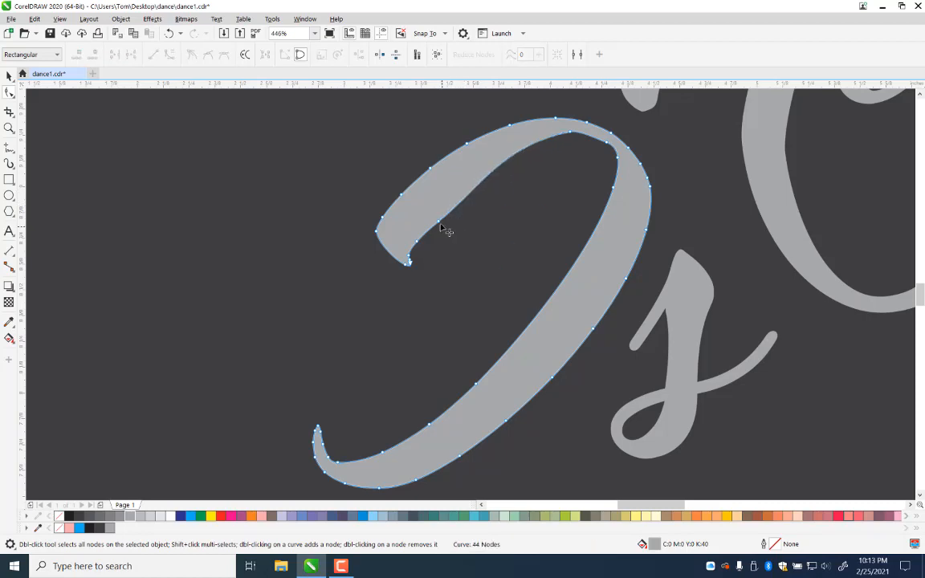
key(Delete)
drag(575, 143, 619, 155)
key(Delete)
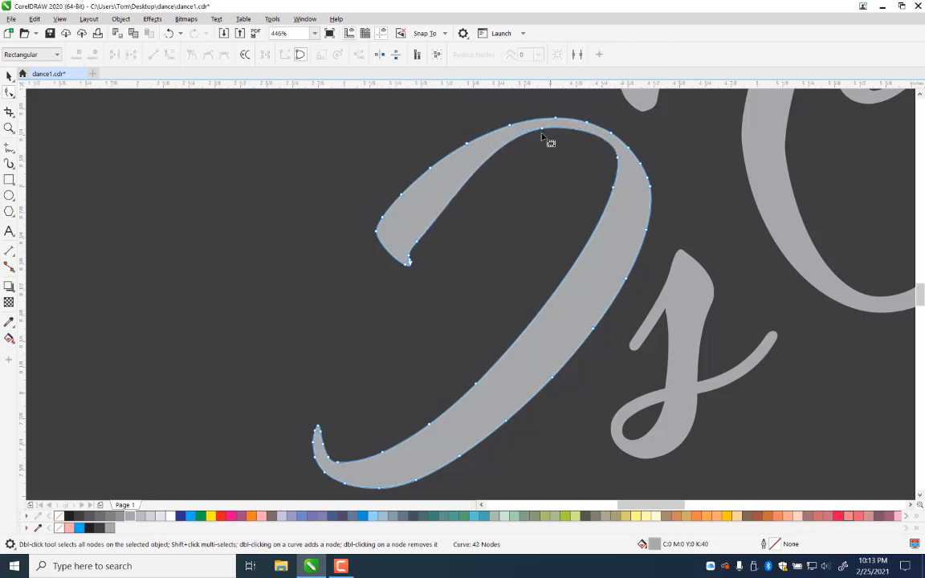
drag(543, 134, 551, 141)
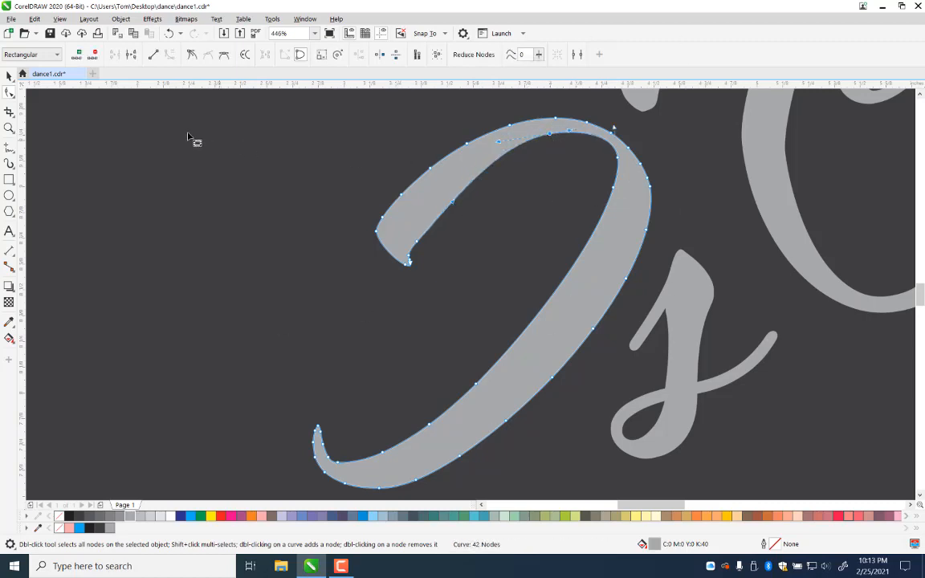
click(9, 128)
key(shift+F4)
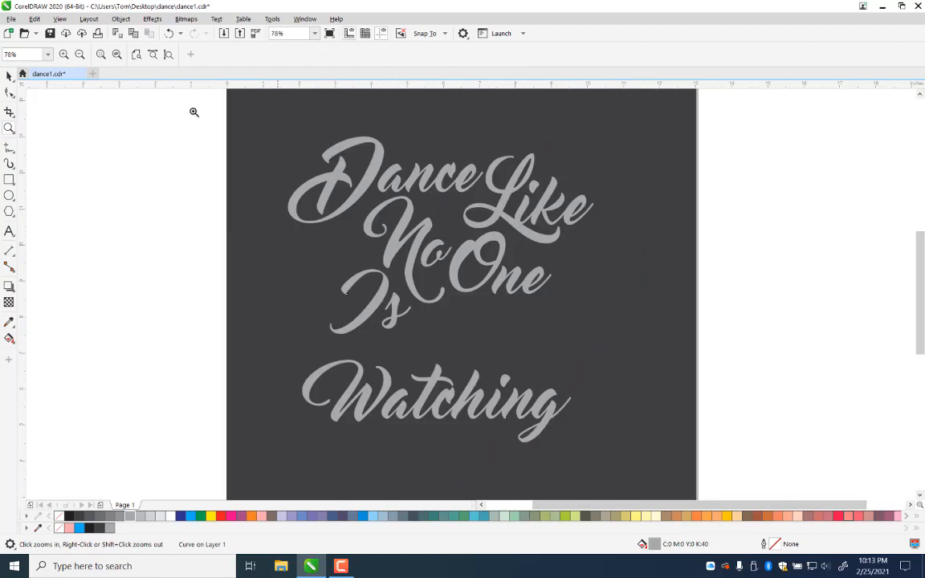
Step: Move "atching" up and slightly right so it sits just below "One"
click(9, 75)
click(748, 428)
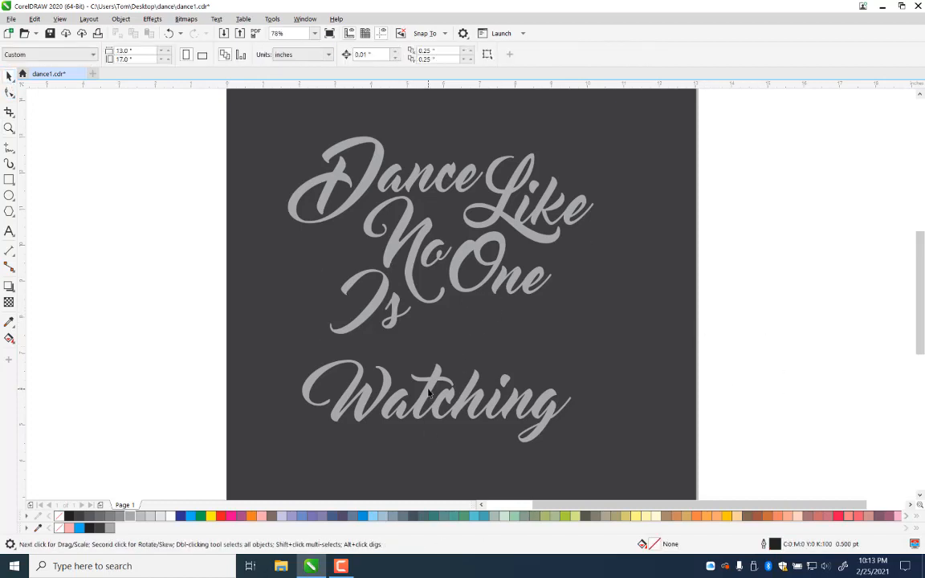
drag(429, 393, 444, 337)
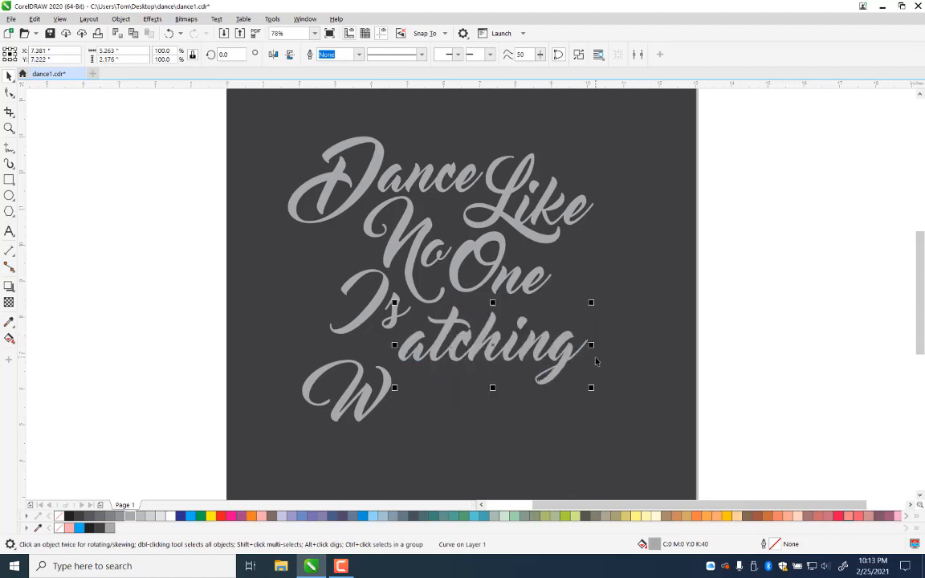
click(773, 271)
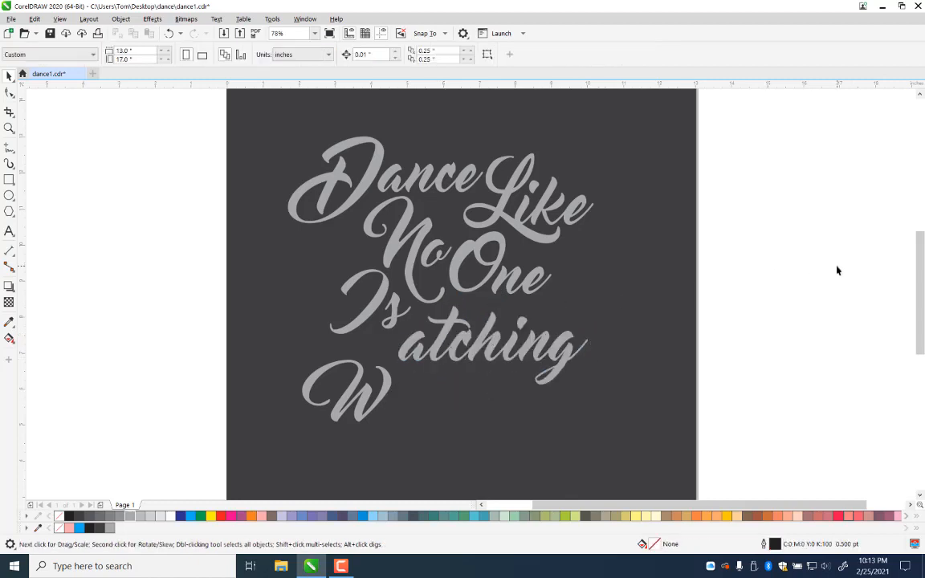
Step: Enlarge the "W" of "Watching" to about 132.2% and place it against the left side of "atching"
drag(386, 403, 406, 378)
drag(321, 400, 292, 420)
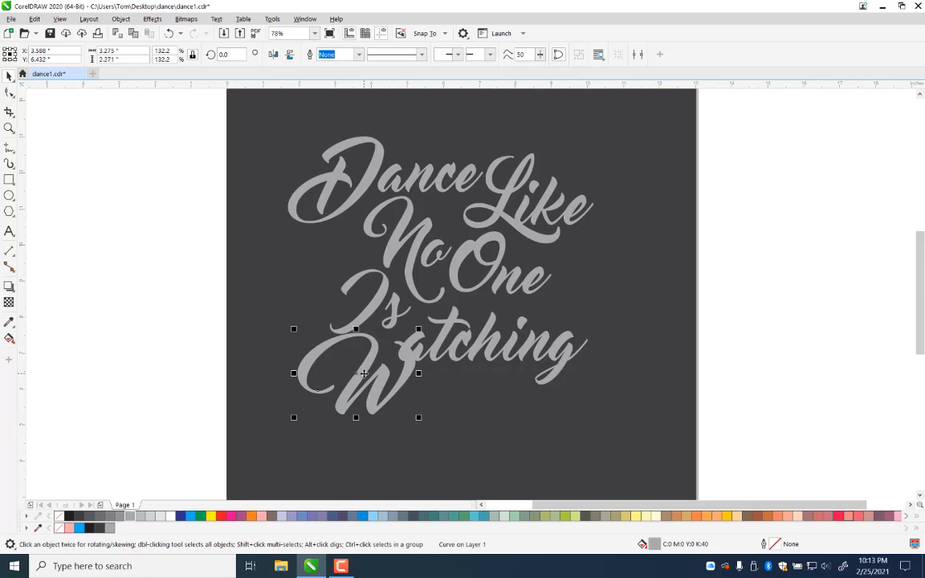
drag(372, 360, 349, 352)
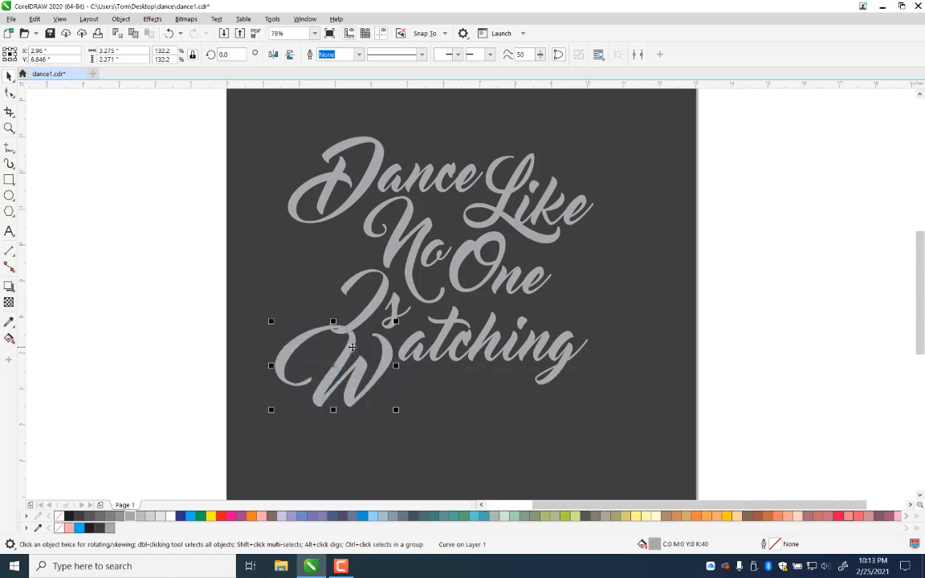
drag(337, 359, 342, 355)
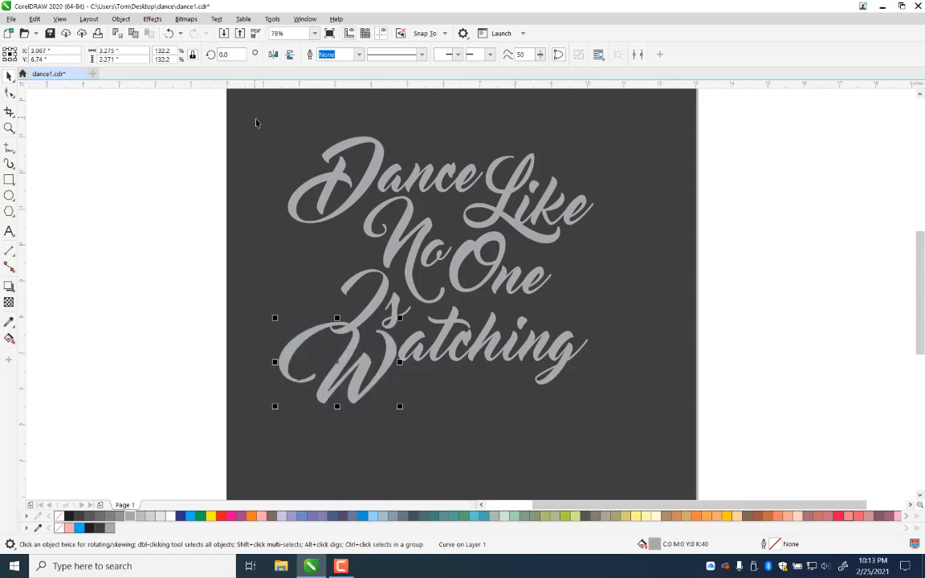
Step: Move "Is" up and left to clear the "W", and nudge the "W" slightly
click(383, 299)
shift+click(393, 310)
drag(393, 314, 382, 304)
click(398, 363)
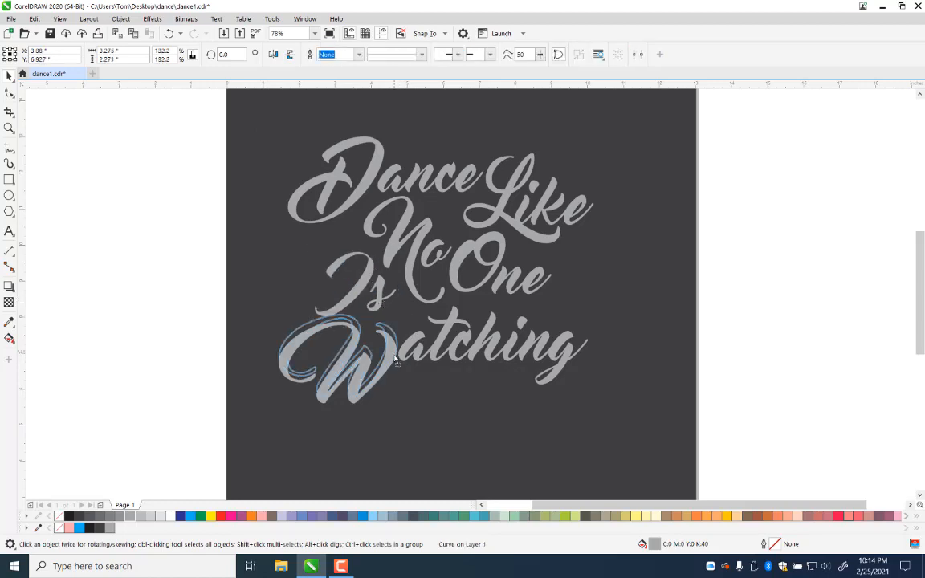
click(424, 338)
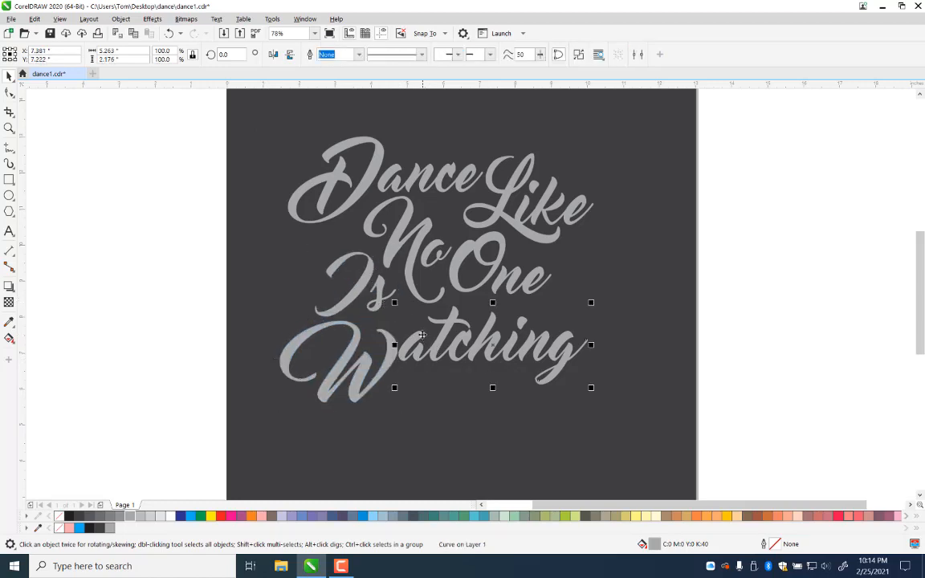
key(F10)
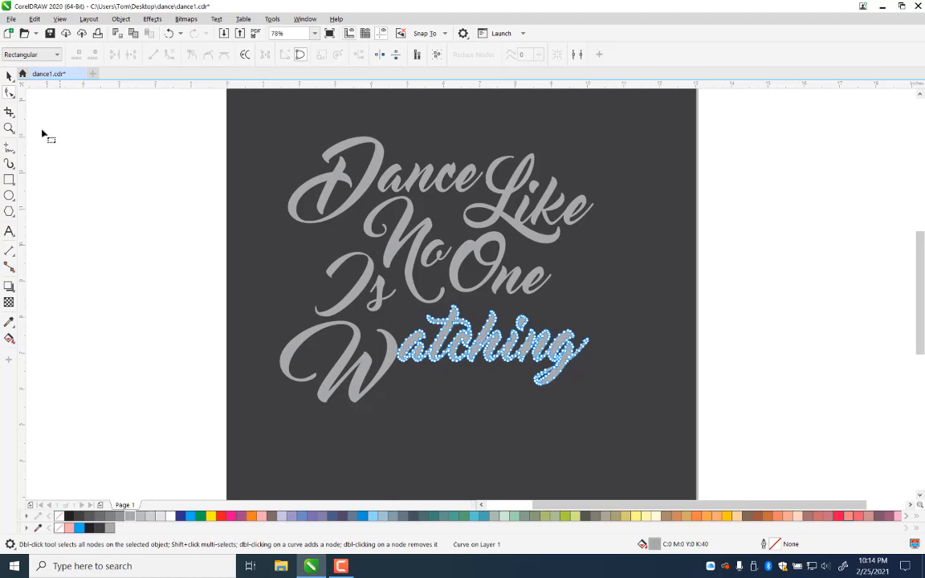
click(9, 75)
click(662, 278)
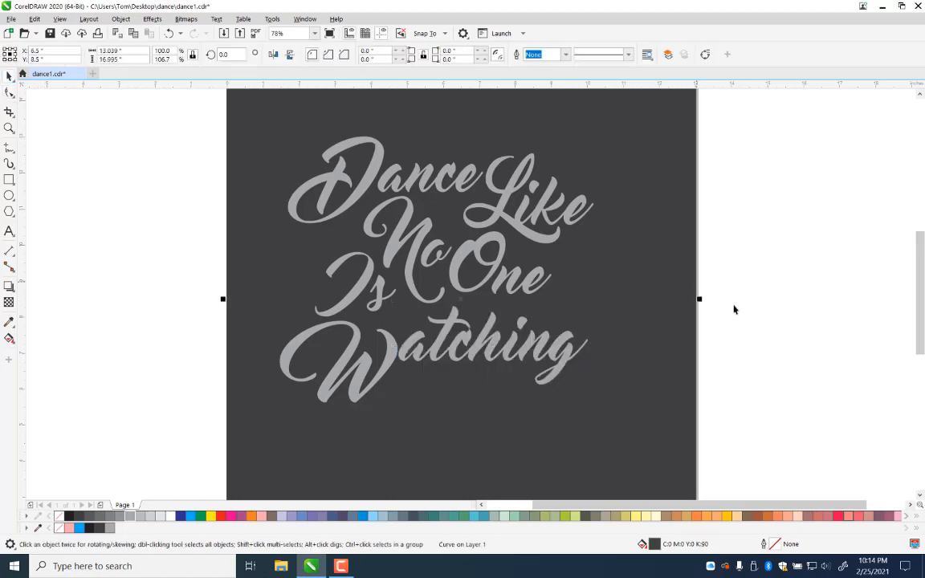
Step: Shift "Is" further up and left, and raise the "W" up and right to tuck against "atching"
click(354, 292)
shift+click(379, 299)
drag(377, 300, 367, 296)
drag(355, 342, 364, 319)
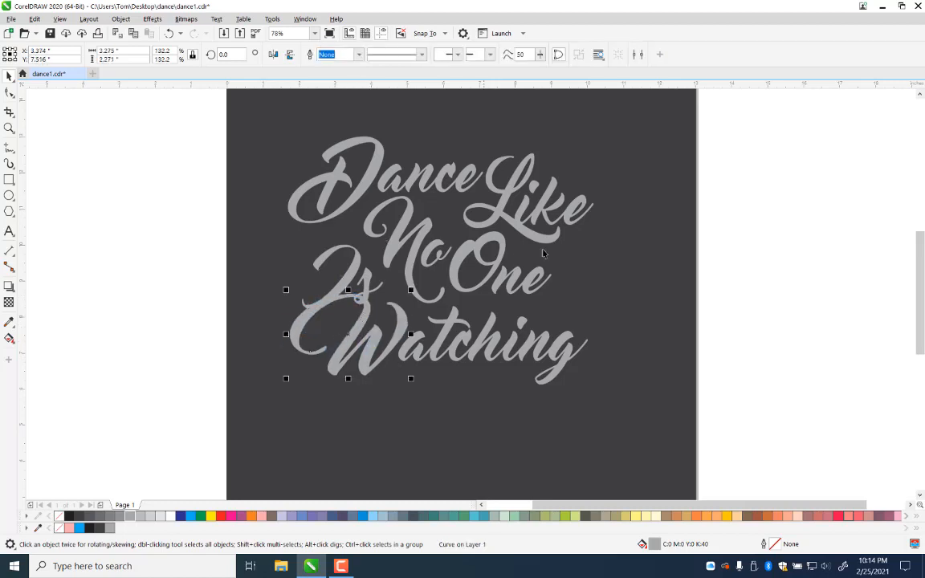
Step: Move both parts of "No" about half an inch left, under the "D" of "Dance"
click(416, 239)
shift+click(433, 254)
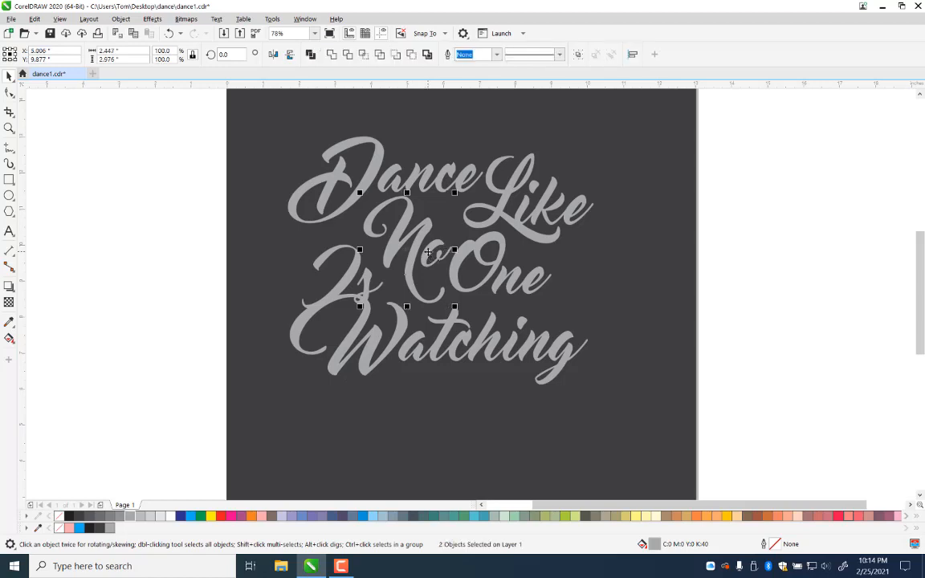
drag(431, 253, 412, 251)
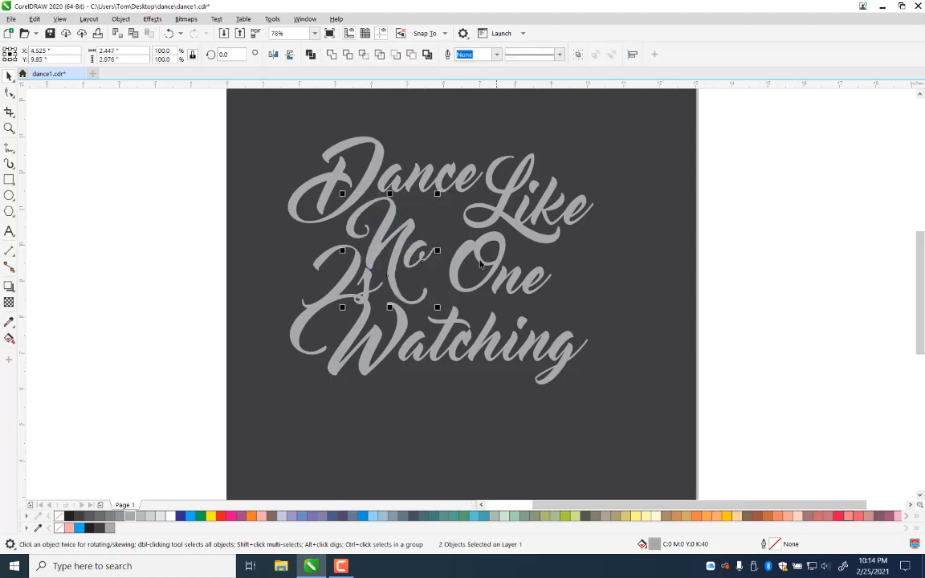
Step: Move the "O" of "One" left toward "No", and shift "ne" up and left to follow it
click(506, 278)
shift+click(526, 280)
key(F10)
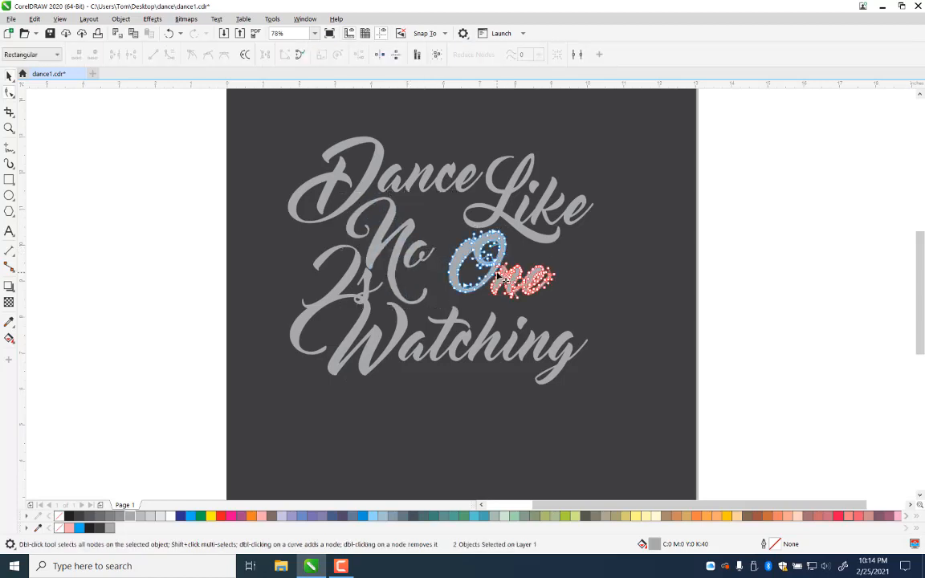
click(9, 76)
click(105, 220)
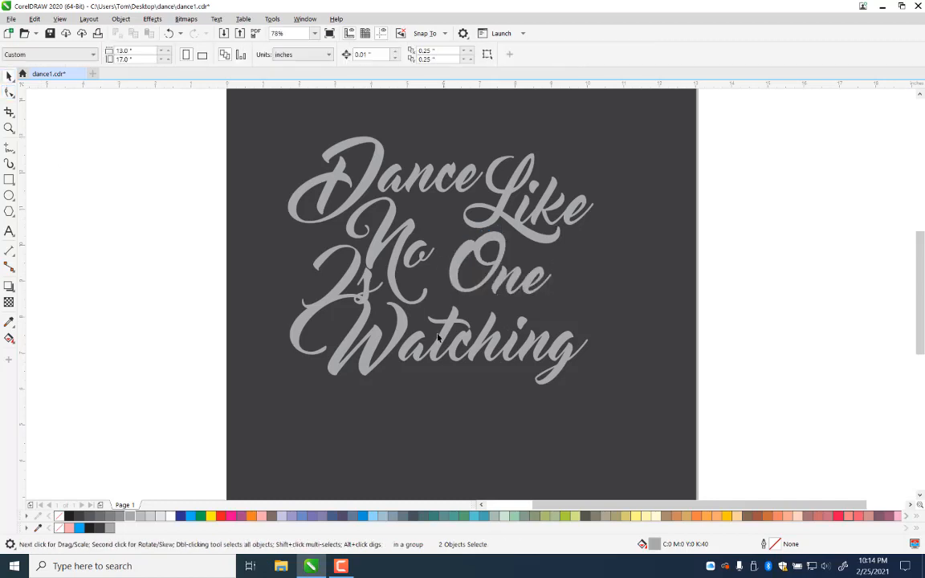
mouse_move(493, 275)
mouse_down()
mouse_move(472, 279)
mouse_move(490, 259)
mouse_up()
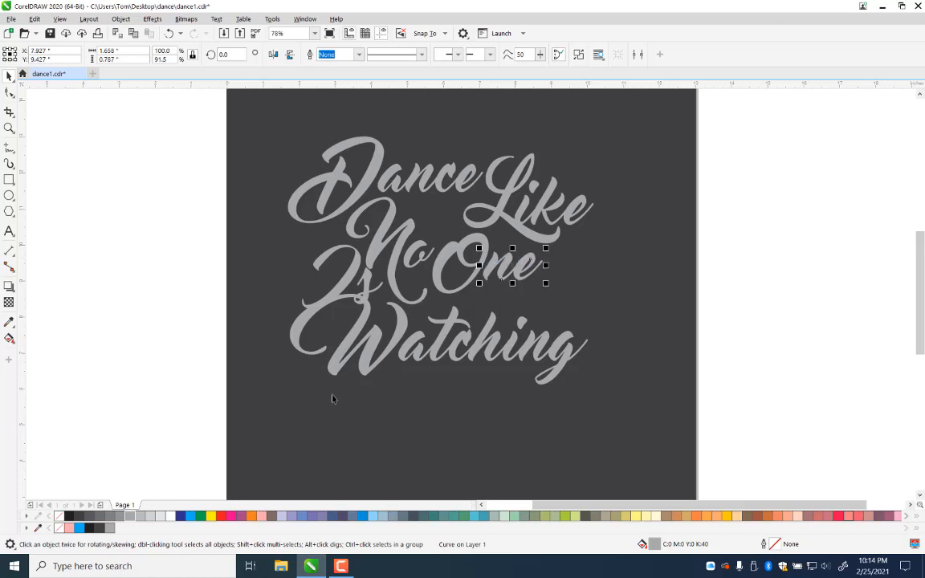
Step: Move "Is" across to the right end of "One" and shrink it to about 2.01 by 1.61 inches
click(369, 284)
shift+click(315, 257)
drag(350, 286, 544, 287)
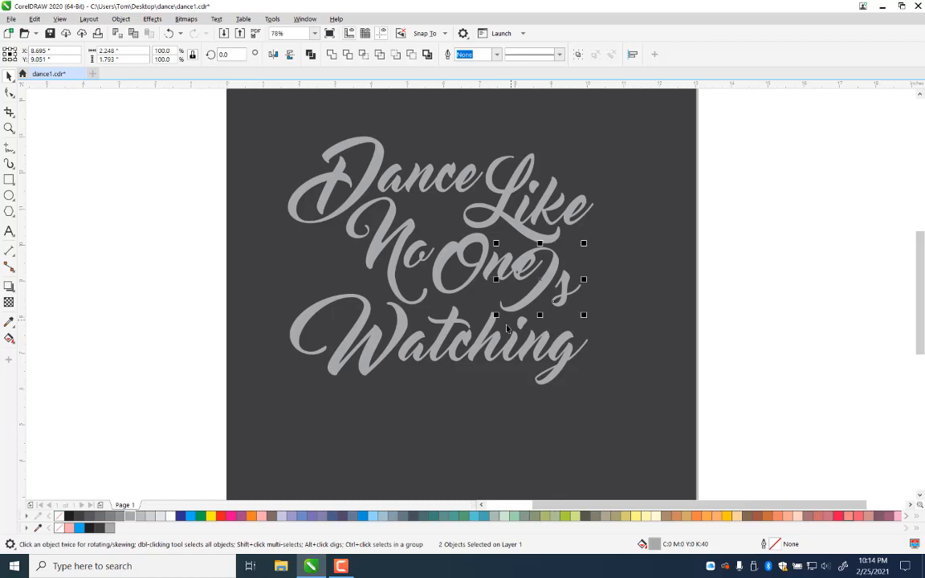
drag(497, 316, 505, 307)
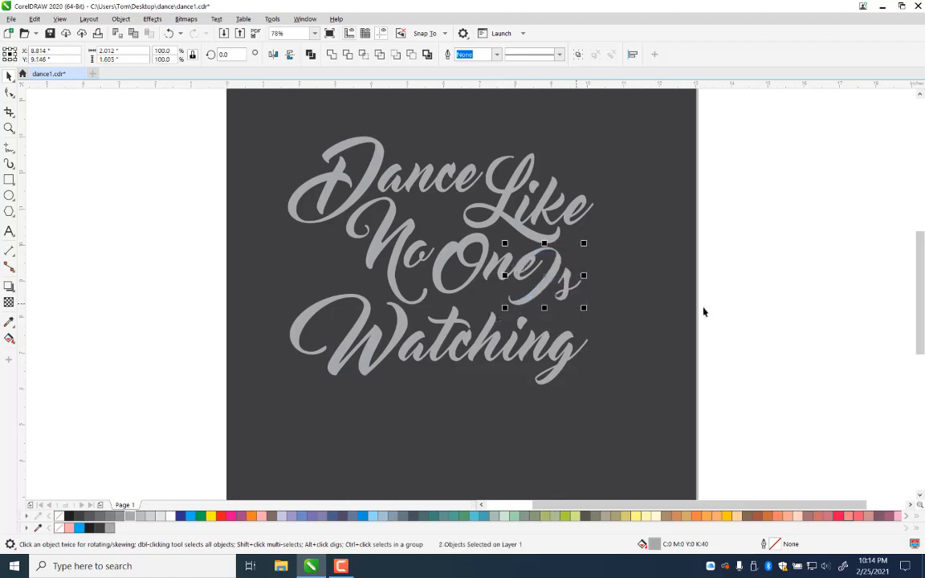
Step: Nudge the "s" of "Is" slightly down and left, closer to the "I"
click(647, 318)
drag(570, 296, 563, 302)
click(790, 249)
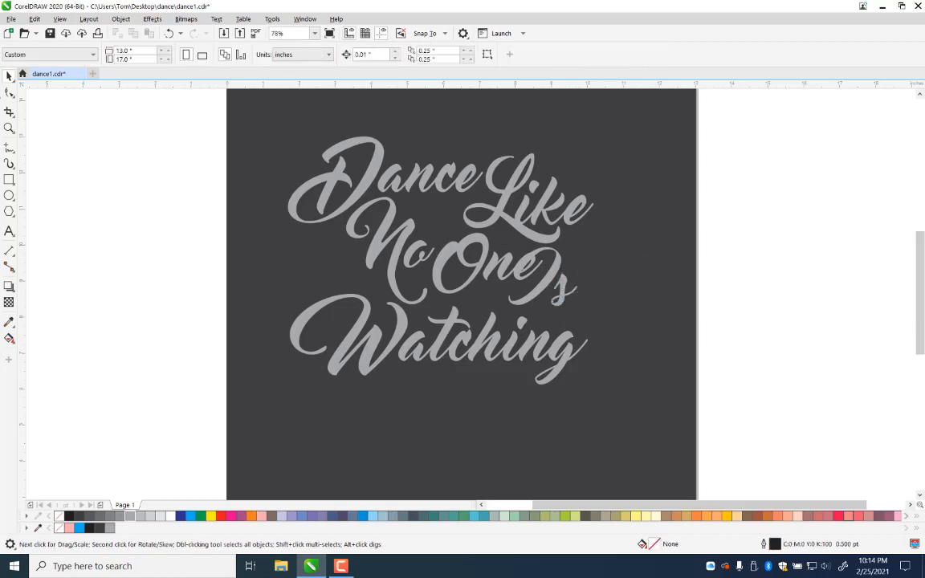
Step: Draw a closed freehand shape around the upper-left stroke of the "I", trim that overlap with "One" away, and delete the shape
click(9, 128)
drag(483, 233, 605, 314)
click(9, 148)
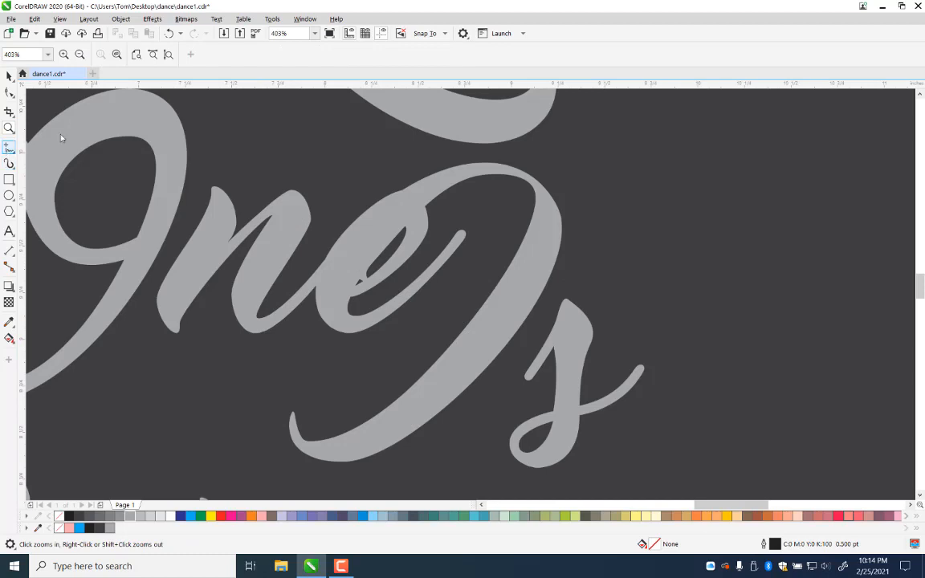
mouse_move(530, 186)
mouse_down()
mouse_move(516, 138)
mouse_move(417, 113)
mouse_move(299, 181)
mouse_move(288, 296)
mouse_move(361, 349)
mouse_move(531, 192)
mouse_up()
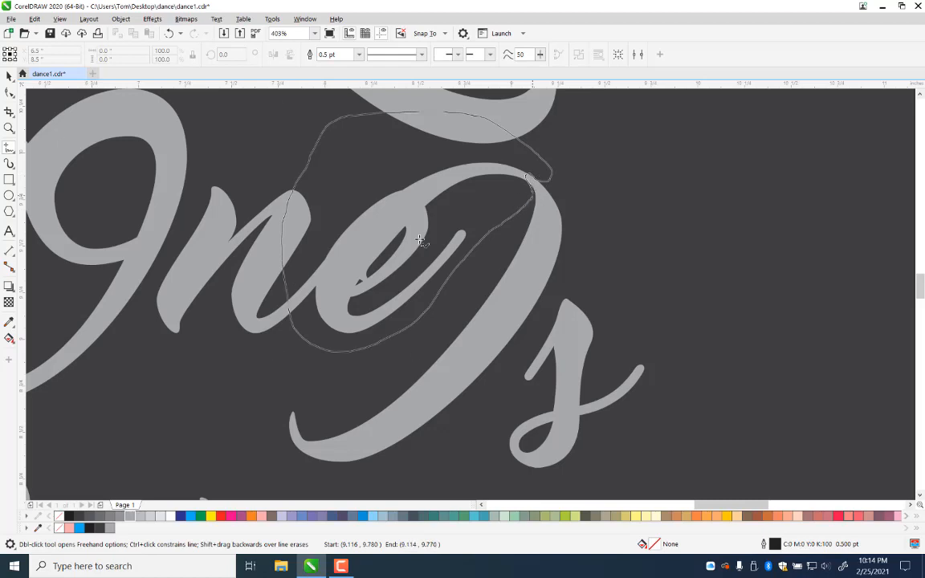
click(9, 76)
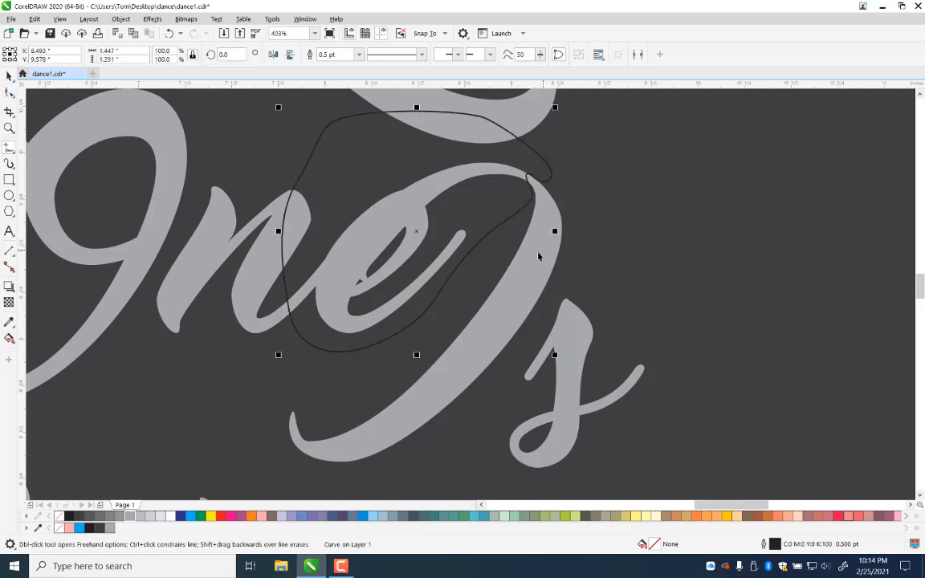
shift+click(538, 254)
click(620, 238)
click(526, 175)
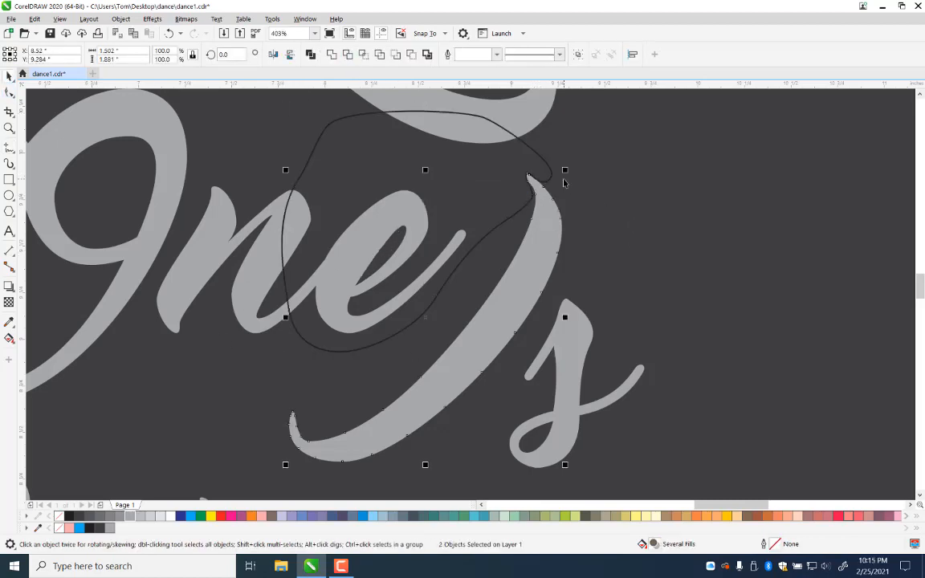
key(Delete)
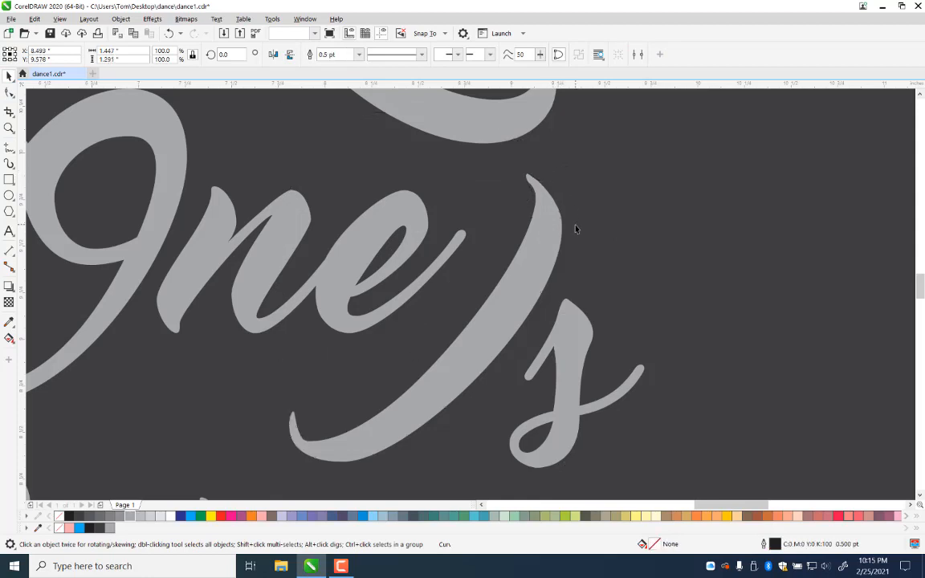
Step: Blunt the cut tip at the top of the "I" by adding nodes on both edges, deleting the pointed end nodes and smoothing it
click(557, 245)
click(557, 247)
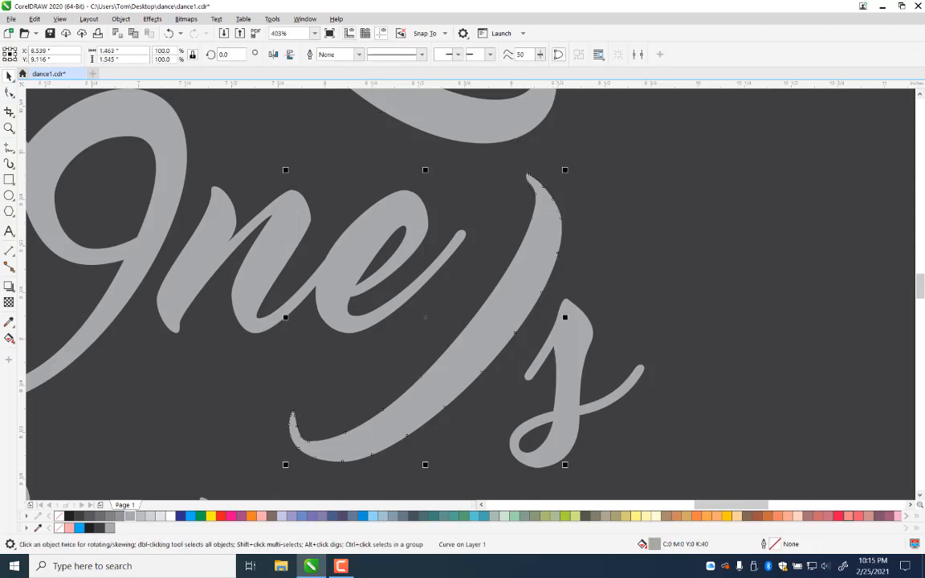
click(10, 91)
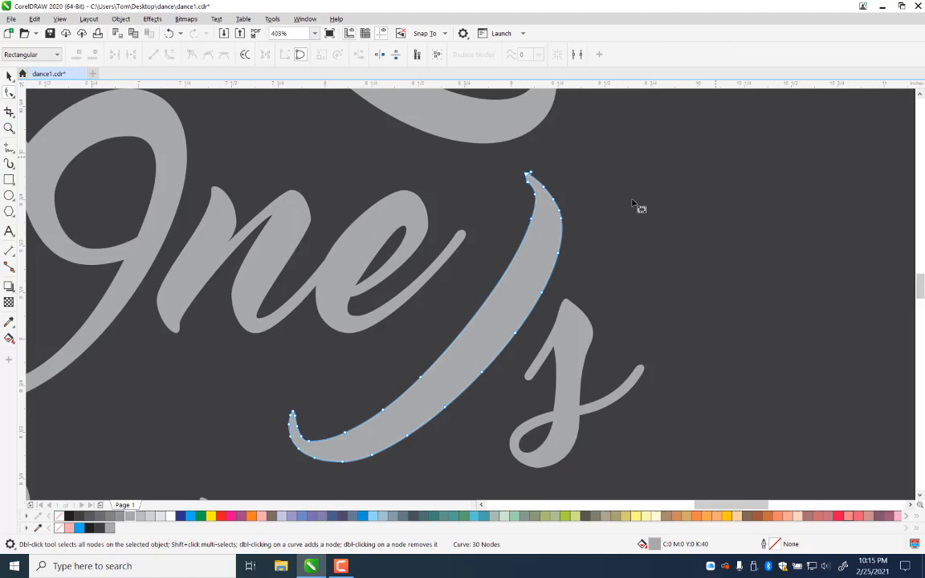
double_click(539, 183)
double_click(533, 188)
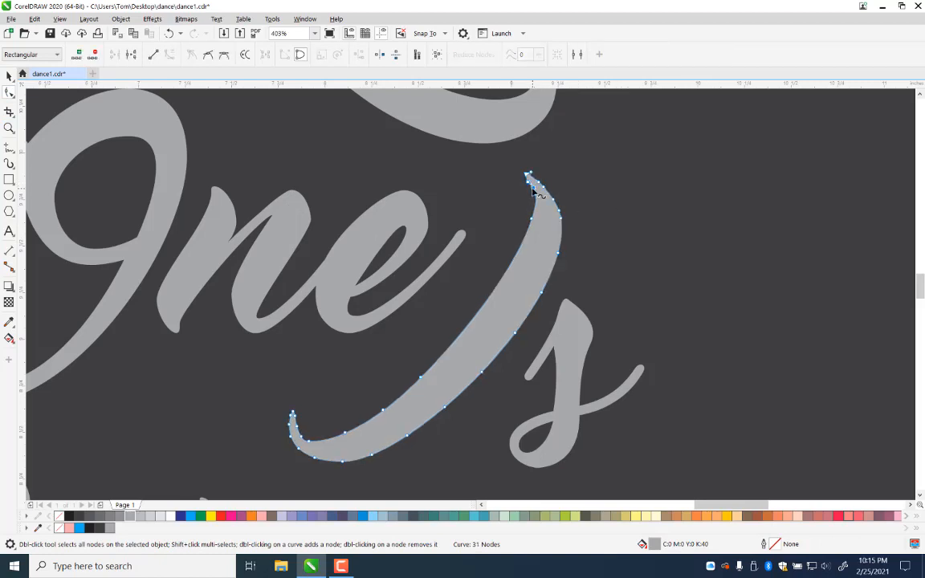
drag(535, 165, 521, 184)
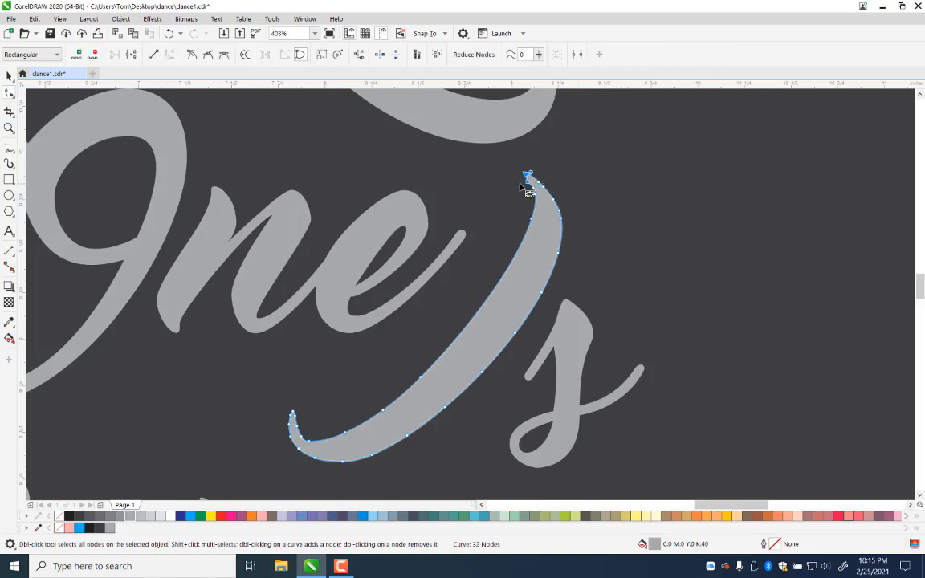
key(Delete)
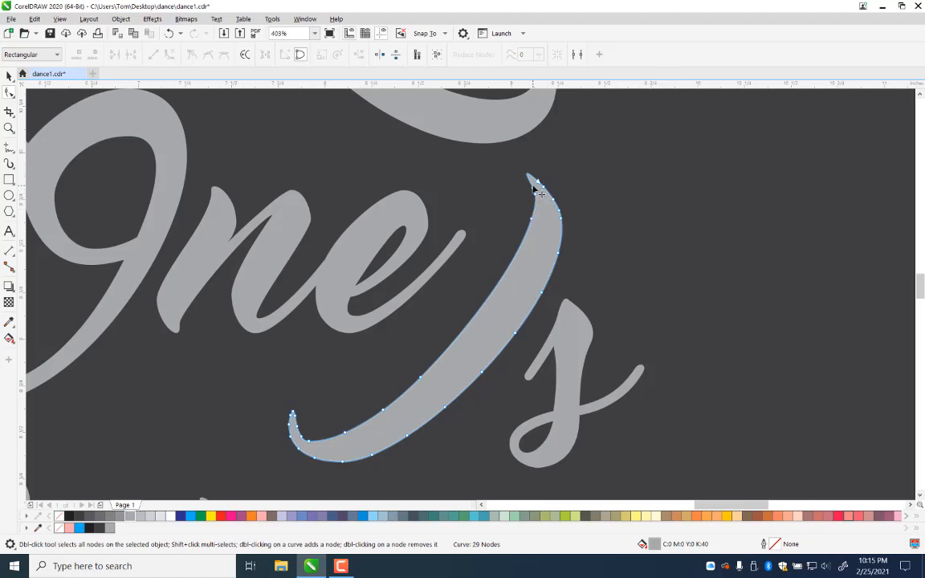
click(530, 186)
mouse_move(529, 183)
mouse_down()
mouse_move(528, 172)
mouse_move(537, 179)
mouse_up()
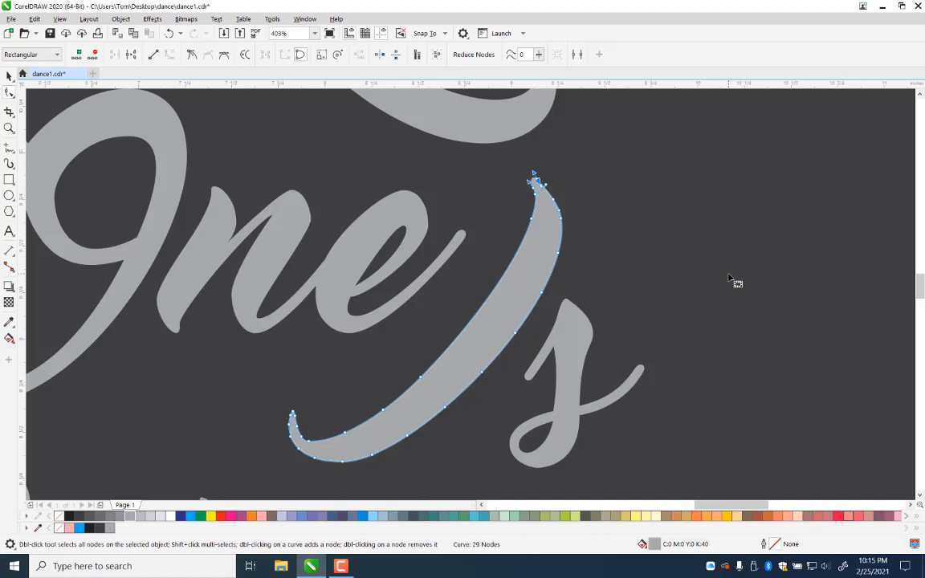
Step: Move both parts of "Watching" slightly up and to the right, nudge the "N" against the "W", and save the file
double_click(9, 129)
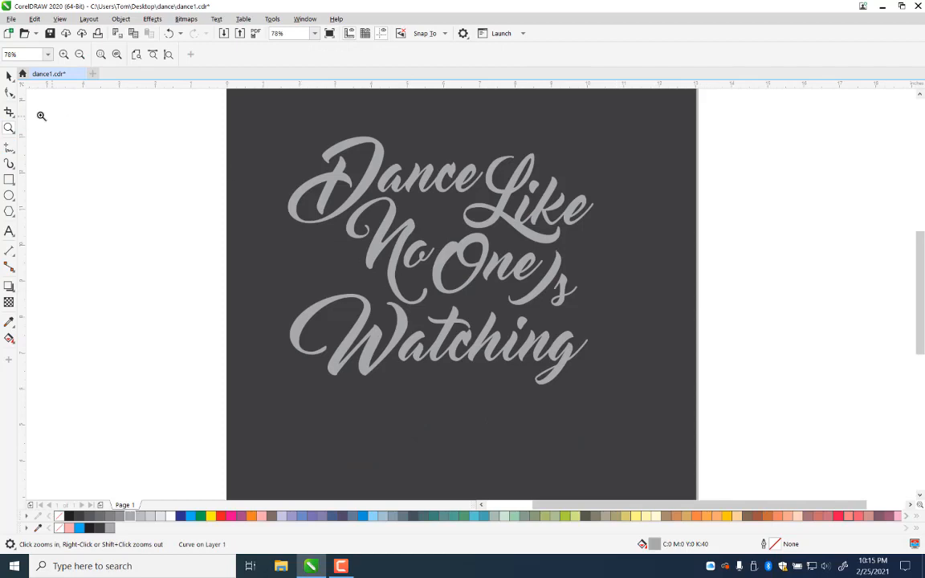
click(9, 75)
click(778, 341)
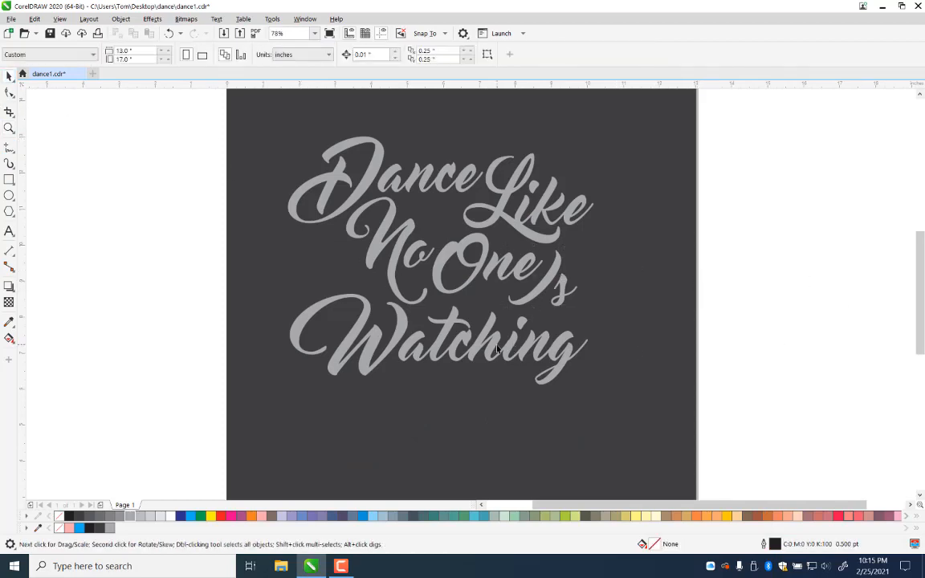
drag(446, 311, 527, 351)
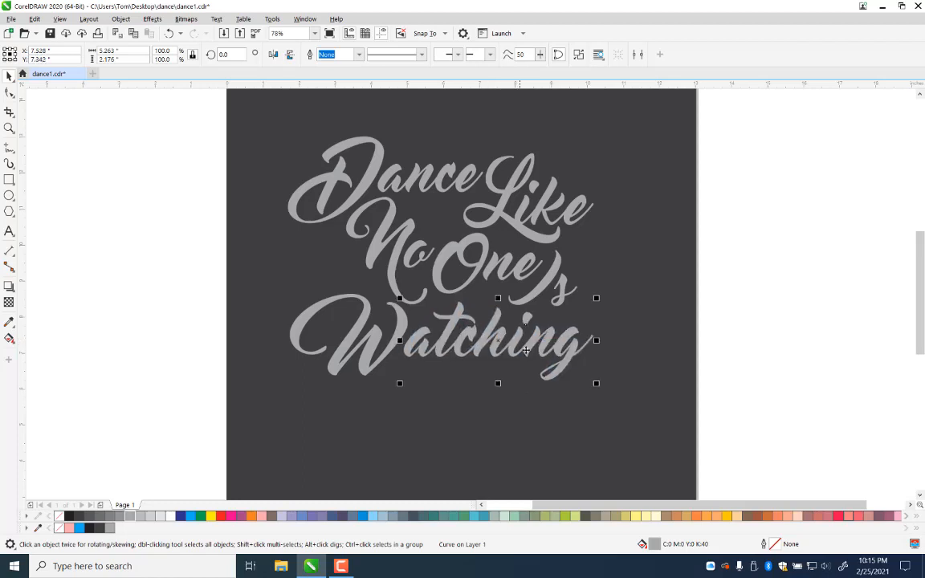
mouse_move(409, 320)
mouse_down()
mouse_move(412, 307)
mouse_move(412, 321)
mouse_up()
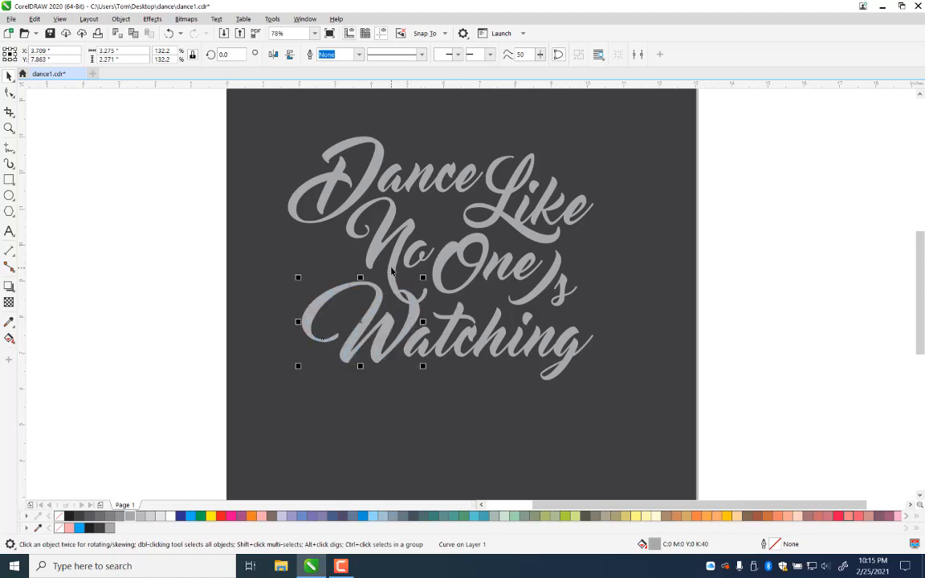
drag(395, 275, 392, 278)
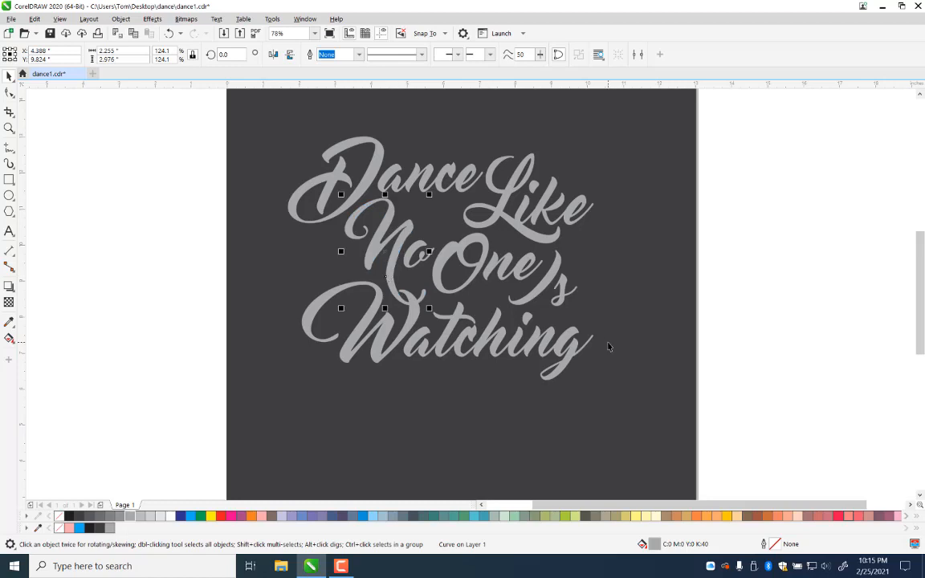
click(804, 380)
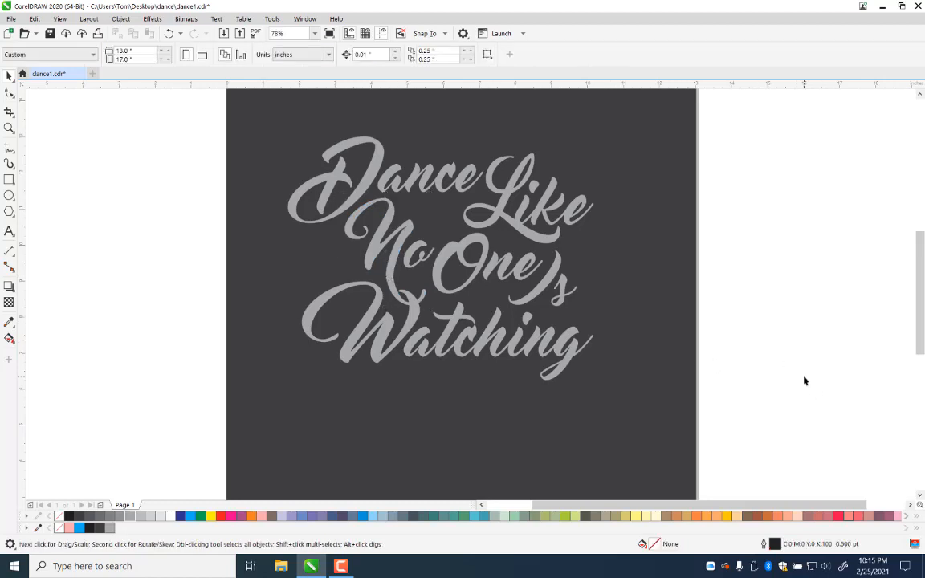
key(ctrl+s)
Step: Stretch all the lettering taller and wider to about 9.48 by 7.77 inches and save the file
drag(743, 121, 219, 440)
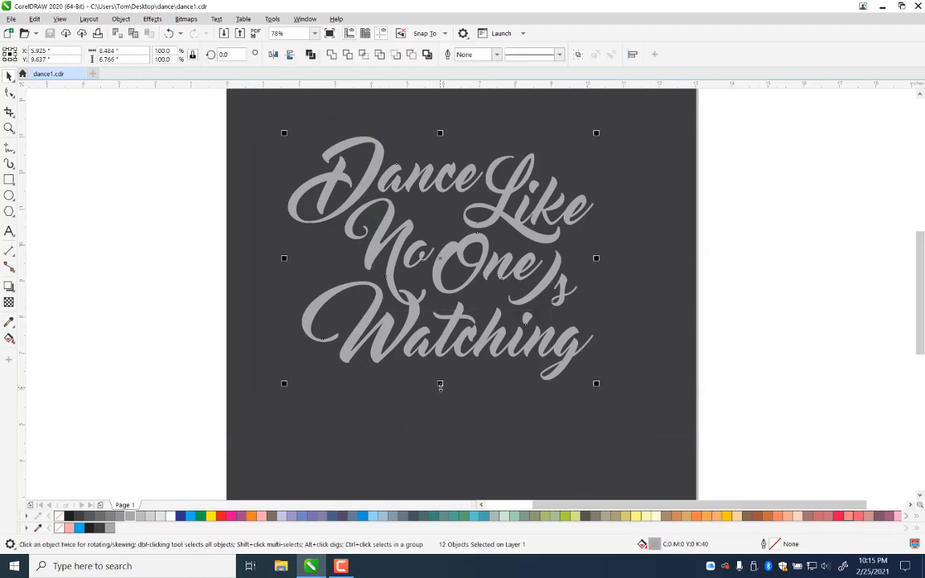
drag(440, 384, 437, 423)
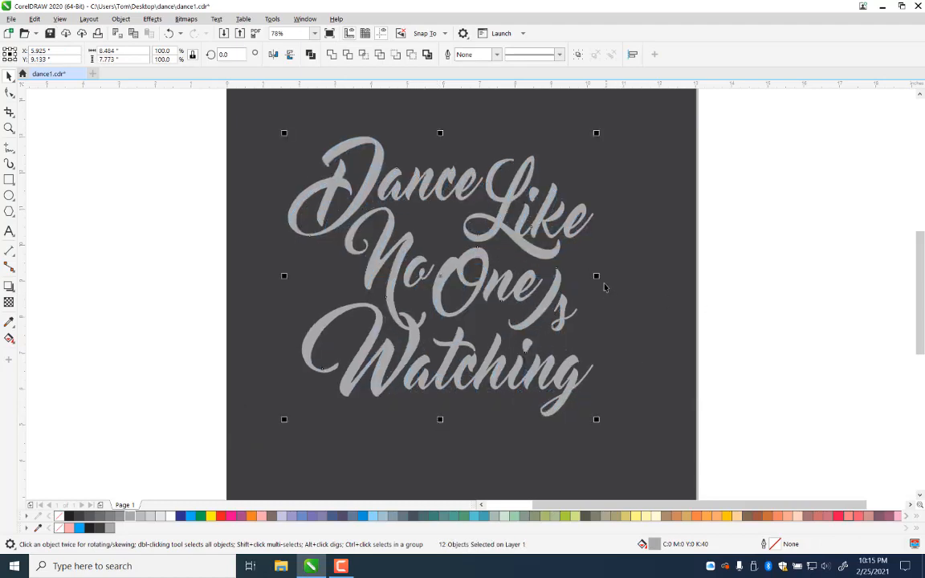
drag(596, 275, 633, 284)
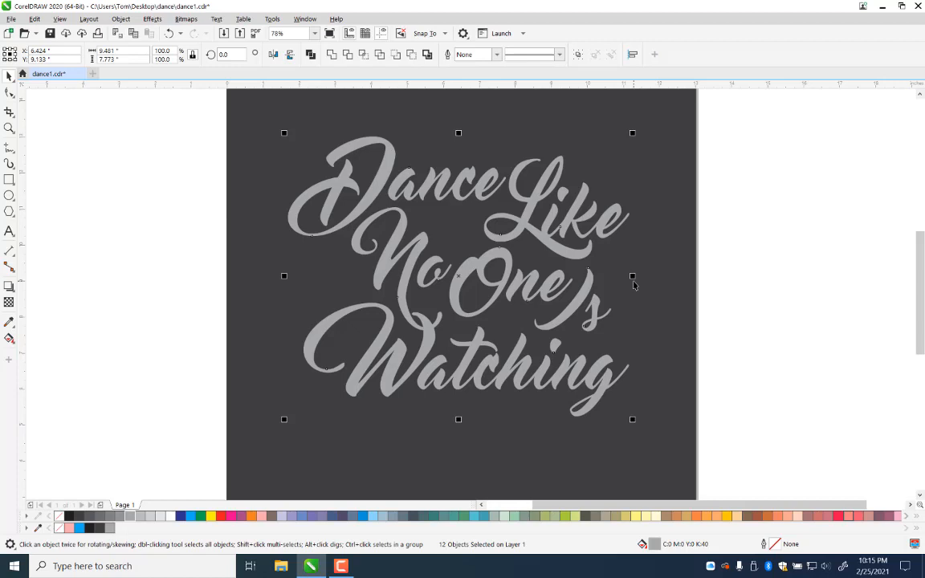
key(ctrl+s)
Step: Group the lettering and try pulling its envelope's lower-left corner down in unconstrained mode
key(ctrl+g)
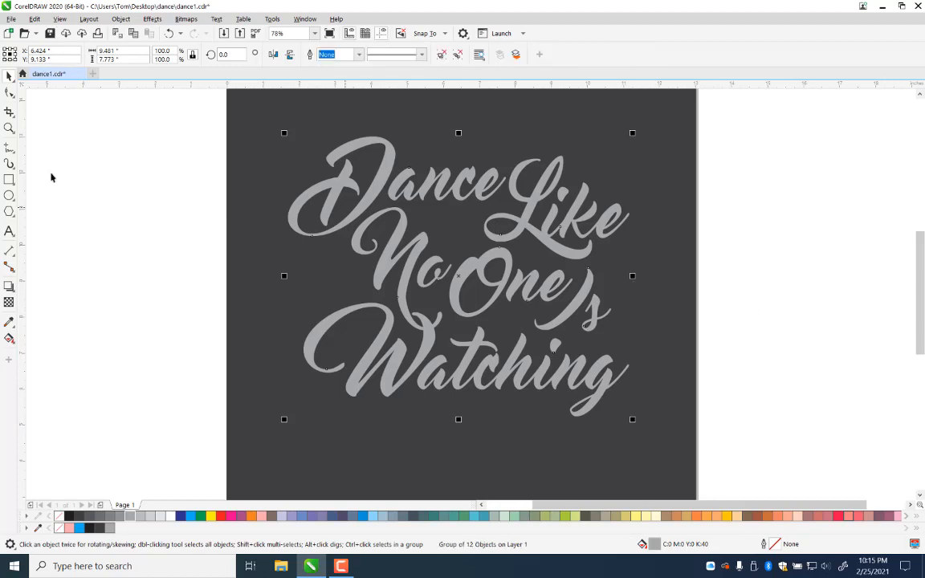
click(9, 287)
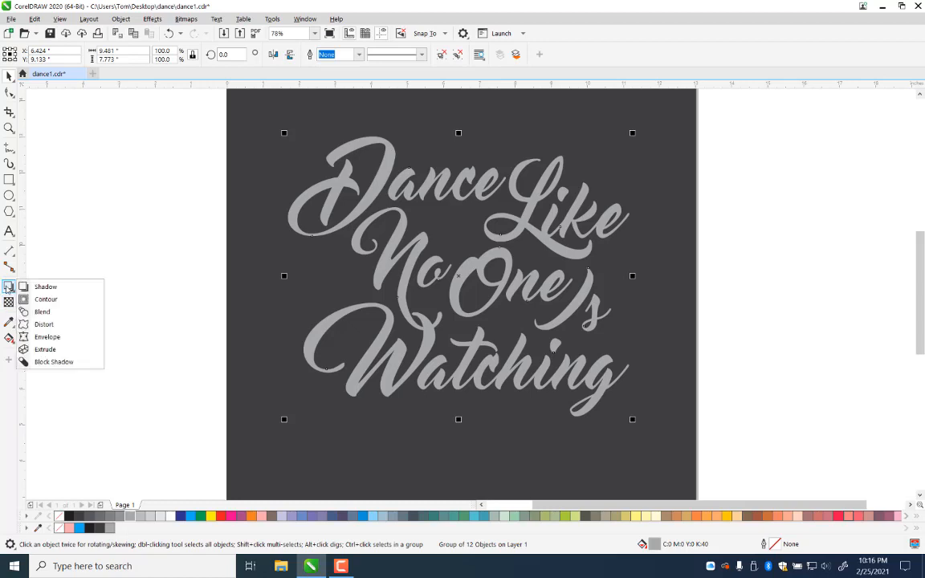
click(48, 338)
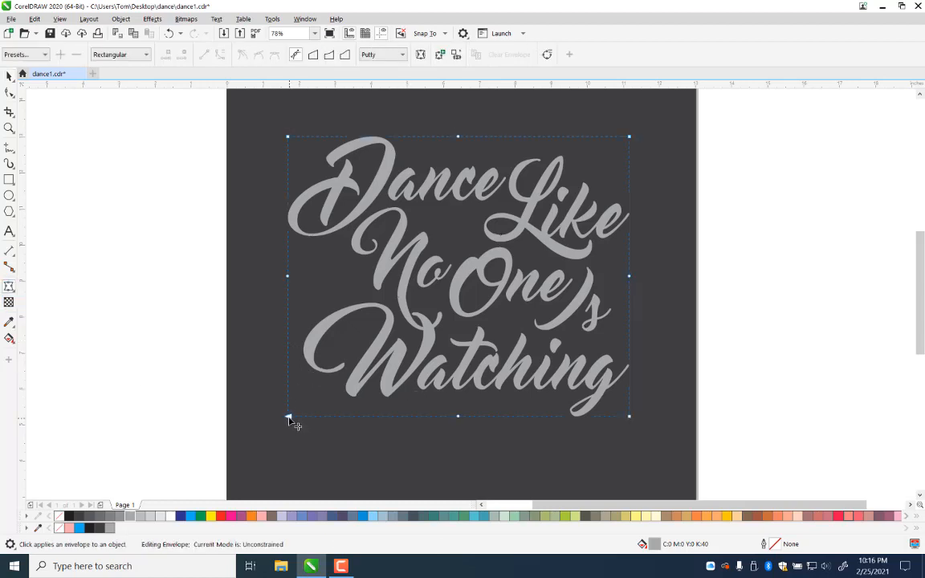
drag(288, 418, 284, 456)
key(ctrl+z)
Step: Arch the bottom of the lettering with a Single Arc envelope, lowering both bottom corners and adjusting the bottom midpoint
click(329, 54)
drag(289, 418, 288, 462)
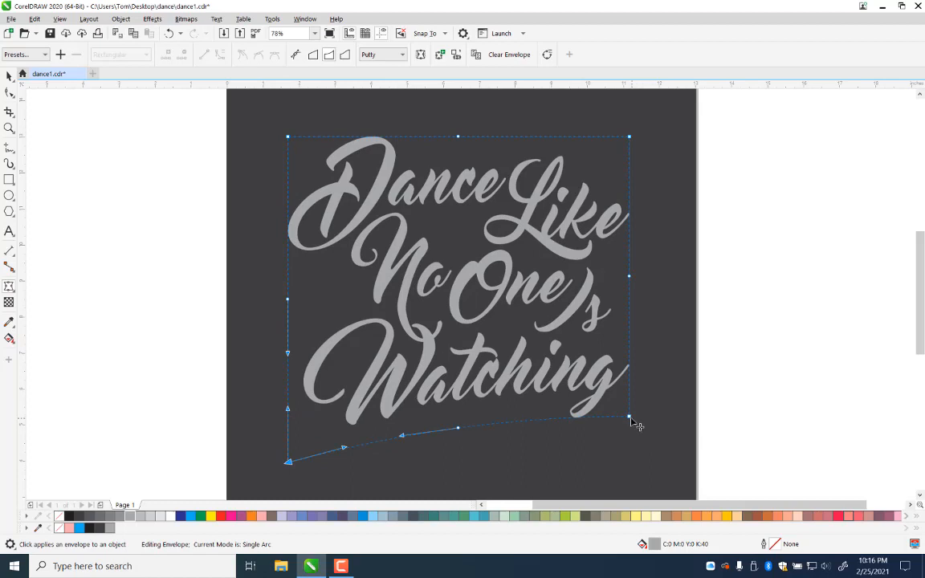
drag(629, 416, 631, 452)
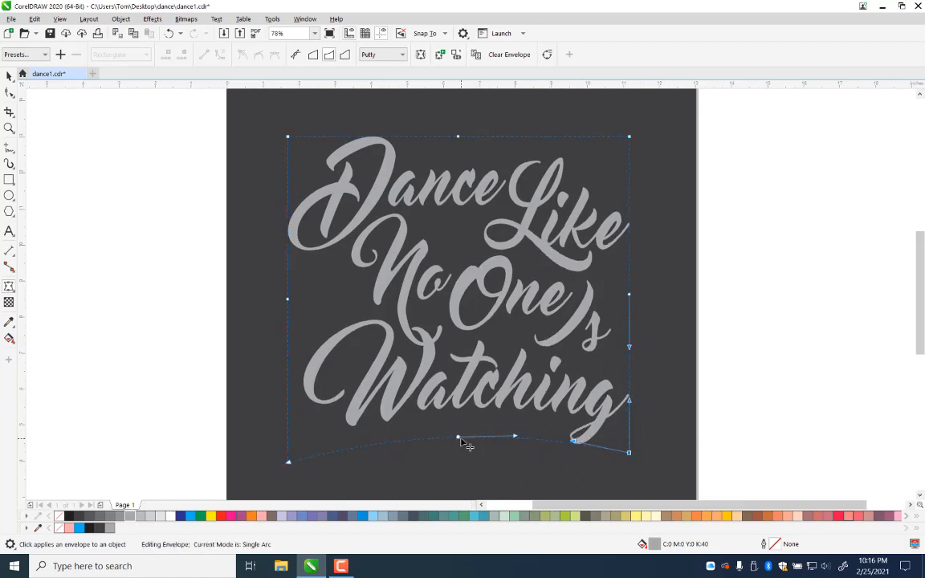
drag(458, 437, 458, 411)
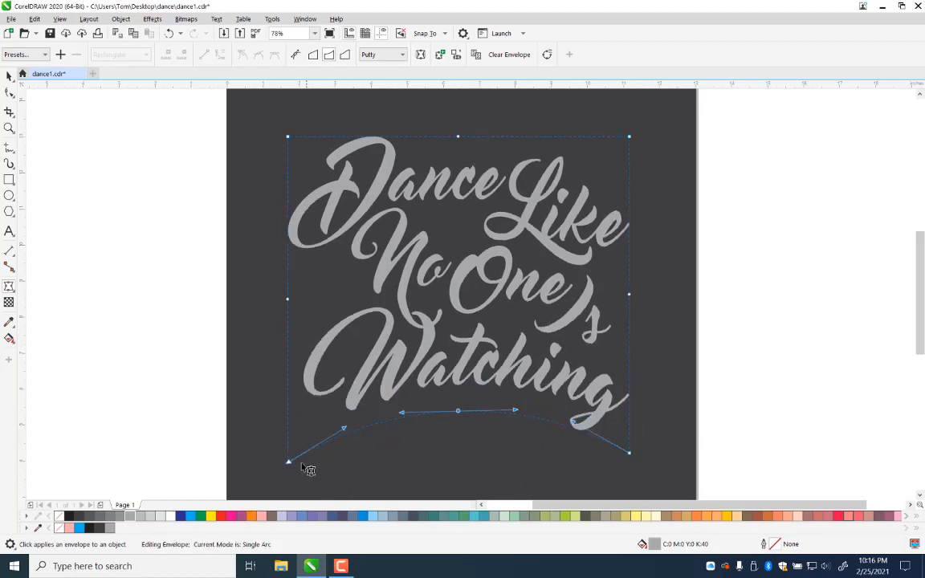
drag(288, 462, 290, 493)
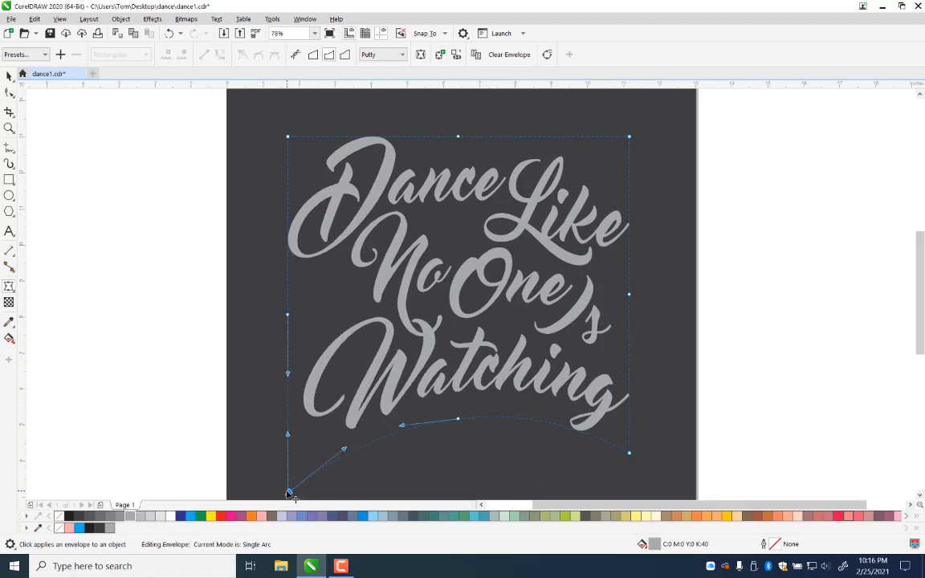
drag(458, 420, 459, 430)
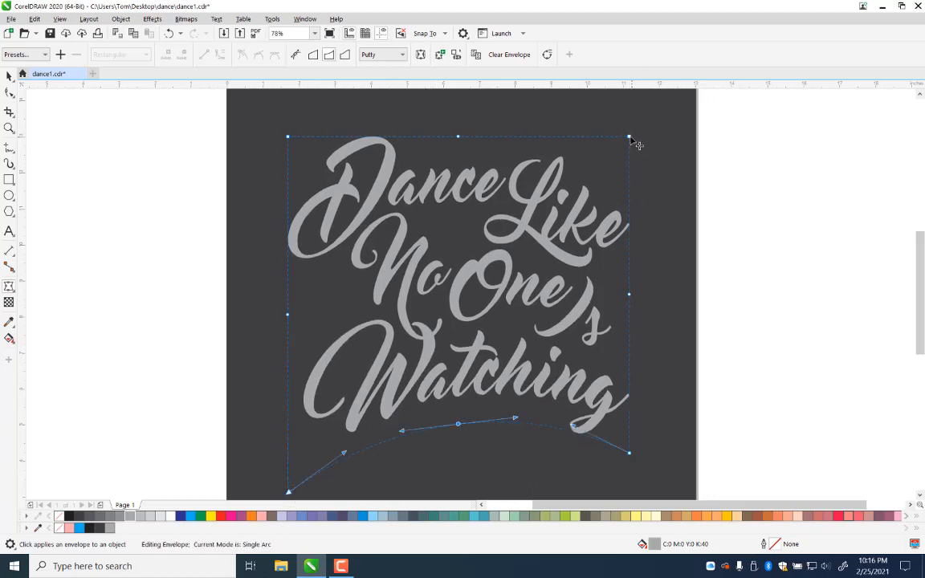
Step: Arch the top of the lettering's envelope by lowering both upper corners and raising the top midpoint
drag(630, 139, 631, 148)
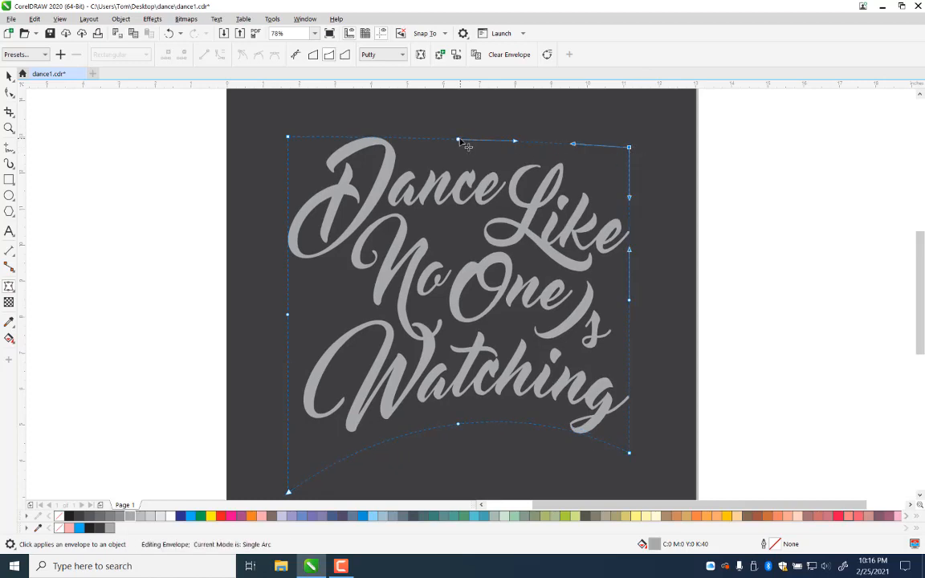
drag(459, 141, 458, 117)
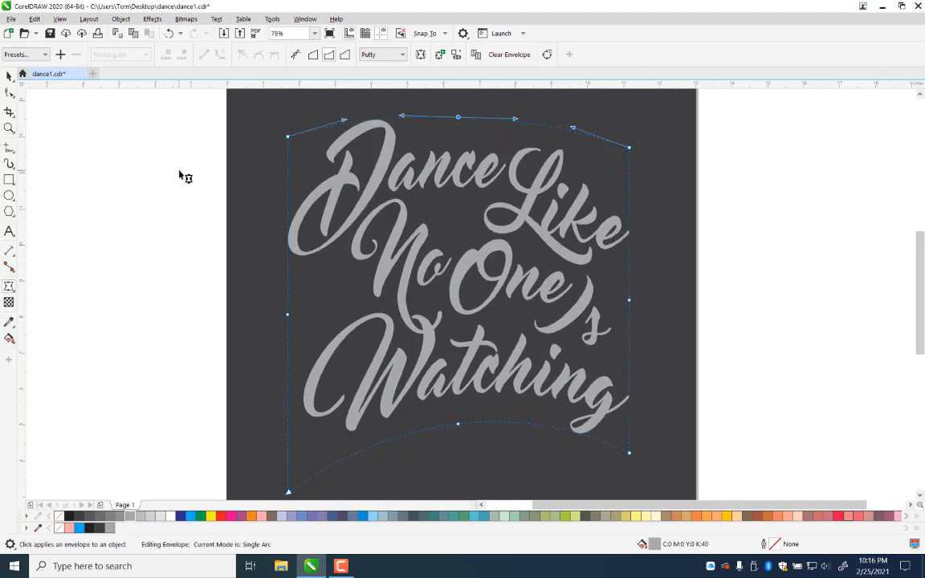
drag(288, 137, 288, 171)
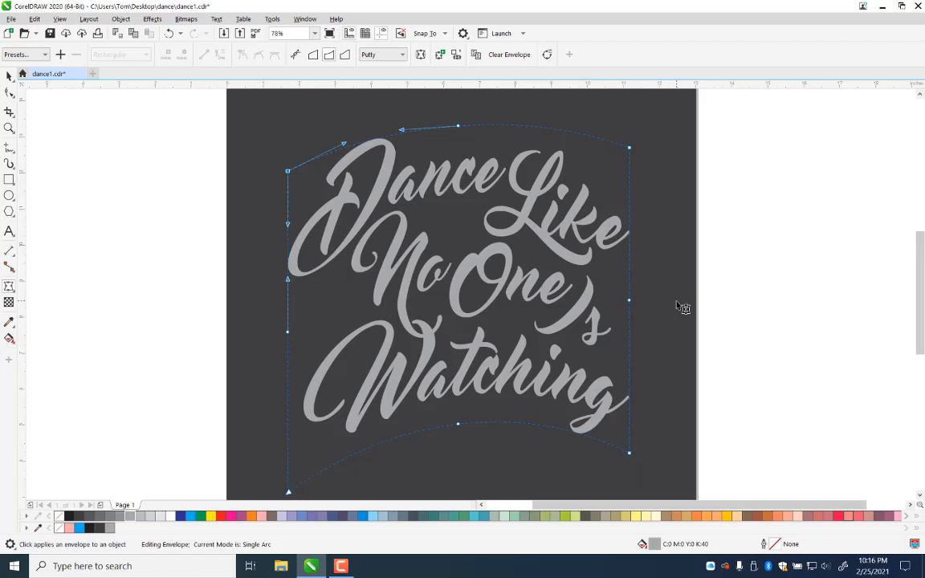
click(9, 129)
right_click(420, 343)
right_click(420, 342)
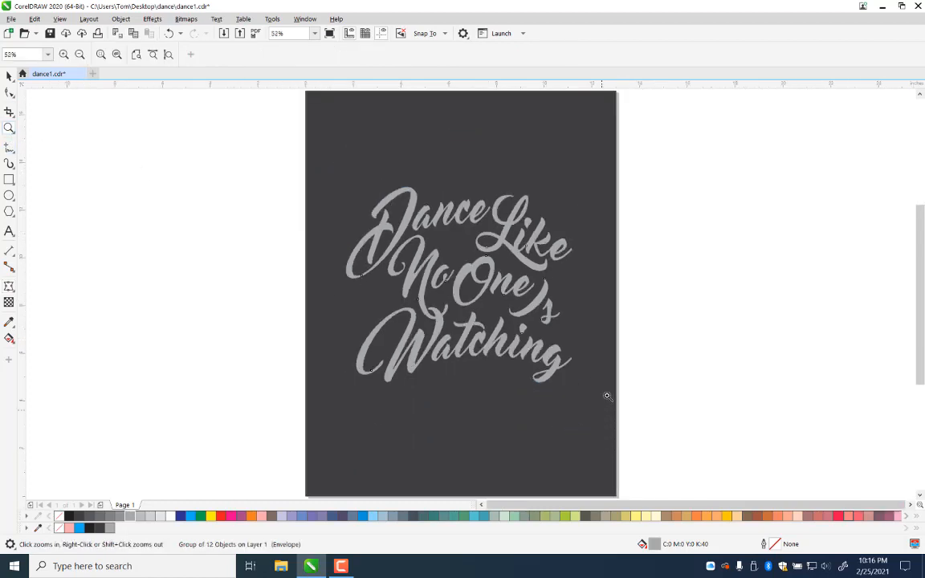
click(10, 75)
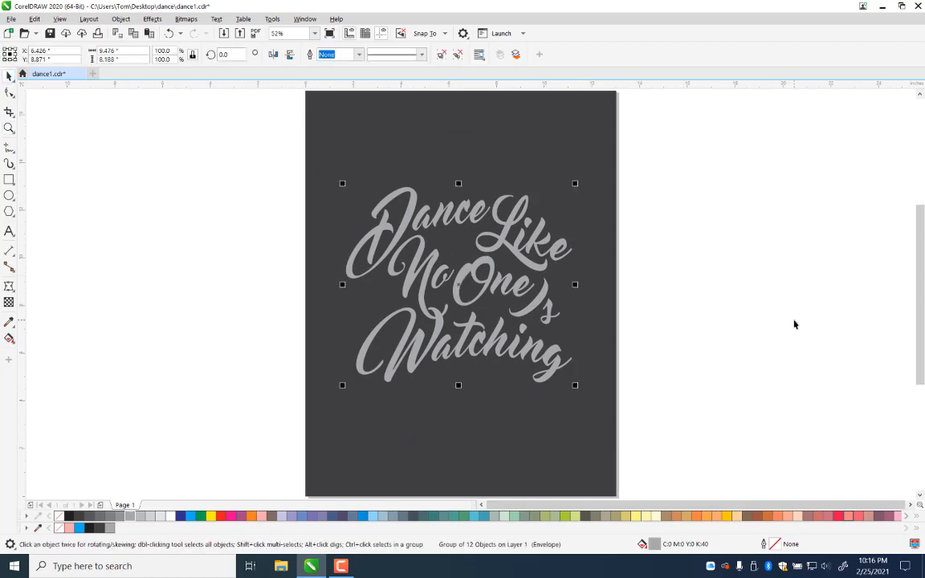
Step: Undo the envelope changes and the grouping of the lettering, and clear the selection
key(ctrl+z)
key(ctrl+z)
key(ctrl+z)
key(ctrl+z)
key(ctrl+z)
key(ctrl+z)
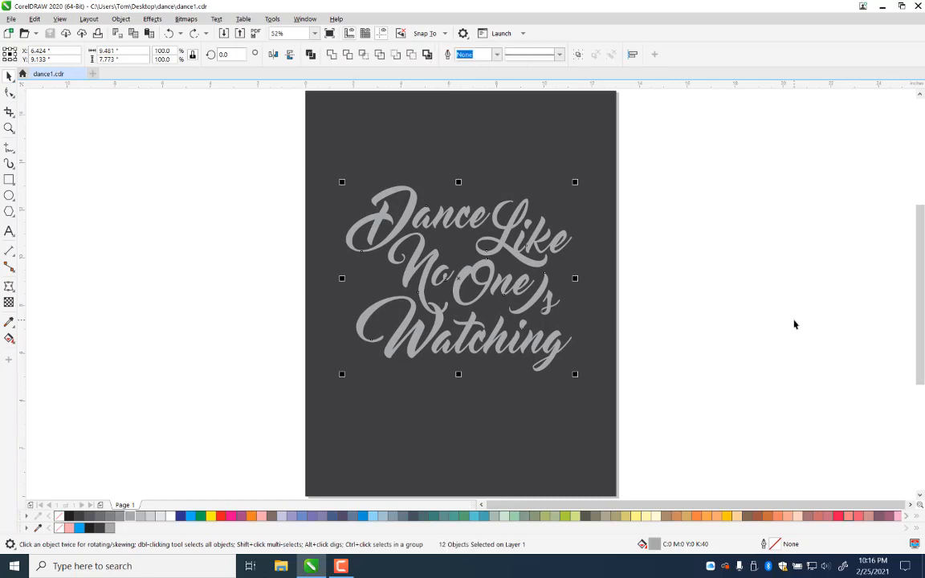
click(756, 258)
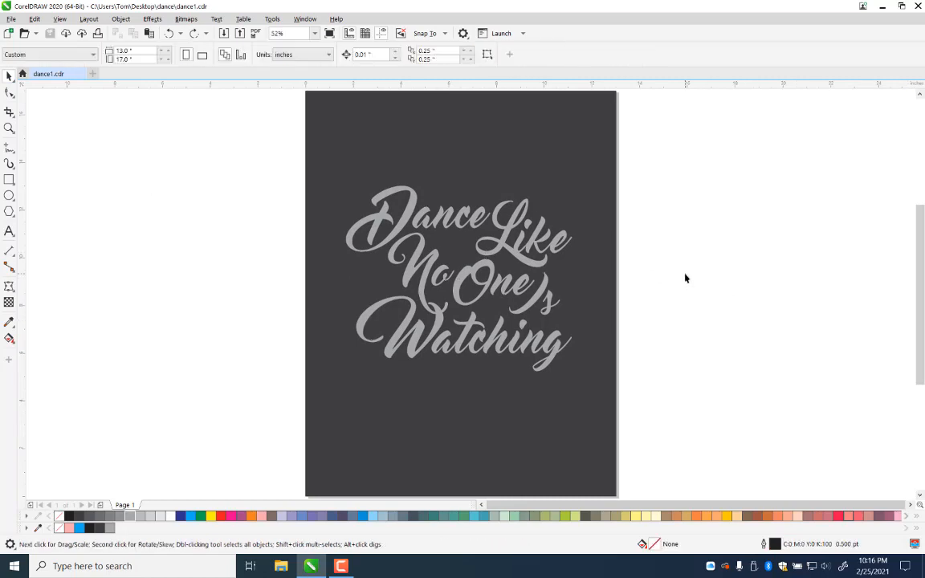
Step: Compare a pasted arched copy of the lettering beside the original on a widened background rectangle, and undo the changes
key(ctrl+v)
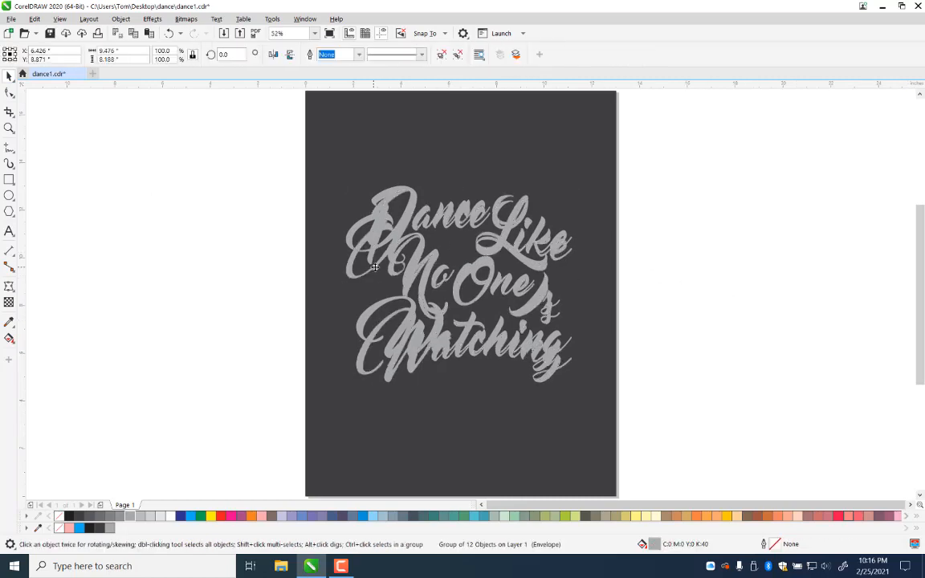
drag(373, 275, 874, 308)
click(606, 297)
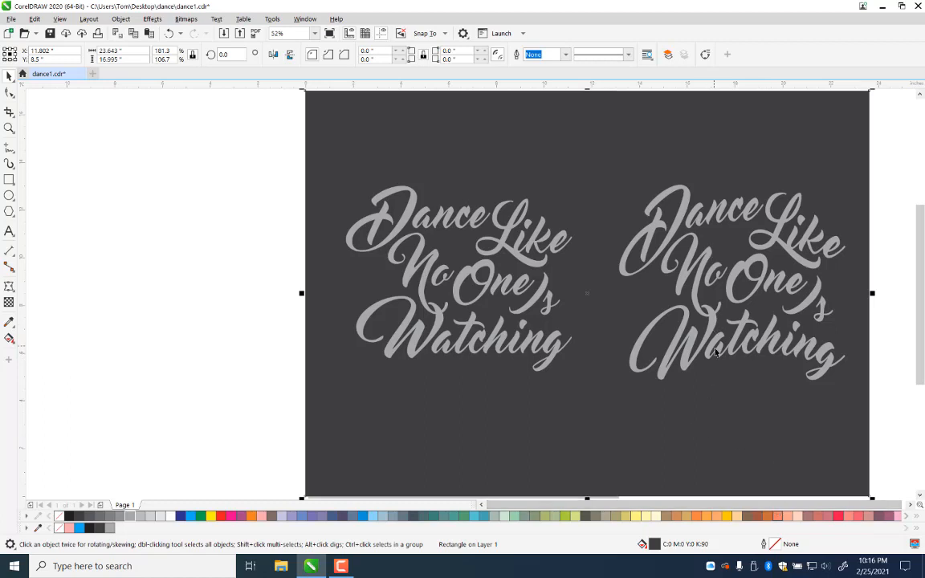
key(ctrl+z)
key(ctrl+z)
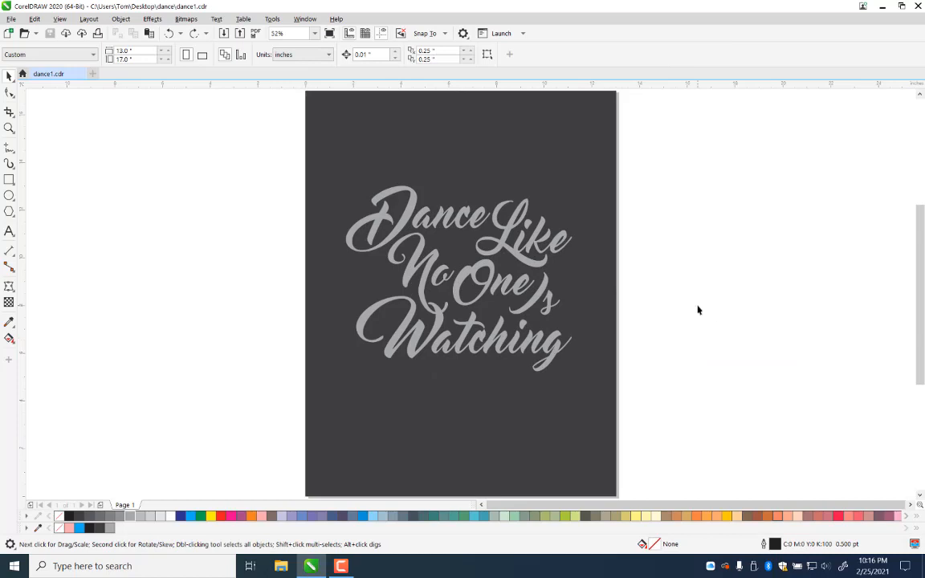
Step: Group the lettering and arch its bottom with a Single Arc envelope, lowering both bottom corners and raising the bottom midpoint
drag(713, 119, 282, 431)
key(ctrl+g)
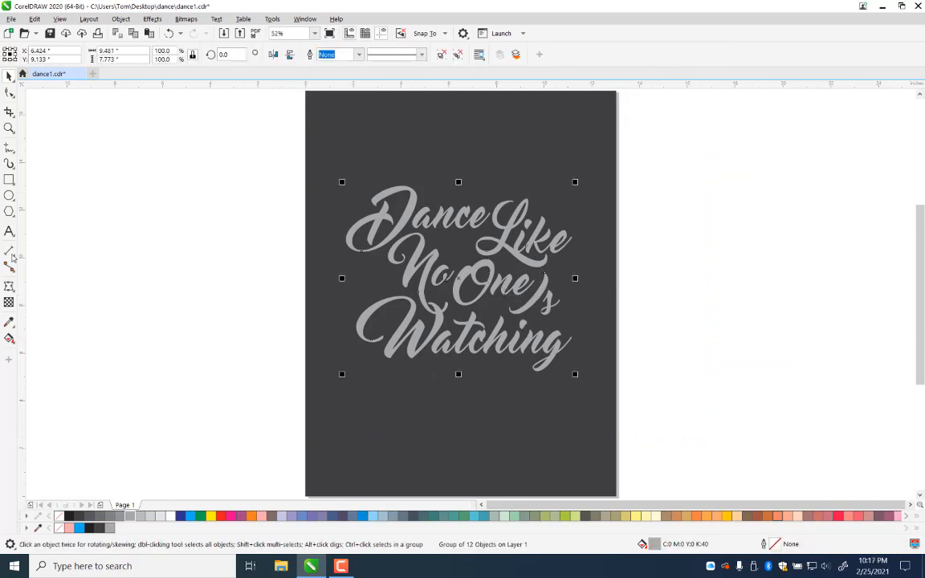
click(9, 287)
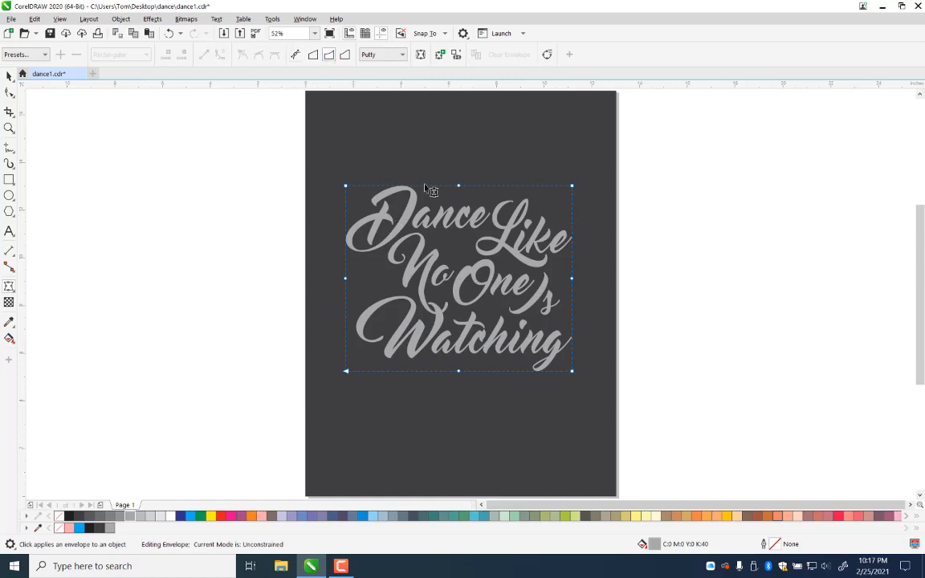
drag(347, 375, 349, 397)
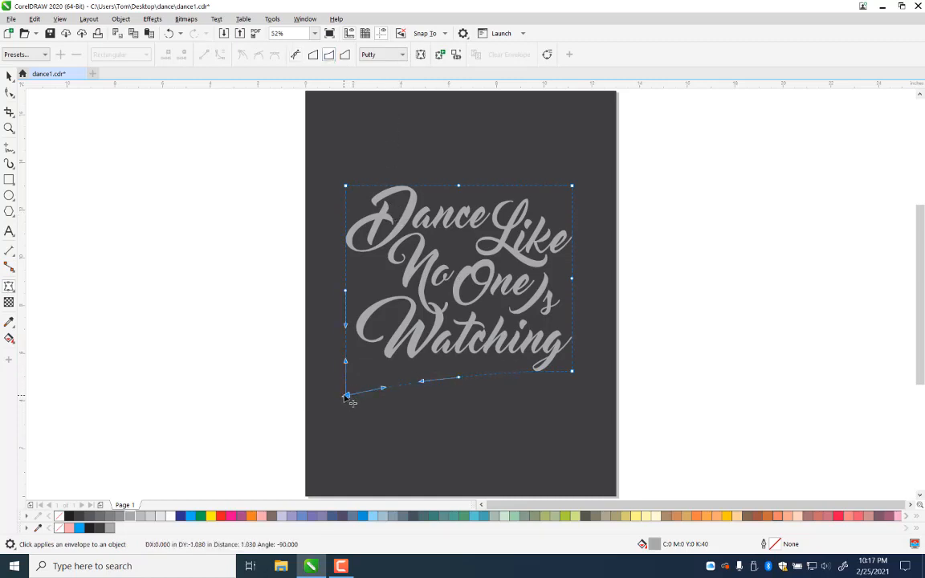
drag(459, 384, 462, 373)
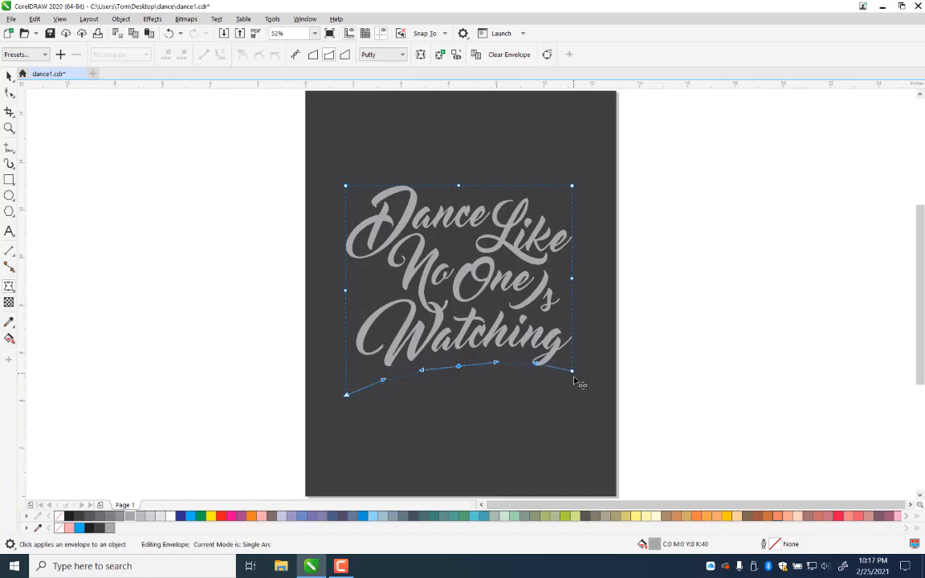
drag(578, 380, 585, 391)
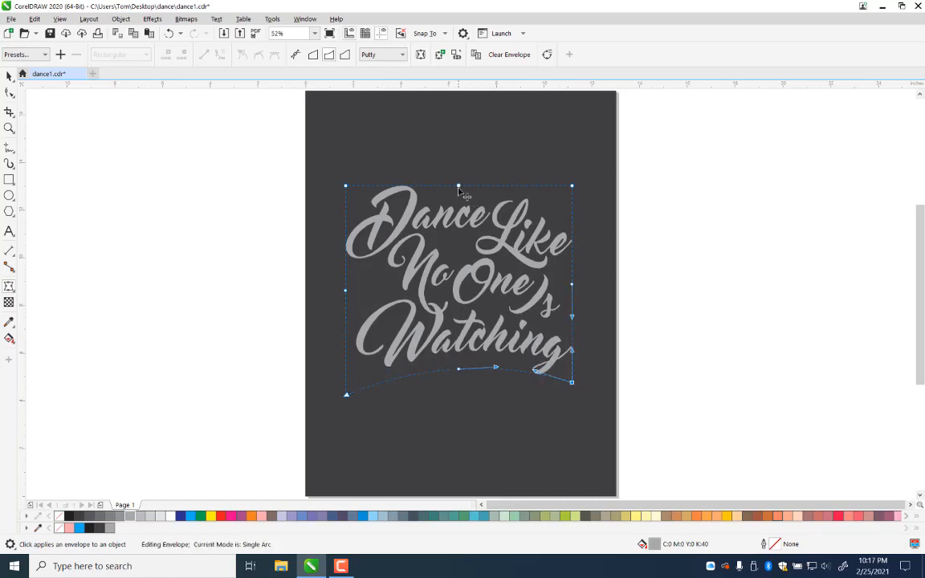
Step: Arch the top of the lettering's envelope by raising the top midpoint and slightly lowering the upper-left corner, and clear the selection
drag(459, 186, 458, 173)
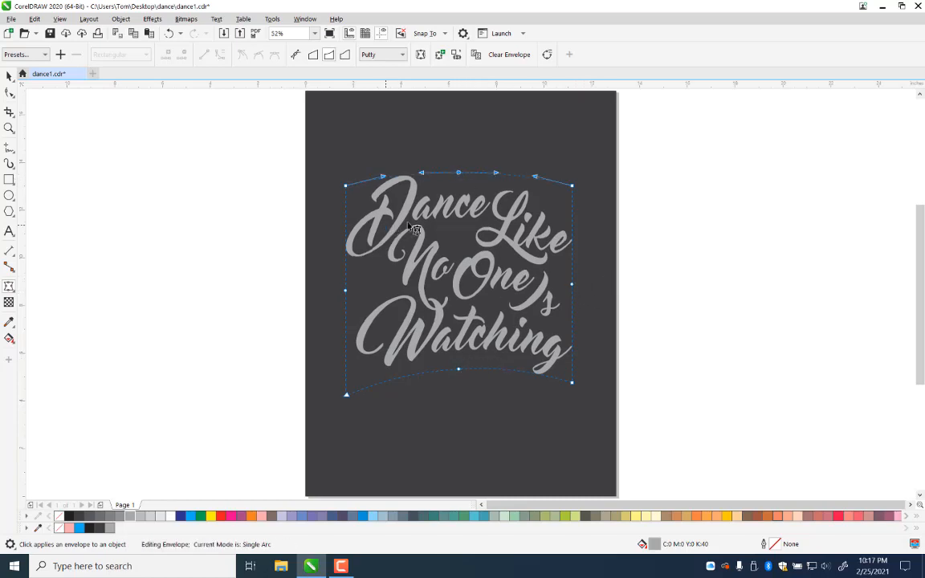
drag(462, 177, 461, 175)
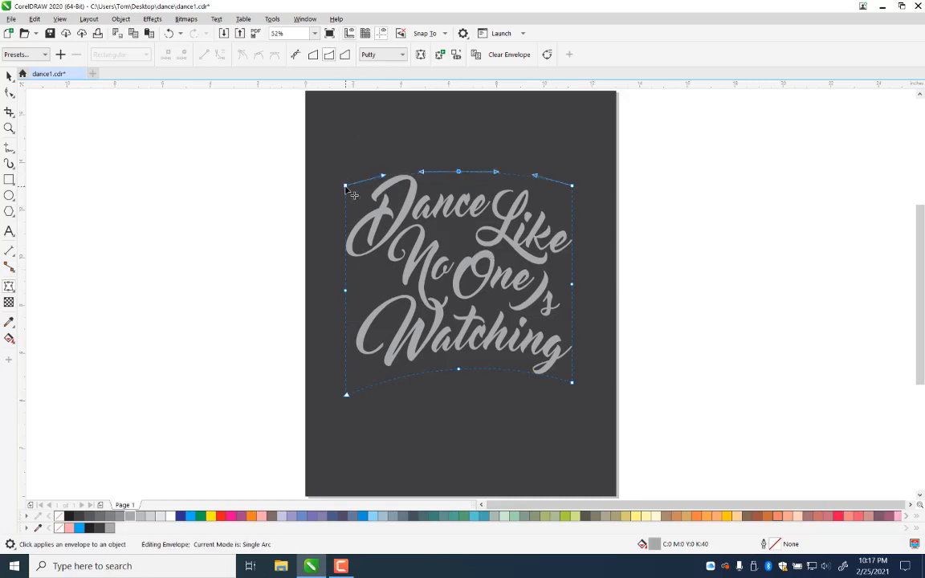
drag(345, 186, 345, 194)
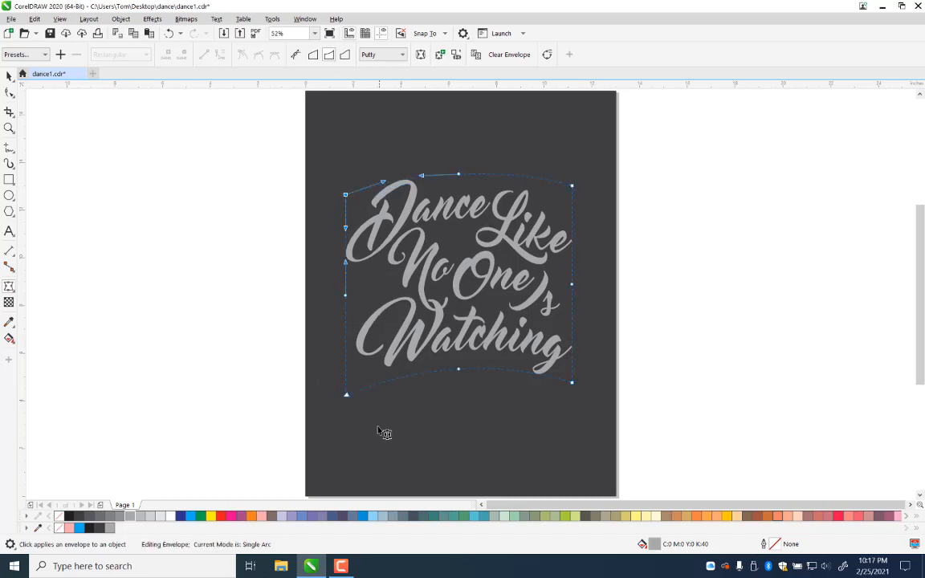
click(9, 74)
click(198, 227)
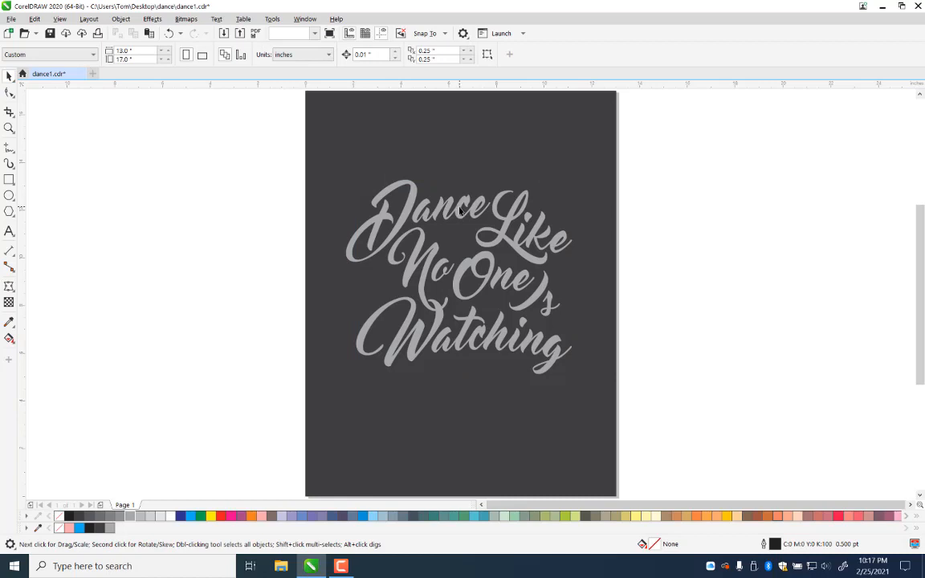
Step: Skew the enveloped lettering horizontally so its top leans slightly to the left
click(460, 210)
click(413, 189)
mouse_move(460, 173)
mouse_down()
mouse_move(440, 155)
mouse_move(444, 170)
mouse_up()
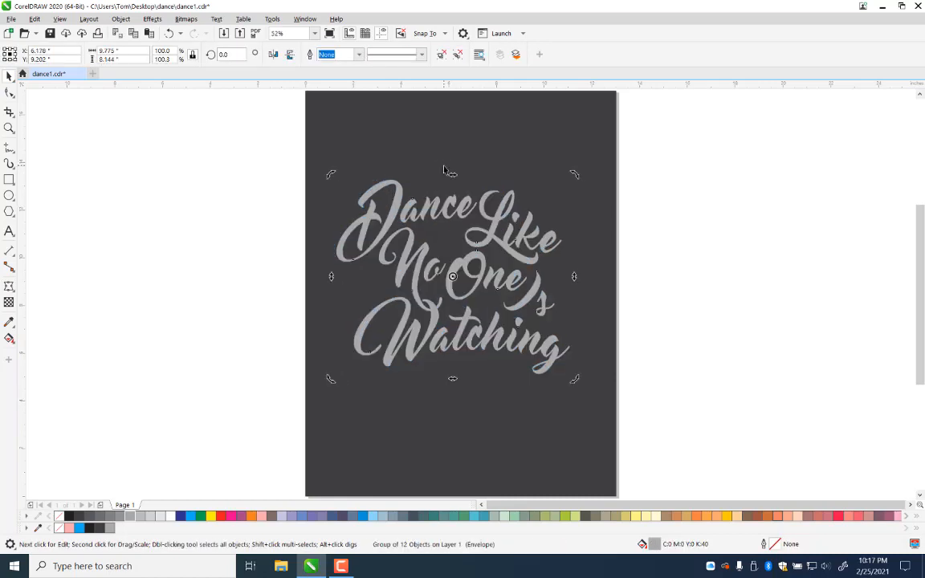
key(ctrl+z)
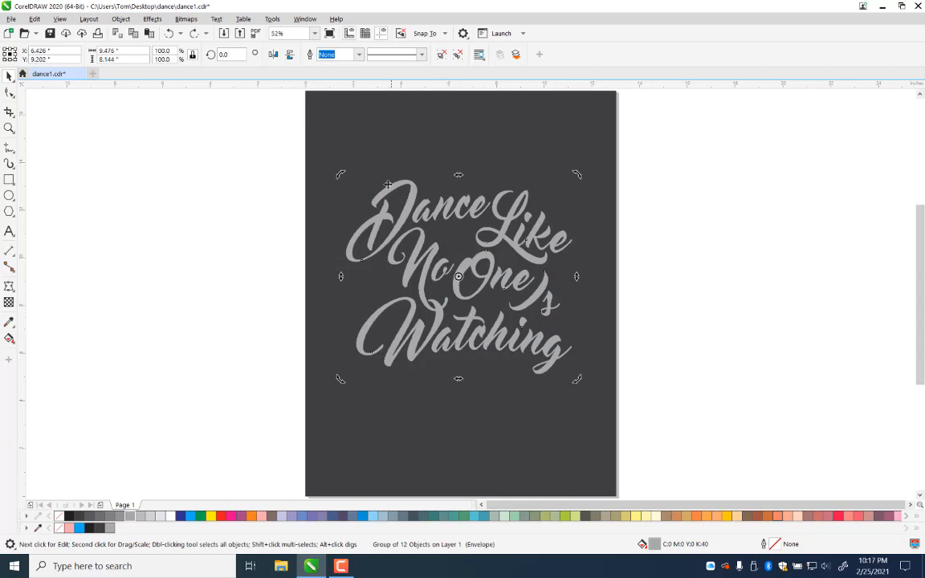
mouse_move(459, 174)
mouse_down()
mouse_move(449, 161)
mouse_move(449, 173)
mouse_up()
click(697, 208)
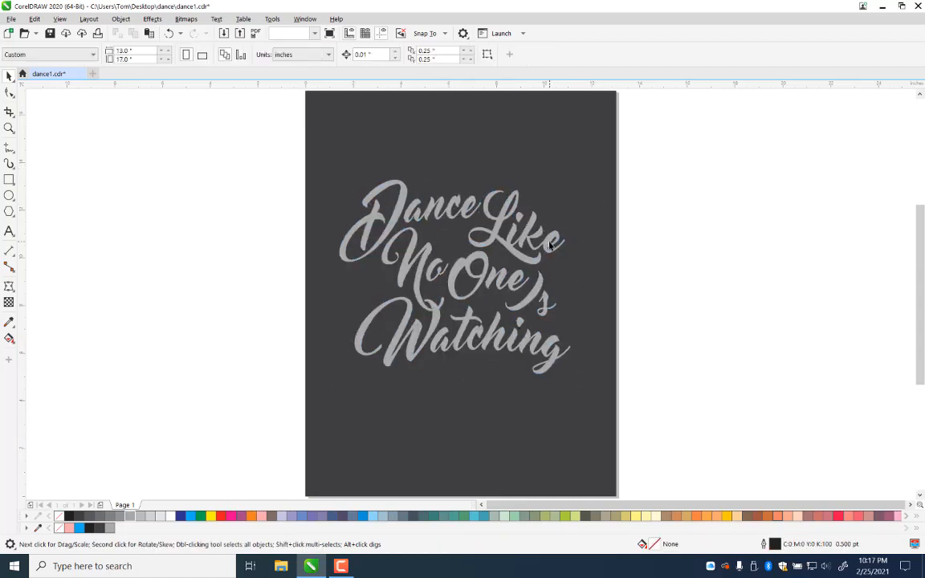
Step: Compress the lettering's height to about 95% and shift it slightly up and right to center it horizontally on the page
click(549, 245)
drag(455, 176, 455, 186)
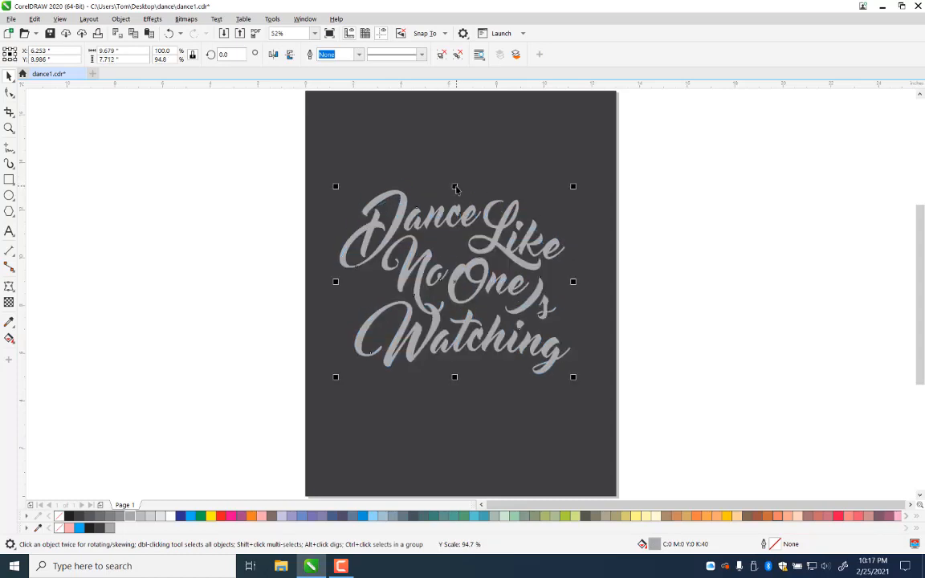
drag(508, 243, 514, 239)
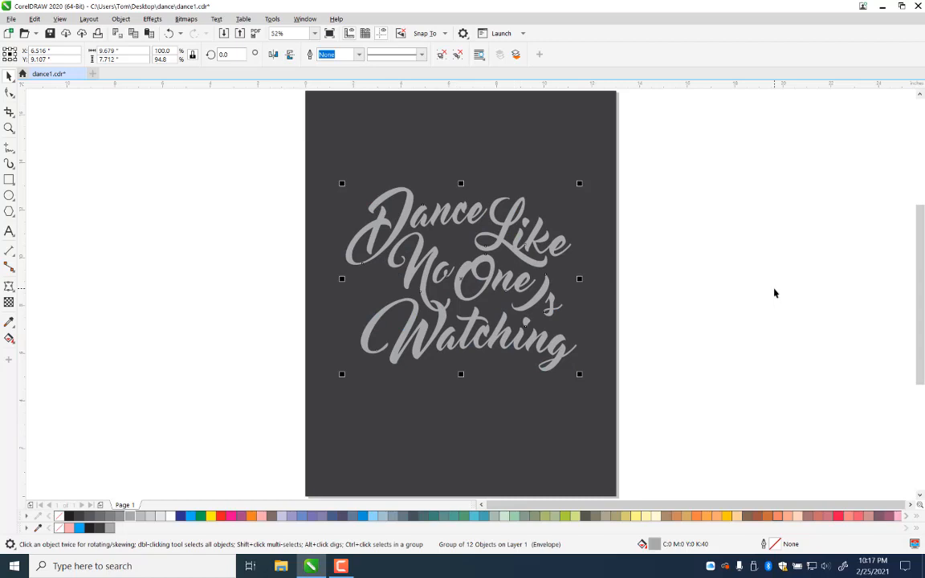
click(773, 290)
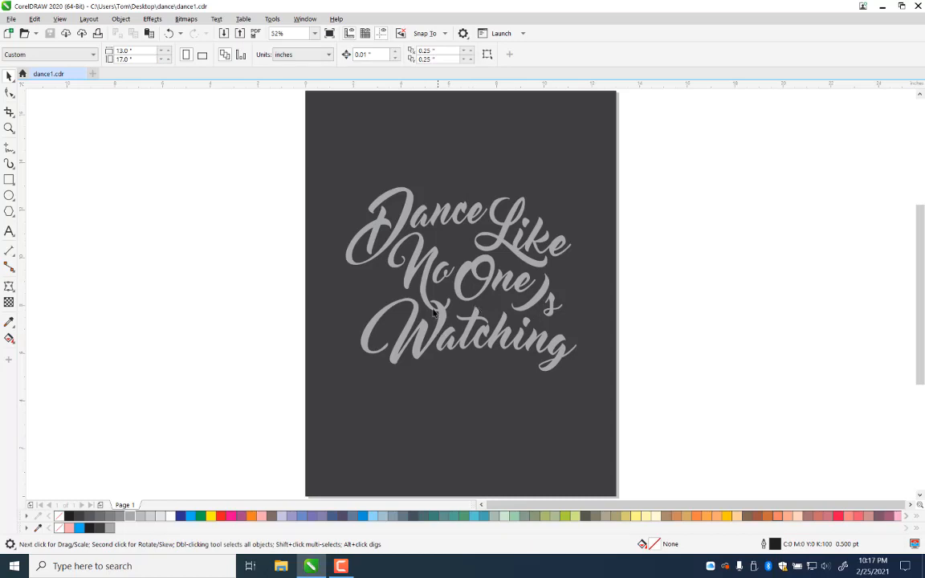
Step: Nudge the "ike" letters of "Like" up about 0.18 inches and right about 0.09 inches, and save the document
ctrl+click(518, 237)
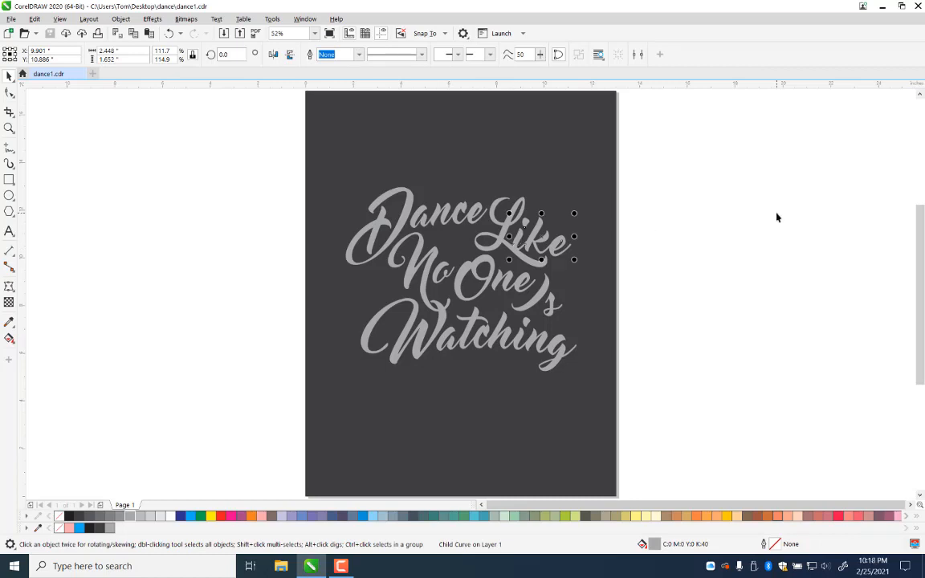
key(Up)
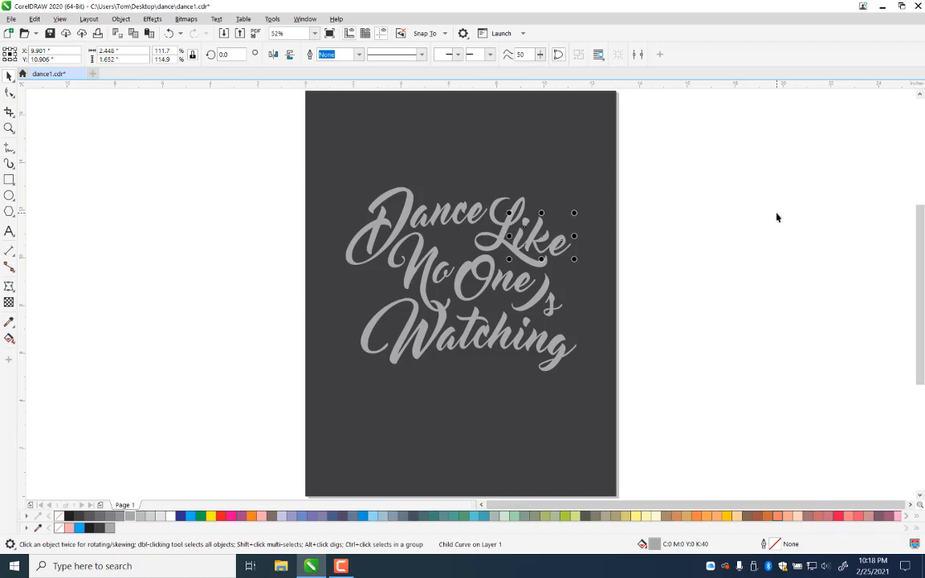
key(Up)
key(Up)
key(Up)
key(Up)
key(Up)
key(Up)
key(Up)
key(Up)
key(Up)
key(Up)
key(Up)
key(Up)
key(Up)
key(Up)
key(Up)
key(Up)
key(Up)
key(Up)
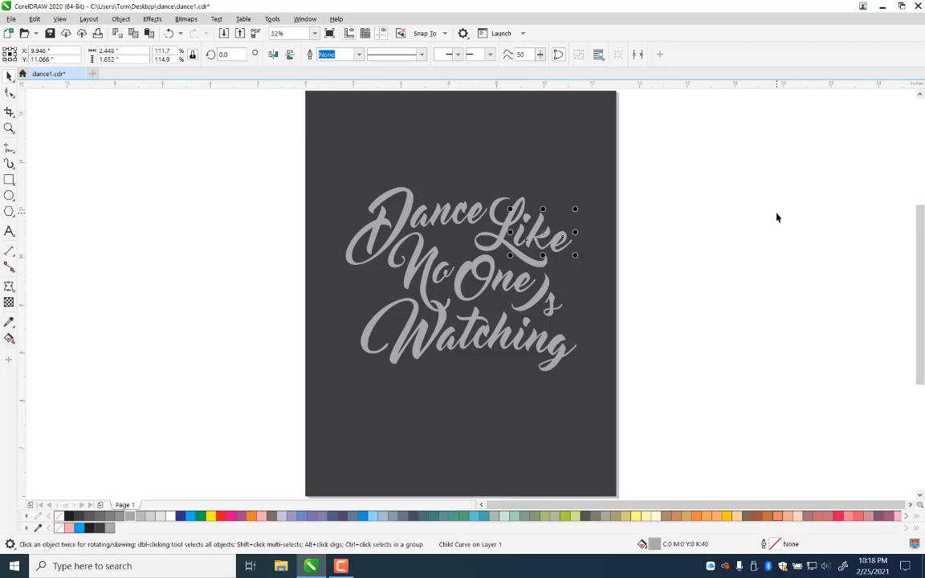
key(Right)
key(Right)
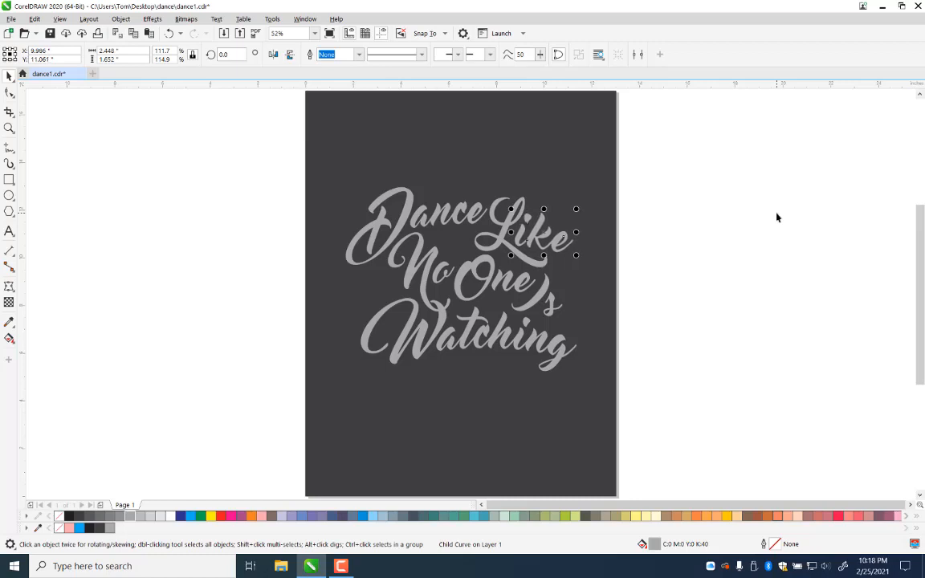
click(605, 316)
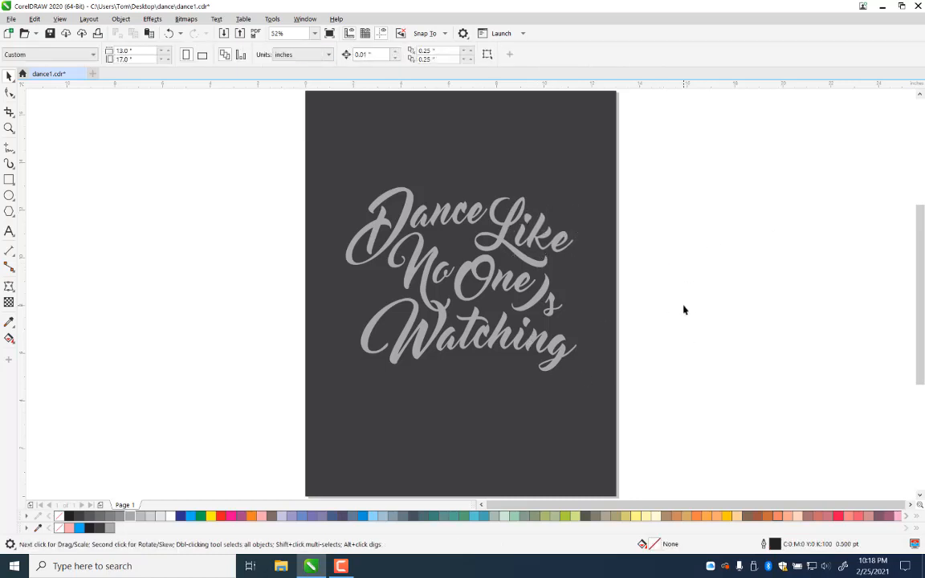
key(ctrl+s)
Step: Draw a freehand swash curve about 2.7 by 1.5 inches off the upper left of the "D" and give it a 40% black outline
click(8, 128)
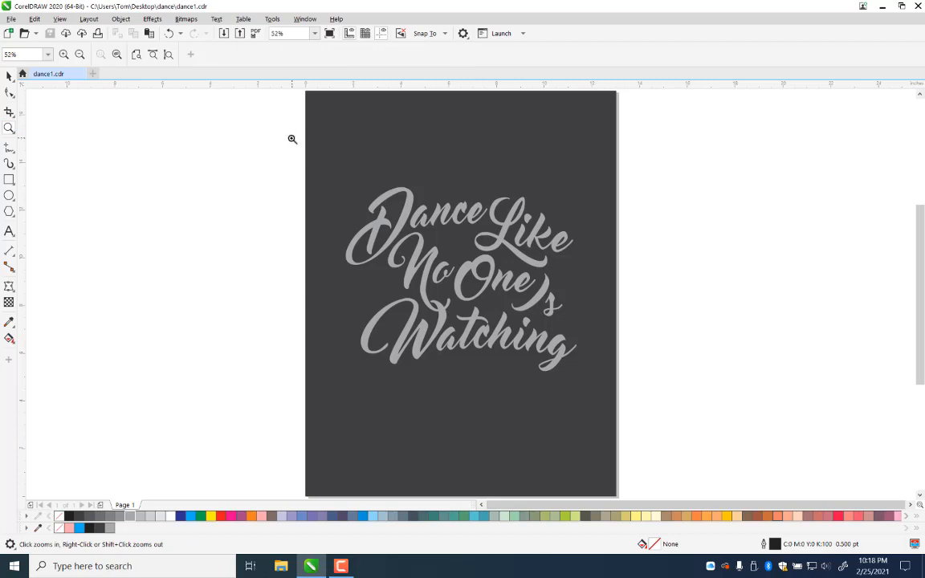
drag(292, 139, 641, 399)
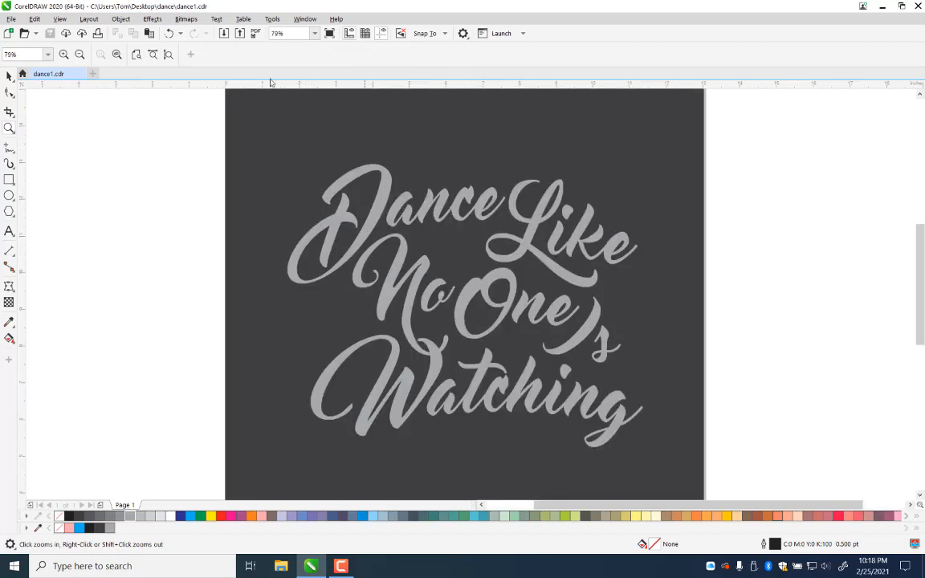
click(9, 148)
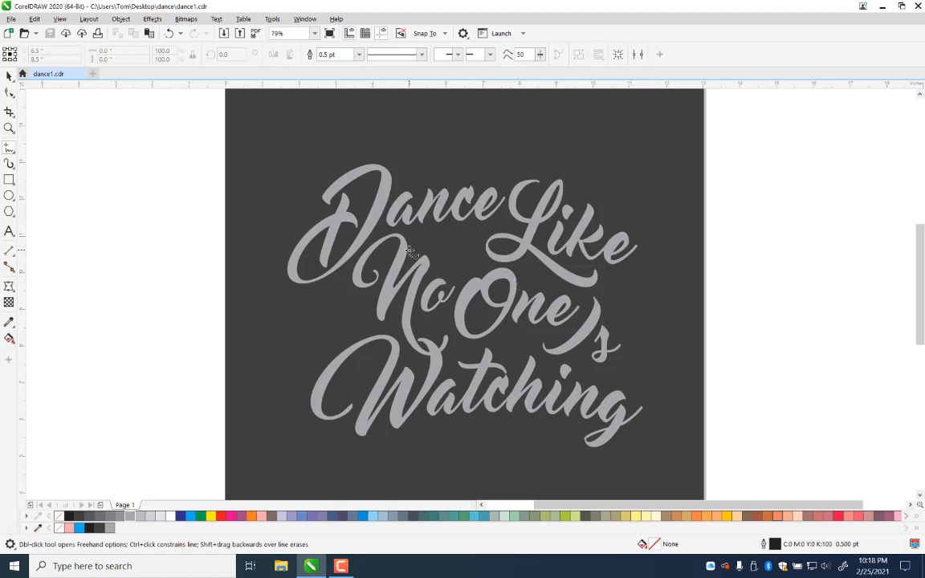
click(9, 126)
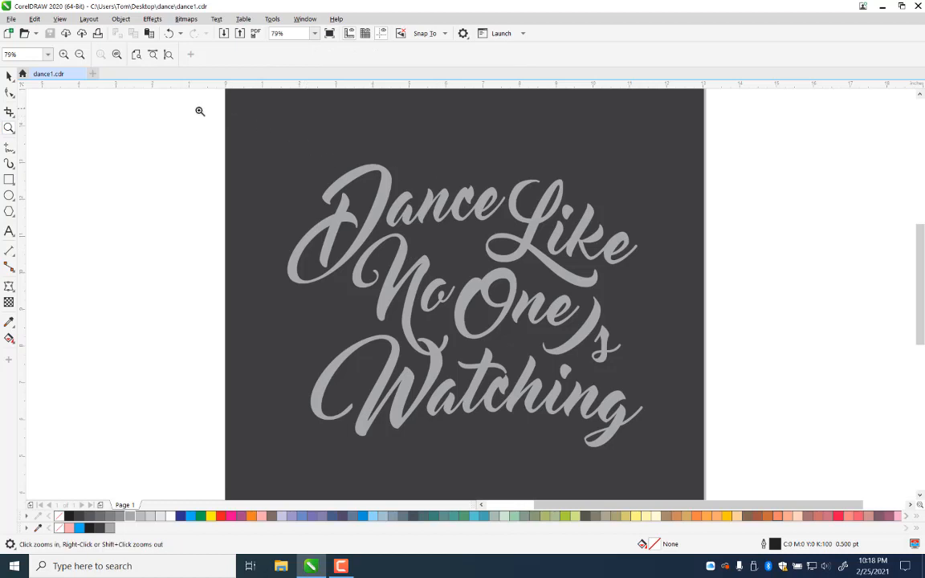
drag(200, 110, 731, 460)
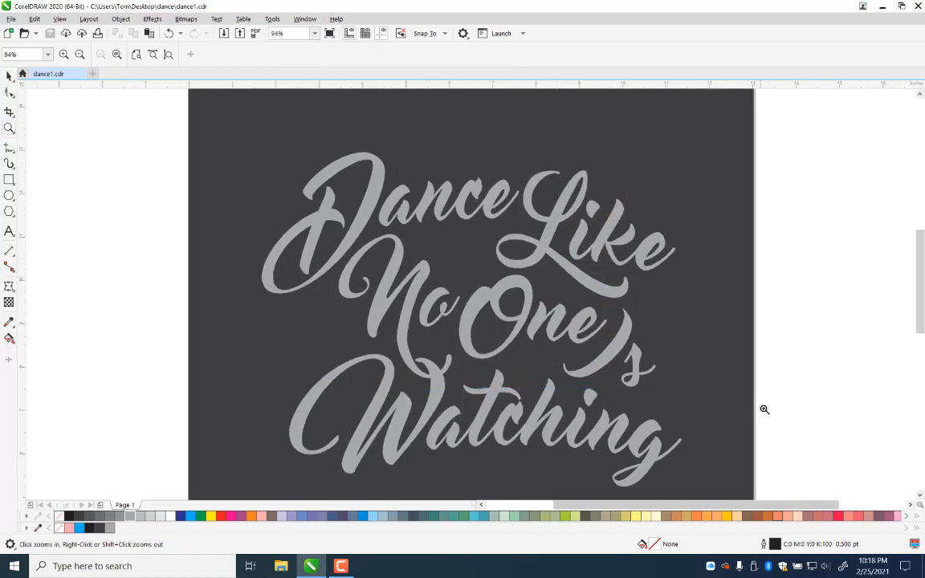
click(9, 148)
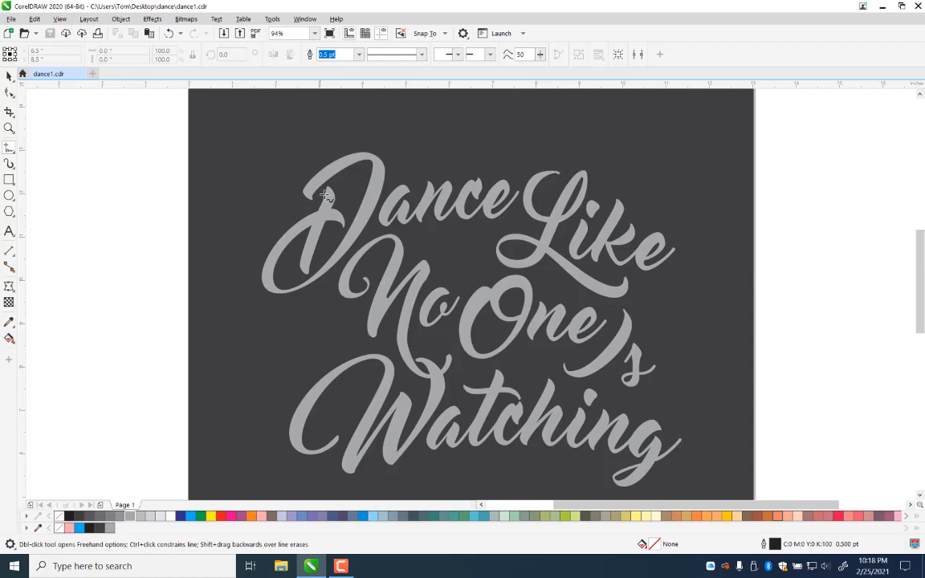
mouse_move(304, 190)
mouse_down()
mouse_move(318, 199)
mouse_move(333, 171)
mouse_move(299, 162)
mouse_move(283, 172)
mouse_move(265, 221)
mouse_move(218, 215)
mouse_up()
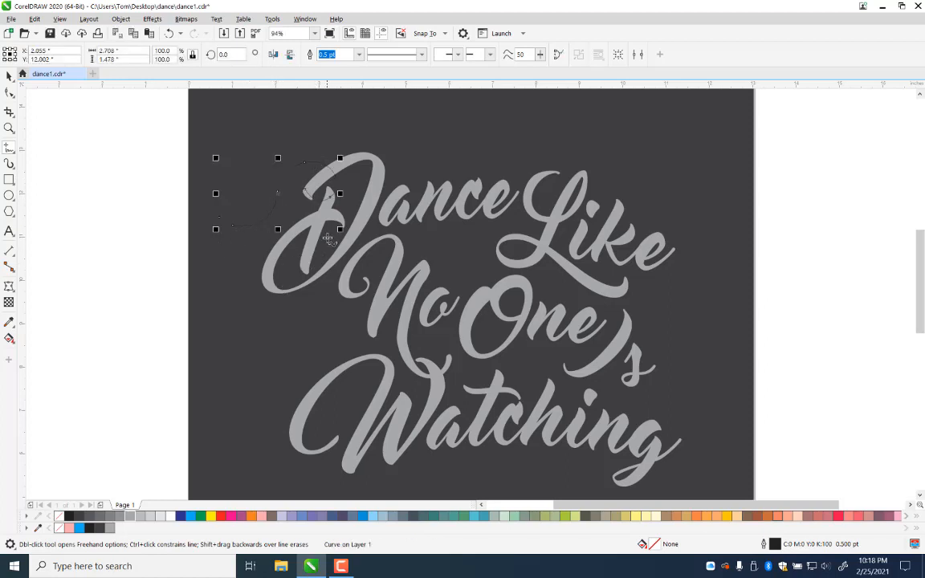
right_click(129, 516)
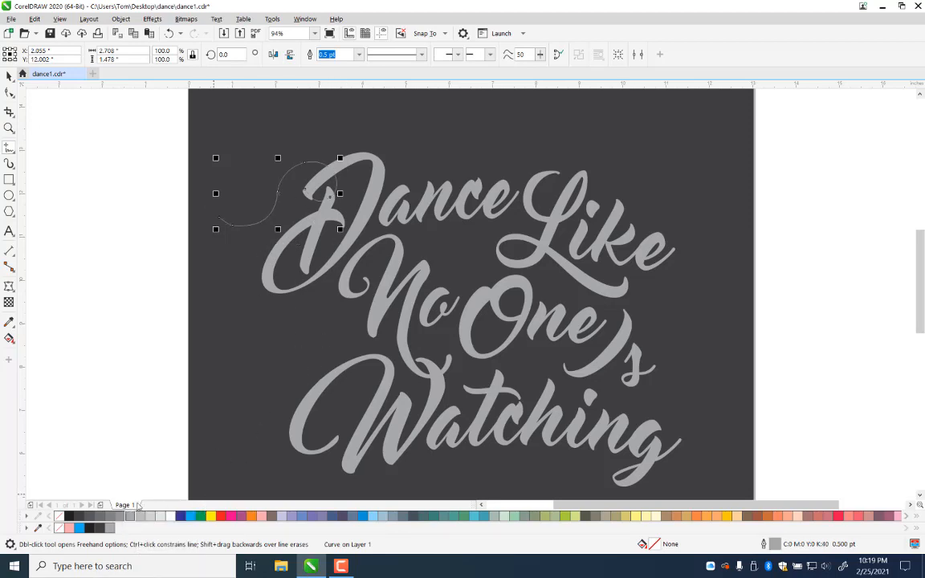
Step: Set the document's default outline colour for graphic objects to 40% black with nothing selected
click(8, 75)
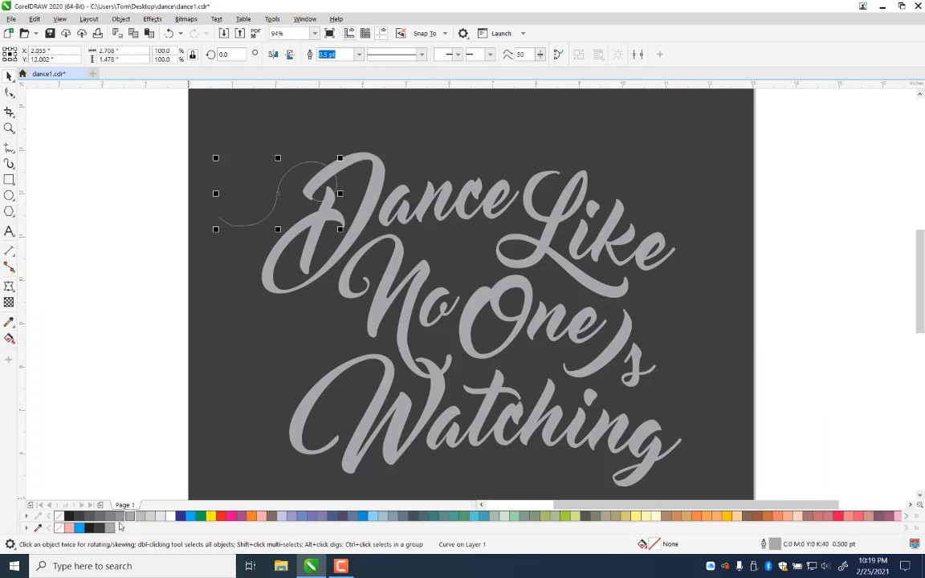
click(138, 385)
click(130, 517)
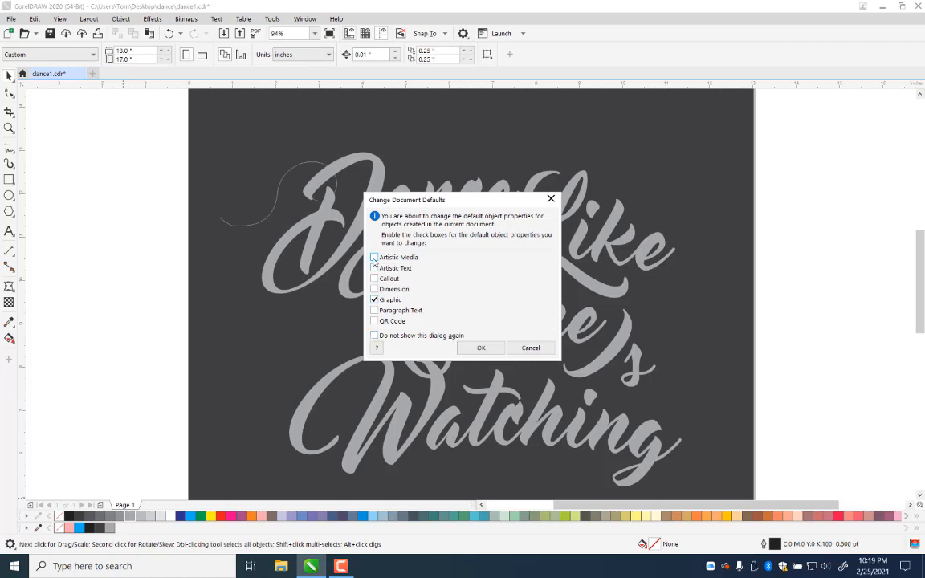
click(481, 348)
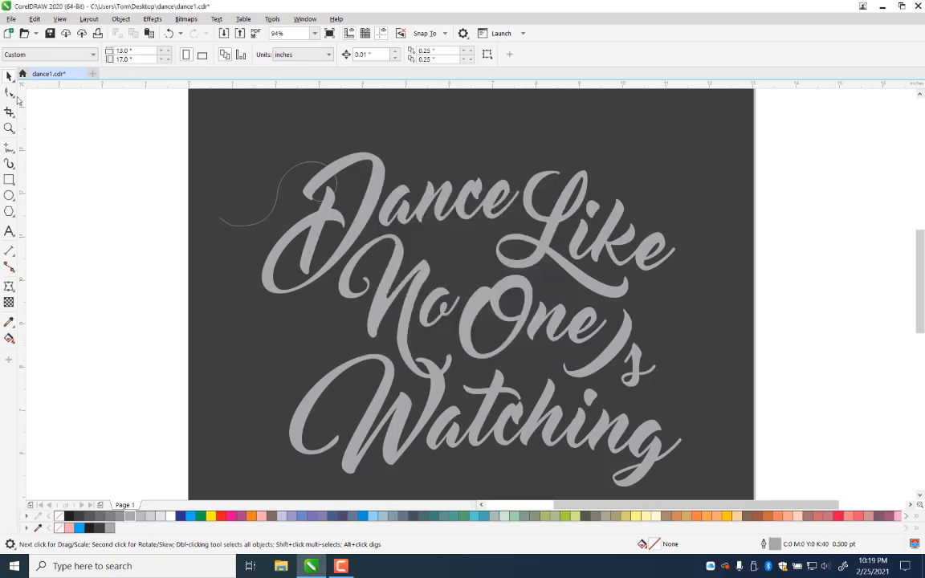
Step: Draw two freehand swirls crossing above "No" and a looped flourish about 3.93 in wide and 0.89 in high above "Dance"
click(9, 148)
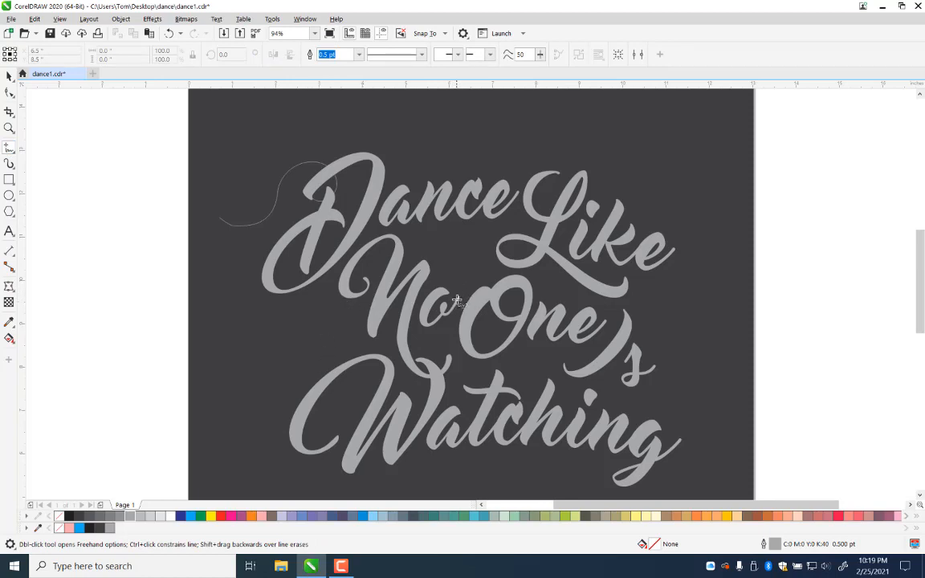
mouse_move(458, 301)
mouse_down()
mouse_move(446, 268)
mouse_move(442, 277)
mouse_move(448, 286)
mouse_move(461, 276)
mouse_move(455, 237)
mouse_move(414, 239)
mouse_up()
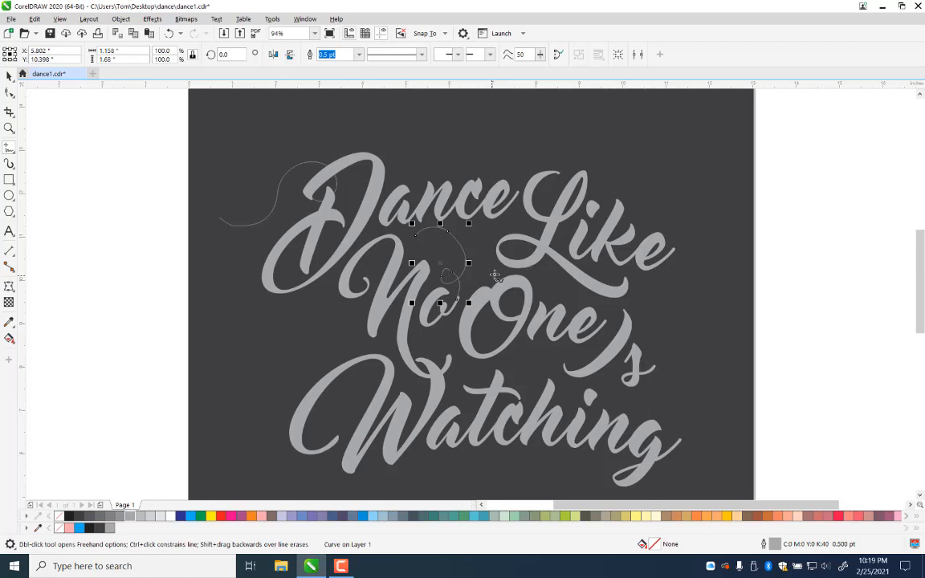
drag(500, 270, 465, 230)
key(ctrl+z)
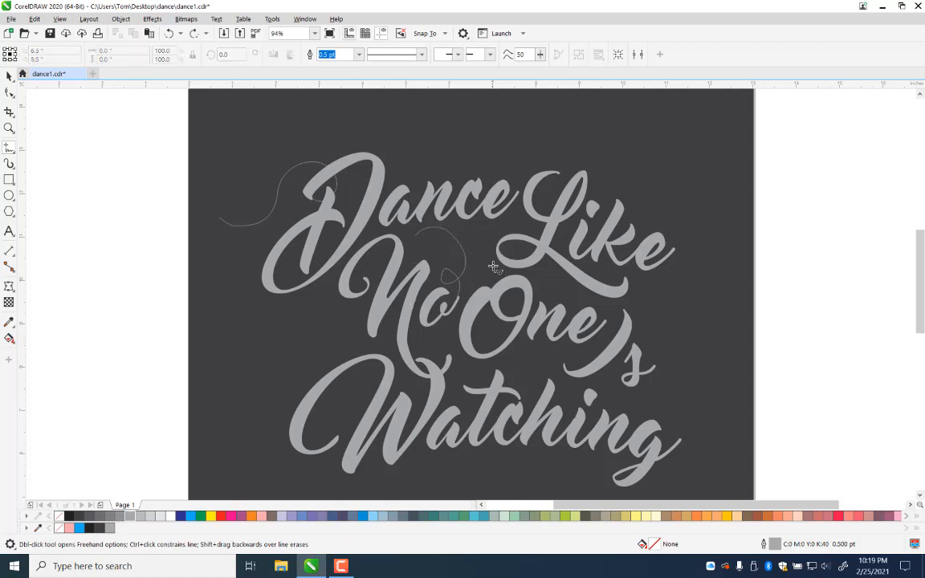
mouse_move(493, 266)
mouse_down()
mouse_move(468, 262)
mouse_move(455, 232)
mouse_move(479, 230)
mouse_move(471, 238)
mouse_up()
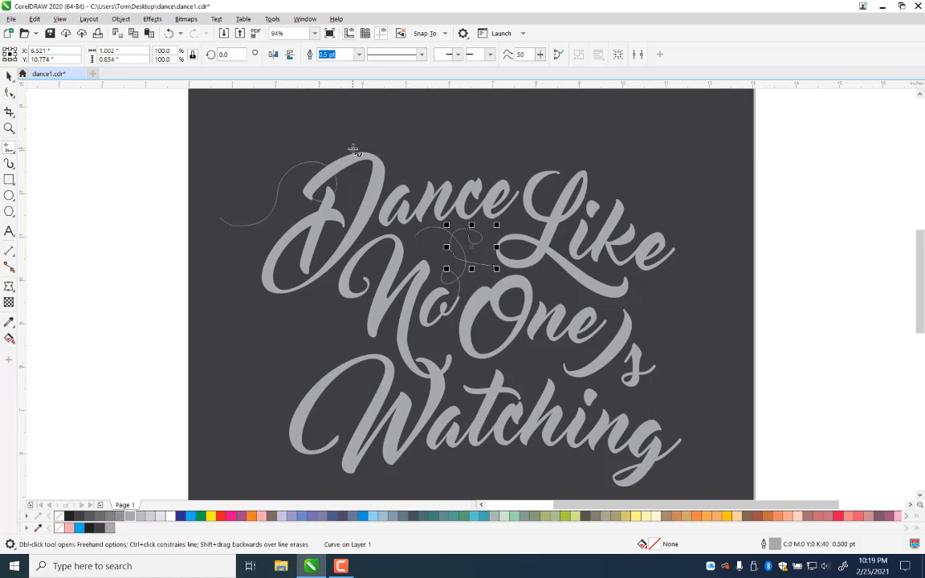
mouse_move(352, 145)
mouse_down()
mouse_move(399, 174)
mouse_move(421, 171)
mouse_move(438, 152)
mouse_move(430, 138)
mouse_move(413, 140)
mouse_move(411, 163)
mouse_move(459, 166)
mouse_move(486, 153)
mouse_move(526, 170)
mouse_up()
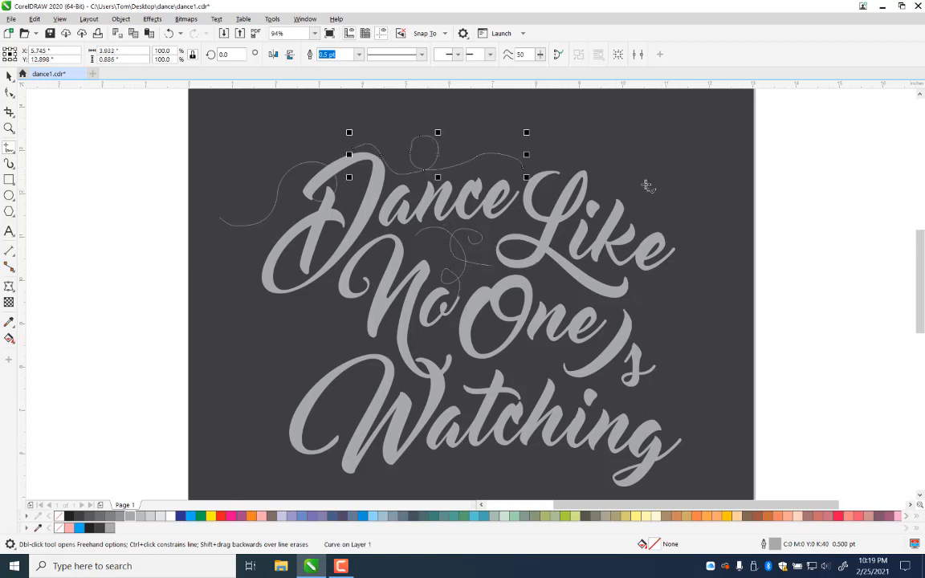
Step: Draw a closed five-sided straight-line shape about 0.68 by 1.0 in around the dot of the "i" in "Like"
click(603, 188)
click(585, 202)
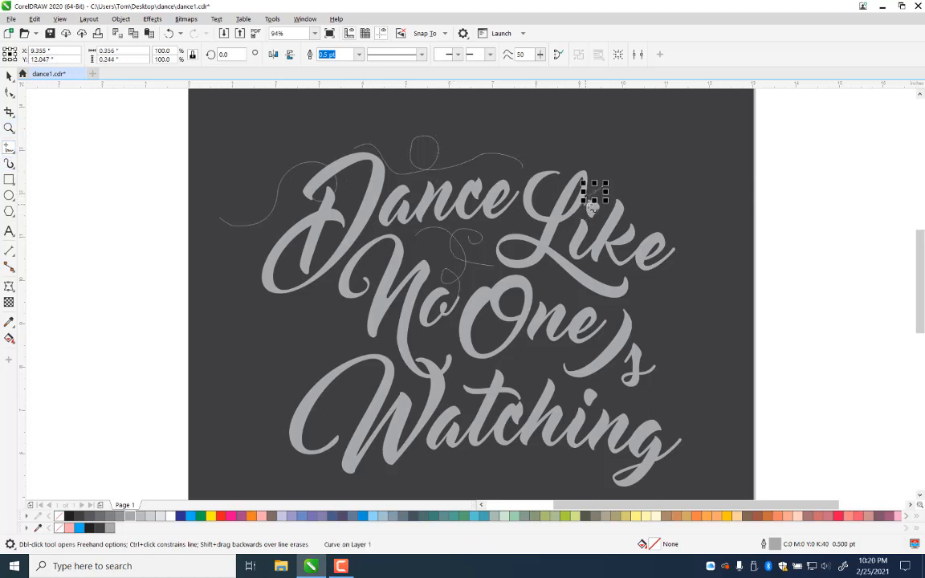
double_click(582, 212)
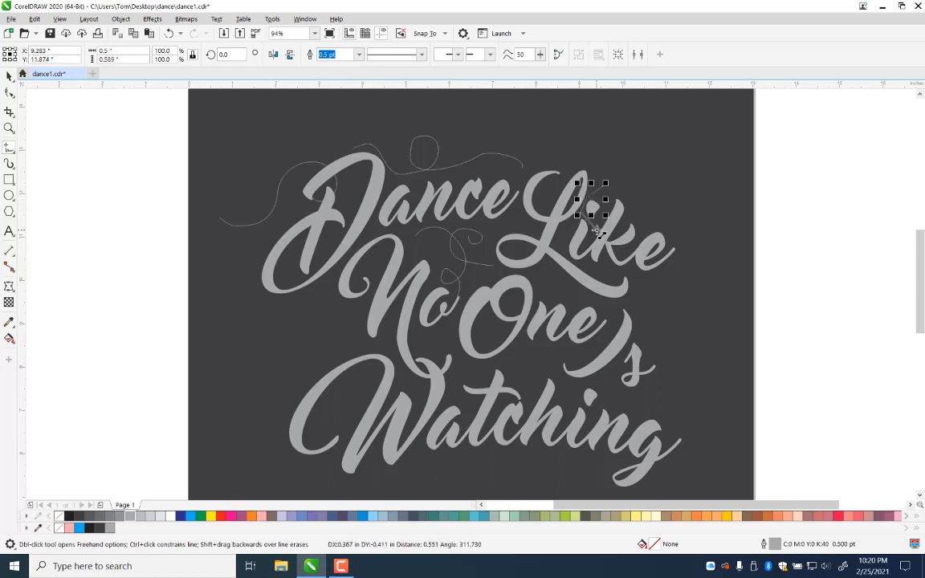
double_click(596, 231)
double_click(611, 196)
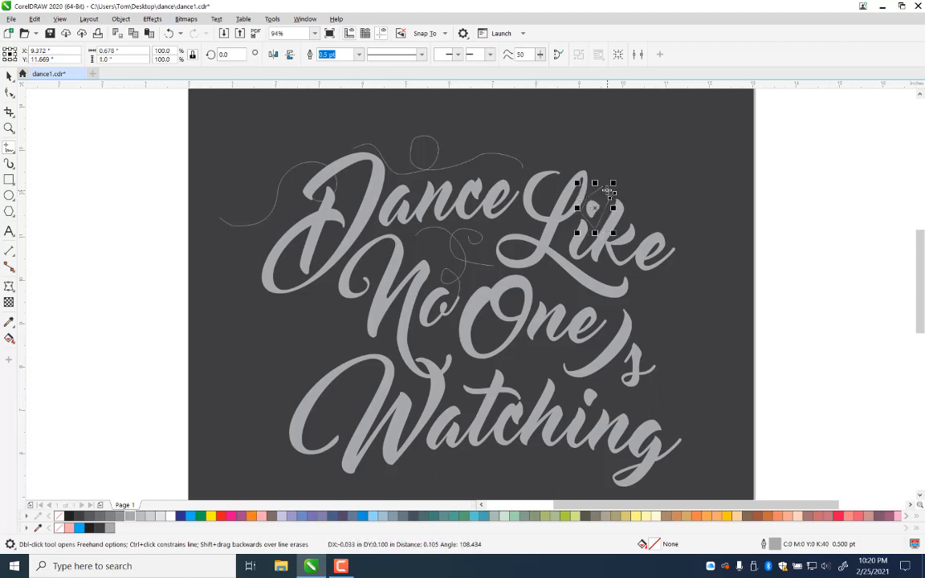
click(604, 186)
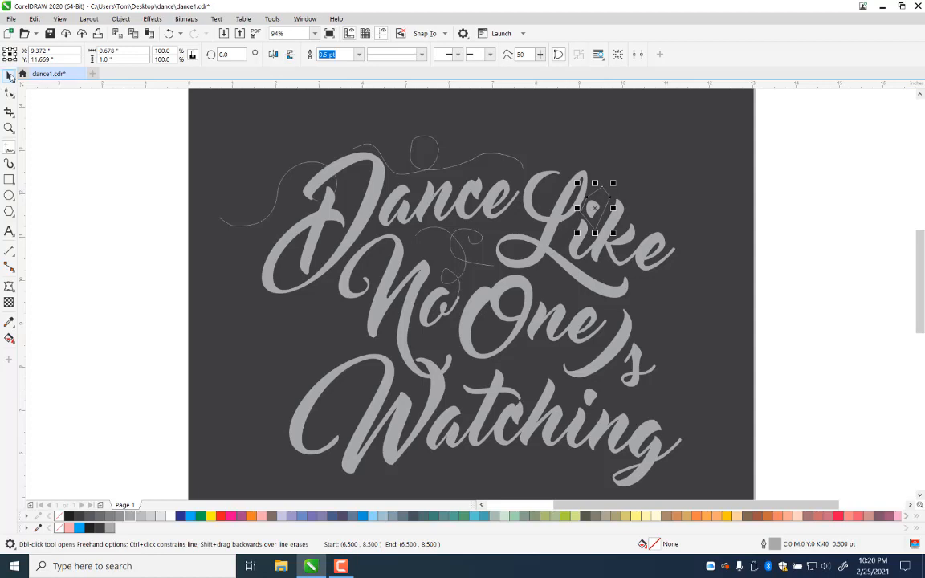
Step: Try trimming the dot of the "i" in "Like" with the polygon and deleting the polygon, and undo both
click(9, 76)
shift+click(596, 231)
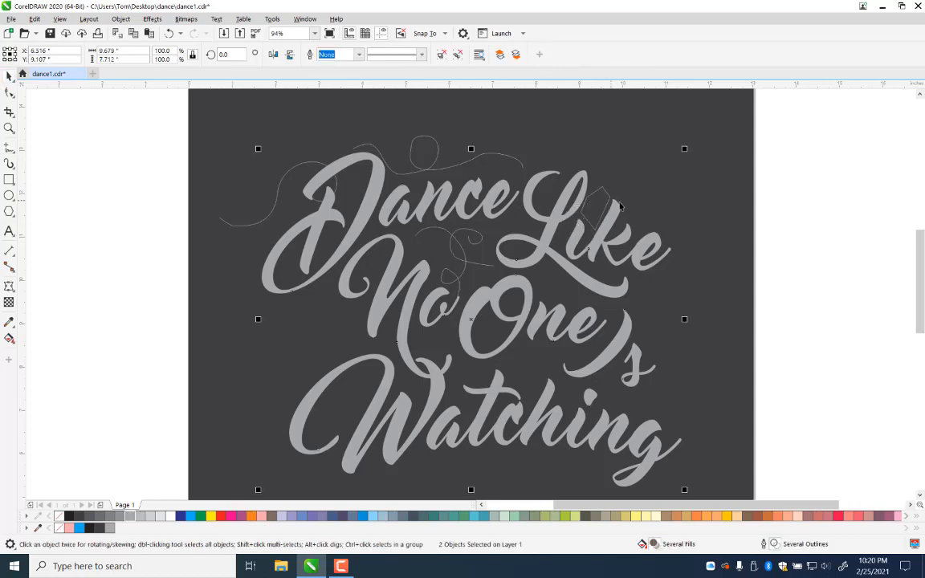
click(607, 195)
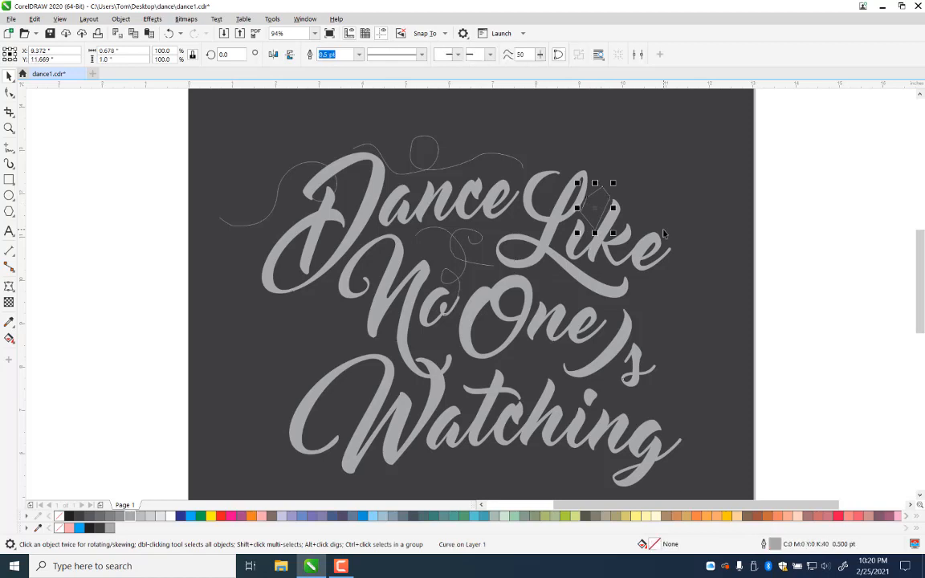
key(F12)
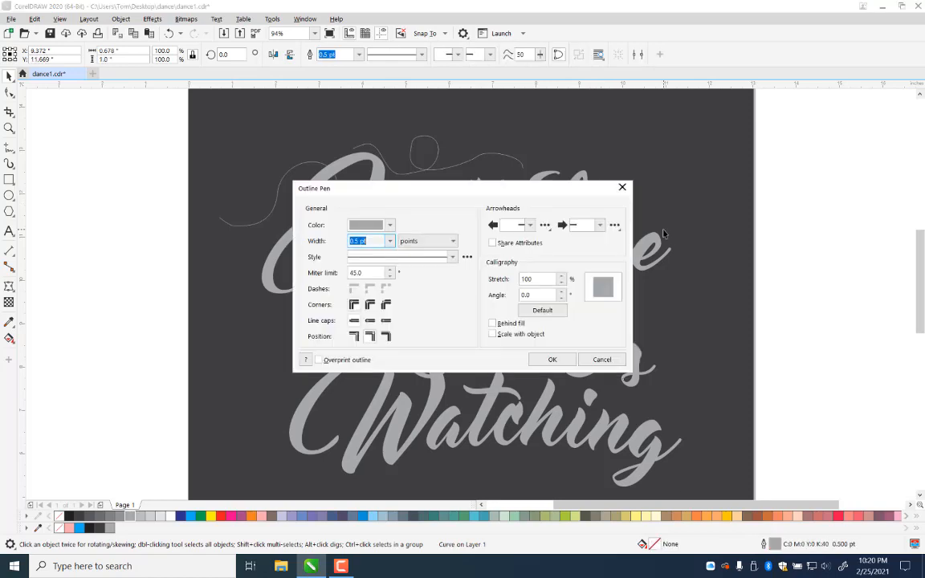
click(602, 359)
key(Escape)
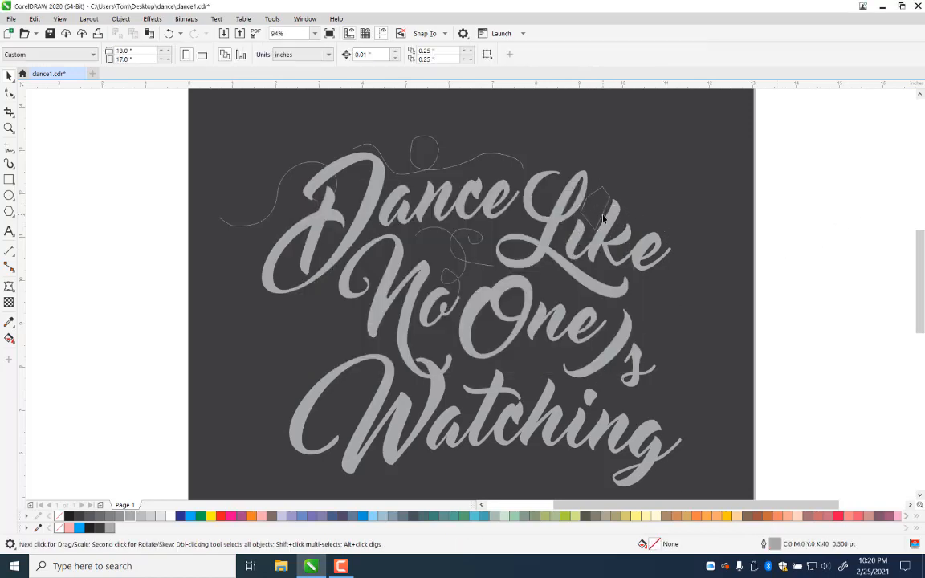
click(603, 217)
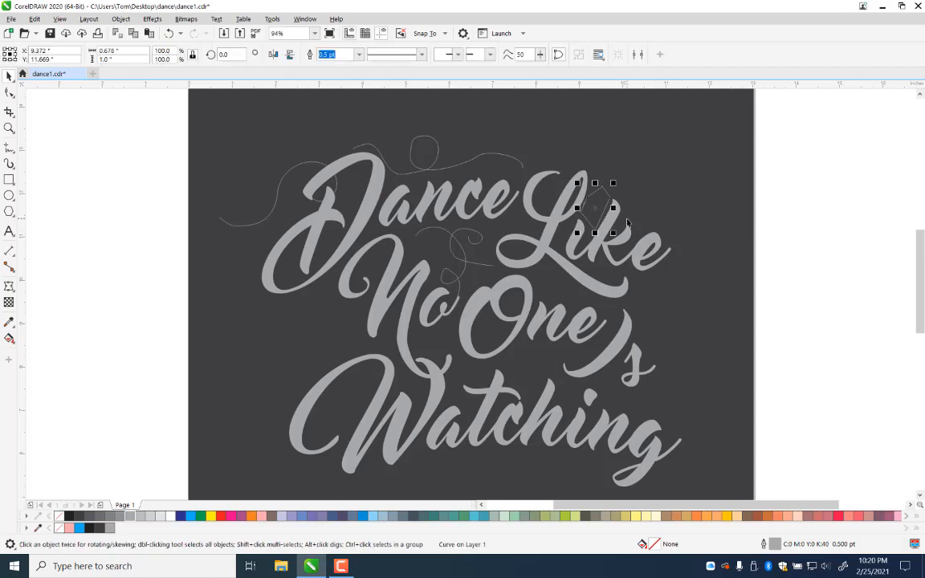
key(Delete)
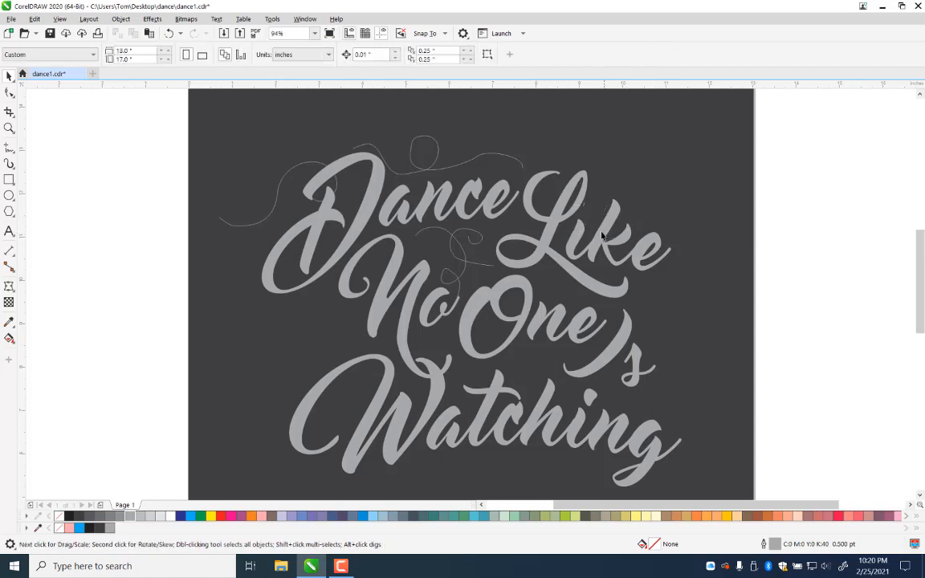
key(ctrl+z)
key(ctrl+z)
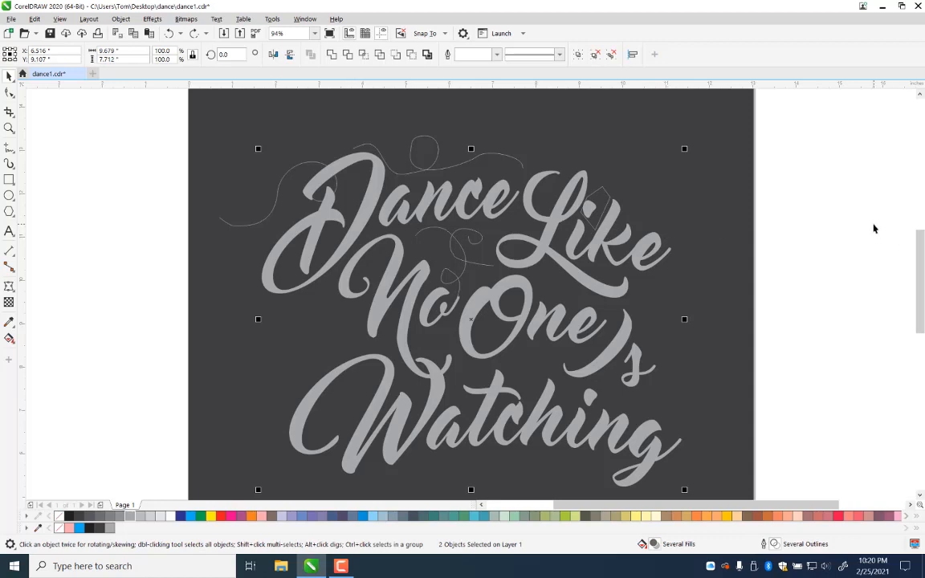
Step: Shift the polygon slightly up and to the left around the "i" dot, to about X 9.351, Y 11.682 in
click(875, 228)
click(598, 207)
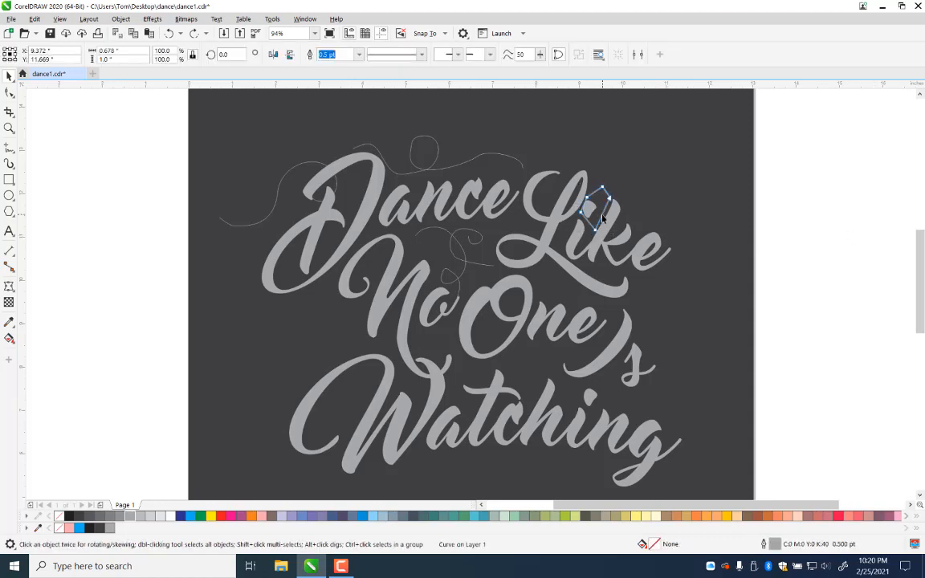
key(F10)
click(9, 128)
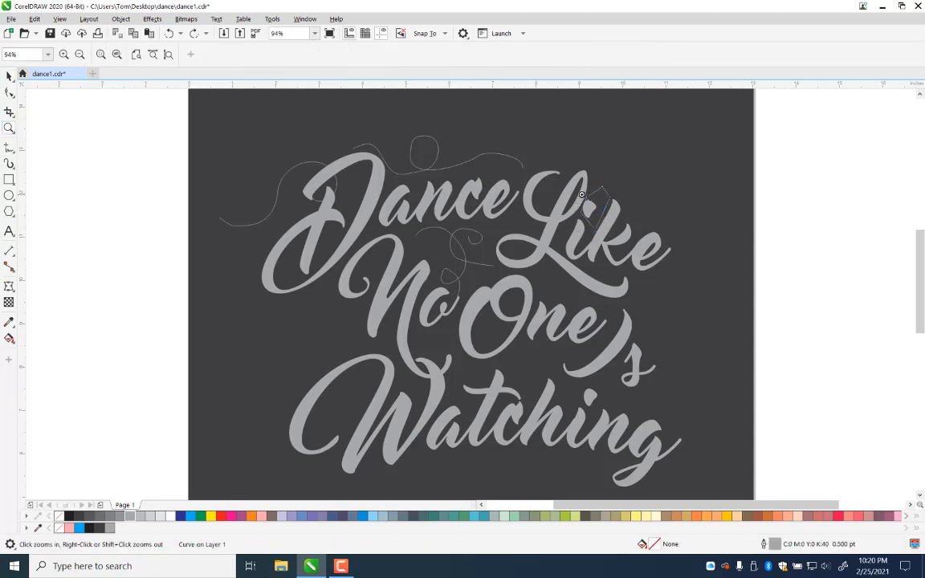
drag(492, 145, 691, 257)
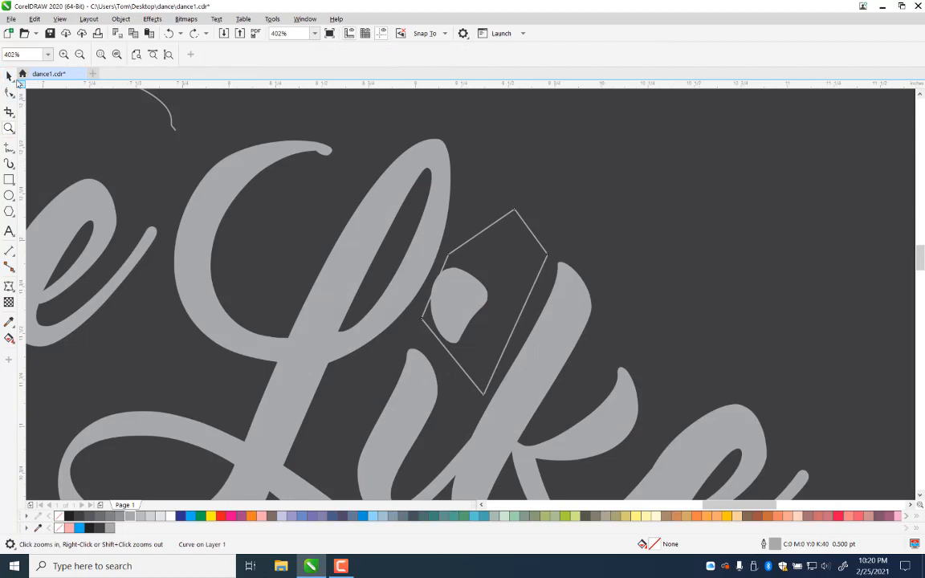
click(9, 75)
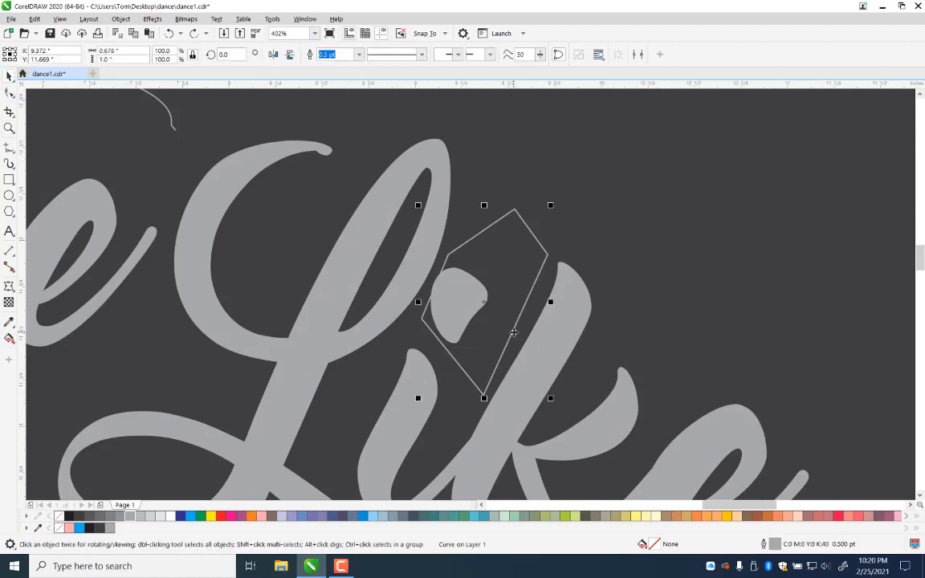
drag(513, 332, 509, 329)
Step: Ungroup the enveloped lettering and group its 12 objects again as a plain group
click(550, 337)
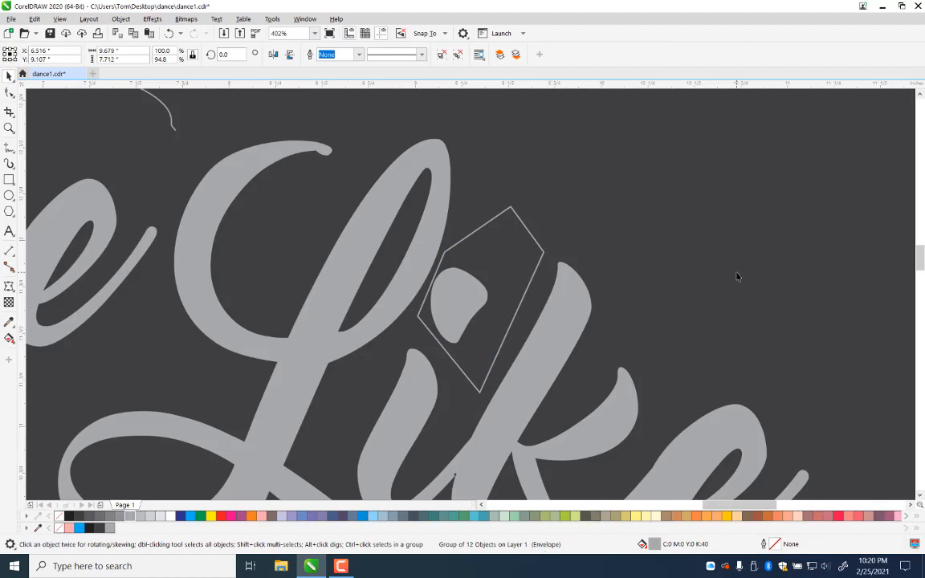
key(ctrl+u)
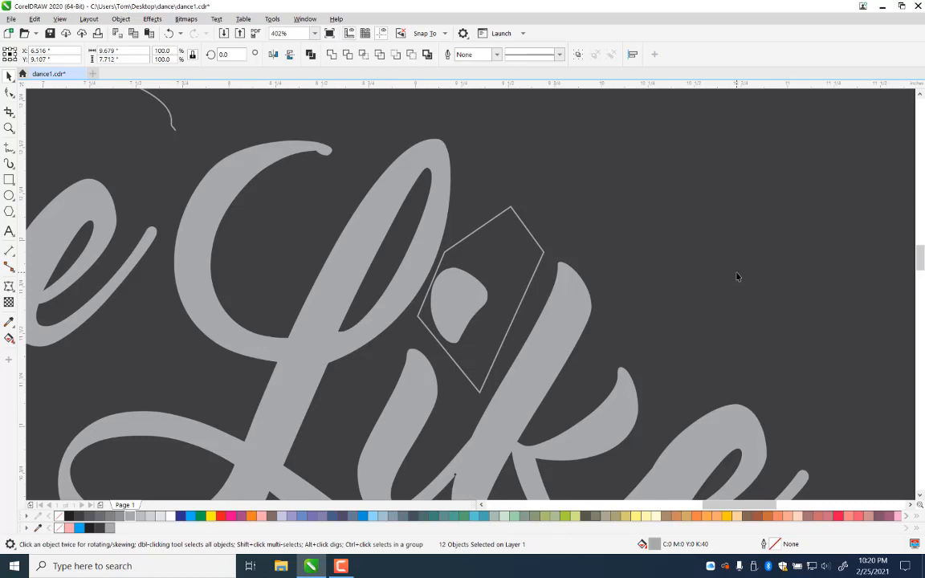
key(ctrl+g)
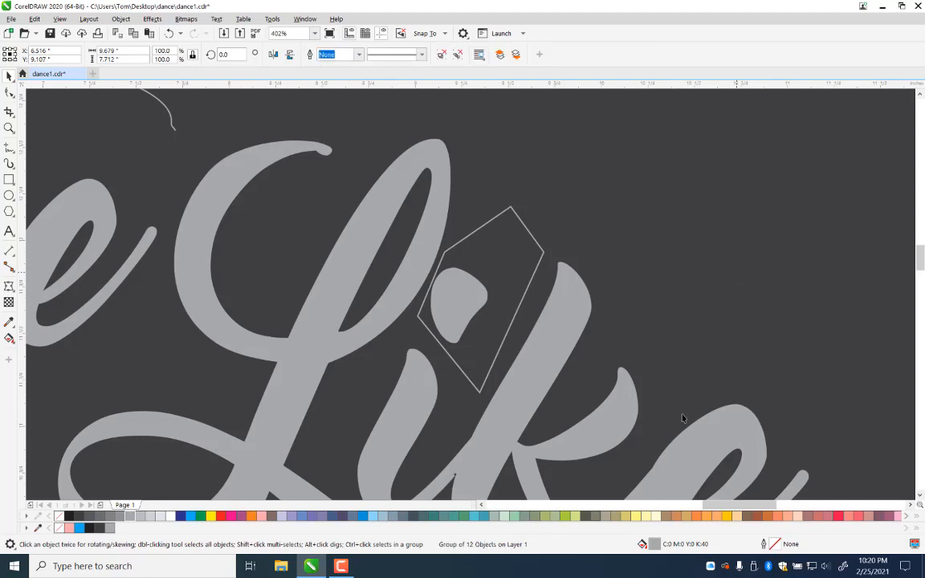
Step: Trim the dot of the "i" in "Like" out of the lettering group with the polygon and delete the polygon
click(548, 316)
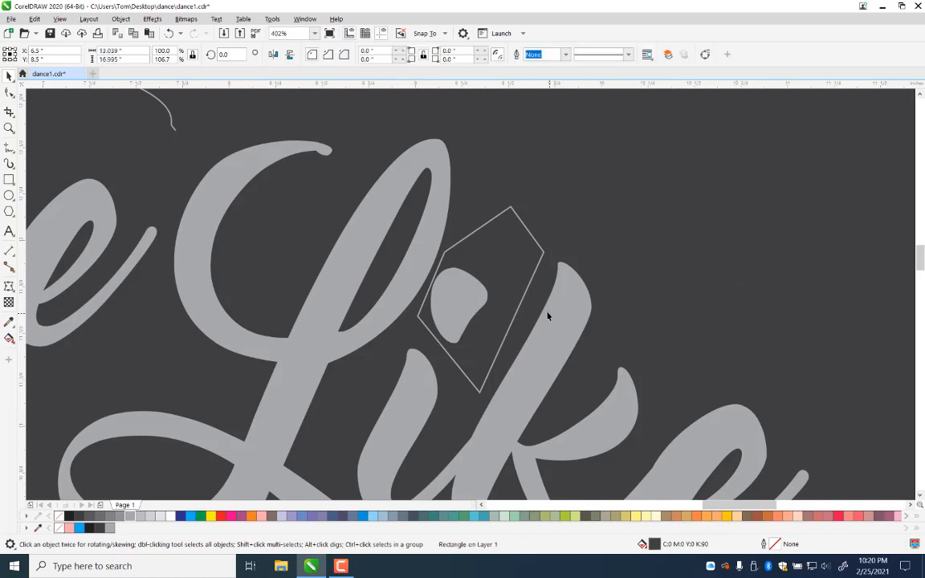
shift+click(474, 299)
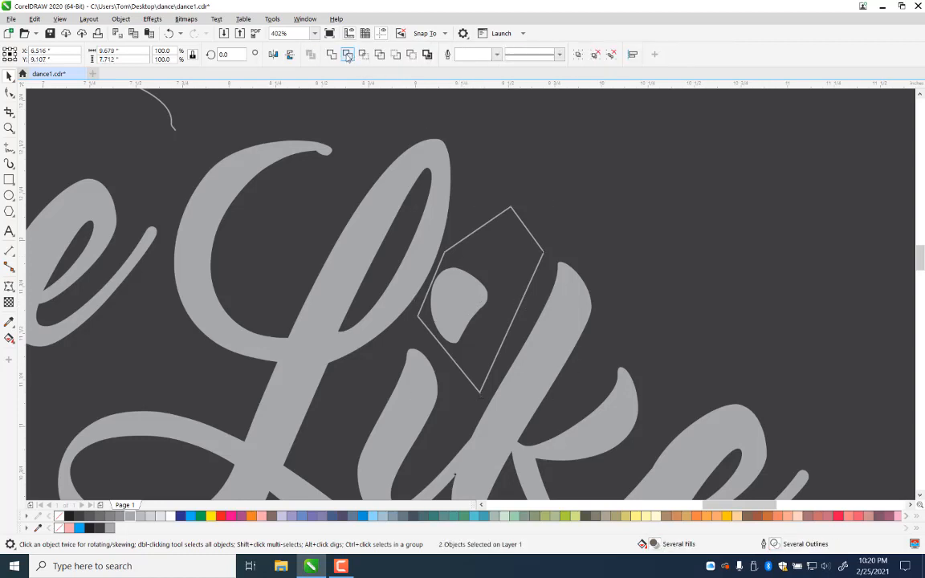
click(348, 54)
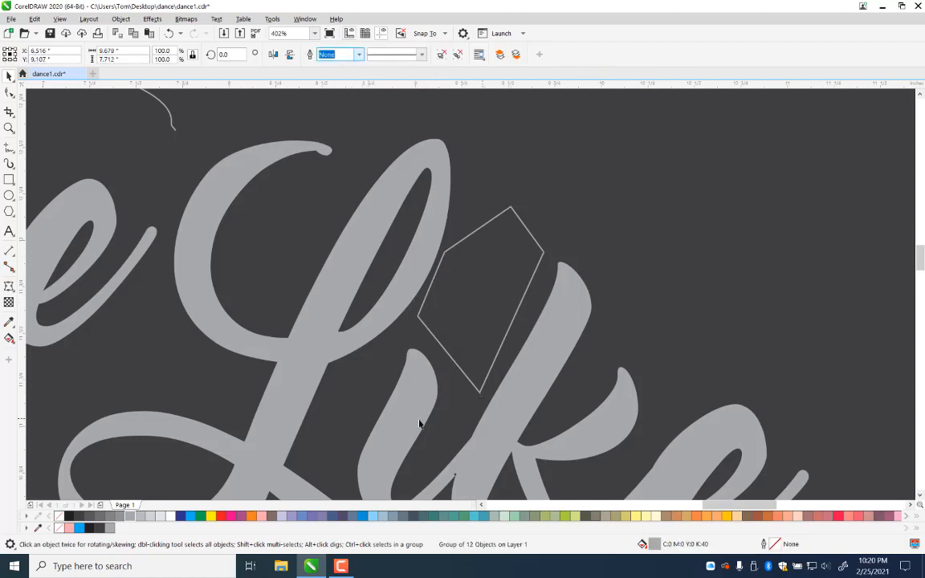
click(535, 254)
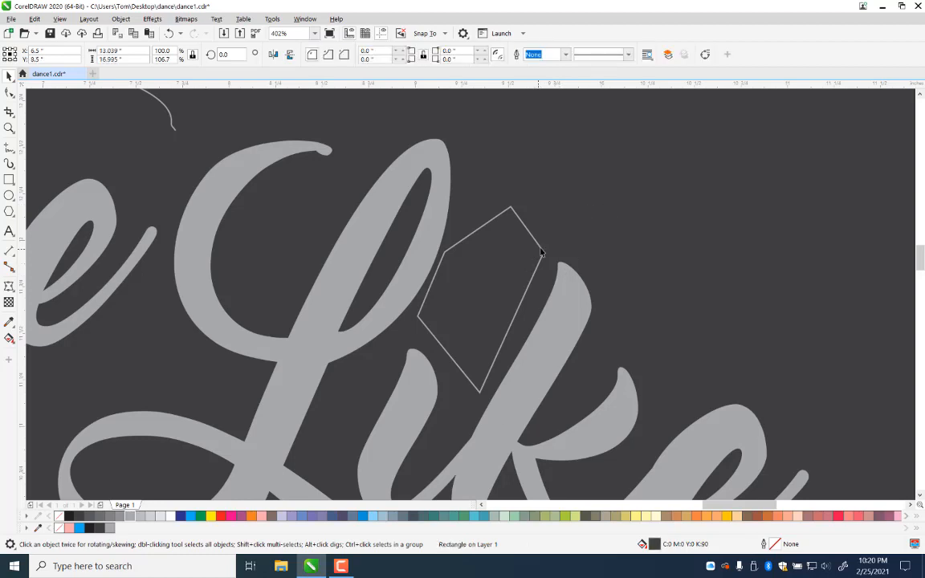
key(ctrl+q)
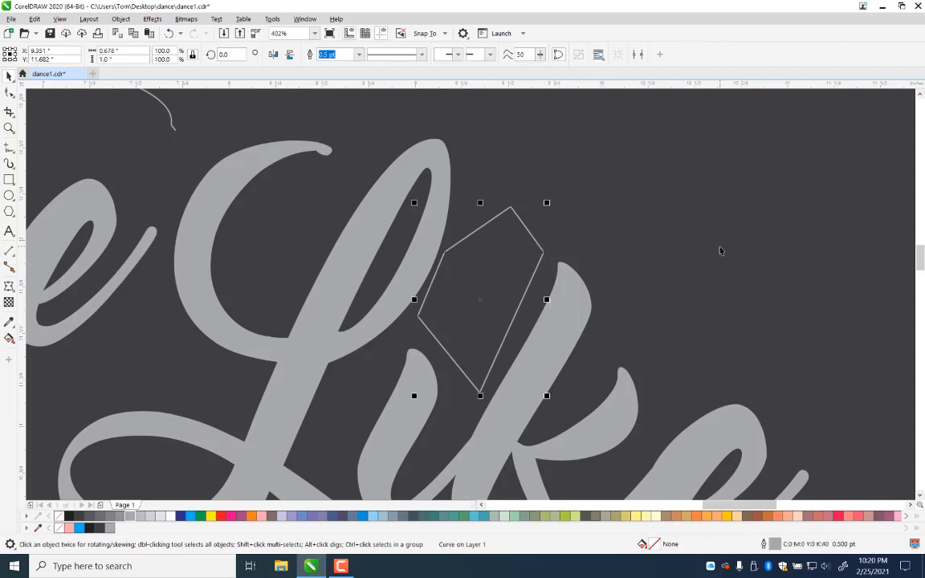
key(Delete)
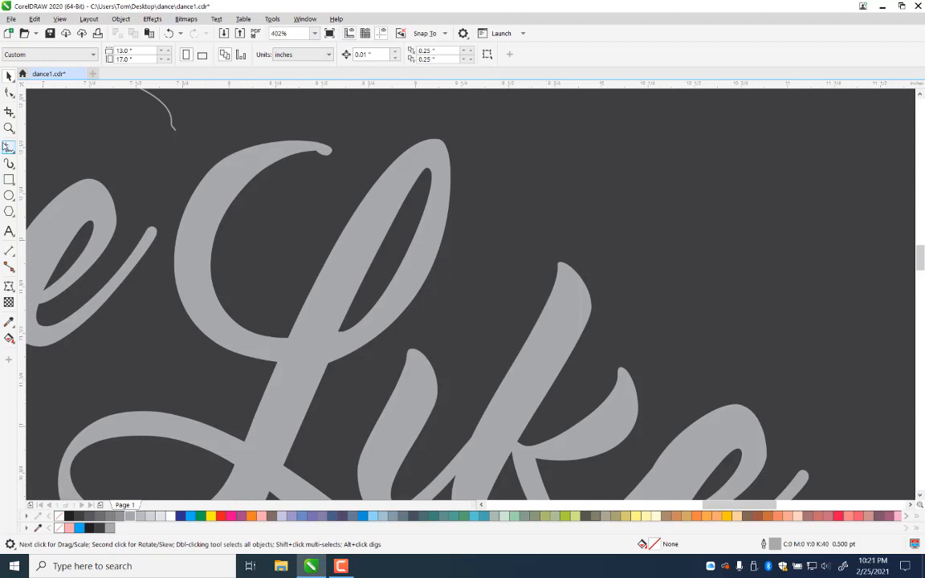
Step: Draw three freehand flourishes: about 1.83 × 2.35 in below the "D", 0.71 × 1.1 in beside the "N", and 2.22 × 1.14 in beside the "W"
click(8, 128)
right_click(269, 238)
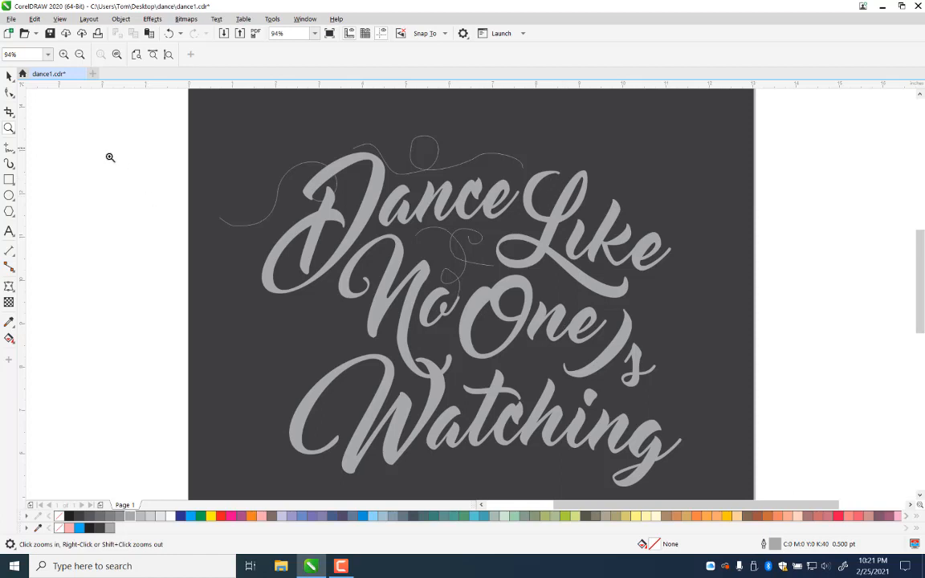
drag(243, 123, 688, 482)
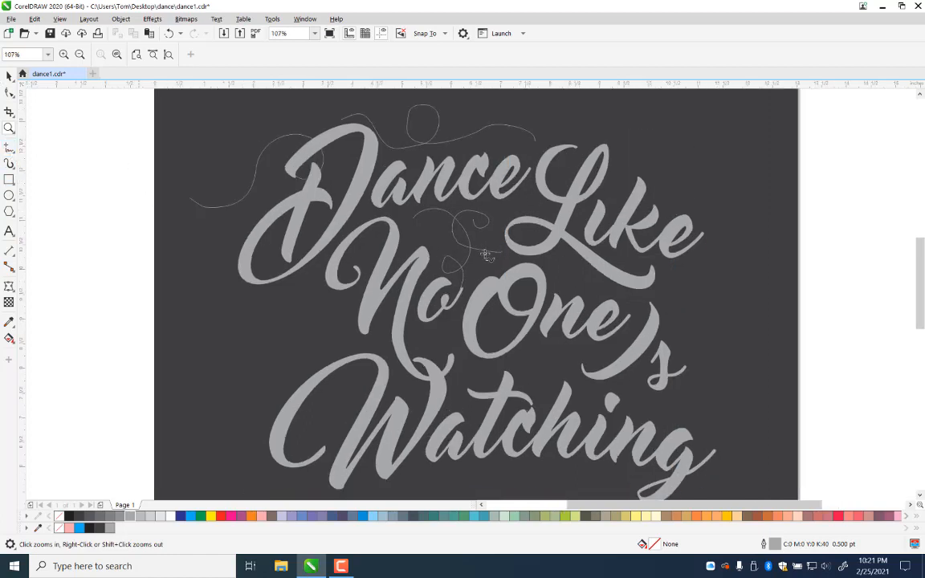
click(9, 147)
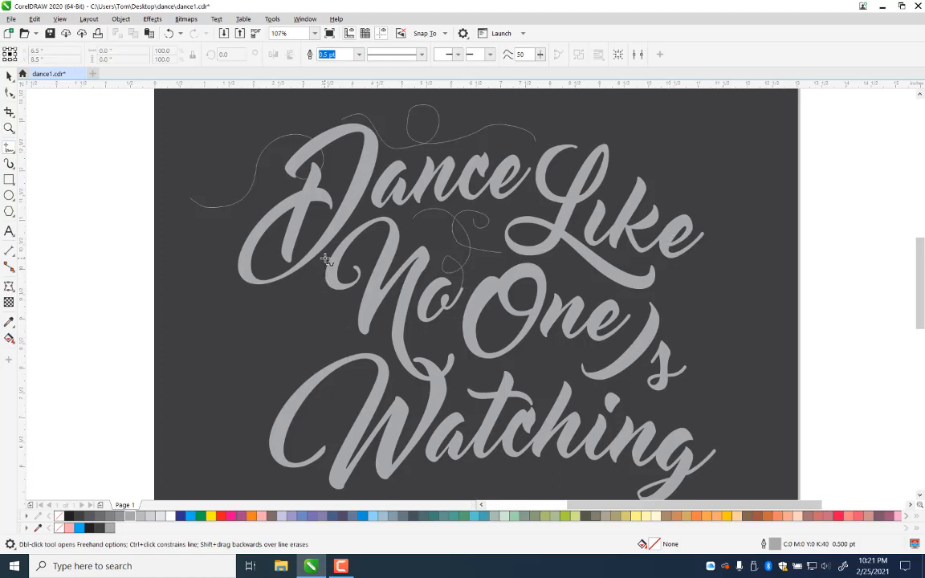
mouse_move(321, 260)
mouse_down()
mouse_move(248, 317)
mouse_move(242, 352)
mouse_move(271, 373)
mouse_move(327, 351)
mouse_move(324, 318)
mouse_move(297, 341)
mouse_up()
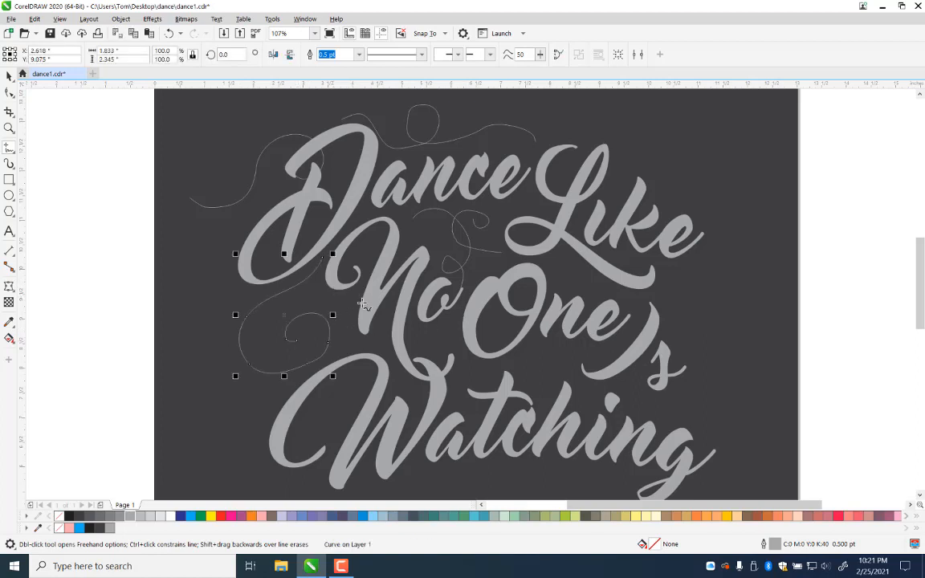
mouse_move(347, 322)
mouse_down()
mouse_move(333, 295)
mouse_move(315, 331)
mouse_move(346, 325)
mouse_move(309, 291)
mouse_up()
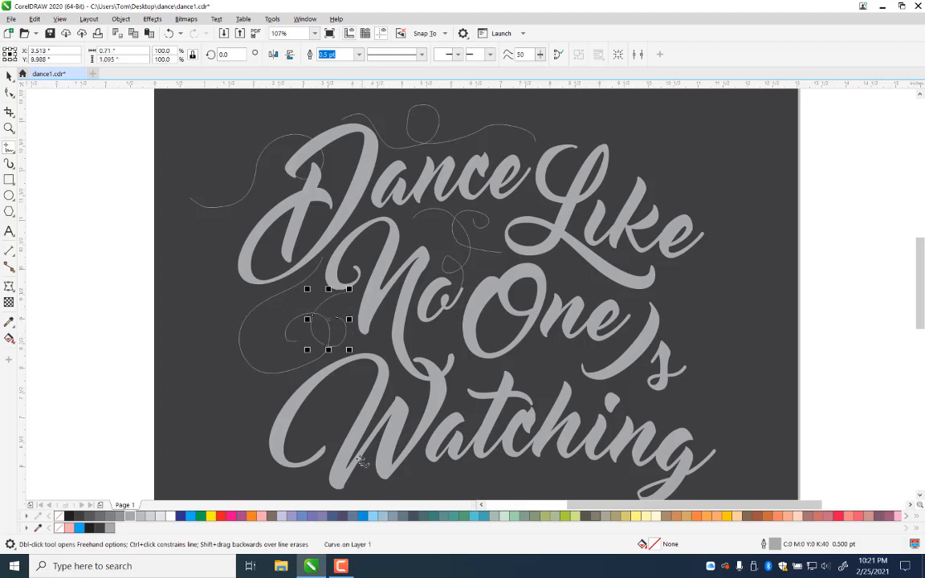
mouse_move(326, 440)
mouse_down()
mouse_move(326, 397)
mouse_move(245, 435)
mouse_move(225, 411)
mouse_move(233, 388)
mouse_move(251, 408)
mouse_up()
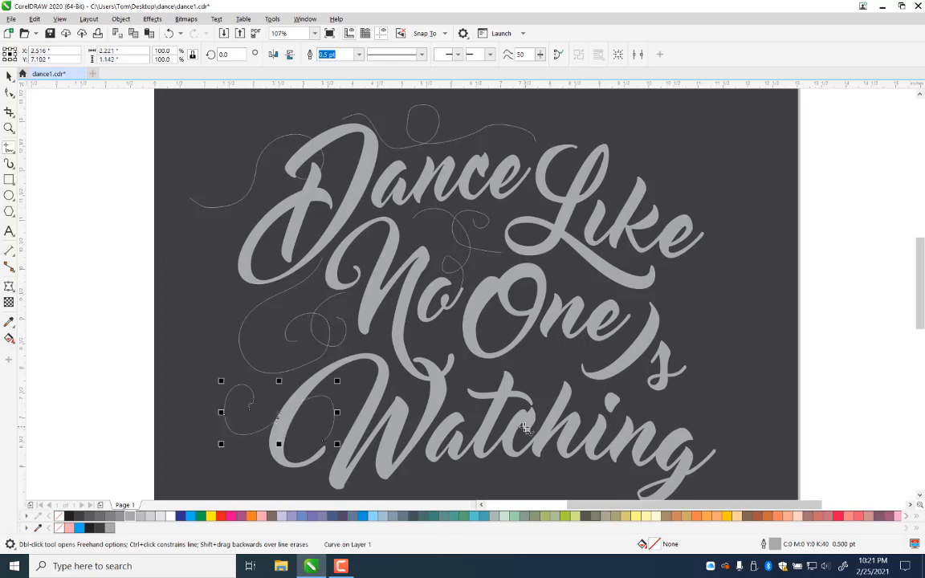
Step: Draw two freehand flourishes around the end of "Like": about 1.94 × 1.33 in above "ke" and 0.92 × 2.18 in curling down beside the "e"
drag(695, 291, 477, 371)
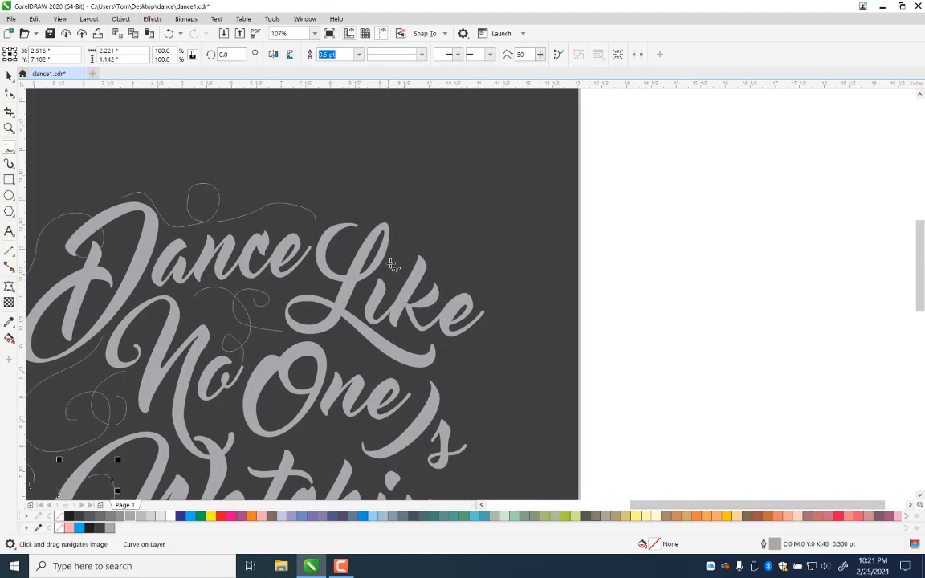
mouse_move(392, 258)
mouse_down()
mouse_move(407, 225)
mouse_move(424, 220)
mouse_move(445, 240)
mouse_move(444, 277)
mouse_move(475, 283)
mouse_move(475, 242)
mouse_move(469, 267)
mouse_up()
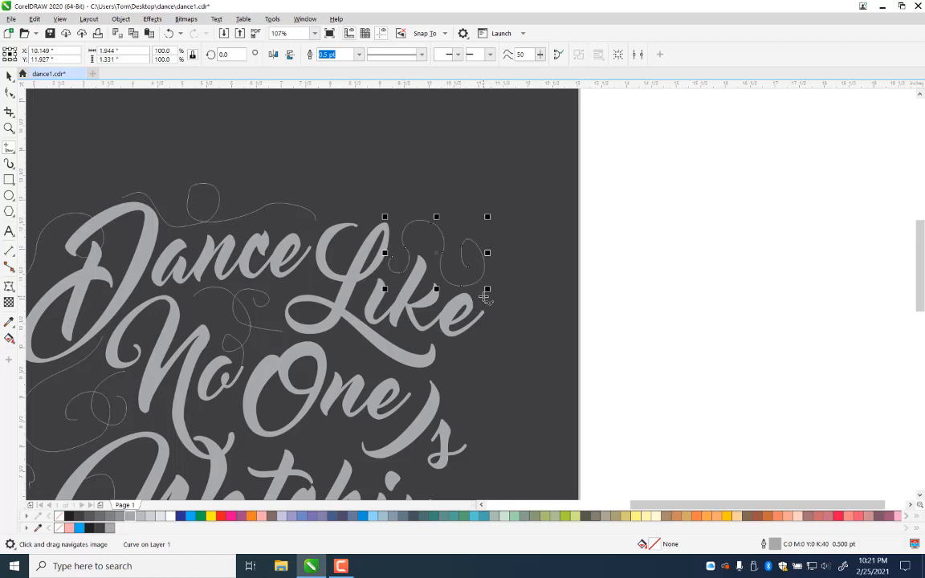
mouse_move(485, 297)
mouse_down()
mouse_move(495, 322)
mouse_move(483, 345)
mouse_move(455, 358)
mouse_move(451, 384)
mouse_move(467, 404)
mouse_move(470, 372)
mouse_up()
Step: Draw freehand curls above the "n" of "One", about 1.16 × 0.62 in, and below "One", and undo the stray stroke at the "i" dot
drag(411, 407, 457, 228)
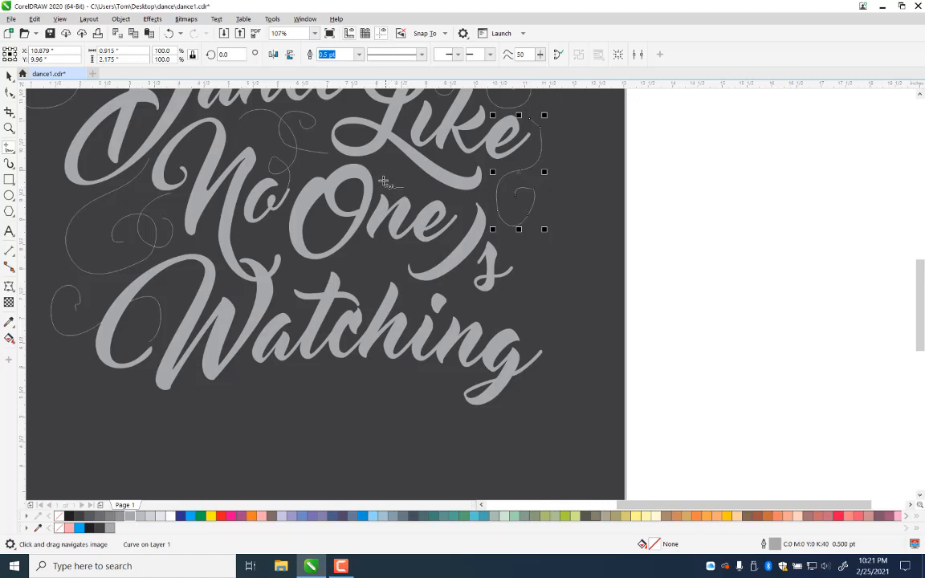
mouse_move(377, 186)
mouse_down()
mouse_move(384, 163)
mouse_move(398, 165)
mouse_move(439, 192)
mouse_up()
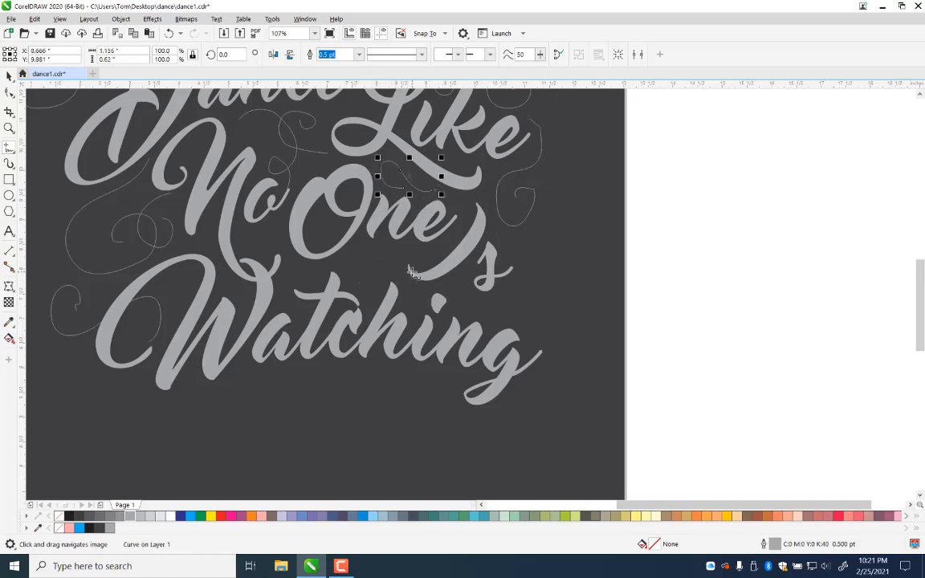
mouse_move(401, 268)
mouse_down()
mouse_move(398, 249)
mouse_move(377, 242)
mouse_move(355, 265)
mouse_move(391, 255)
mouse_move(375, 270)
mouse_up()
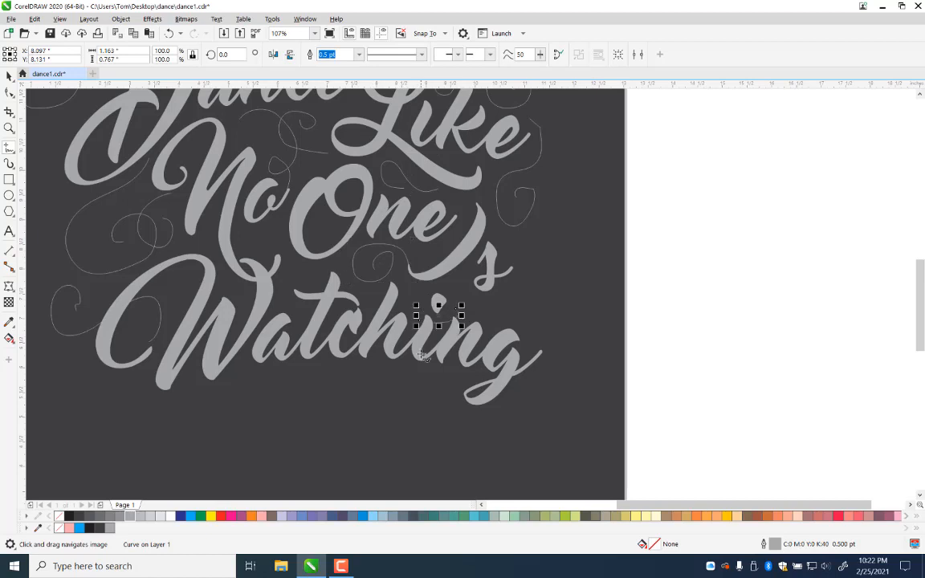
key(ctrl+z)
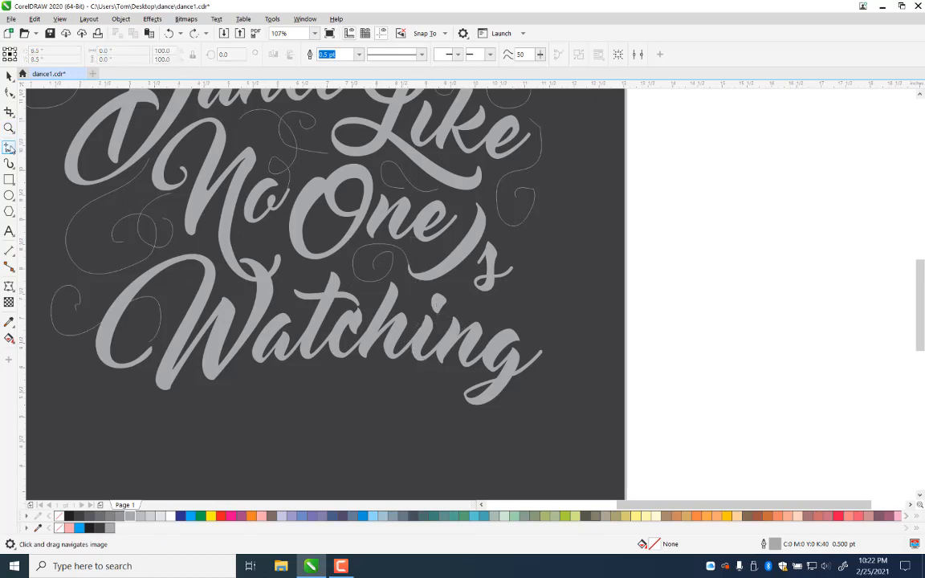
Step: Outline the dot of the "i" in "Watching" with a closed straight-sided polygon about 0.85 × 0.87 in
click(451, 281)
double_click(414, 298)
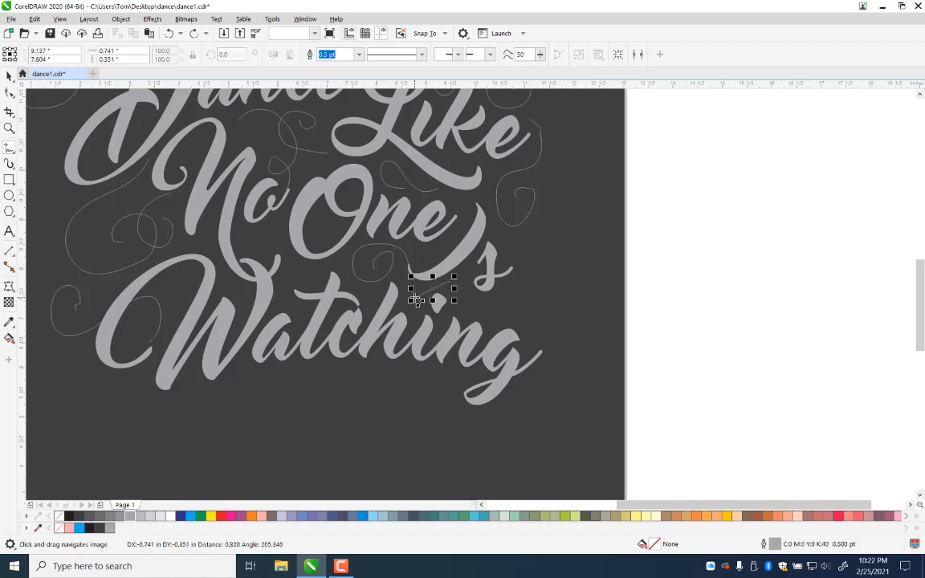
click(442, 324)
click(459, 292)
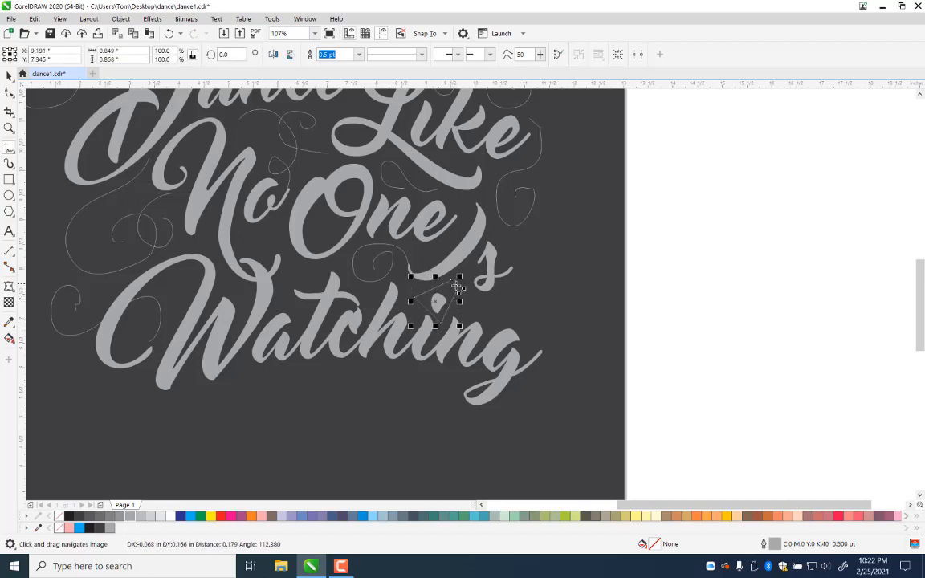
click(452, 280)
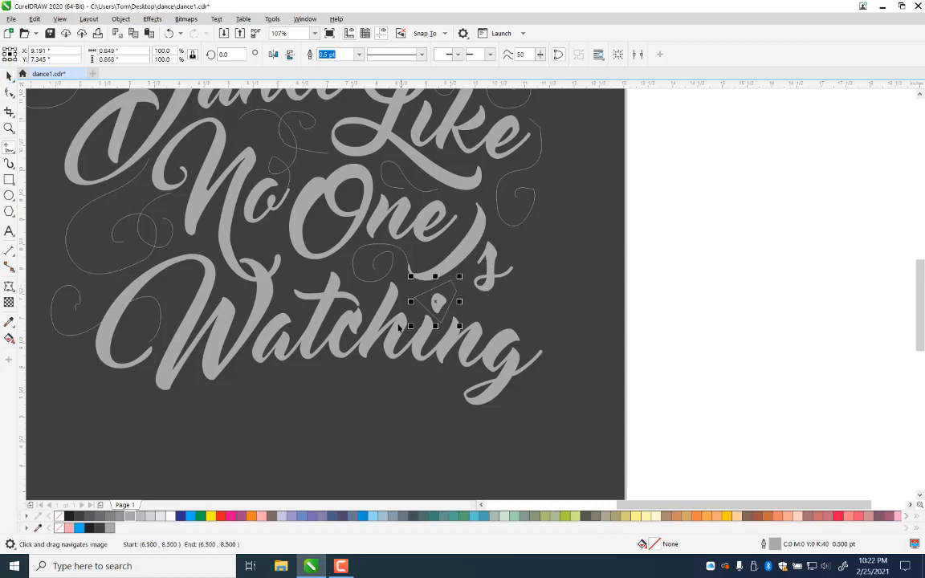
Step: Trim the dot of the "i" in "Watching" out of the lettering group with the polygon, delete the polygon and save the document
key(space)
shift+click(442, 302)
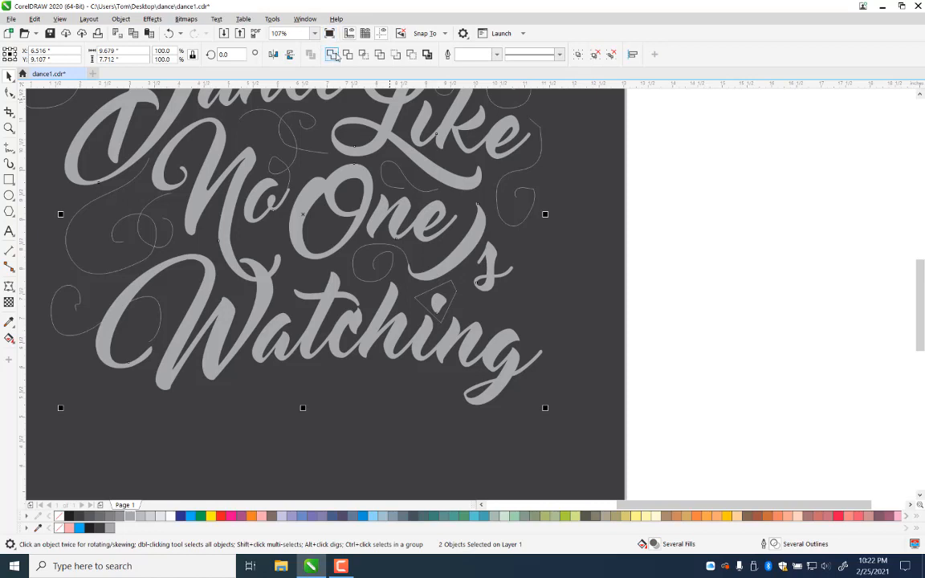
click(451, 303)
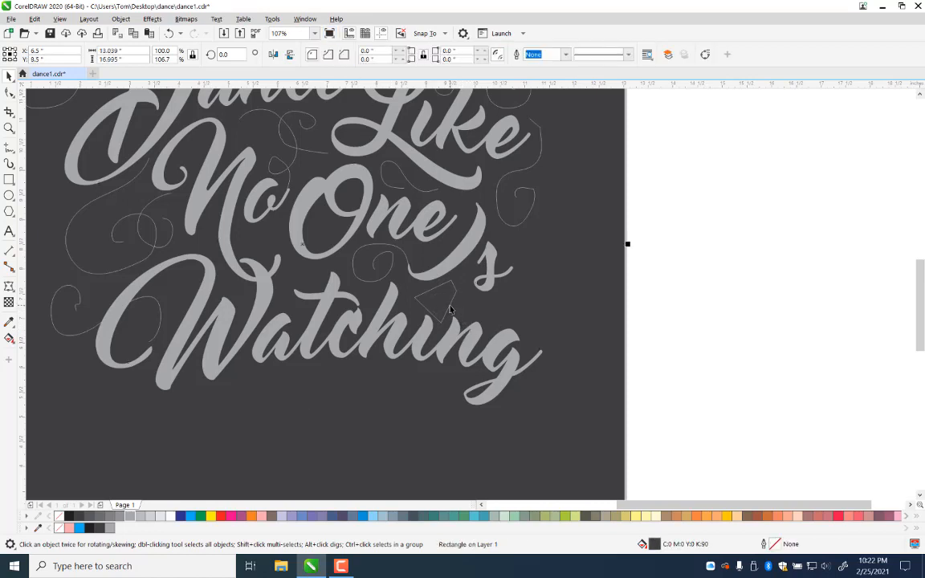
key(Delete)
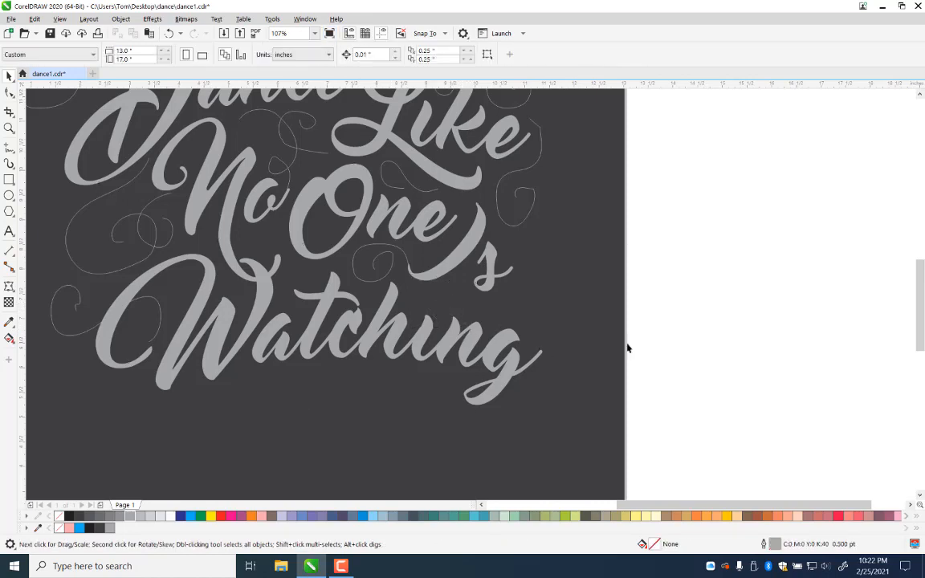
key(ctrl+s)
Step: Draw a freehand flourish about 2.26 × 1.01 in above "ing" of "Watching", ending in a curl below the "s"
click(8, 147)
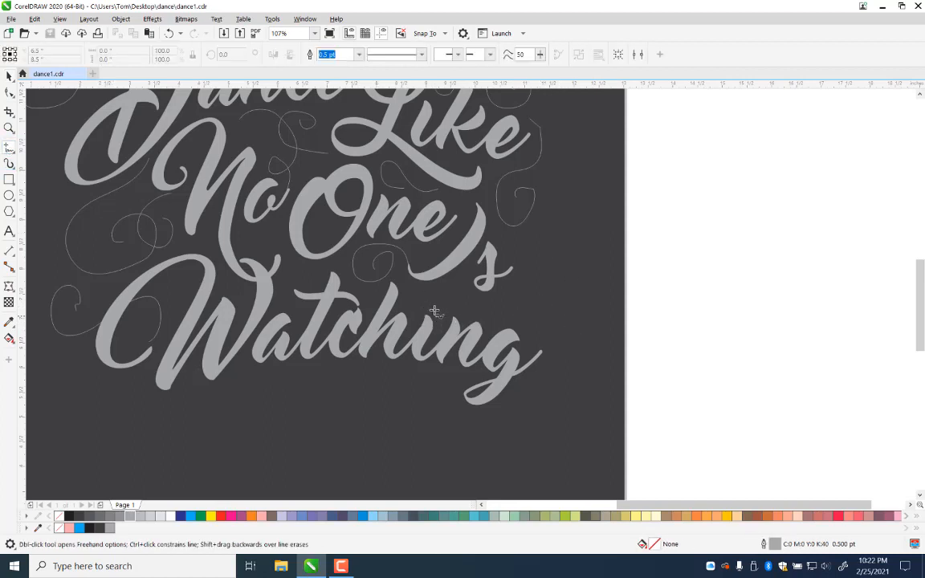
drag(439, 286, 434, 333)
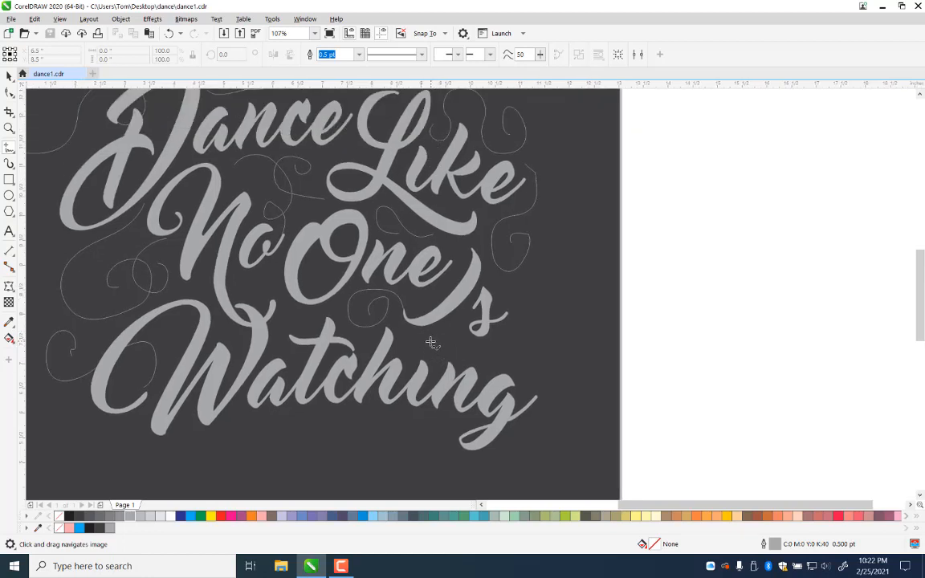
mouse_move(431, 343)
mouse_down()
mouse_move(426, 357)
mouse_move(450, 327)
mouse_move(482, 358)
mouse_move(531, 360)
mouse_move(513, 323)
mouse_move(511, 344)
mouse_up()
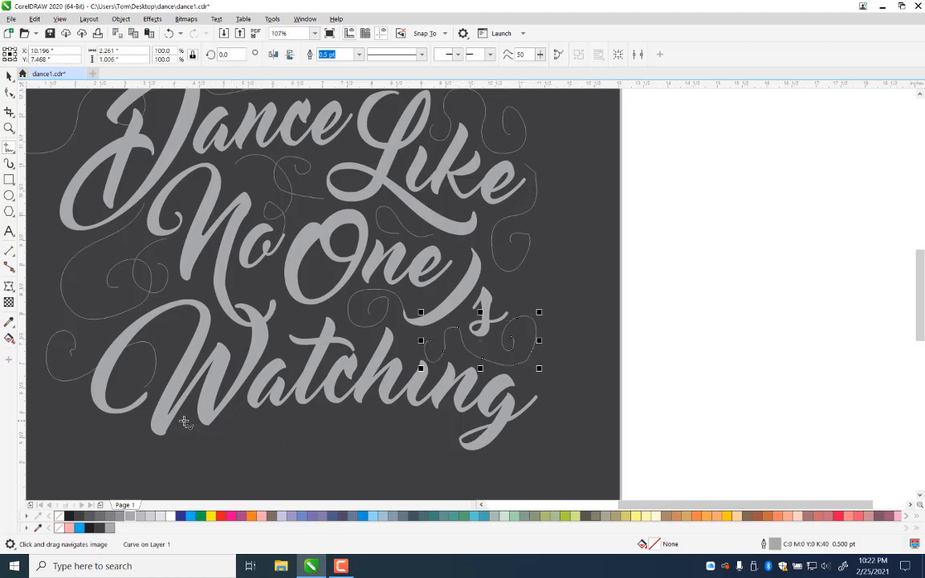
Step: Draw three freehand flourishes under "Watching": about 3.31 × 1.01 in below "Wat", 3.99 × 1.08 in from the "g", and 1.77 × 1.31 in below the "W"
mouse_move(189, 424)
mouse_down()
mouse_move(181, 462)
mouse_move(213, 461)
mouse_move(290, 419)
mouse_move(329, 425)
mouse_move(338, 438)
mouse_move(307, 439)
mouse_up()
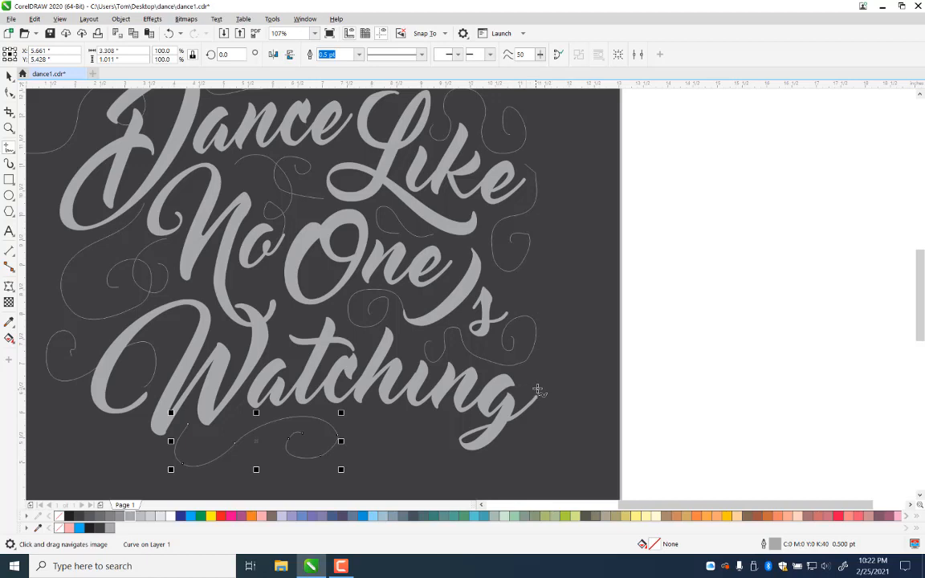
mouse_move(531, 392)
mouse_down()
mouse_move(517, 446)
mouse_move(481, 460)
mouse_move(451, 455)
mouse_move(397, 418)
mouse_move(365, 427)
mouse_move(347, 453)
mouse_move(369, 485)
mouse_move(427, 473)
mouse_move(395, 461)
mouse_up()
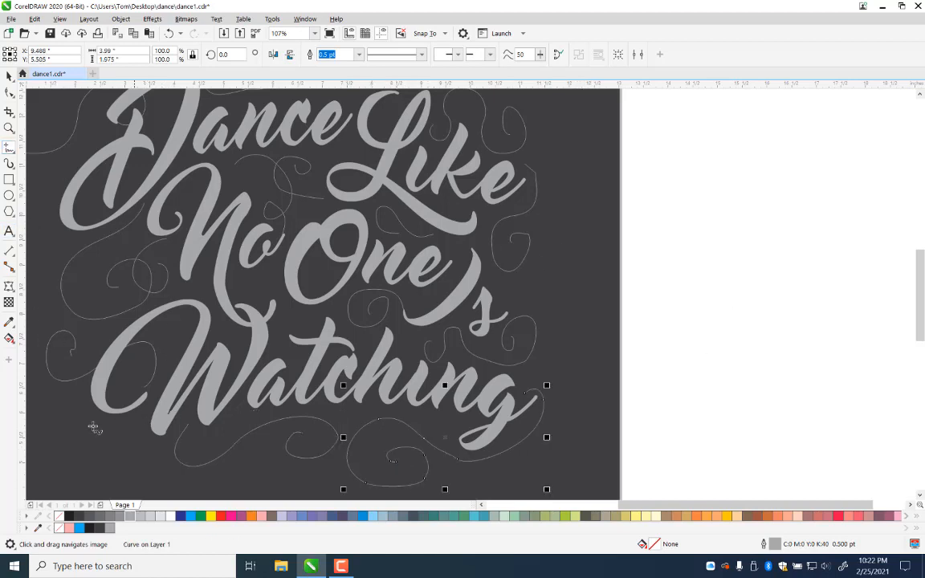
mouse_move(137, 424)
mouse_down()
mouse_move(69, 426)
mouse_move(58, 445)
mouse_move(71, 474)
mouse_move(115, 482)
mouse_move(146, 451)
mouse_move(108, 452)
mouse_up()
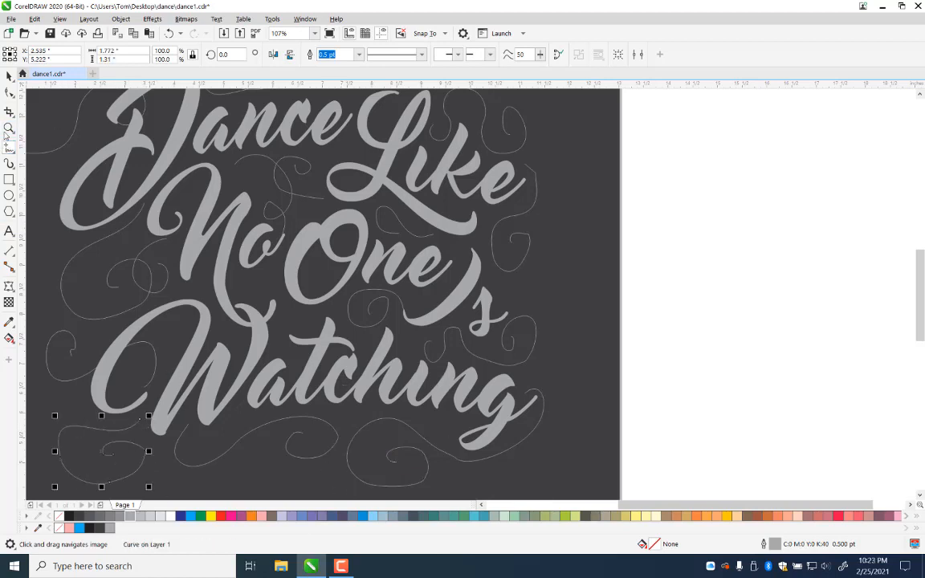
Step: Draw an S-shaped freehand flourish about 1.77 × 1.82 in below the "a" of "Watching", undoing the first attempt
click(8, 128)
right_click(334, 350)
right_click(620, 366)
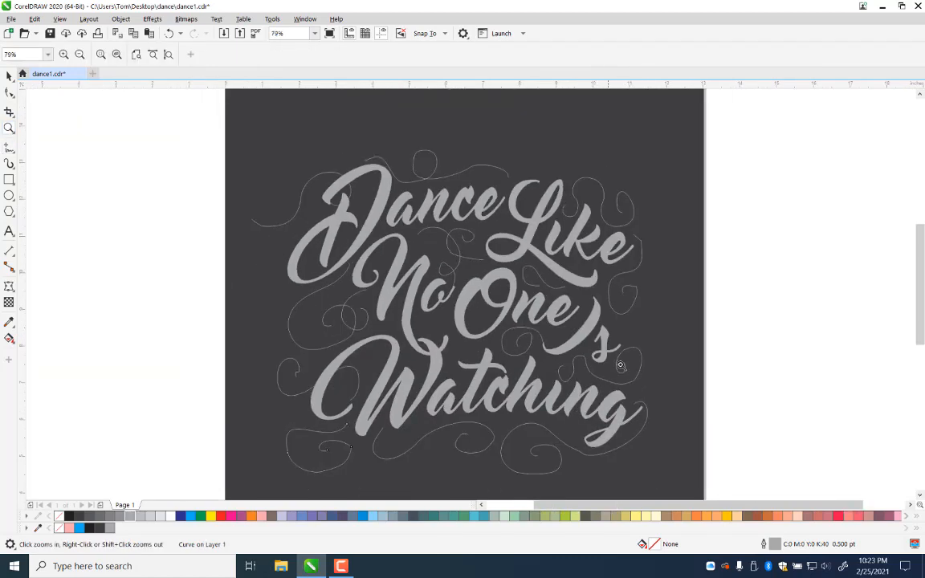
right_click(543, 367)
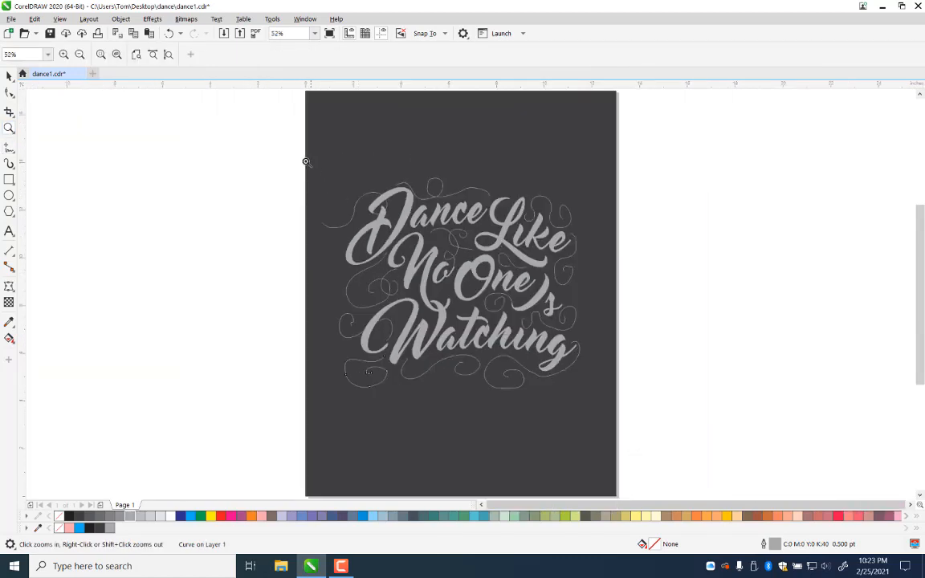
drag(306, 161, 643, 440)
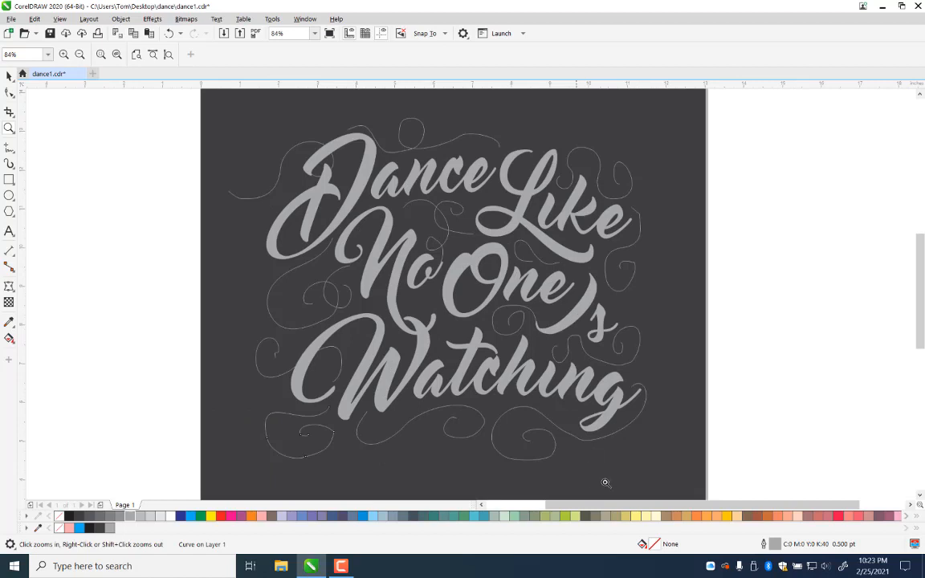
click(8, 149)
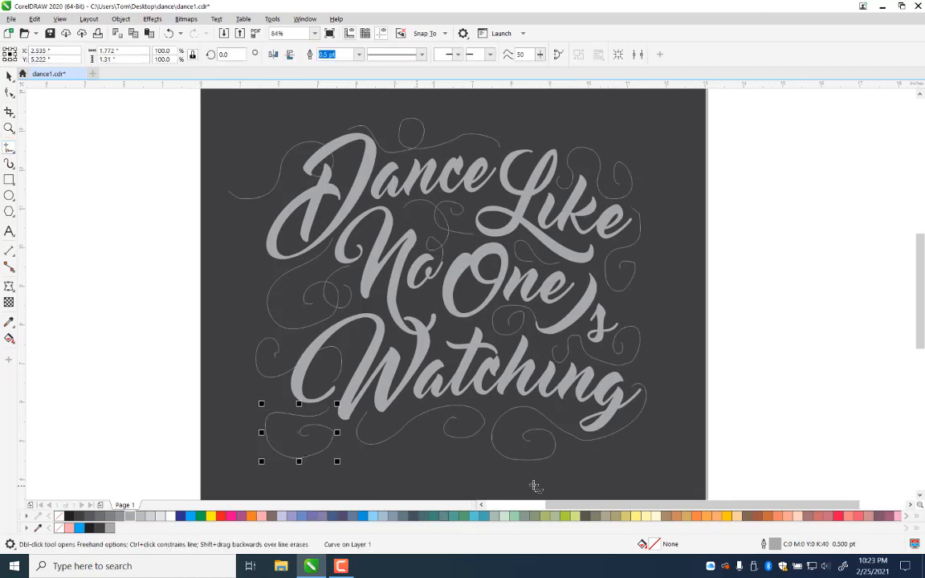
mouse_move(389, 404)
mouse_down()
mouse_move(400, 439)
mouse_move(454, 463)
mouse_up()
key(ctrl+z)
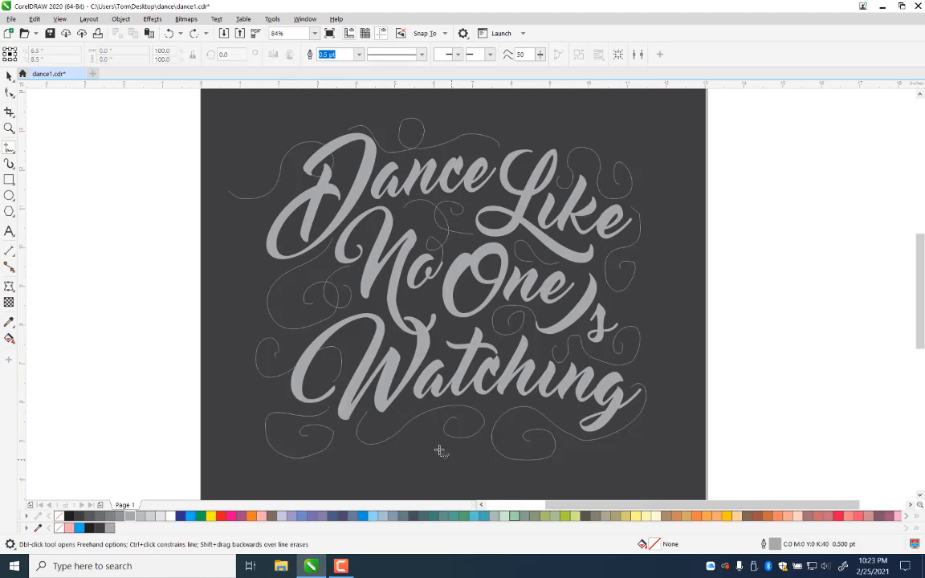
mouse_move(395, 407)
mouse_down()
mouse_move(465, 460)
mouse_move(392, 482)
mouse_up()
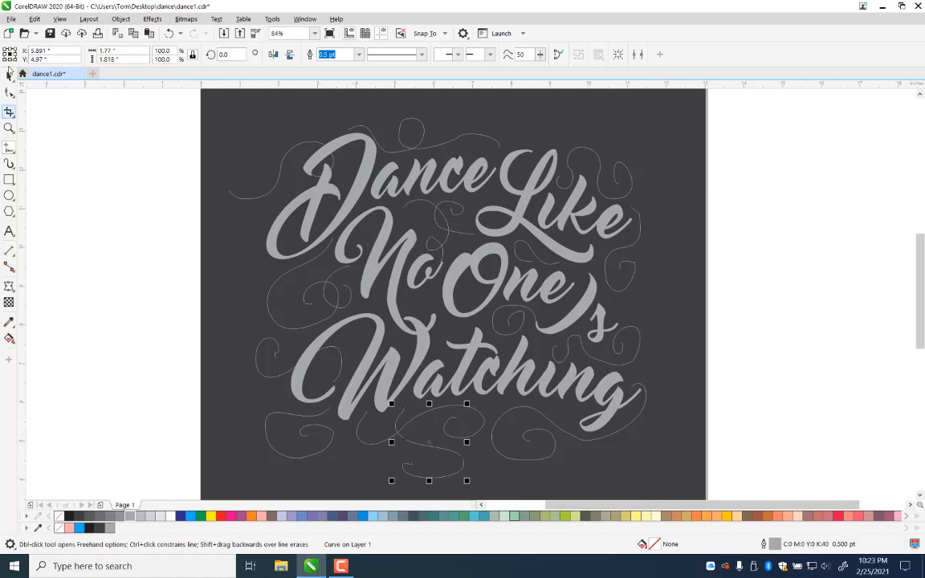
Step: Select all the freehand flourishes together, leaving the lettering group out of the selection
click(9, 74)
click(731, 136)
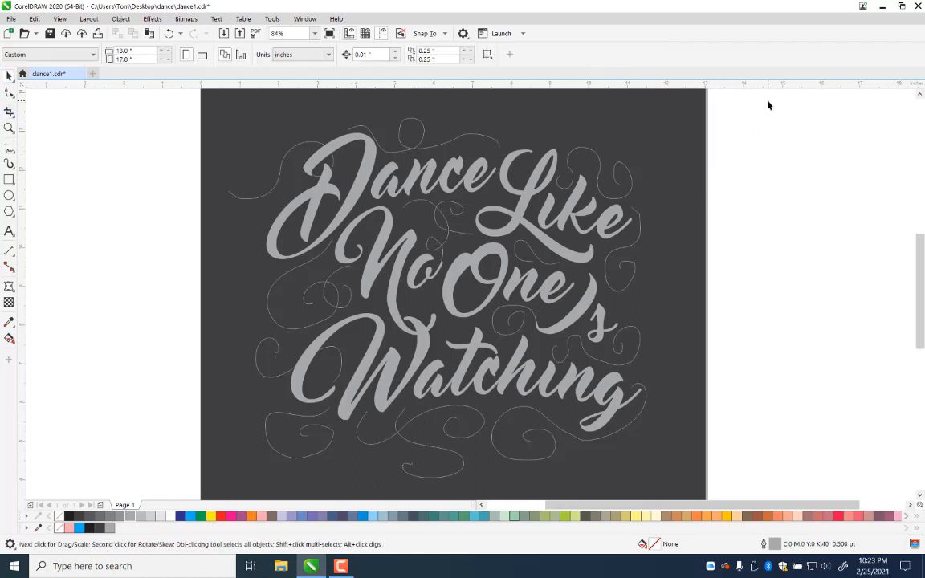
drag(768, 100, 178, 490)
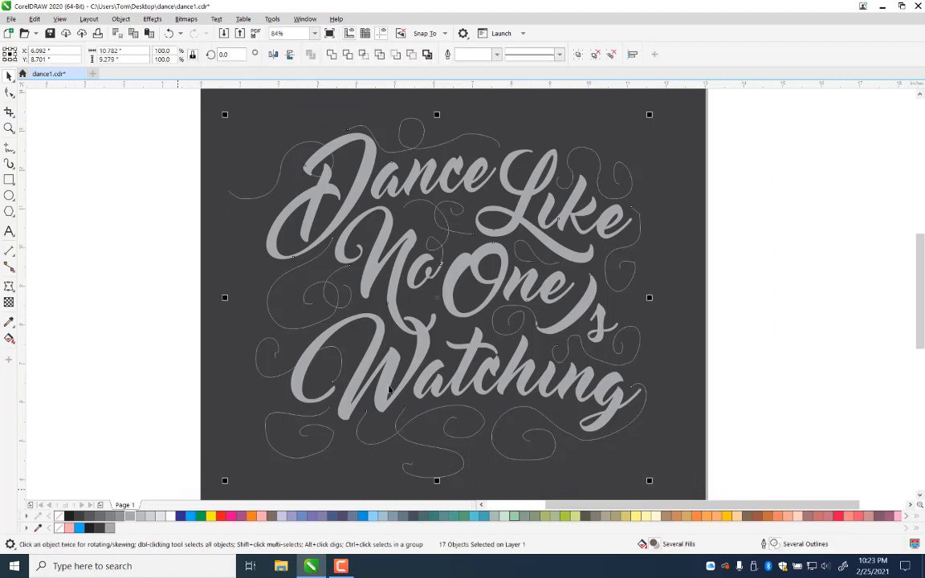
shift+click(351, 203)
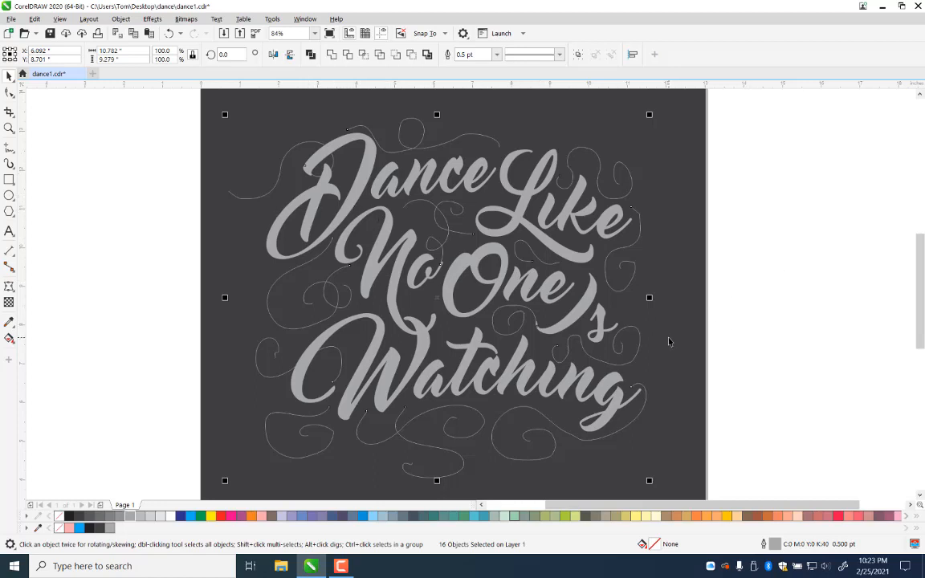
Step: Delete the selected flourishes twice and undo each deletion to compare the lettering with and without them
key(Delete)
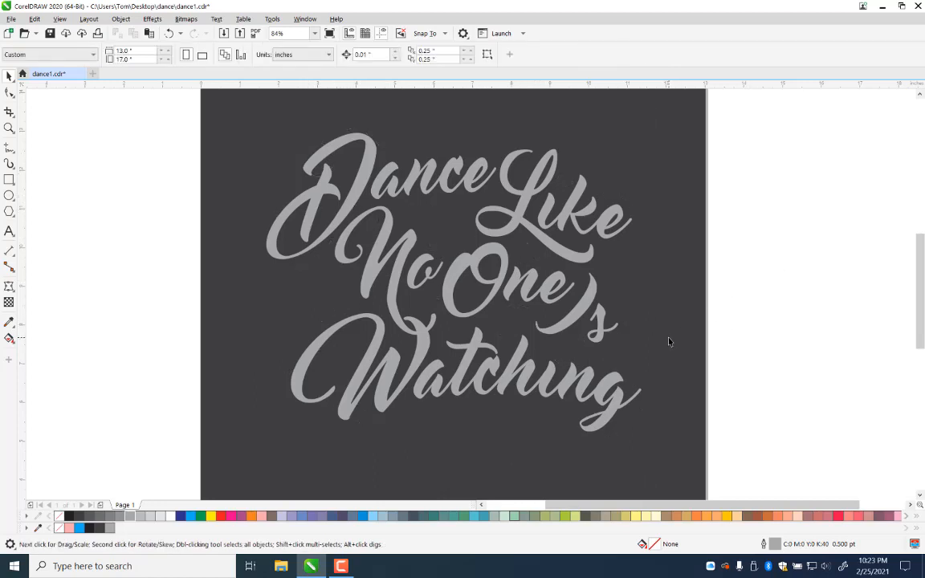
key(ctrl+z)
key(Delete)
key(ctrl+z)
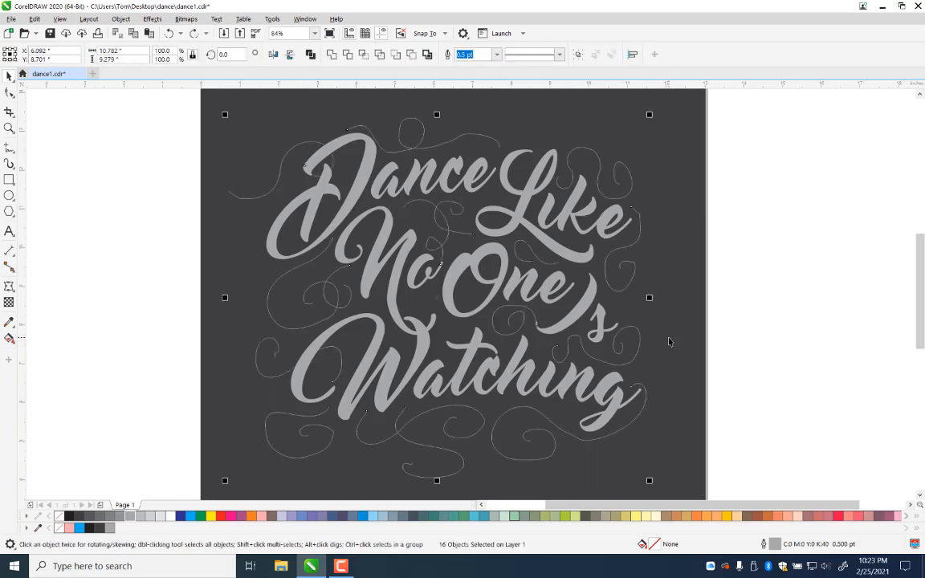
Step: Remove all the selected flourishes and bring them back, two more times, to judge the plain lettering against the decorated one
key(Delete)
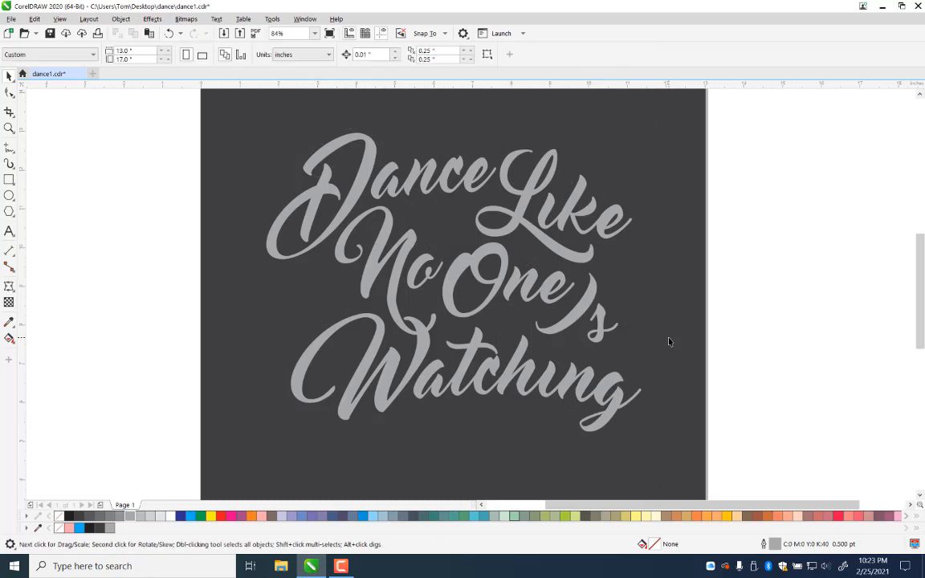
key(ctrl+z)
key(Delete)
key(ctrl+z)
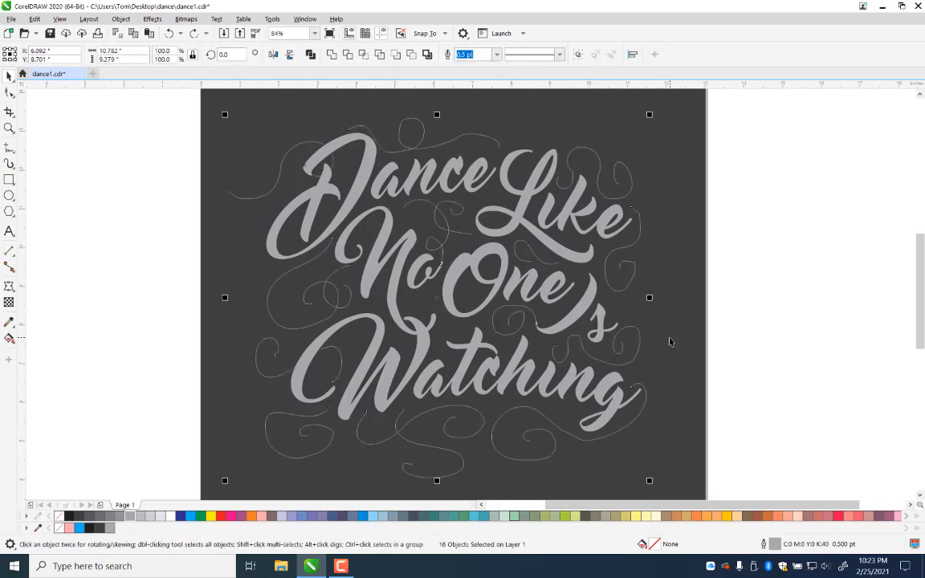
Step: Combine the flourishes into one curve to try a magenta outline and inspect the nodes, and restore them as separate curves
key(ctrl+l)
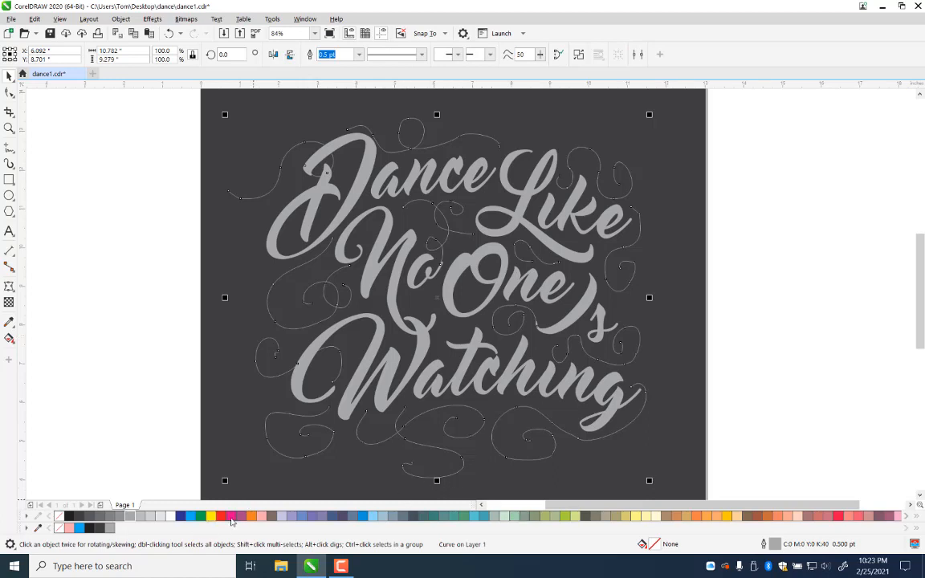
right_click(231, 519)
click(10, 92)
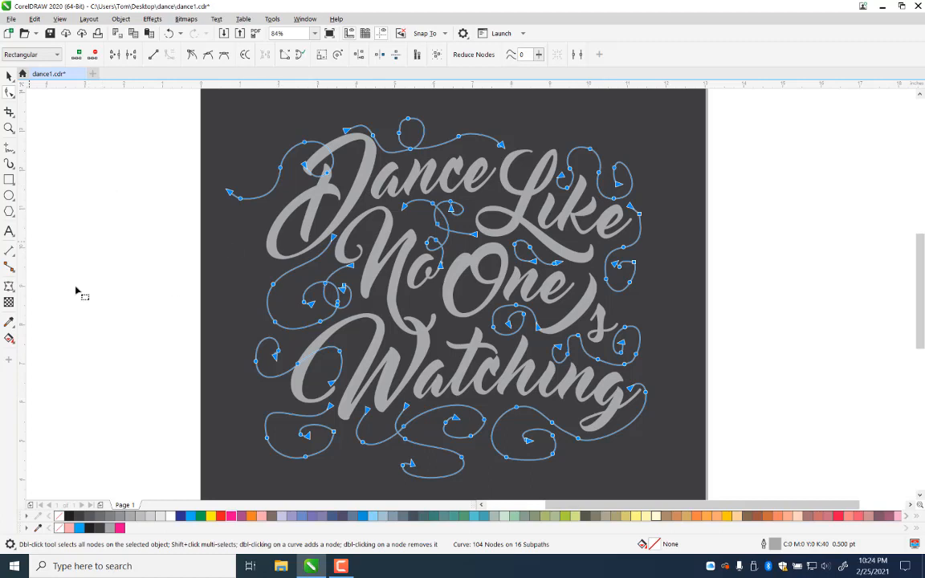
click(9, 75)
click(124, 268)
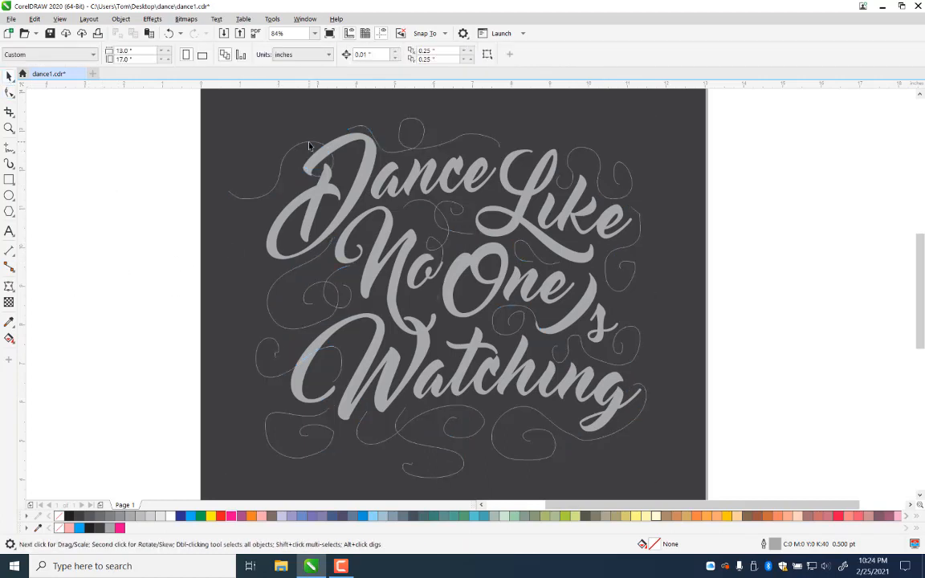
click(308, 146)
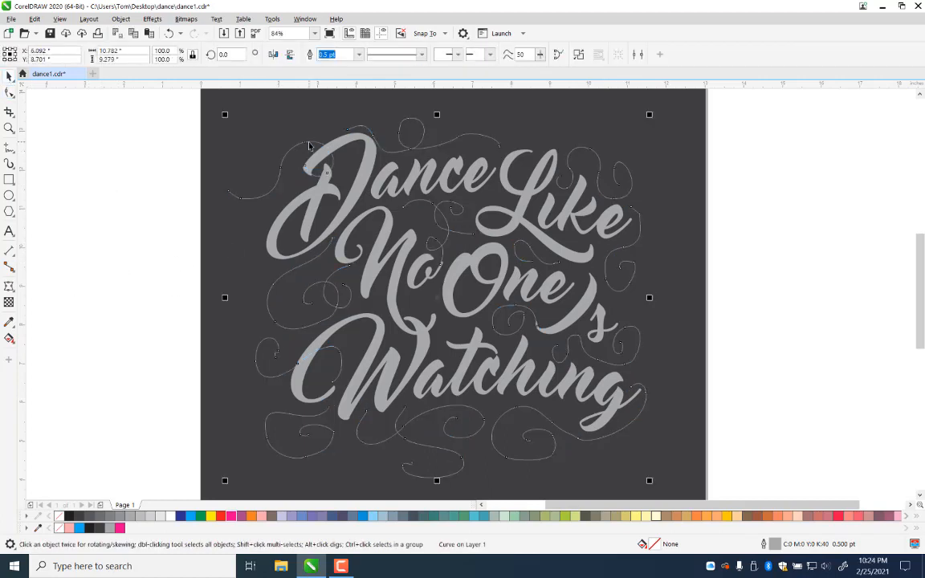
key(ctrl+a)
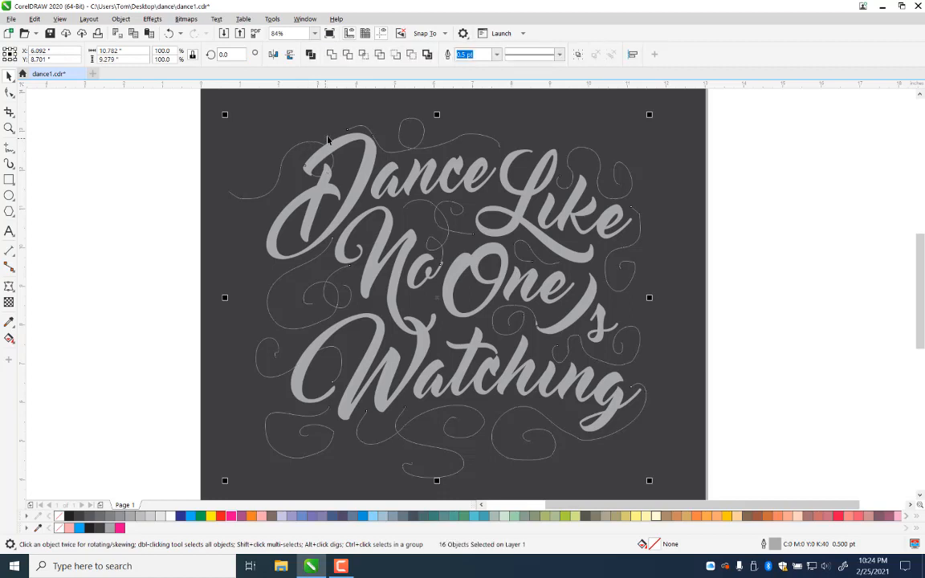
Step: Smooth the lower bend of the flourish beside the "D" by replacing uneven nodes, and move its inner end to the letter's tip
click(10, 128)
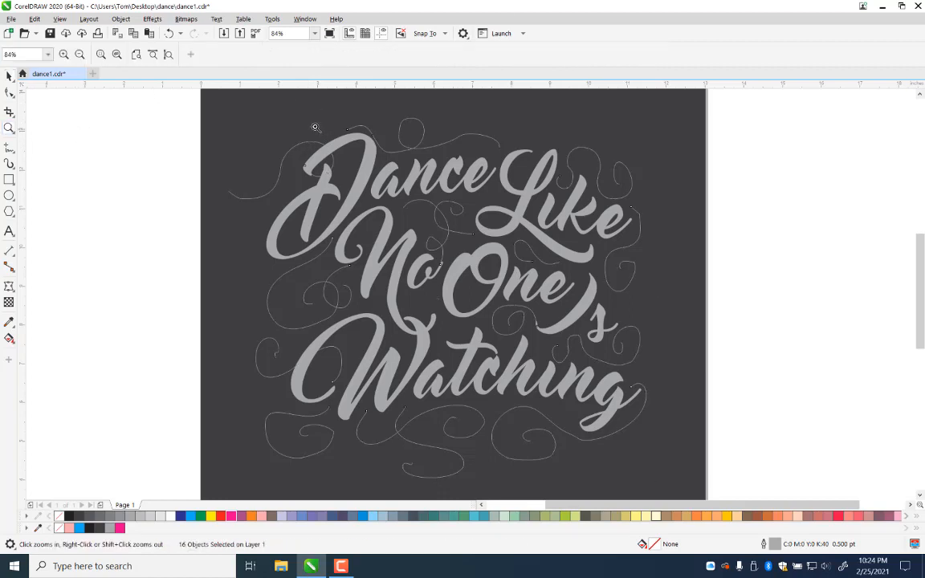
drag(203, 94, 460, 212)
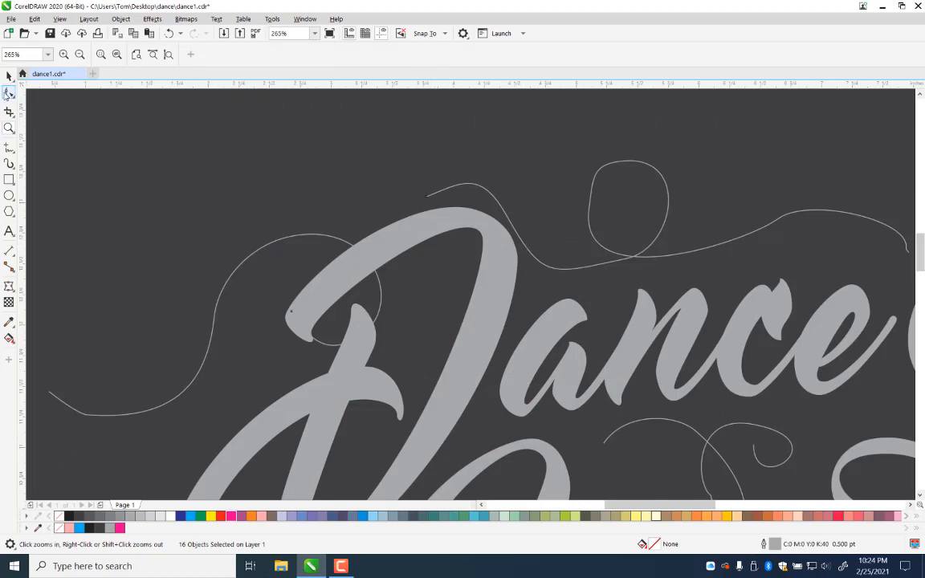
click(8, 92)
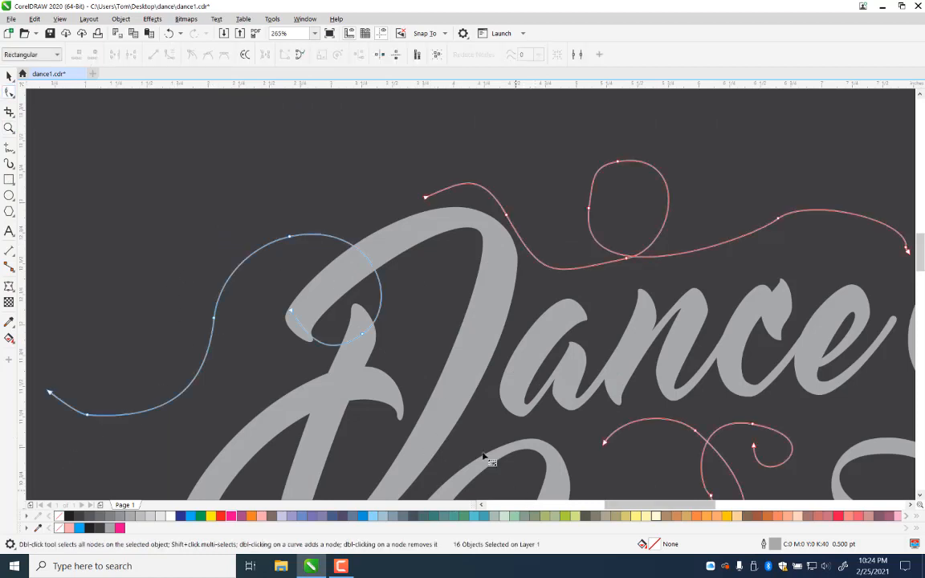
double_click(146, 414)
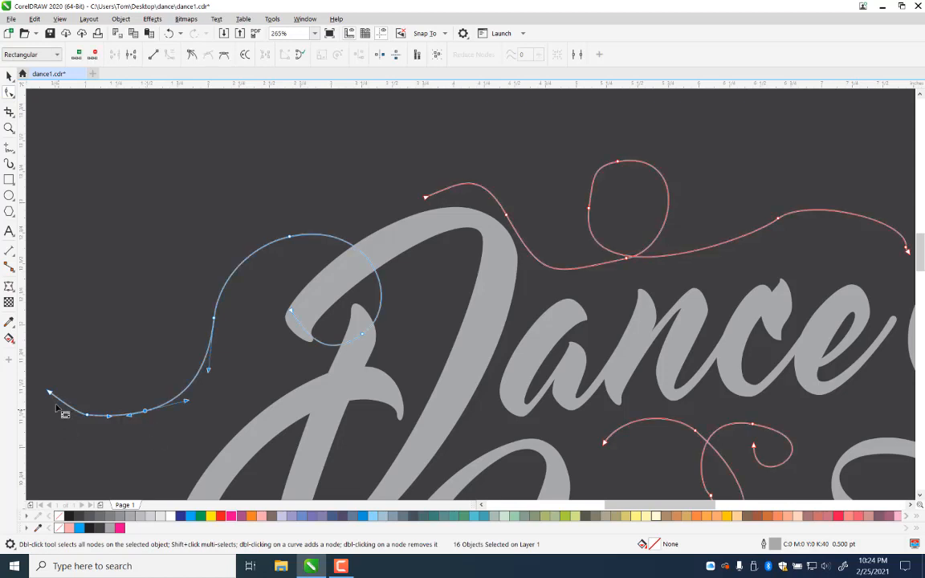
drag(109, 383, 80, 444)
key(Delete)
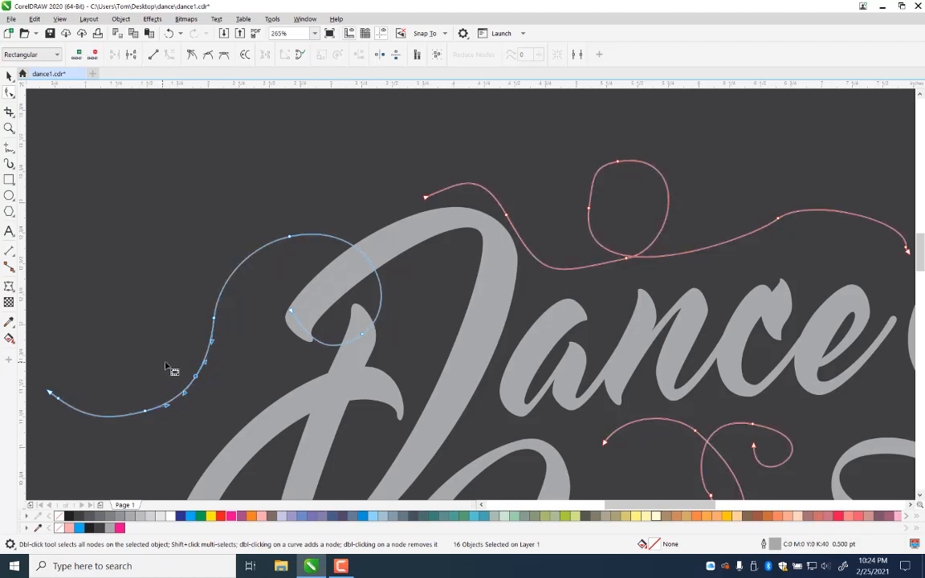
drag(170, 365, 125, 446)
key(Delete)
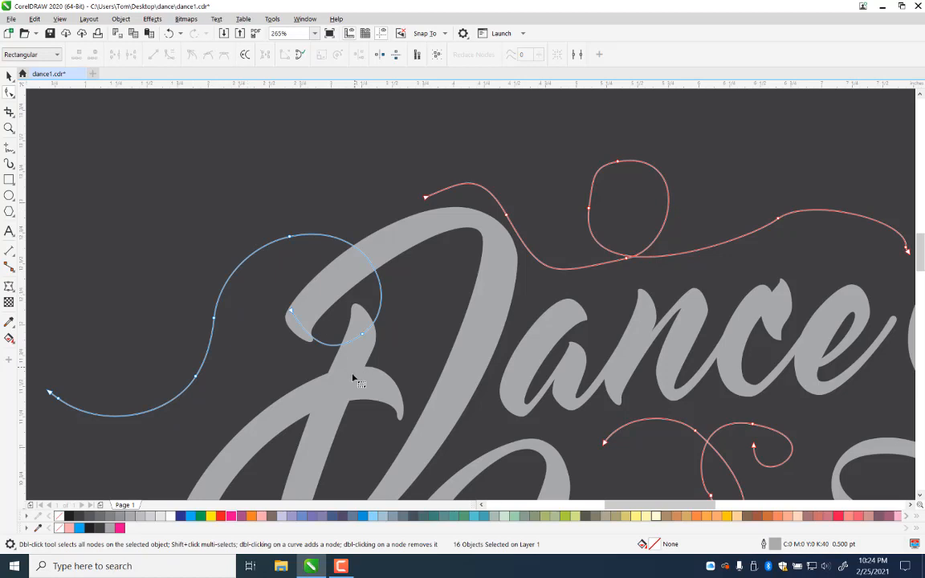
mouse_move(293, 318)
mouse_down()
mouse_move(301, 325)
mouse_move(289, 323)
mouse_move(293, 347)
mouse_move(291, 326)
mouse_up()
Step: Extend the start of the flourish above "Dance" outward over the "D" and smooth its first dip by replacing the node between two new ones
mouse_move(425, 198)
mouse_down()
mouse_move(400, 201)
mouse_move(427, 178)
mouse_up()
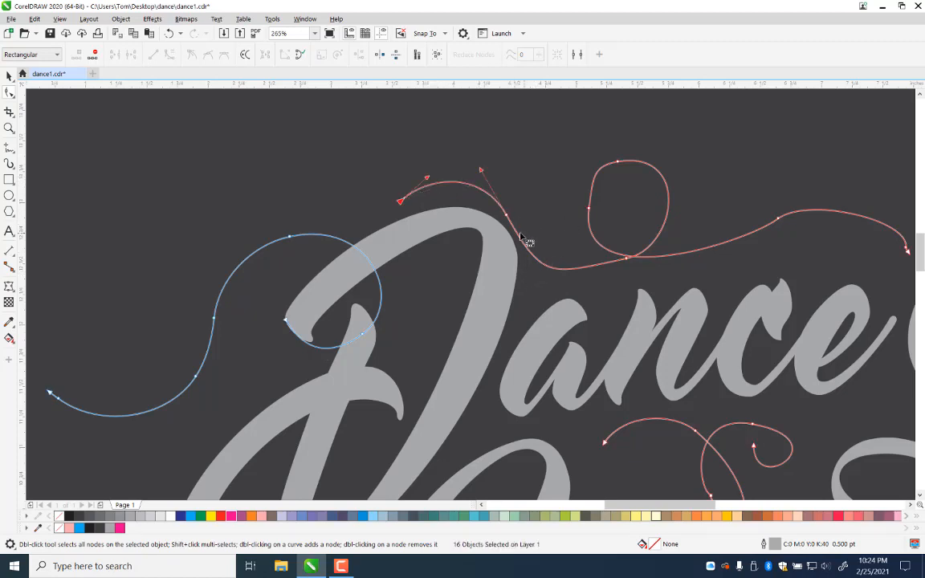
click(472, 189)
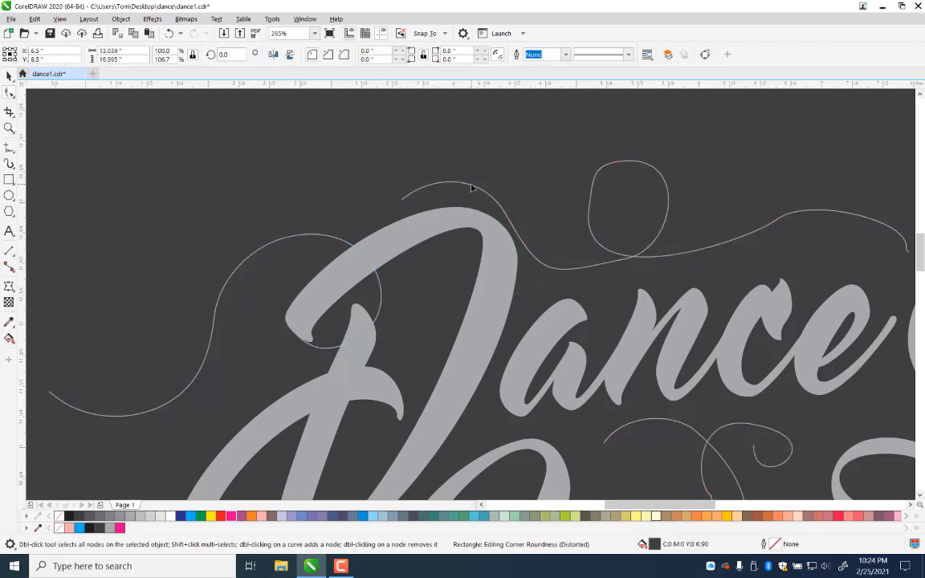
double_click(470, 186)
double_click(593, 268)
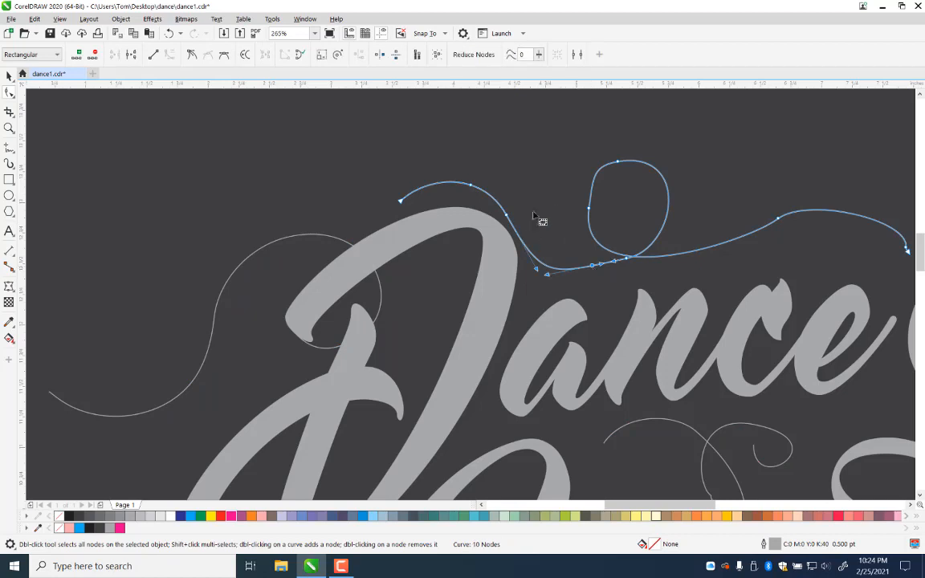
drag(553, 196, 473, 259)
key(Delete)
click(593, 267)
mouse_move(503, 286)
mouse_down()
mouse_move(525, 289)
mouse_move(516, 276)
mouse_up()
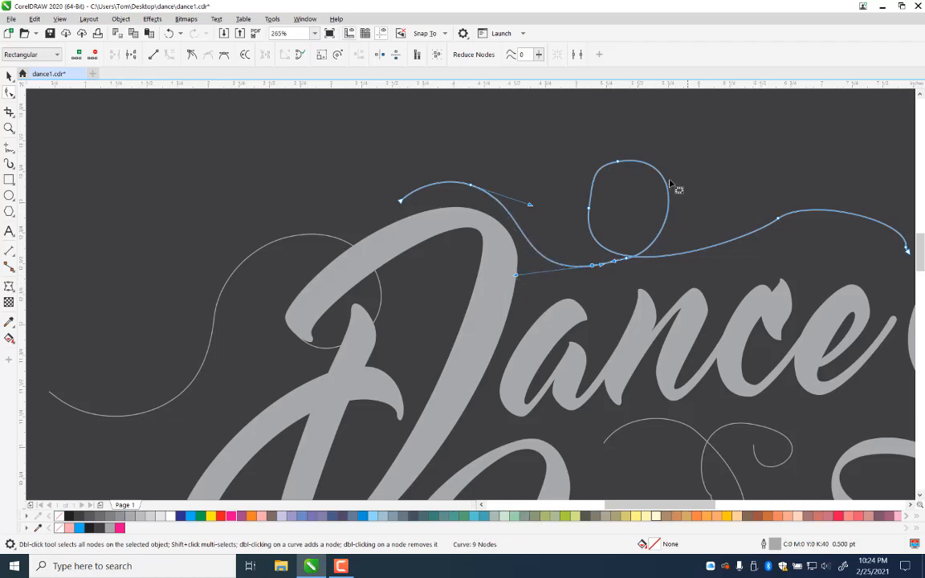
key(Escape)
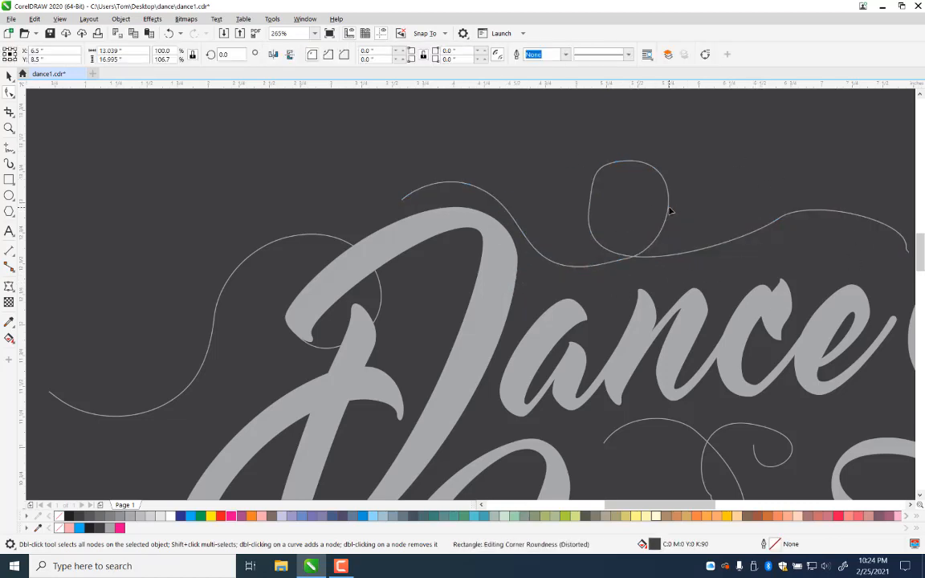
Step: Round the loop of the flourish above "Dance" by adding a node on each side, deleting the two uneven ones and shifting the lower node up
click(669, 211)
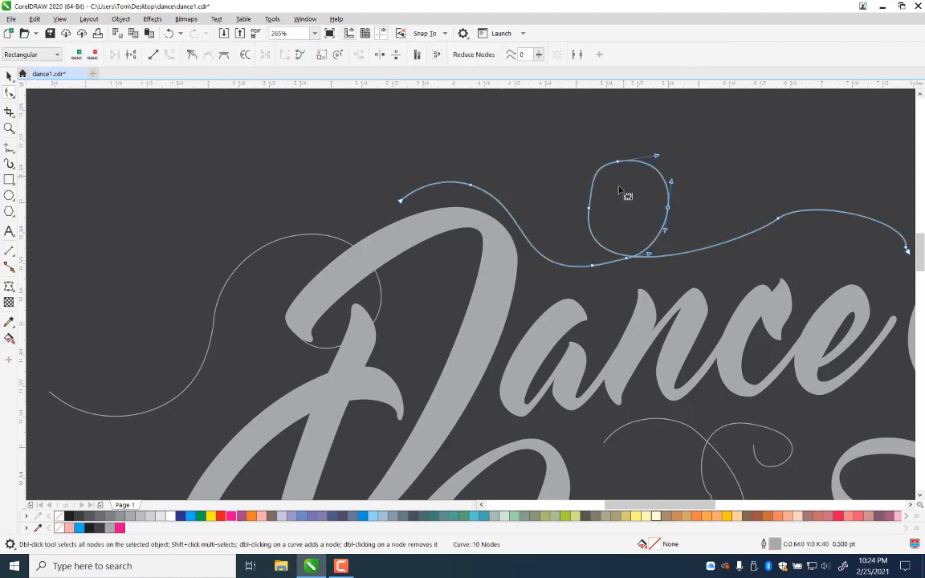
drag(636, 145, 574, 226)
key(Delete)
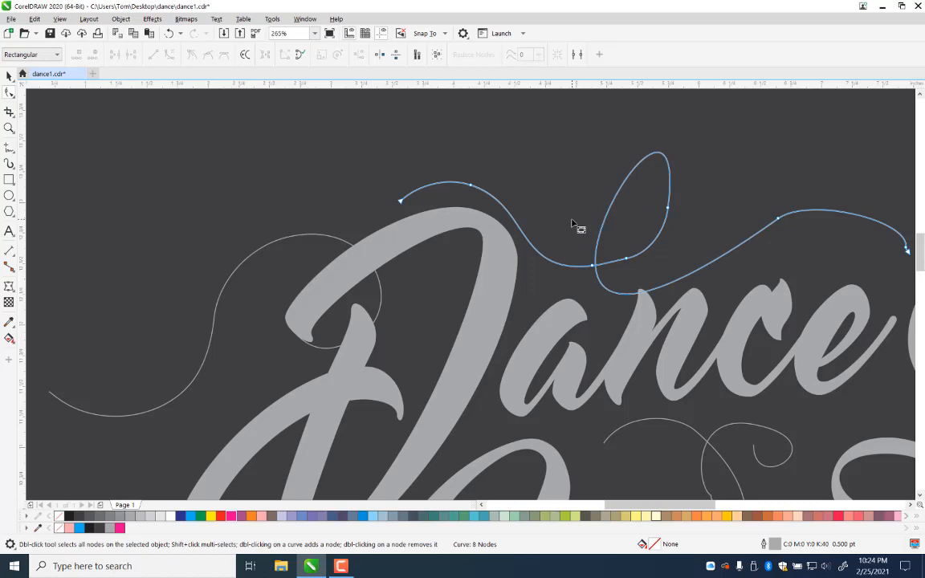
key(ctrl+z)
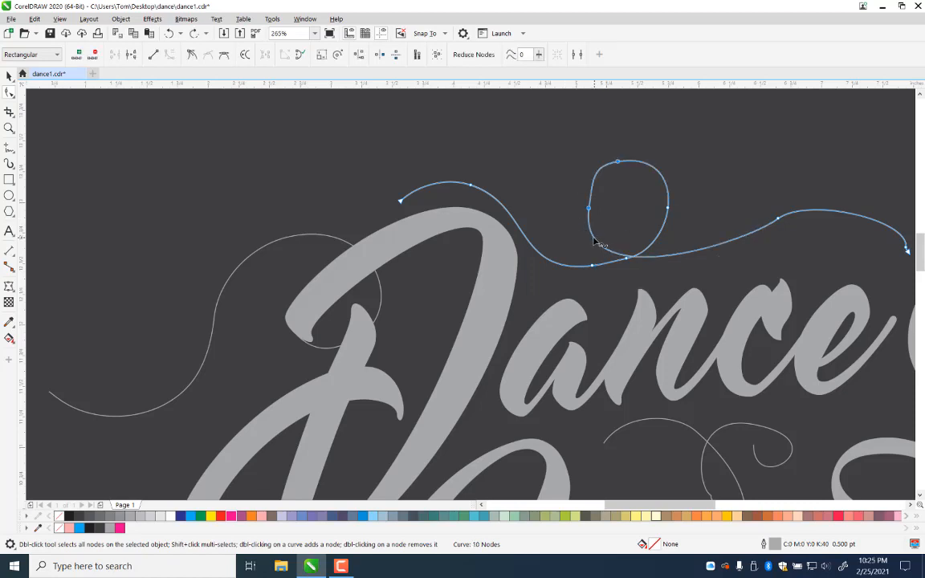
double_click(594, 238)
drag(637, 143, 562, 223)
key(Delete)
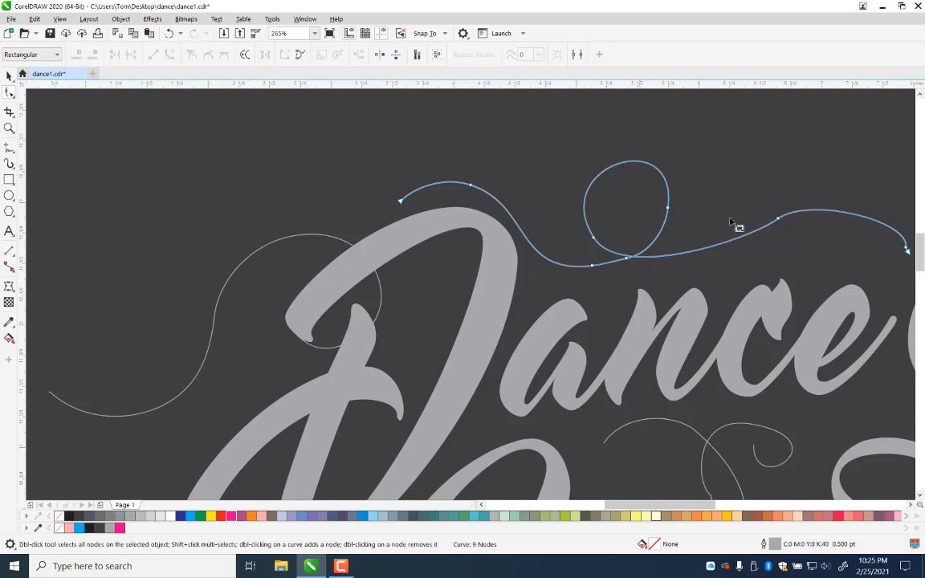
drag(594, 240, 592, 231)
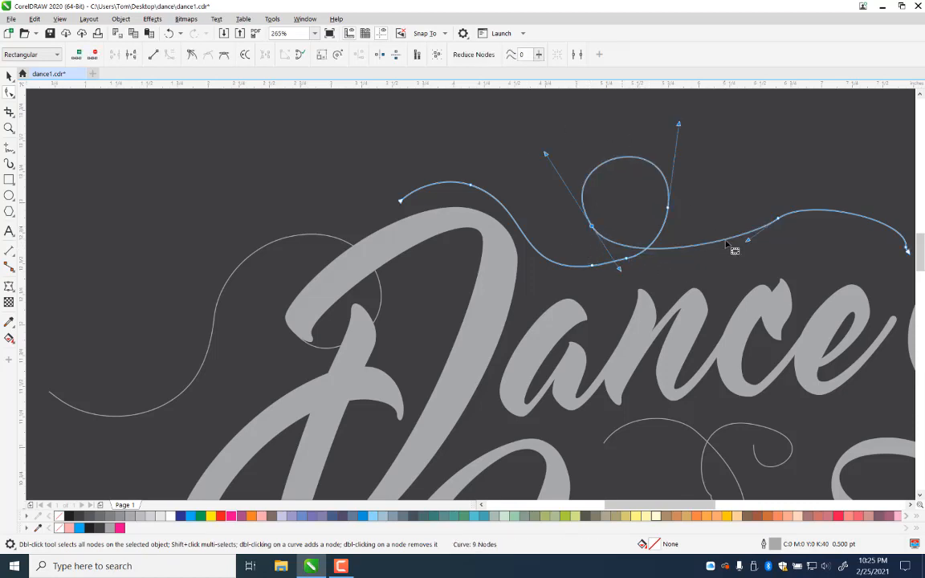
Step: Smooth the rise after the loop above "Dance" by adding a node on either side of the kinked node and deleting that node
drag(744, 264, 405, 351)
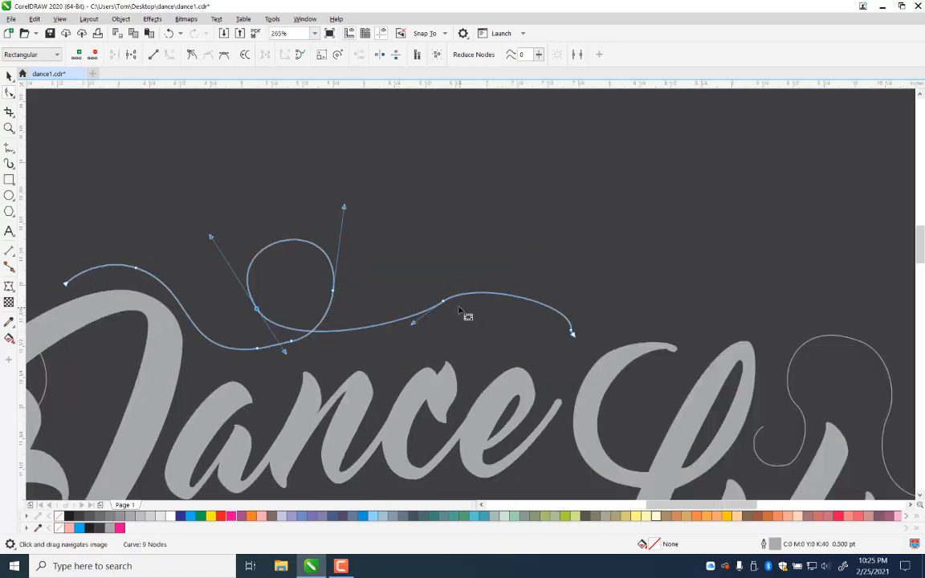
double_click(512, 296)
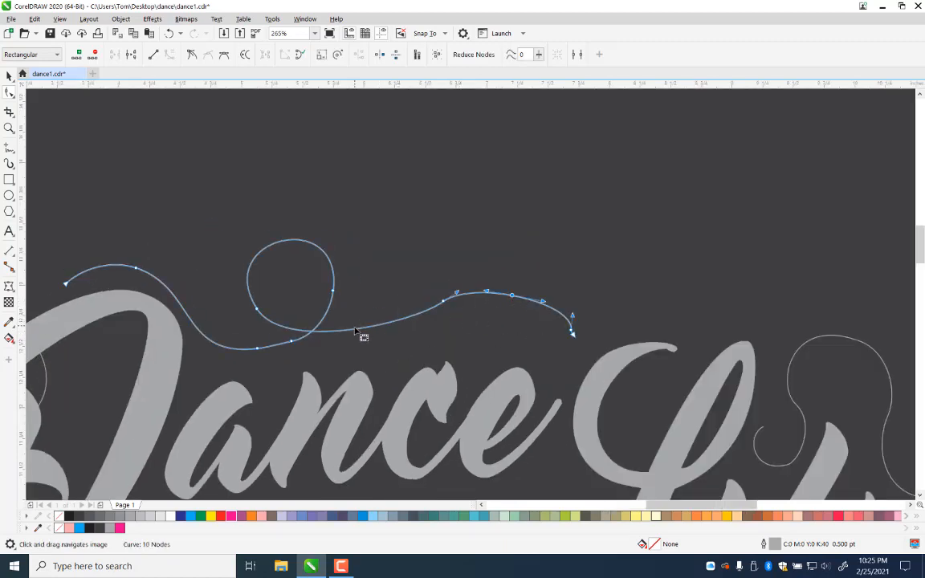
double_click(355, 329)
click(443, 301)
key(F12)
click(617, 363)
key(Delete)
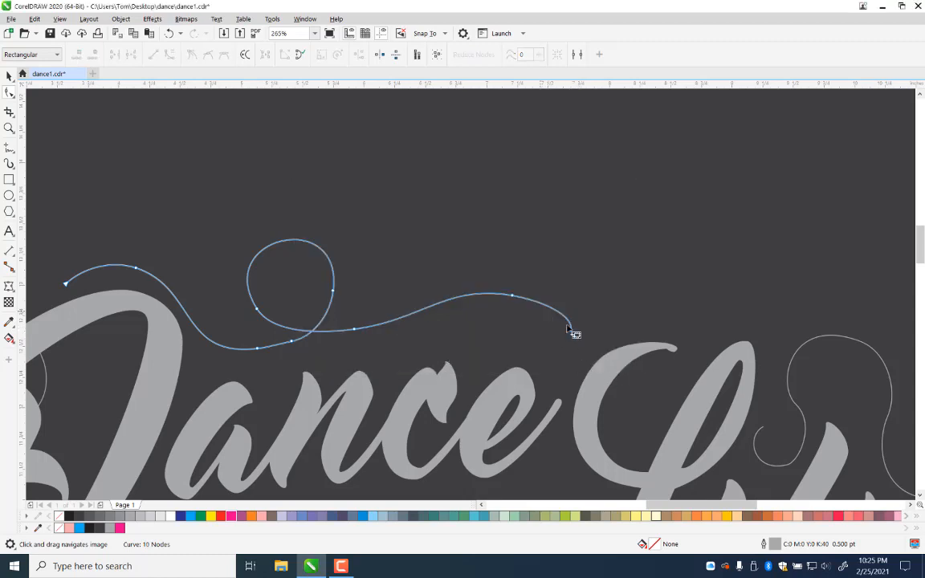
Step: Trim the hooked tail of the flourish above "Dance", stretch its end toward the "L" and smooth the final arch by replacing its node
click(573, 333)
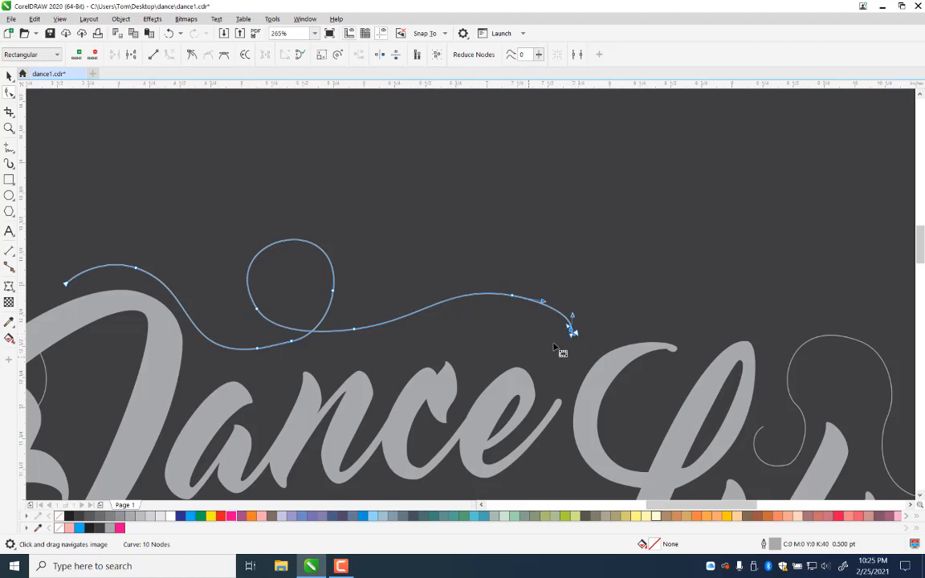
double_click(559, 313)
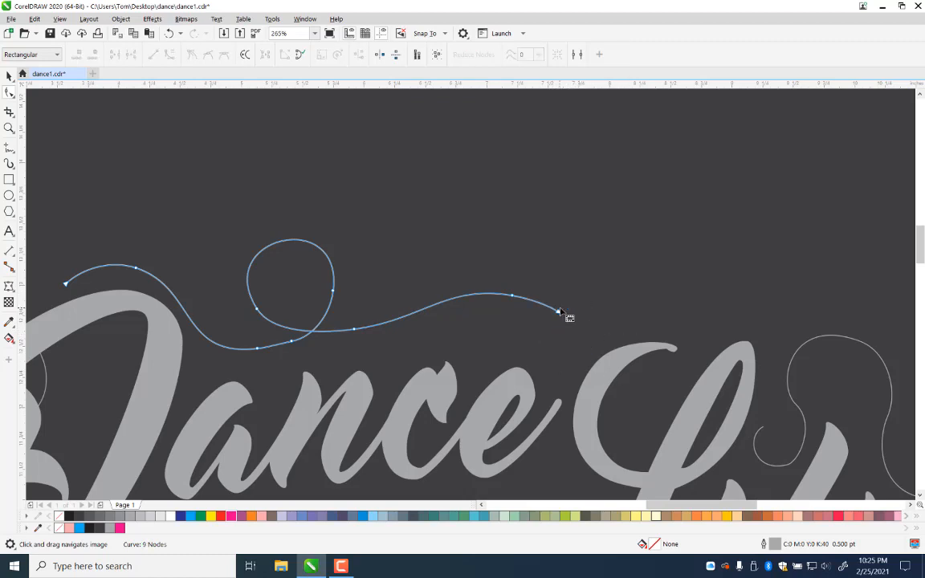
mouse_move(560, 312)
mouse_down()
mouse_move(588, 343)
mouse_move(556, 302)
mouse_up()
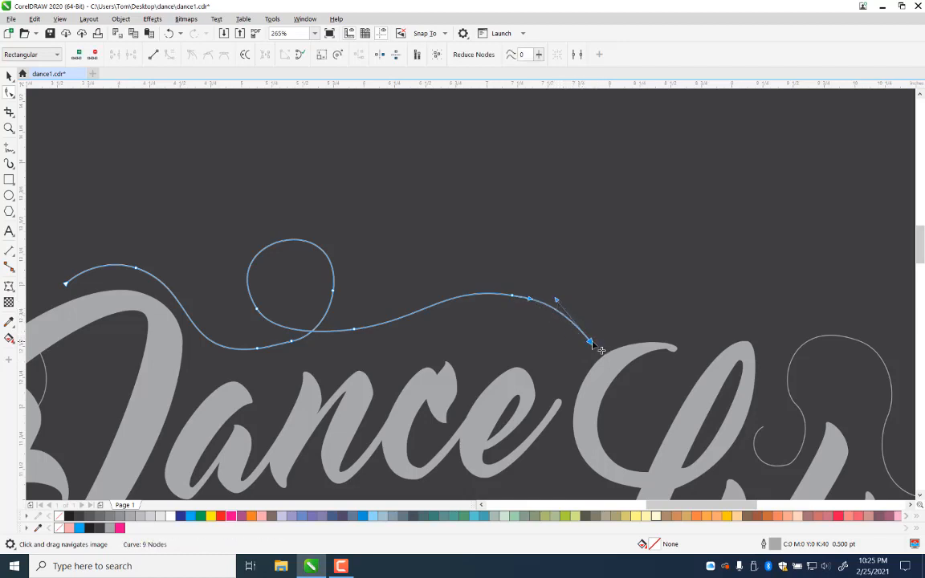
drag(590, 345, 587, 340)
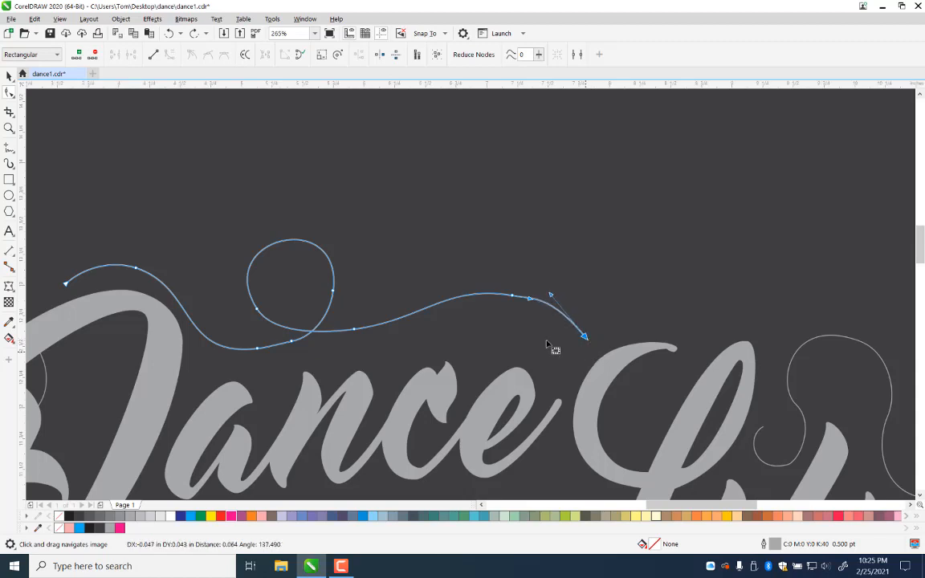
click(451, 300)
double_click(451, 299)
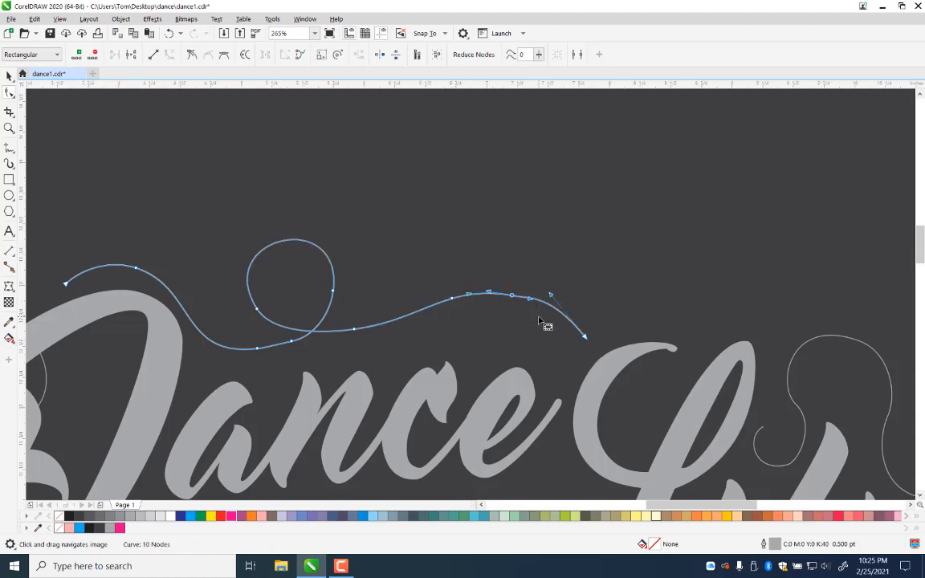
key(Delete)
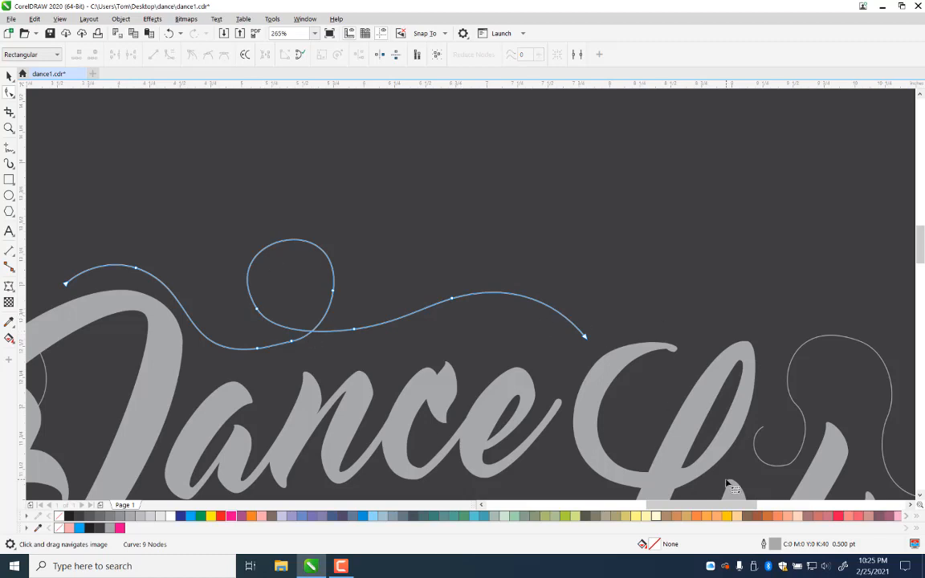
Step: Smooth the starting curl of the flourish above "Like" by adding a node on each side, then deleting its lowest node and the kinked node above
drag(738, 386, 383, 262)
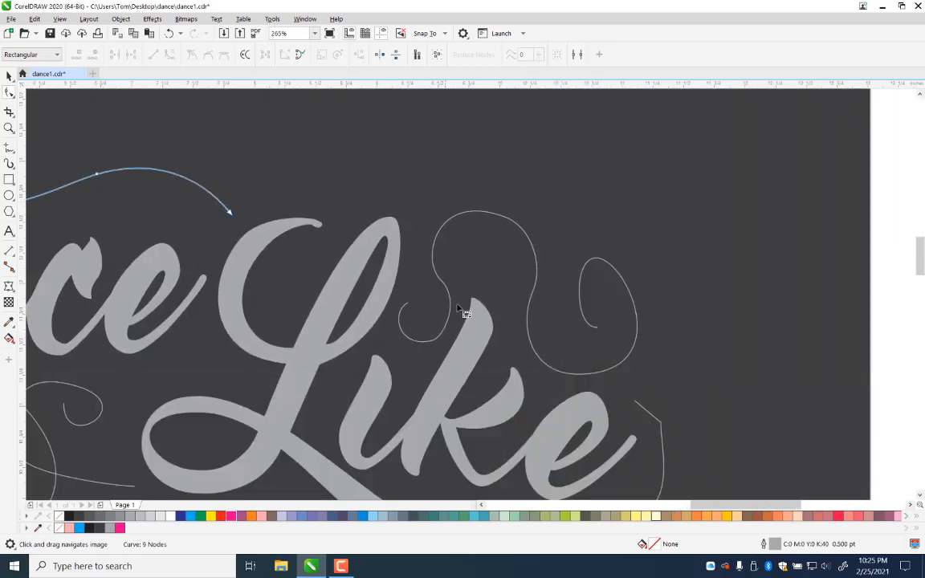
click(439, 234)
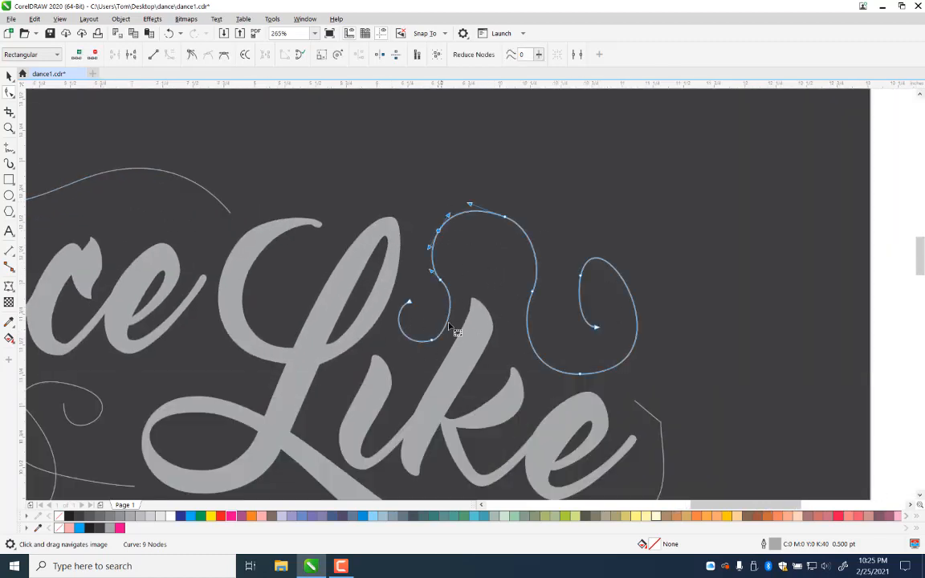
double_click(448, 322)
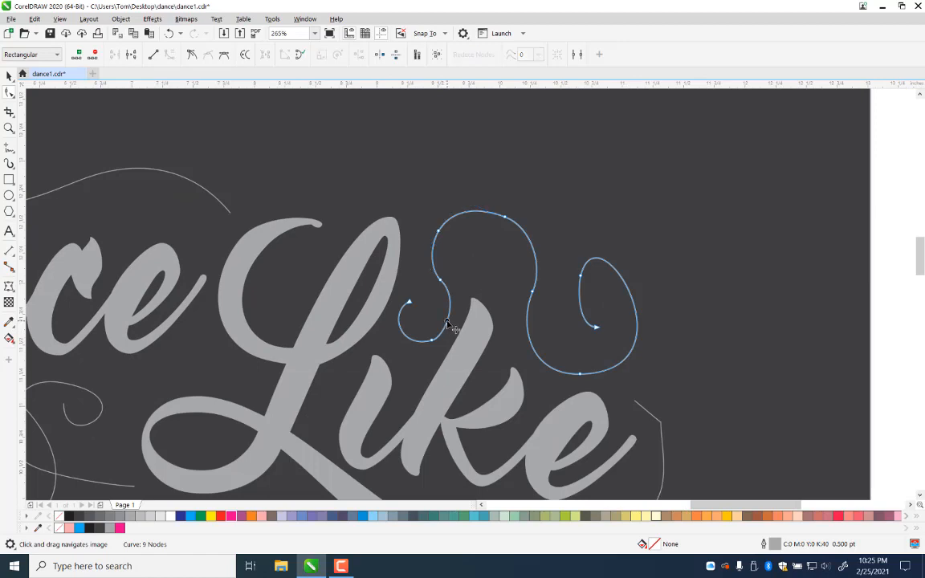
double_click(399, 325)
drag(422, 320, 443, 364)
key(Delete)
drag(456, 262, 435, 297)
key(Delete)
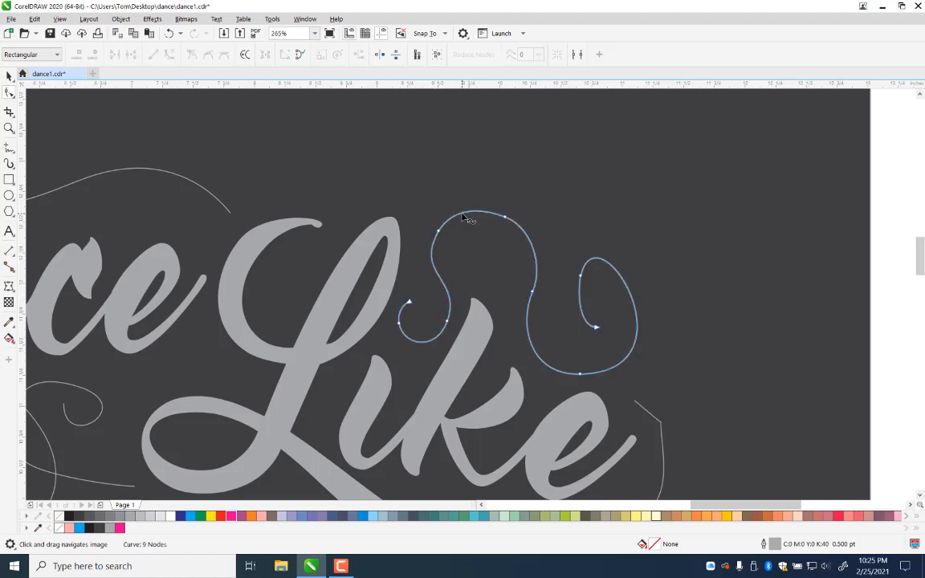
Step: Round the first tall arch of the flourish above "Like" by adding nodes near its top and lower side and deleting the two uneven ones
double_click(462, 214)
double_click(438, 275)
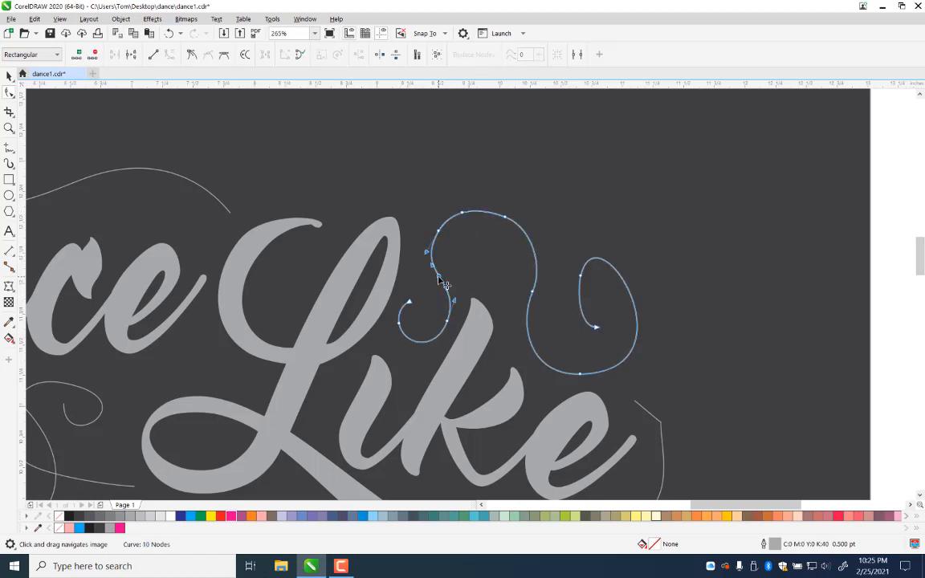
double_click(437, 231)
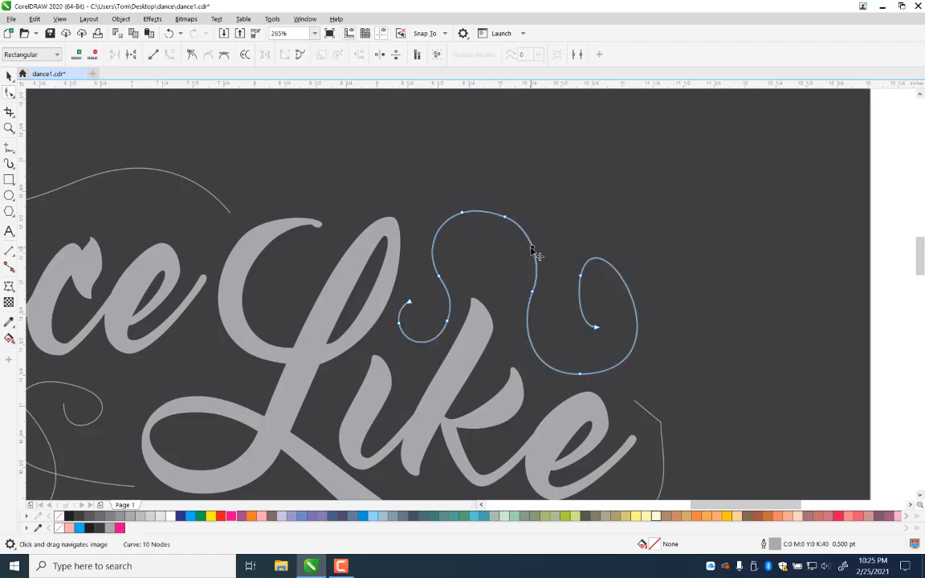
drag(521, 192, 490, 247)
key(Delete)
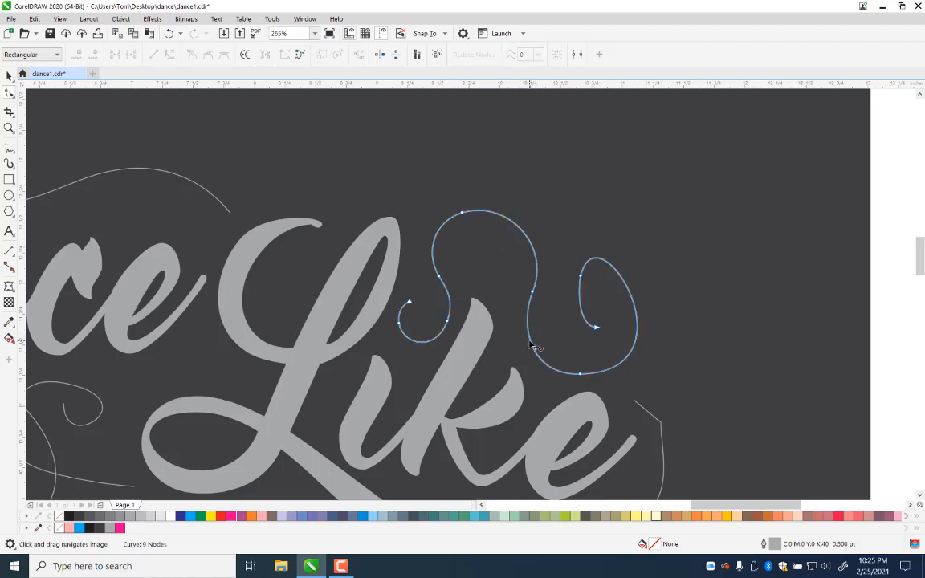
Step: Smooth the deep dip of the flourish above the "e" of "Like" by replacing its bottom node with one on either side
double_click(635, 339)
double_click(544, 362)
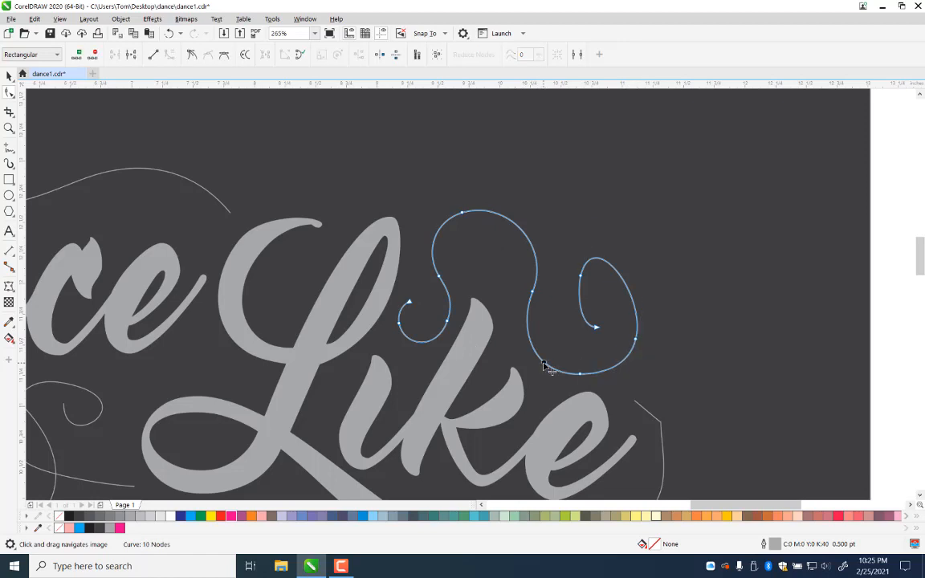
drag(567, 343, 595, 388)
key(Delete)
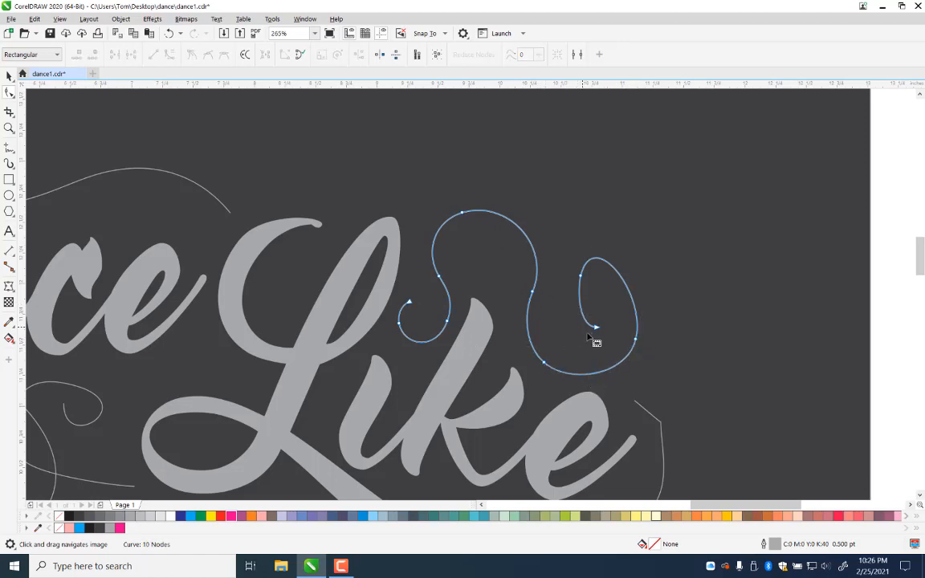
Step: Widen the closing curl of the flourish above "Like" by shifting its inner node slightly and pulling a new node on its upper curve outward
drag(581, 276, 575, 282)
click(619, 285)
click(620, 284)
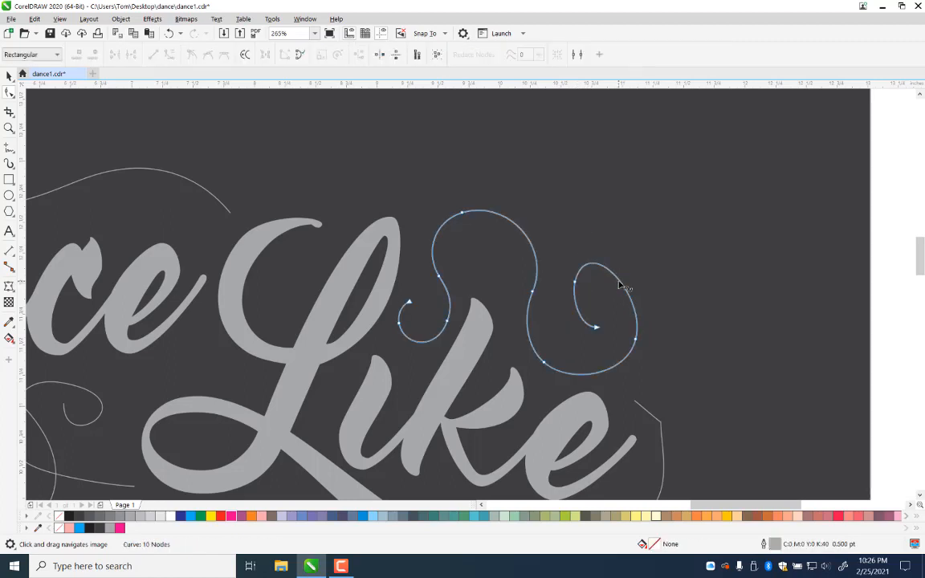
double_click(620, 284)
double_click(620, 283)
double_click(620, 281)
drag(620, 280, 632, 273)
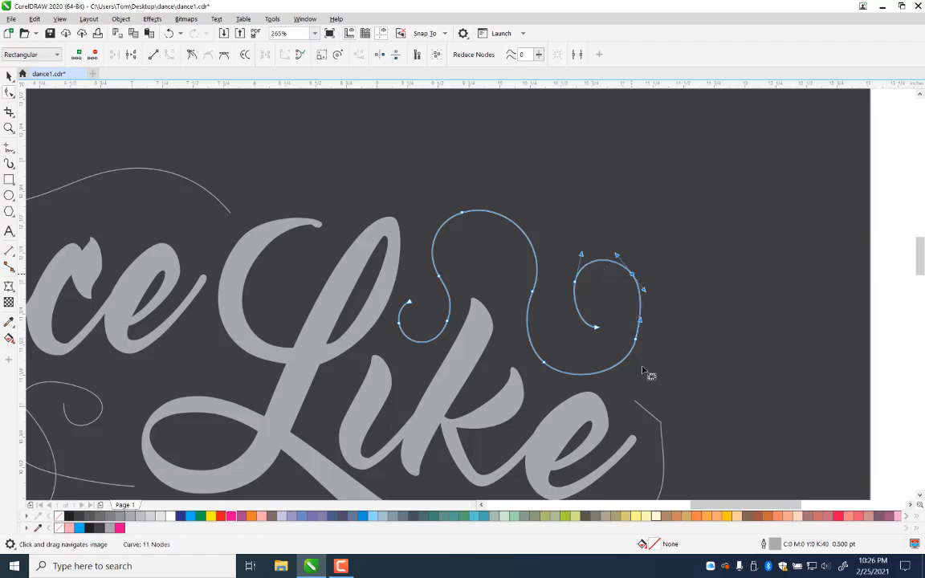
Step: Even out both sides of the closing curl above "Like" by adding a node lower on each side and deleting the two uneven ones
double_click(610, 370)
drag(662, 320, 619, 366)
key(Delete)
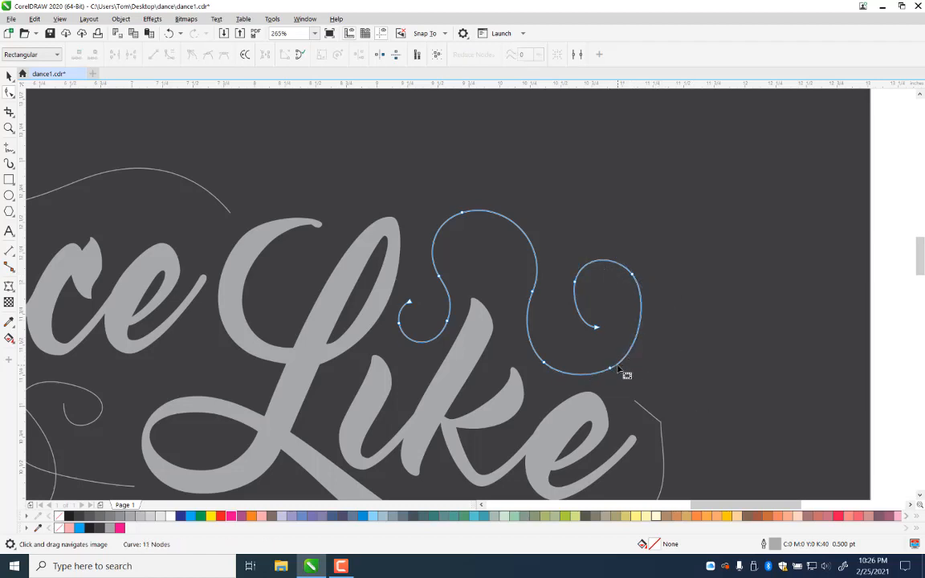
double_click(579, 314)
drag(566, 256, 602, 295)
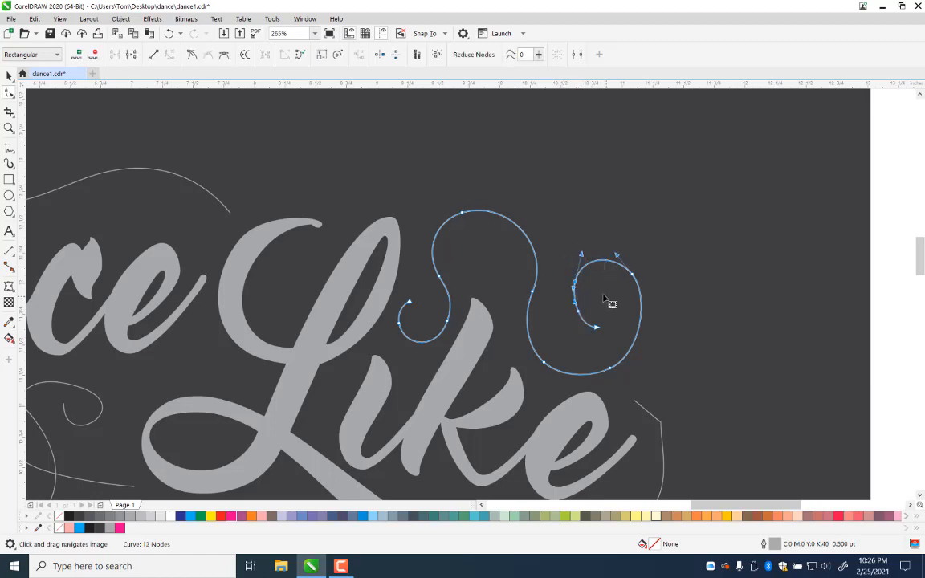
key(Delete)
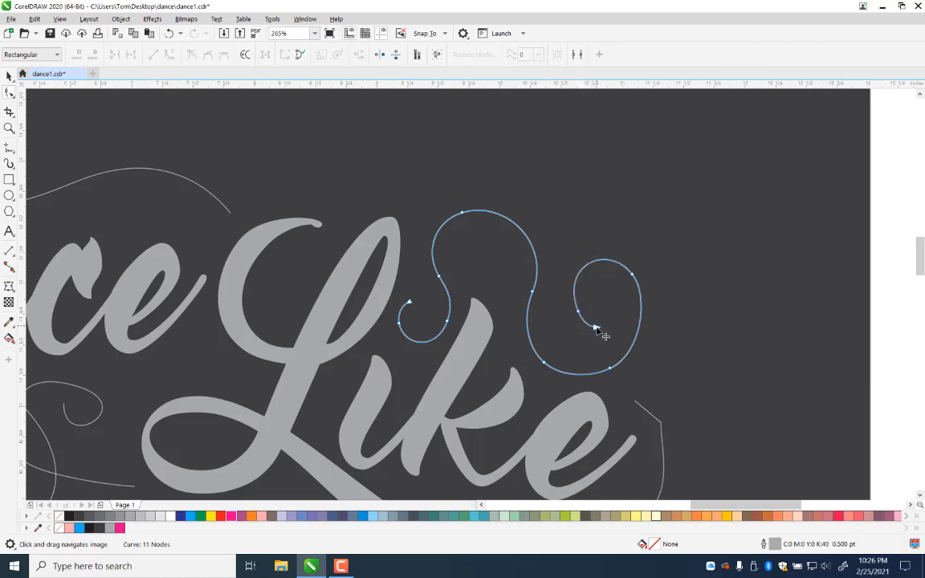
Step: Reshape the inner end of the closing curl above "Like" by removing its last inner node, raising a new top node and adjusting the end's position and handle
double_click(596, 328)
drag(578, 311, 602, 330)
drag(584, 287, 538, 283)
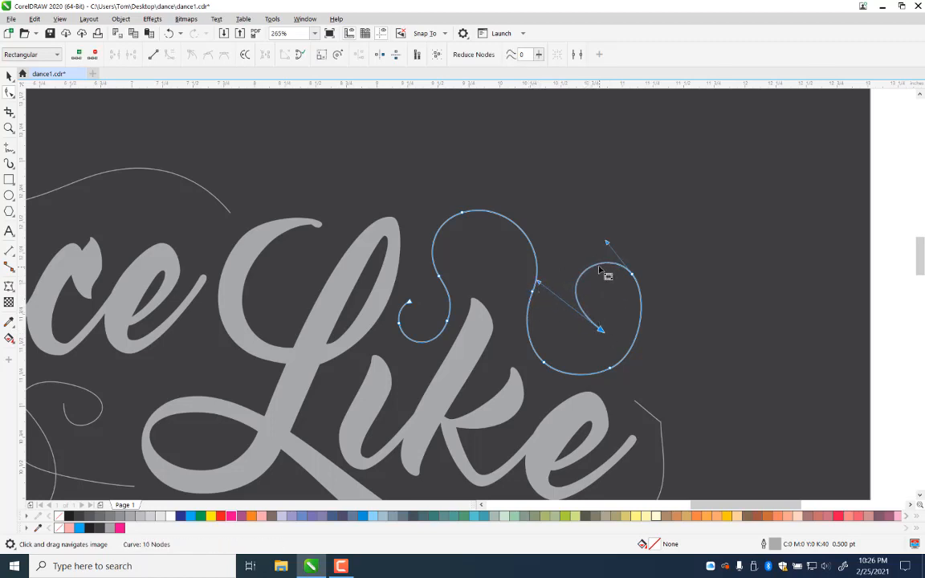
double_click(599, 266)
drag(599, 266, 596, 261)
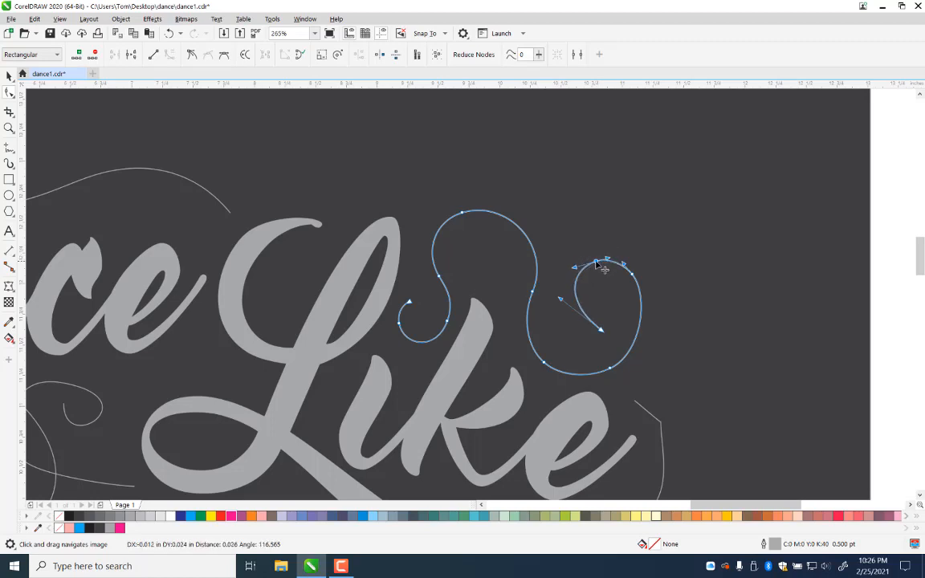
drag(601, 329, 597, 327)
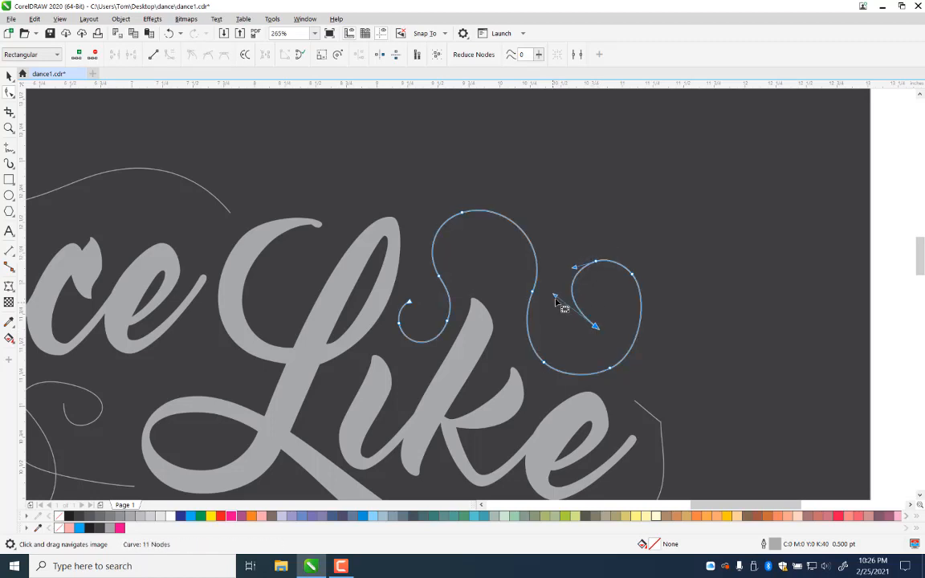
mouse_move(555, 297)
mouse_down()
mouse_move(567, 322)
mouse_move(557, 310)
mouse_up()
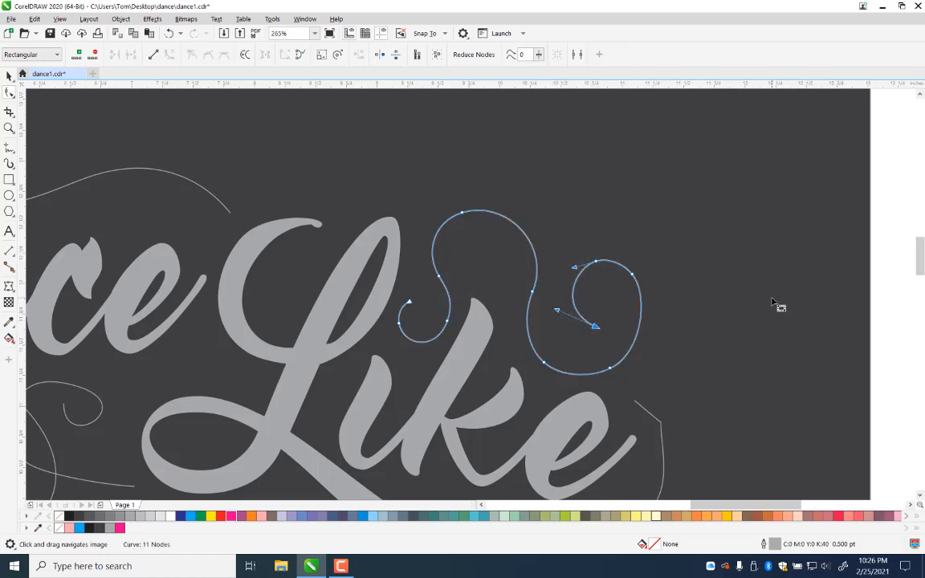
Step: Bend the straight start of the flourish beside the "e" of "Like" into a curve, moving its end node slightly outward
click(675, 372)
drag(672, 357, 519, 141)
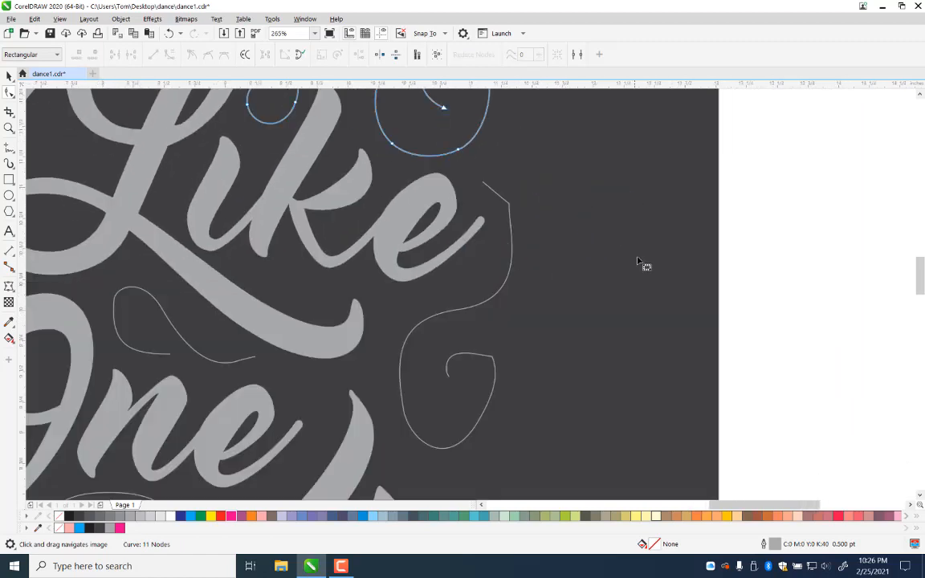
click(492, 191)
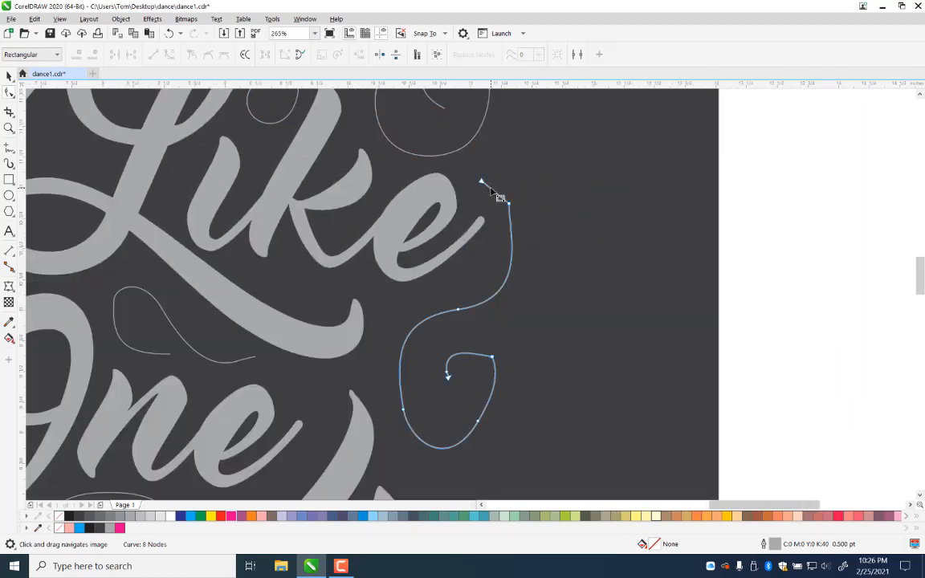
click(482, 181)
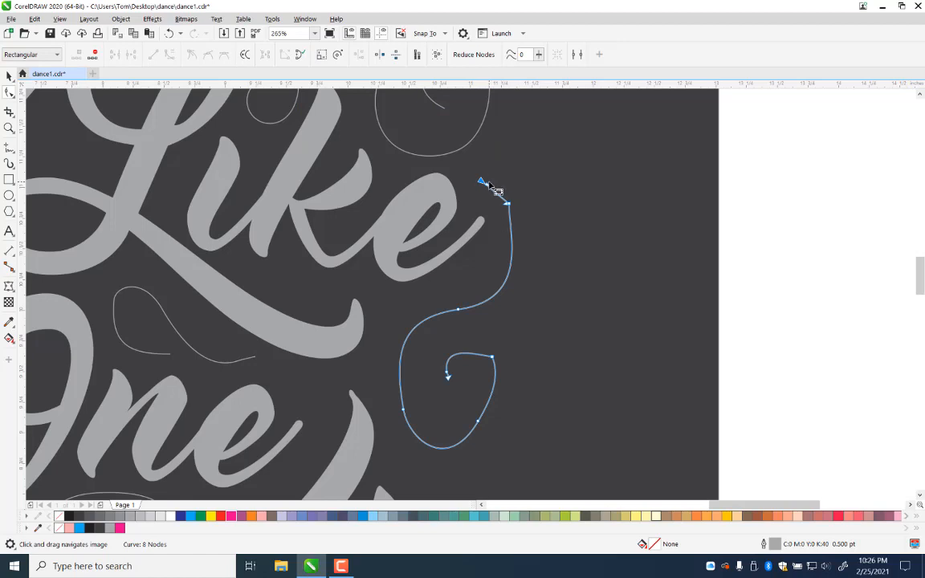
drag(492, 193, 502, 174)
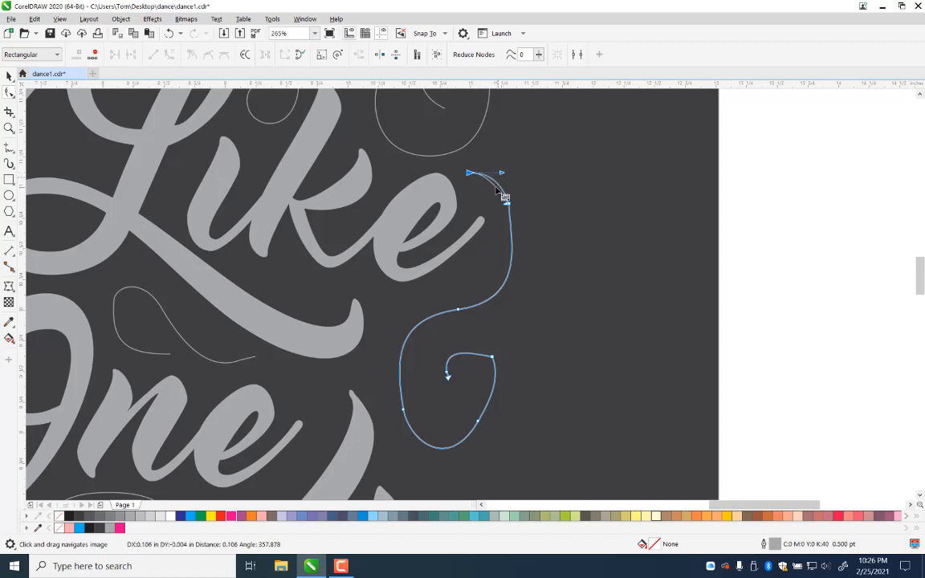
Step: Smooth the upper bend and middle turn of the flourish beside "Like" by adding surrounding nodes and deleting the corner node and the mid-curve node
double_click(495, 182)
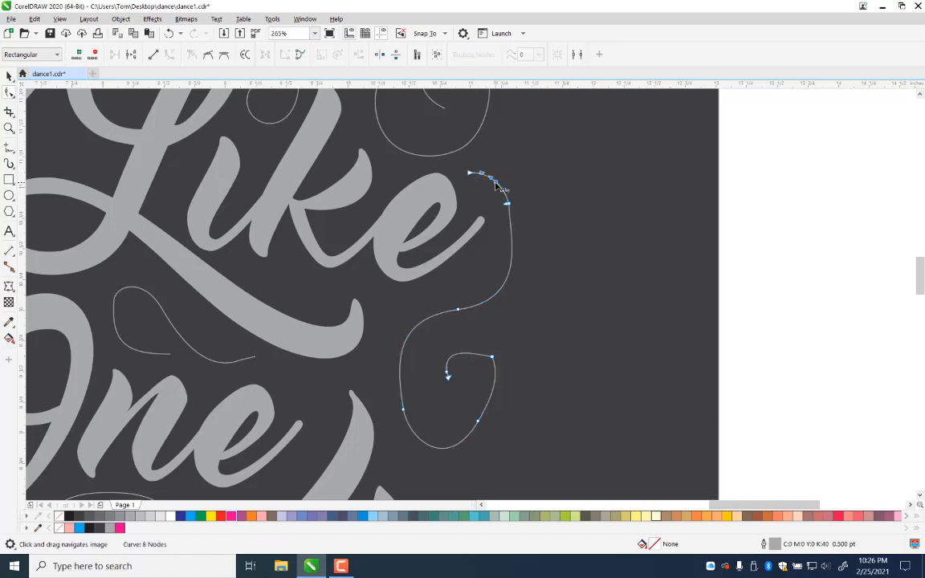
double_click(501, 292)
drag(550, 180, 502, 279)
key(Delete)
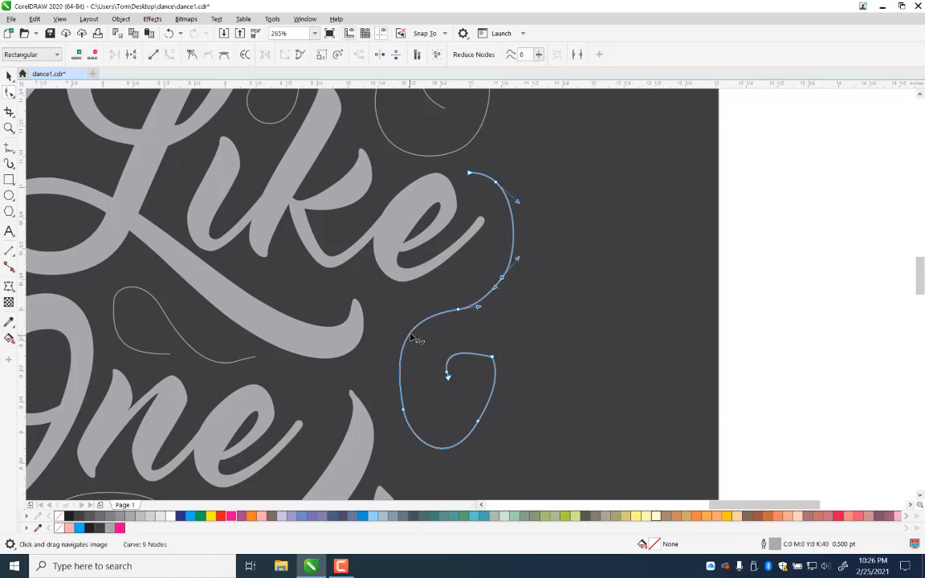
double_click(408, 340)
drag(435, 289, 481, 331)
key(Delete)
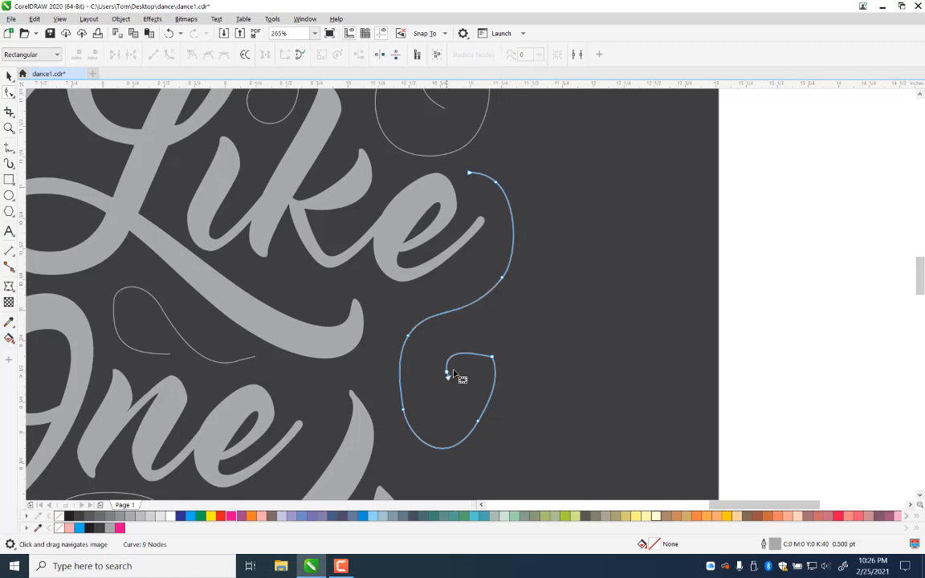
Step: Add a node at the base of the lower spiral beside "Like", delete its corner and stub nodes, and extend its inner end downward
double_click(429, 448)
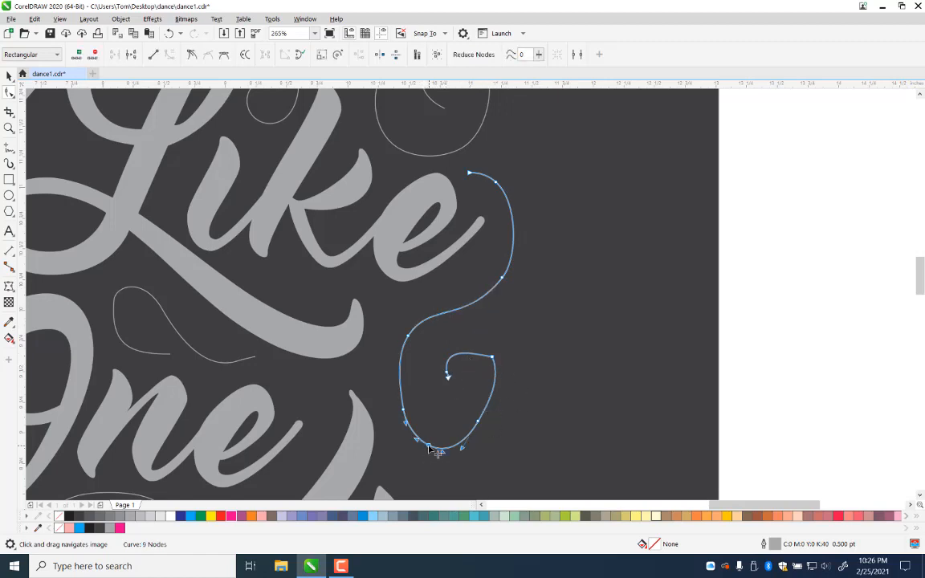
drag(529, 330, 471, 399)
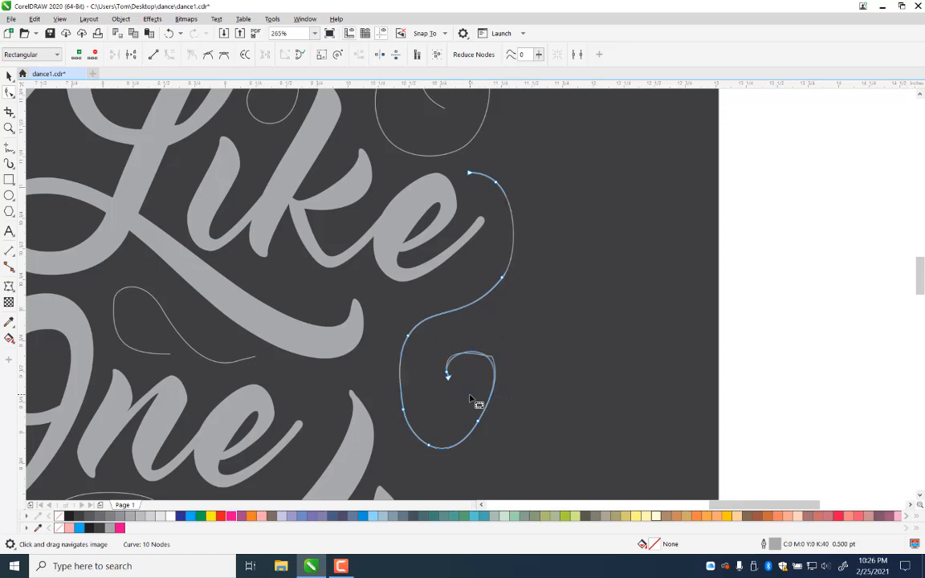
key(Delete)
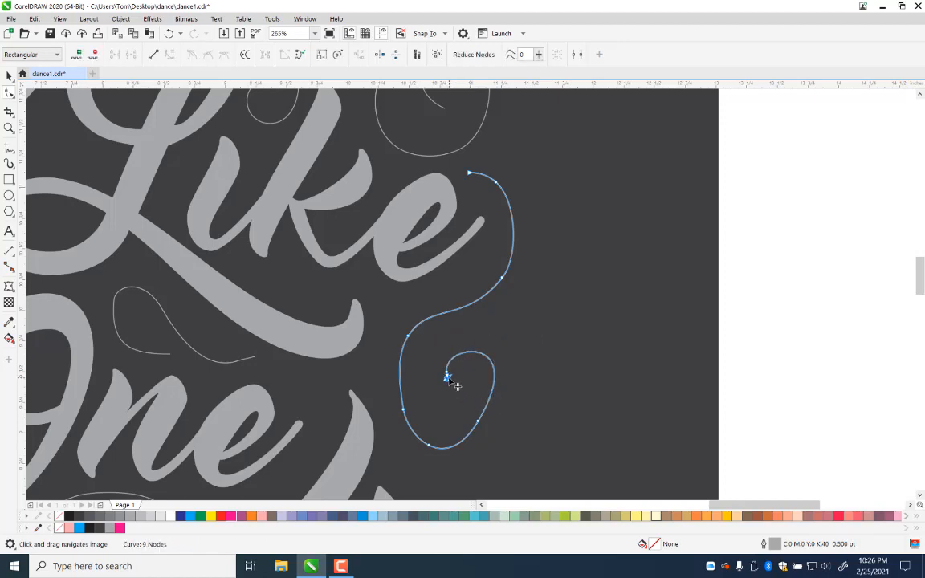
click(455, 387)
drag(448, 374, 443, 322)
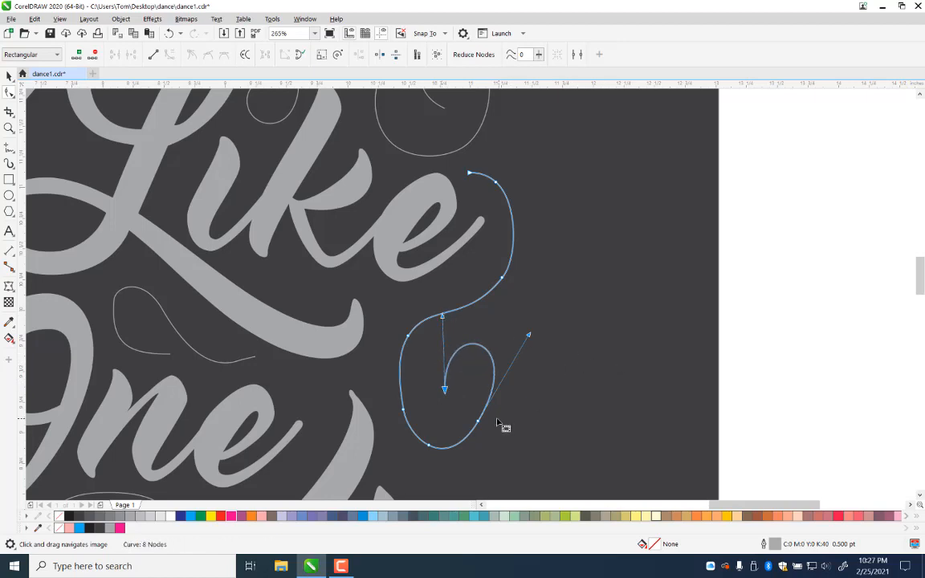
Step: Round the lower spiral of the flourish beside "Like" by moving the nodes on both of its lower sides outward
drag(479, 422, 488, 429)
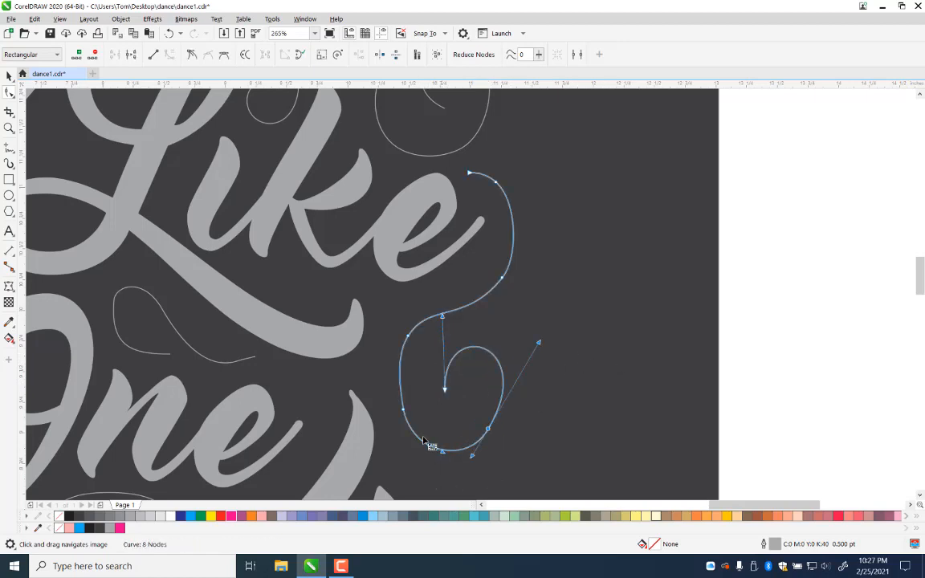
drag(405, 411, 396, 407)
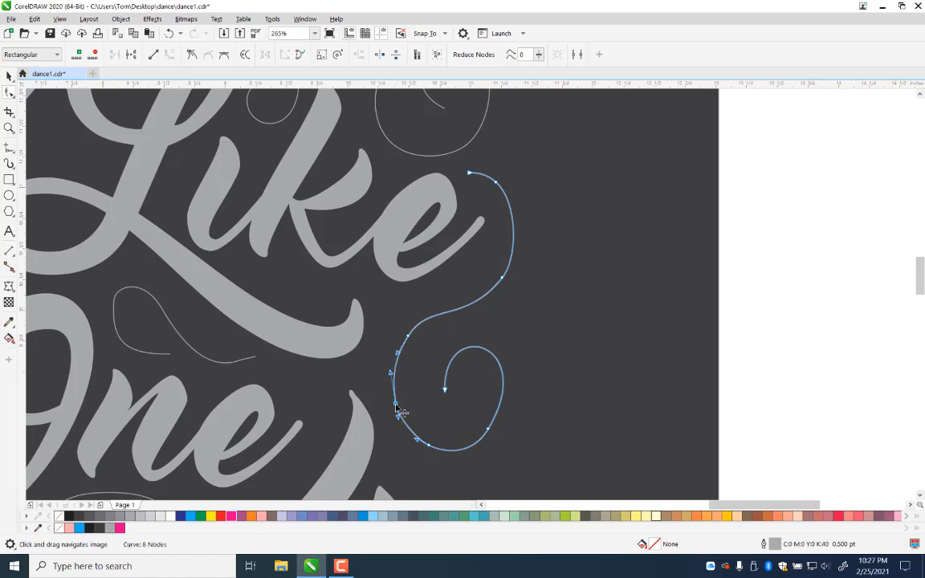
drag(489, 430, 495, 431)
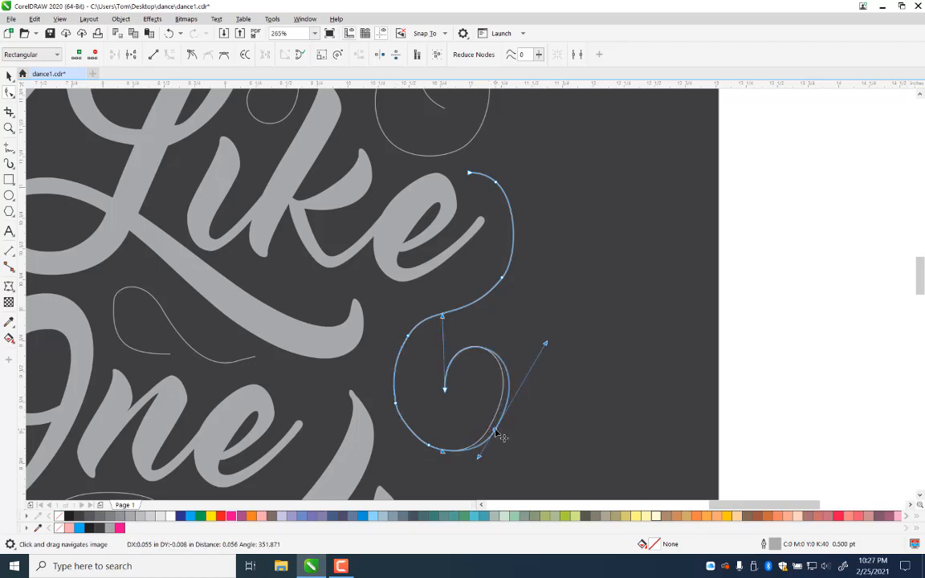
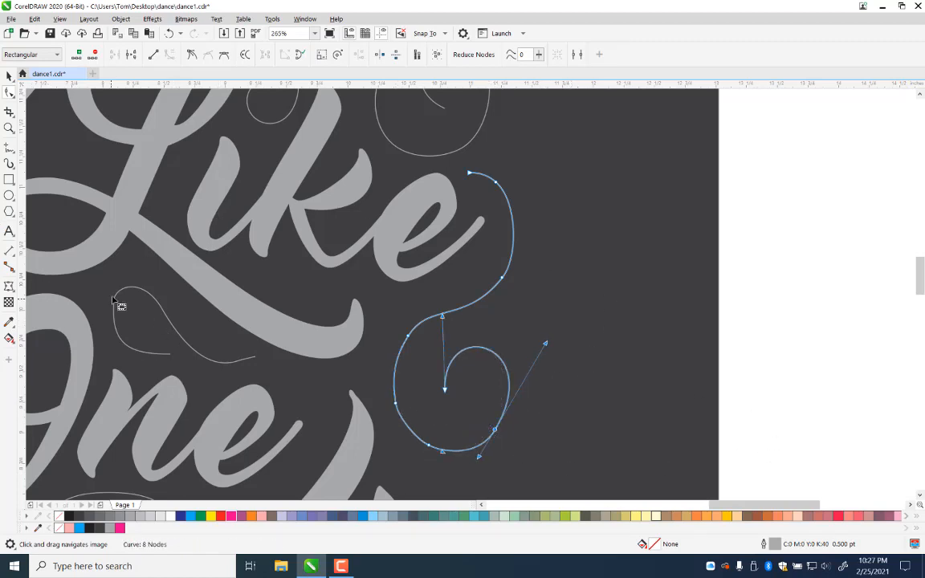
Step: Select the looped flourish beneath the "L" of "Like" and delete the node on the outer upper side of its loop
drag(120, 306, 591, 368)
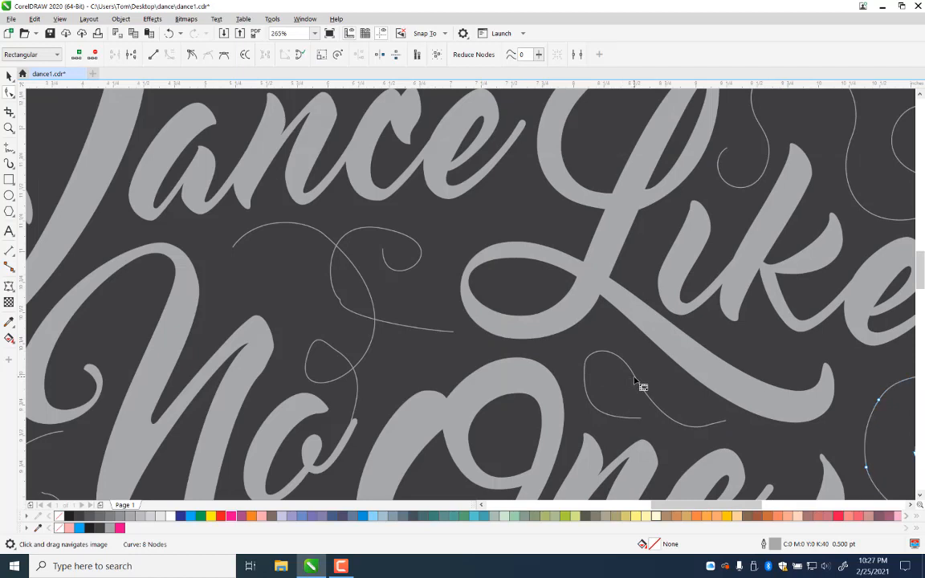
click(642, 384)
double_click(589, 373)
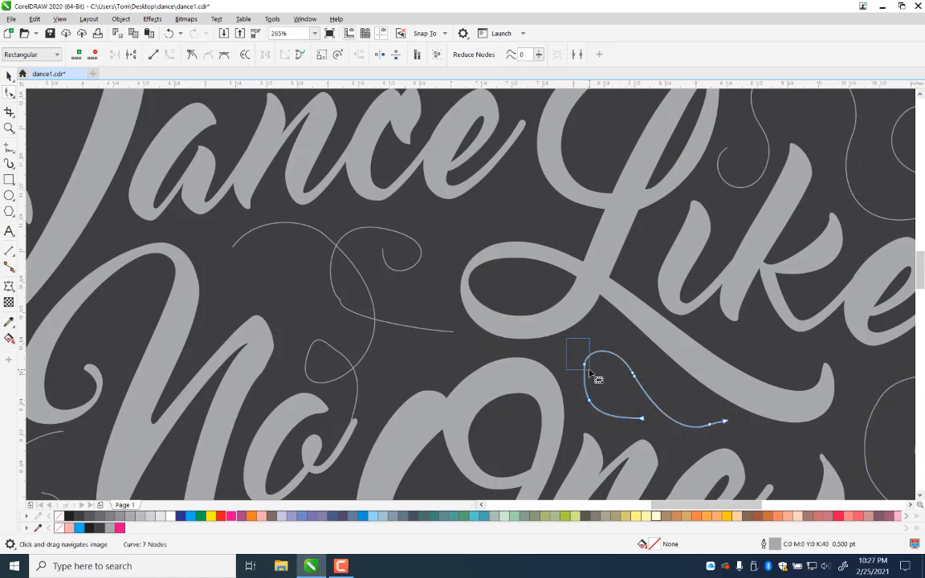
key(Delete)
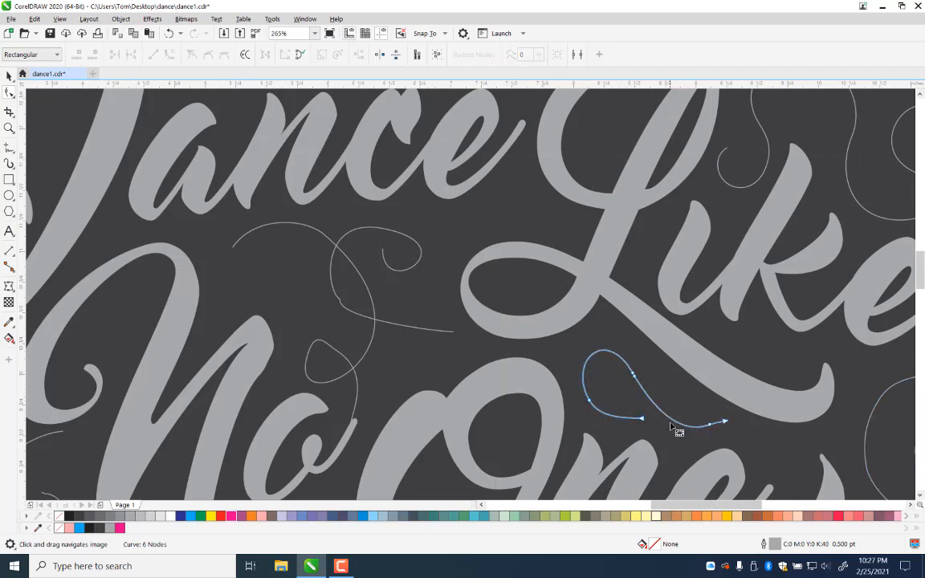
Step: Shift the node at the dip of this flourish's tail slightly inward, extend the tail's end outward and downward, and arch its last segment upward
drag(726, 423, 704, 425)
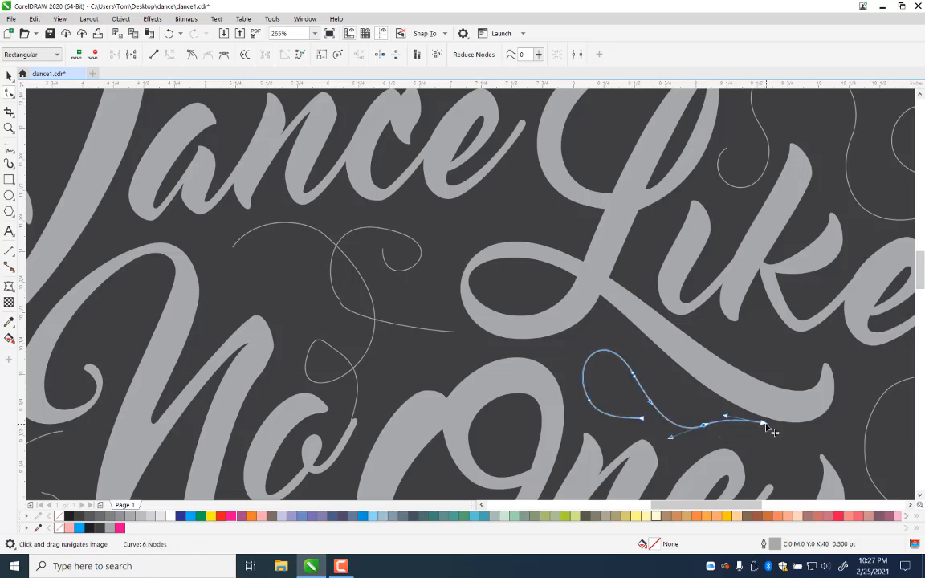
drag(765, 424, 785, 446)
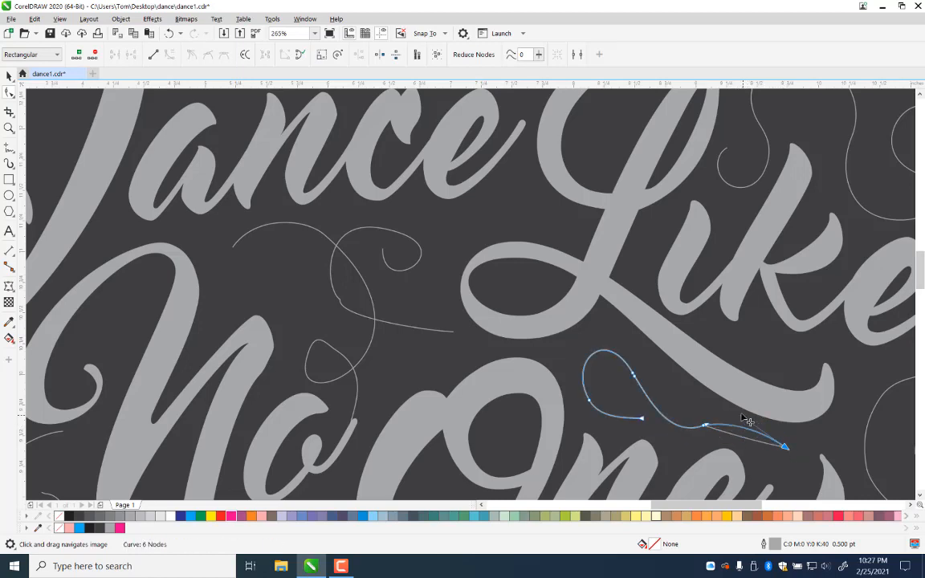
mouse_move(742, 416)
mouse_down()
mouse_move(735, 400)
mouse_move(743, 404)
mouse_up()
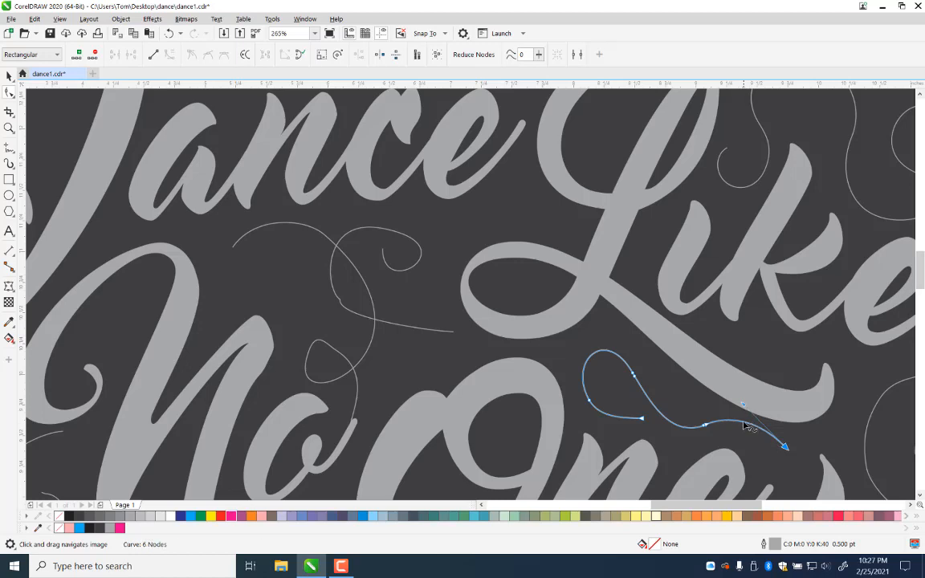
Step: Add a node on each side of the tail's dip, delete the node between them, and nudge the descending side's new node slightly upward
click(748, 426)
double_click(652, 406)
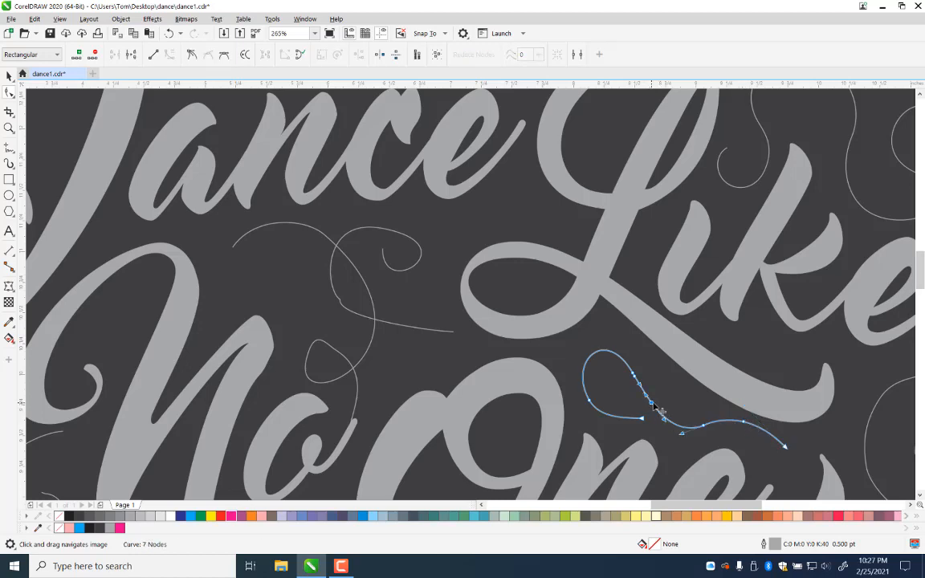
drag(680, 400, 716, 462)
key(Delete)
click(652, 404)
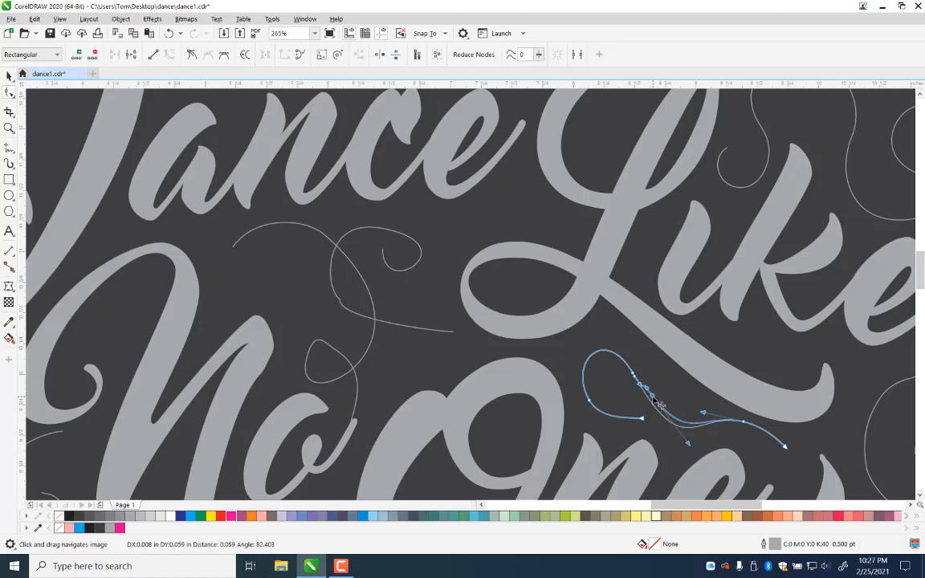
double_click(596, 359)
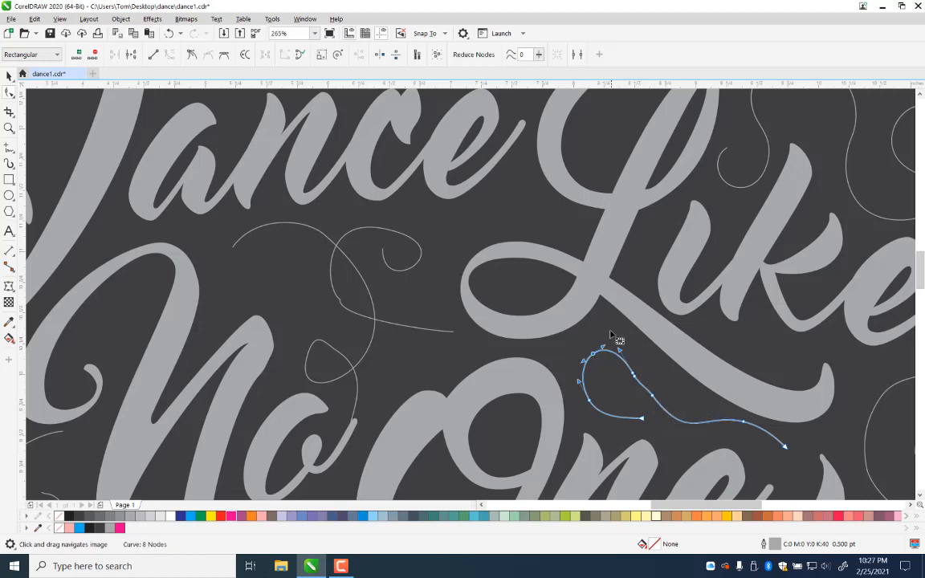
drag(613, 332, 663, 410)
key(Delete)
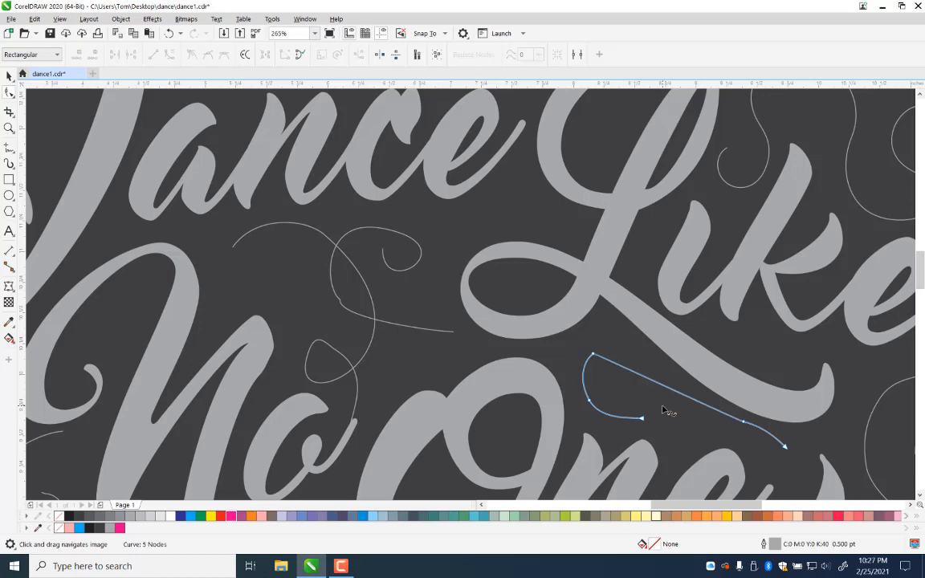
key(ctrl+z)
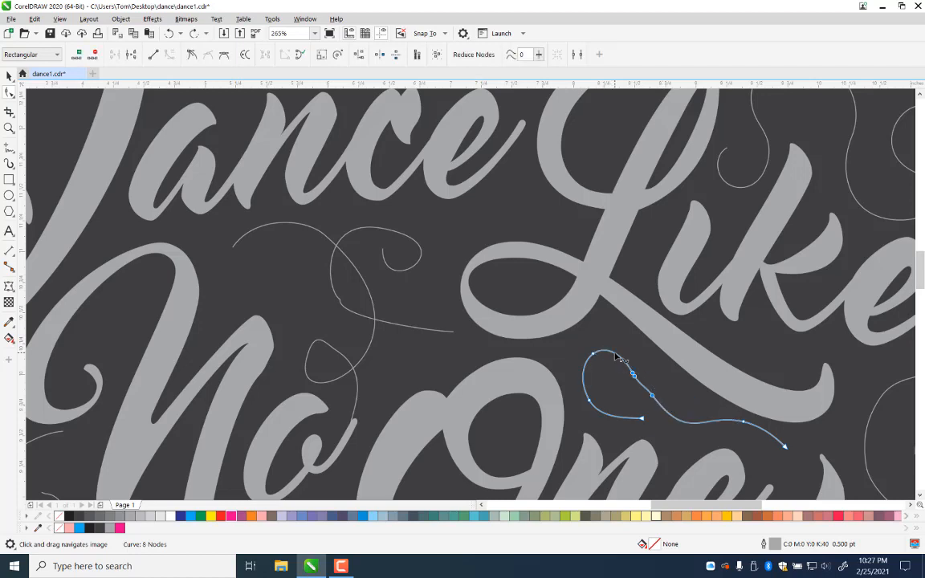
Step: Smooth the loop's descending side by adding nodes at its upper bend and the tail's dip and deleting the three nodes between them
double_click(615, 354)
drag(626, 347, 675, 415)
key(Delete)
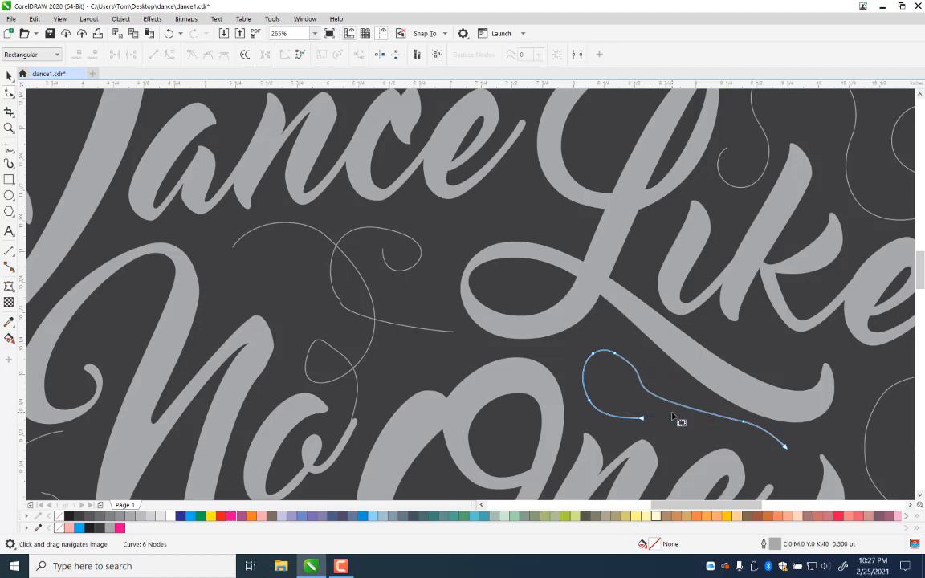
key(ctrl+z)
double_click(687, 424)
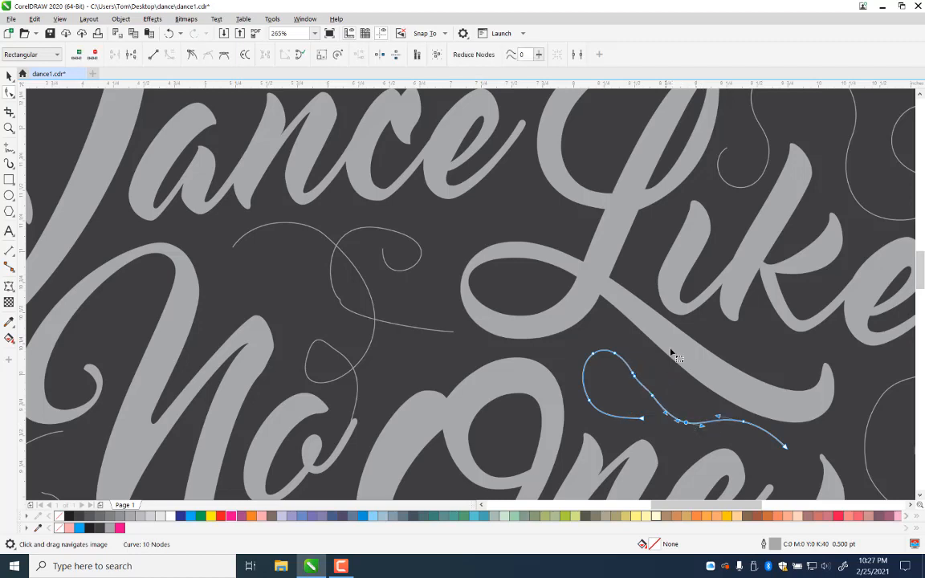
drag(671, 354, 620, 408)
key(Delete)
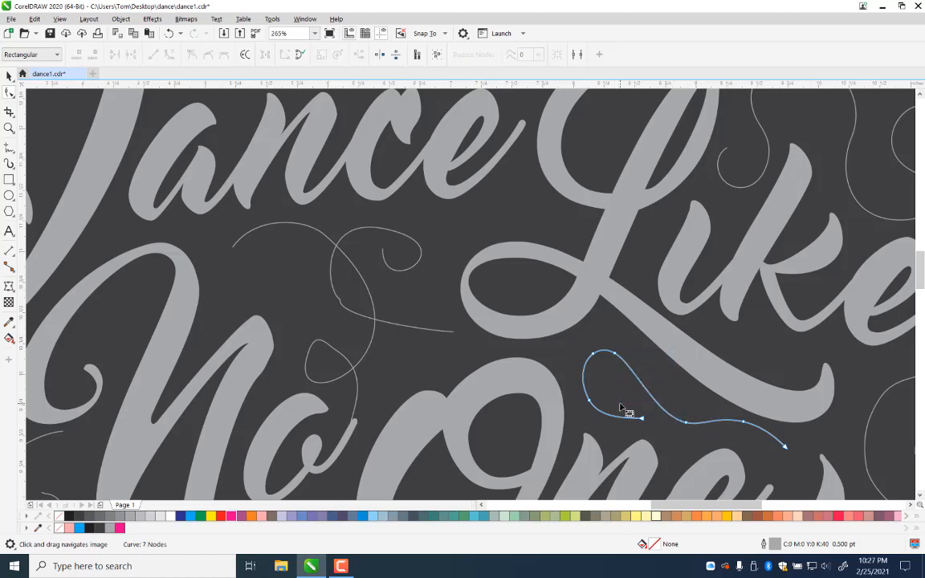
Step: Round the loop by moving its upper bend outward, adjusting the inner end's curve, adding a node on each side and deleting the two top nodes
click(618, 360)
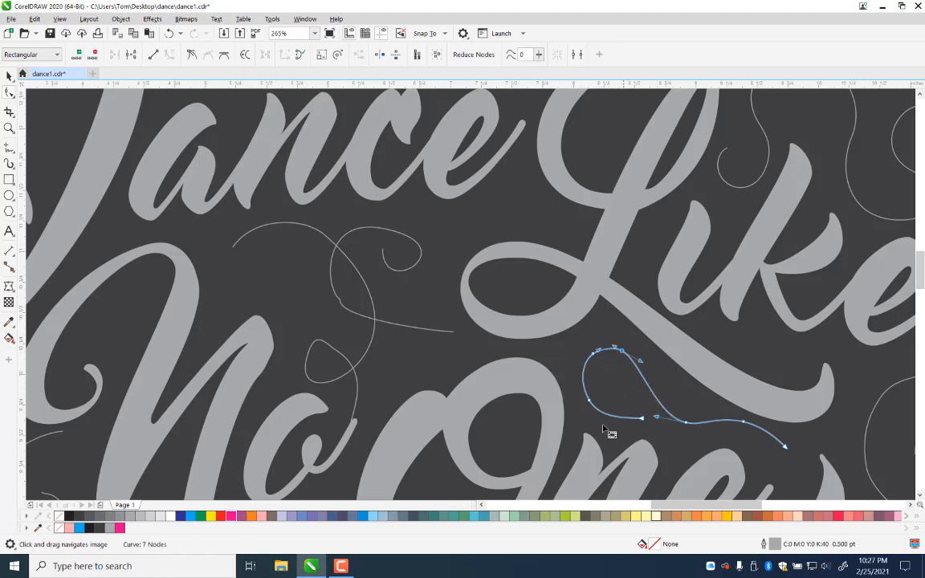
click(642, 418)
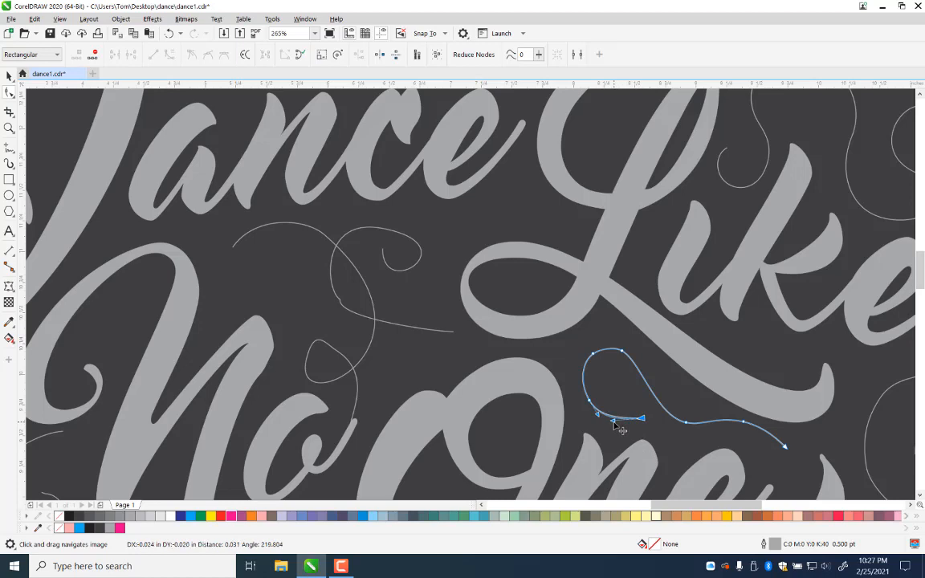
double_click(641, 375)
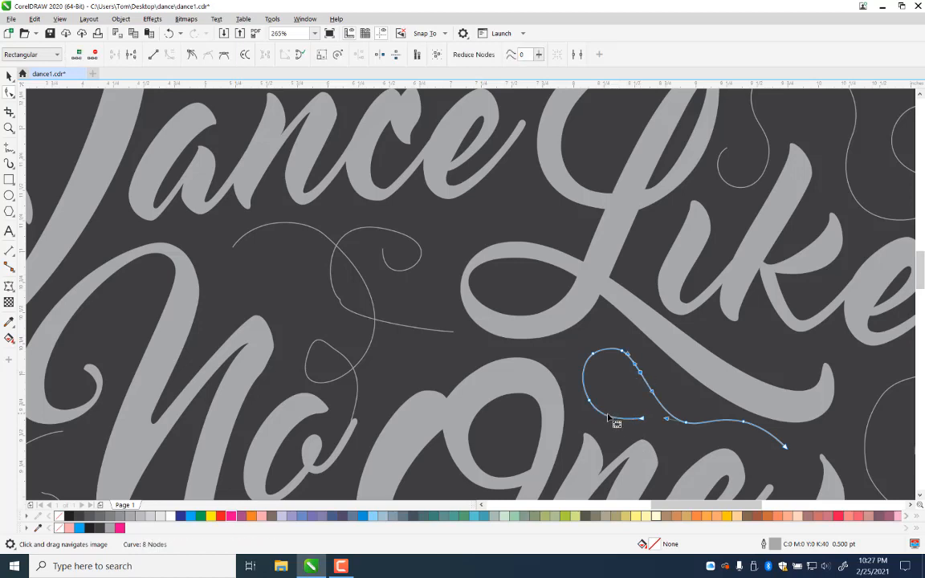
double_click(605, 415)
drag(562, 313, 631, 404)
key(Delete)
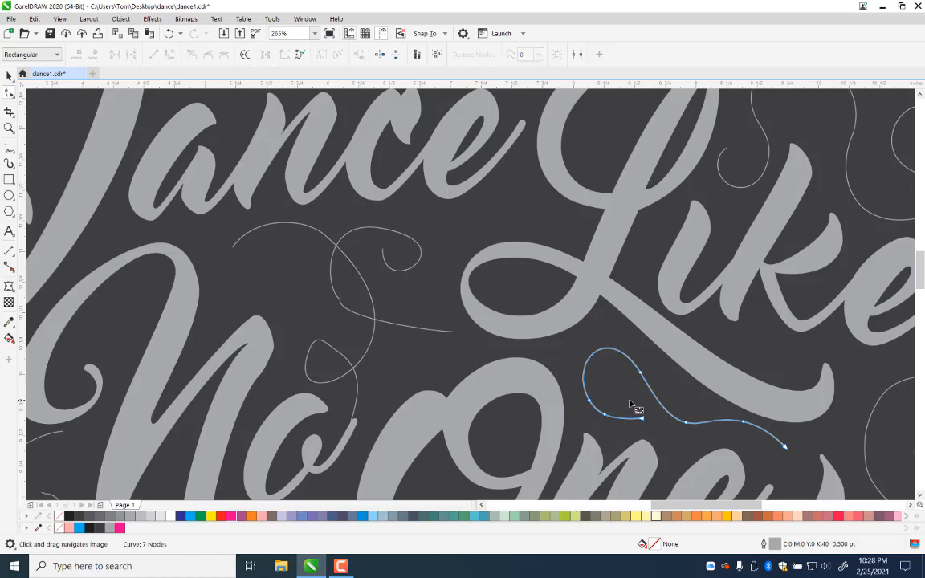
Step: On the spiral flourish beneath the "e" of "Dance", add nodes around the lower turn, delete its corner node, and bow the tail downward
drag(336, 233, 554, 244)
click(554, 235)
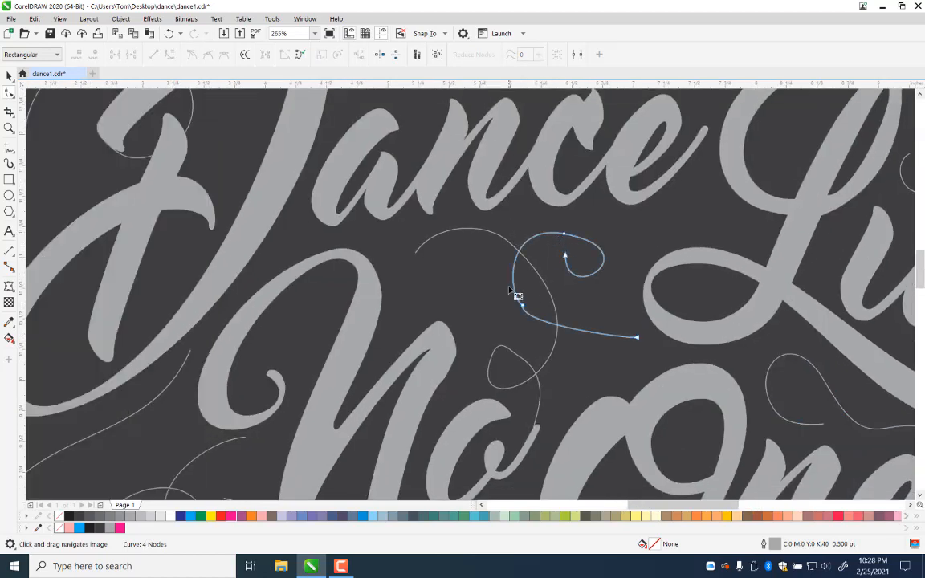
double_click(576, 331)
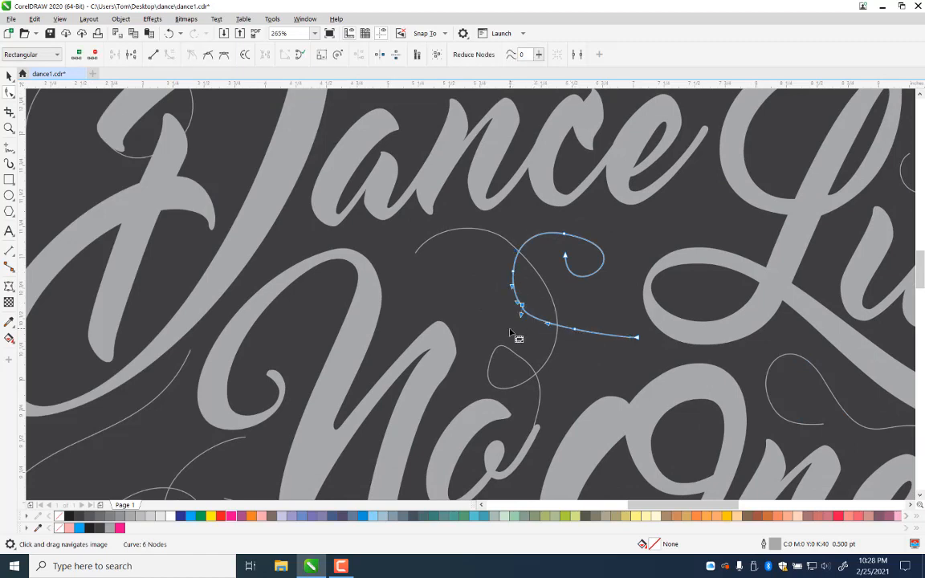
key(Escape)
drag(575, 330, 573, 340)
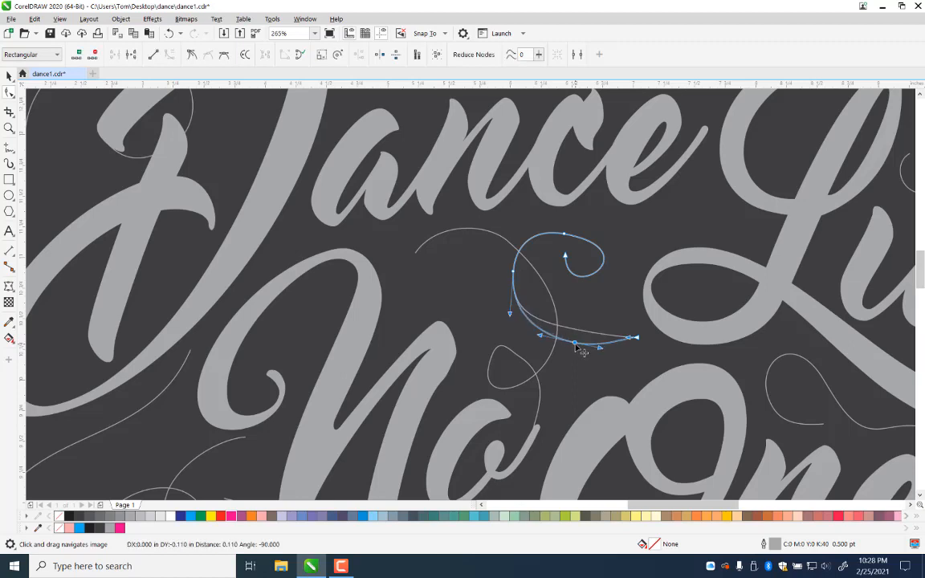
drag(630, 339, 629, 342)
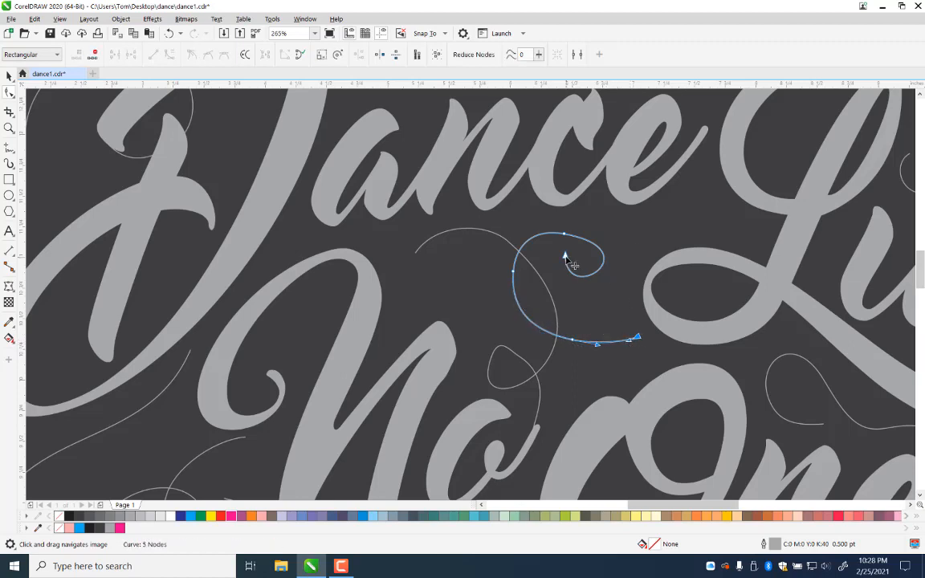
Step: Lower the spiral's inner end, replace its top node with one on each side, and move the outer of these slightly upward
drag(573, 265, 606, 259)
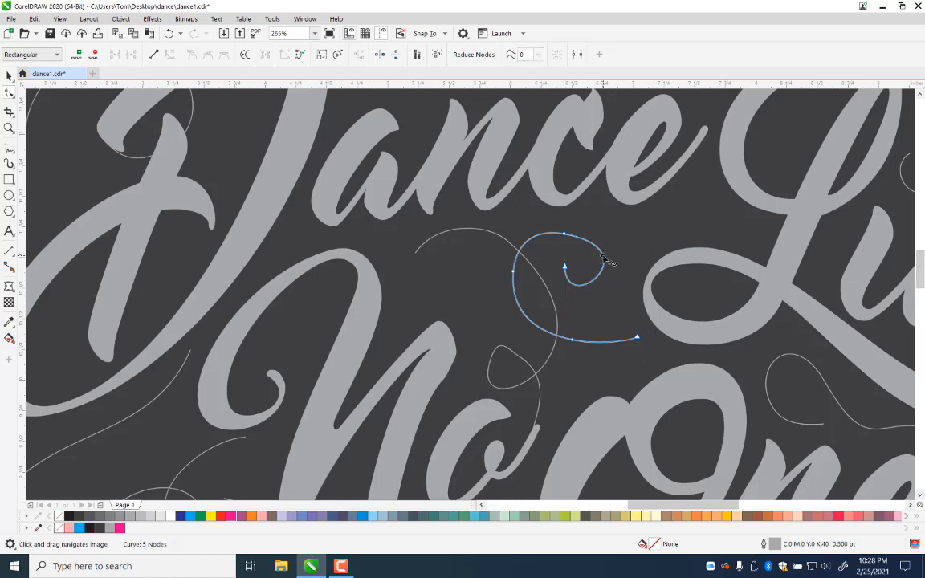
double_click(604, 257)
double_click(533, 240)
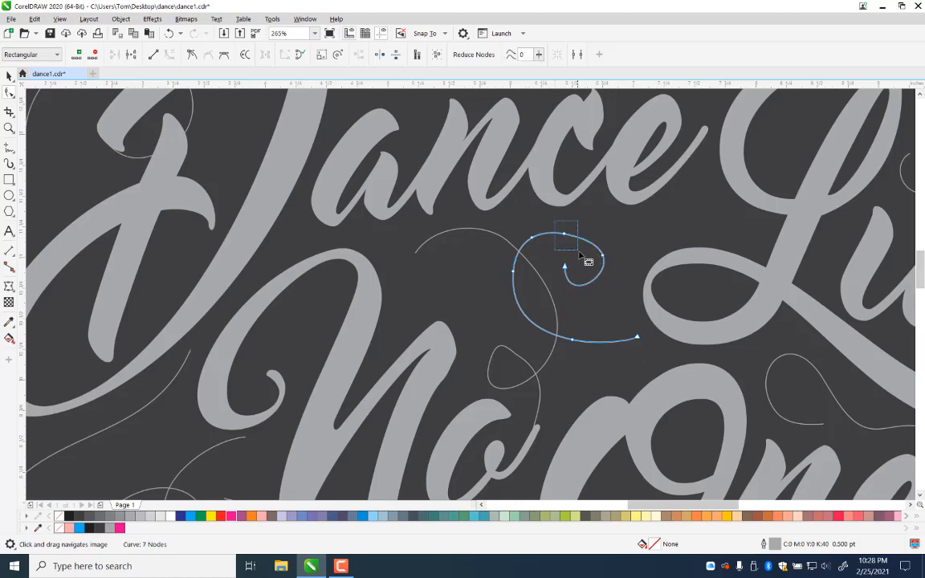
key(Delete)
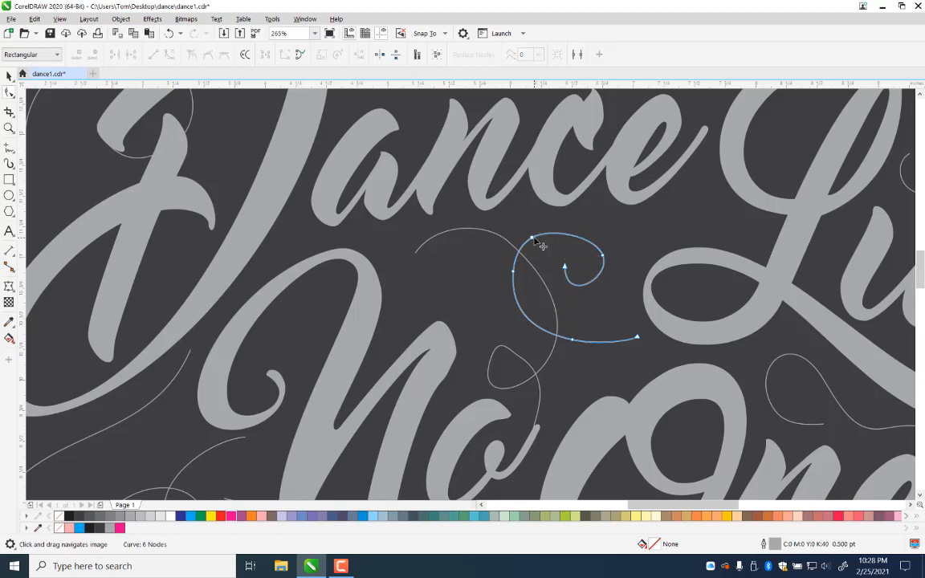
drag(533, 237, 538, 229)
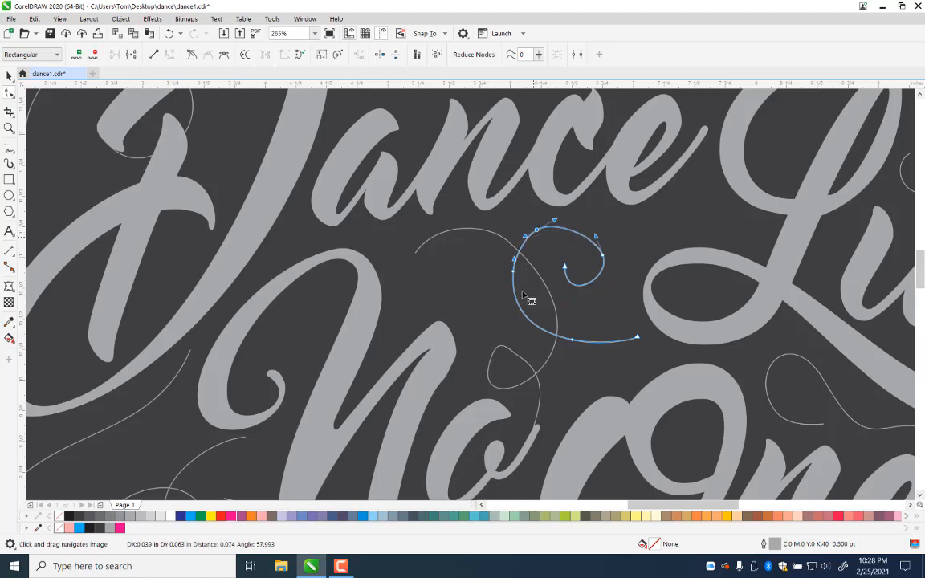
Step: Smooth the upper arc of the flourish crossing this spiral by adding a node on each side of its shoulder node and deleting the shoulder node
click(492, 234)
double_click(452, 231)
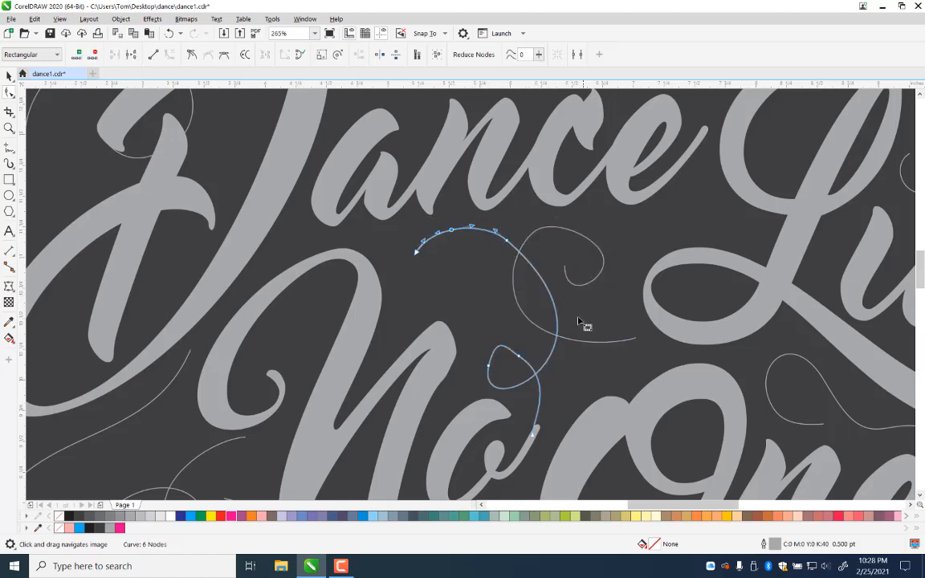
double_click(553, 302)
key(Delete)
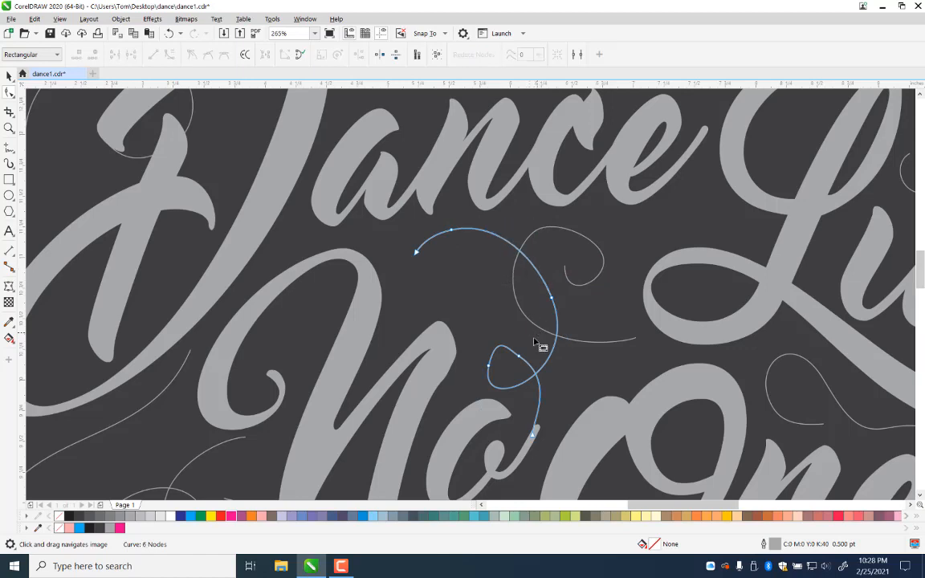
Step: Round the small lower loop above the "o" of "No" by adding a node on each side and deleting its two upper nodes
double_click(539, 382)
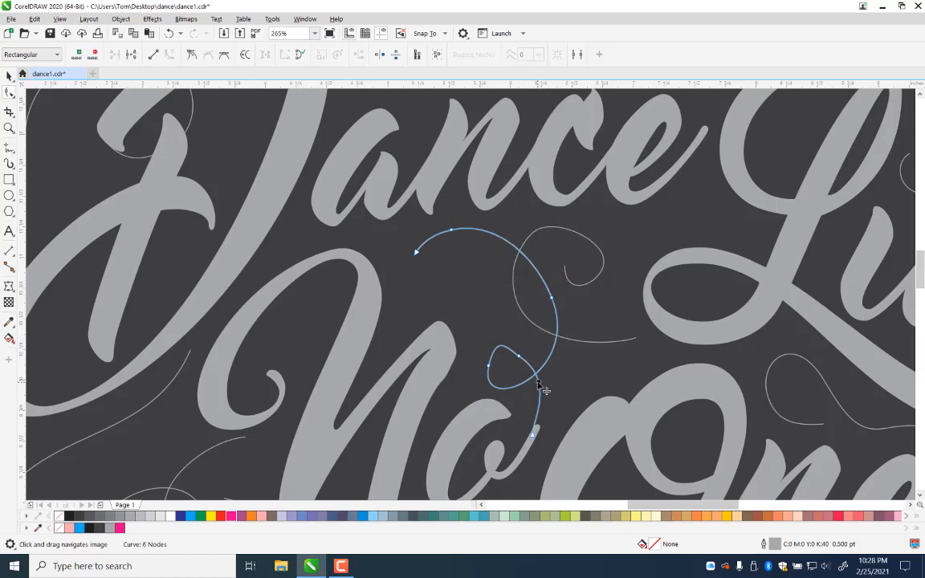
double_click(491, 385)
drag(472, 318, 520, 376)
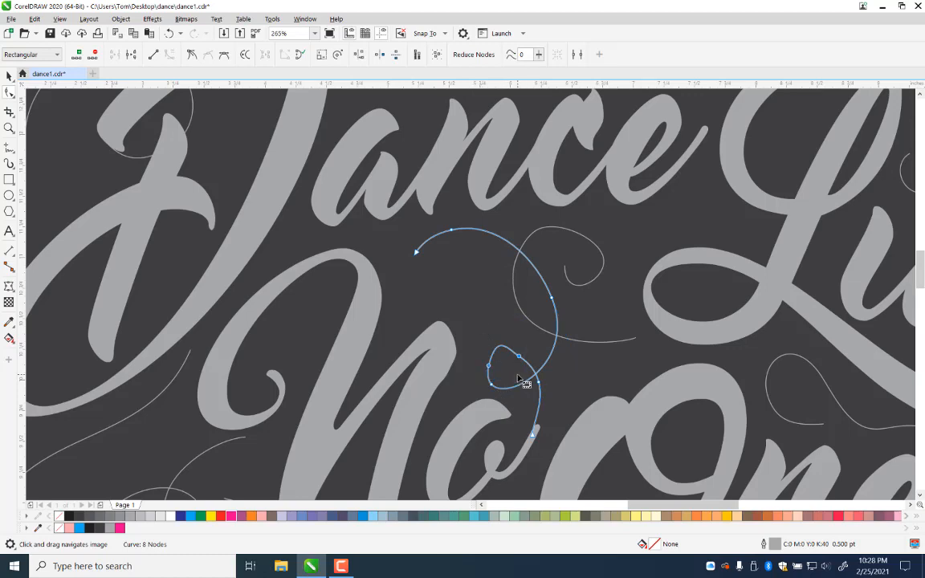
key(Delete)
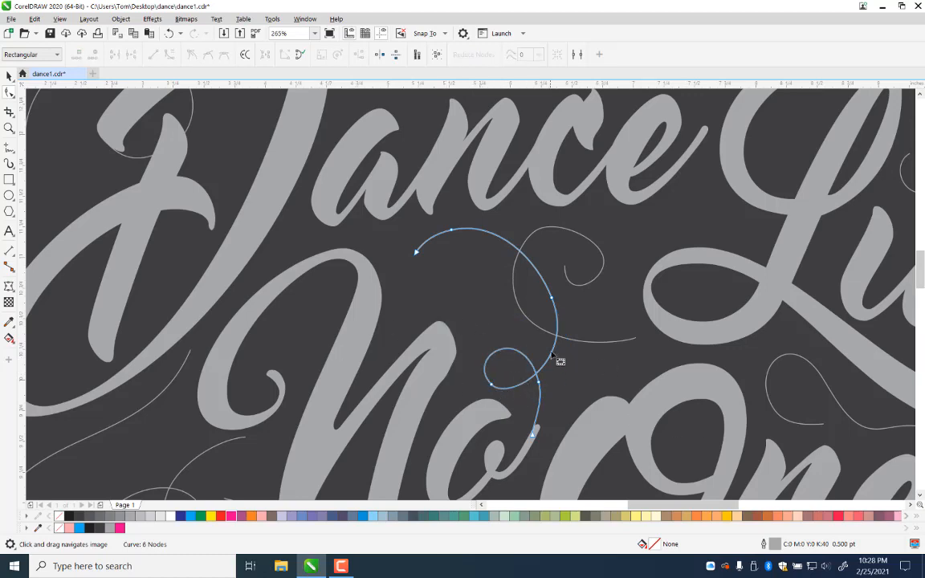
Step: On the large spiral flourish beneath the "D" of "Dance", move the lower curve's node slightly downward to round the bend
drag(363, 363, 581, 283)
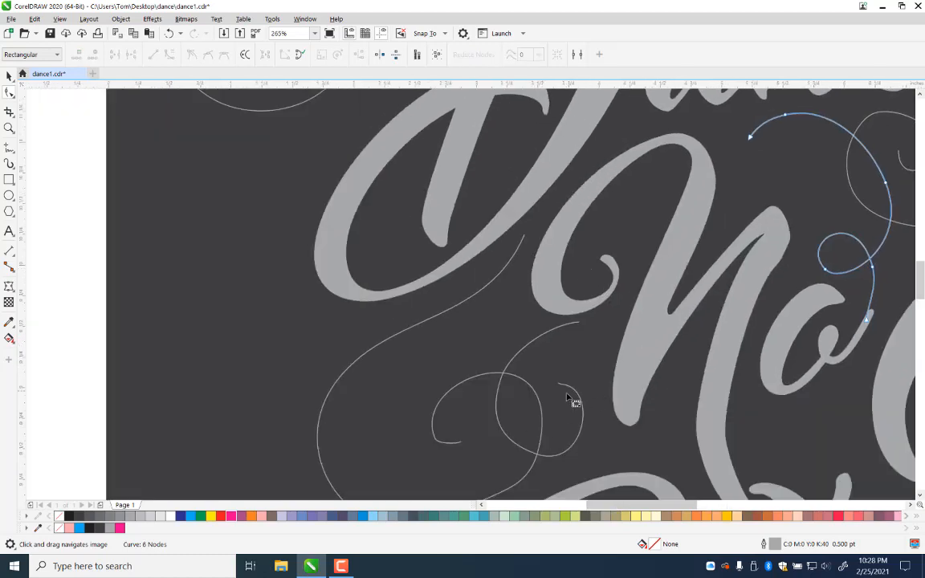
drag(566, 397, 543, 167)
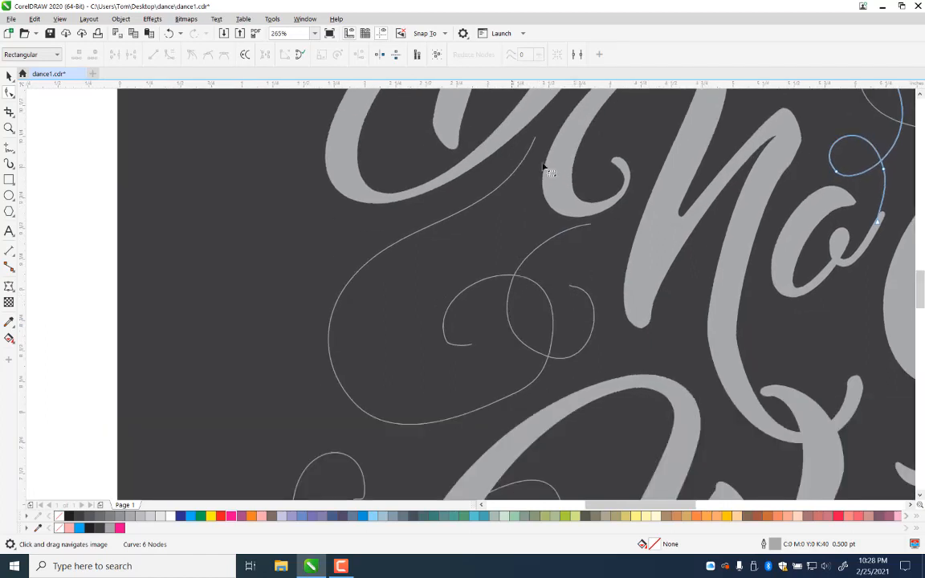
click(490, 281)
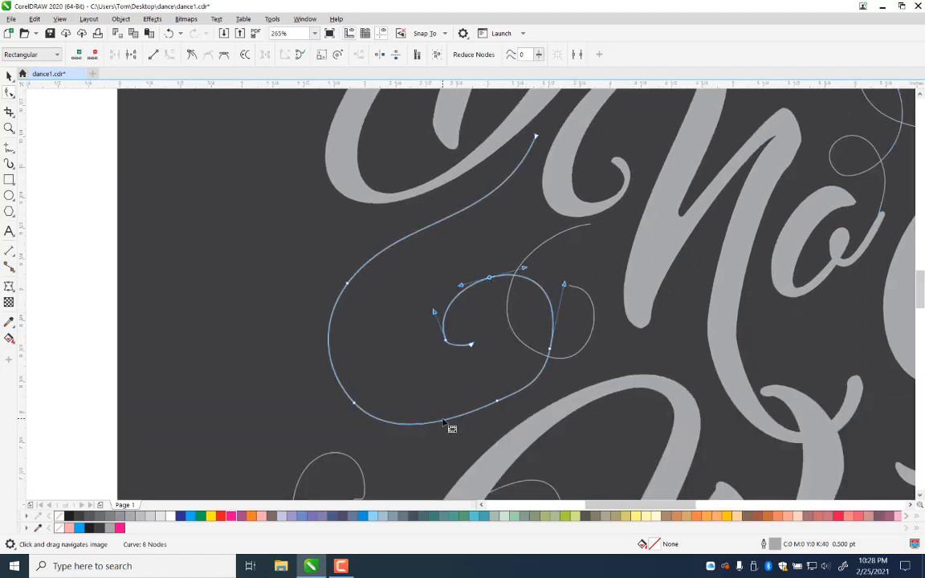
drag(497, 402, 495, 415)
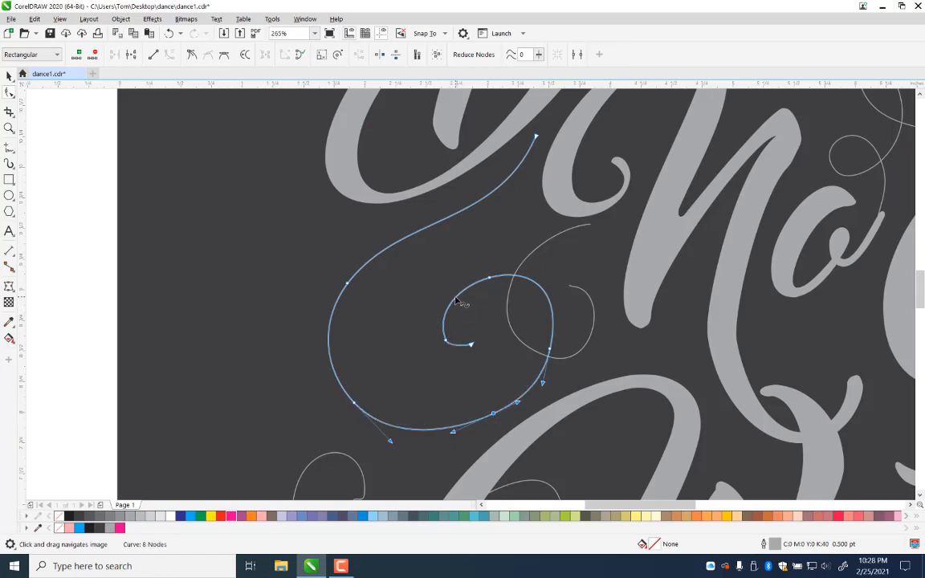
Step: Smooth the large spiral's inner curl by adding a node on its upper-left bend and deleting the node just before its inner end
double_click(455, 299)
key(Delete)
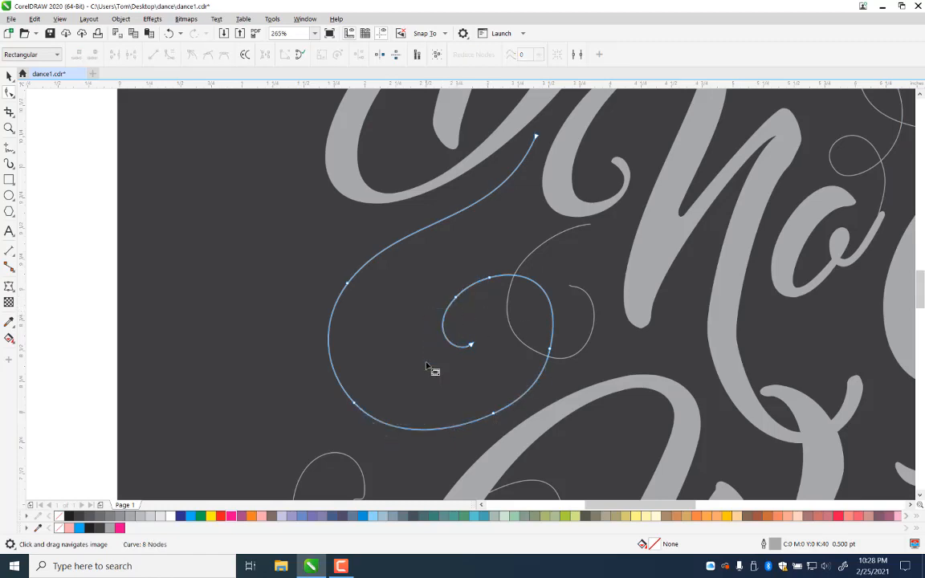
click(599, 311)
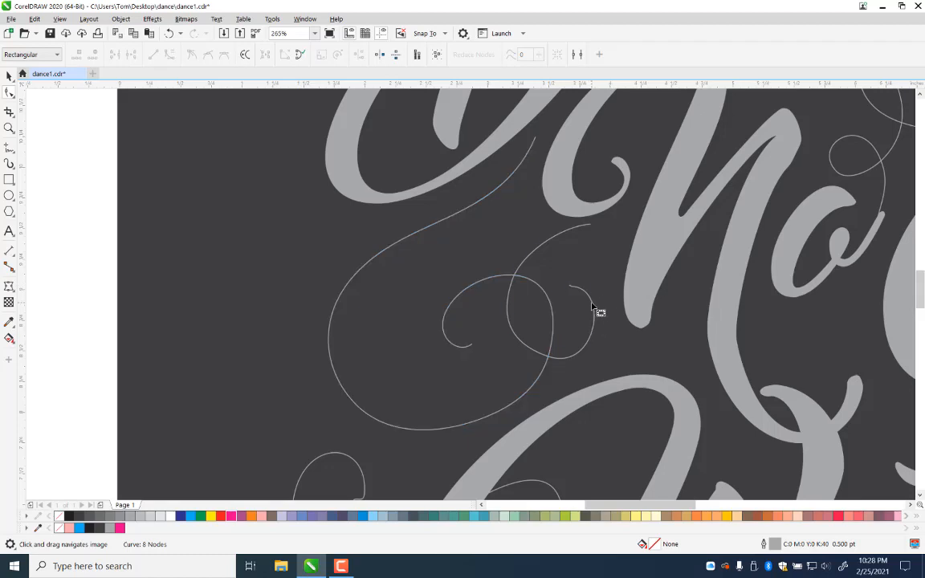
Step: Trim the inner end of the small flourish crossing the spiral by adding a node near it and deleting the nodes beyond
click(575, 290)
double_click(583, 292)
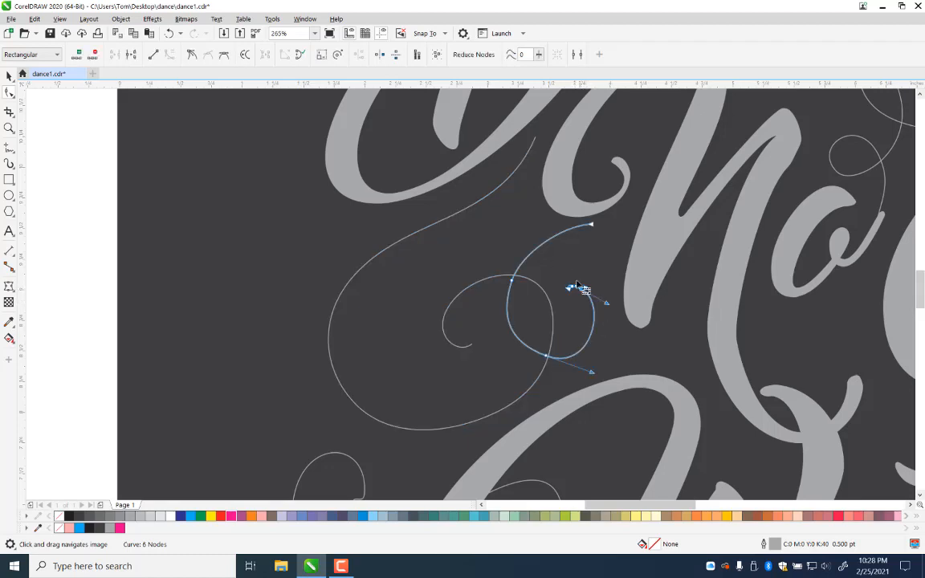
key(Delete)
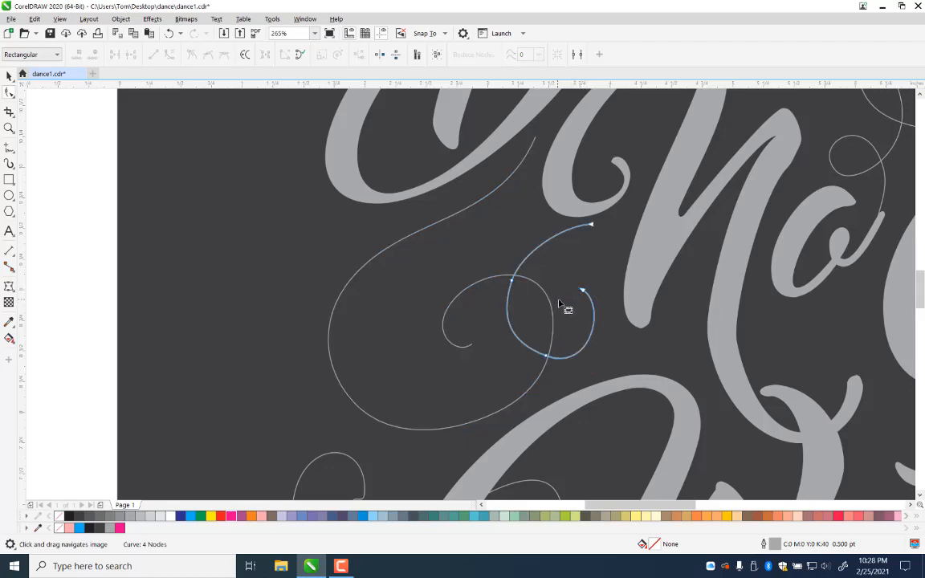
Step: Round this flourish's lower bend by adding a node on each side, deleting the bottom node, and lowering the left-hand node slightly
double_click(507, 313)
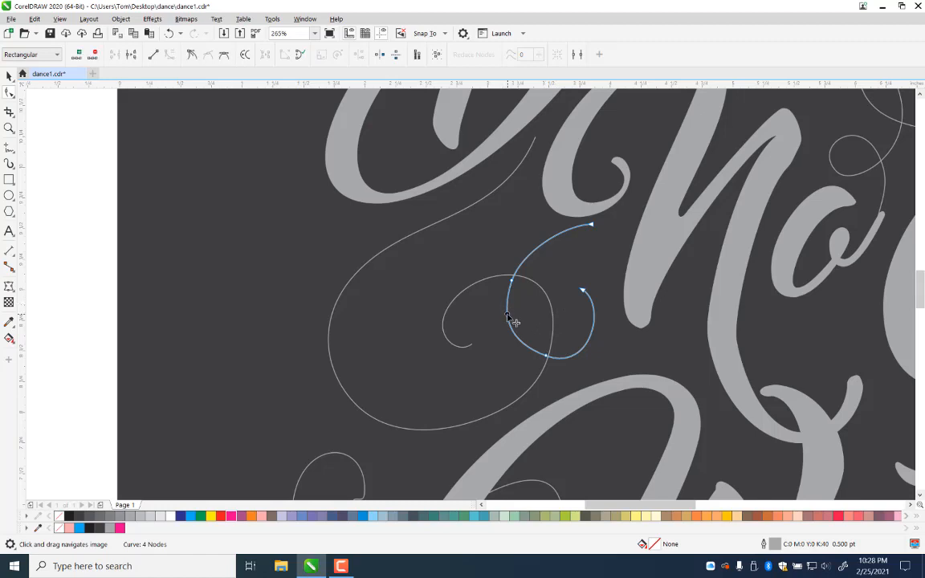
double_click(595, 329)
drag(580, 321, 533, 376)
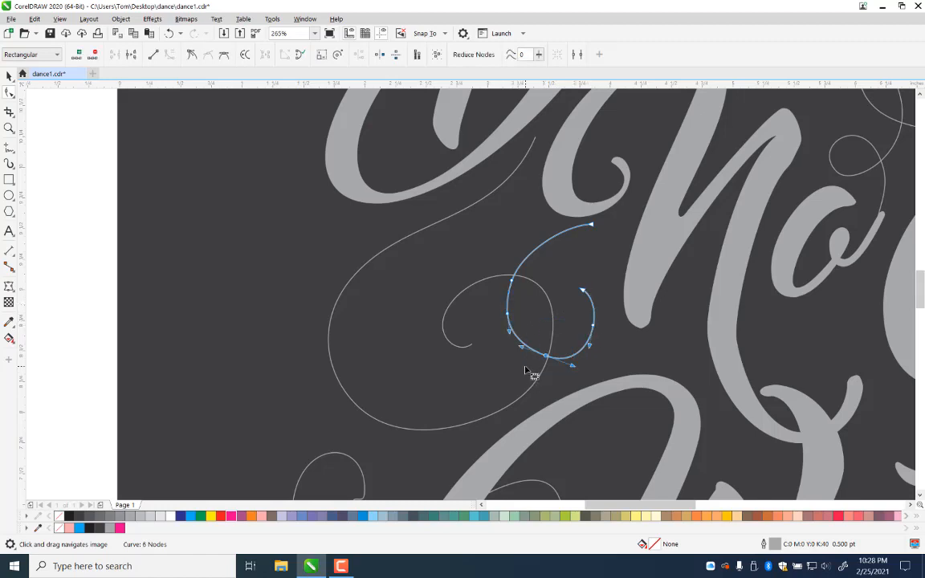
double_click(507, 319)
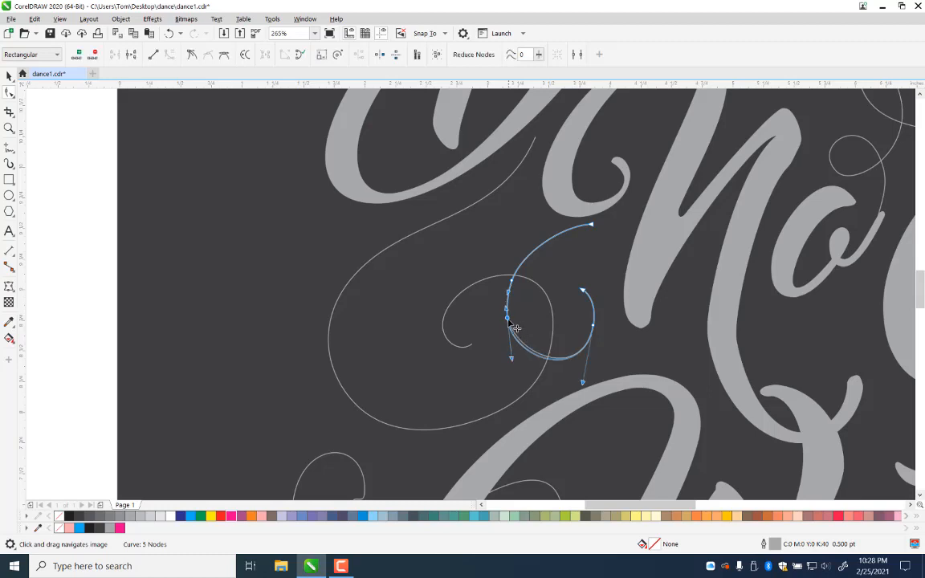
Step: Smooth this flourish's left side by adding nodes on its upper arc, shoulder and lower bend and deleting the two old left-side nodes
double_click(547, 240)
drag(553, 270, 471, 304)
key(Delete)
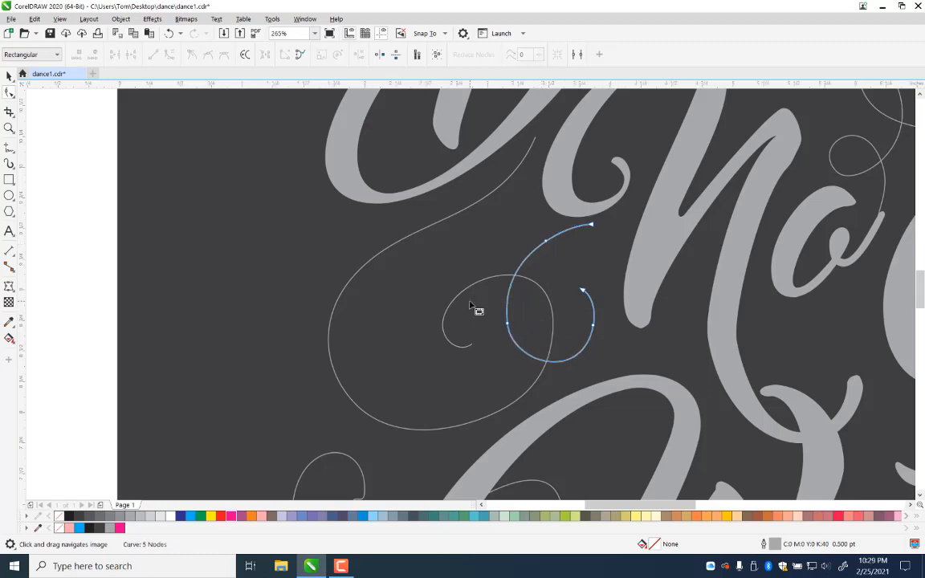
double_click(512, 282)
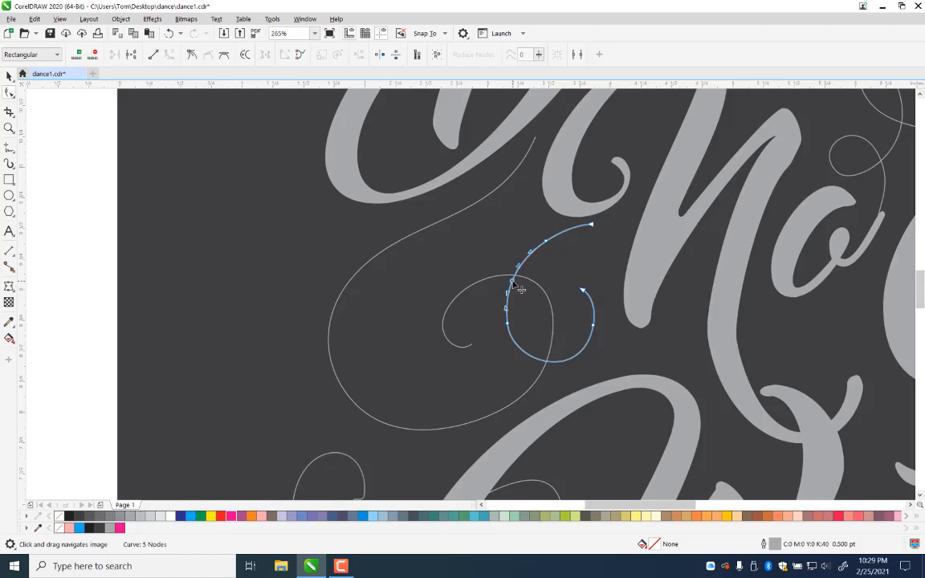
double_click(536, 360)
drag(536, 303, 481, 344)
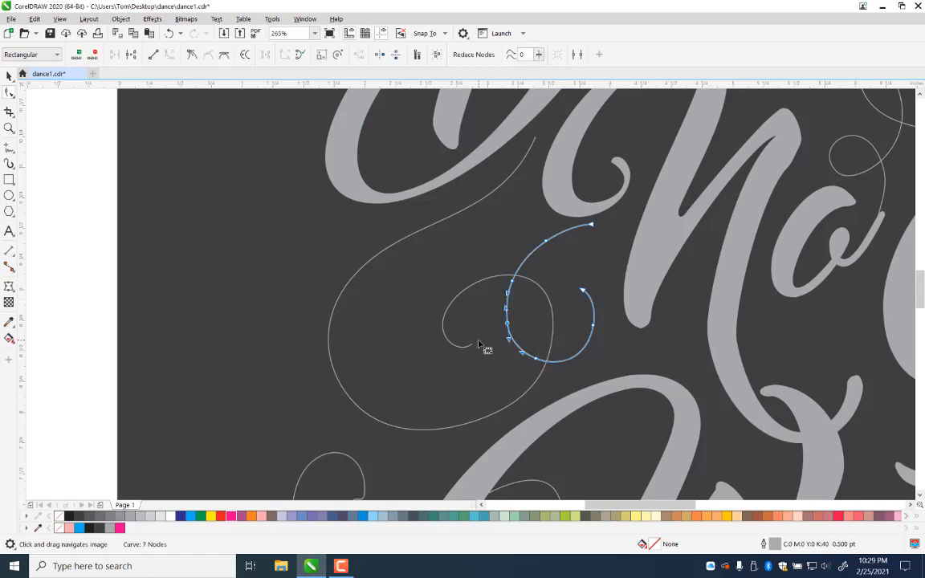
key(Delete)
Step: Attach the flourish crossing the "W" to the tip of the letter's curl and reshape its crossing at a node just outside the letter
scroll(495, 374, down, 5)
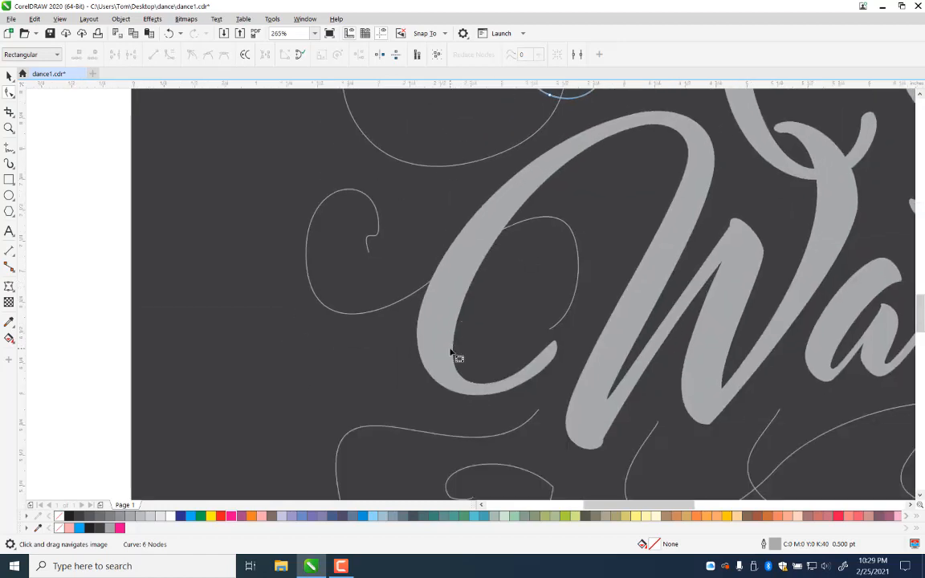
click(553, 333)
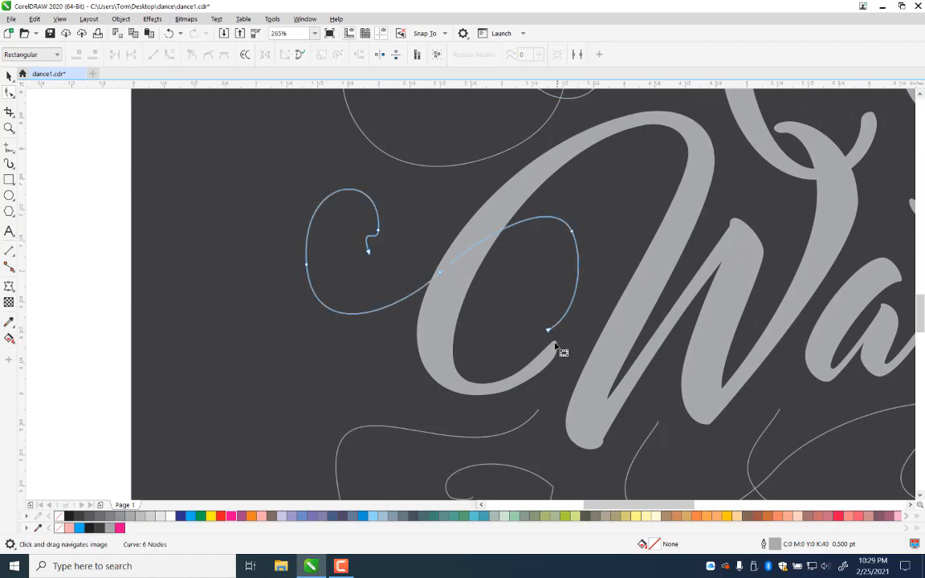
drag(550, 331, 552, 343)
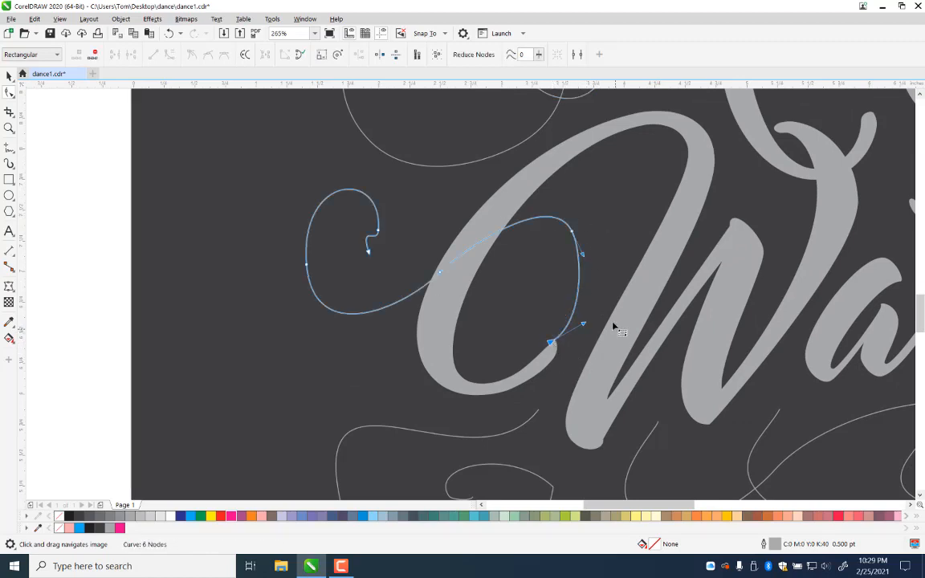
double_click(579, 289)
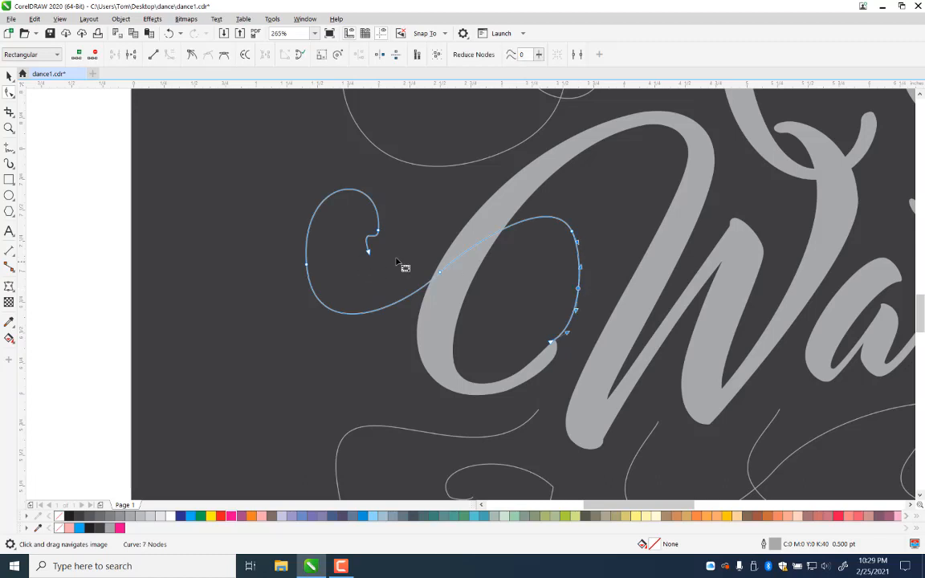
drag(440, 277, 479, 208)
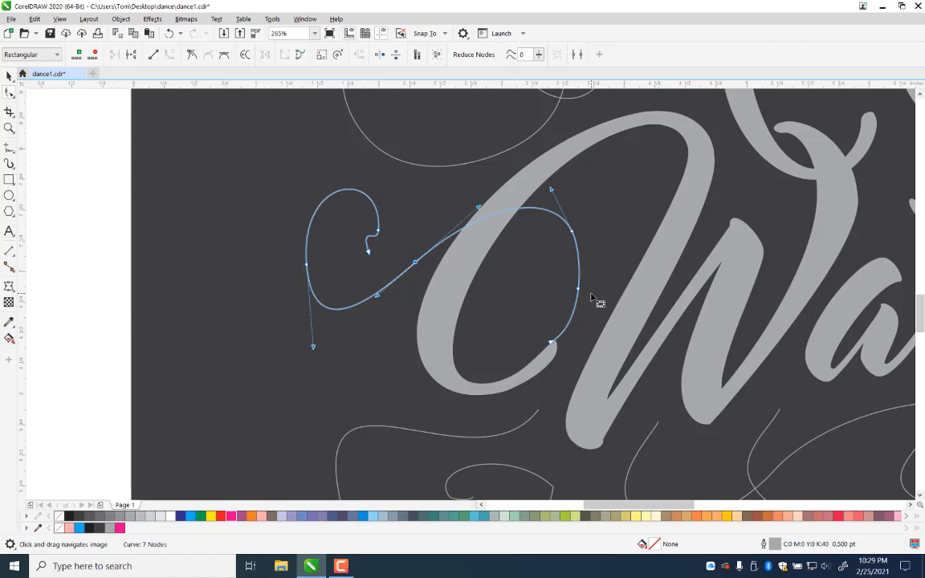
Step: Delete the extra node on this flourish's bend inside the "W" and realign its end with the tip of the letter's curl
drag(603, 269, 566, 311)
key(Delete)
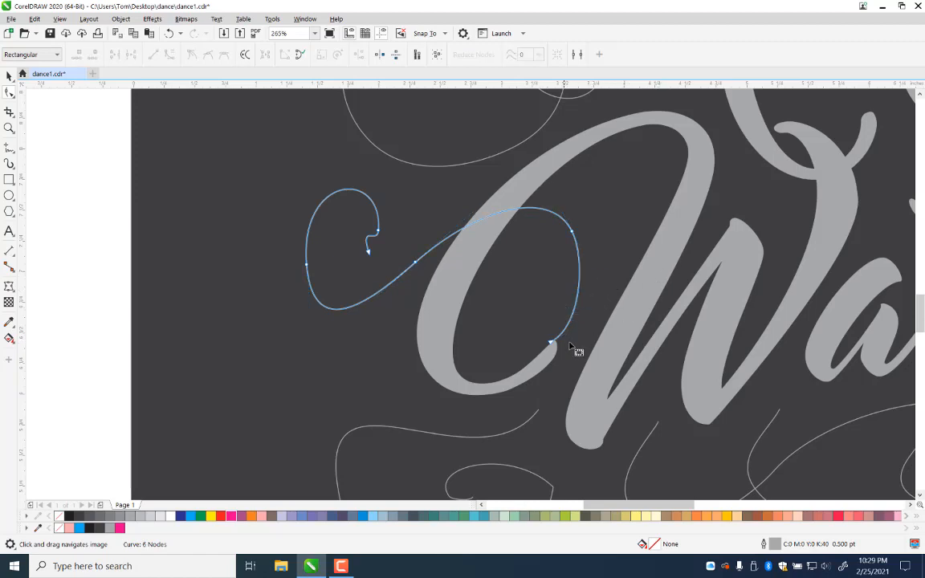
click(551, 344)
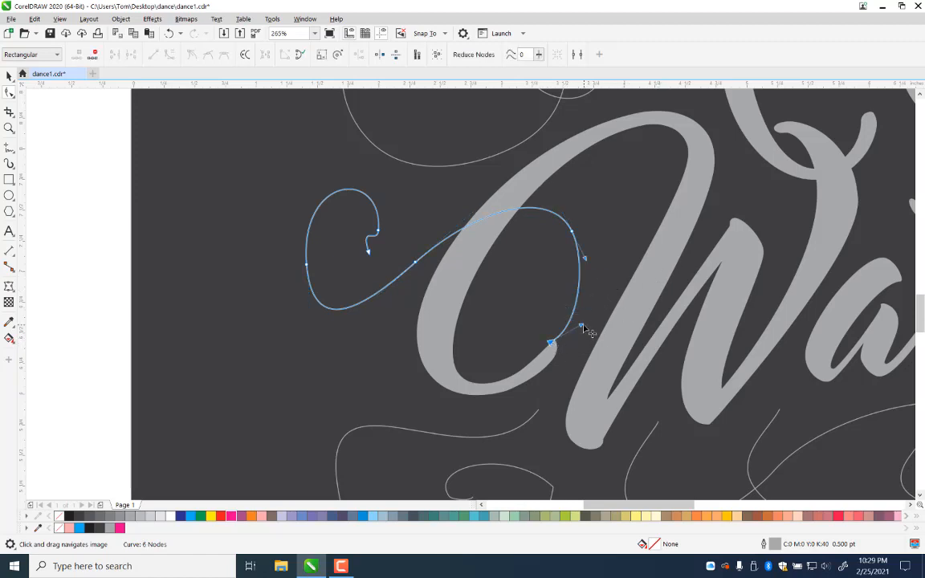
drag(583, 326, 559, 353)
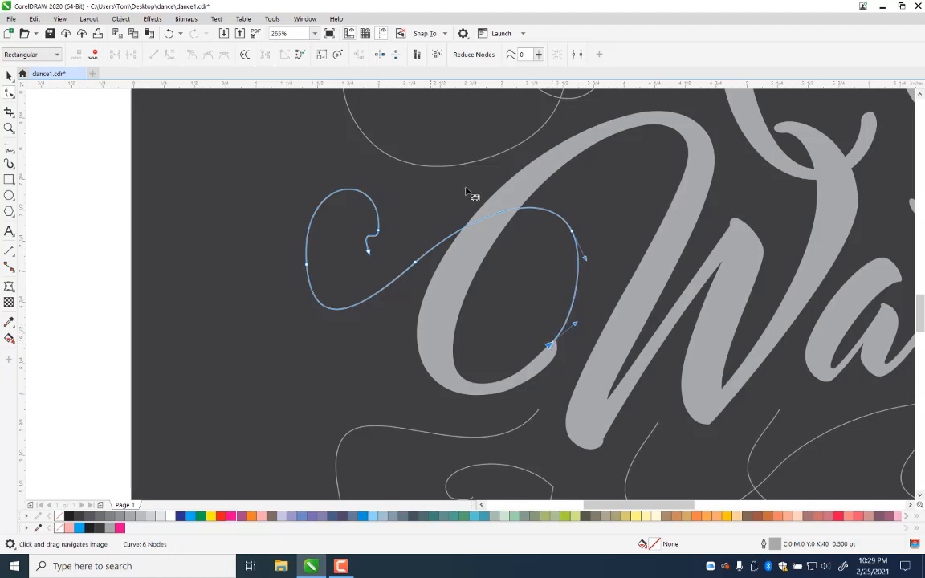
Step: Remove the hook at the flourish's outer end, widen the loop to the left, and shift its new end slightly outward and down
click(368, 252)
key(Delete)
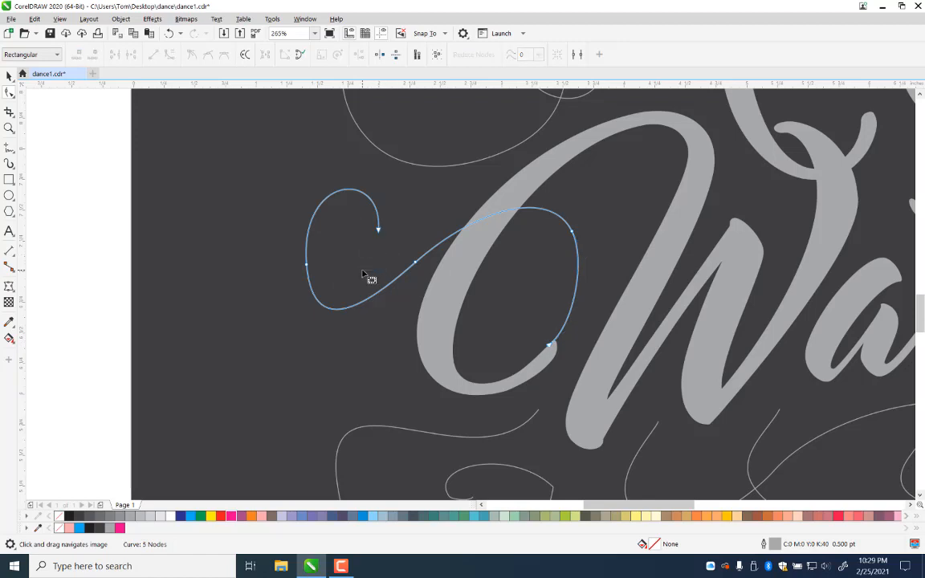
drag(312, 271, 303, 269)
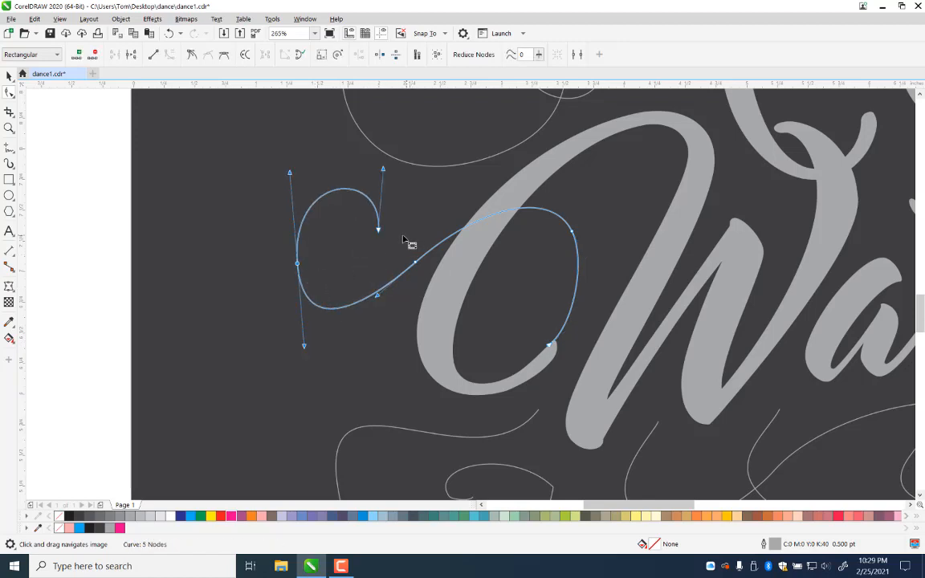
mouse_move(383, 234)
mouse_down()
mouse_move(388, 248)
mouse_move(384, 239)
mouse_up()
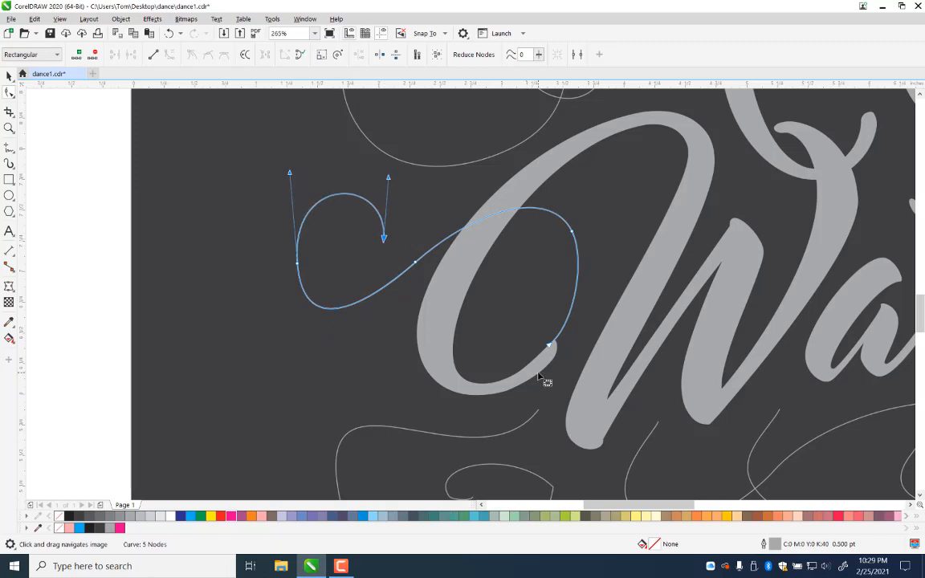
Step: On the spiral flourish below the "W", smooth the left side by adding nodes around its left node and deleting that node
drag(558, 422, 506, 205)
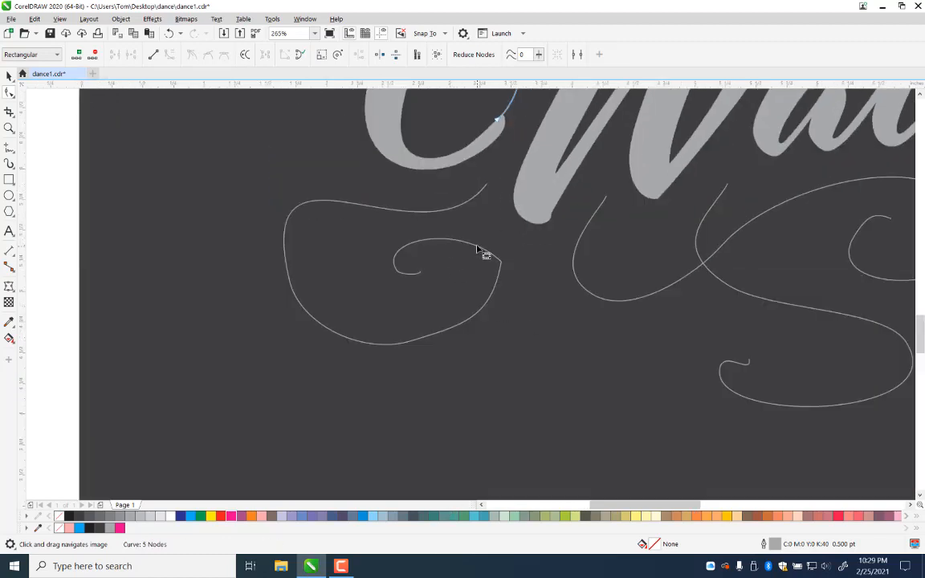
click(367, 208)
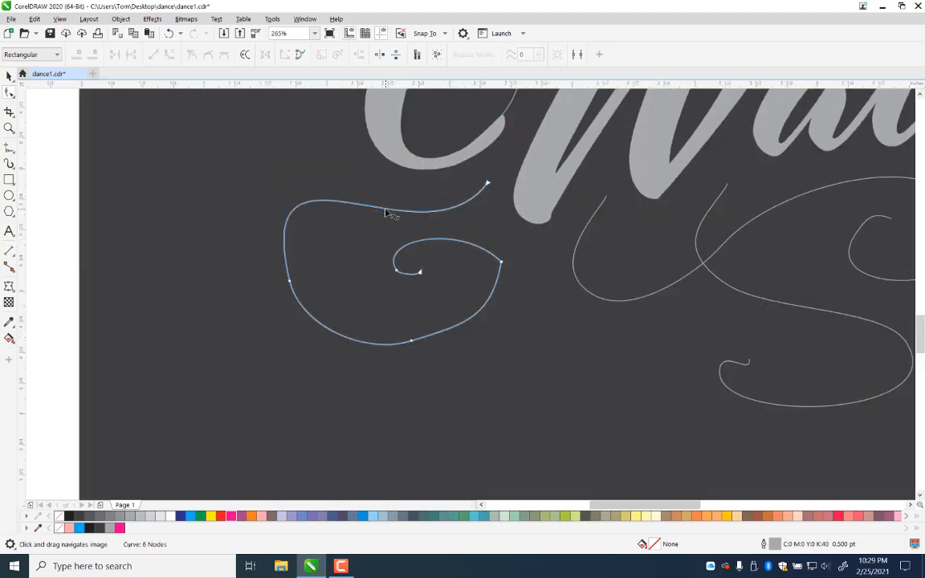
click(386, 211)
double_click(285, 229)
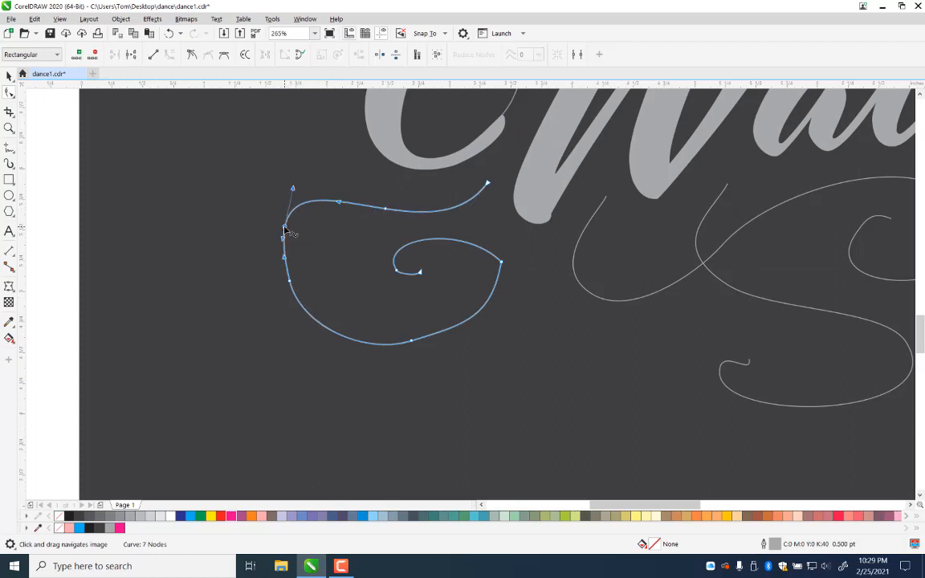
double_click(347, 339)
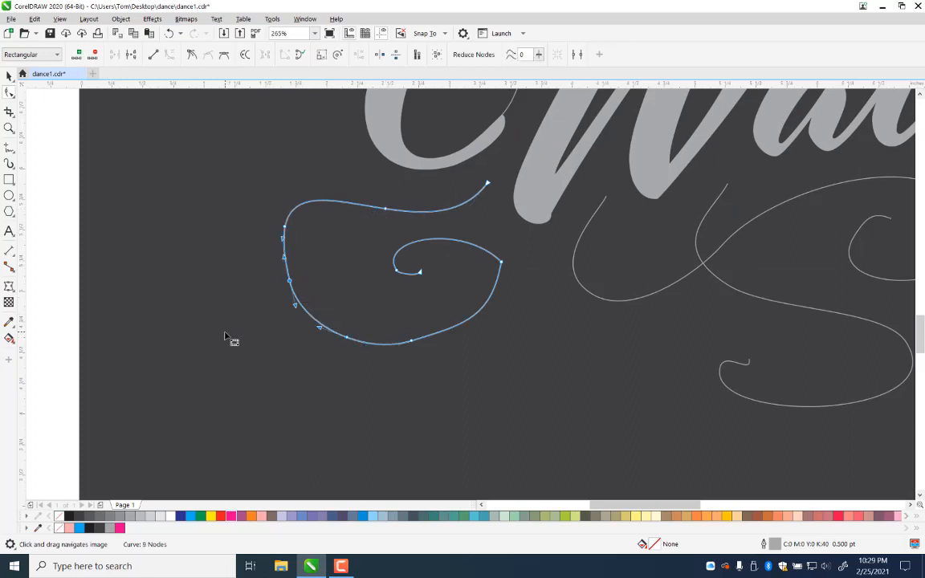
key(Delete)
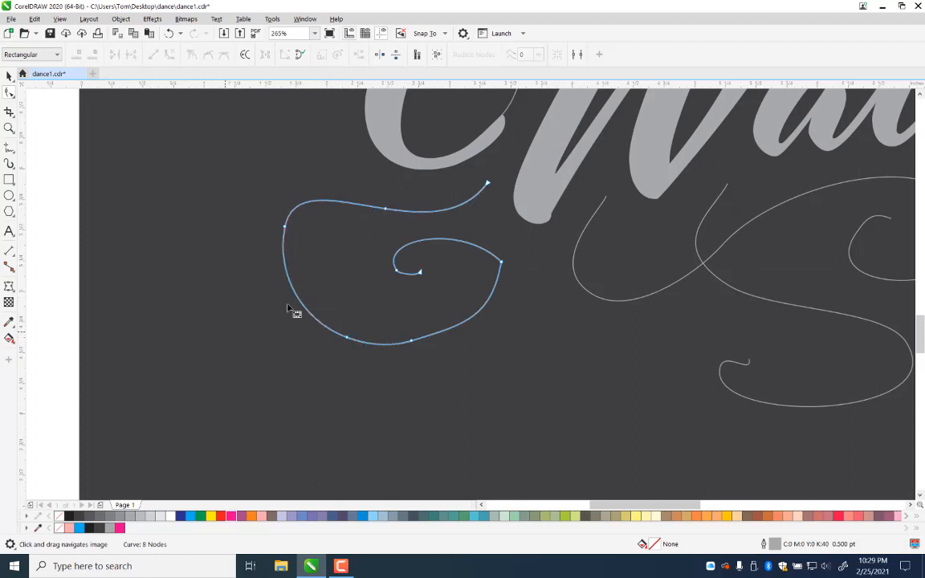
Step: Round this spiral's right side by adding a node on its inner upper arc and deleting the sharp corner node and the bottom node
double_click(458, 240)
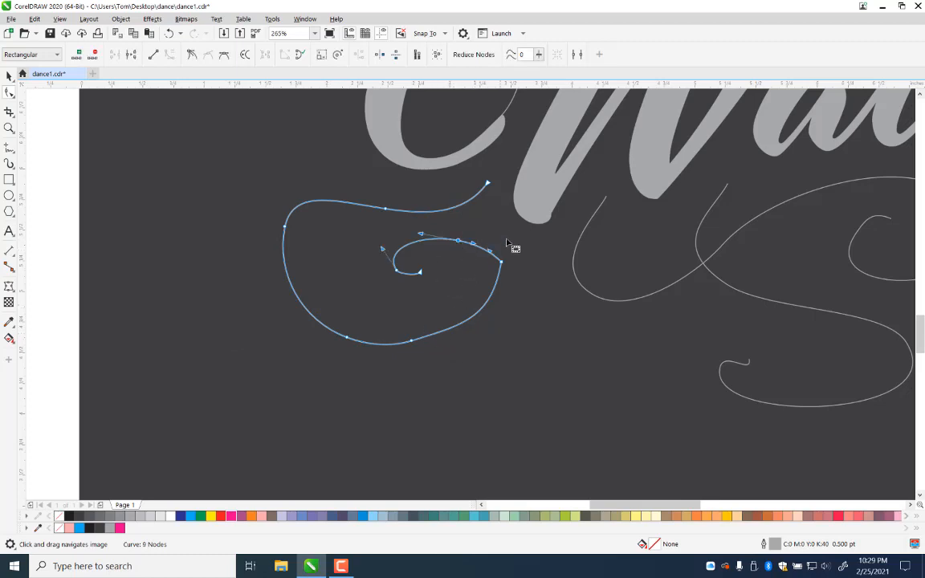
drag(514, 235, 481, 337)
key(Delete)
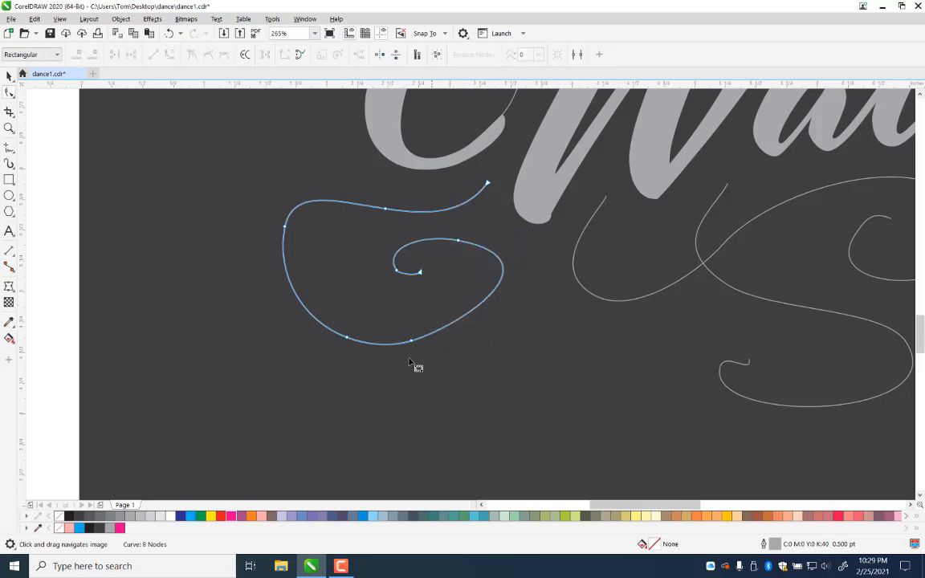
click(413, 343)
key(Delete)
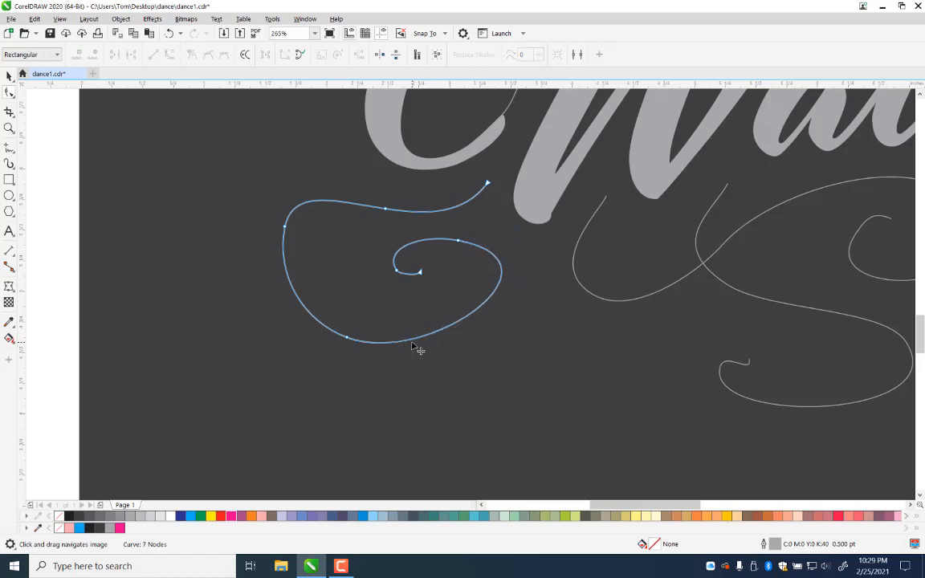
Step: Lower the spiral's bottom curve with a new node, and replace its lower-left node with one higher on the left side
double_click(430, 335)
drag(430, 335, 429, 355)
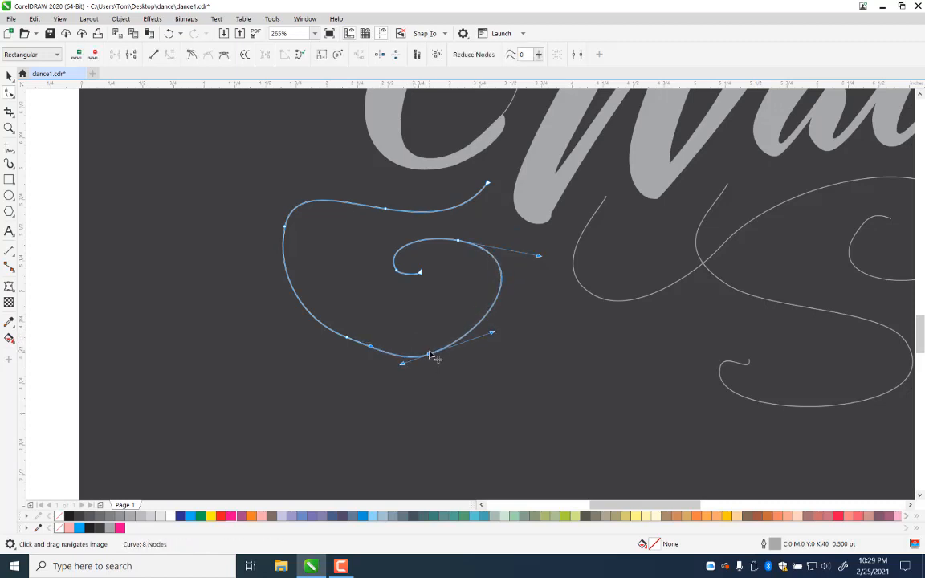
double_click(287, 280)
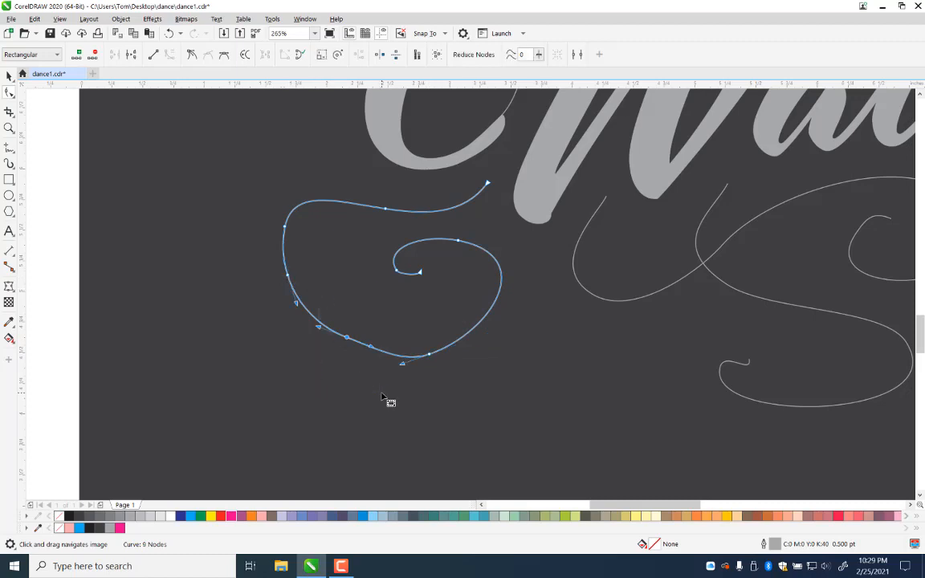
key(Delete)
Step: Shift the spiral's inner end downward, round the curl above it with an added node, and extend the end slightly to the right
drag(377, 248, 482, 312)
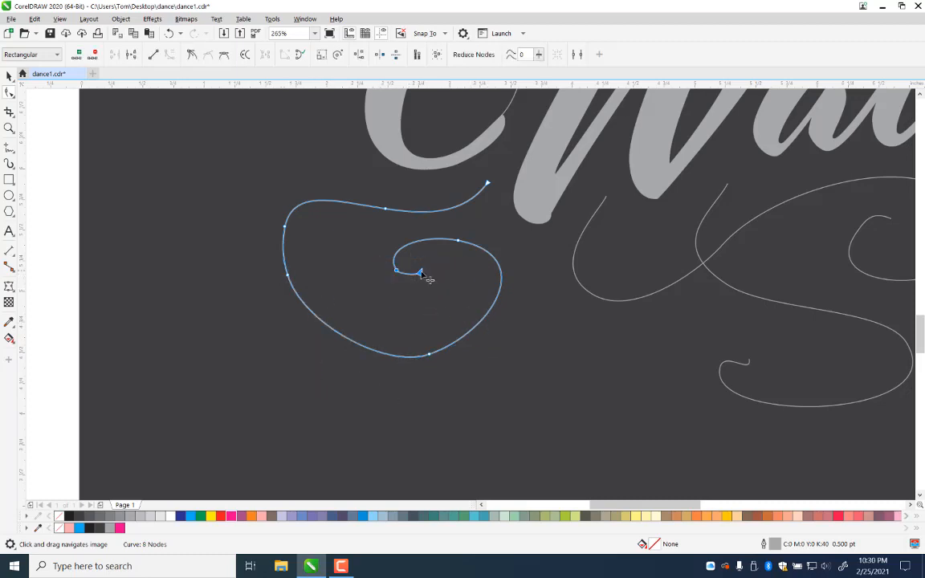
drag(421, 274, 428, 297)
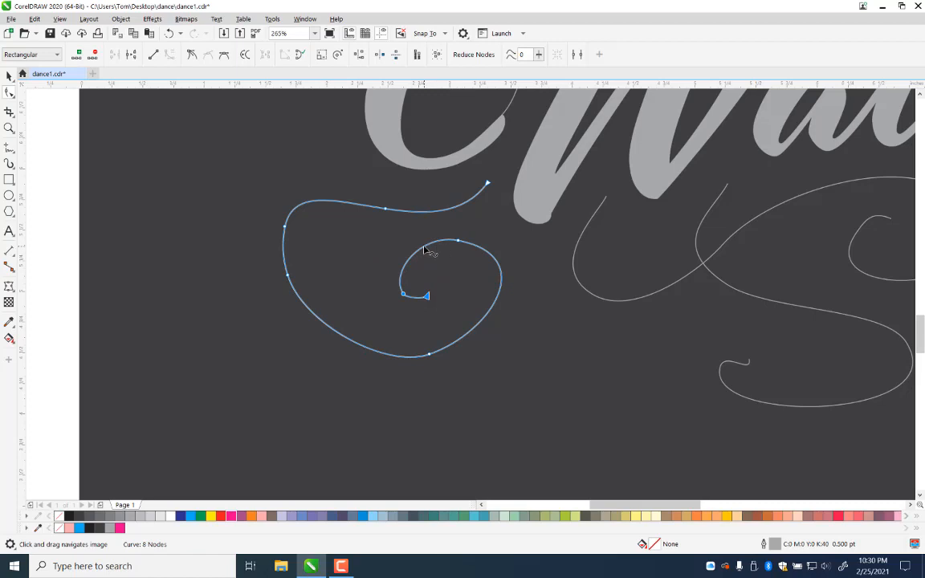
drag(424, 251, 420, 245)
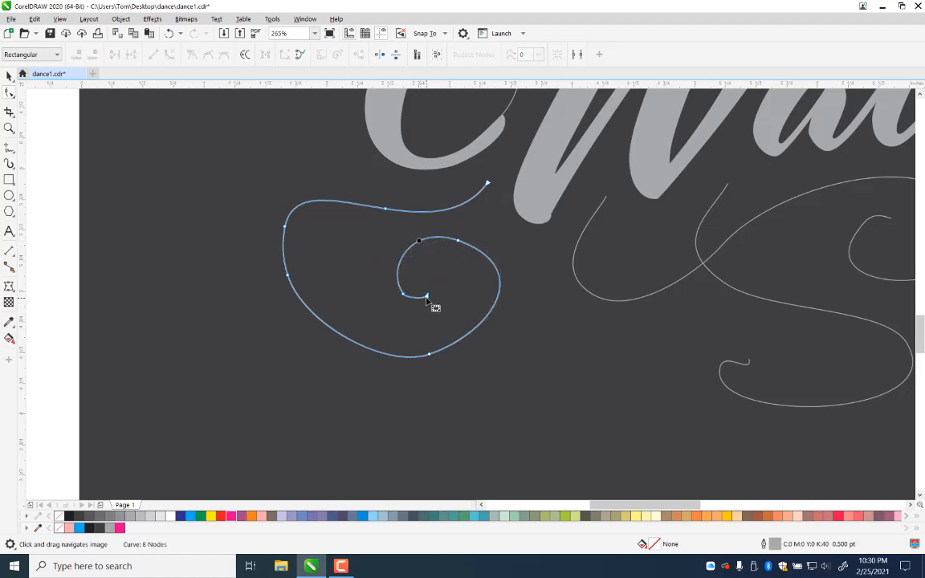
drag(427, 297, 439, 300)
click(460, 286)
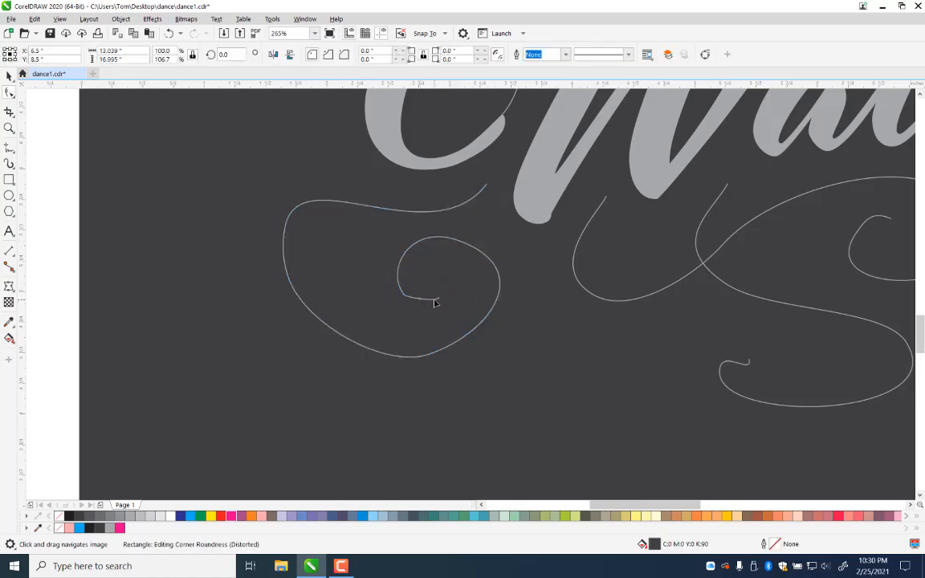
Step: On the leftmost spiral below "Watching", round the inner end into a small upward curl and bow the top arc near its upper node upward
click(436, 301)
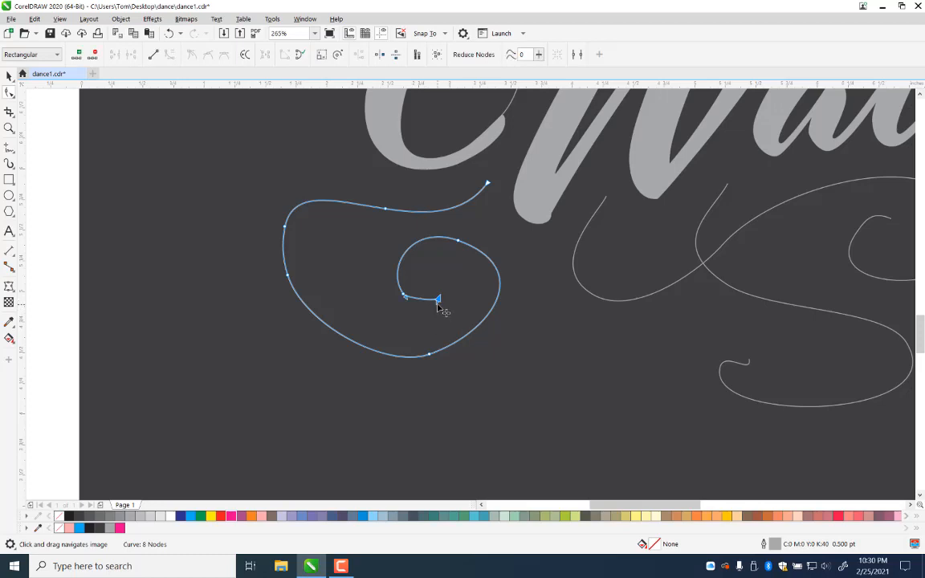
drag(437, 304, 410, 304)
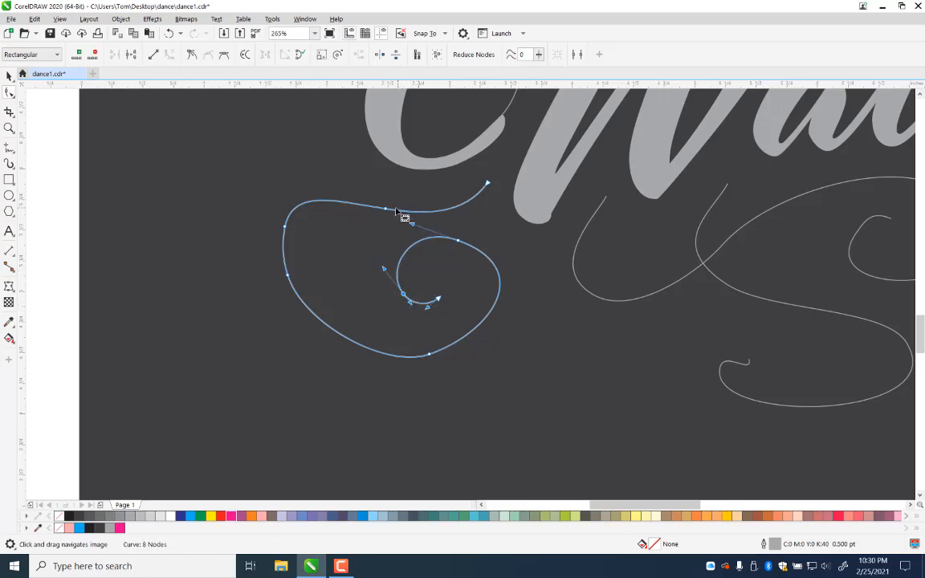
drag(386, 209, 345, 191)
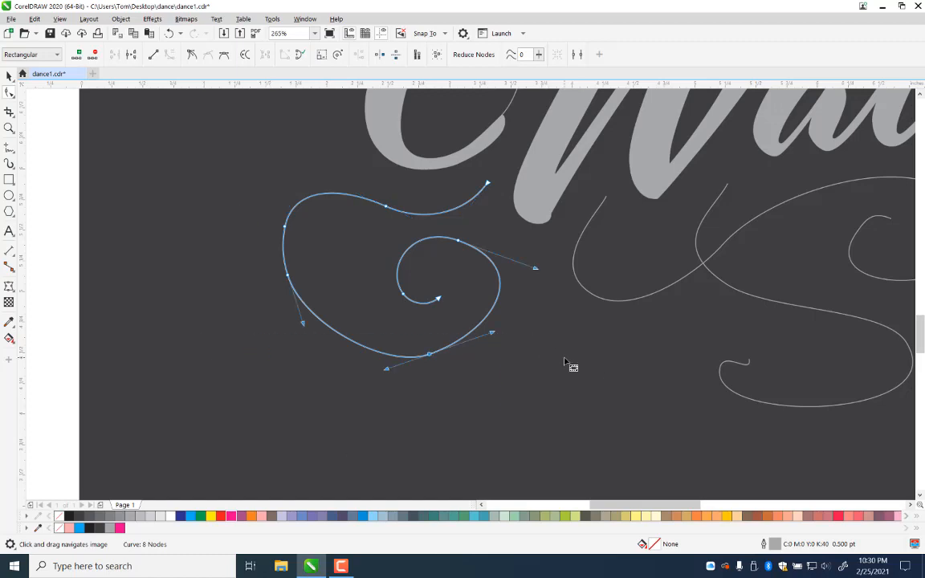
Step: On the S-shaped flourish below the "W", extend the inner end to the right and curl it upward with an added node
drag(665, 355, 257, 442)
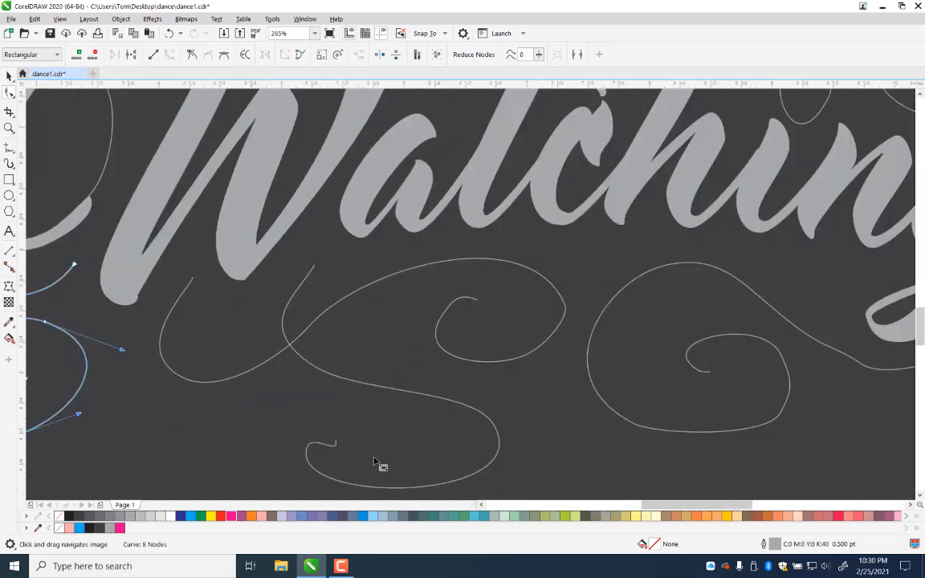
click(335, 448)
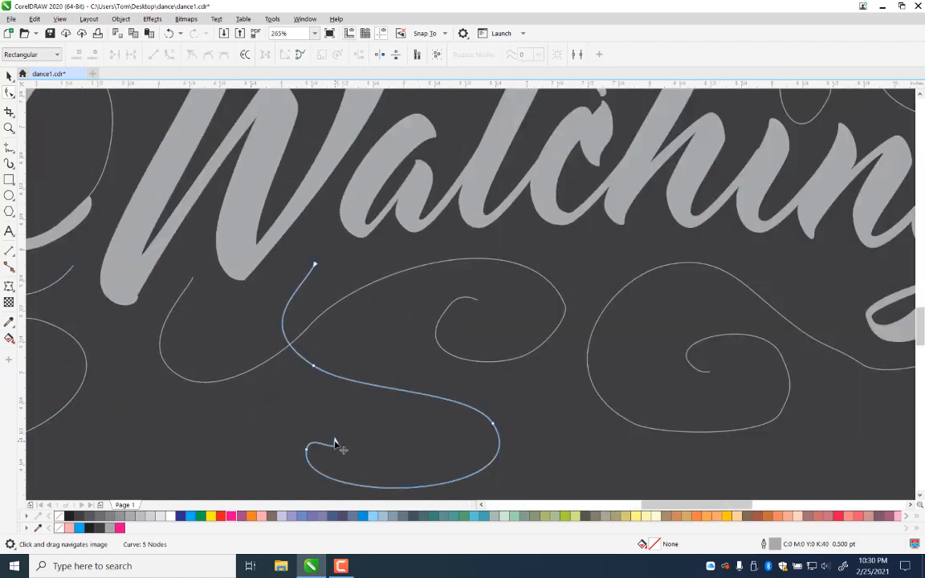
drag(335, 449, 413, 442)
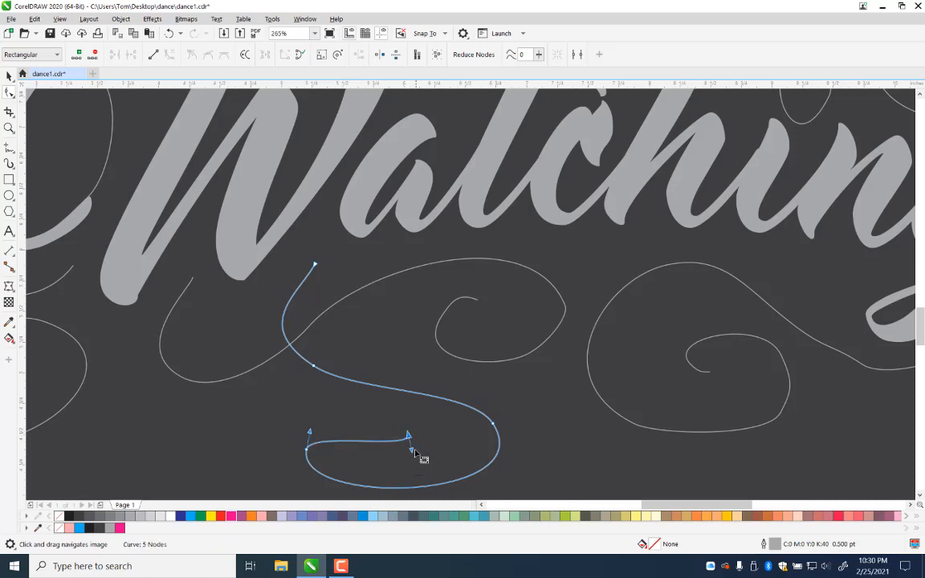
double_click(378, 442)
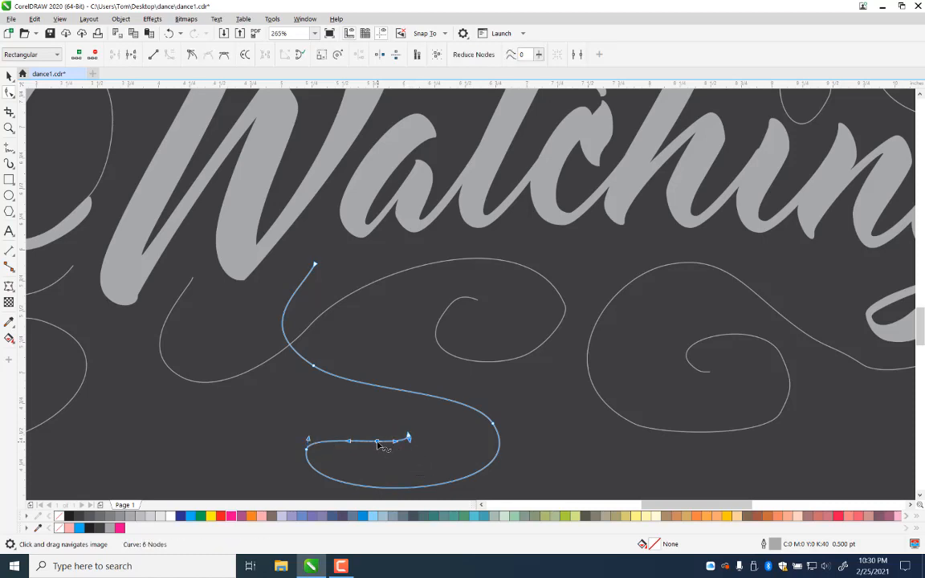
drag(378, 442, 432, 446)
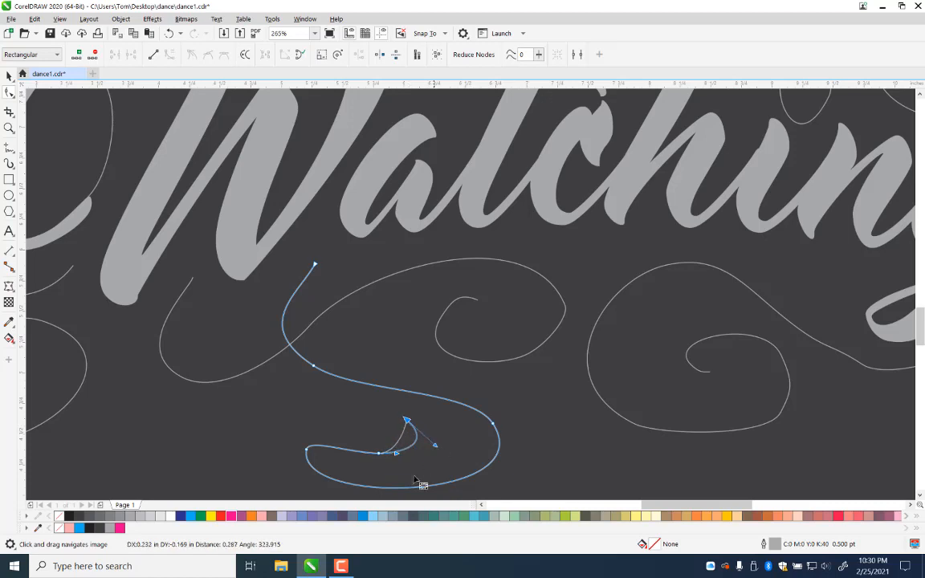
Step: Reshape the S flourish's lower-left loop with two added nodes in place of the left node, and move the whole flourish up toward the "W"
double_click(352, 452)
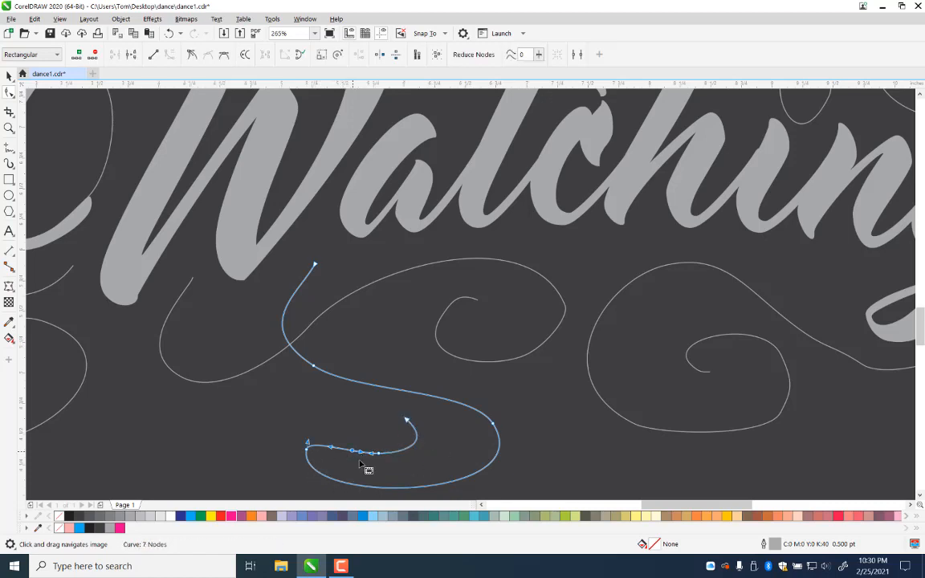
double_click(387, 488)
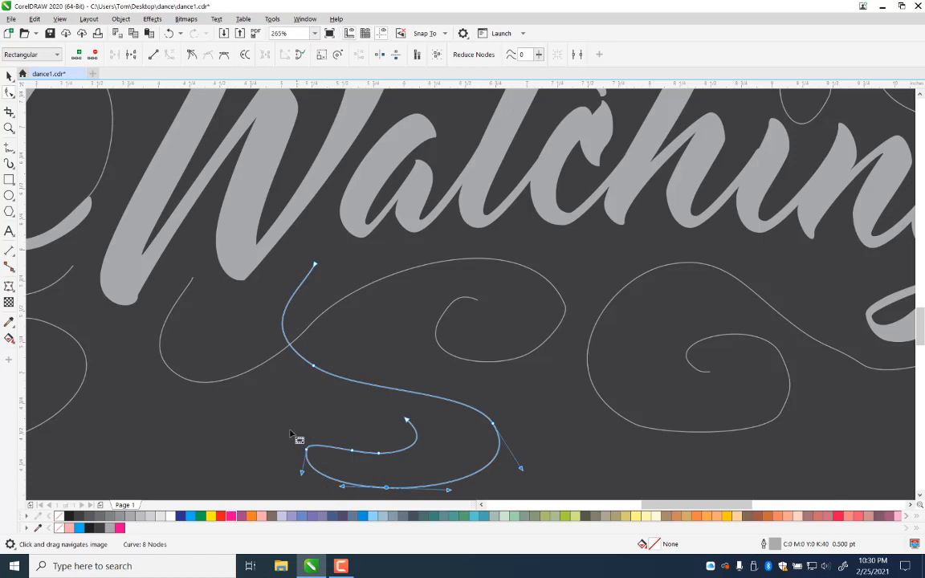
drag(291, 434, 320, 489)
key(Delete)
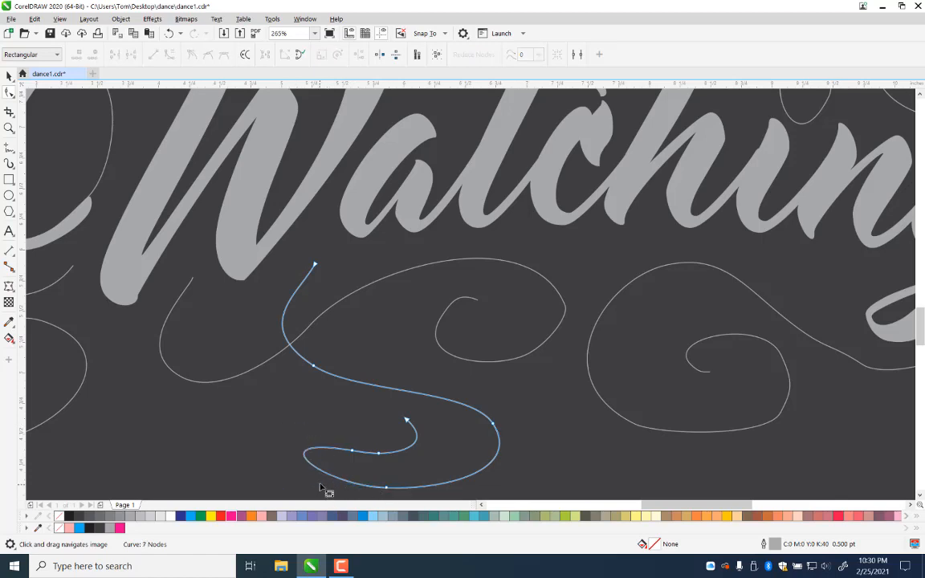
drag(386, 490, 370, 449)
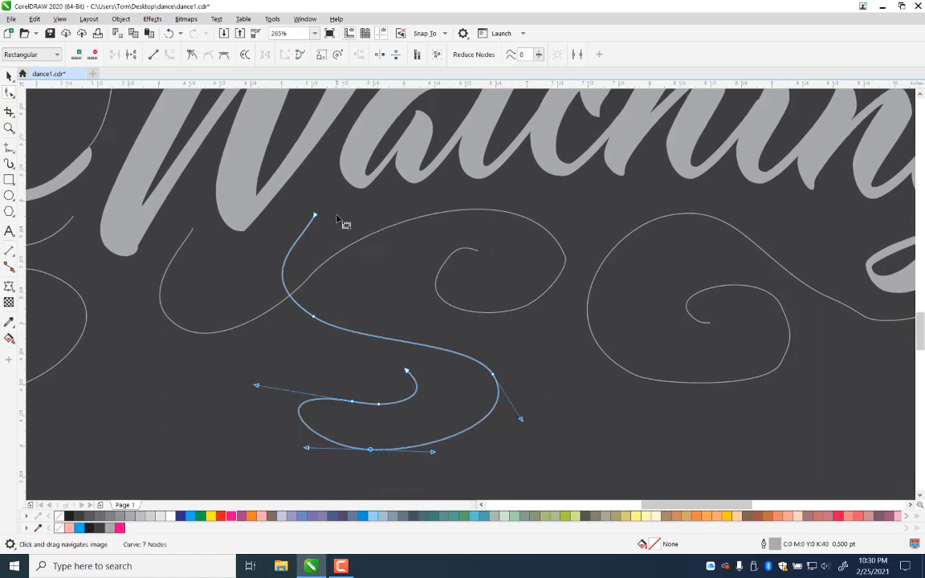
click(9, 74)
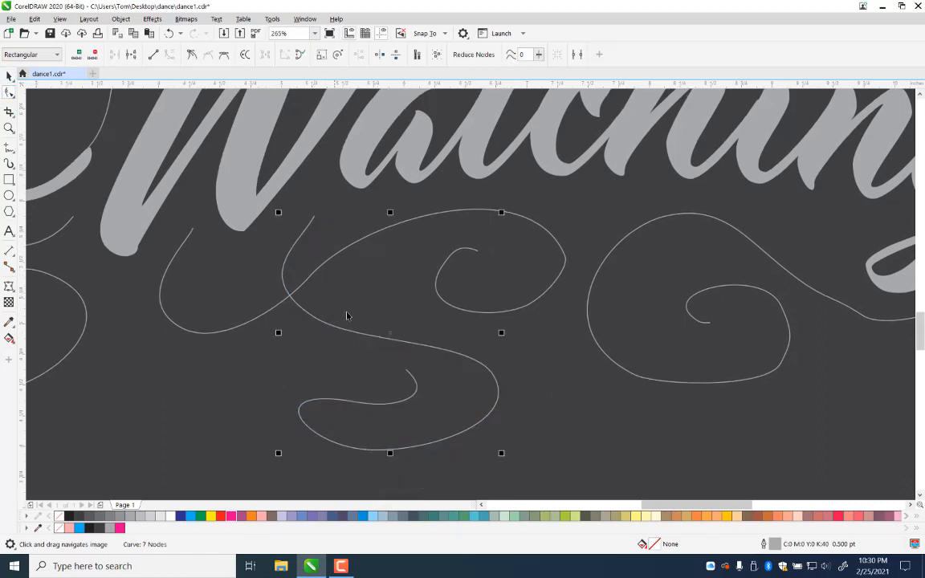
drag(357, 334, 352, 303)
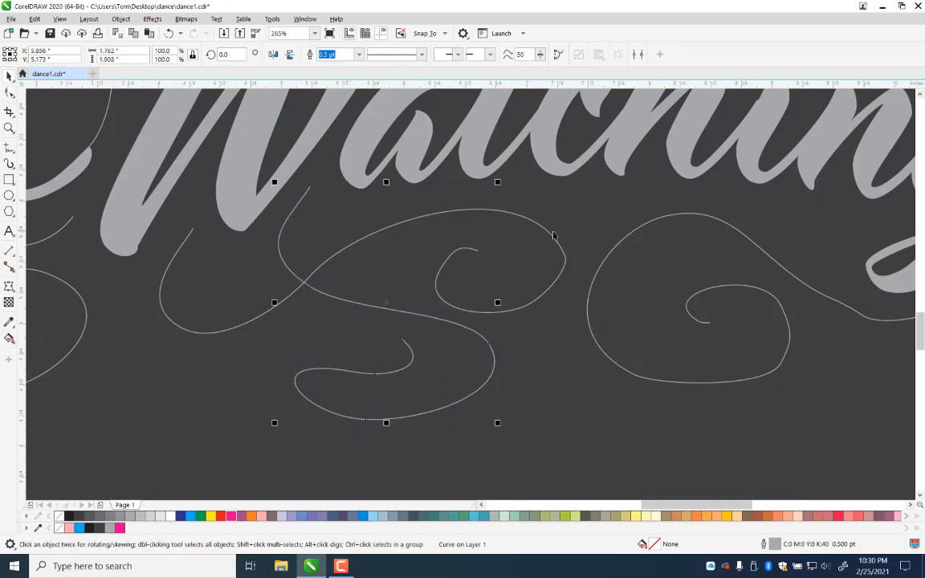
Step: Round the right side of the crossing W flourish with a new top node in place of the right node, and extend its inner end rightward
double_click(532, 307)
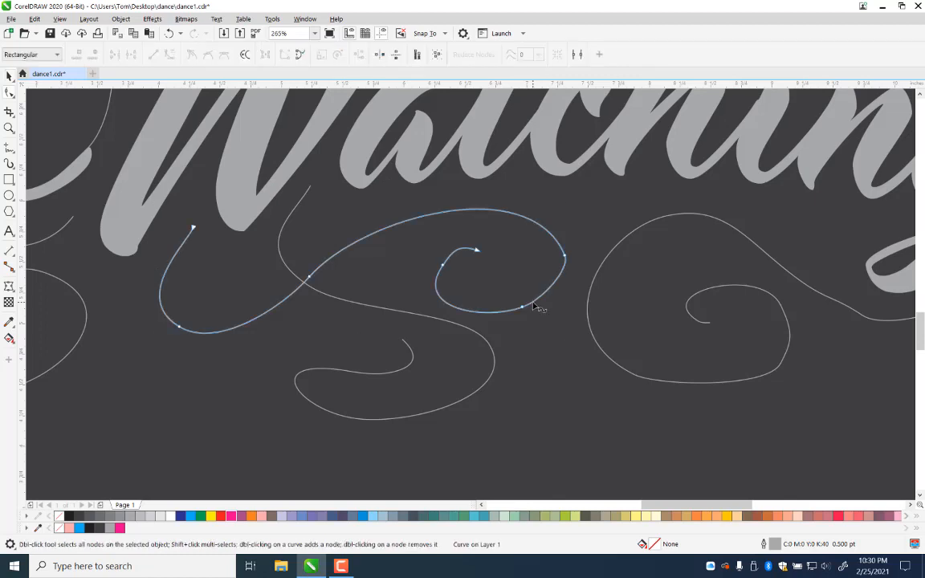
double_click(506, 212)
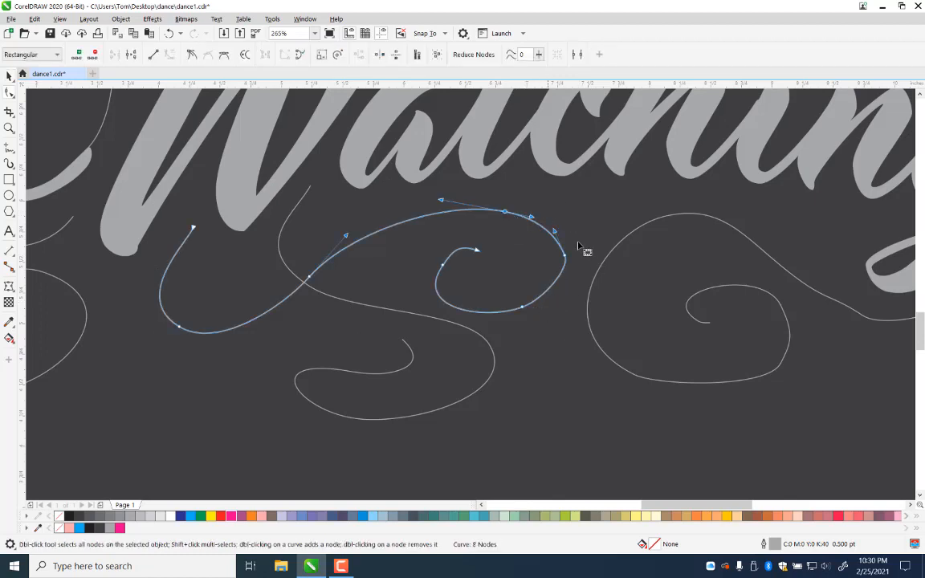
drag(581, 226, 546, 292)
key(Delete)
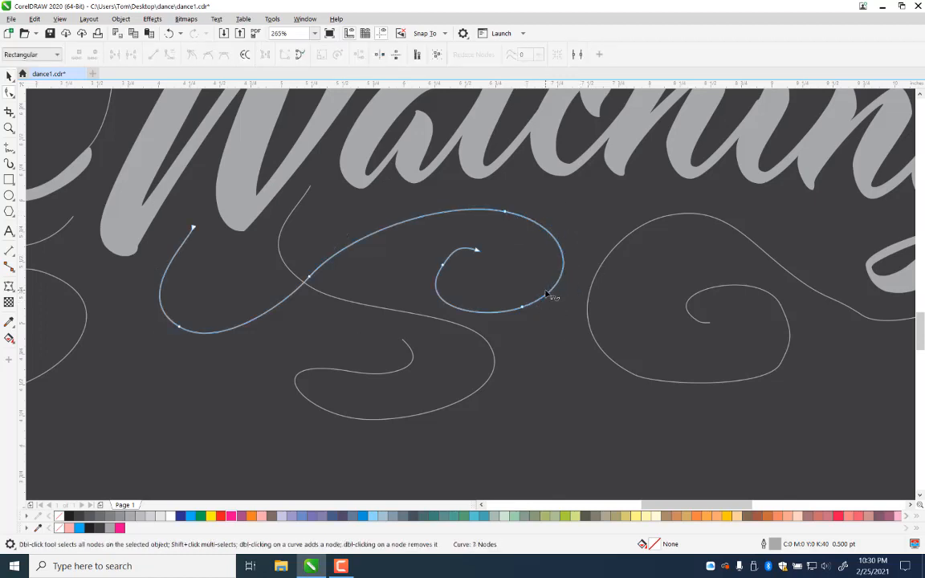
click(476, 250)
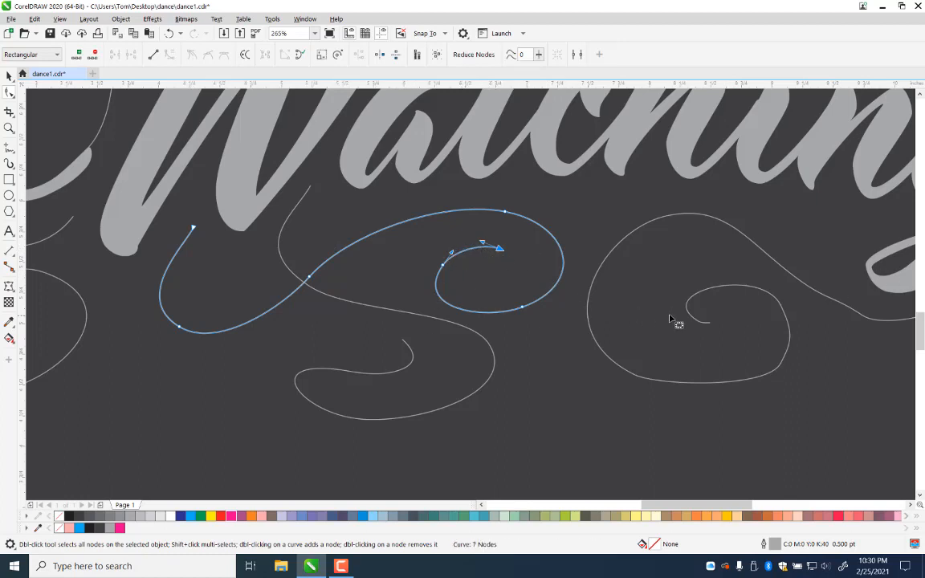
Step: Add nodes on the long flourish below "Watching", one on the rising curve under the "g" and one on the slope beside the spiral
drag(670, 320, 321, 327)
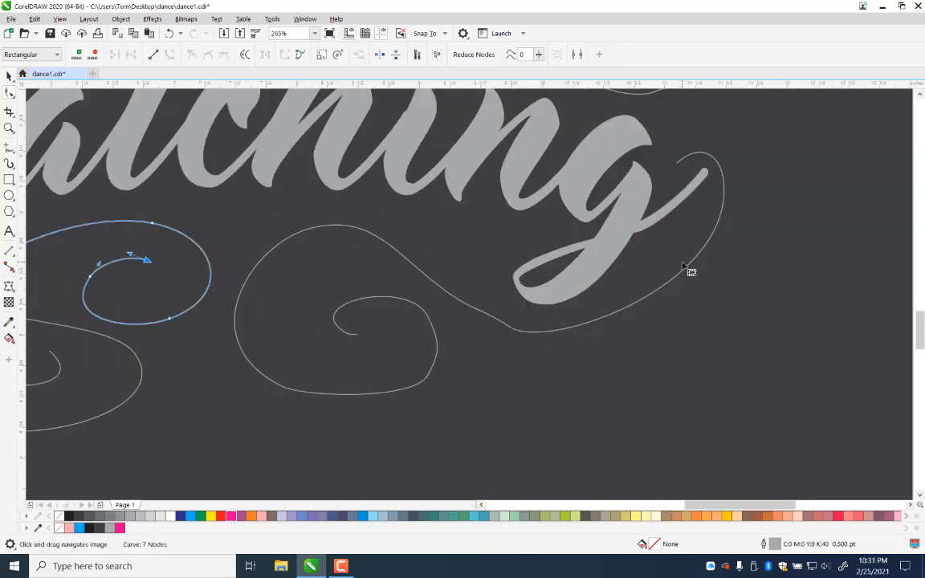
click(684, 267)
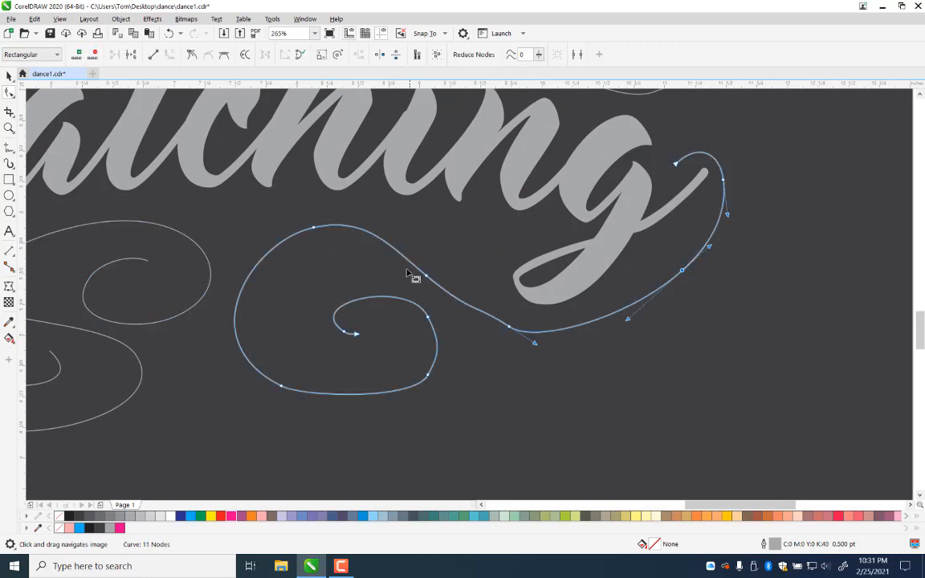
double_click(390, 246)
key(Delete)
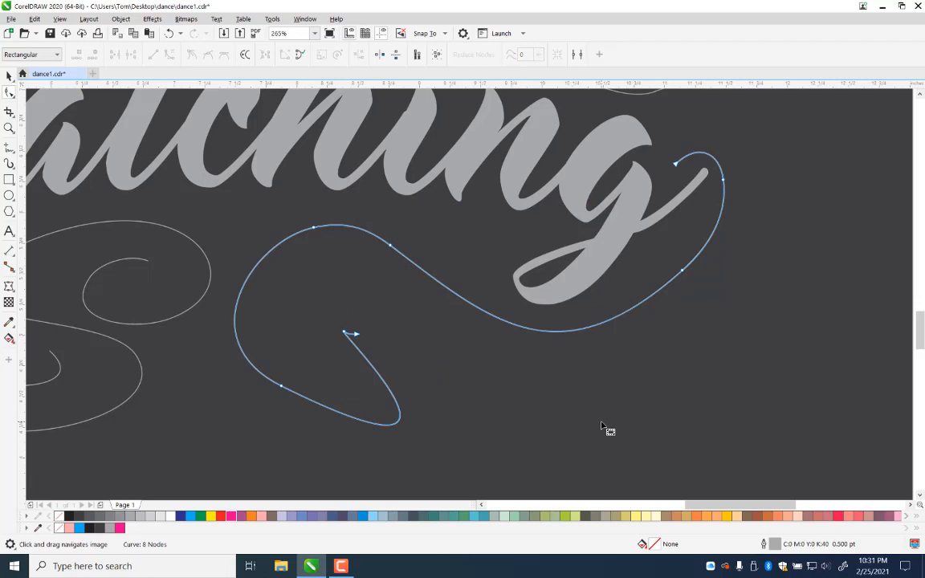
key(ctrl+z)
click(453, 232)
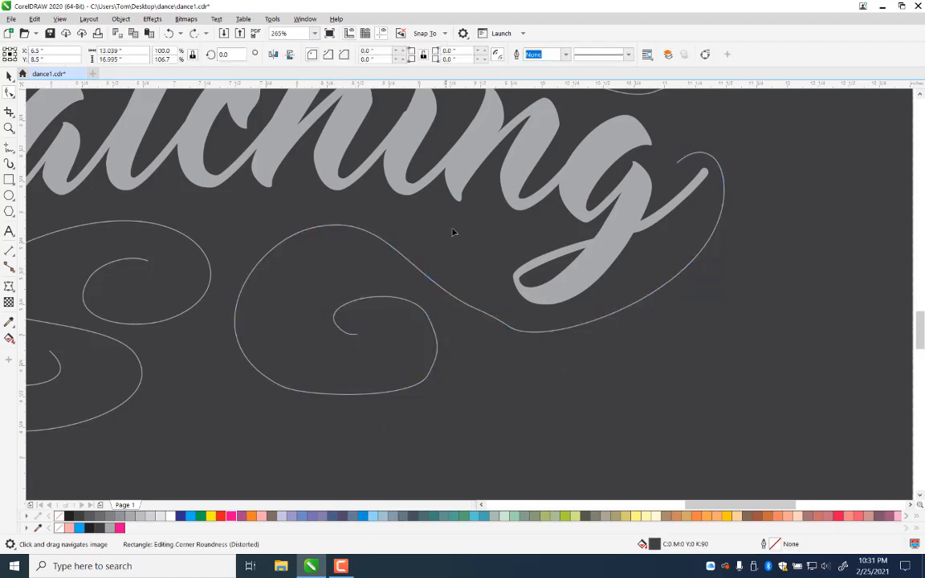
Step: Smooth the dip between the spiral and the "g" by deleting the two nodes along the slope
click(440, 289)
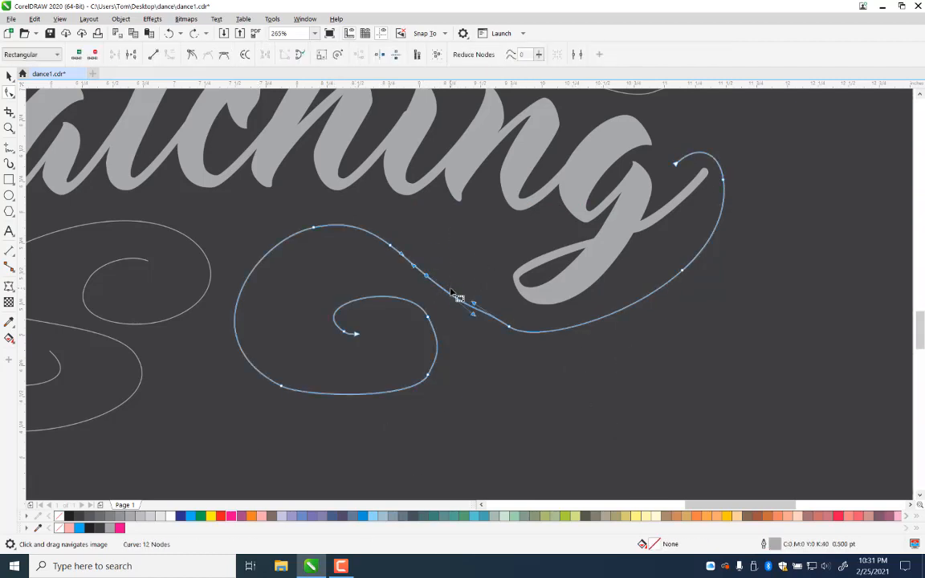
key(Delete)
drag(488, 285, 543, 361)
key(Delete)
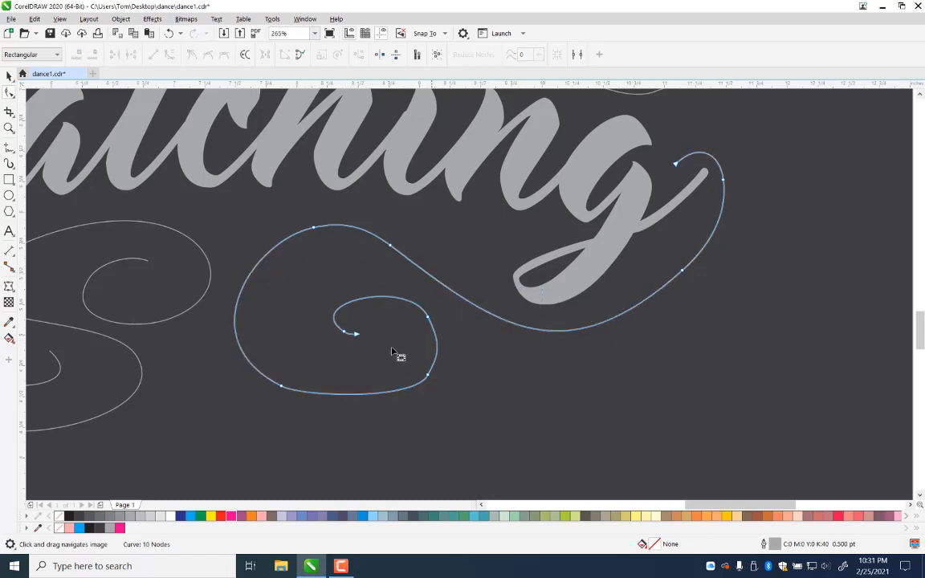
Step: Shift this spiral's inner end downward and round the curl above it by adding a node and moving it up and left
mouse_move(374, 314)
mouse_down()
mouse_move(318, 363)
mouse_move(345, 356)
mouse_up()
click(366, 309)
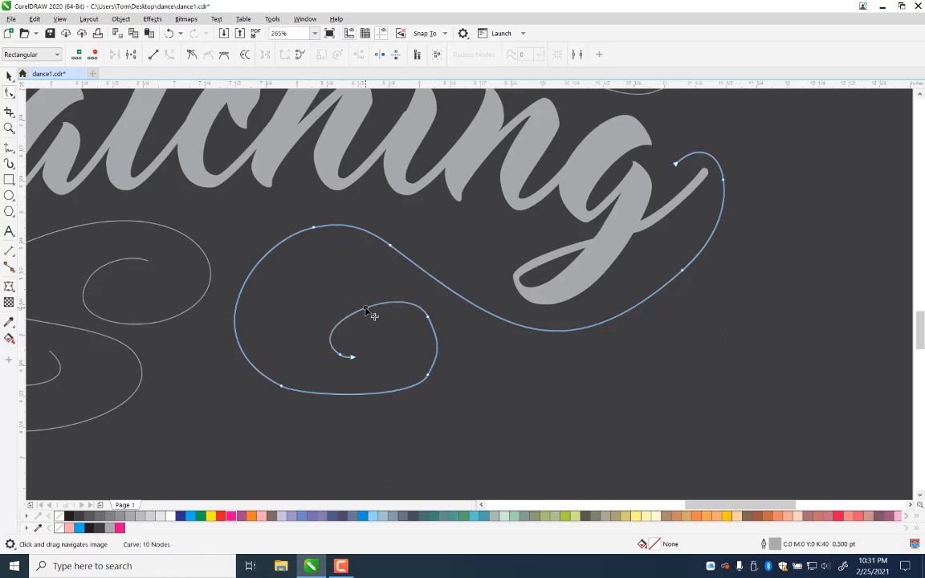
double_click(365, 308)
drag(366, 309, 356, 290)
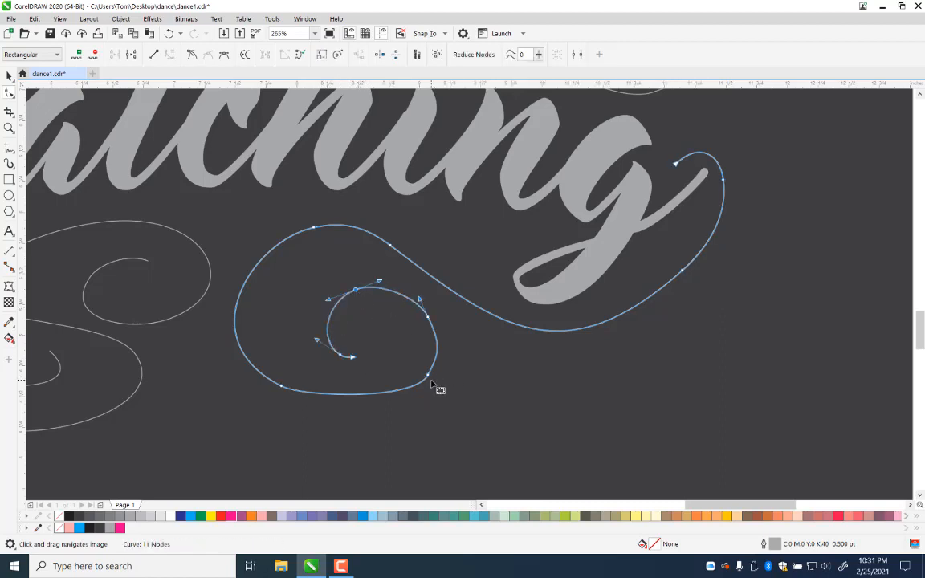
Step: Round the spiral's right side and bottom by adding nodes on the inner upper arc, right side and bottom, and deleting the two right-hand corner nodes
double_click(436, 344)
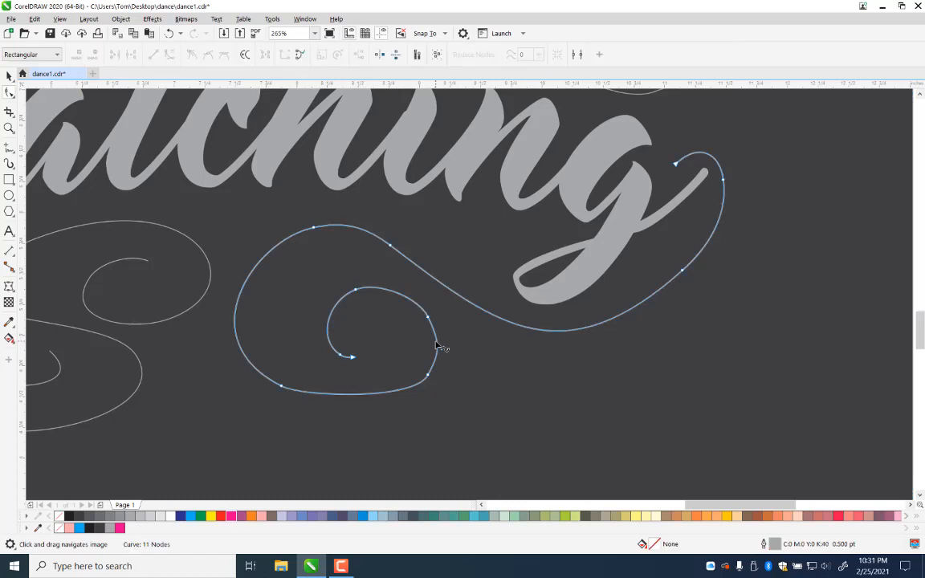
double_click(396, 292)
drag(428, 298, 416, 351)
click(428, 315)
key(Delete)
drag(377, 395, 378, 410)
key(Delete)
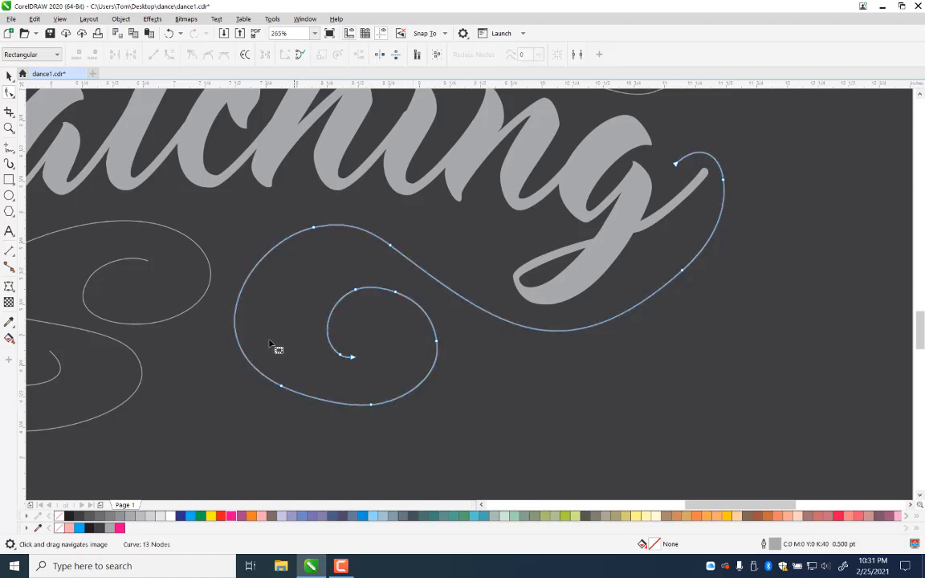
Step: Tighten the spiral's left side with a new node in place of the lower-left one, and shift the flourish's right-hand nodes to meet the "g" tip
double_click(244, 289)
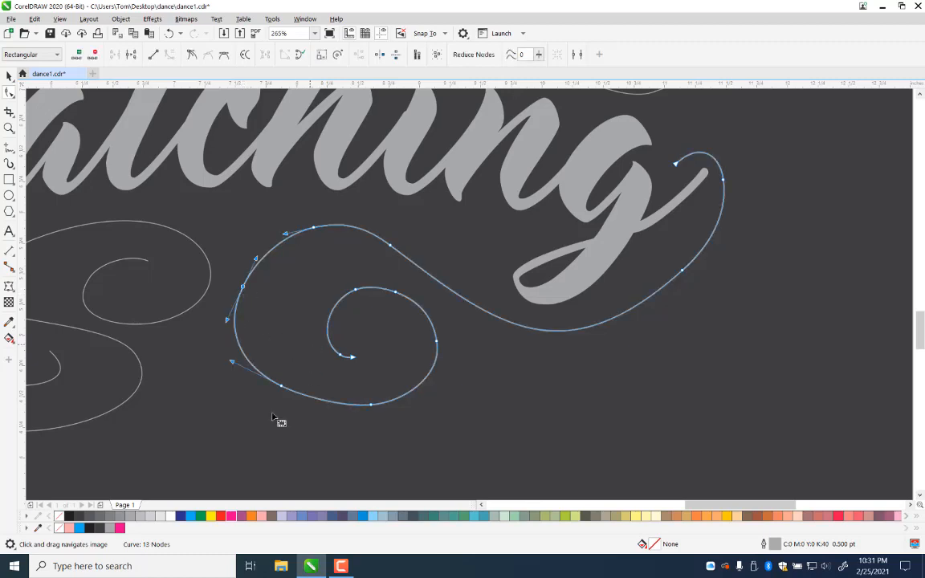
key(Delete)
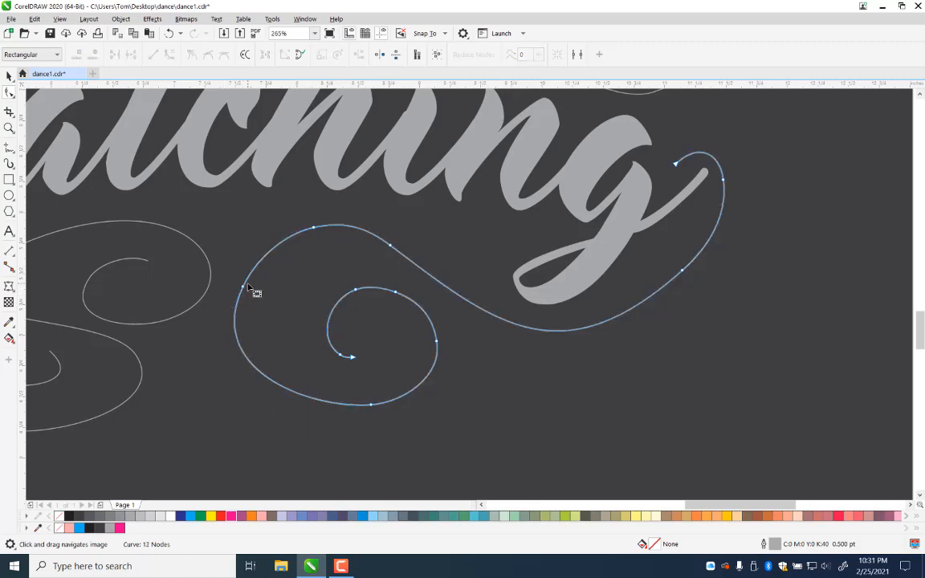
drag(250, 294, 266, 285)
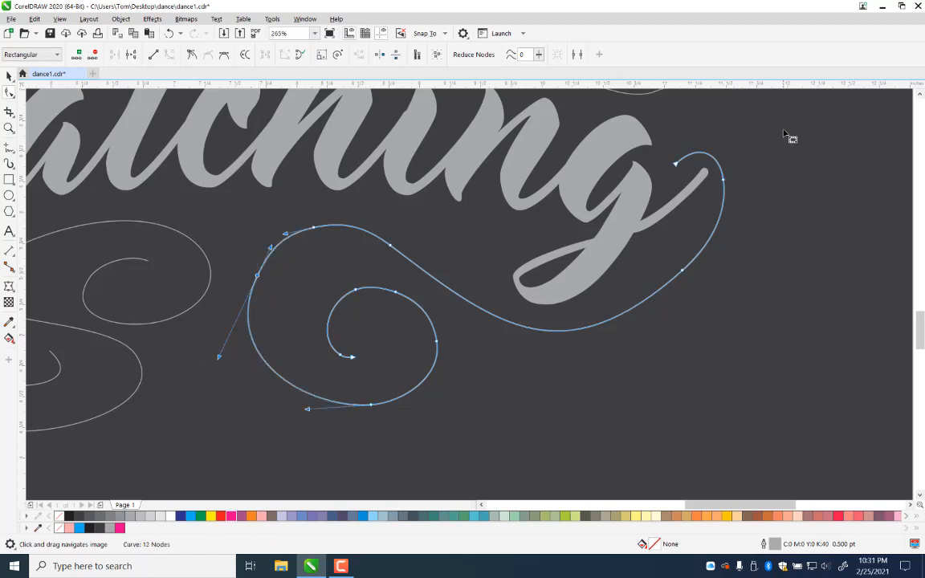
drag(784, 131, 604, 344)
drag(684, 274, 708, 280)
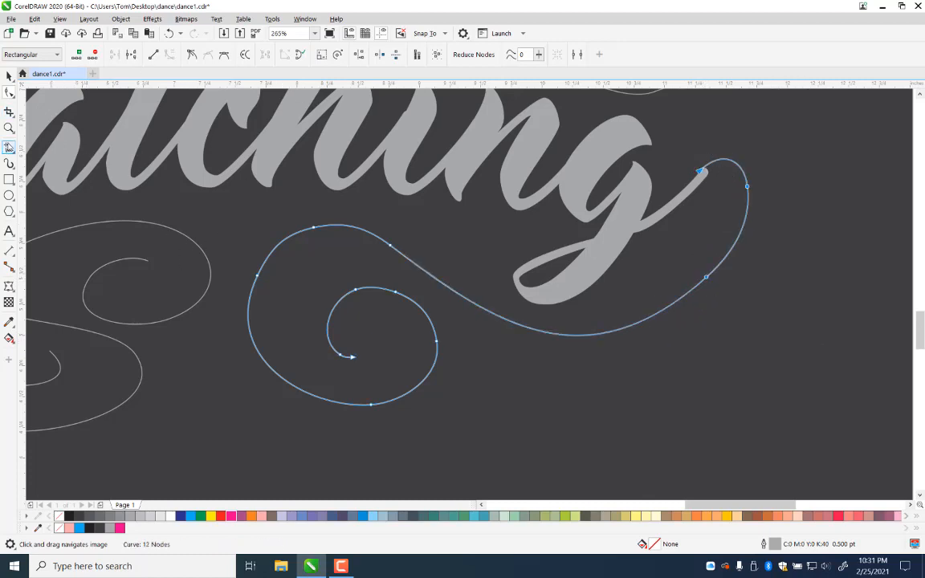
Step: Round the inner curl of the spiral below "One" with new lower-right and upper-left nodes, deleting its right-hand node and pulling in the upper handle
click(9, 128)
right_click(513, 455)
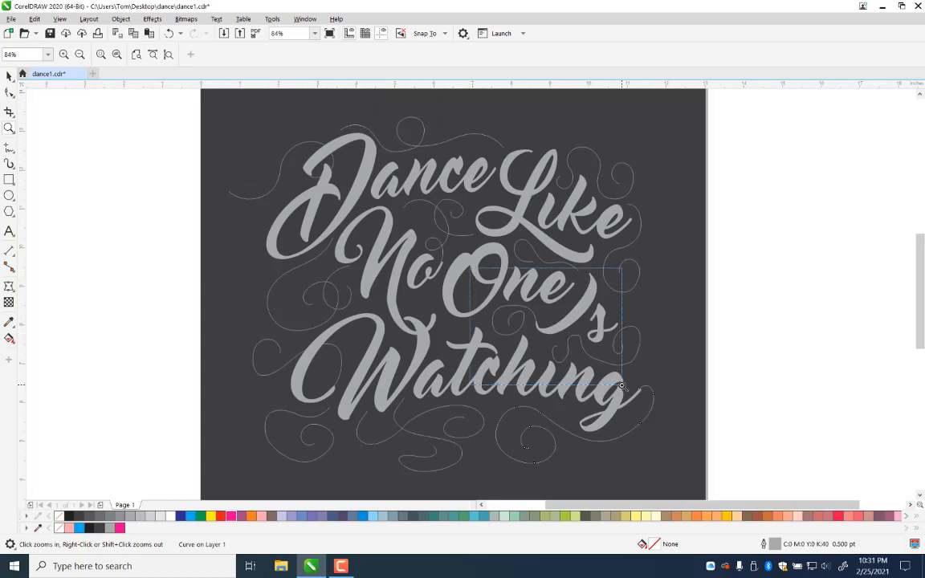
click(577, 323)
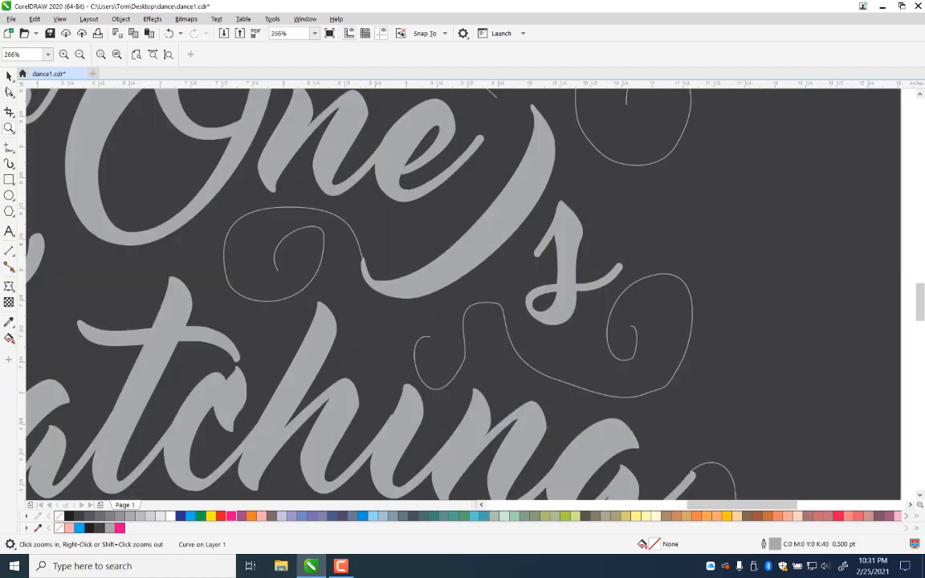
click(8, 91)
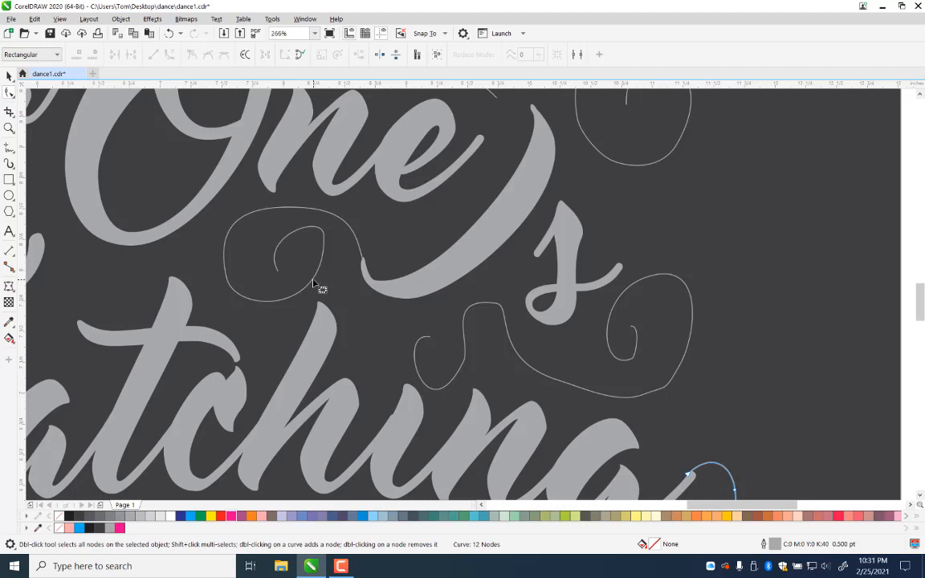
click(314, 284)
click(364, 275)
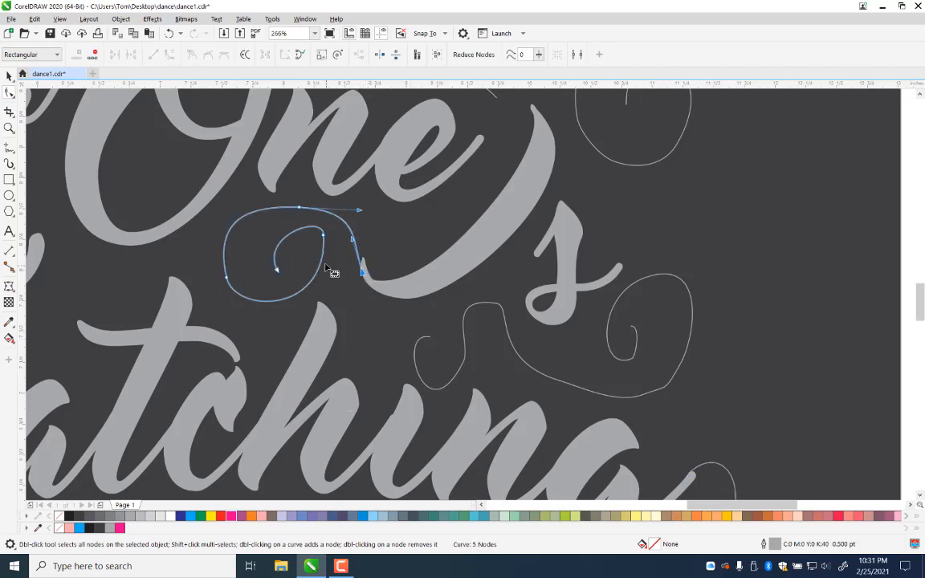
double_click(312, 286)
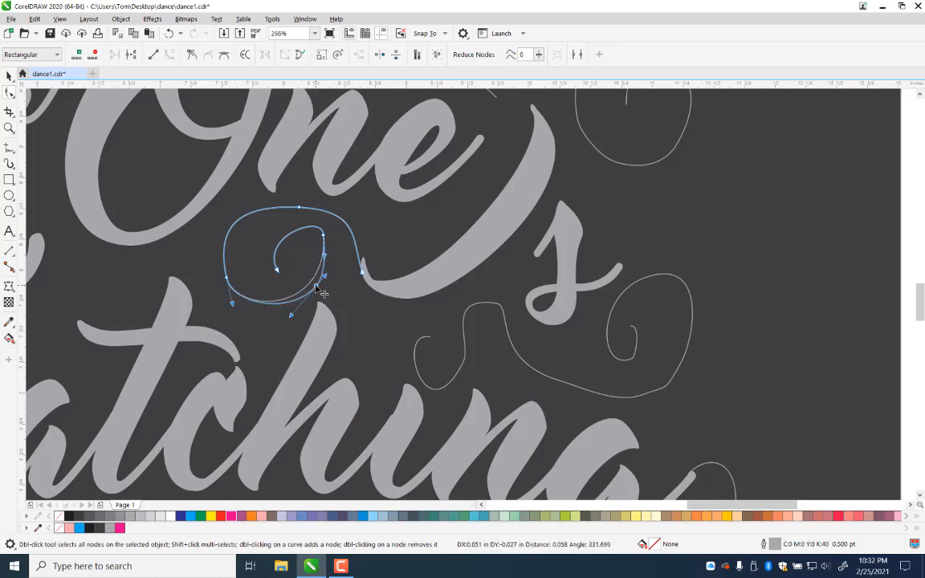
double_click(284, 241)
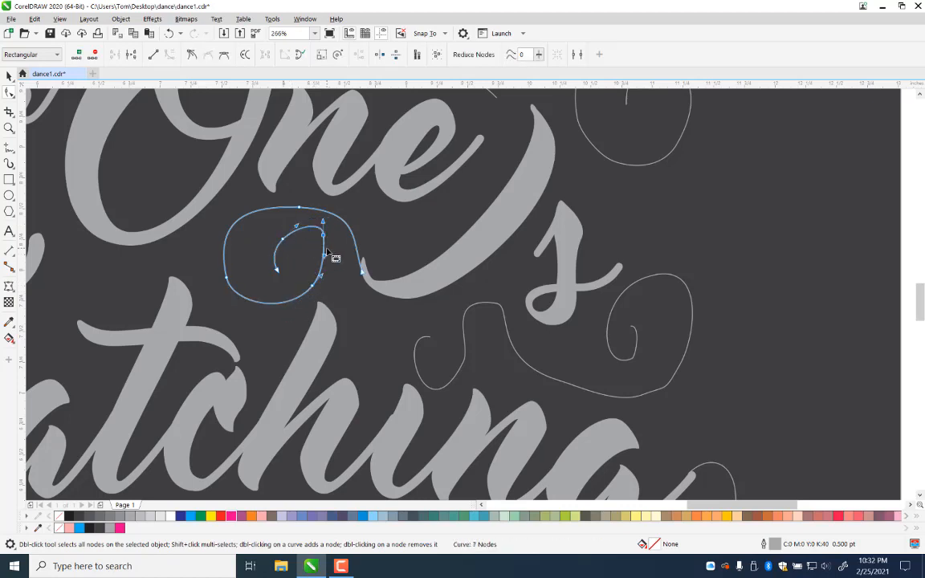
key(Delete)
click(284, 240)
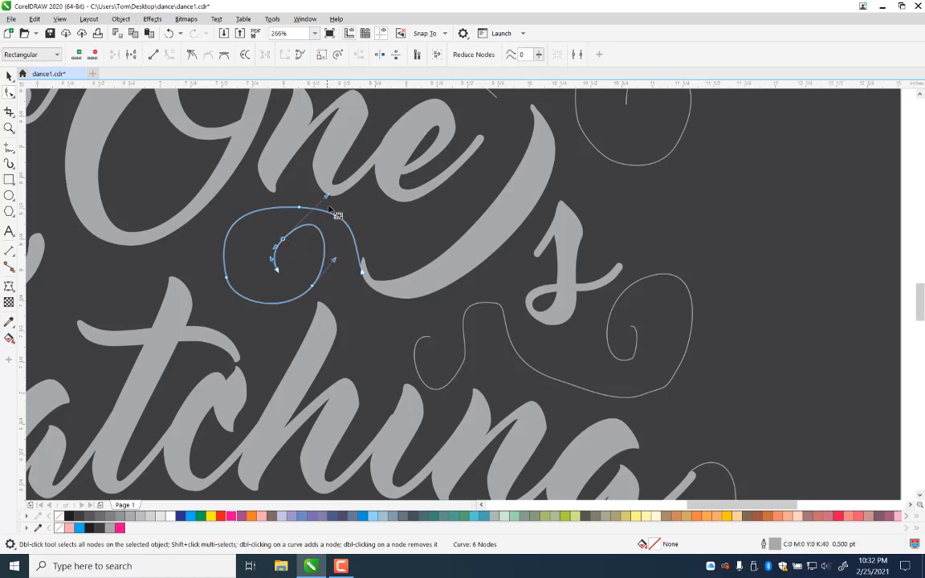
drag(326, 198, 298, 235)
Step: Smooth the top of this spiral by adding nodes on its upper right and upper left and deleting the top node
click(299, 208)
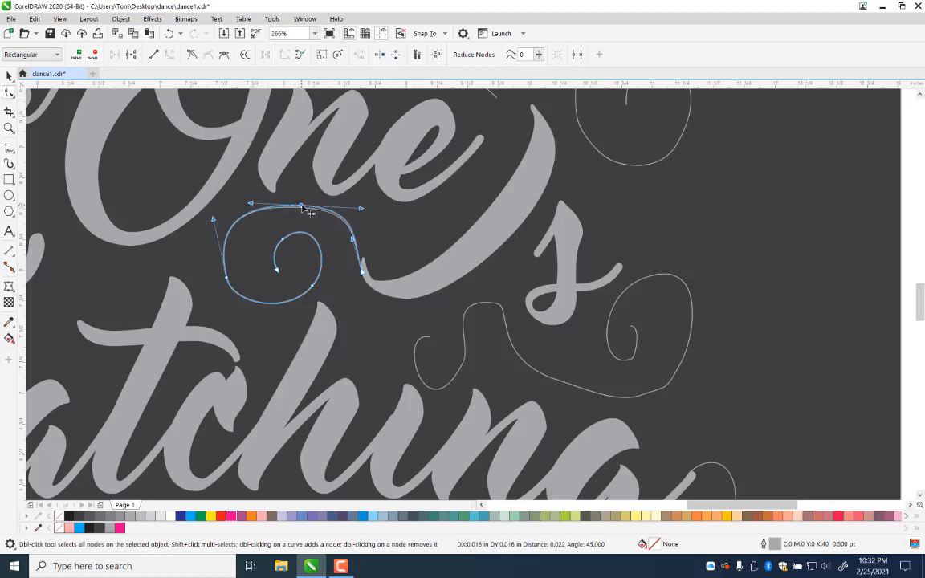
click(333, 211)
double_click(333, 212)
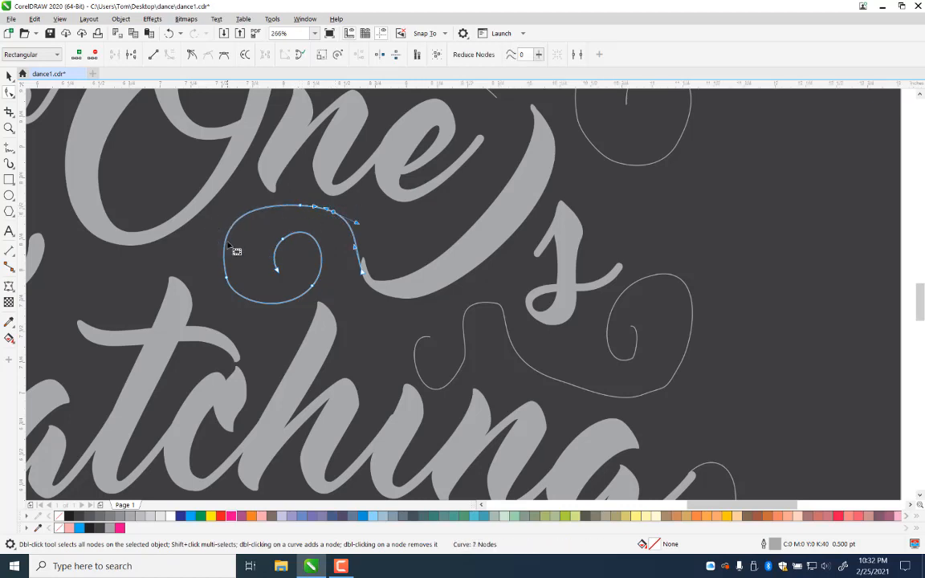
double_click(251, 207)
key(Delete)
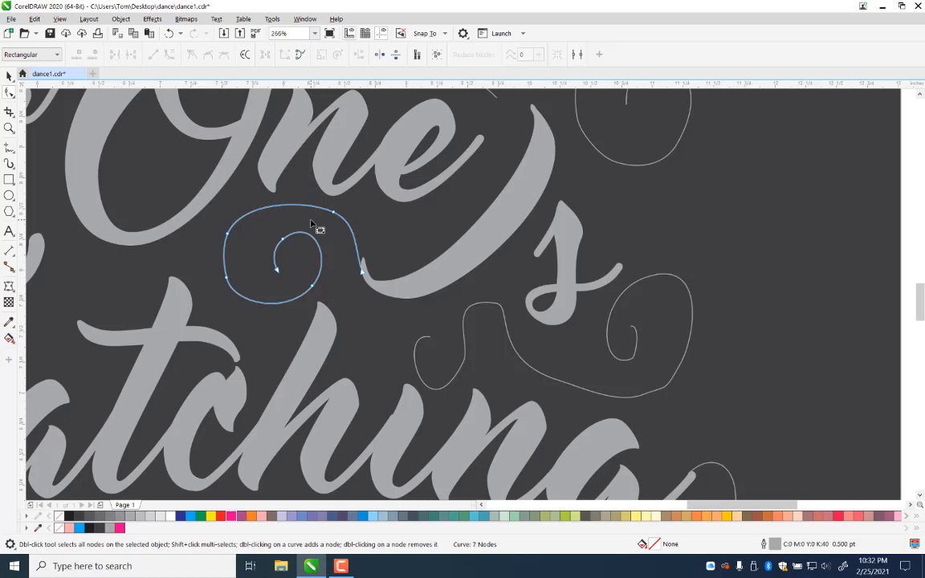
Step: Shift the spiral's upper-left node slightly inward and fill out its bottom with a new node and an adjusted curve handle
click(227, 235)
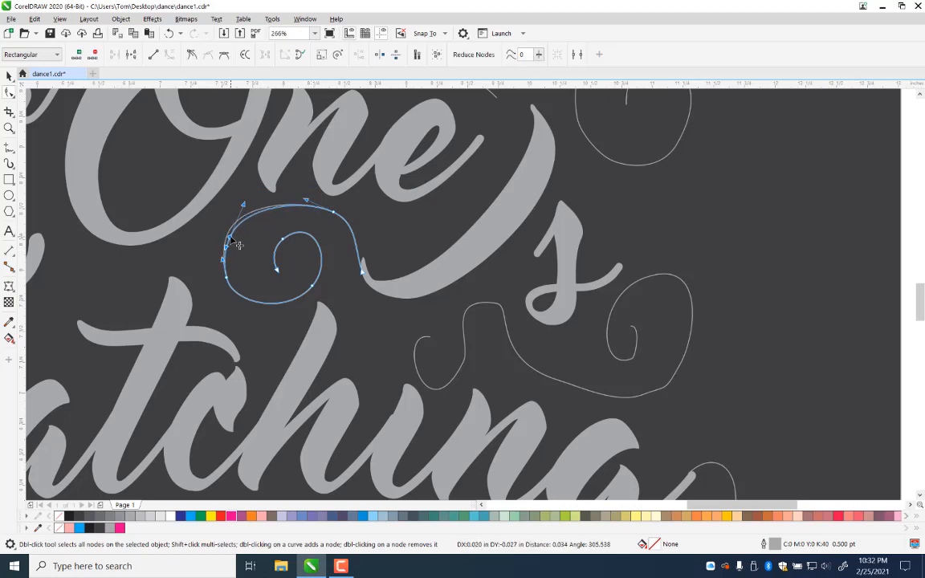
double_click(259, 306)
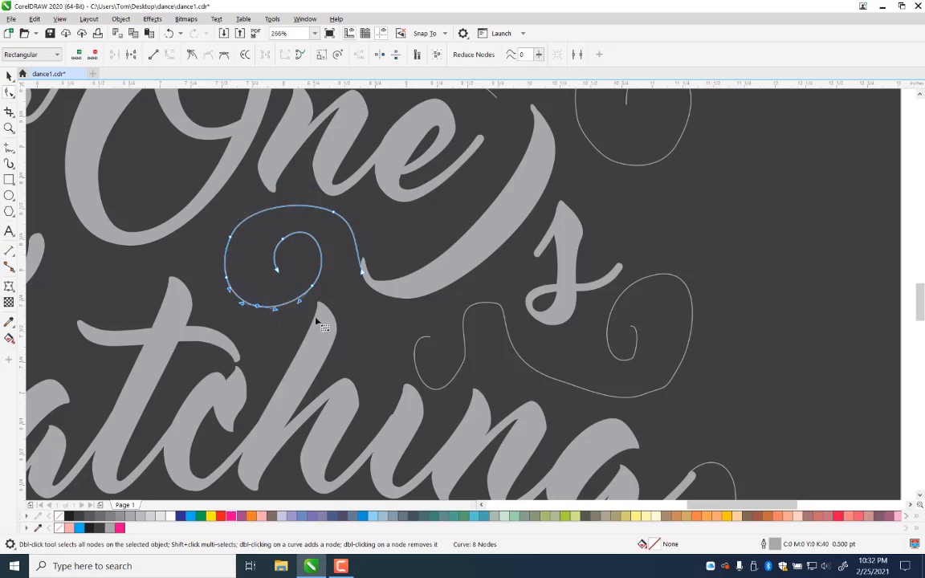
drag(299, 302, 297, 307)
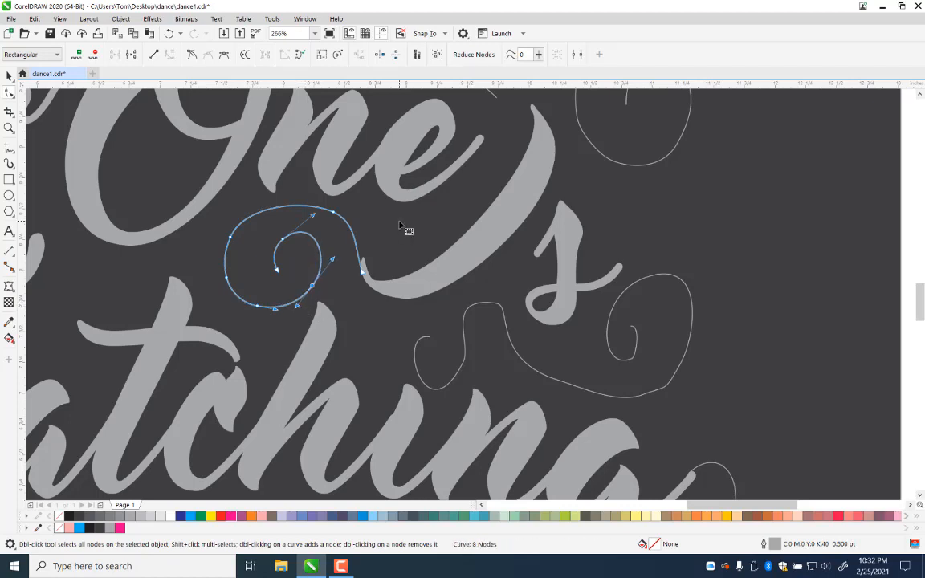
Step: Shift the left curl of the flourish below the "s" up and left, and add a node on each side of its hump
click(543, 380)
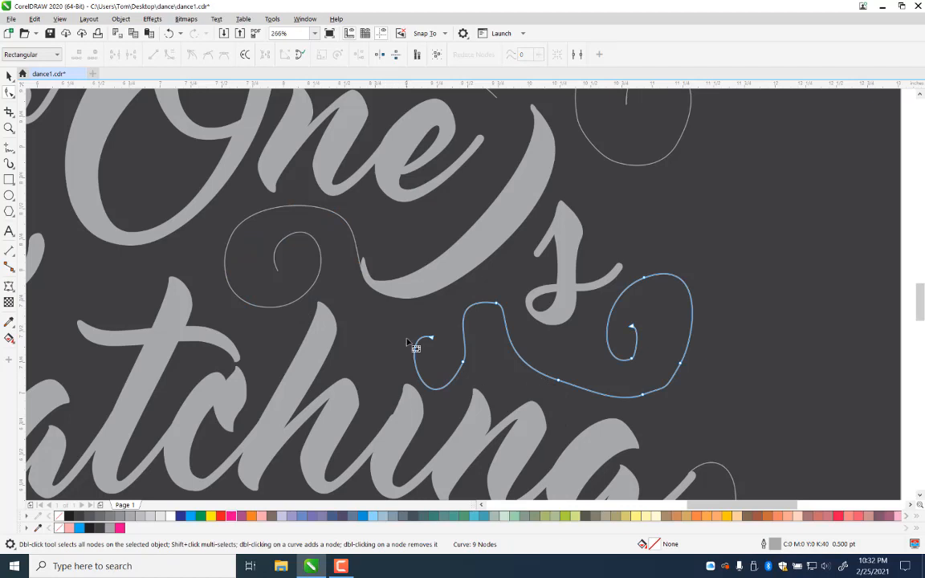
drag(363, 282, 459, 353)
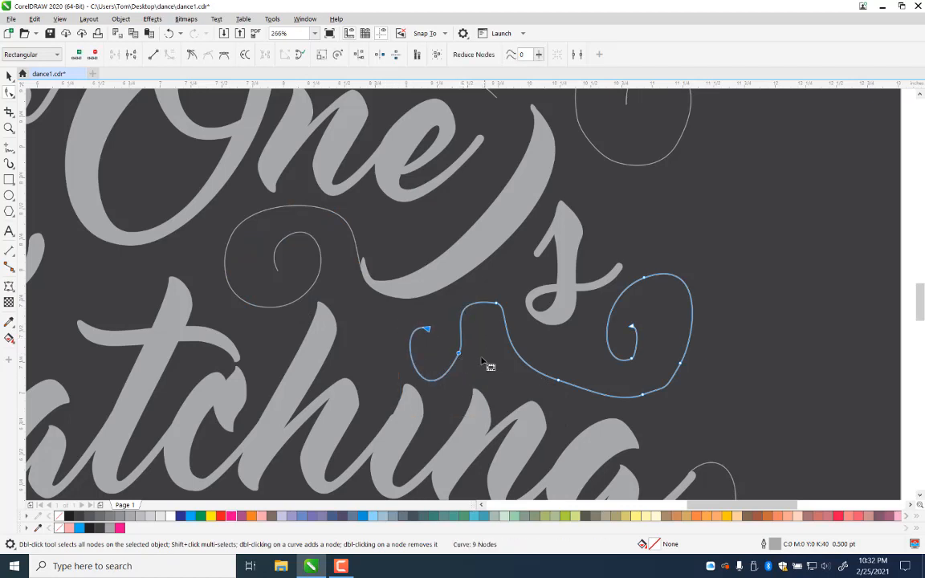
double_click(464, 320)
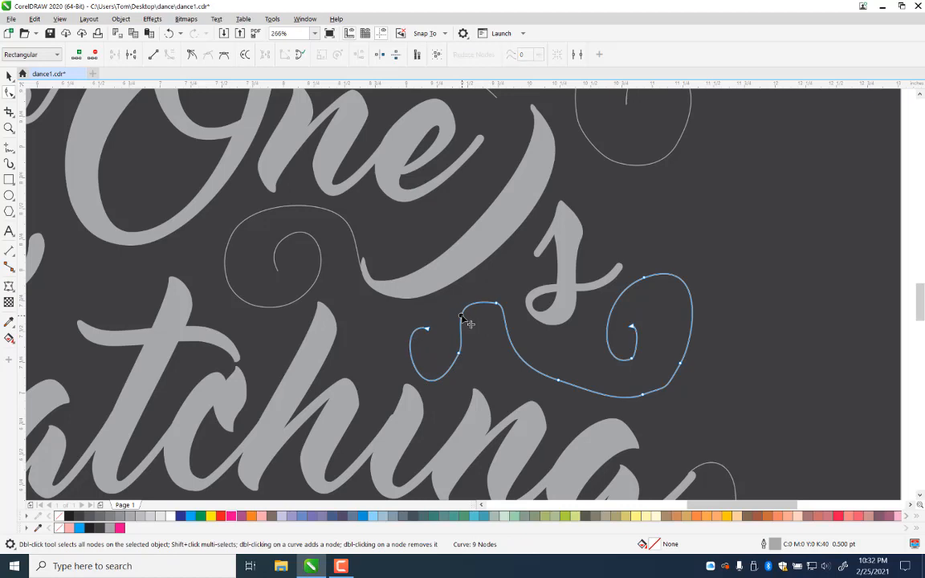
double_click(518, 356)
Step: Round the flourish's hump by adding a node high on its right slope and deleting the node at its top right
drag(527, 287, 483, 337)
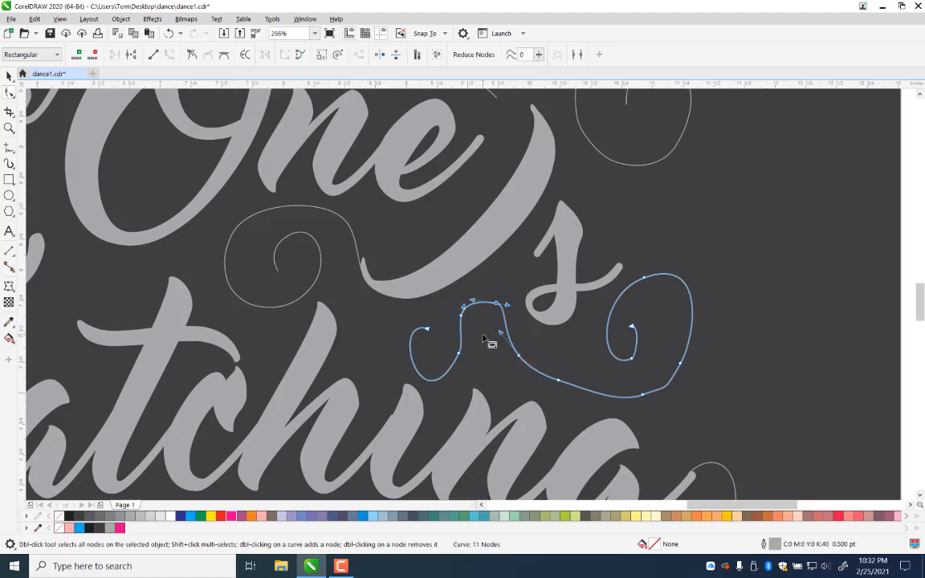
key(Delete)
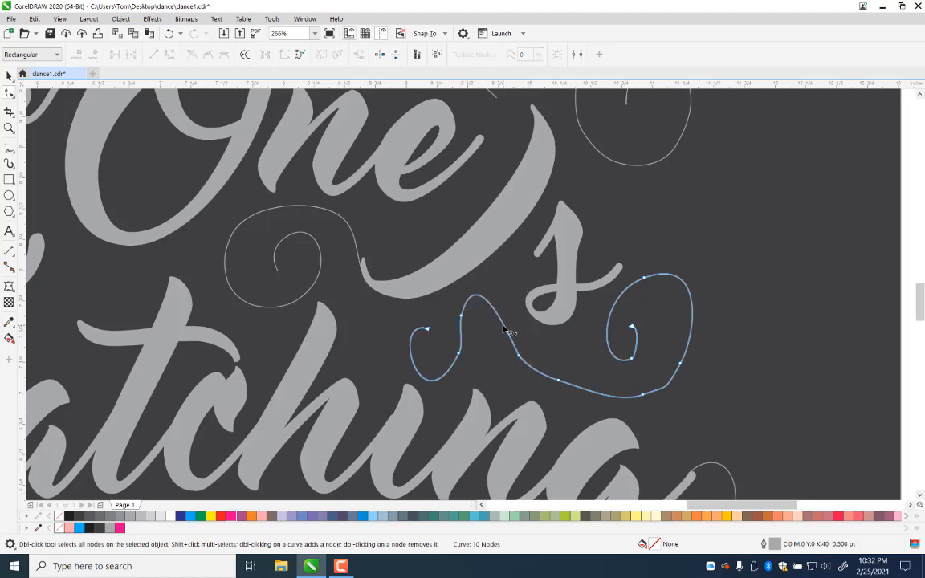
double_click(504, 329)
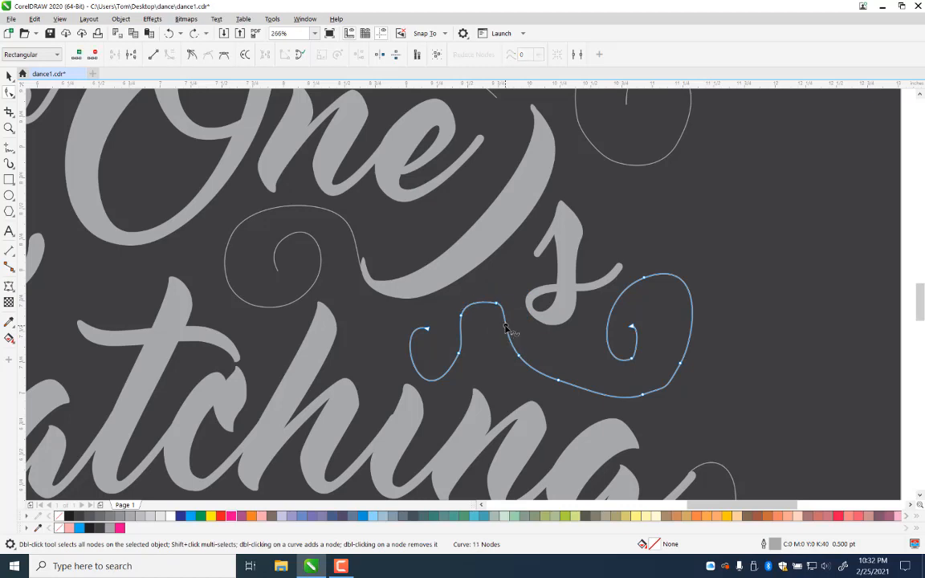
double_click(505, 312)
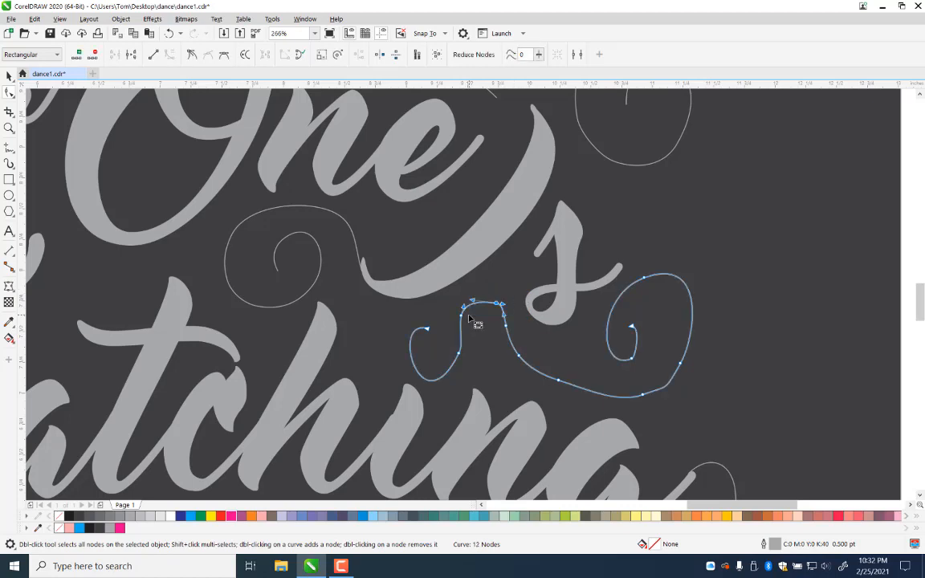
key(Delete)
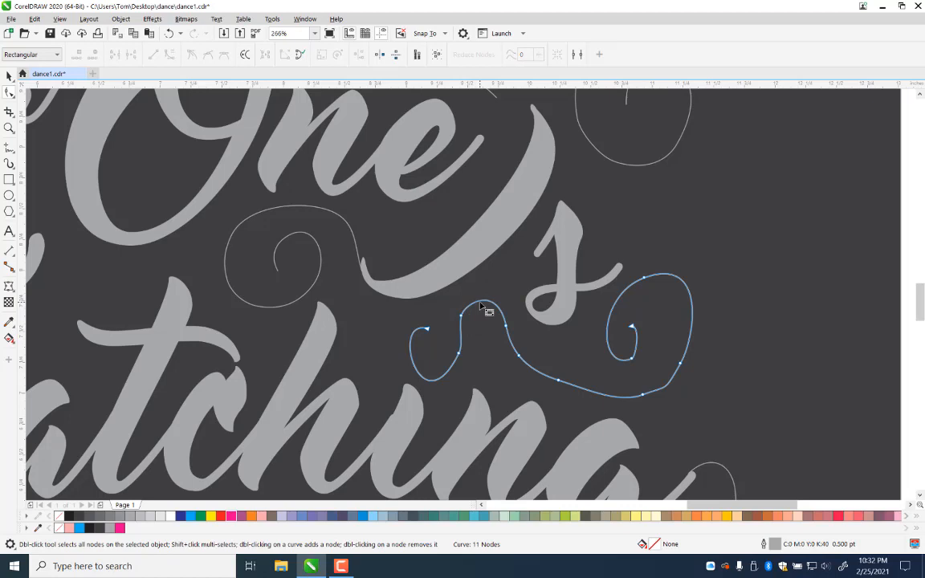
Step: Smooth the flourish's left part with new nodes on the hump's top, its left slope and the curl's lower left, deleting the two old slope nodes
double_click(480, 301)
double_click(462, 334)
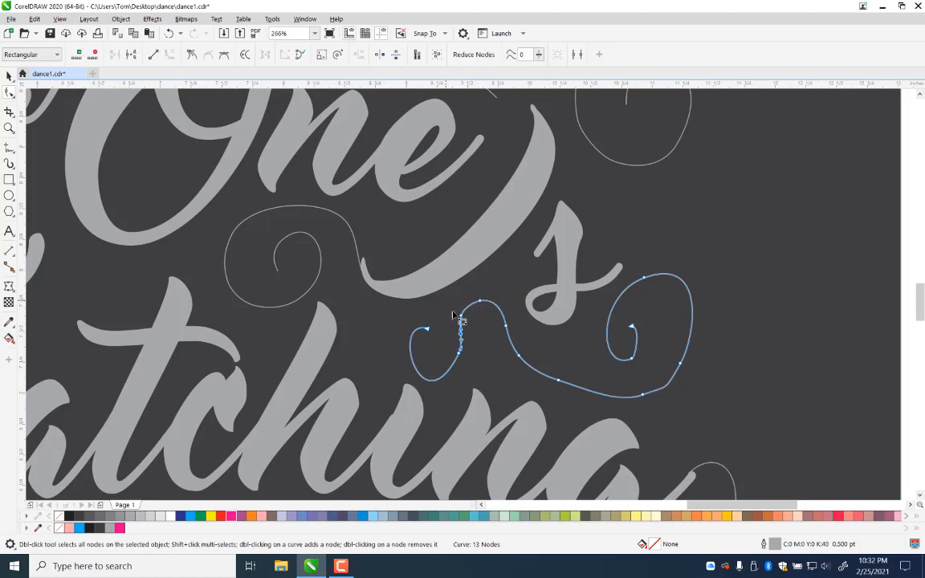
click(462, 316)
key(Delete)
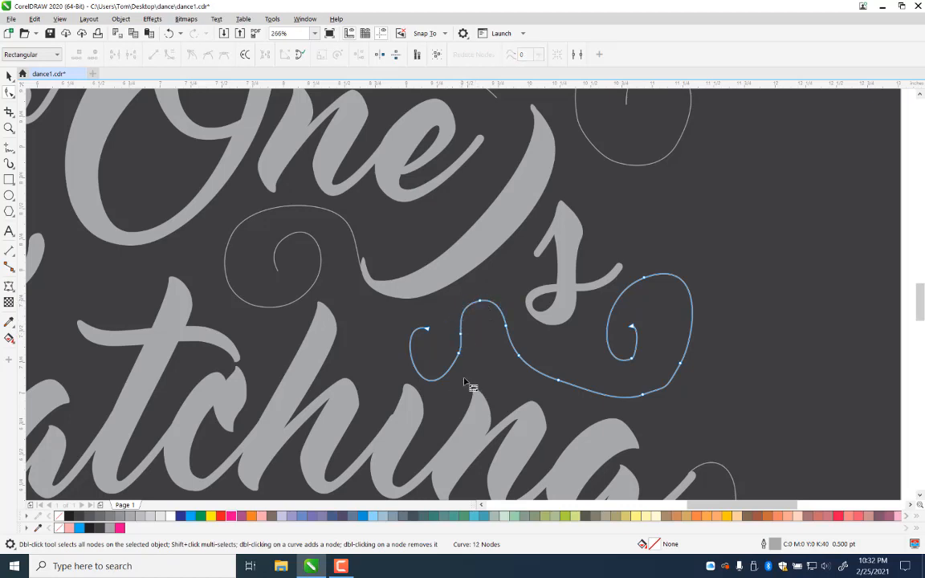
double_click(417, 372)
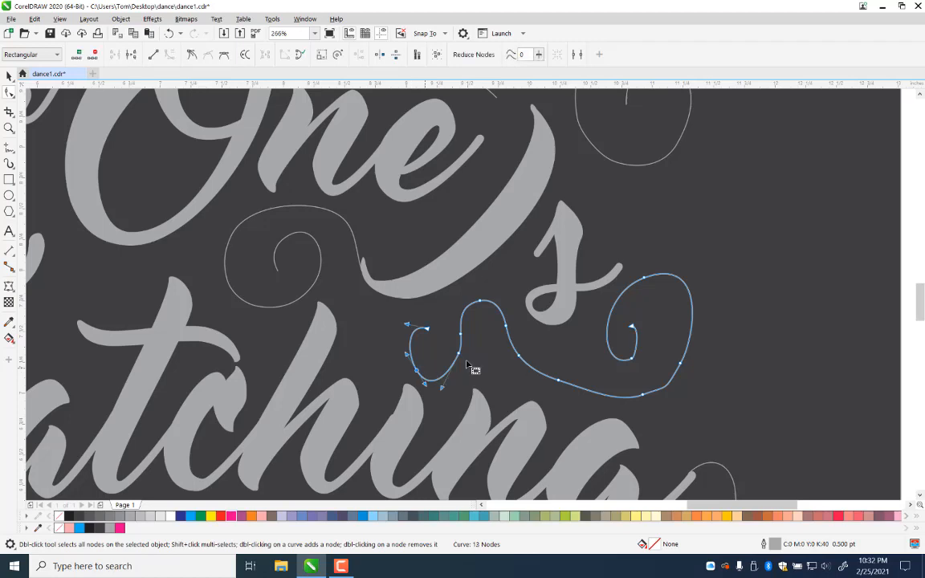
key(Delete)
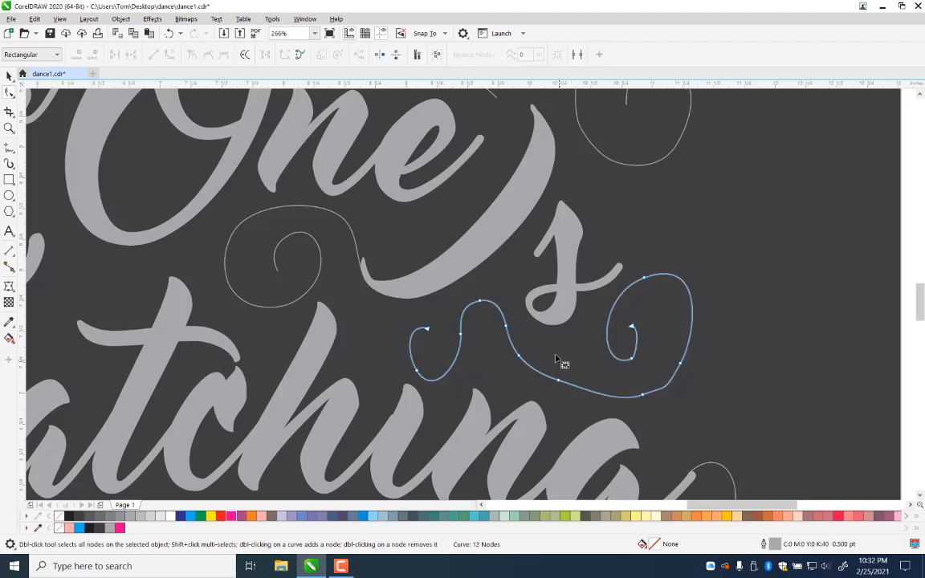
Step: Round the flourish's right-hand loop with nodes on its right side, bottom and upper left, deleting the old slope, top and lower-right corner nodes
click(559, 379)
key(Delete)
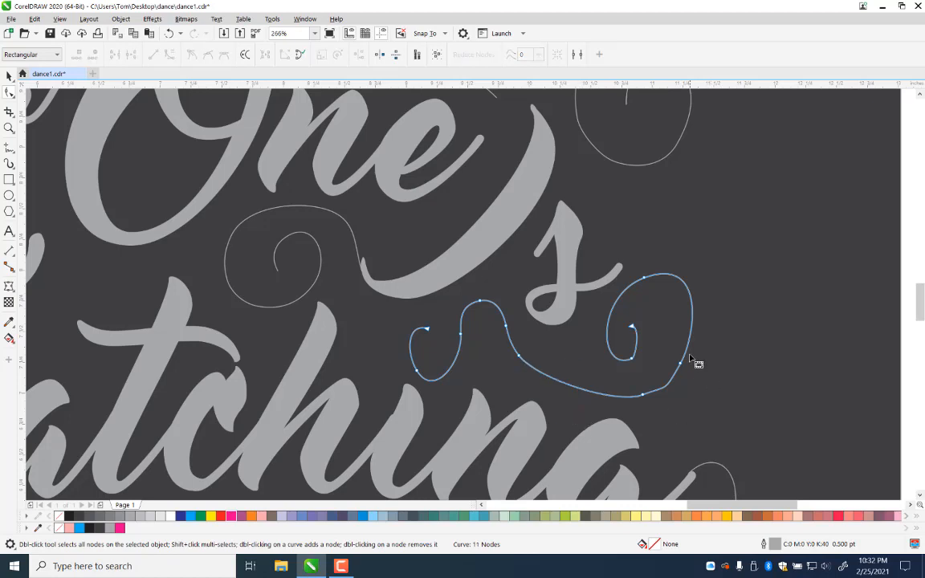
double_click(692, 321)
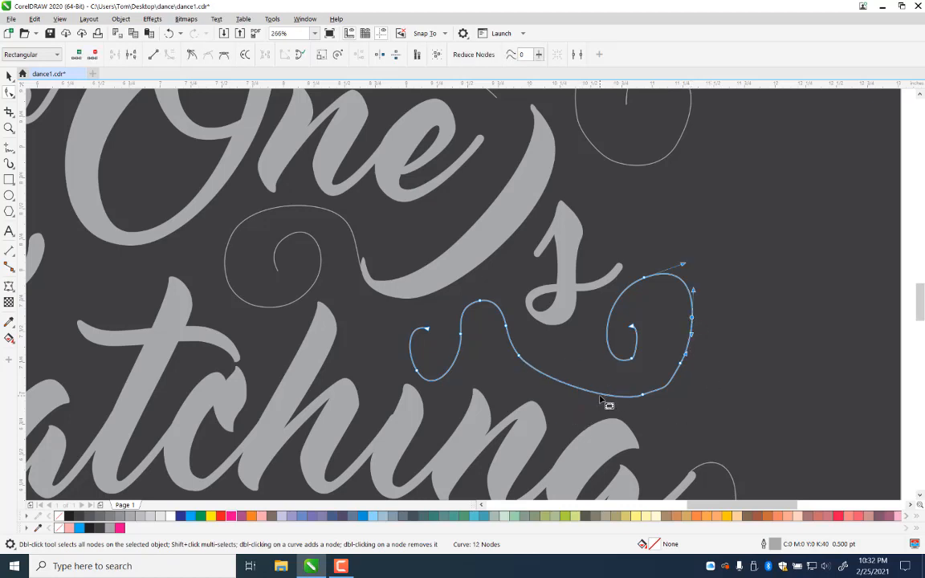
double_click(601, 396)
double_click(619, 302)
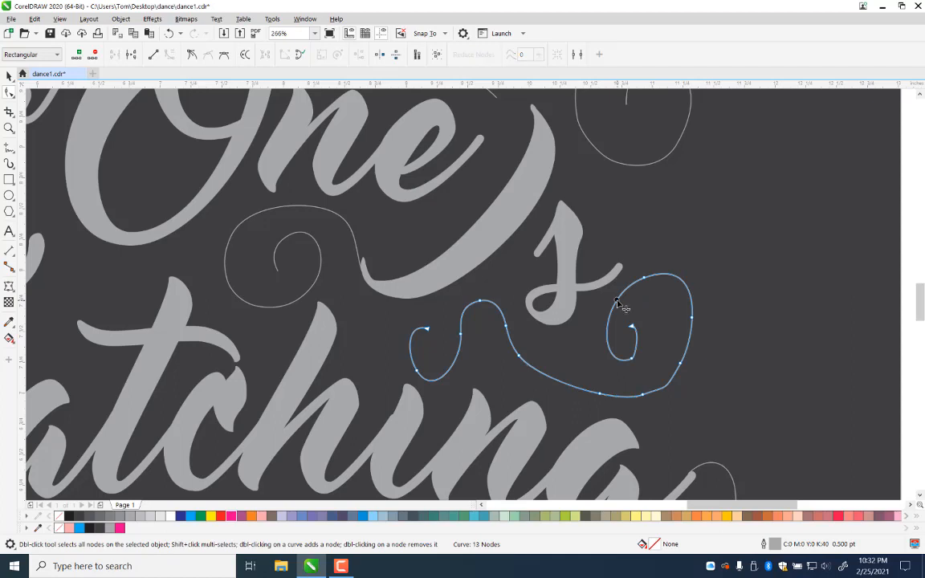
drag(631, 262, 669, 306)
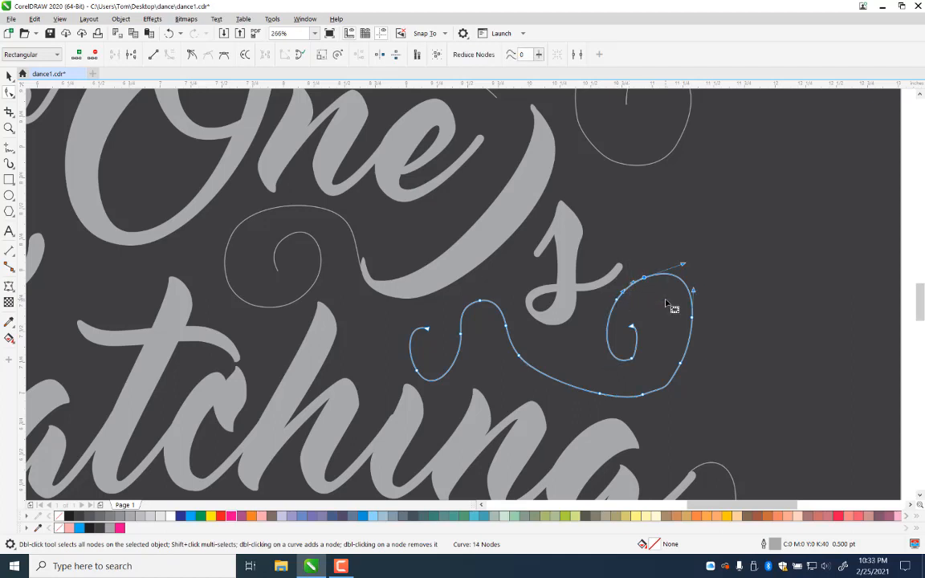
key(Delete)
drag(712, 347, 644, 434)
key(Delete)
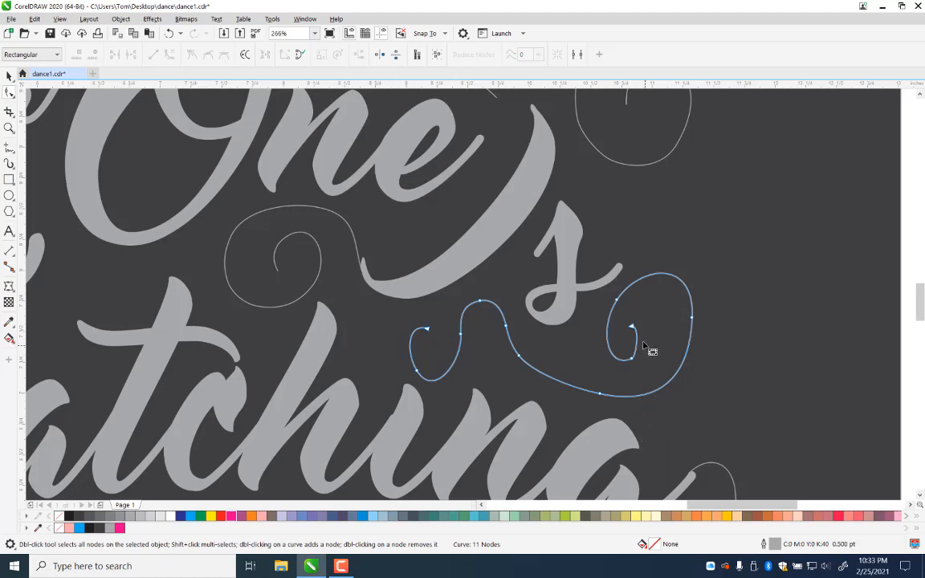
Step: Move the loop's two inner-end nodes to the right and bend the end segment into a rounder curl
drag(648, 314, 653, 363)
click(659, 325)
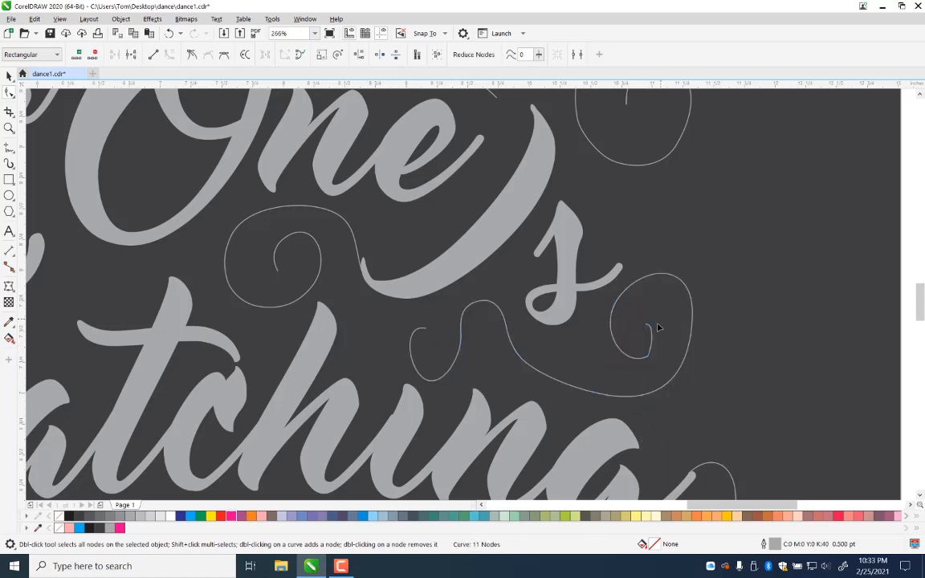
click(647, 325)
click(652, 325)
mouse_move(652, 324)
mouse_down()
mouse_move(659, 312)
mouse_move(667, 324)
mouse_move(681, 309)
mouse_move(689, 325)
mouse_move(680, 315)
mouse_move(657, 316)
mouse_move(655, 326)
mouse_up()
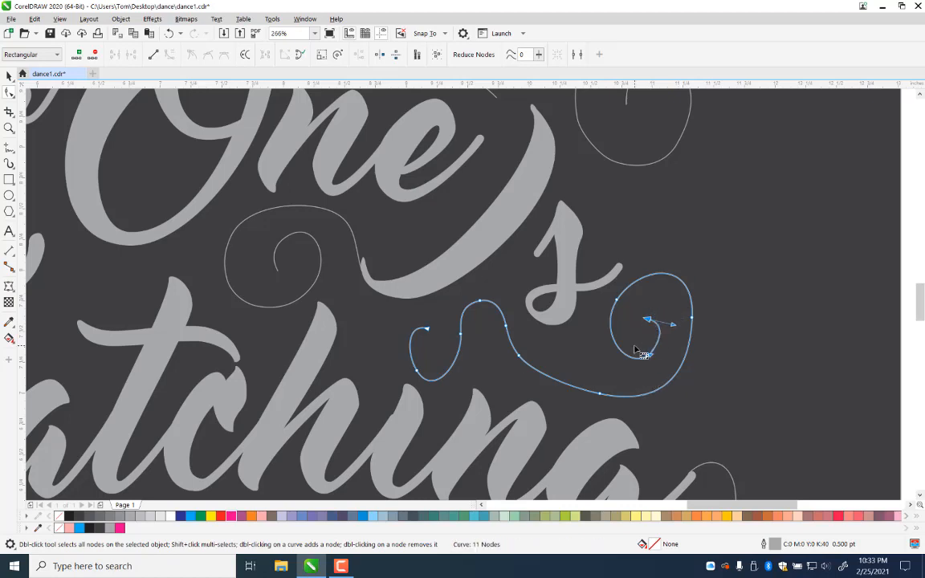
Step: Return to the full lettering view, save the drawing and deselect everything
click(486, 369)
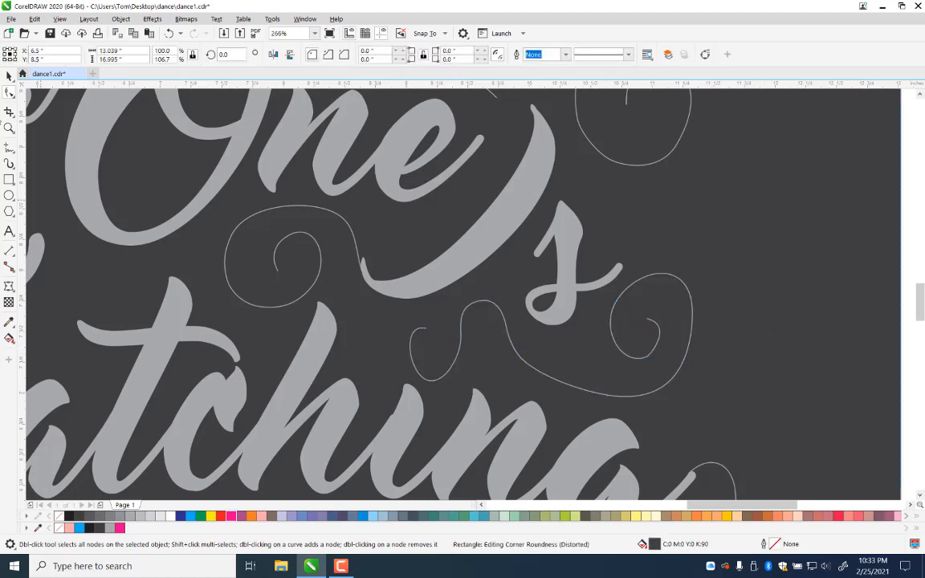
double_click(9, 127)
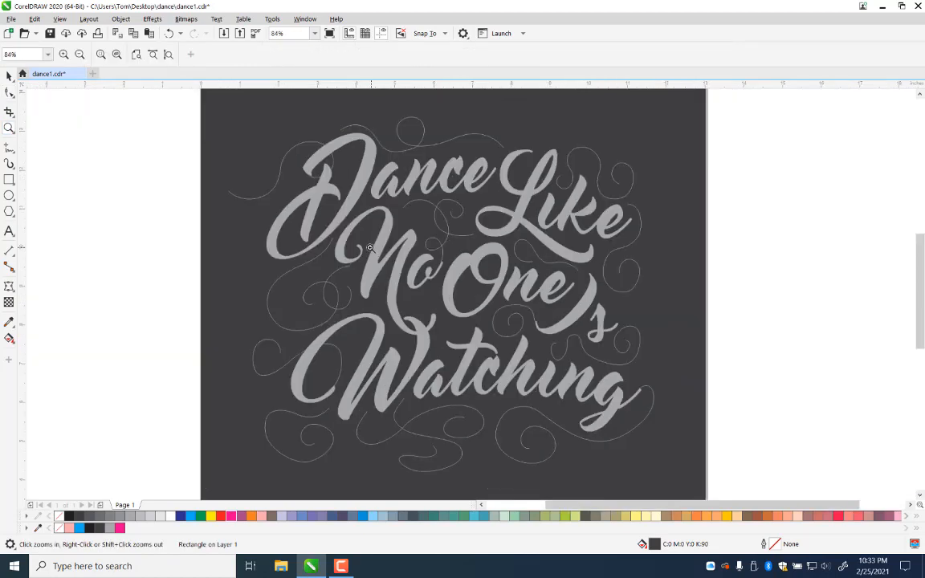
key(ctrl+s)
click(10, 77)
click(710, 167)
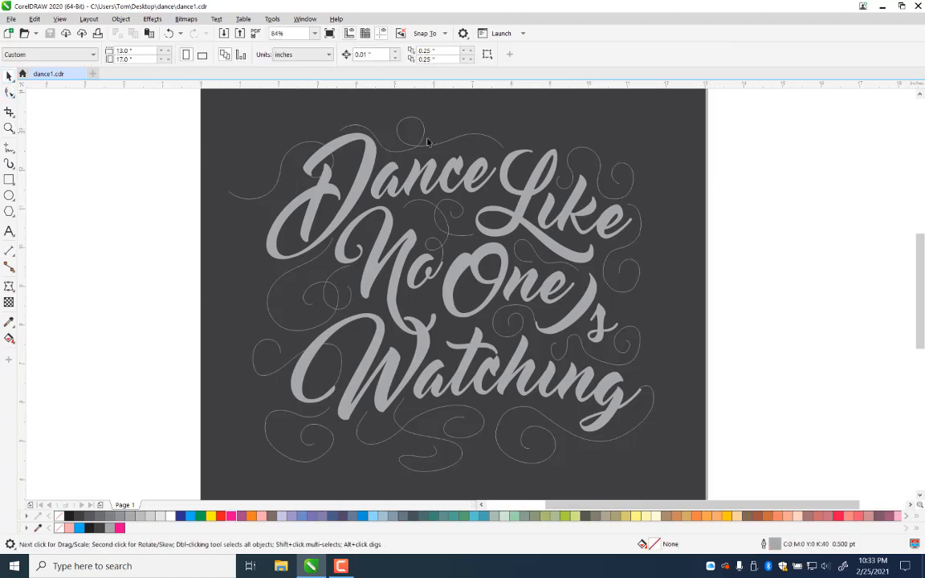
Step: Select all the thin flourishes without the lettering or background, place a duplicate set about 0.09 inches above them, and deselect
click(426, 150)
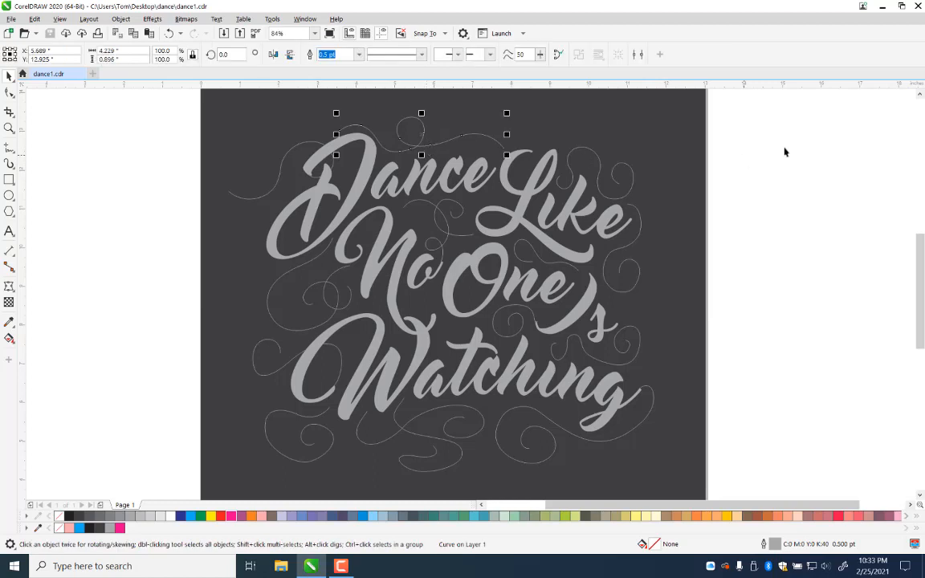
drag(769, 99, 187, 485)
shift+click(372, 354)
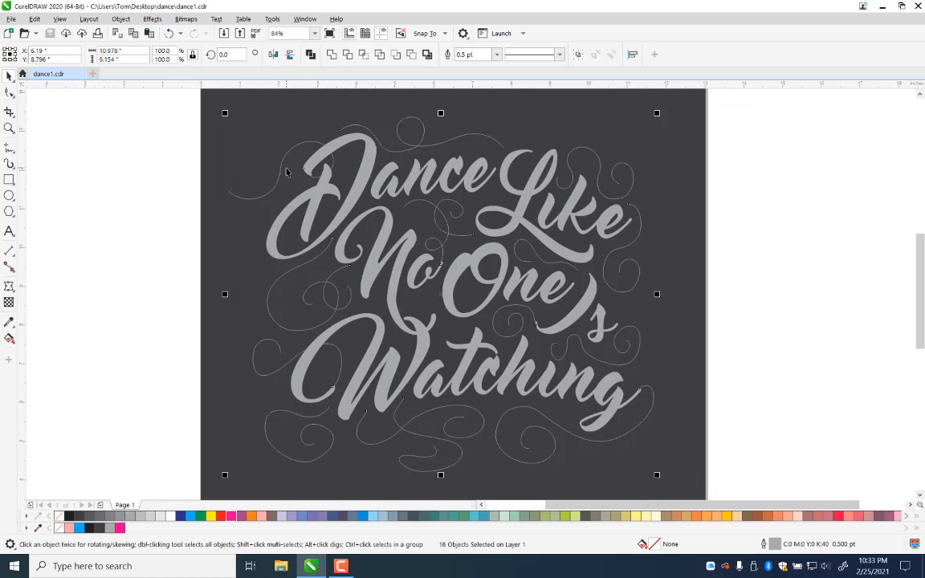
drag(282, 166, 281, 167)
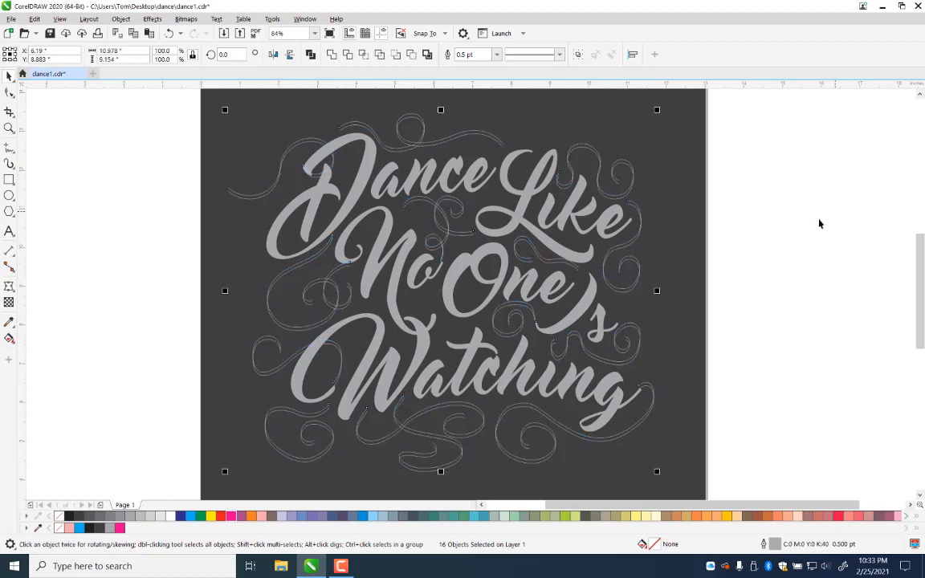
click(42, 119)
Step: Squeeze the duplicate line of the flourish beside the "D" to 83.7% height and shift it slightly down so it interweaves with the original
click(9, 127)
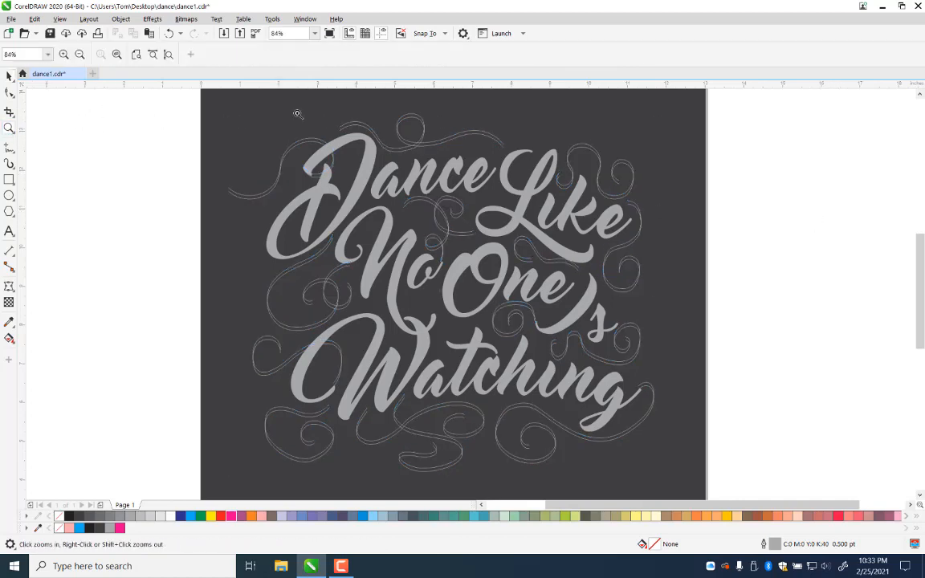
drag(222, 97, 568, 263)
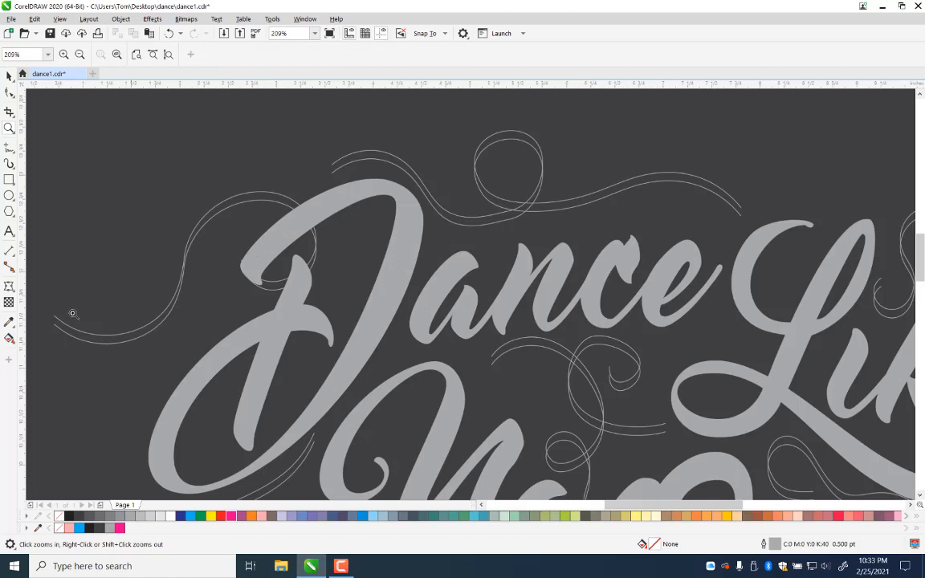
click(10, 75)
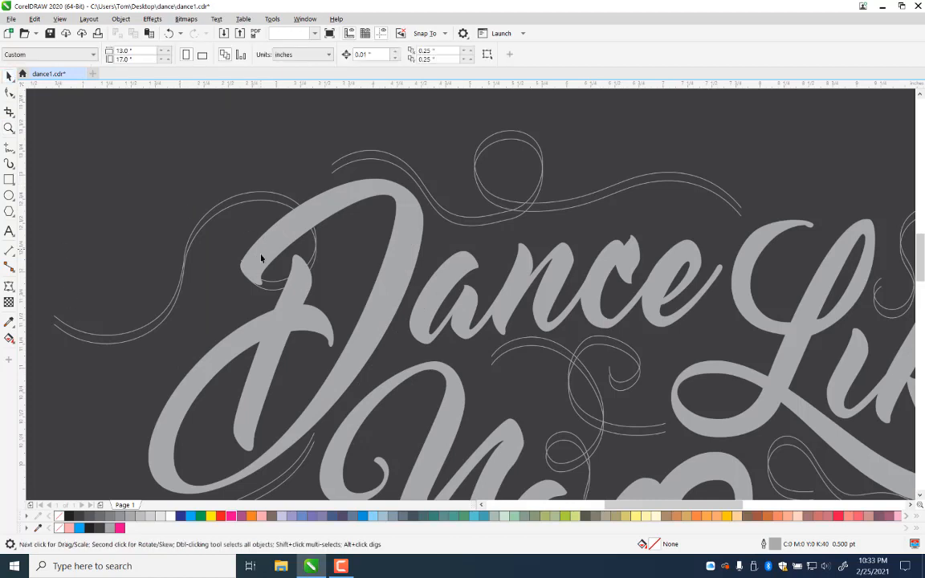
click(281, 195)
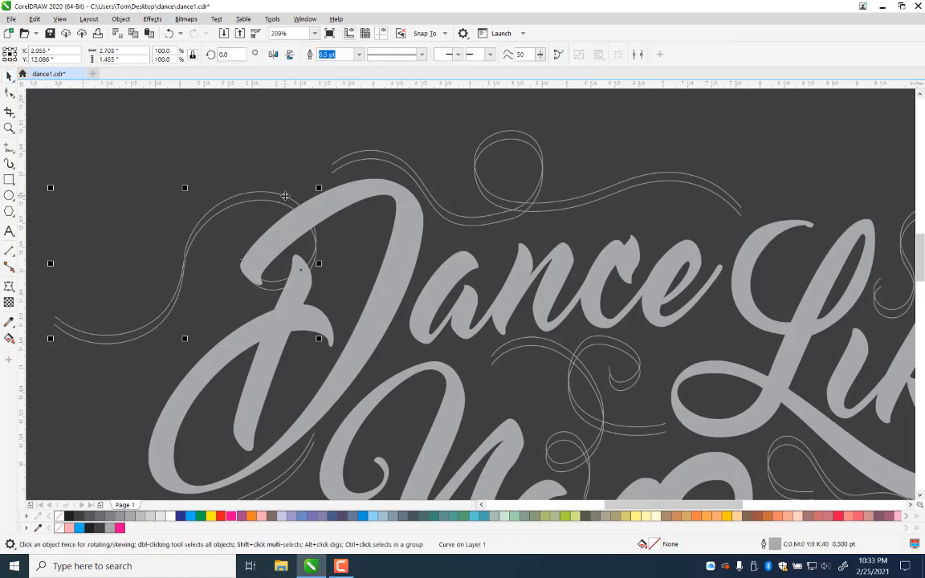
click(288, 201)
drag(291, 203, 286, 199)
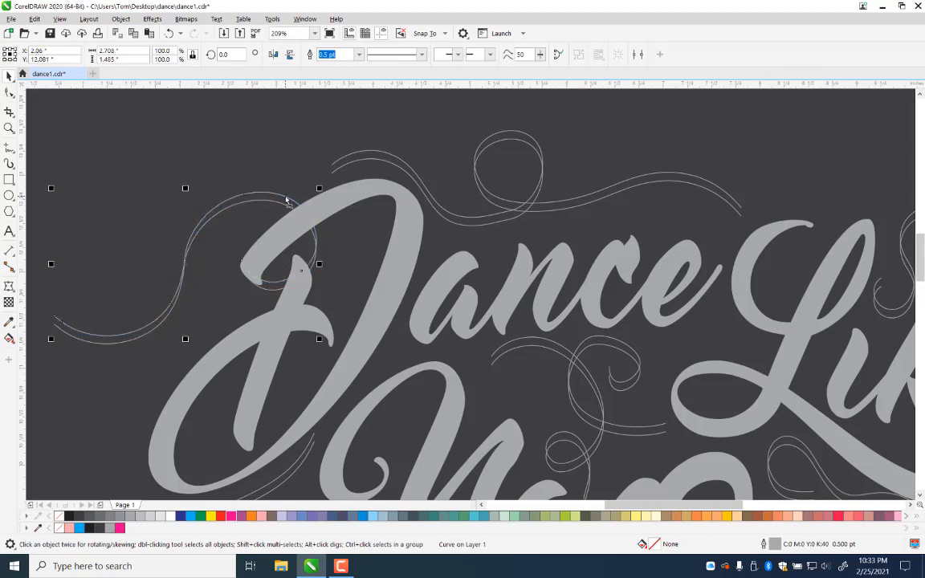
drag(185, 341, 185, 315)
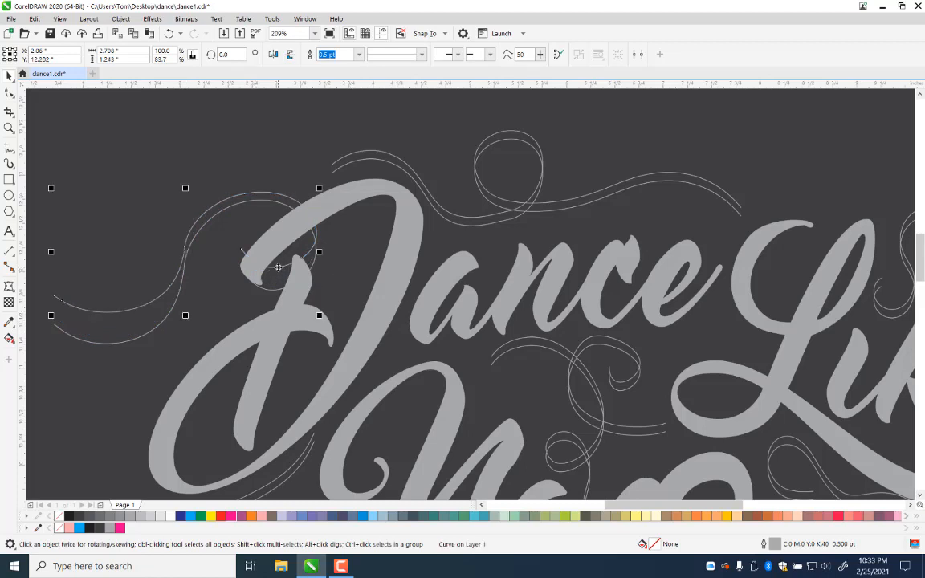
mouse_move(279, 266)
mouse_down()
mouse_move(253, 252)
mouse_move(281, 282)
mouse_up()
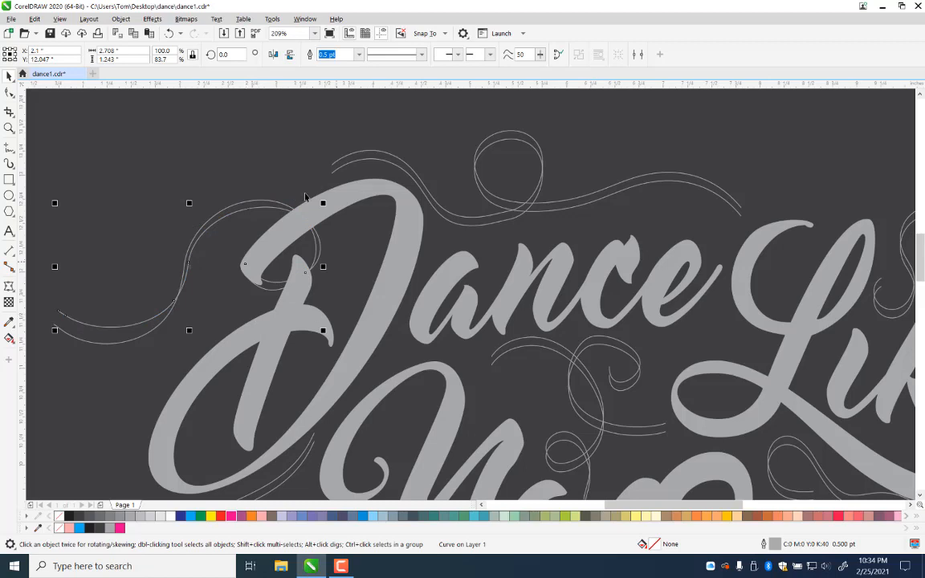
Step: Skew the duplicate line of the flourish above "Dance" about 3.2° so its right end rises, and nudge it slightly down
click(575, 202)
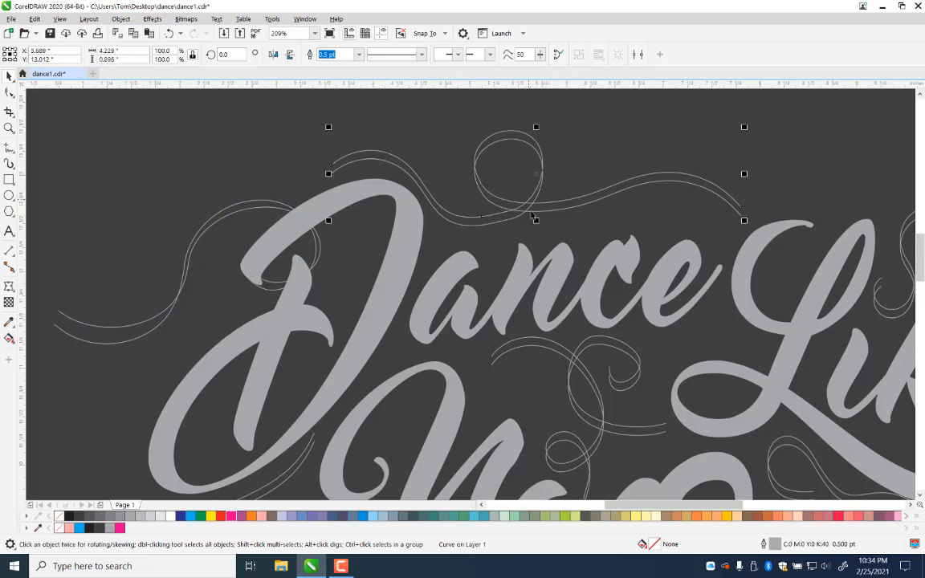
drag(536, 220, 536, 207)
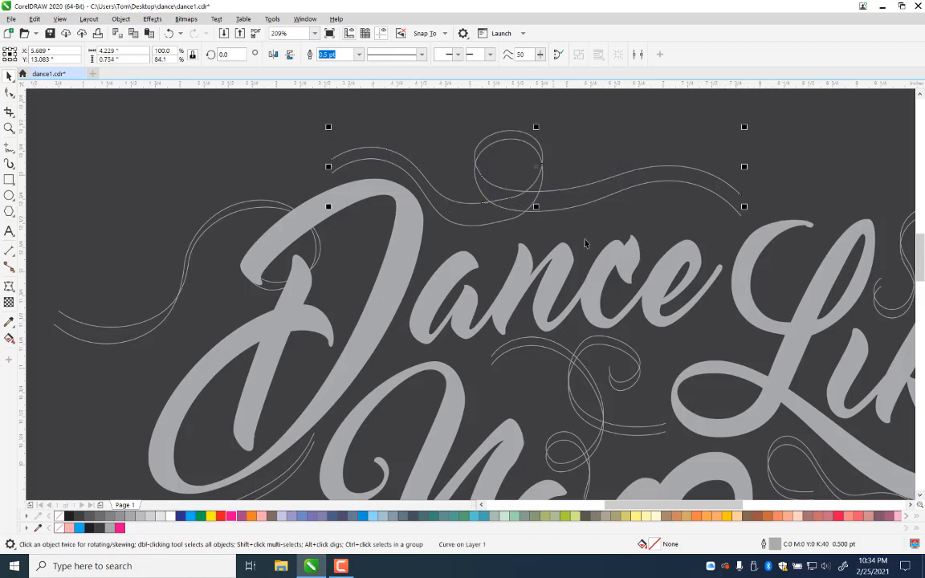
key(ctrl+z)
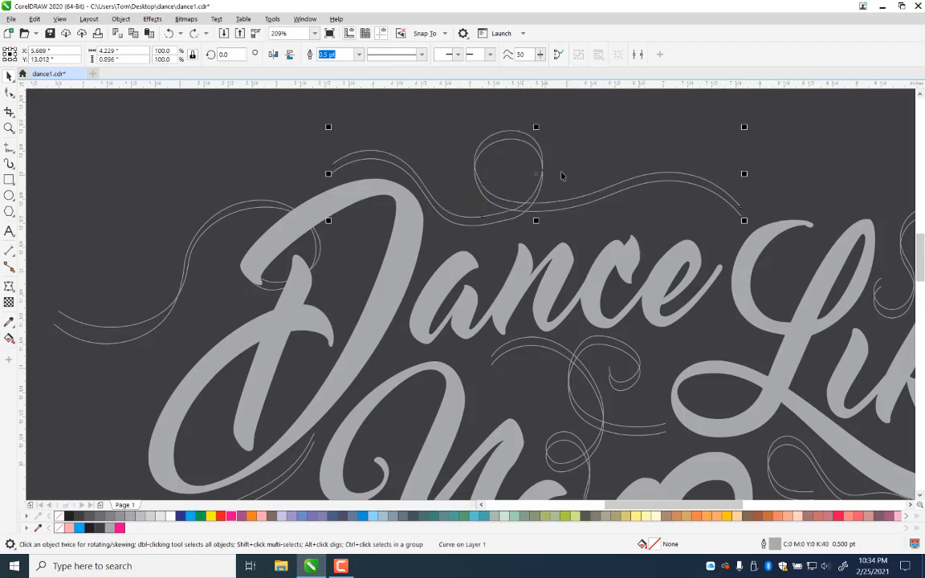
click(724, 189)
drag(746, 173, 748, 151)
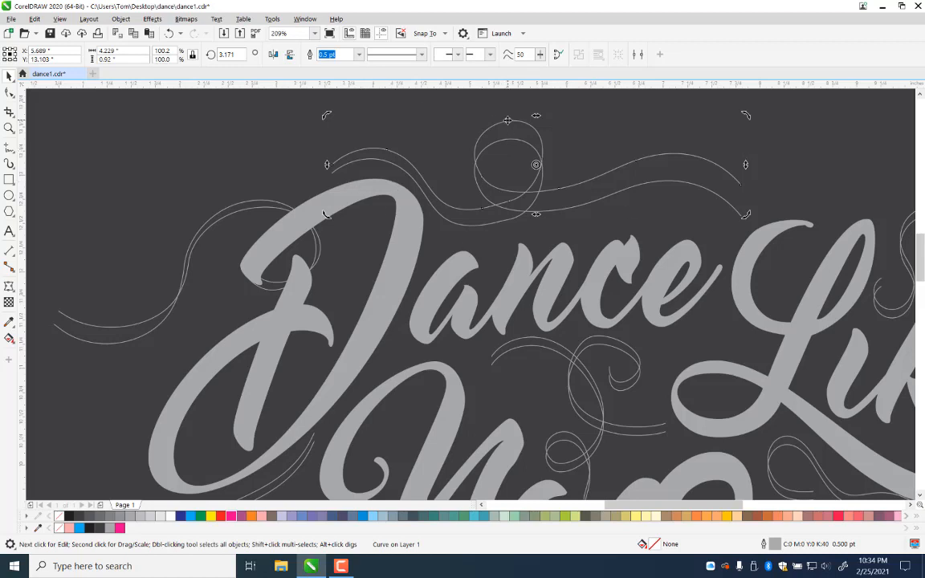
drag(508, 121, 508, 125)
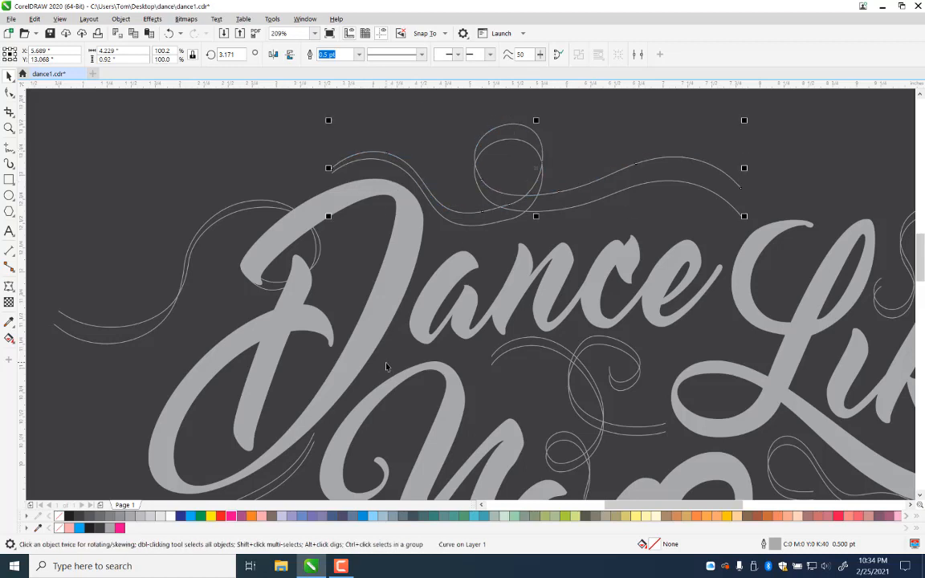
Step: Squeeze the lower line of the curved flourish above "No" to 92.8% height and reposition both of its lines so they cross
drag(706, 438, 506, 292)
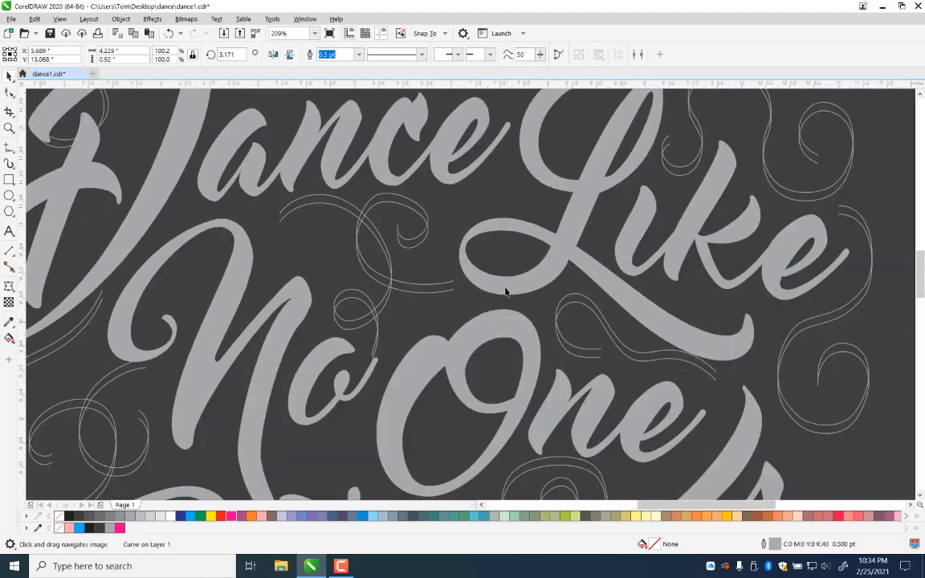
click(343, 211)
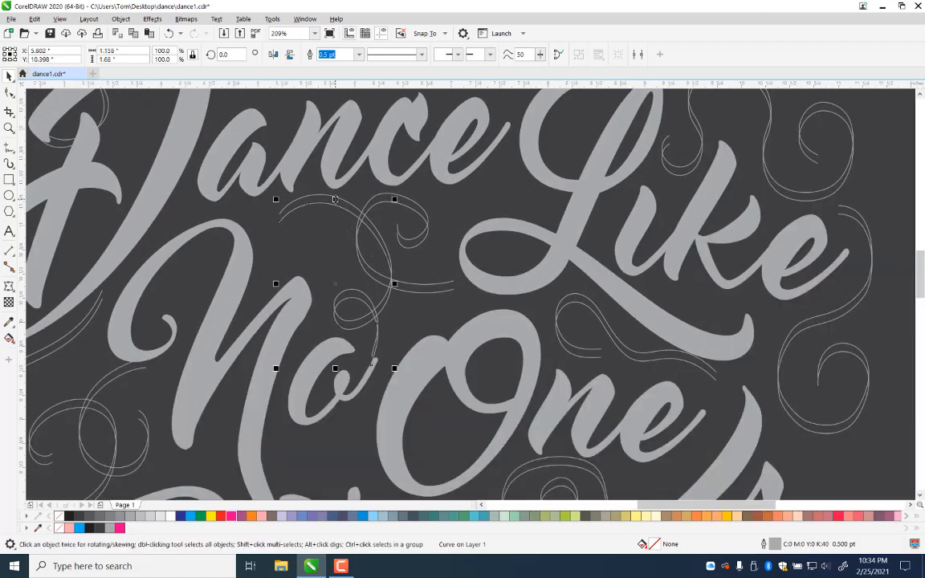
drag(335, 199, 335, 210)
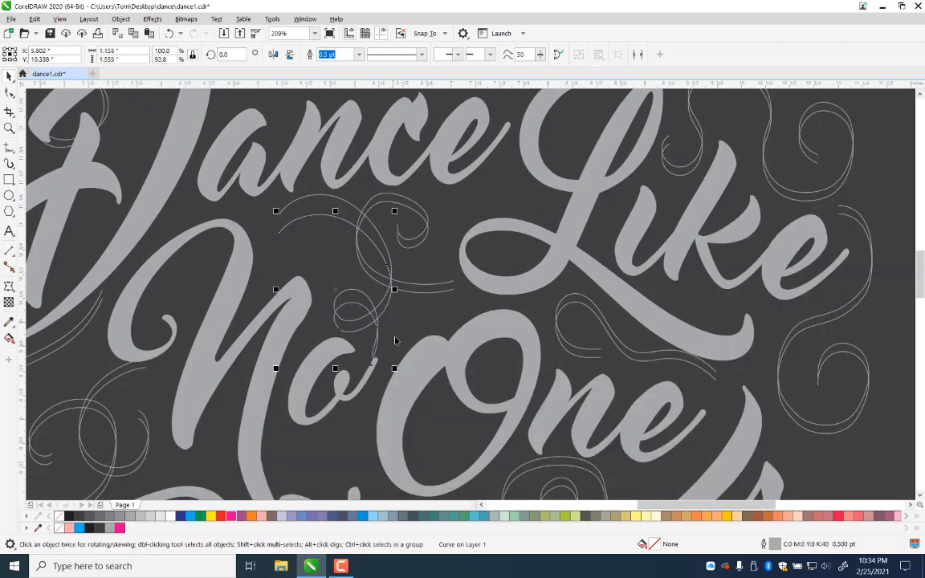
drag(388, 313, 393, 310)
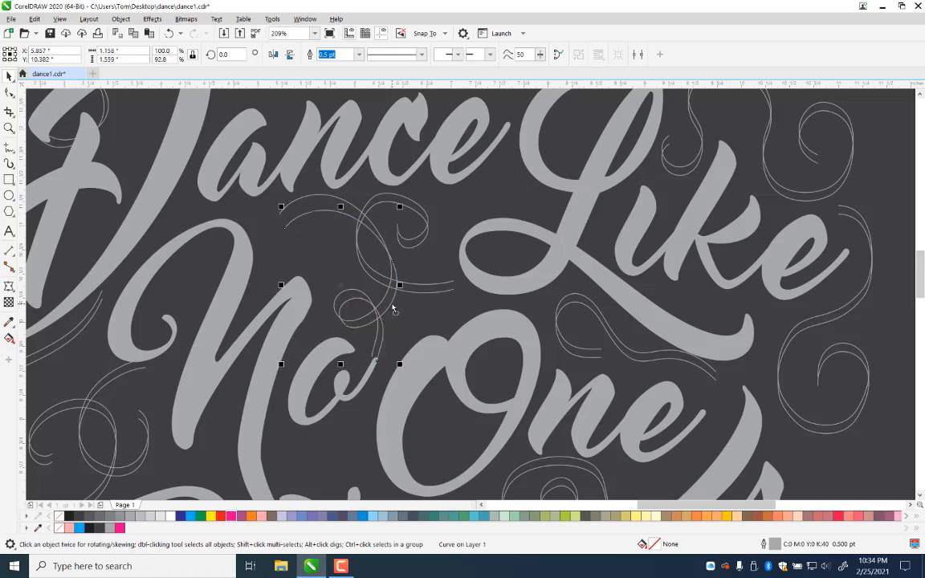
click(374, 346)
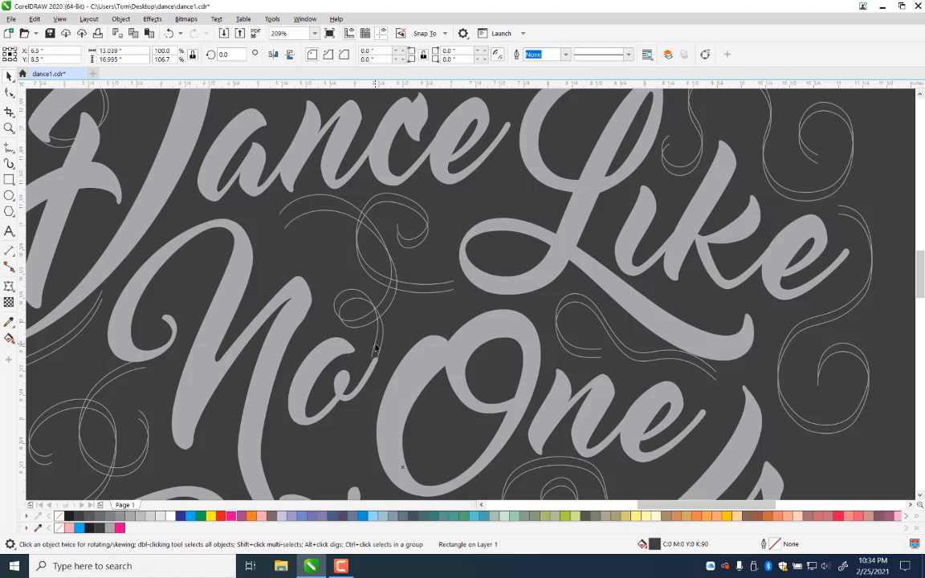
click(376, 347)
drag(376, 346, 374, 352)
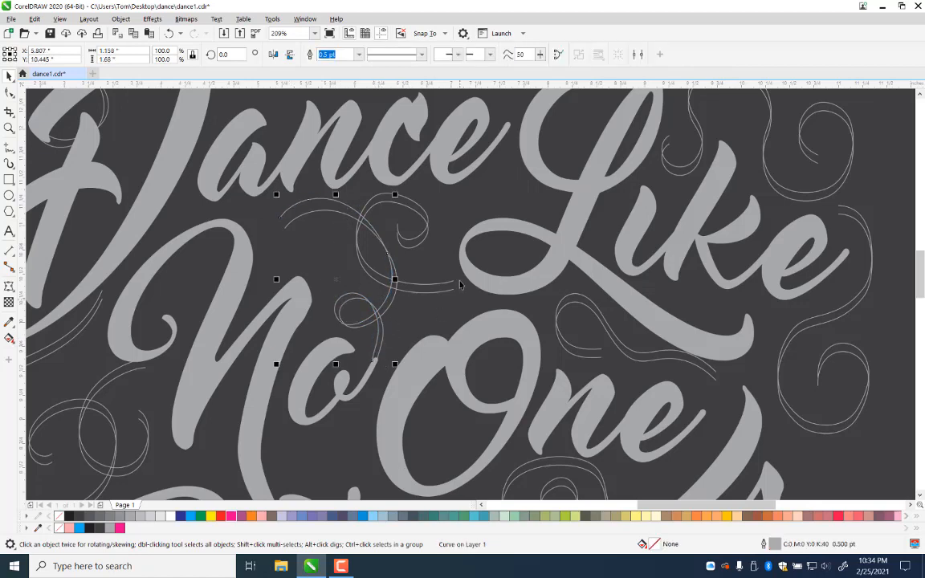
Step: Move the lower line of the curl beside the L's lower loop slightly down and skew it about 2.6° to raise its right end
drag(446, 293, 444, 296)
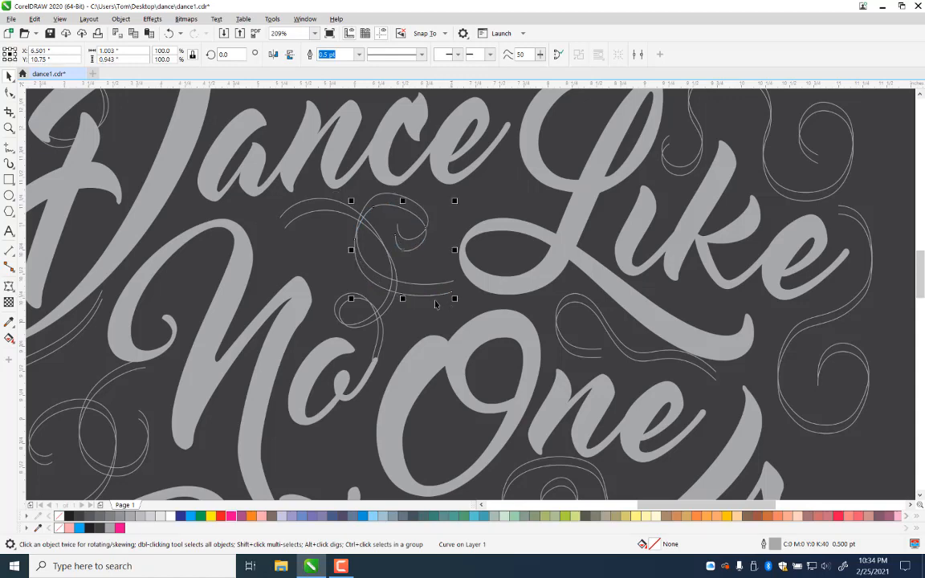
click(440, 295)
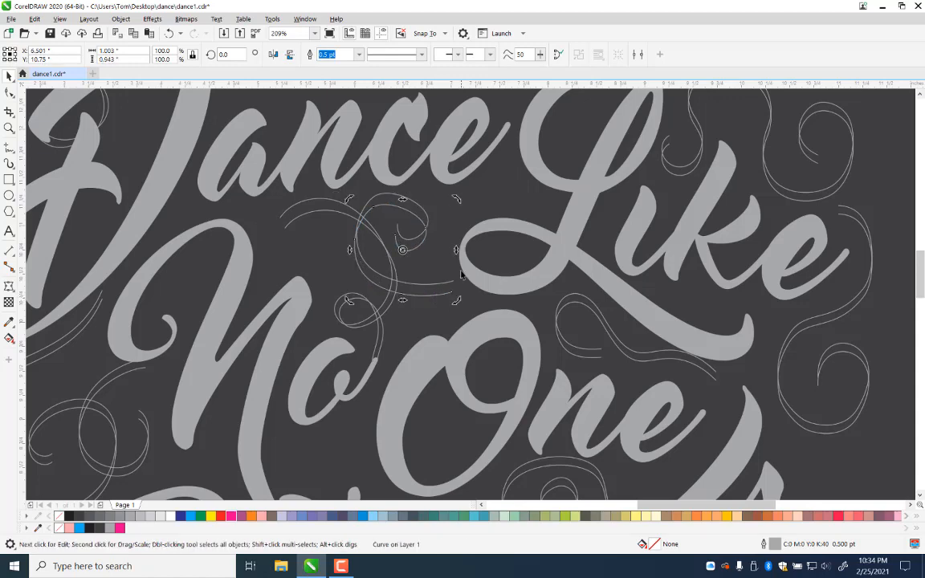
drag(456, 251, 456, 246)
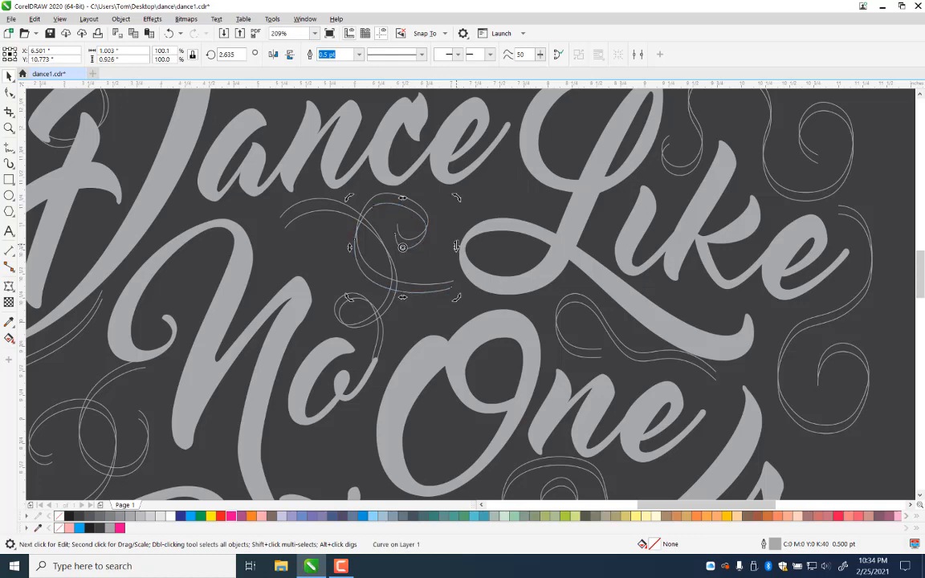
Step: Skew the lower line of the flourish under the L's long tail about 2.5° so its left end drops
drag(674, 262, 512, 278)
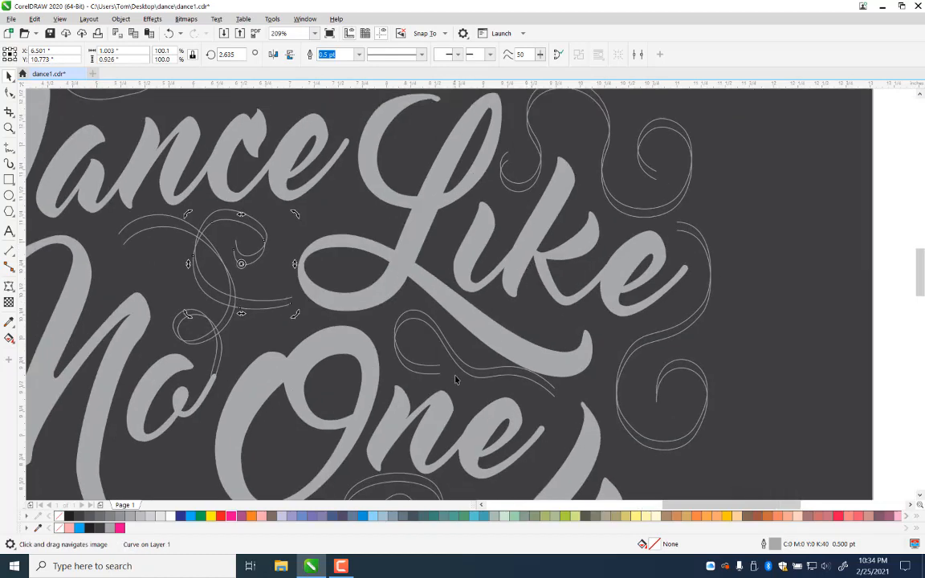
click(459, 371)
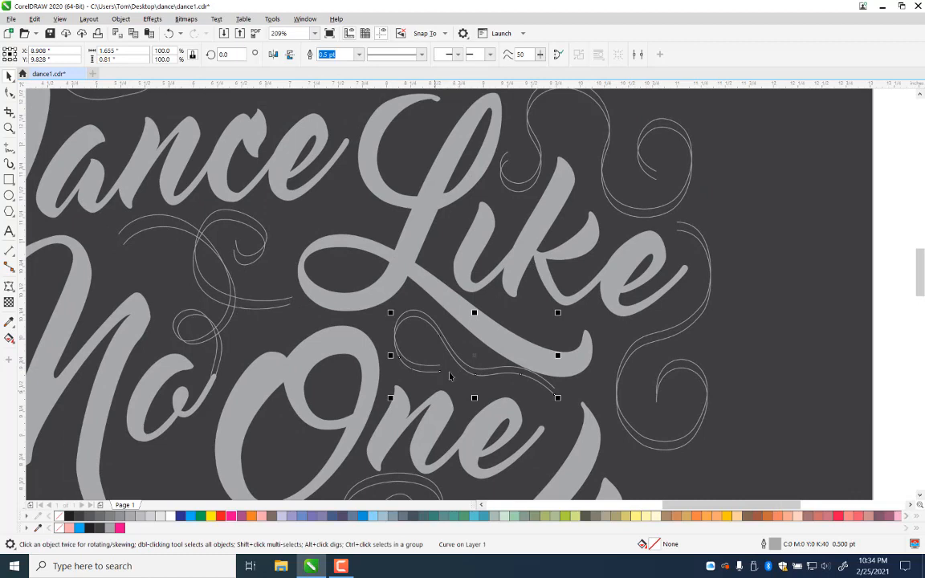
click(401, 324)
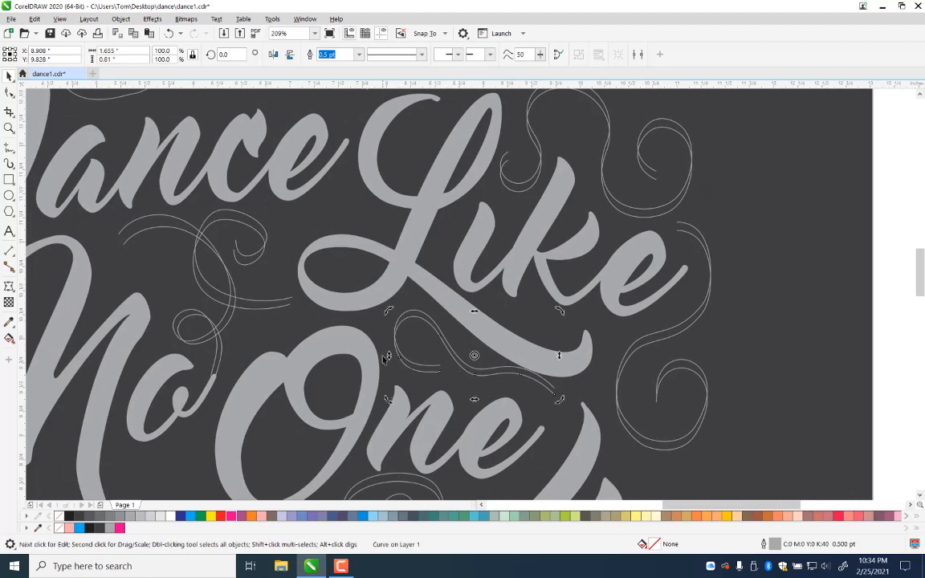
drag(390, 356, 388, 362)
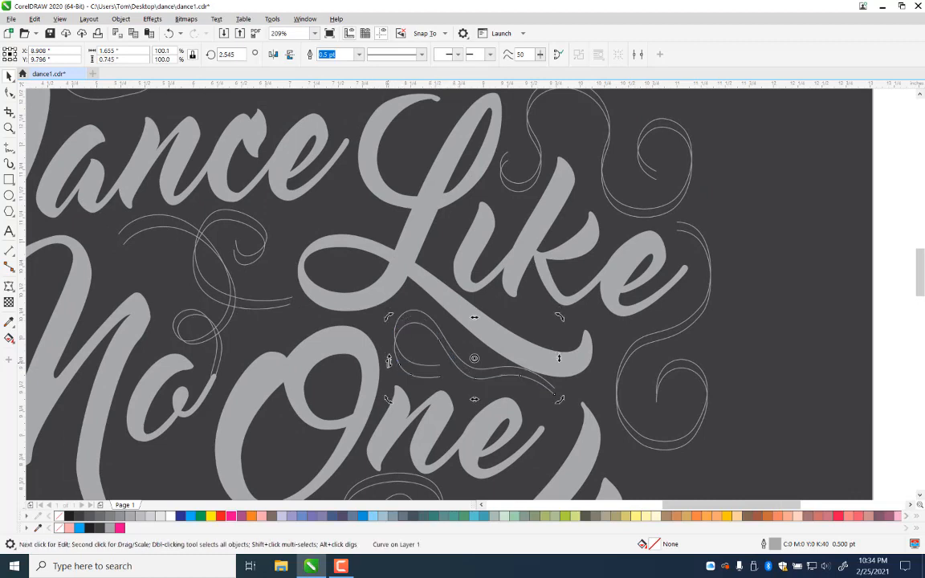
Step: Select both lines of the flourish under the L's tail, skew them together slightly to lower the right end, and deselect
click(548, 391)
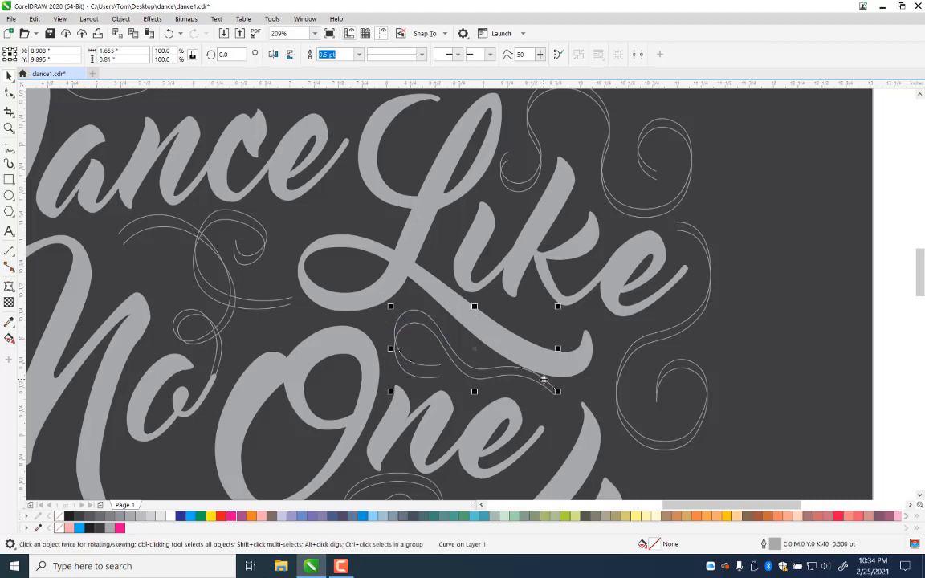
shift+click(542, 382)
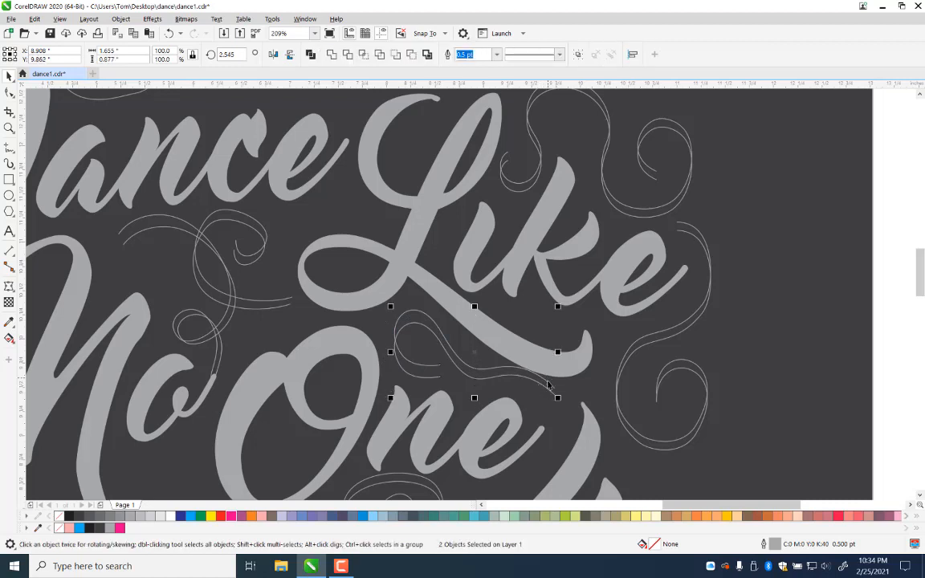
click(547, 383)
drag(558, 352, 559, 361)
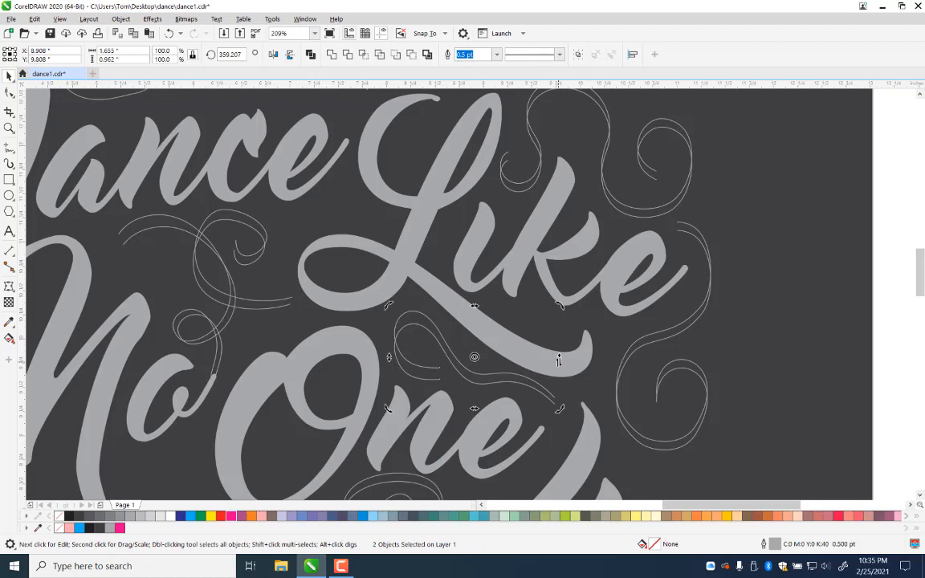
click(802, 392)
Step: Skew the upper line of the wavy flourish above "Like" about 2.4° so its right-hand curl rises away from the other line
drag(690, 265, 660, 447)
click(560, 267)
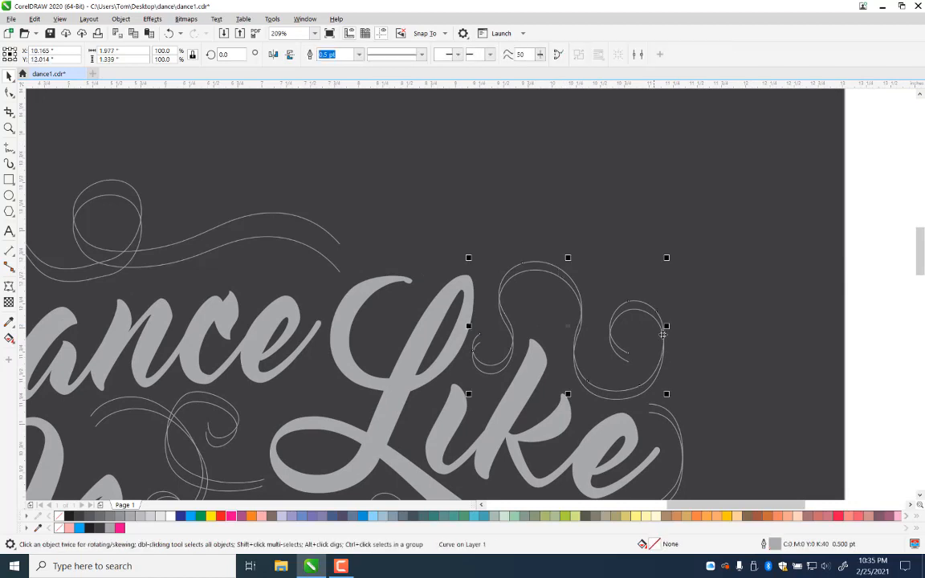
click(653, 307)
drag(668, 326, 669, 322)
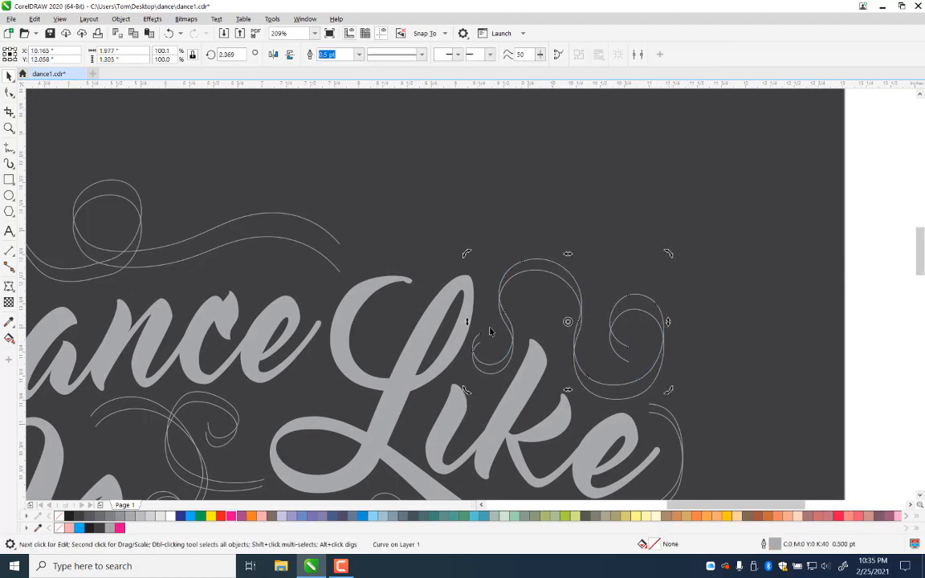
Step: Select both lines of the flourish above "Like" and skew them together so their left-hand curl drops slightly
shift+click(482, 373)
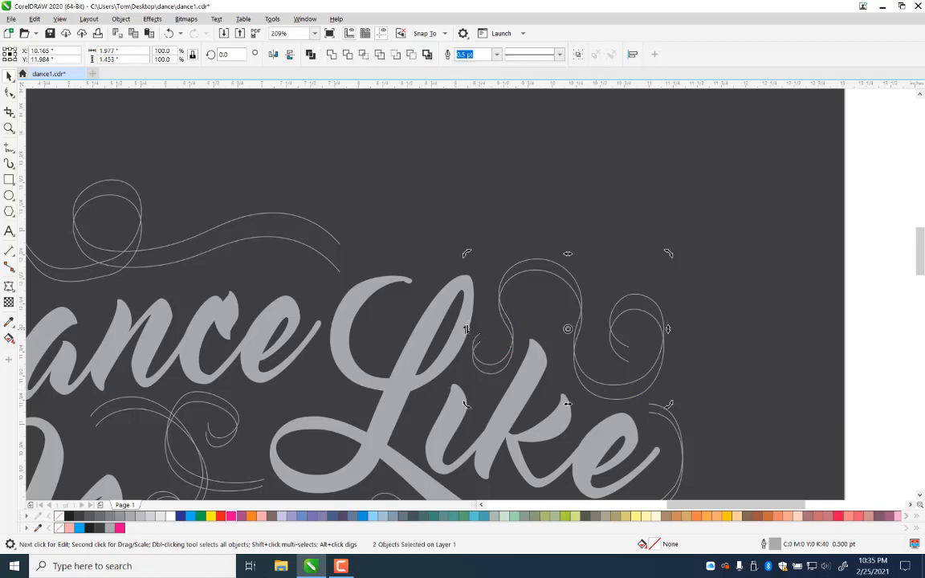
mouse_move(467, 329)
mouse_down()
mouse_move(474, 339)
mouse_move(463, 332)
mouse_up()
click(468, 333)
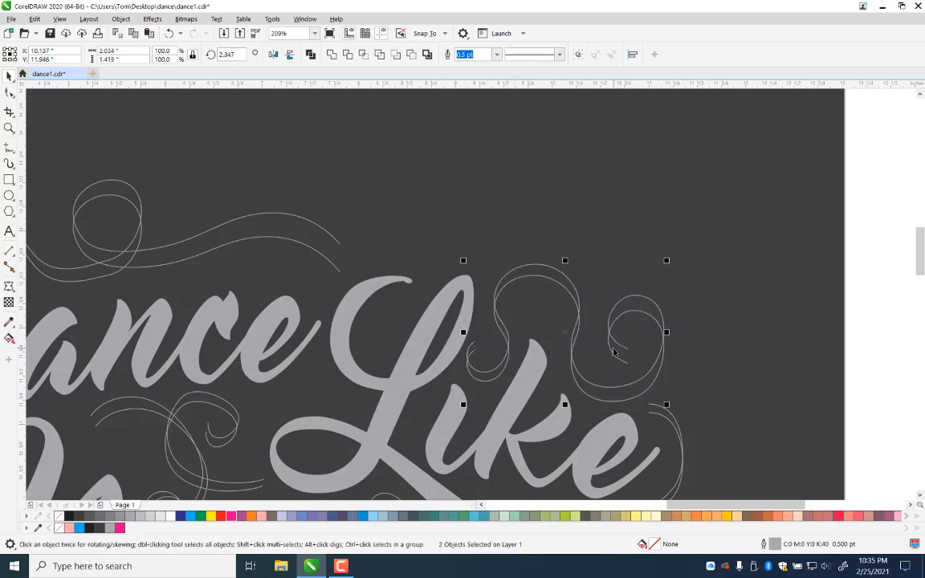
Step: Stretch one line of the flourish beside the "e" of "Like" downward to about 104% of its height, keeping its width
drag(719, 314, 642, 105)
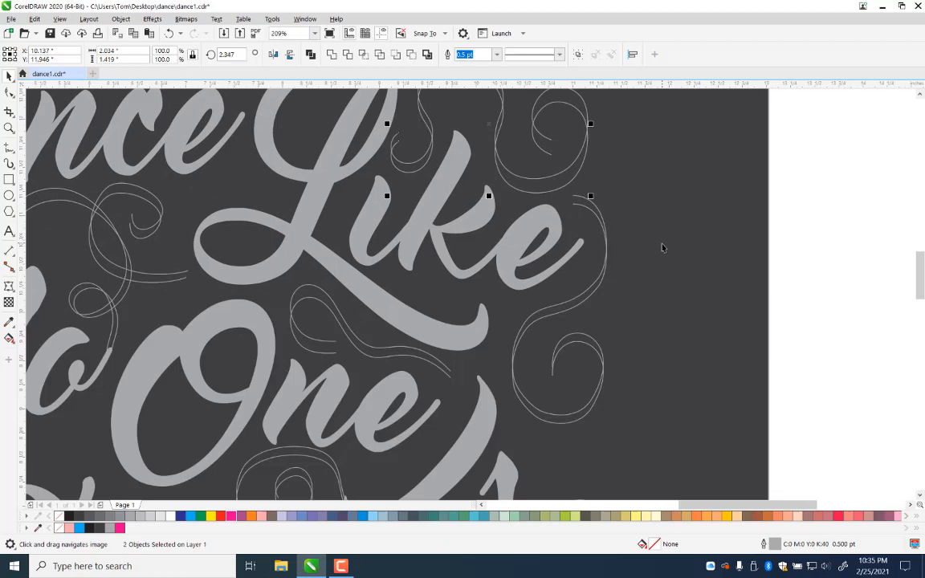
click(575, 307)
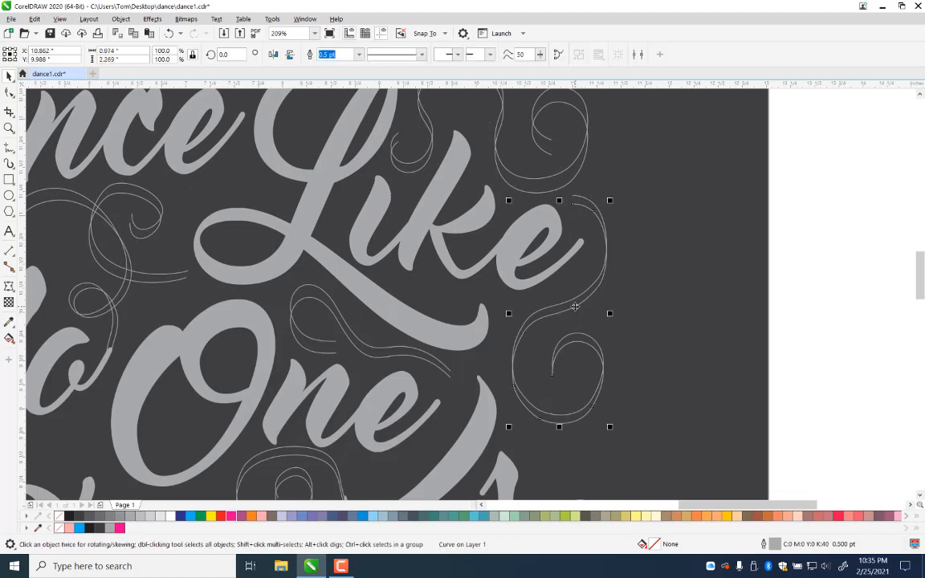
drag(560, 426, 565, 434)
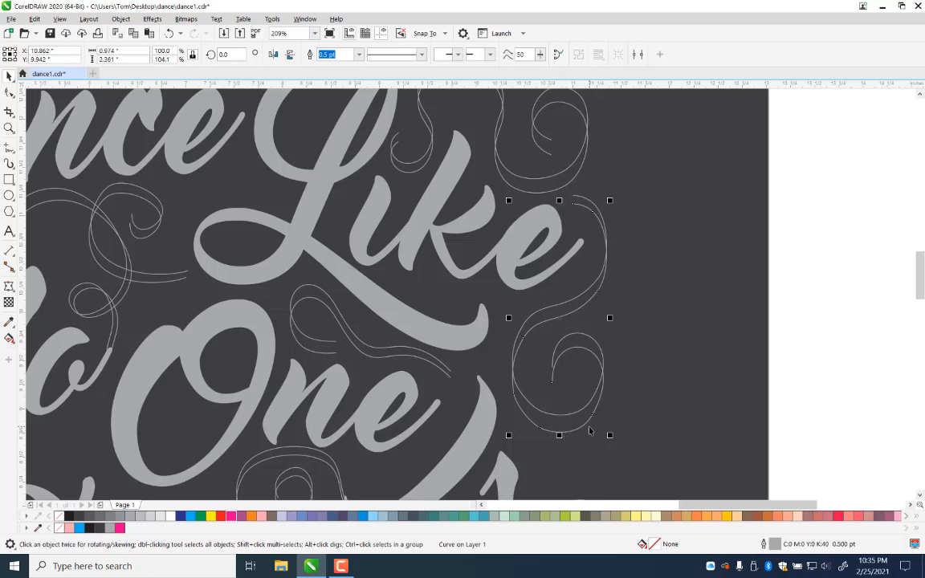
Step: Move one line of the spiral flourish beneath "One" very slightly down and to the left, by about 0.005 inches each way
drag(468, 379, 649, 235)
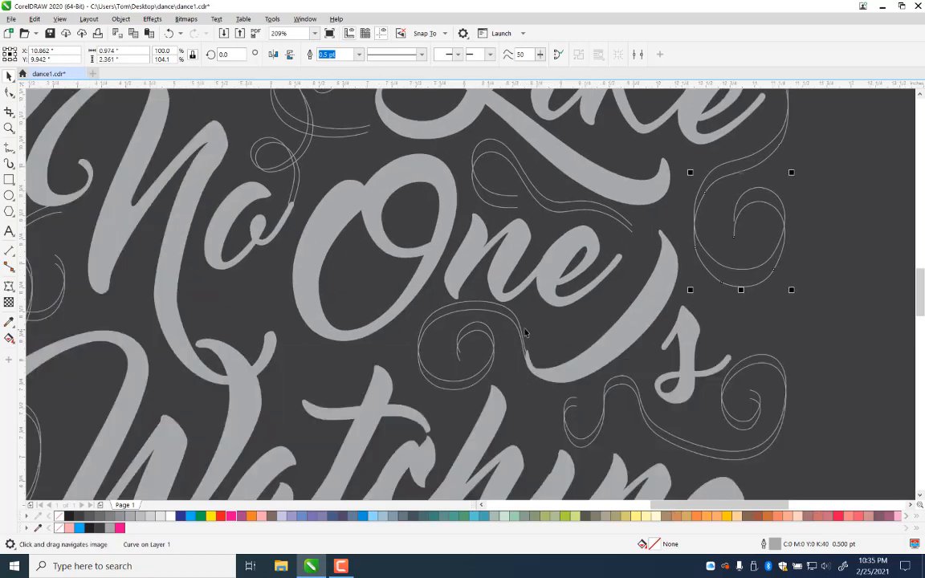
click(520, 328)
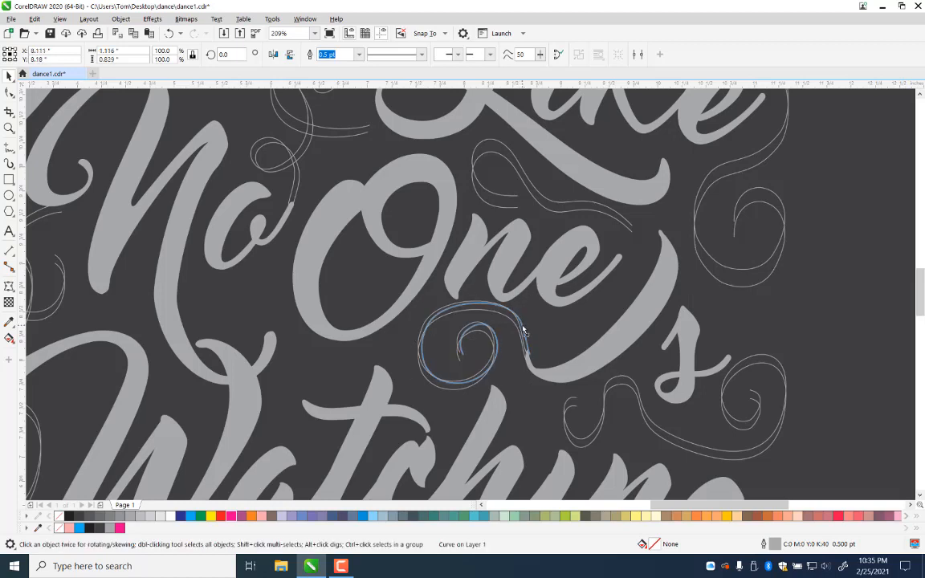
drag(522, 328, 525, 330)
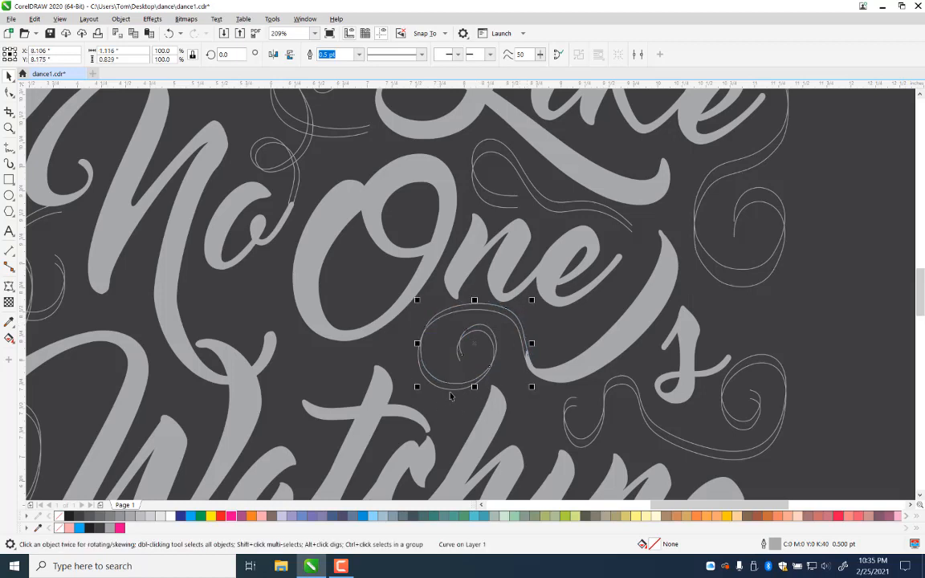
Step: Move one curve of the swirl below "One" slightly down, stretch its height to about 111%, and skew it vertically about 2.3°
drag(475, 389, 475, 402)
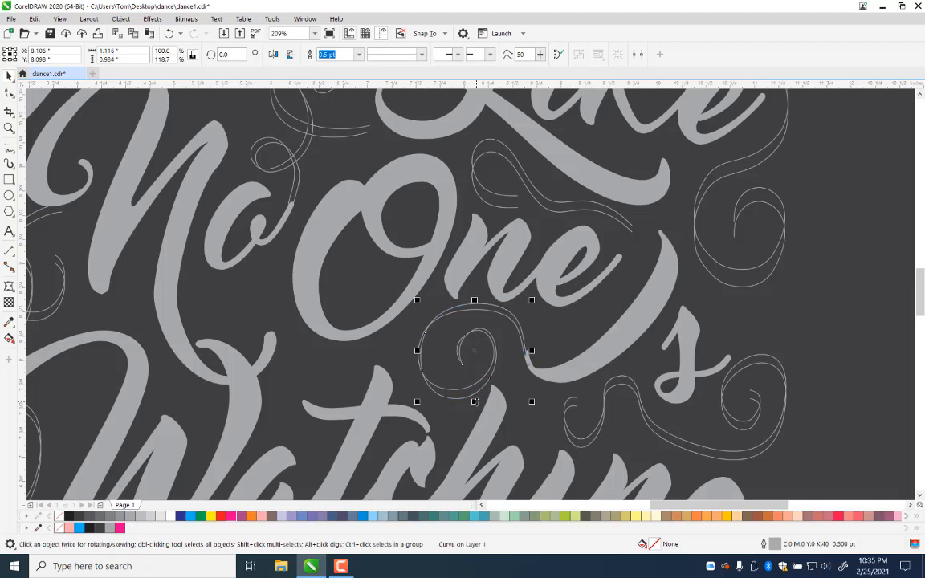
key(ctrl+z)
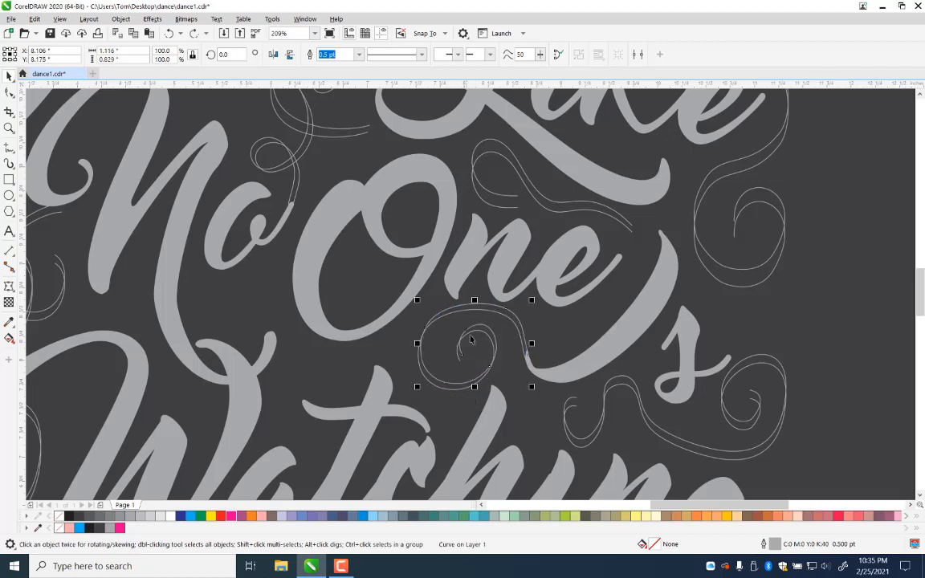
drag(464, 377, 472, 402)
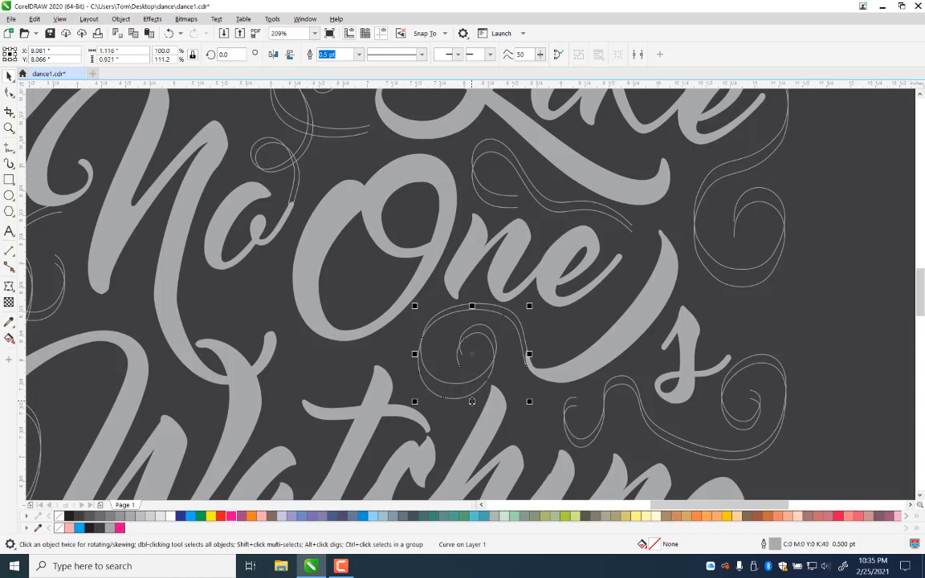
click(524, 361)
drag(533, 355, 532, 350)
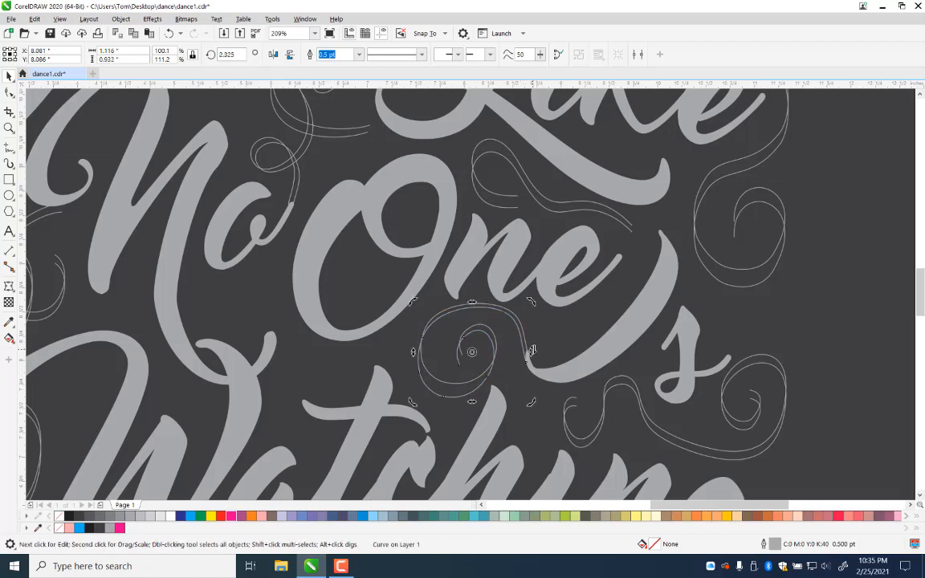
Step: Skew one curve of the double-line flourish below the "s" slightly downward at its right end
drag(707, 405, 422, 330)
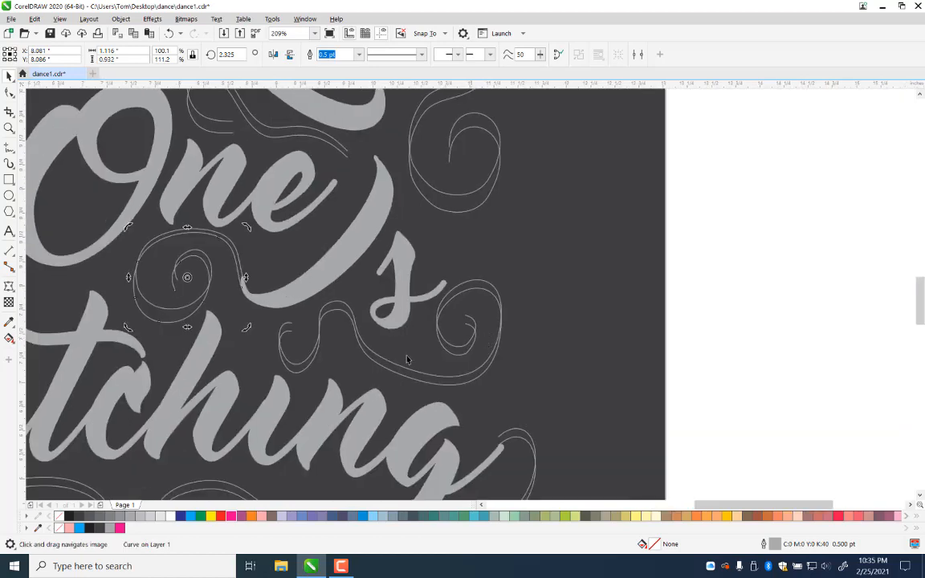
click(408, 381)
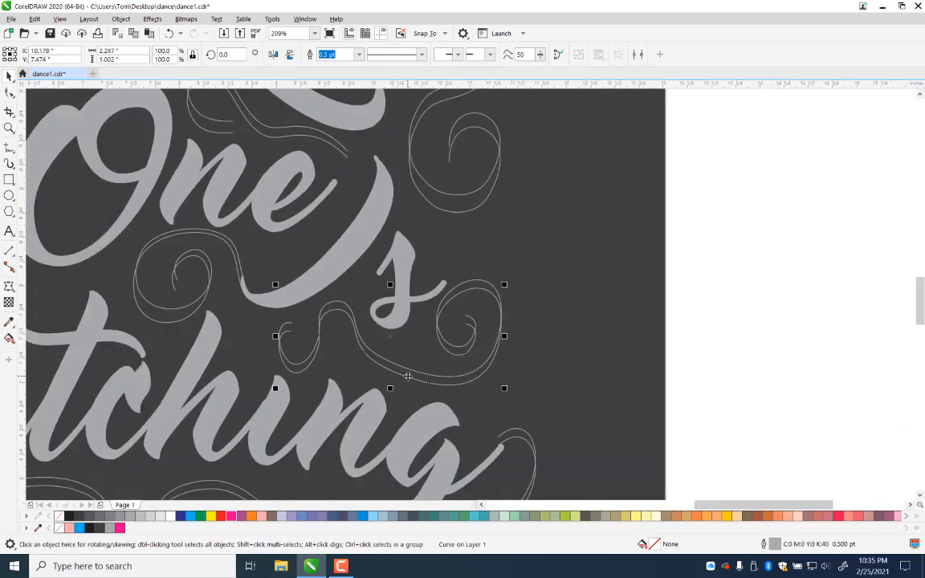
click(509, 345)
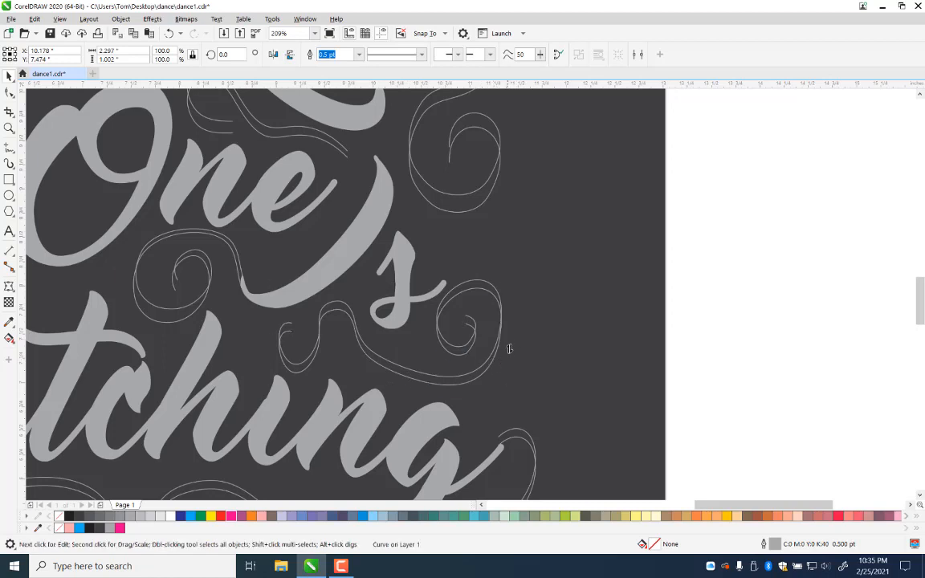
click(509, 340)
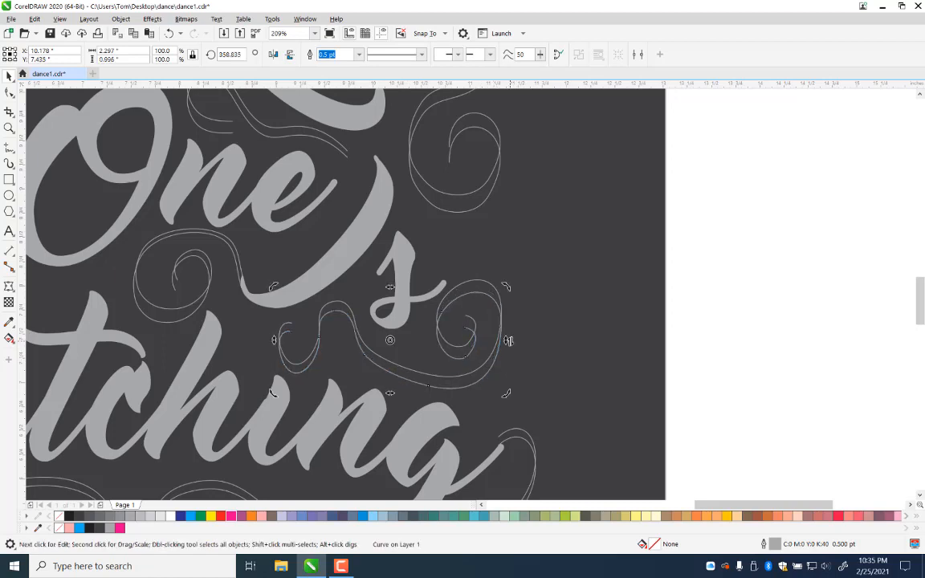
Step: Skew one curve of the long flourish off the "g" of "Watching" vertically about 2° so its left scroll drops
drag(565, 290, 582, 127)
drag(525, 271, 528, 285)
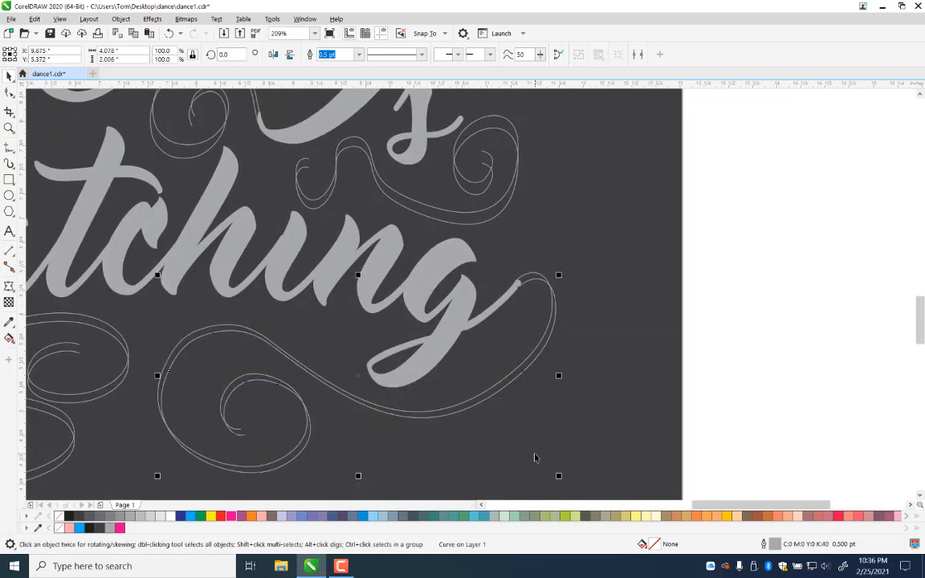
drag(343, 431, 423, 368)
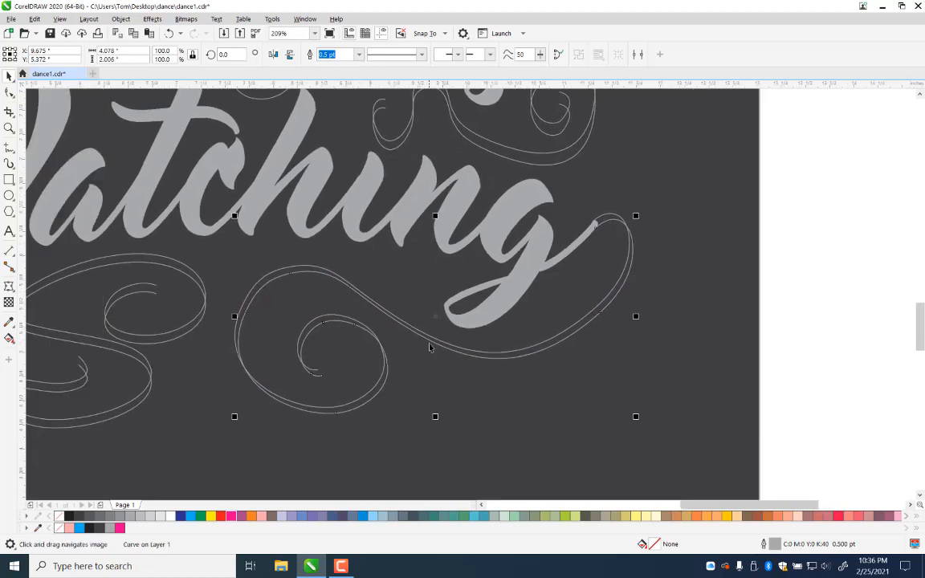
click(431, 341)
drag(232, 318, 239, 334)
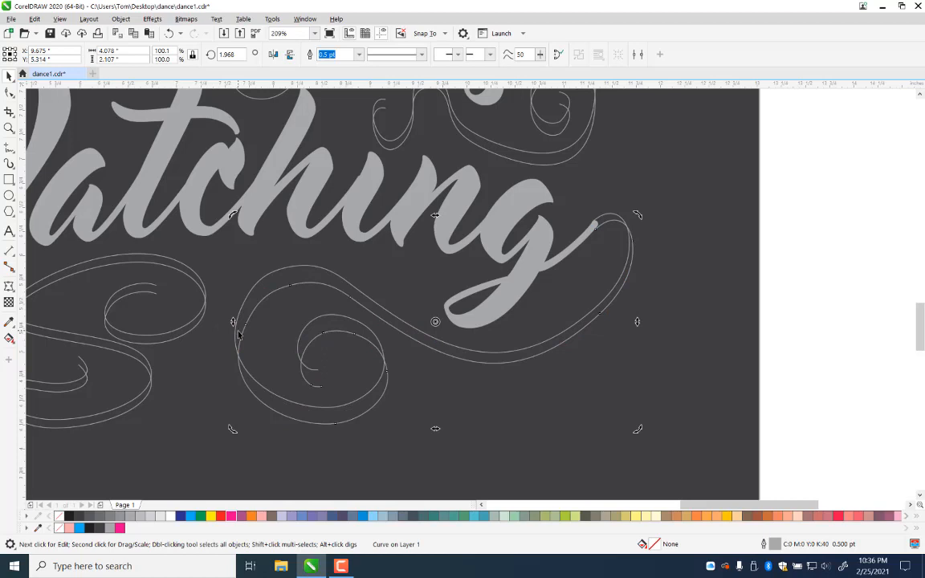
Step: Stretch one curve of the S-shaped swirl beneath "Watching" downward to about 105.5% of its height
drag(145, 355, 568, 310)
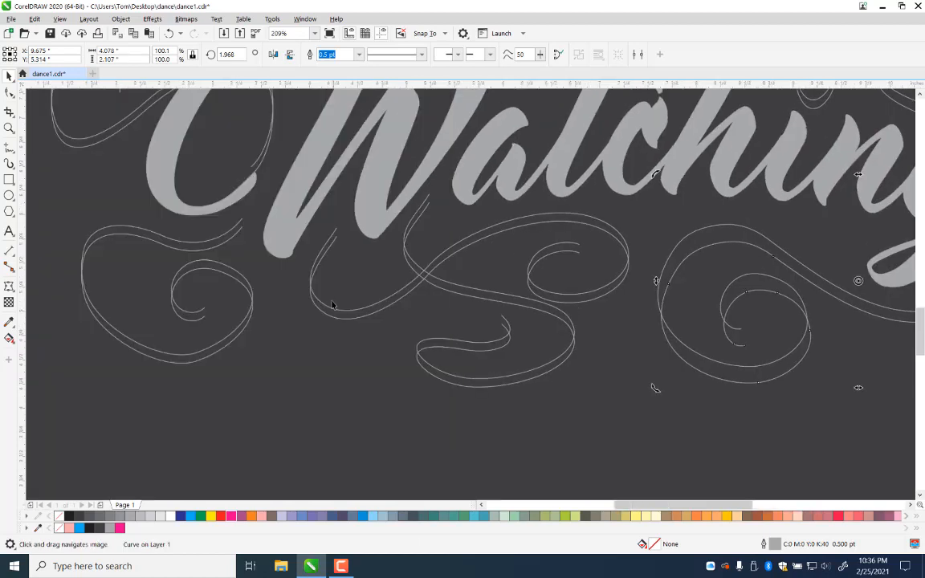
click(456, 354)
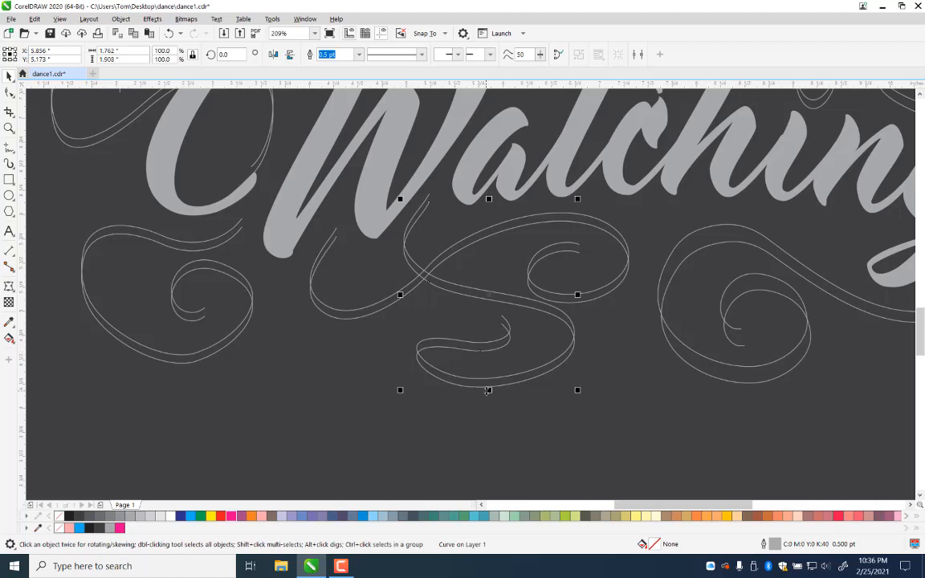
drag(488, 389, 487, 401)
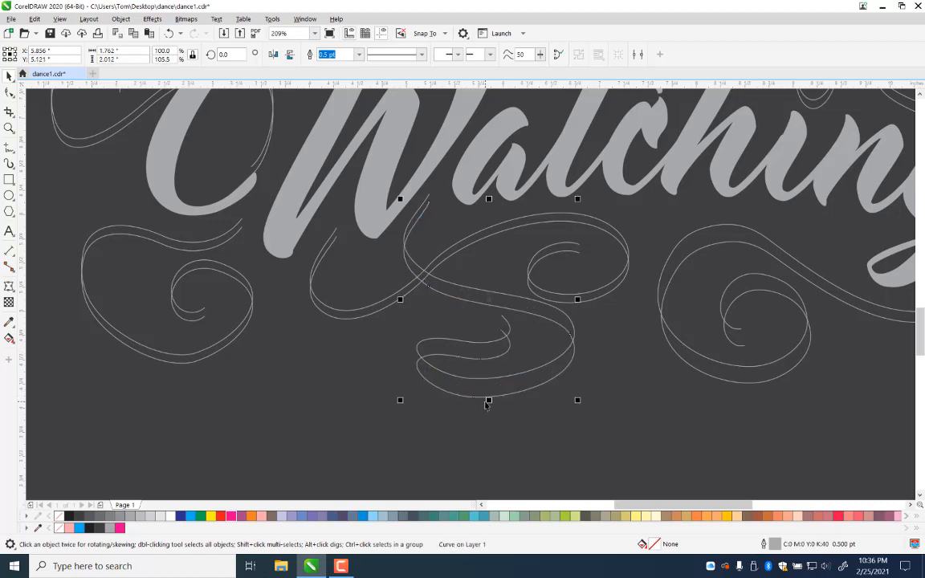
Step: Flatten one curve of the wide loop swirl beneath "Watching" to about 91% height, and skew both of its curves slightly
click(569, 296)
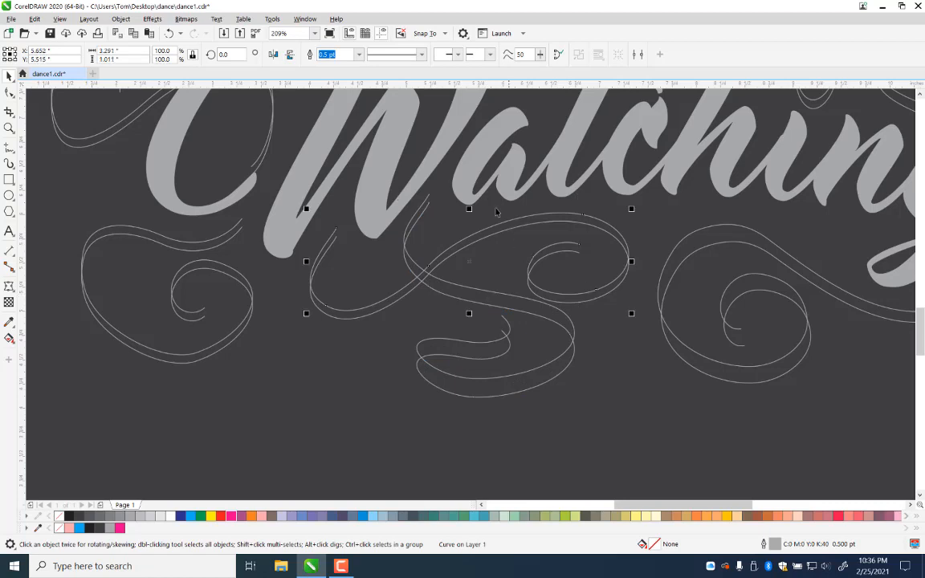
drag(469, 313, 469, 306)
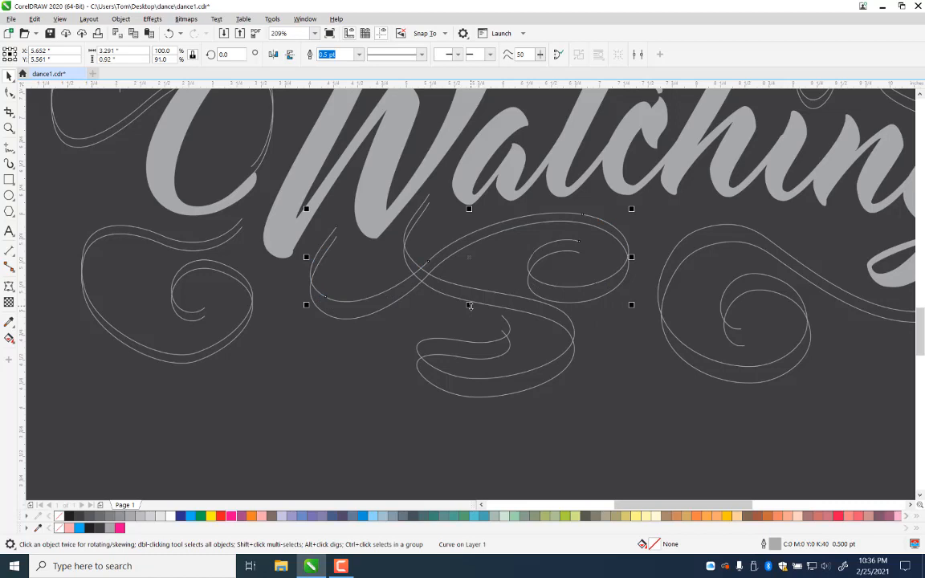
shift+click(611, 296)
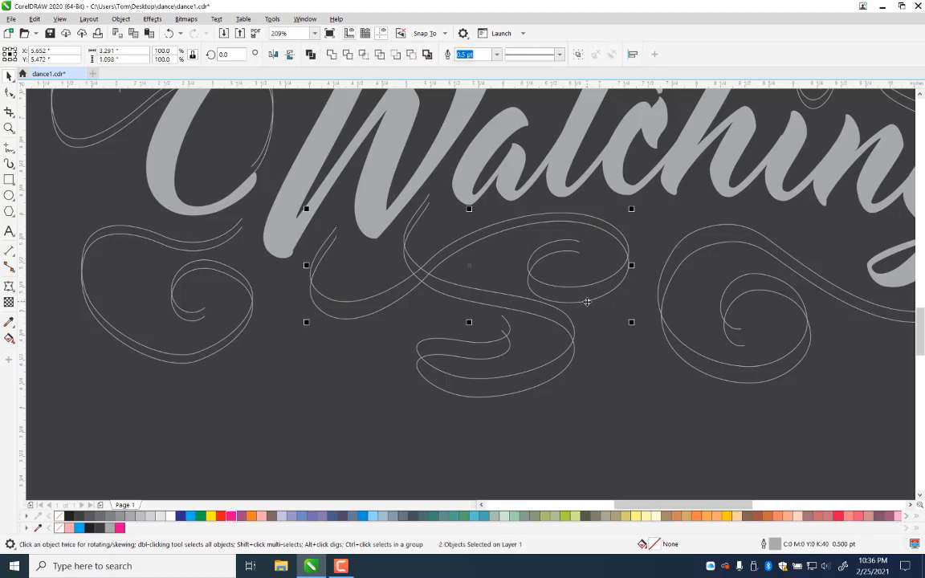
click(631, 263)
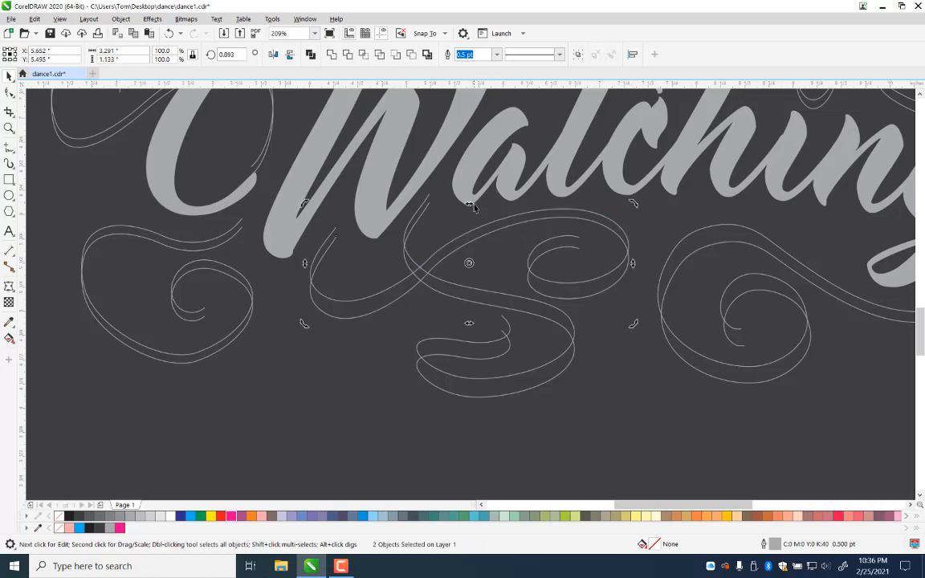
drag(474, 207, 477, 208)
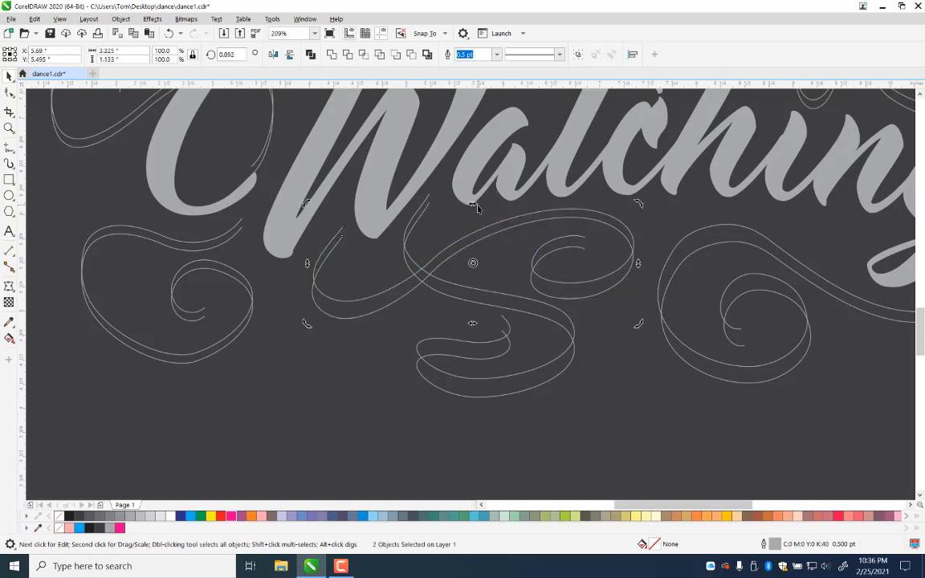
Step: Widen both curves of the wide loop swirl beneath "Watching" to about 3.6 inches by stretching both sides
click(585, 254)
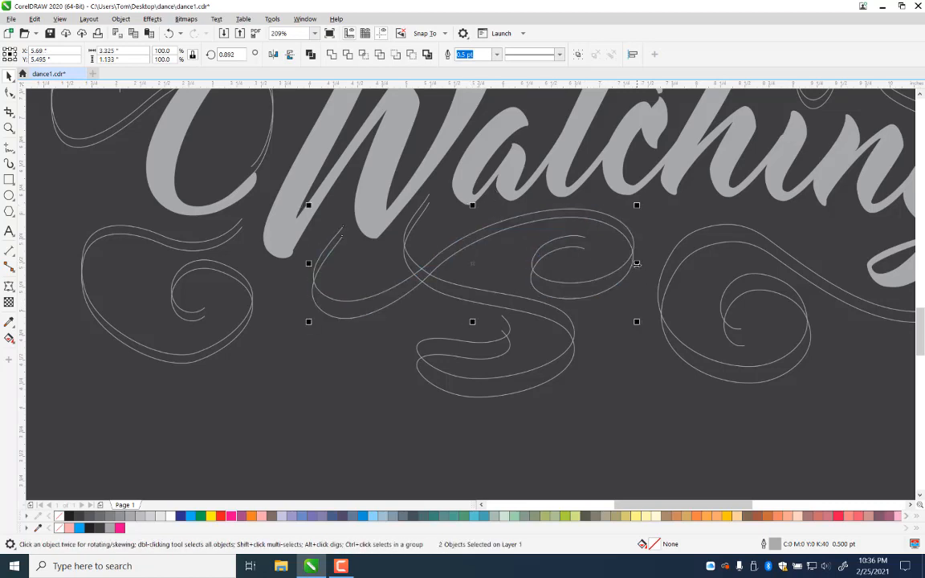
drag(637, 262, 656, 263)
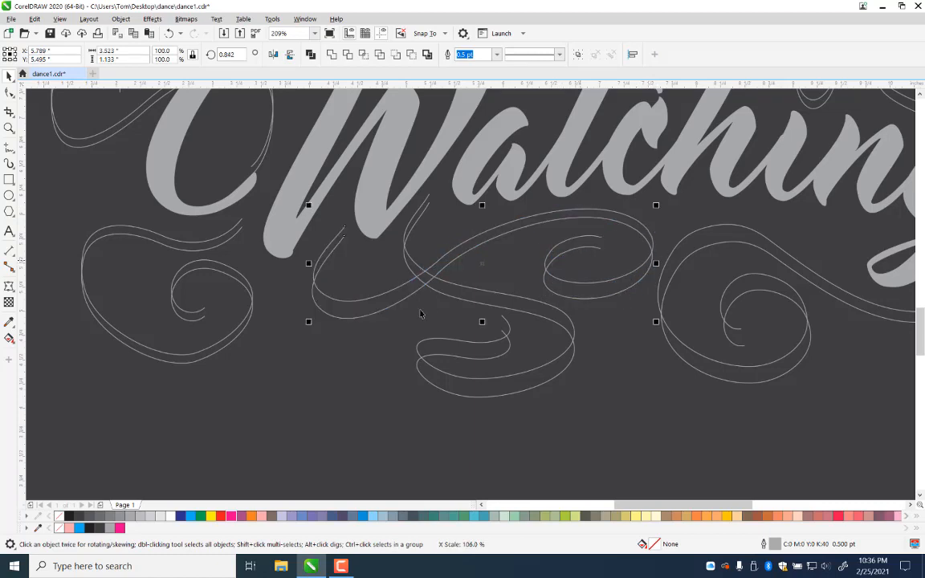
drag(308, 262, 301, 263)
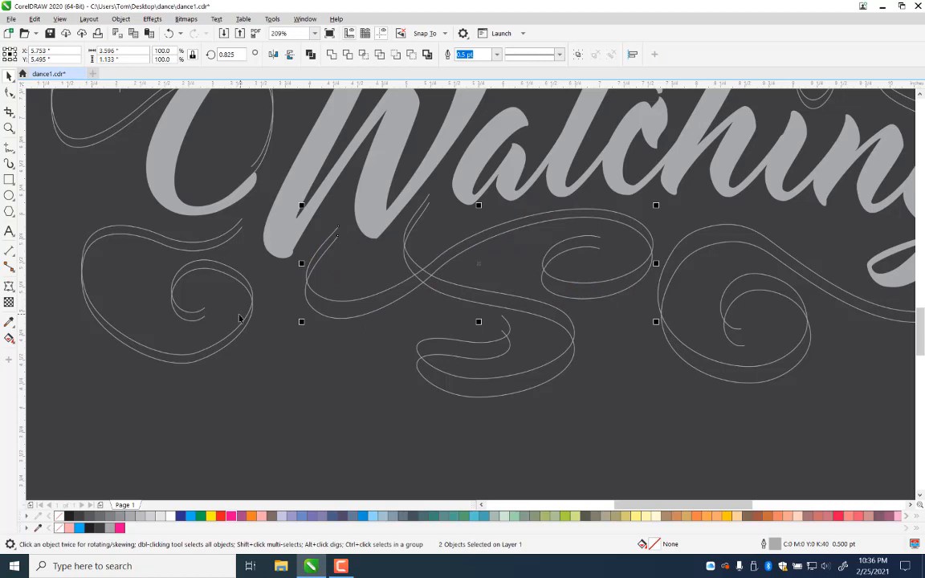
Step: Stretch one curve of the scroll below the opening loop of the "W" to about 108% height and skew it vertically about 1.3°
drag(239, 316, 498, 365)
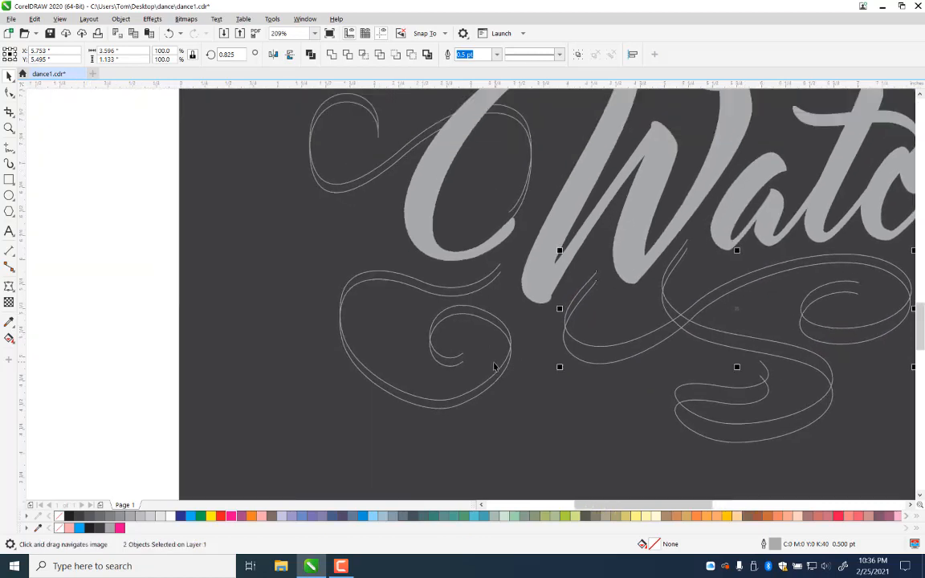
click(446, 368)
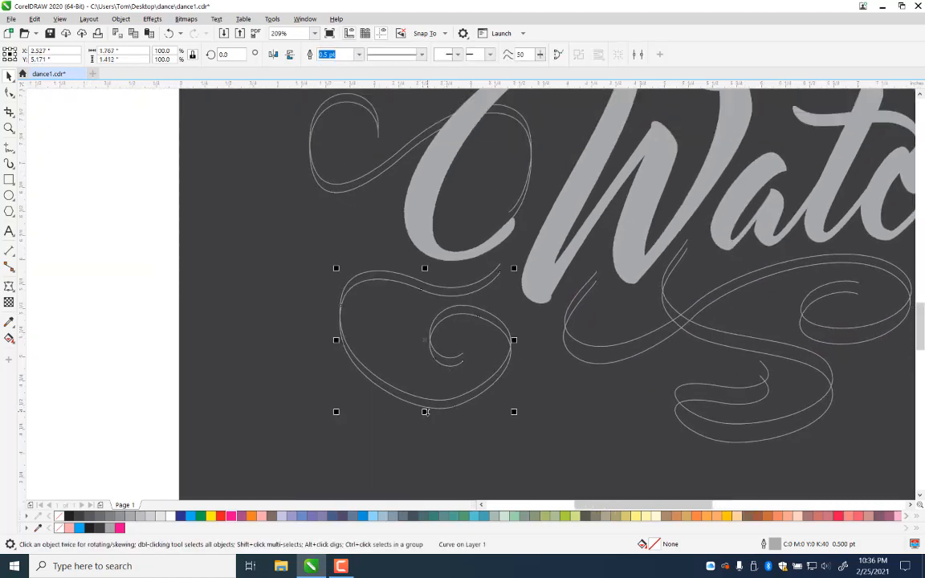
drag(425, 412, 425, 422)
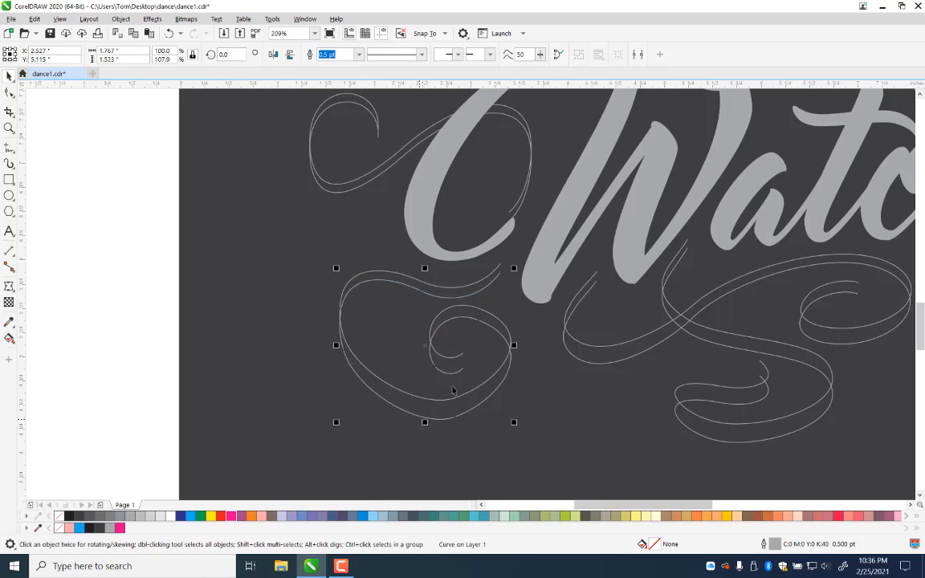
click(459, 333)
drag(516, 346, 517, 342)
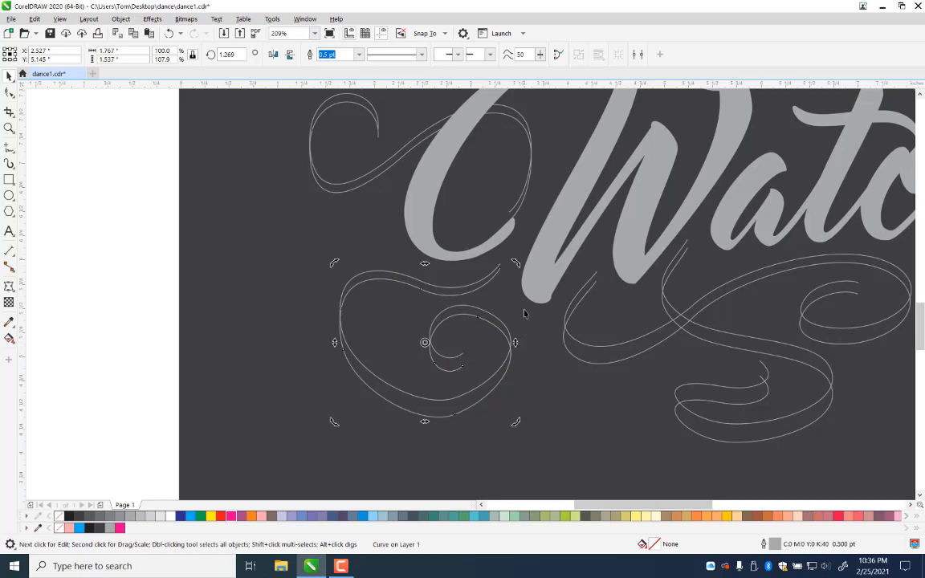
Step: Move one curve of the flourish crossing the opening loop of the "W" slightly up and left, and skew it vertically about 2.5°
scroll(522, 313, up, 3)
drag(511, 359, 516, 377)
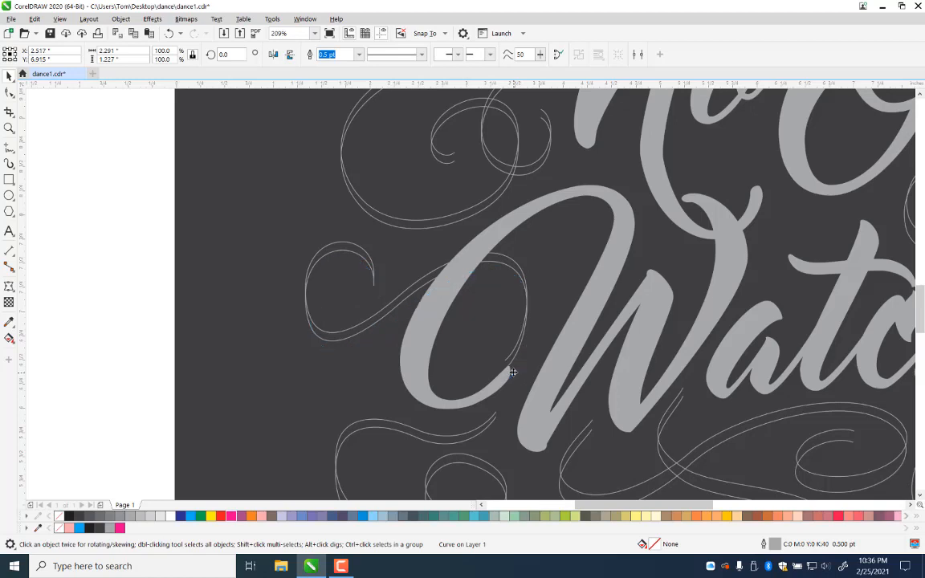
click(515, 375)
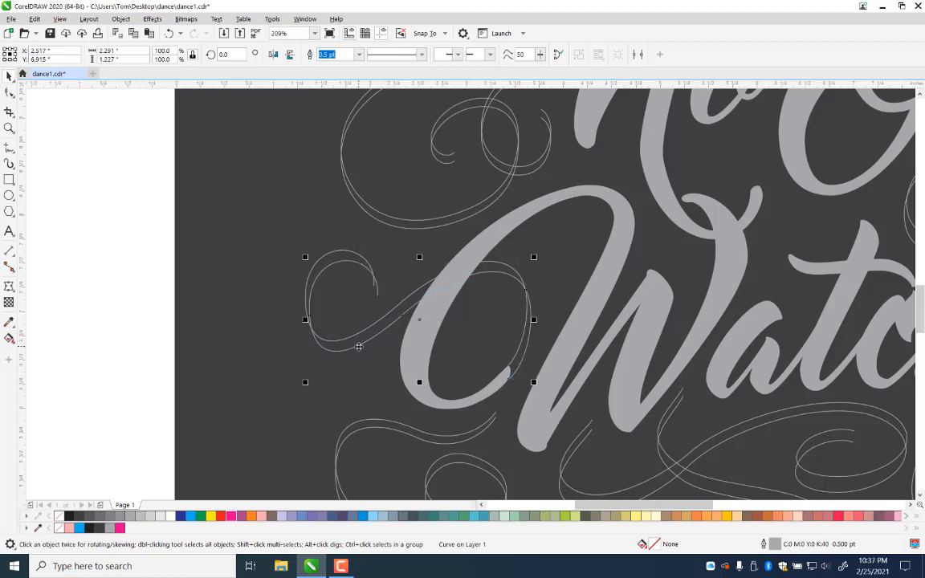
click(352, 254)
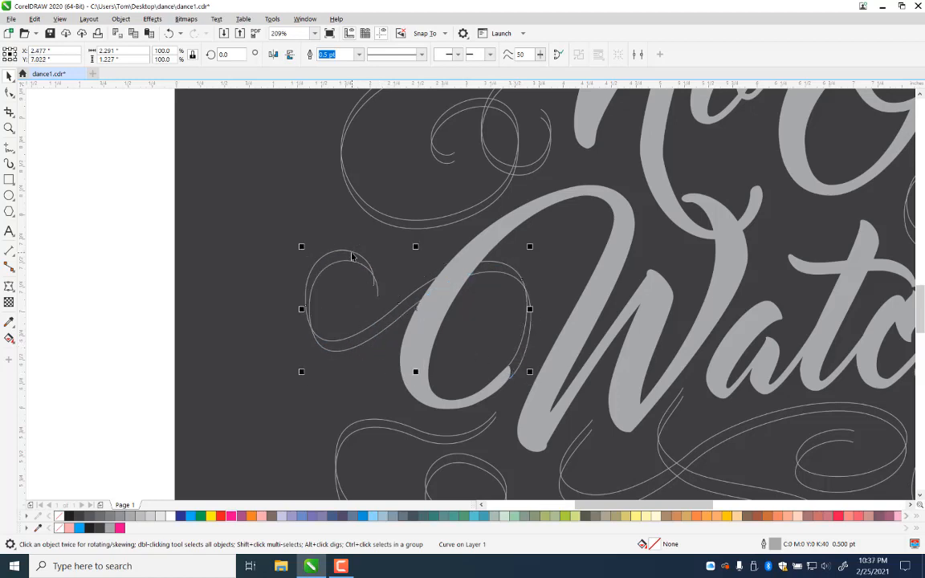
click(352, 254)
drag(299, 309, 300, 302)
Step: Stretch one curve of the large scroll beneath the "D" of "Dance" downward to about 103% height
drag(528, 202, 492, 434)
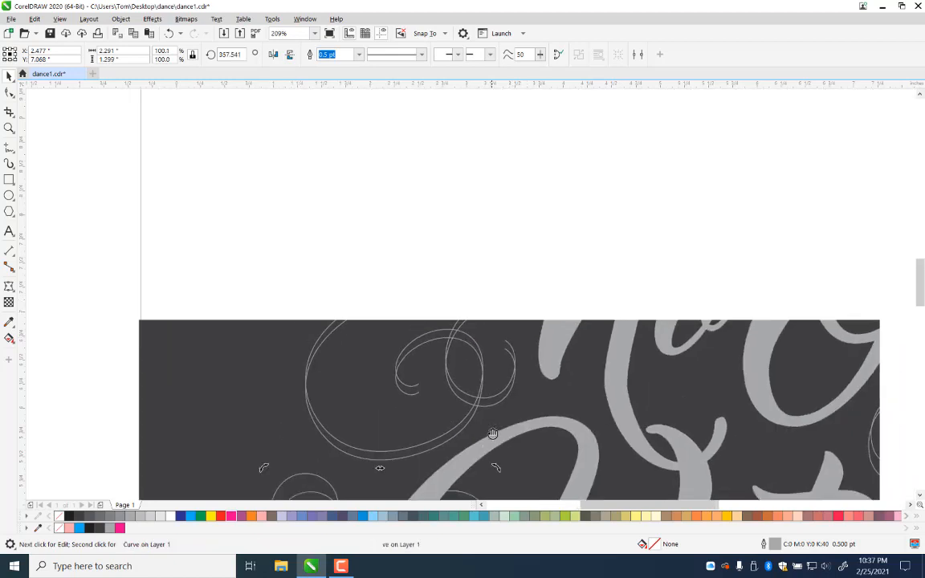
click(421, 457)
drag(393, 466, 394, 471)
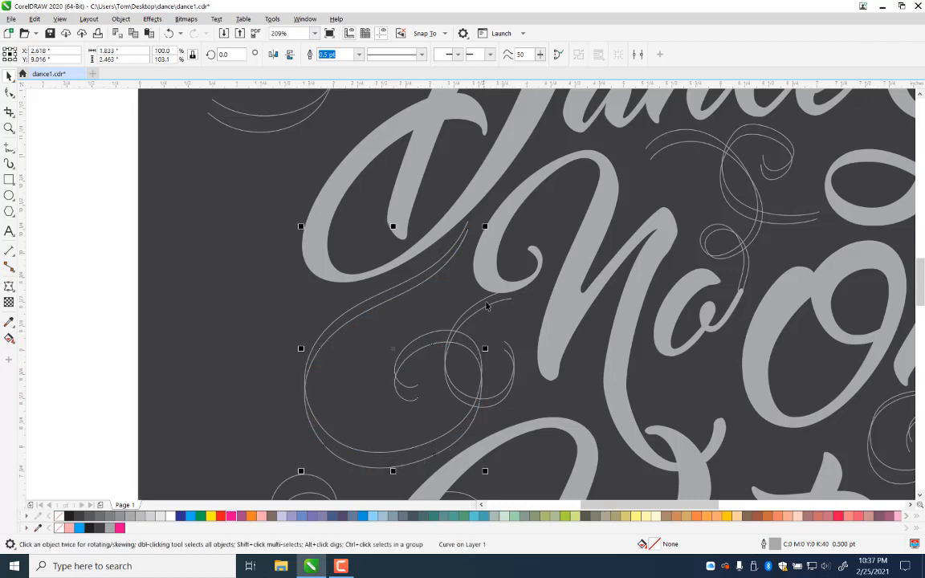
Step: Move one curve of the small loop swirl below the "N" of "No" slightly down and stretch its height to about 107%
click(485, 312)
click(487, 306)
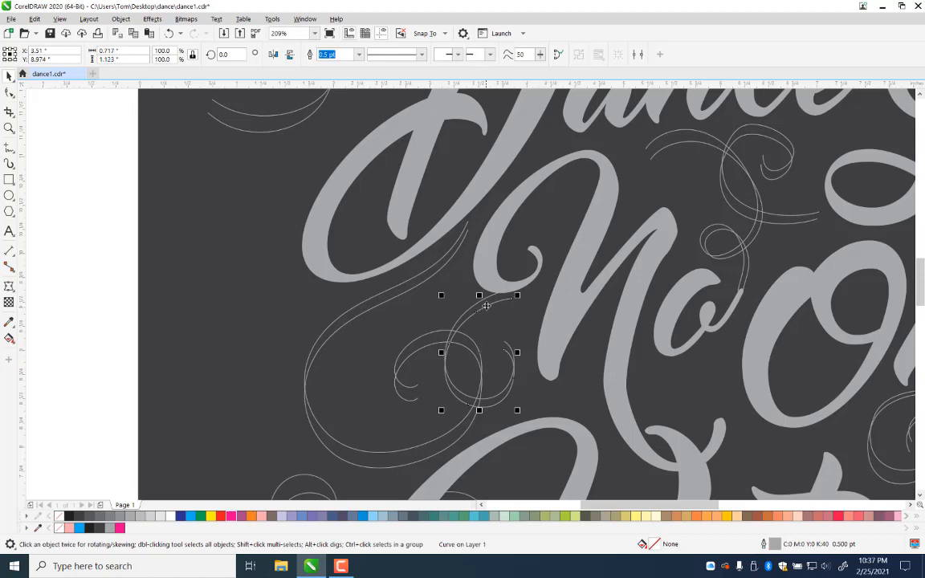
click(489, 298)
drag(489, 297, 477, 317)
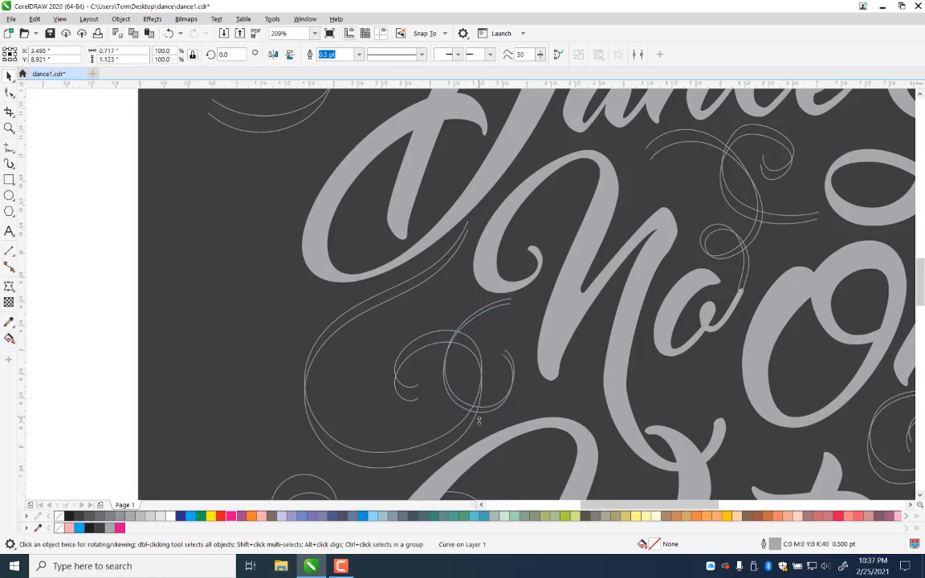
drag(478, 415, 478, 423)
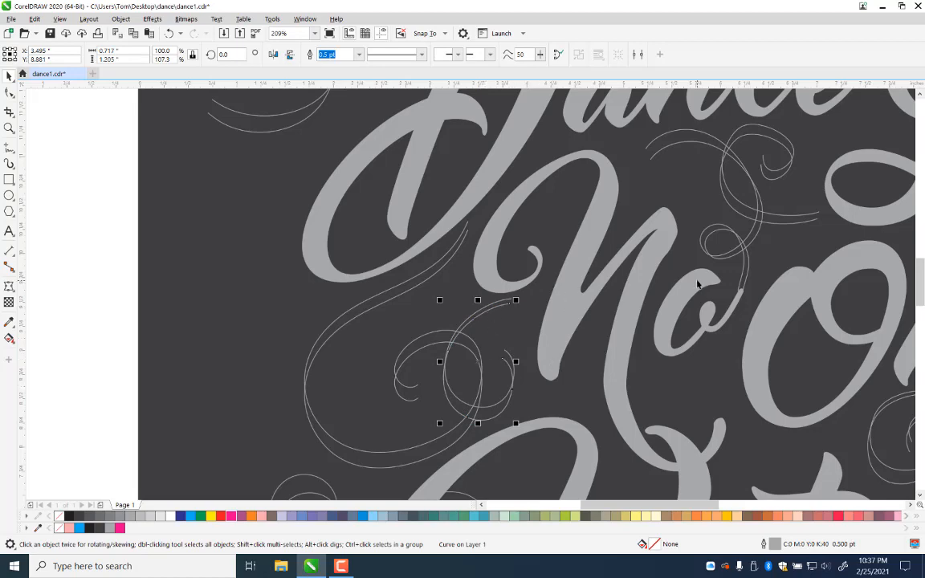
Step: Save the drawing with the adjusted flourish curves
drag(697, 284, 510, 399)
drag(382, 304, 697, 325)
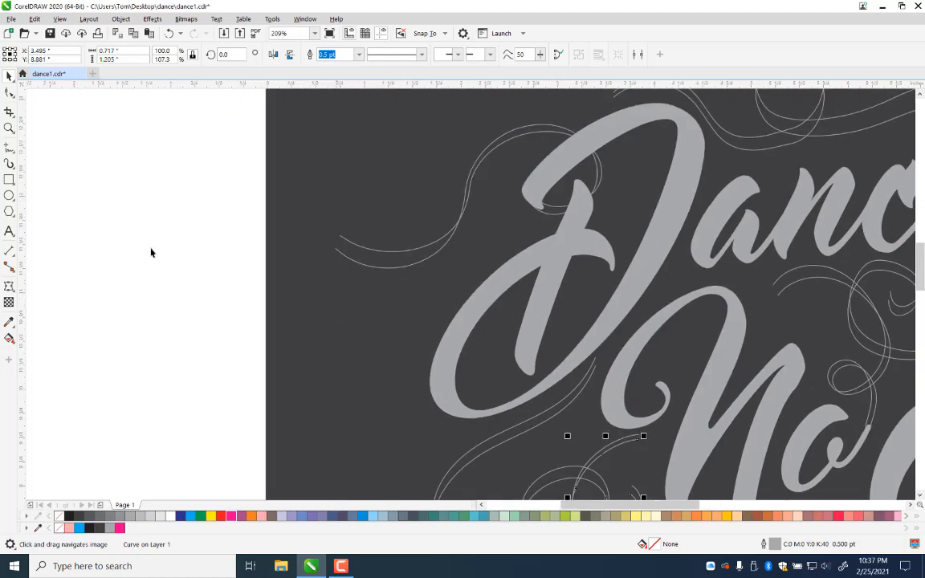
click(8, 128)
key(F4)
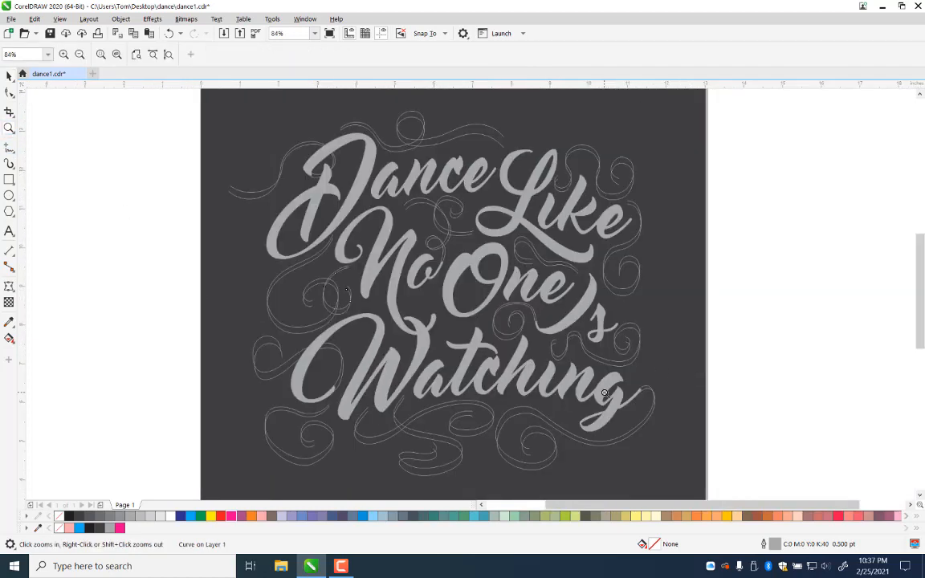
click(8, 75)
click(348, 290)
key(ctrl+s)
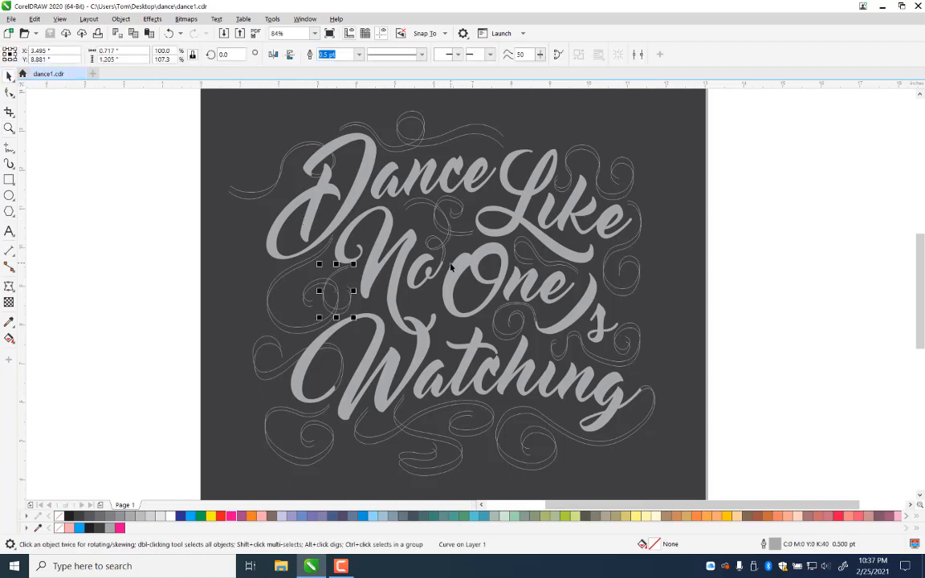
Step: Combine all the flourish curves into a single curve object, leaving the lettering group out of the selection
click(733, 163)
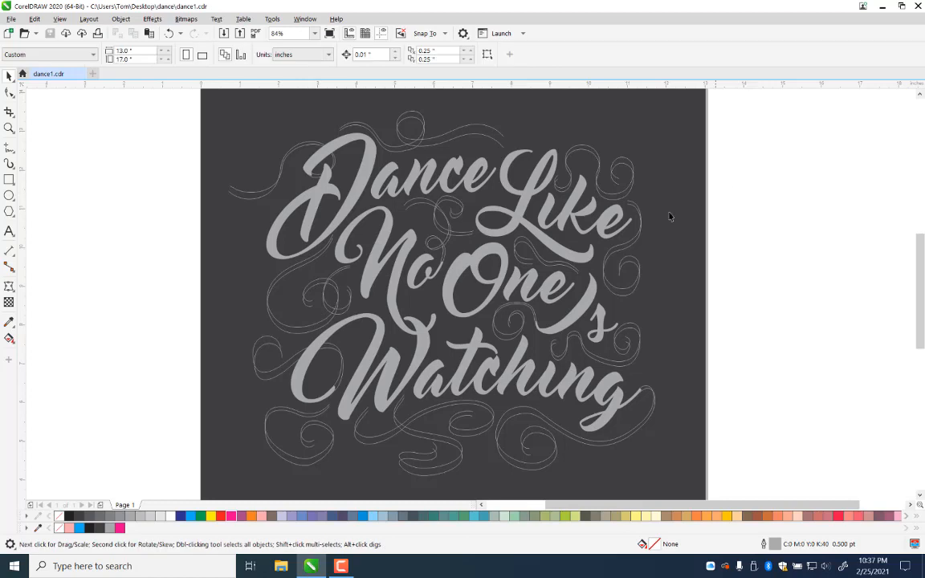
click(504, 171)
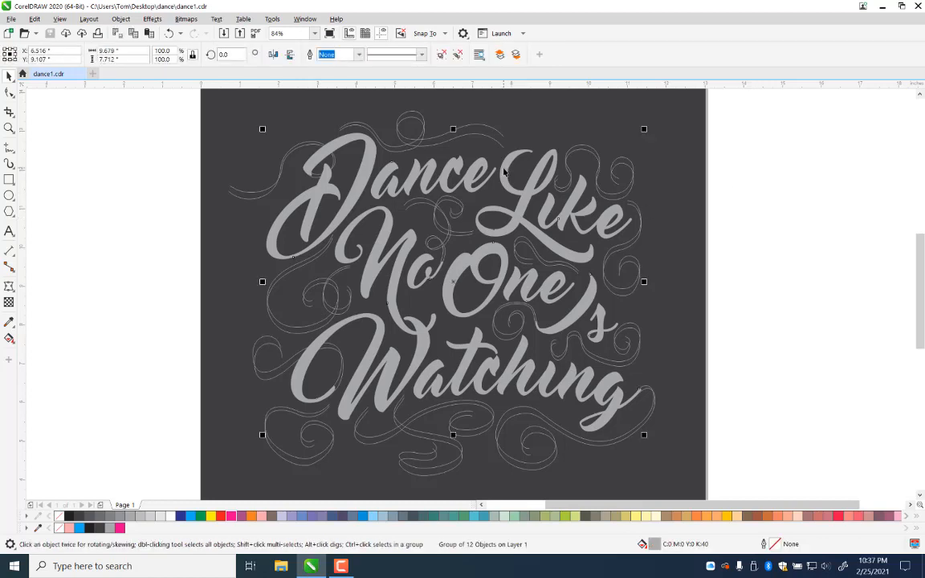
click(737, 123)
drag(749, 94, 194, 491)
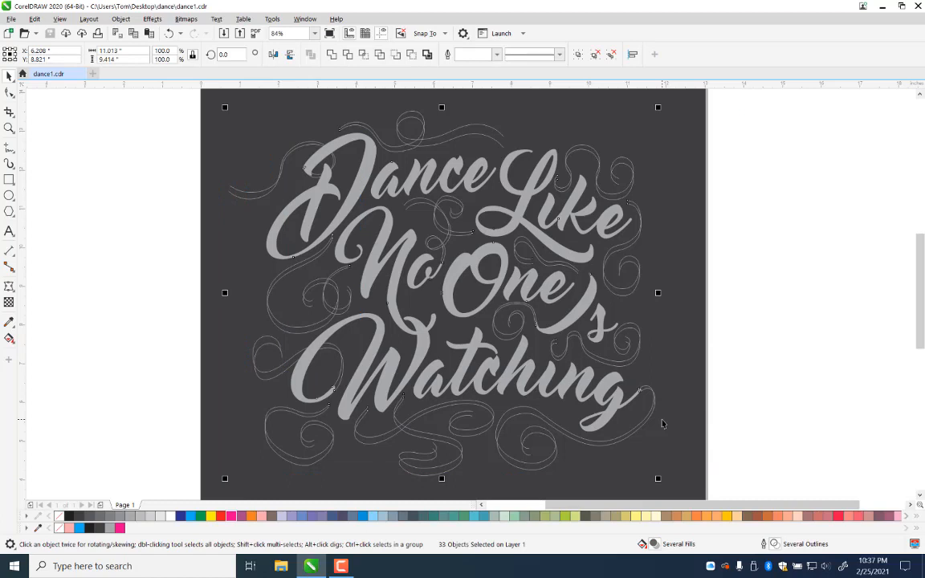
shift+click(379, 248)
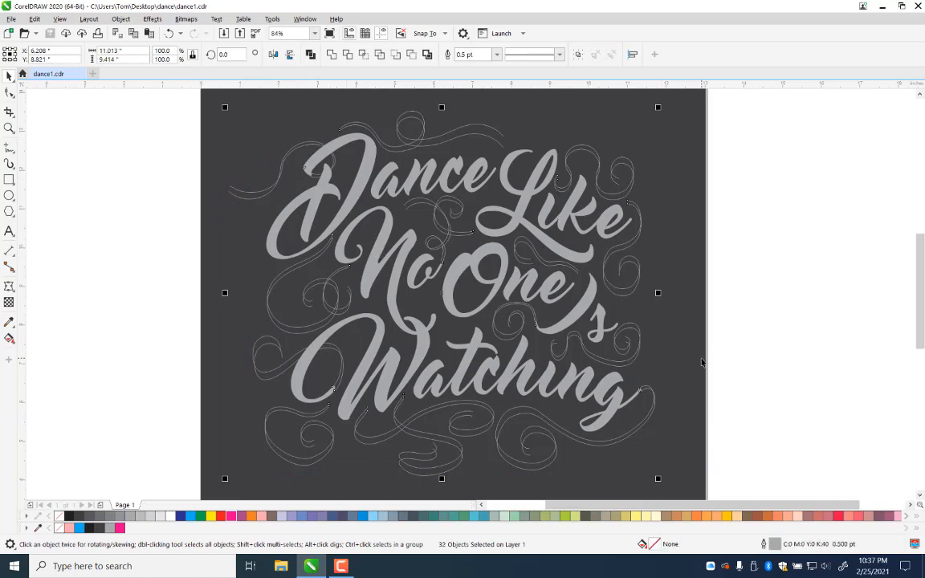
key(ctrl+l)
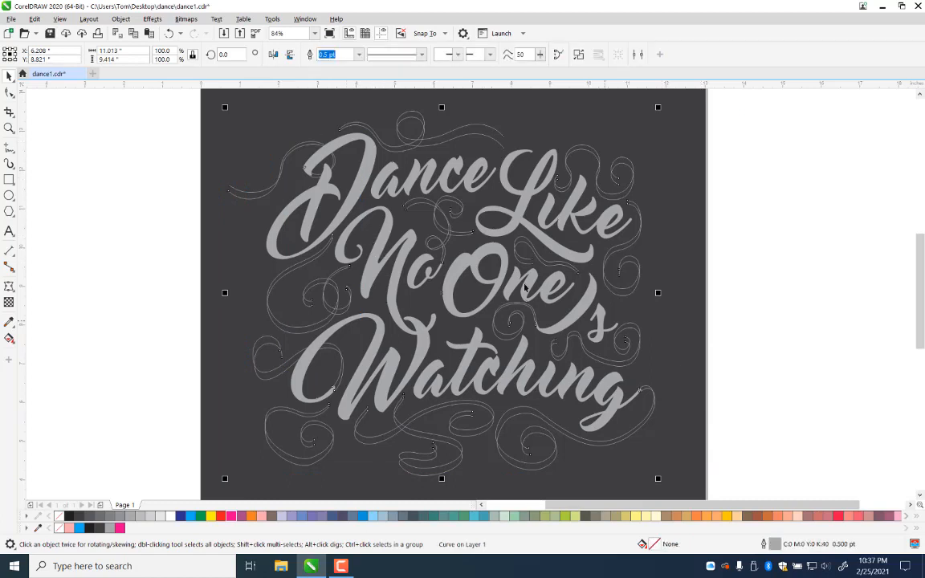
click(9, 128)
drag(219, 106, 426, 215)
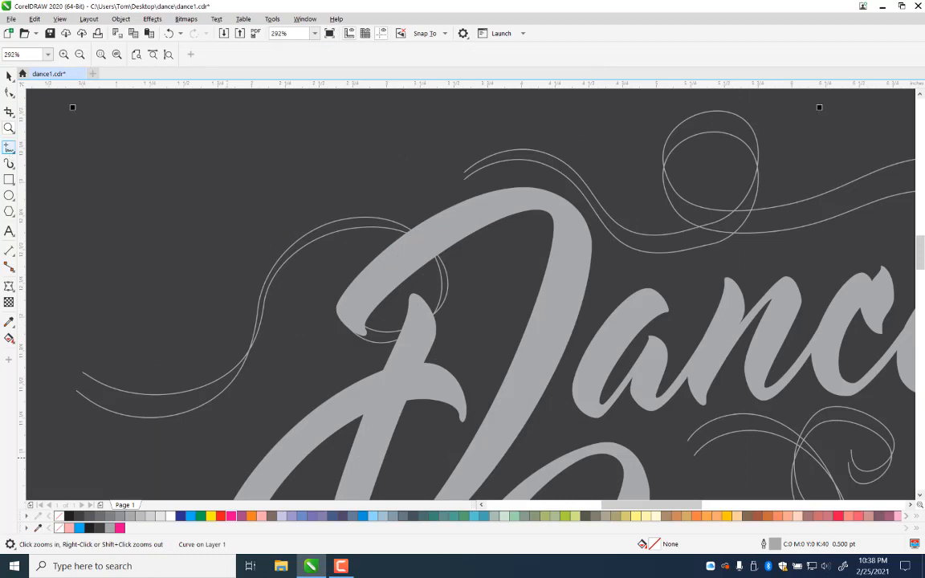
click(9, 147)
click(8, 75)
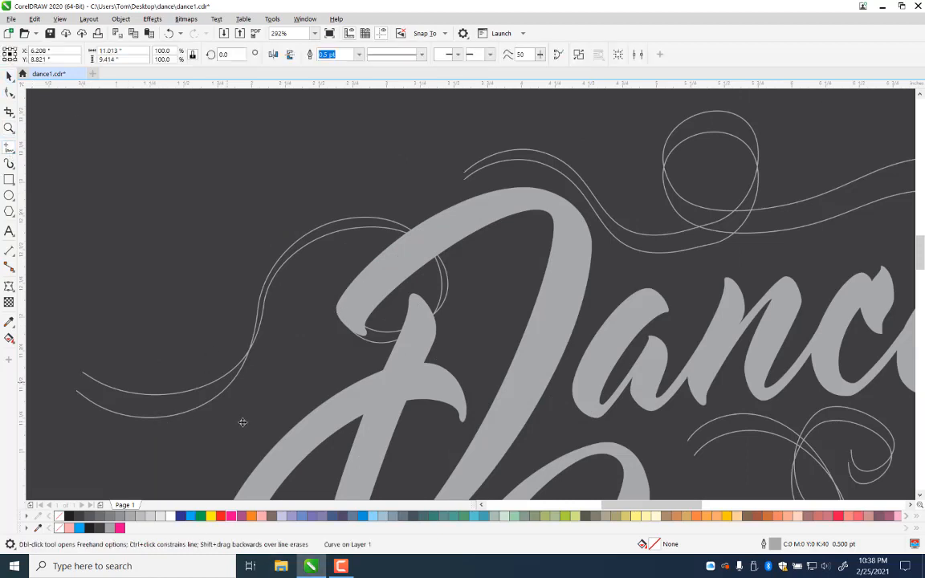
click(197, 392)
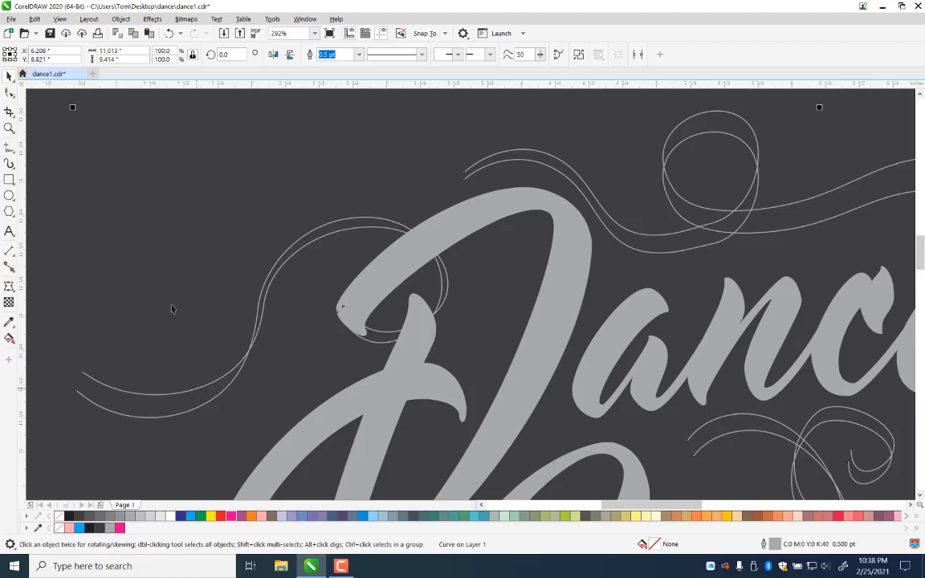
click(9, 128)
right_click(352, 382)
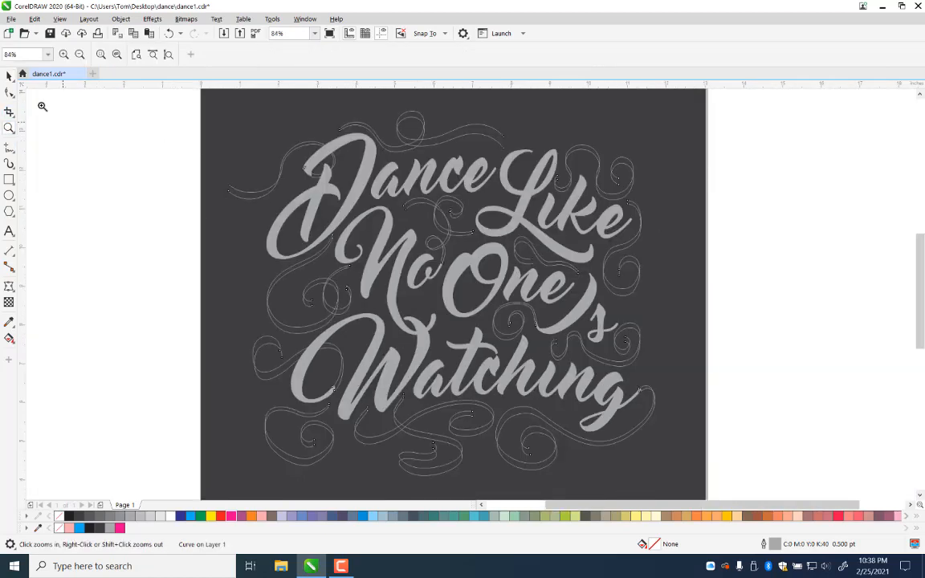
Step: Try a magenta outline on the combined flourish curve and undo it
click(8, 75)
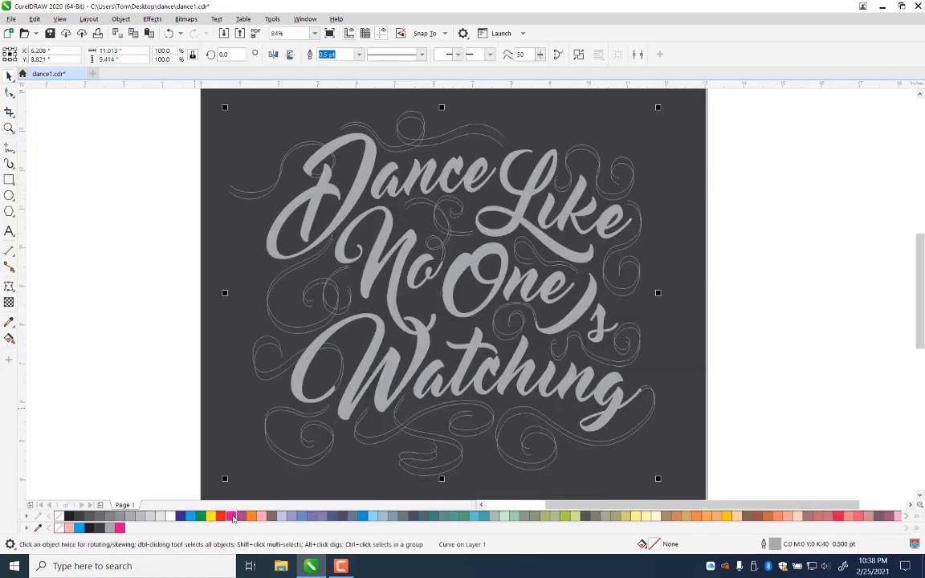
right_click(233, 518)
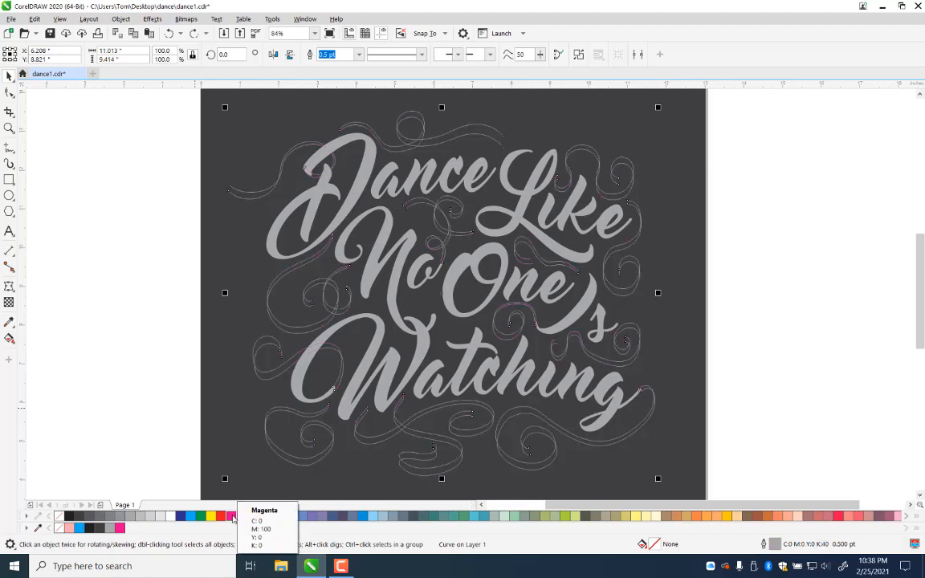
key(ctrl+z)
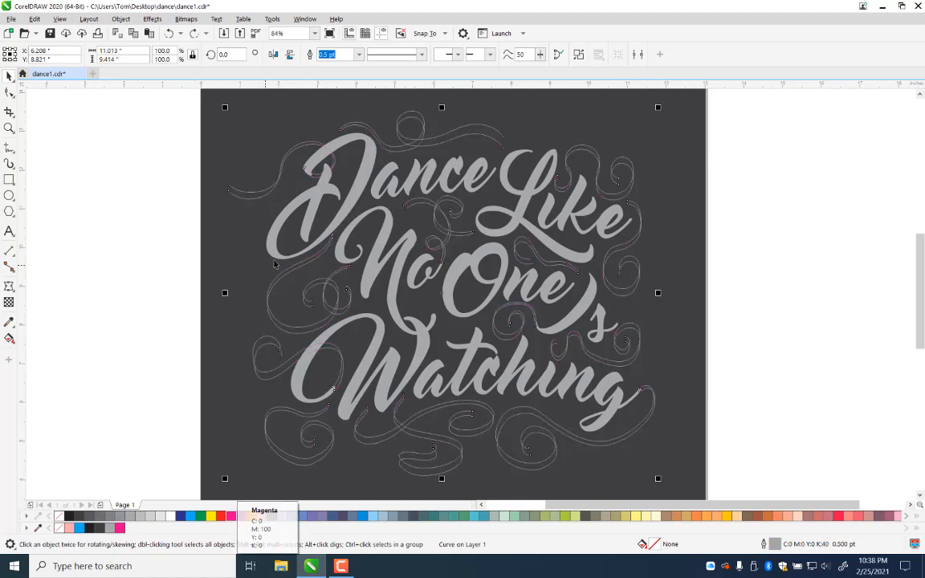
Step: Close the open outer end of the flourish beside the "D" of "Dance" with a straight freehand segment between its two curve ends
click(10, 127)
drag(187, 94, 334, 198)
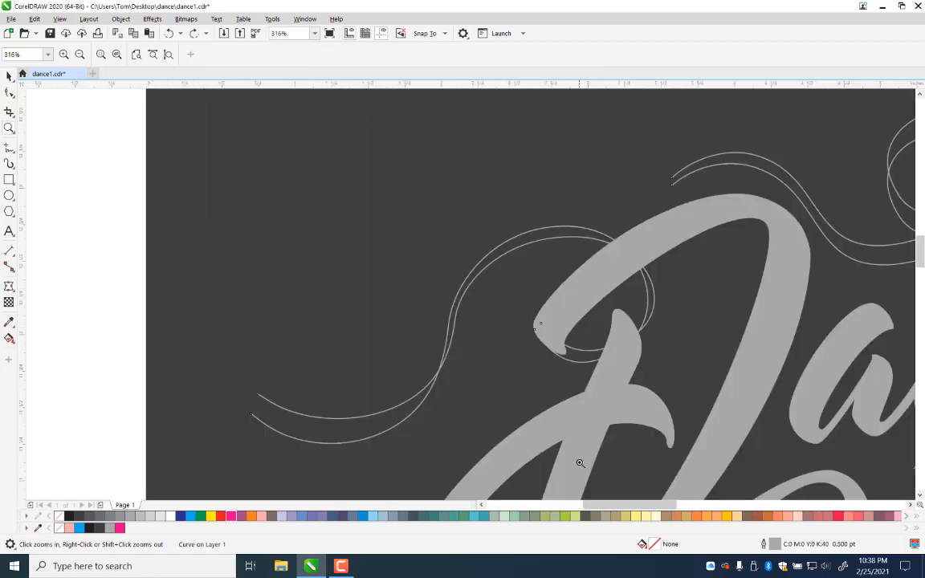
click(8, 148)
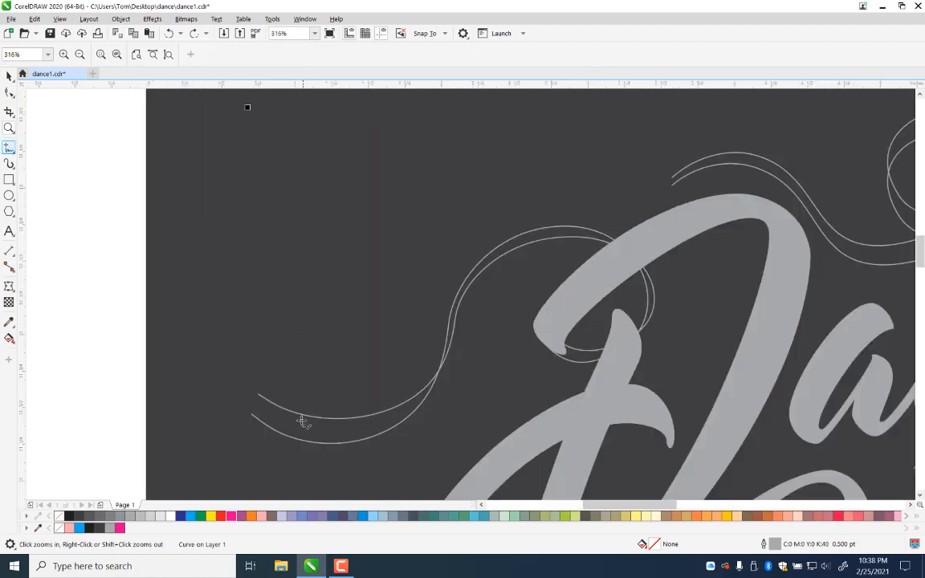
click(253, 414)
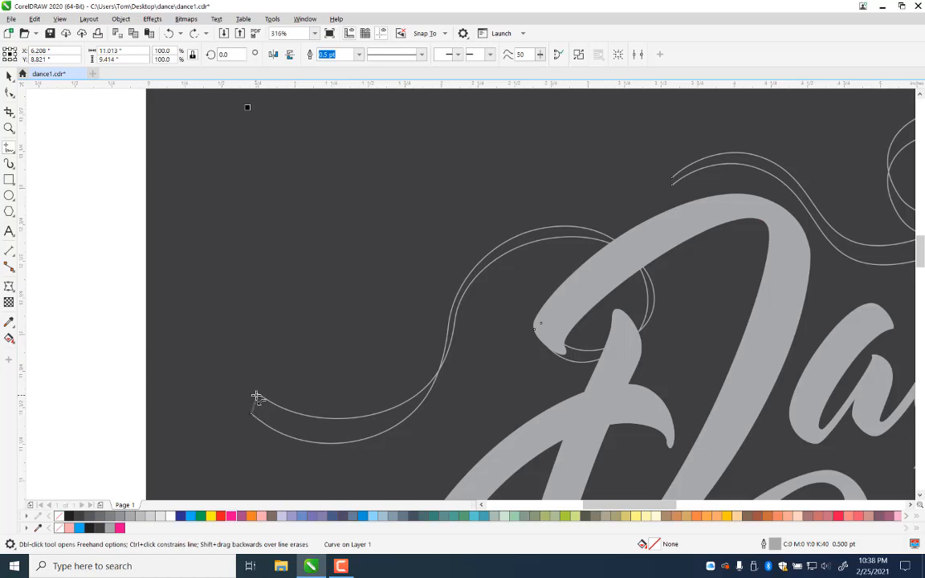
click(257, 393)
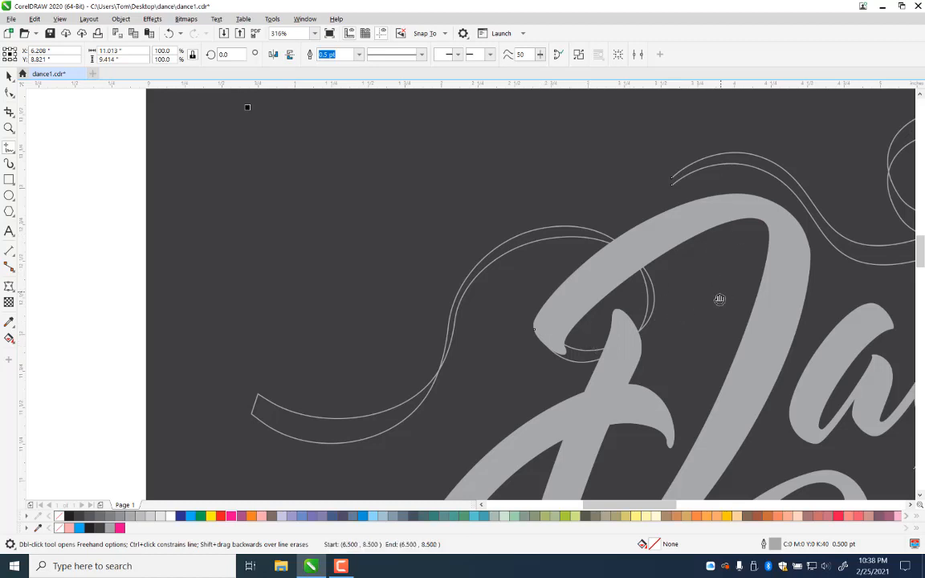
Step: Close both open ends of the long looped flourish above "Dance" with straight freehand segments
drag(719, 300, 322, 451)
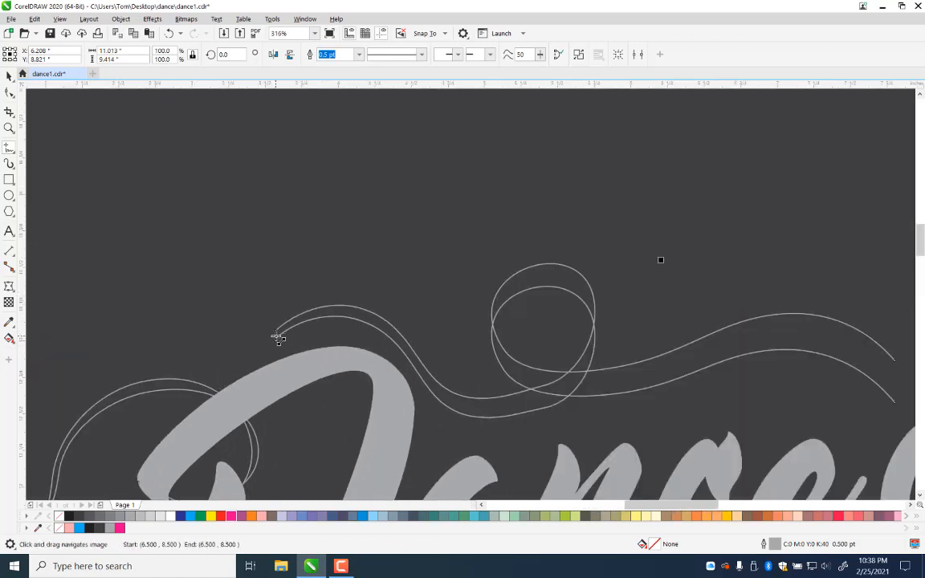
click(277, 338)
drag(698, 347, 180, 321)
click(378, 378)
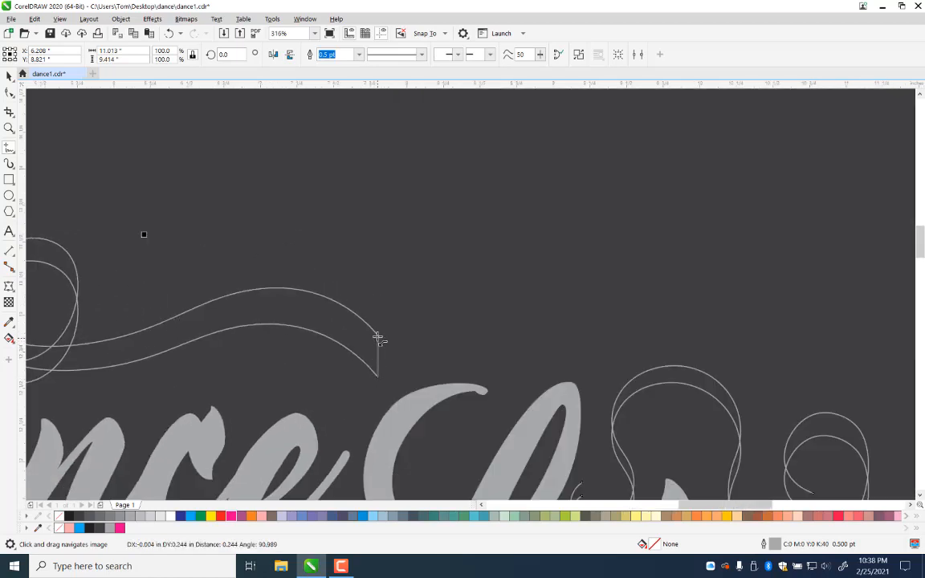
click(378, 336)
Step: Close both open ends of the scroll above the "ke" of "Like" with straight freehand segments
drag(560, 387, 246, 207)
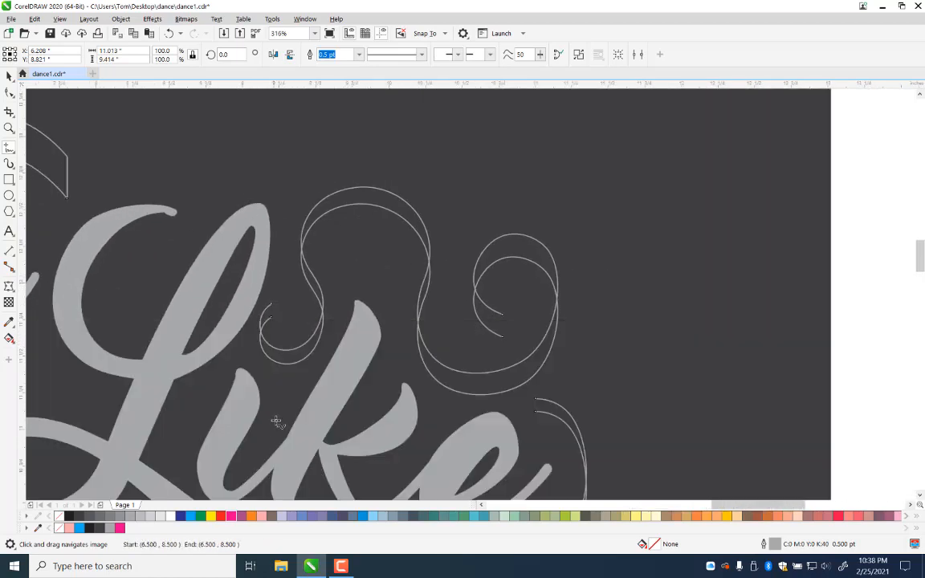
click(271, 305)
click(271, 319)
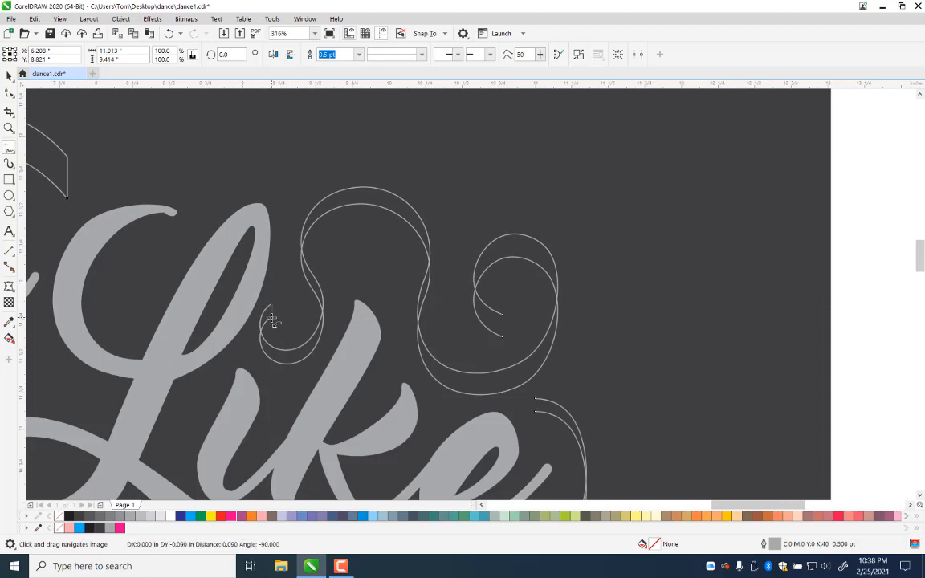
click(503, 314)
click(503, 337)
Step: Close both ends of the flourish that curls down from the final "e" of "Like" with straight freehand segments
click(537, 399)
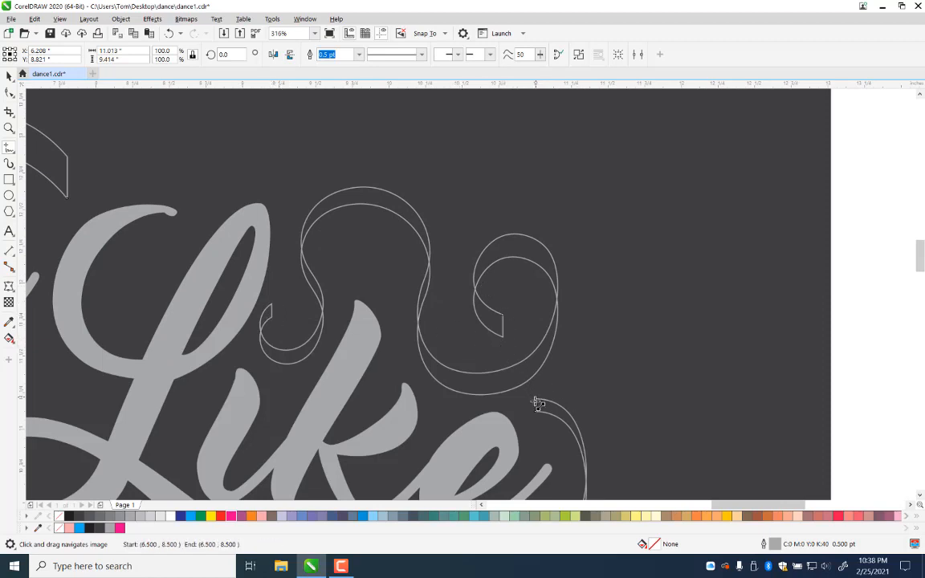
scroll(575, 491, down, 5)
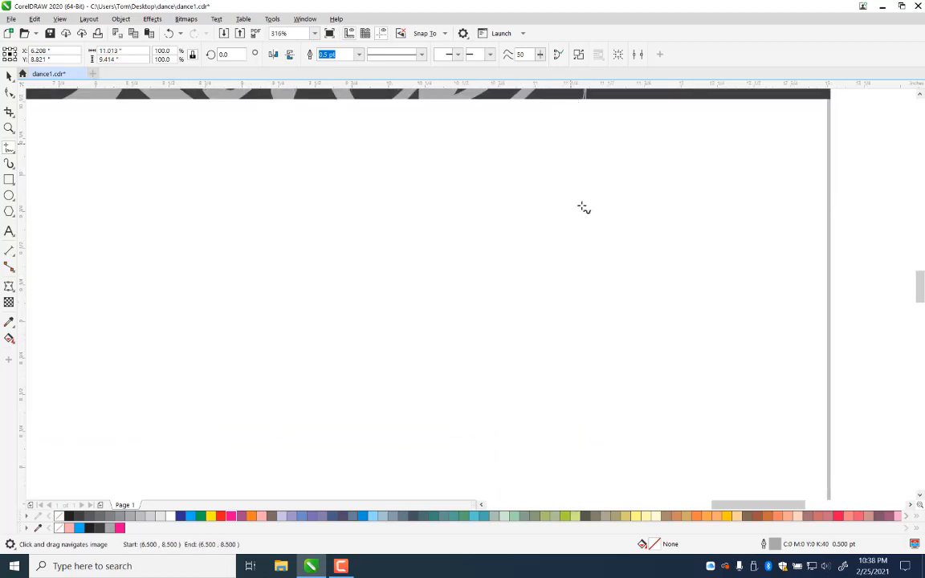
scroll(584, 208, up, 5)
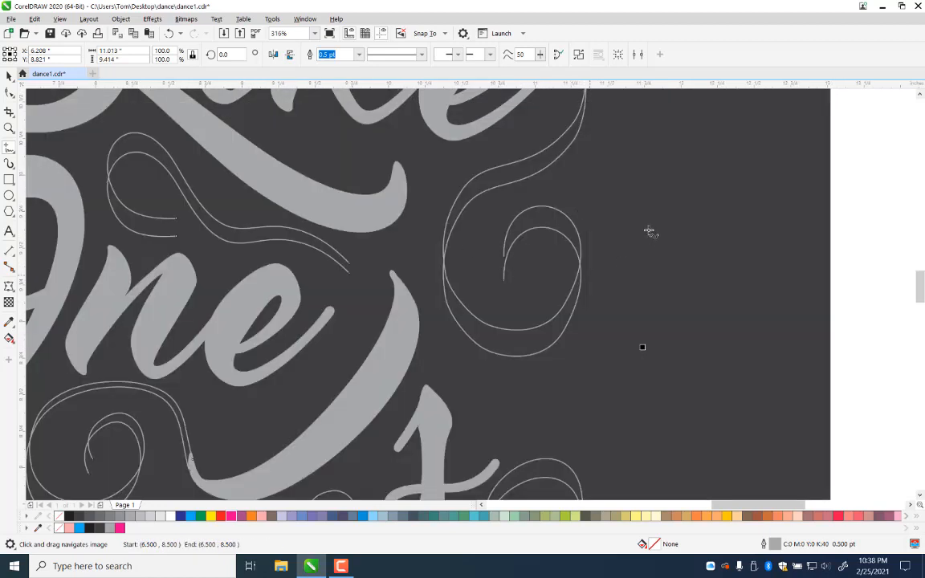
click(505, 279)
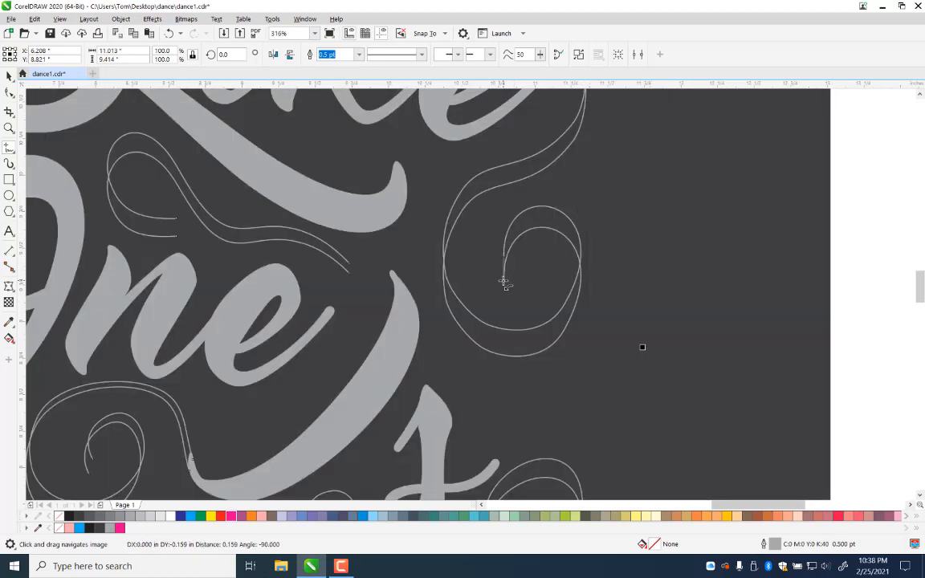
Step: Close both open ends of the looped flourish between the swash of "Like" and "One" with straight freehand segments
click(350, 264)
click(349, 272)
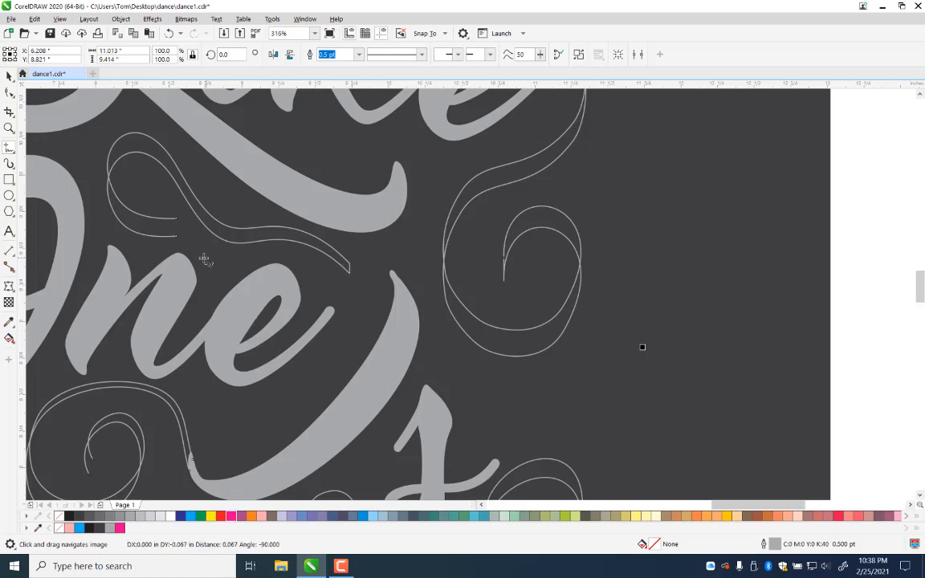
click(177, 219)
click(176, 236)
Step: Close the inner end of the spiral below the "n" of "One" with a straight freehand segment
drag(149, 335, 476, 195)
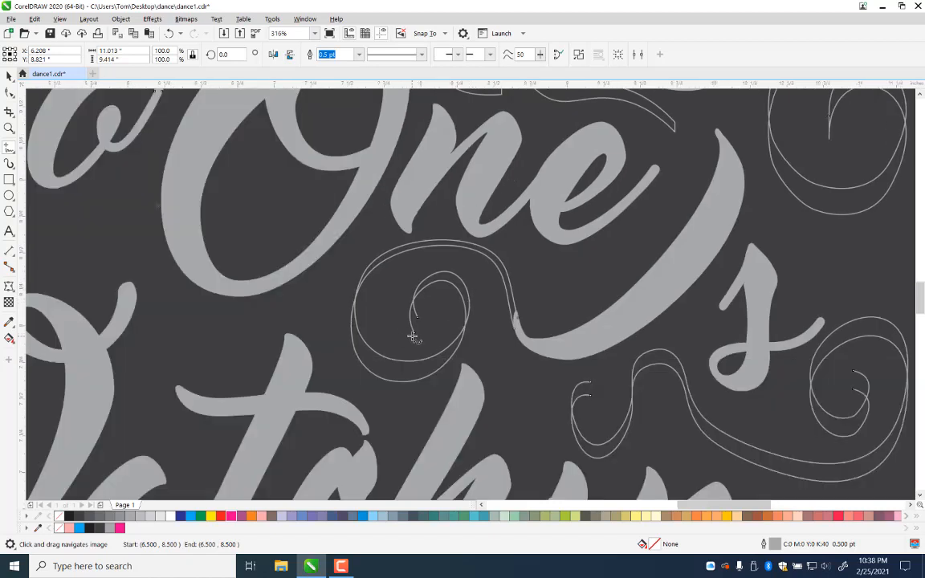
click(414, 333)
click(418, 318)
Step: Close both open ends of the flourish running beneath the "s" of "One's" with straight freehand segments
click(592, 383)
click(592, 395)
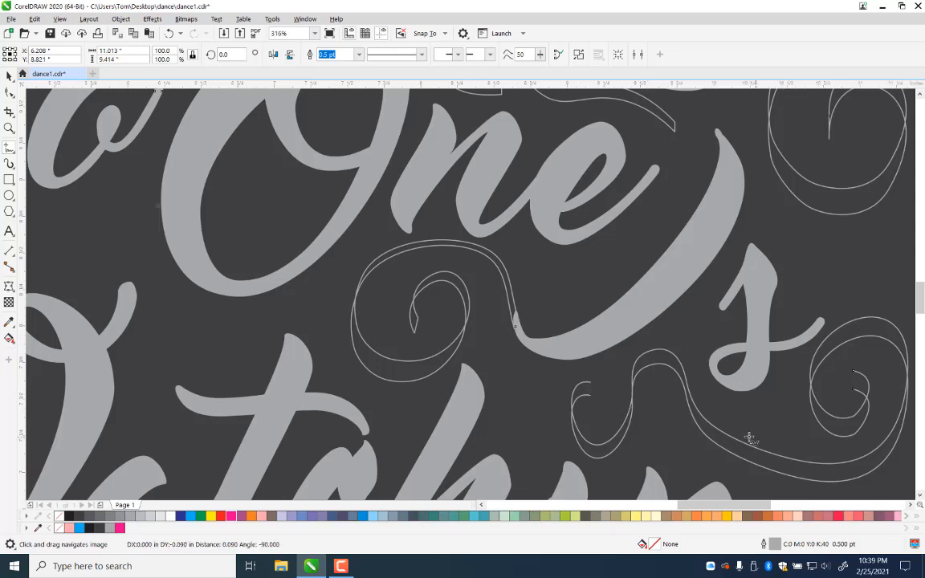
click(854, 372)
click(854, 390)
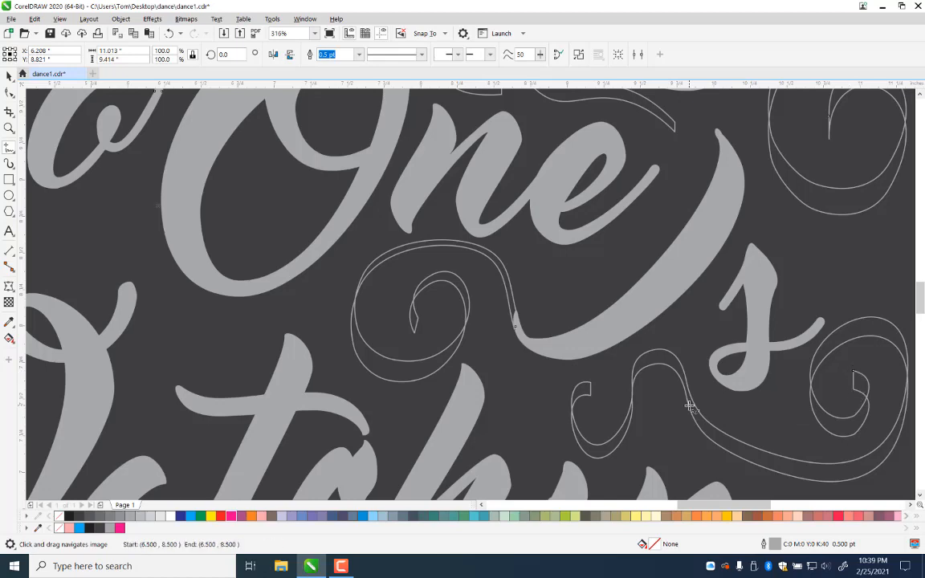
Step: Close the flourish end where it meets the tail of the "g" in "Watching" with a short straight freehand segment
drag(689, 405, 620, 147)
drag(690, 355, 677, 254)
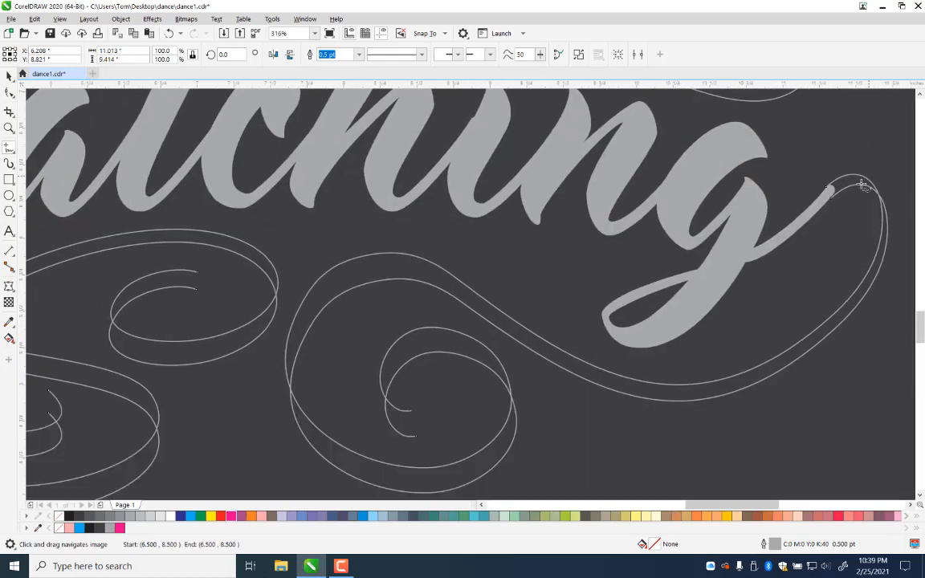
click(828, 188)
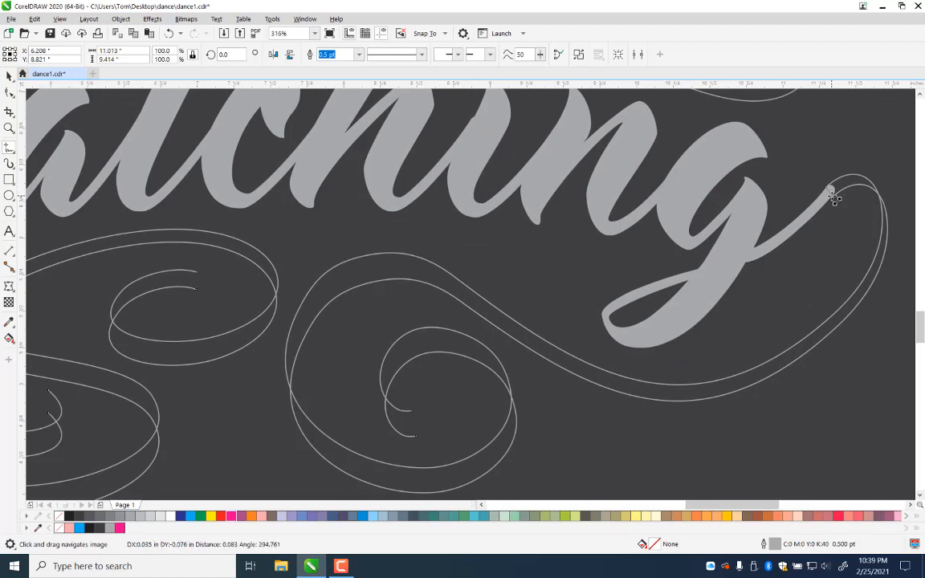
click(832, 197)
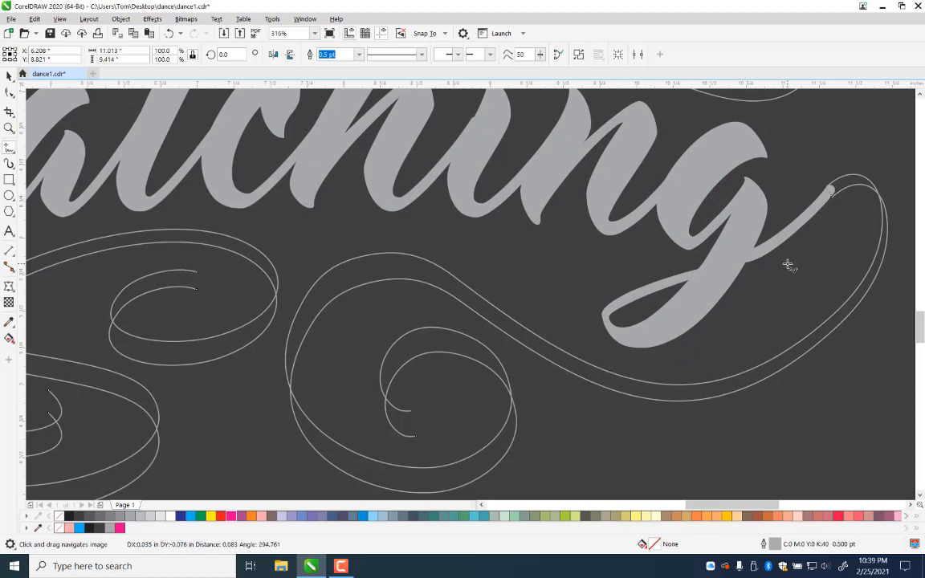
click(829, 190)
click(833, 200)
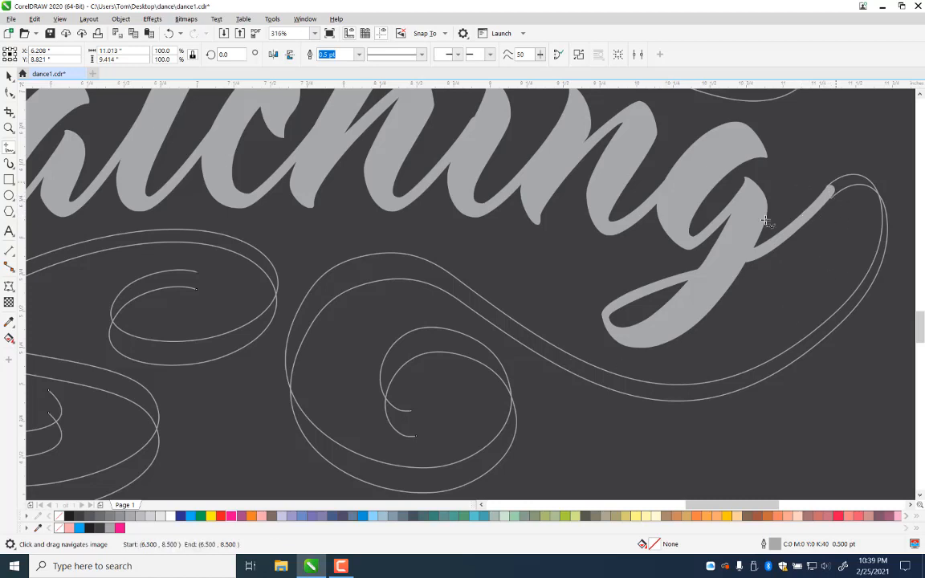
Step: Close the inner ends of the "g" tail spiral and the flourish beneath "tch" of "Watching" with straight freehand segments
click(411, 413)
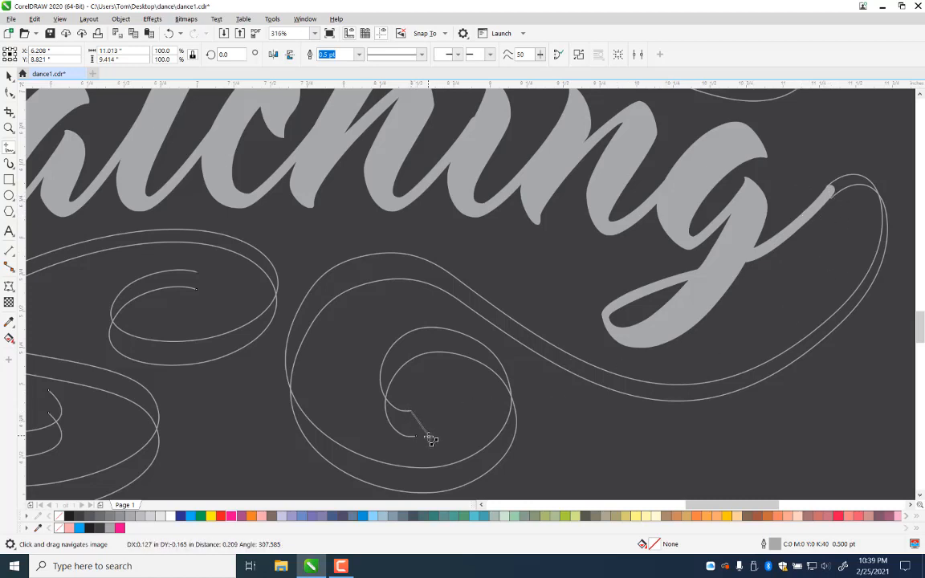
click(416, 436)
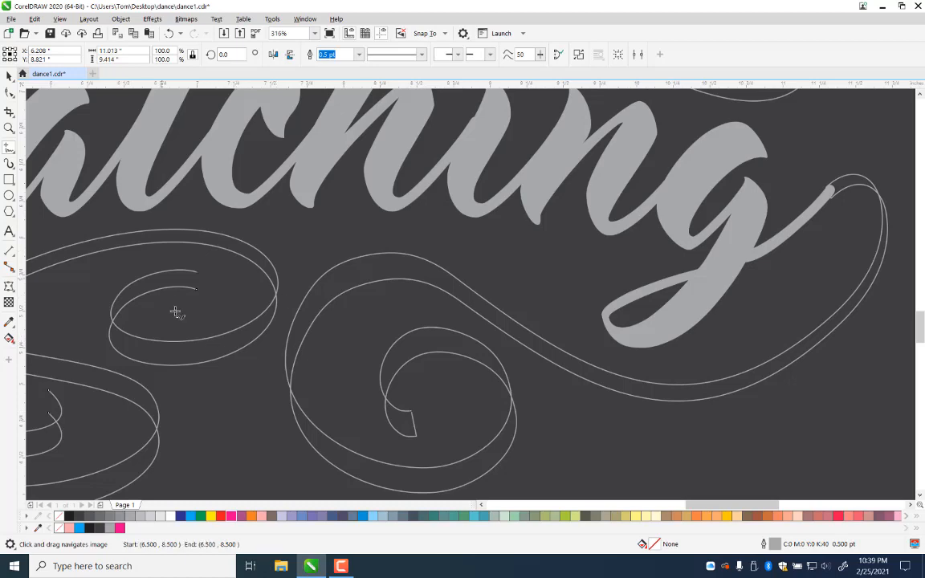
drag(199, 278, 198, 290)
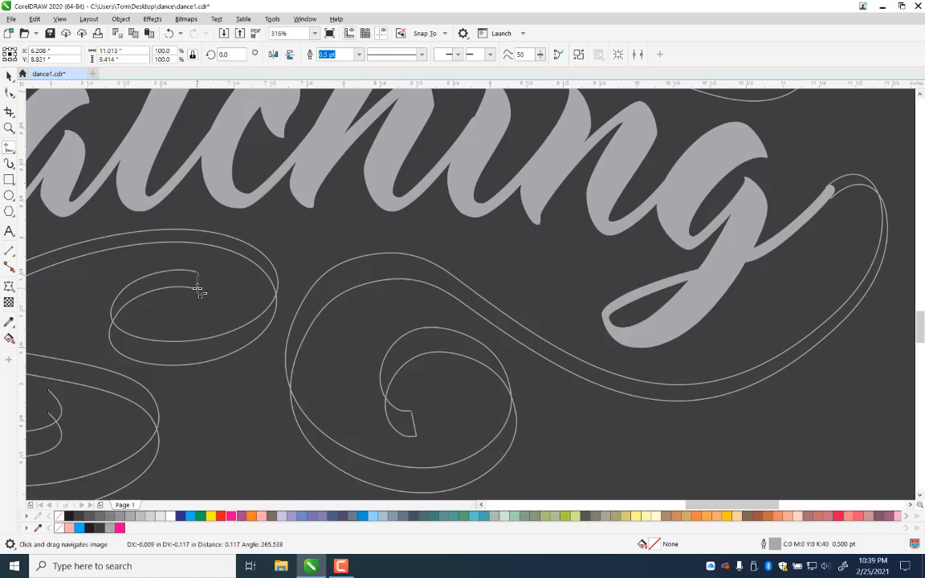
Step: Close both open ends of the S-shaped flourish beneath "Wa" of "Watching" with short vertical freehand segments
drag(94, 369, 725, 310)
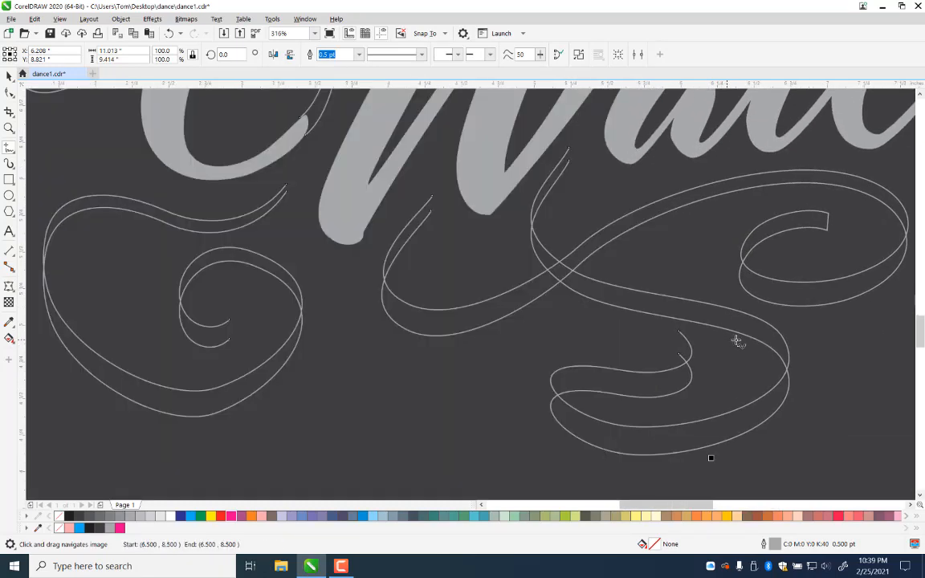
click(679, 330)
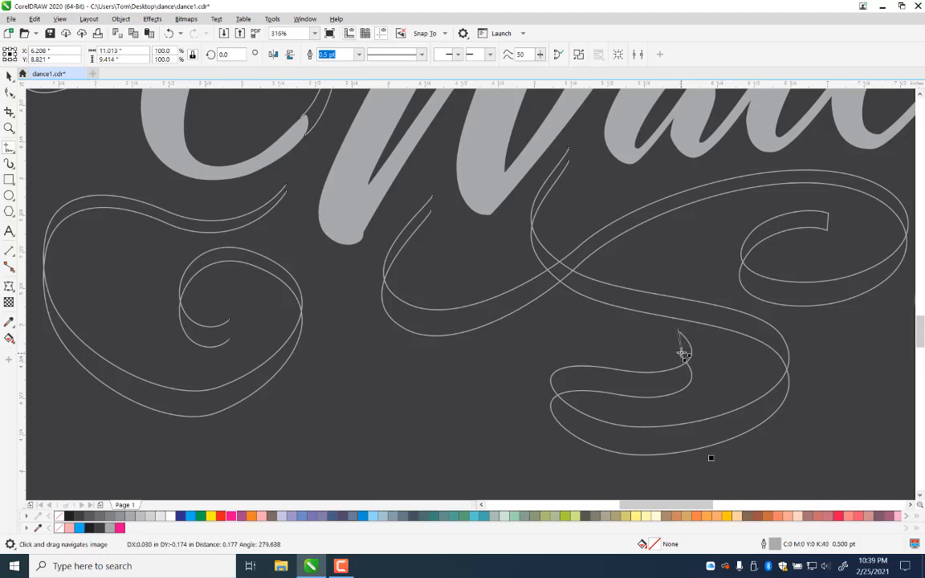
click(680, 354)
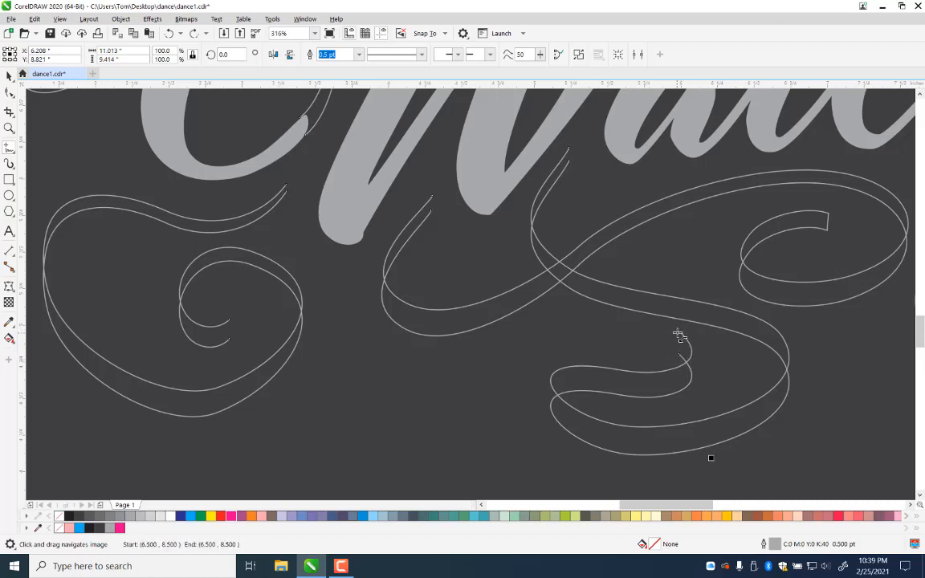
drag(680, 334, 680, 355)
drag(569, 149, 569, 160)
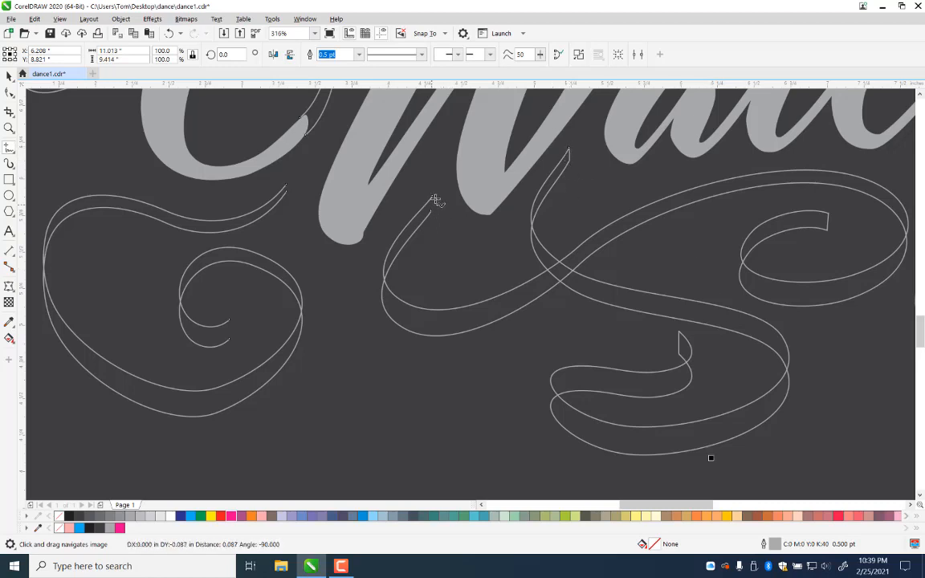
Step: Close the outer end of the flourish beneath the "W" and both ends of the lower-left spiral flourish with freehand segments
drag(433, 198, 432, 210)
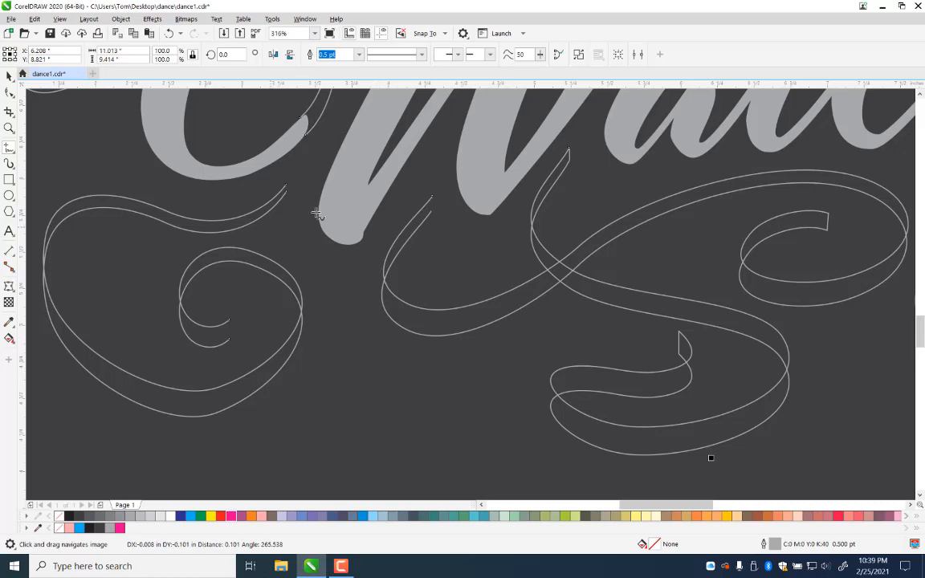
drag(287, 186, 388, 261)
drag(318, 367, 316, 387)
Step: Close both open ends of the flourish crossing behind the opening swash of the "W" with straight freehand segments
drag(375, 234, 368, 390)
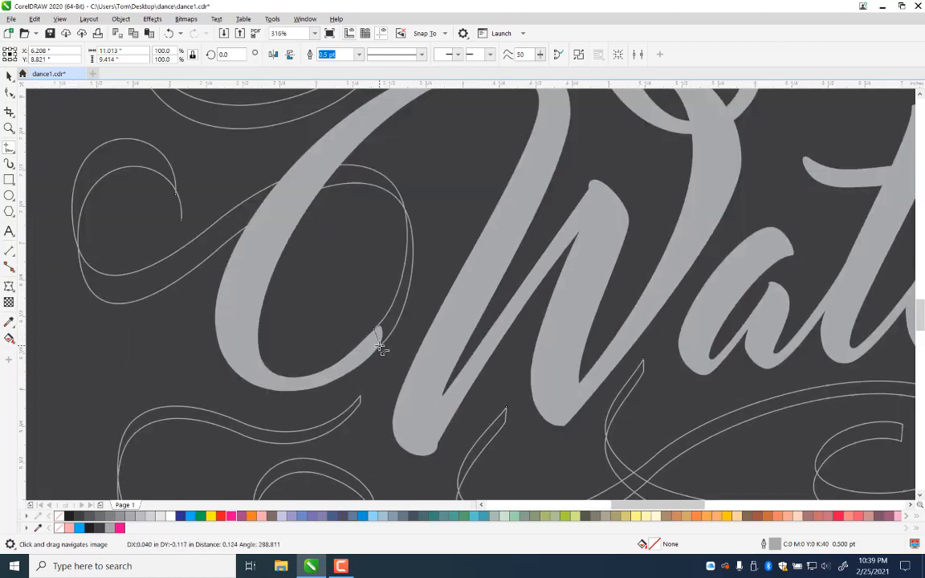
click(176, 195)
click(181, 220)
Step: Close all four open ends of the two interlocking flourishes beside the "N" of "No", below the "D", with straight freehand segments
drag(240, 172, 414, 326)
drag(462, 229, 435, 340)
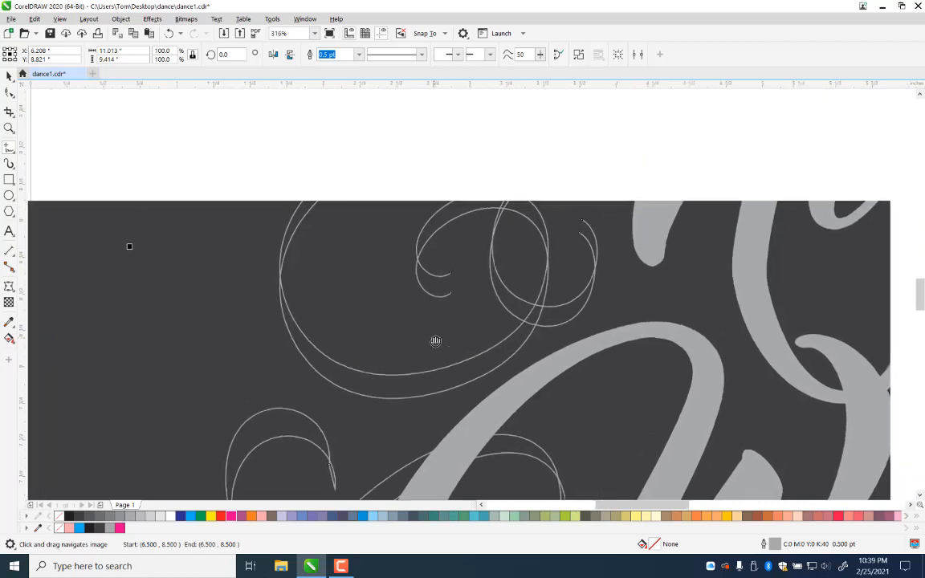
click(449, 272)
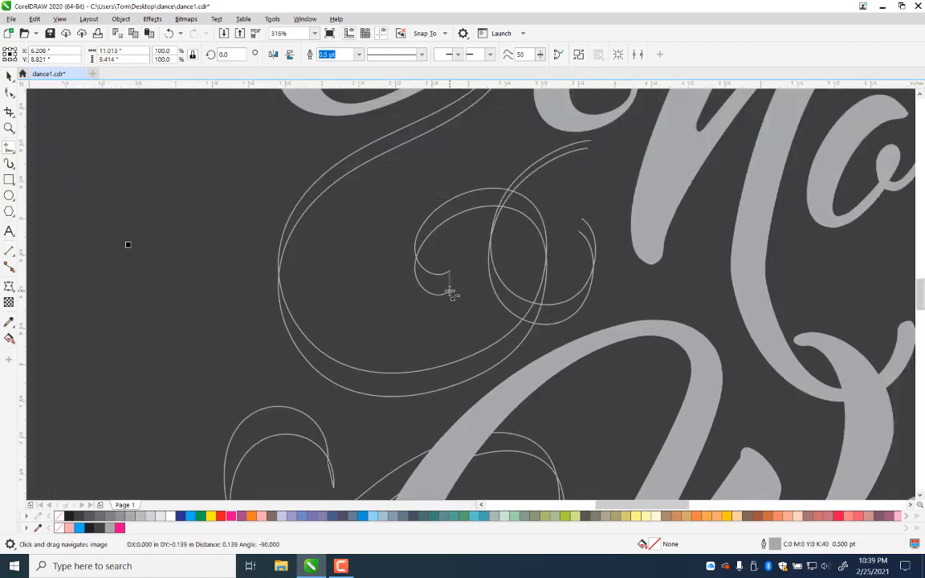
click(450, 293)
click(579, 219)
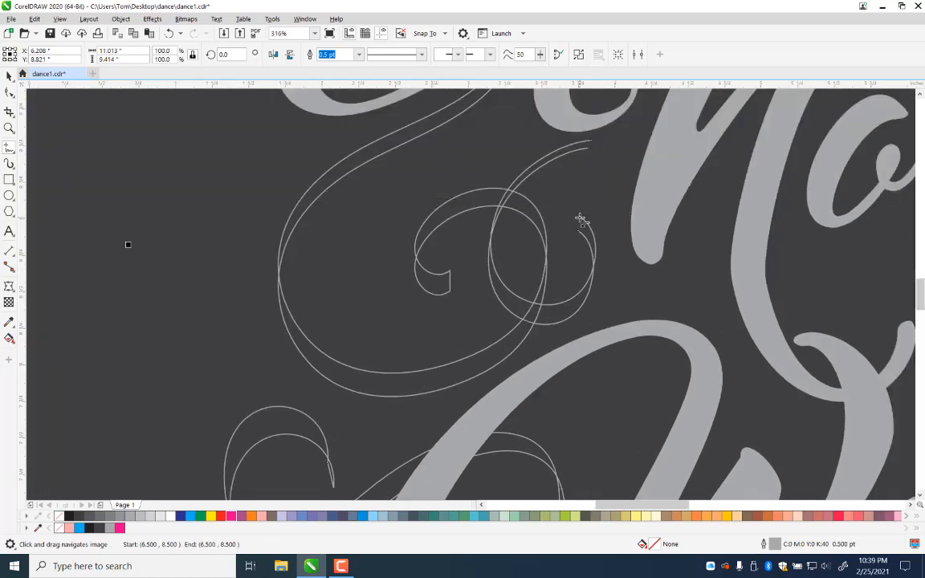
click(592, 142)
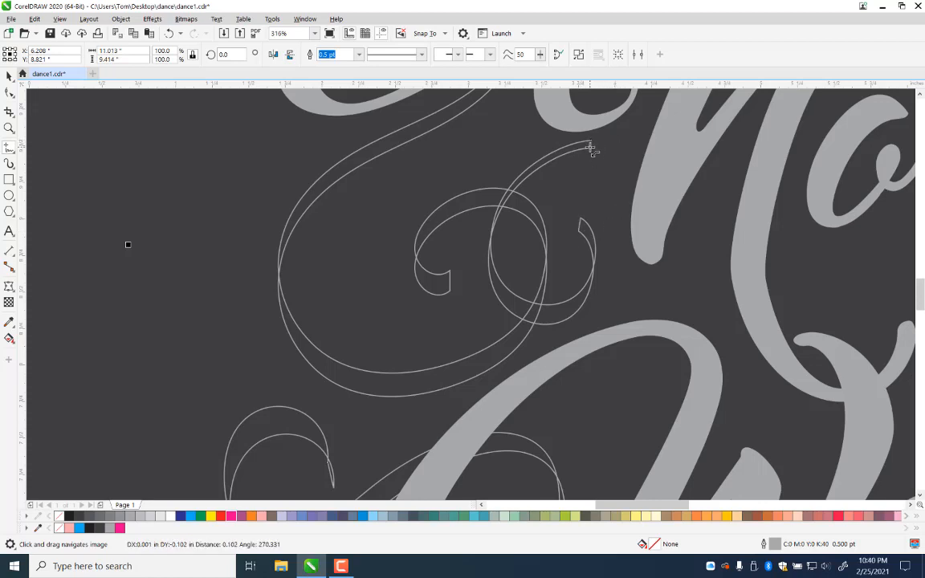
click(591, 147)
drag(527, 272, 523, 444)
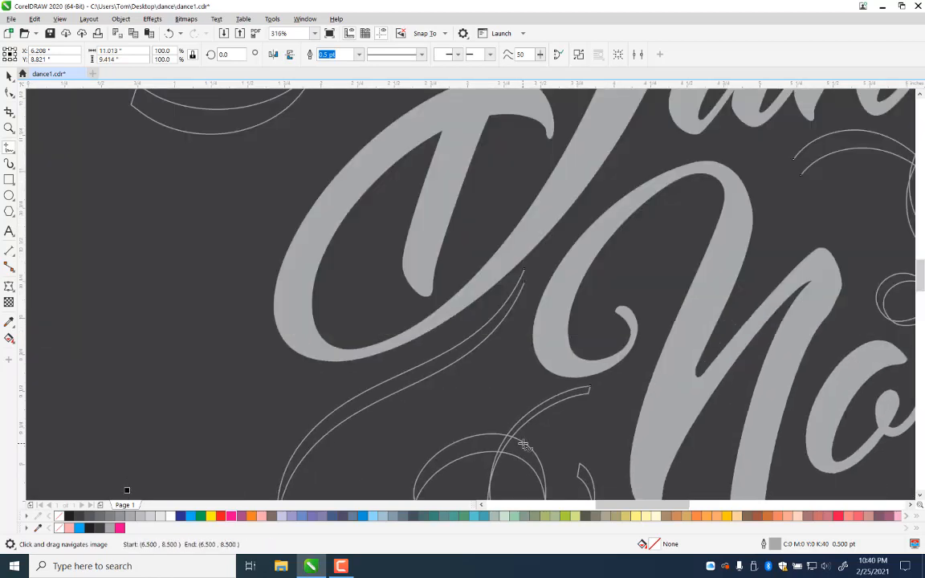
click(525, 269)
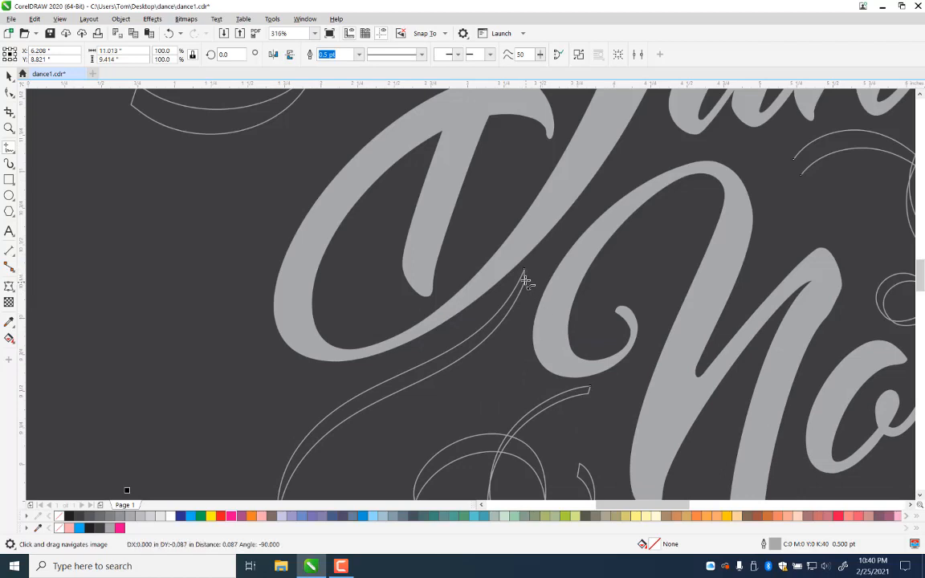
Step: Close the remaining open ends of the looped flourishes between "Dance", "No" and "Like" with straight freehand segments
click(10, 129)
right_click(285, 192)
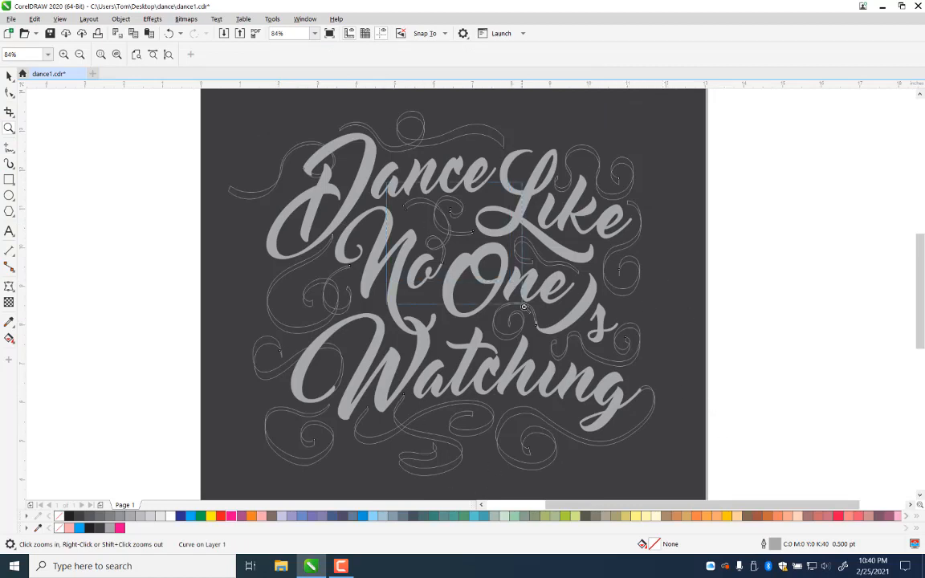
click(480, 285)
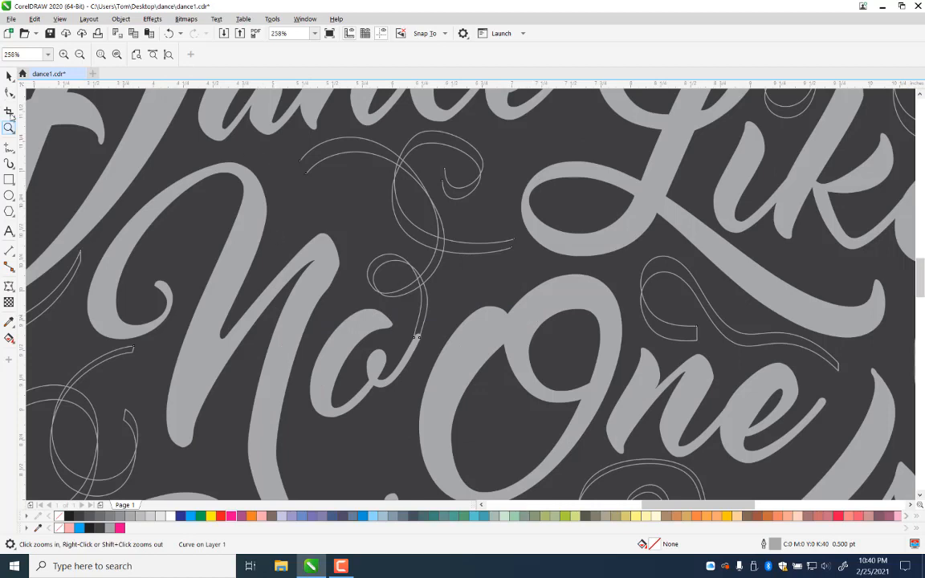
click(10, 148)
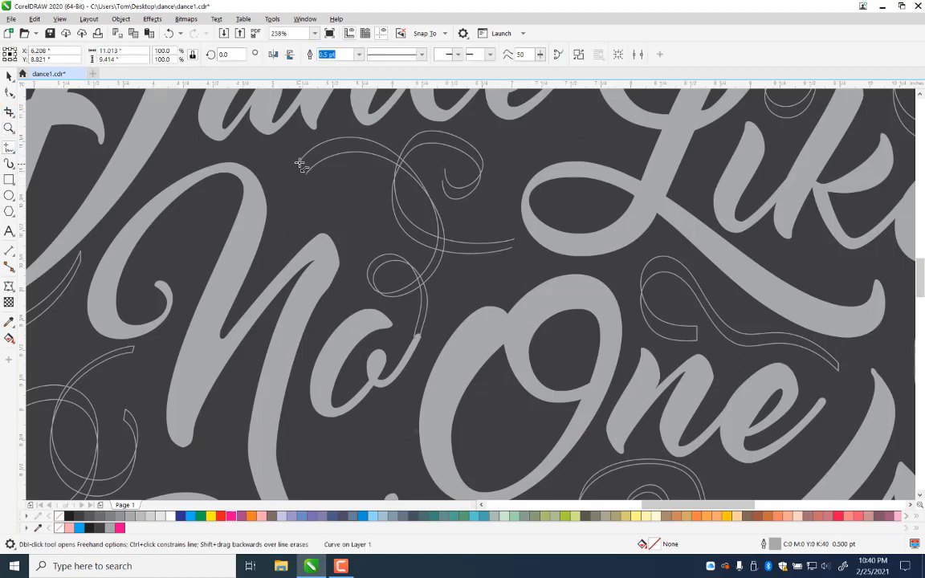
click(299, 162)
click(306, 176)
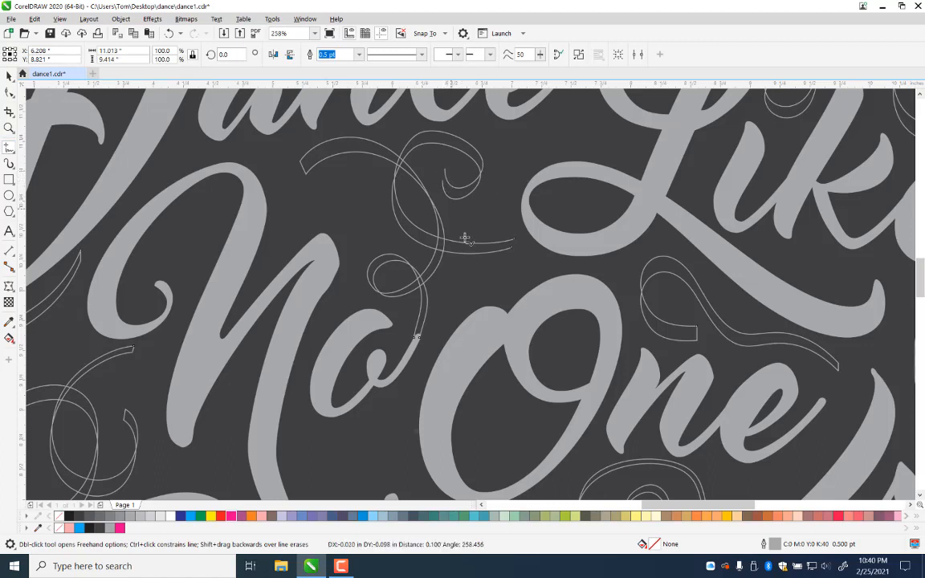
click(516, 240)
click(512, 249)
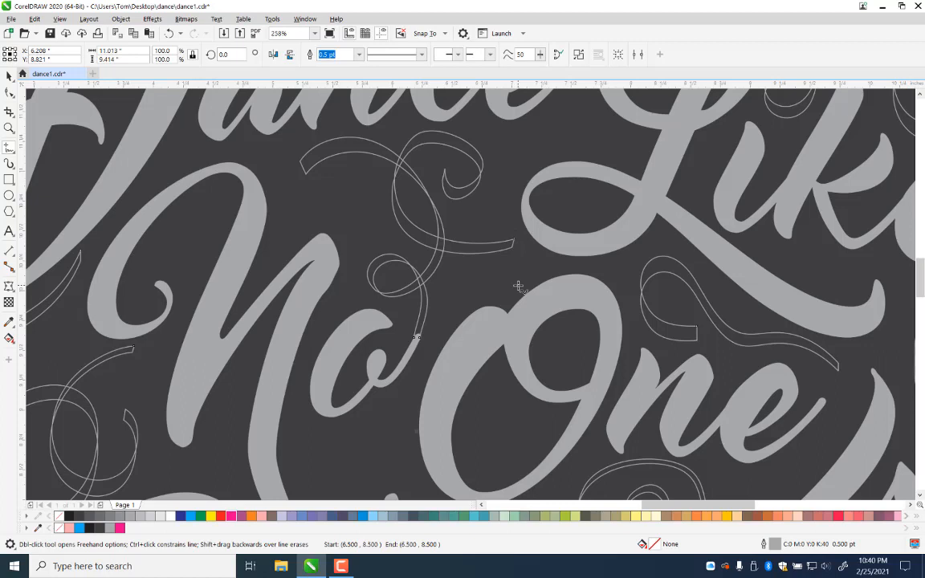
click(418, 339)
Step: Test the combined flourishes with a 40% Black fill and undo it
click(9, 128)
right_click(482, 276)
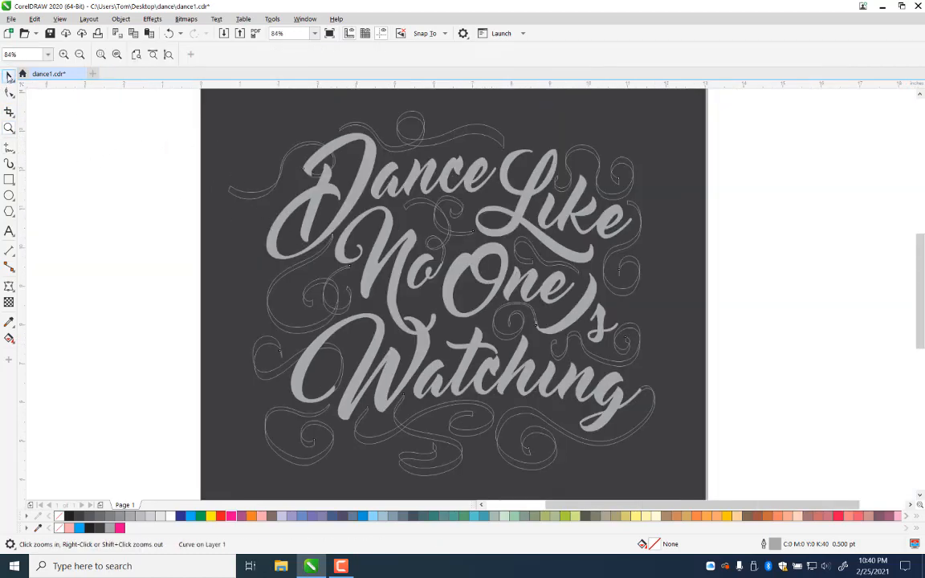
double_click(8, 75)
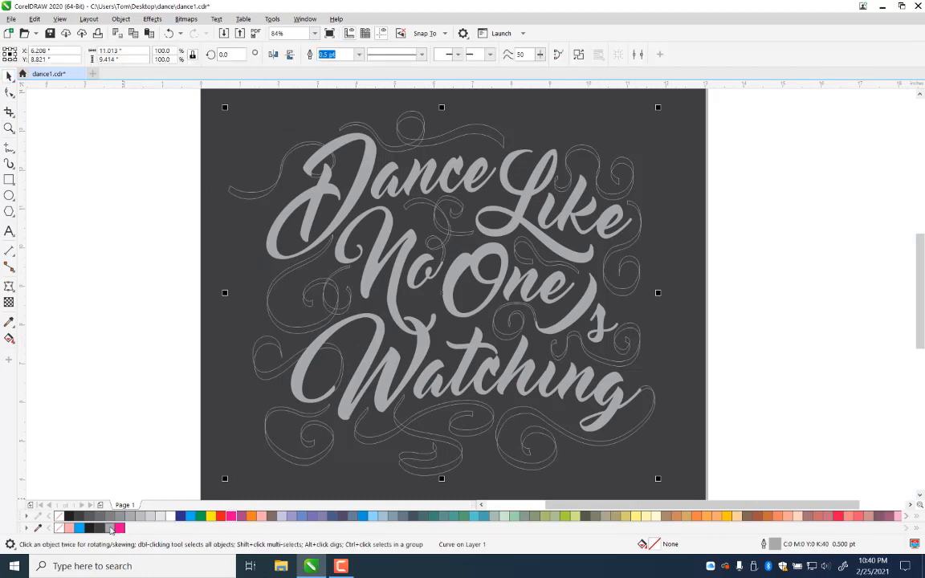
click(111, 528)
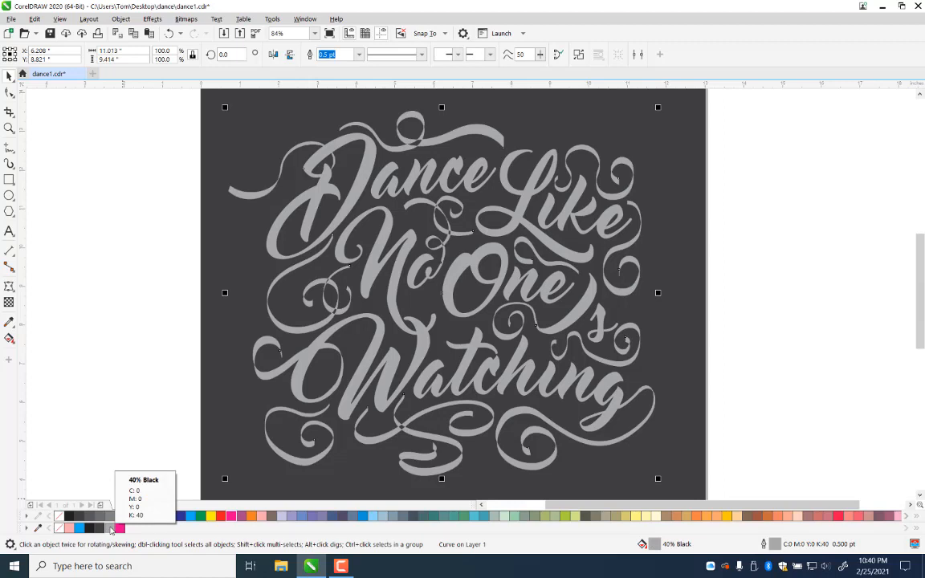
click(113, 530)
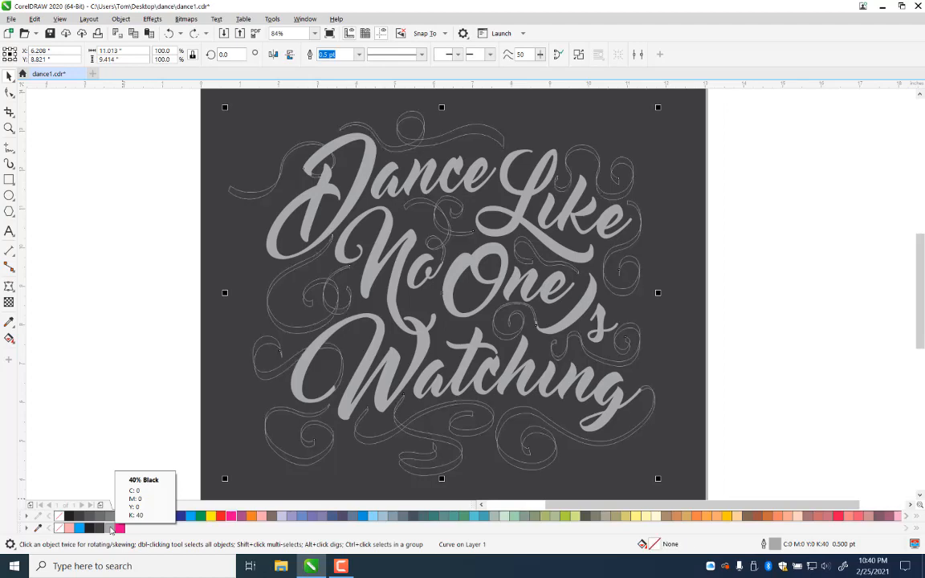
Step: Convert all segments of the combined flourishes to curves and deselect the object
click(9, 92)
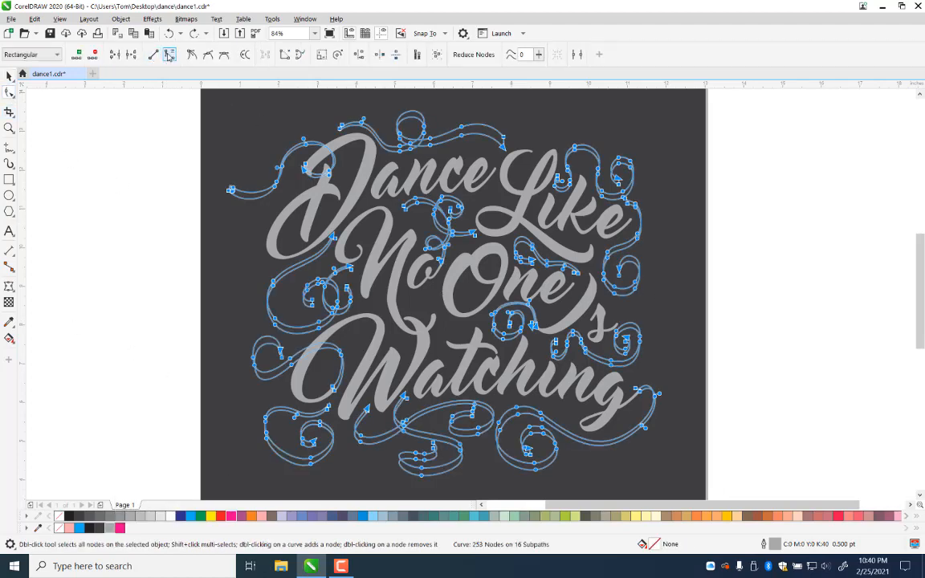
click(9, 76)
click(165, 208)
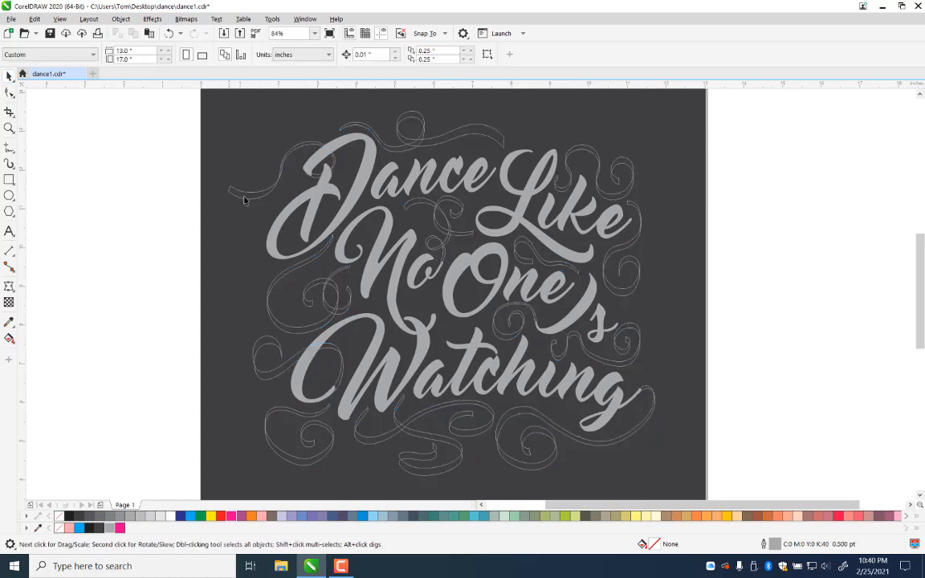
Step: Round the outer end of the flourish beside the "D" by adding nodes around its two corners and deleting the corner nodes
click(9, 127)
drag(193, 119, 325, 182)
click(9, 92)
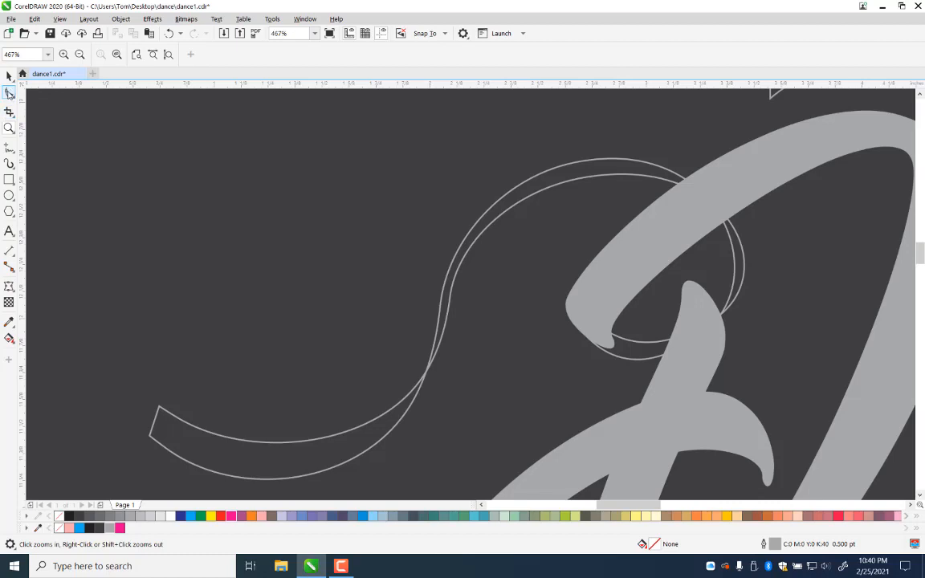
click(156, 424)
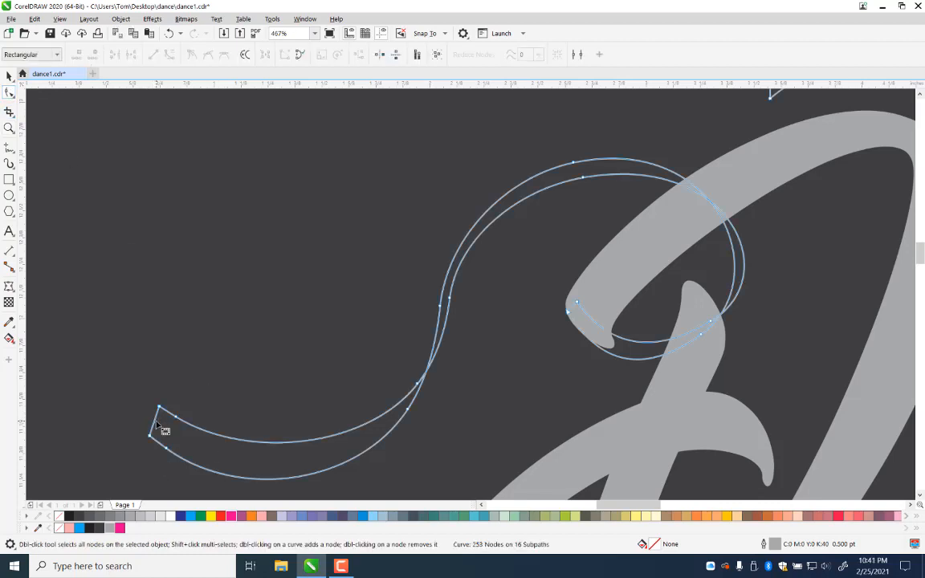
double_click(155, 419)
double_click(167, 411)
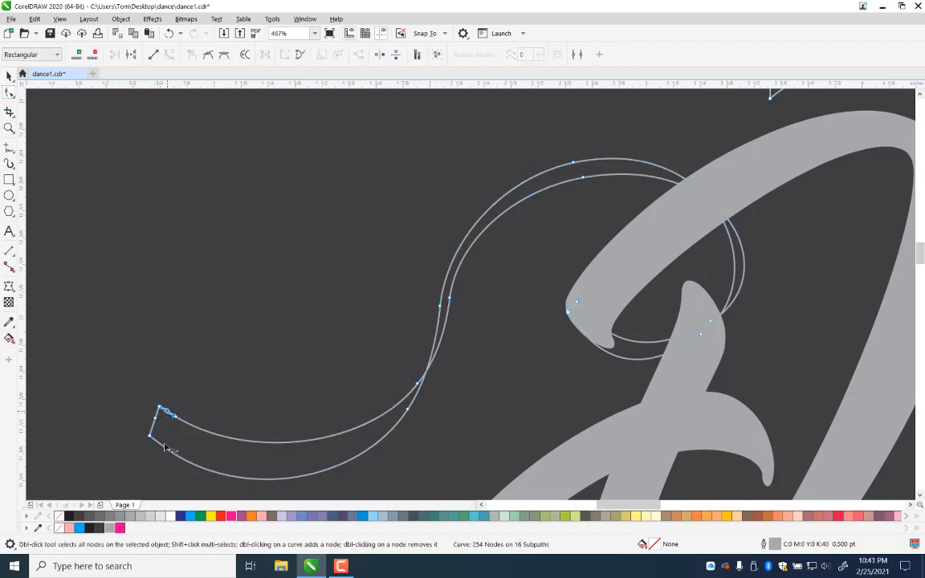
double_click(158, 439)
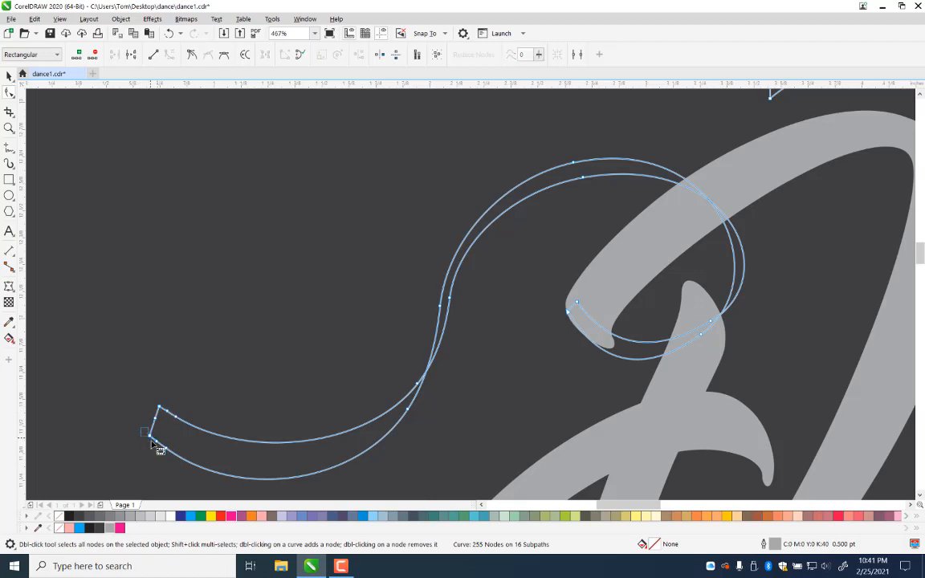
key(Delete)
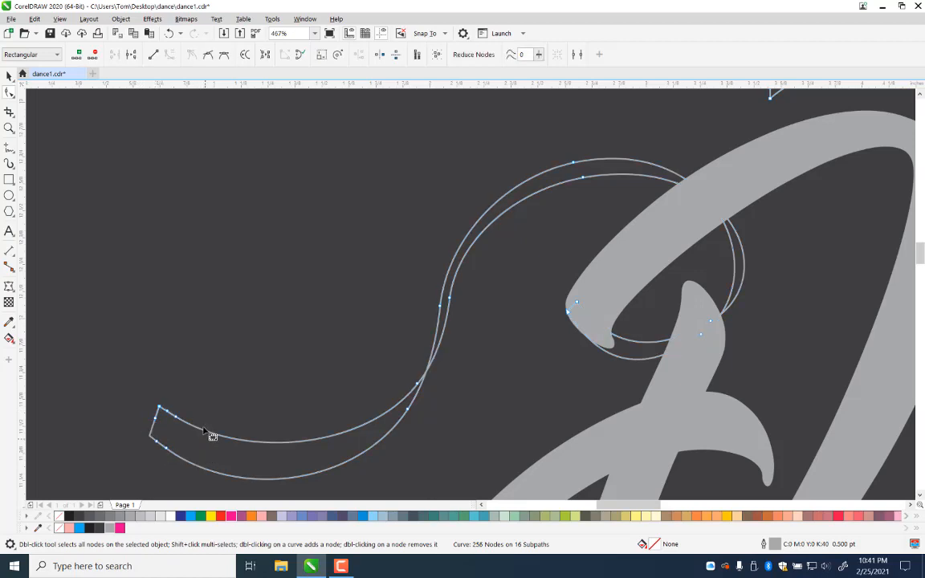
drag(153, 398, 166, 415)
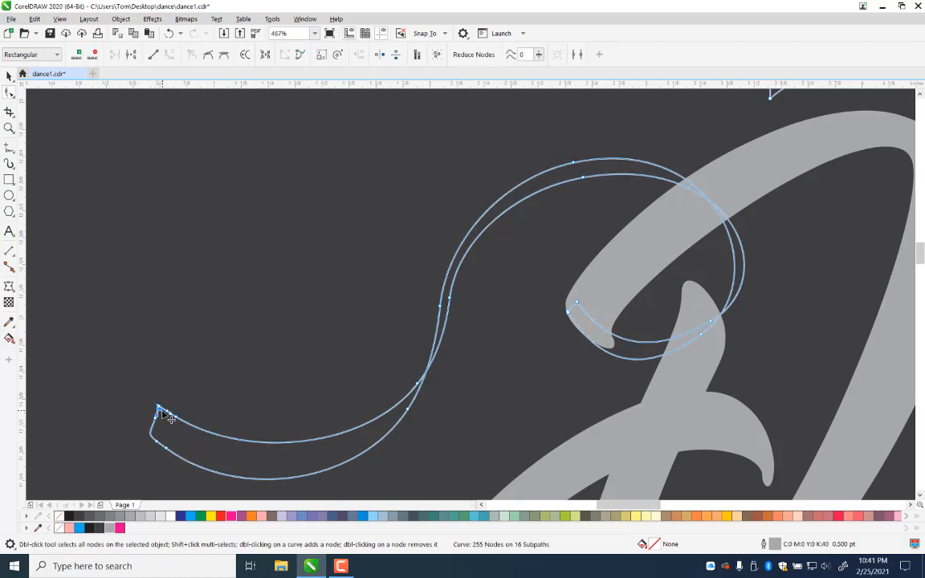
key(Delete)
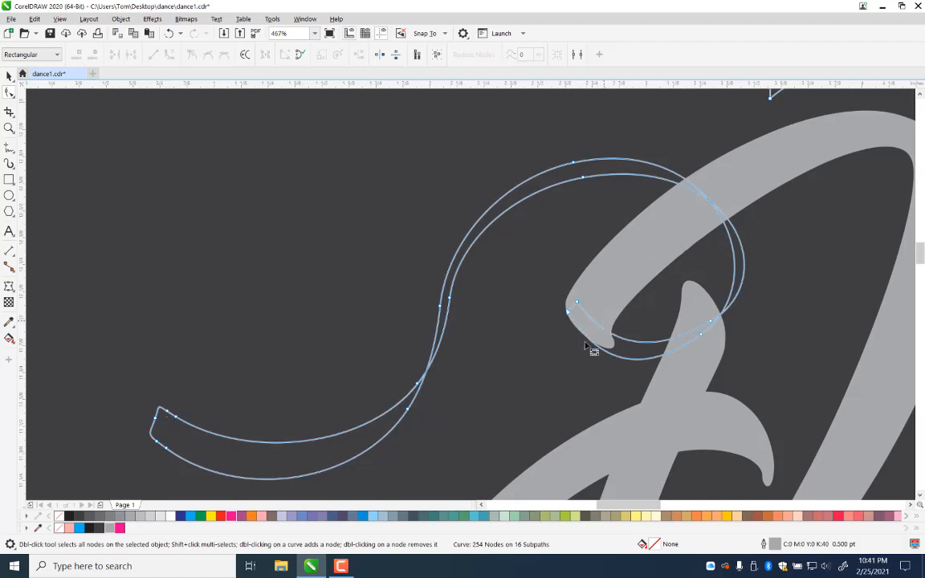
Step: Round the squared end of the flourish above the "D" by adding a node on each line and deleting the corner nodes
drag(803, 304, 363, 458)
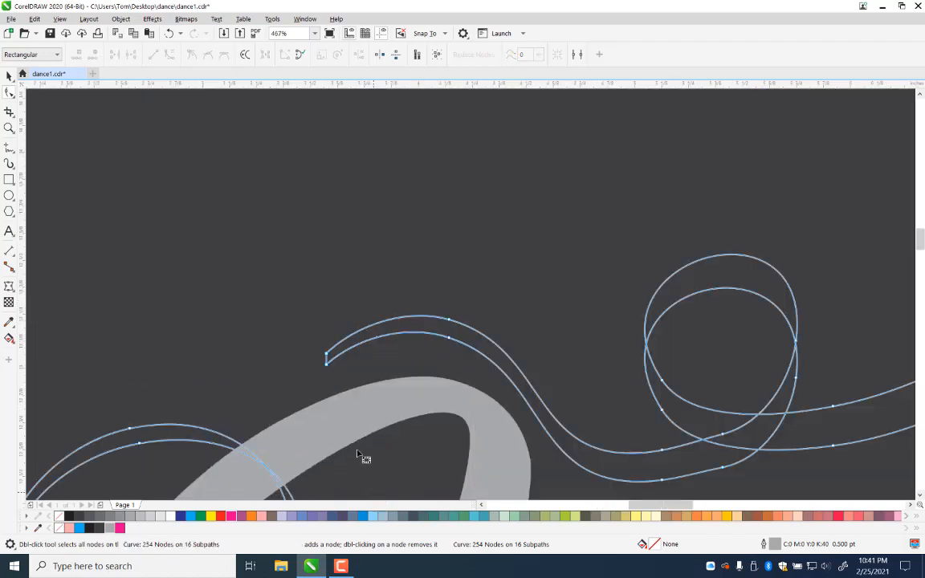
double_click(341, 347)
double_click(342, 353)
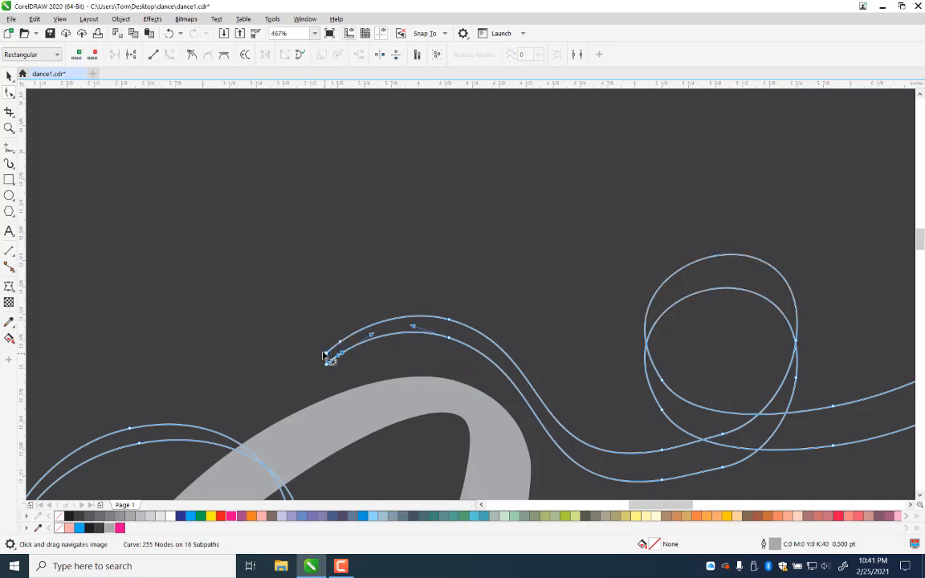
drag(311, 343, 328, 385)
key(Delete)
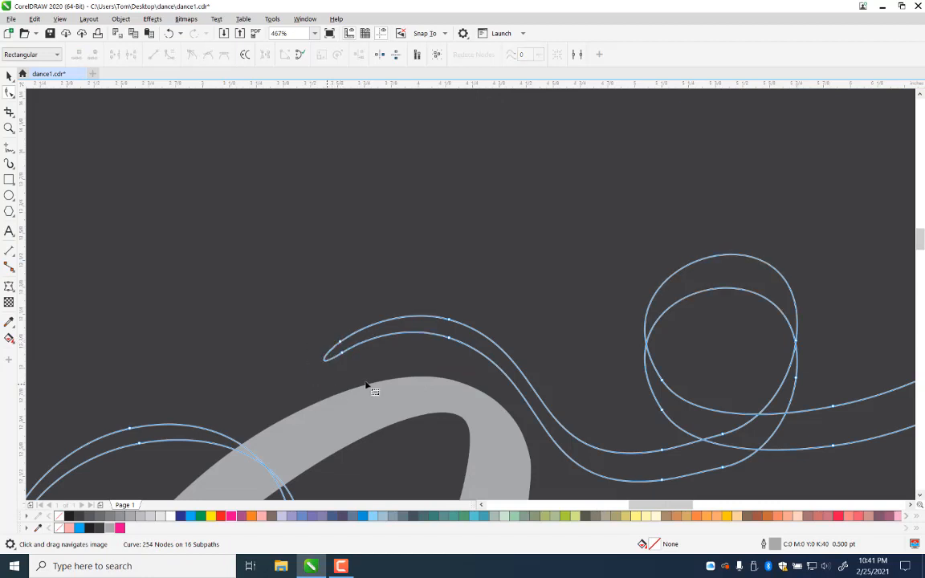
Step: Smooth the lines under the loop above "Dance" by adding outer nodes on both lines and deleting the old nodes between them
drag(536, 309, 241, 270)
drag(514, 265, 318, 312)
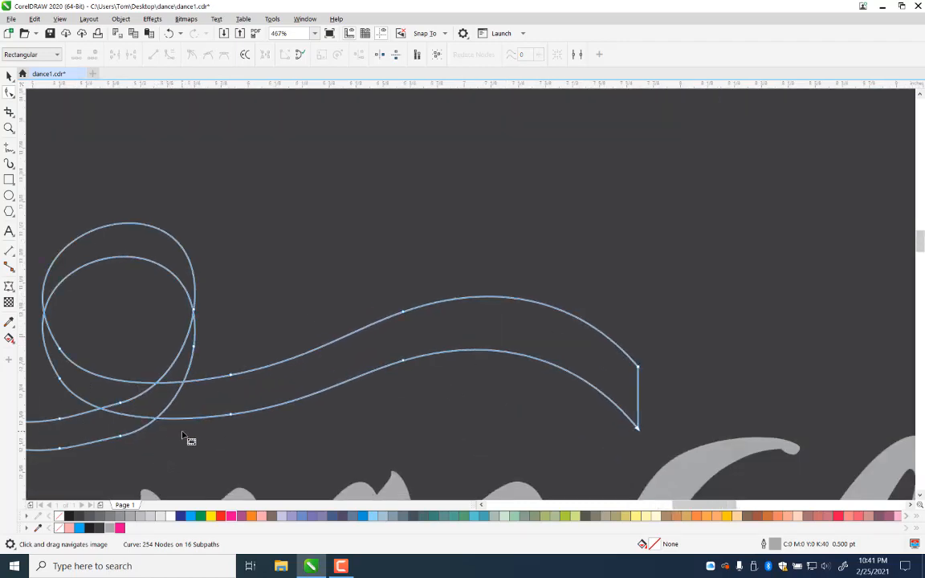
drag(184, 438, 375, 386)
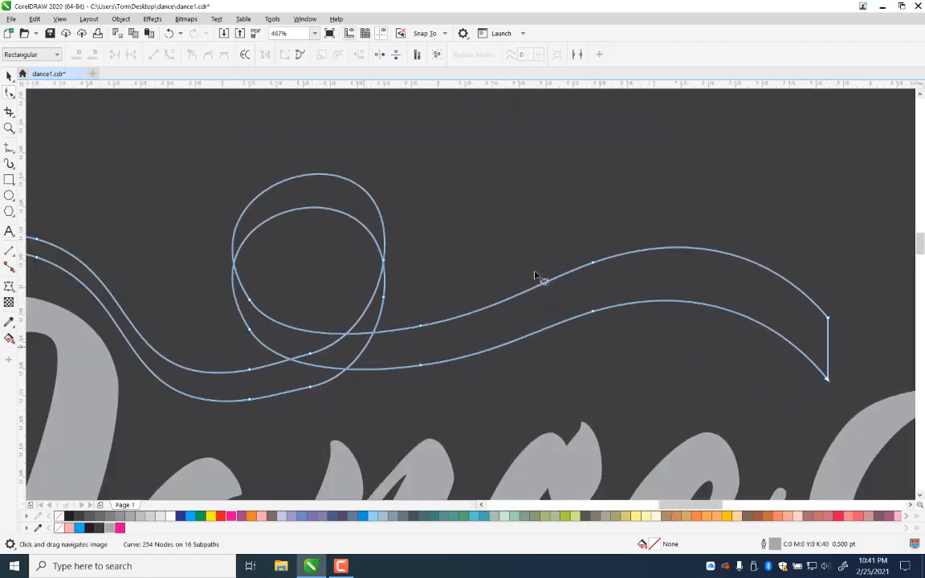
double_click(327, 349)
double_click(330, 382)
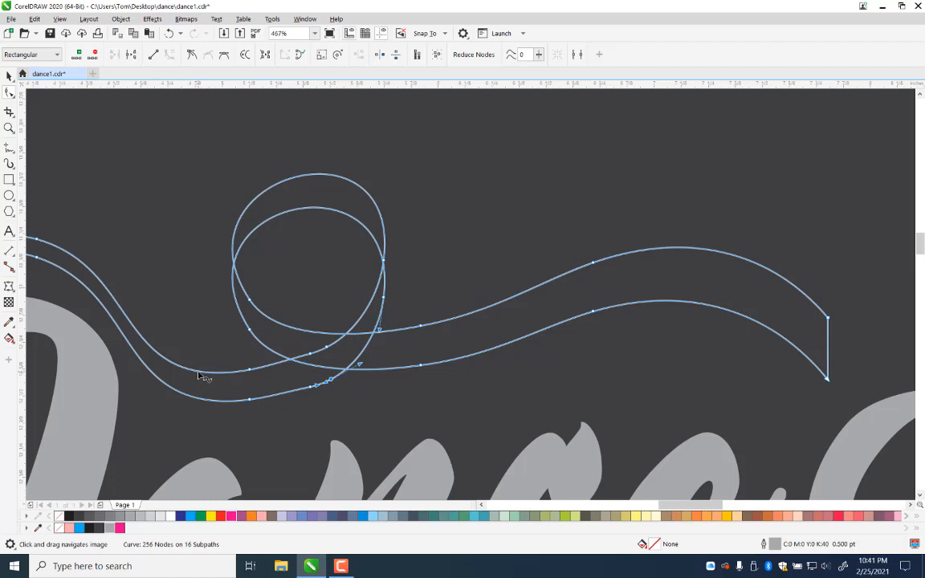
double_click(199, 400)
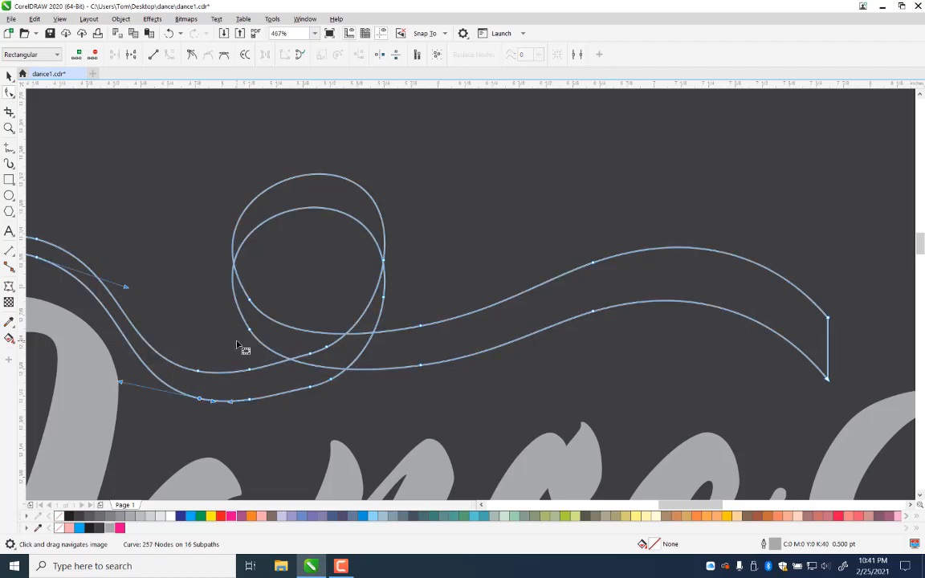
drag(228, 348, 316, 412)
key(Delete)
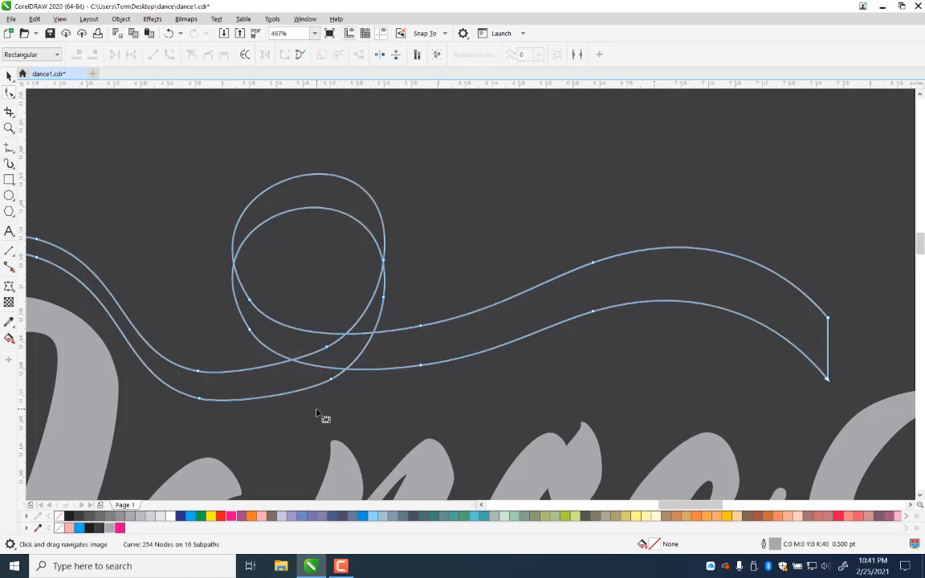
Step: Smooth the dip before the loop above "Dance" by adding node pairs on either side and deleting the two nodes in the dip
double_click(271, 367)
click(275, 399)
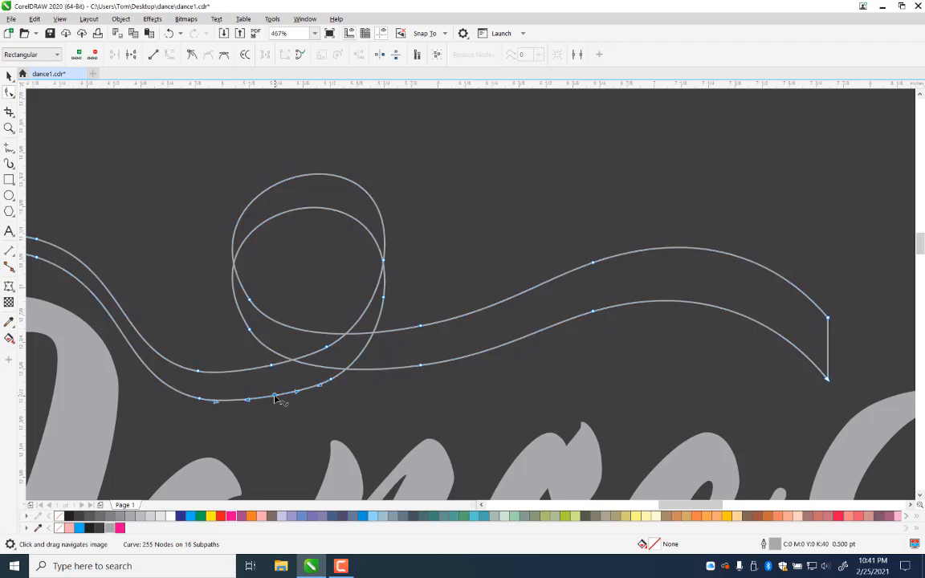
double_click(147, 346)
double_click(146, 368)
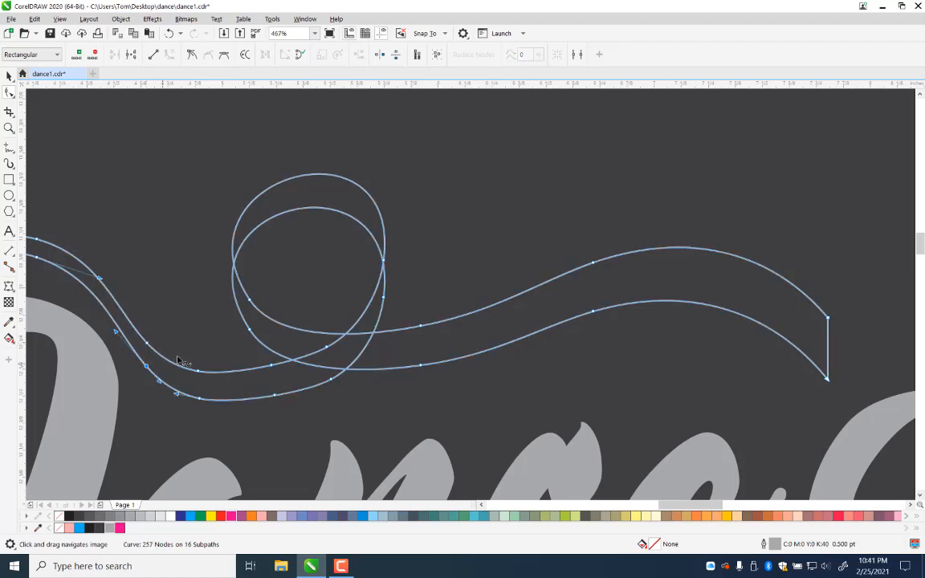
drag(166, 307, 216, 422)
key(Delete)
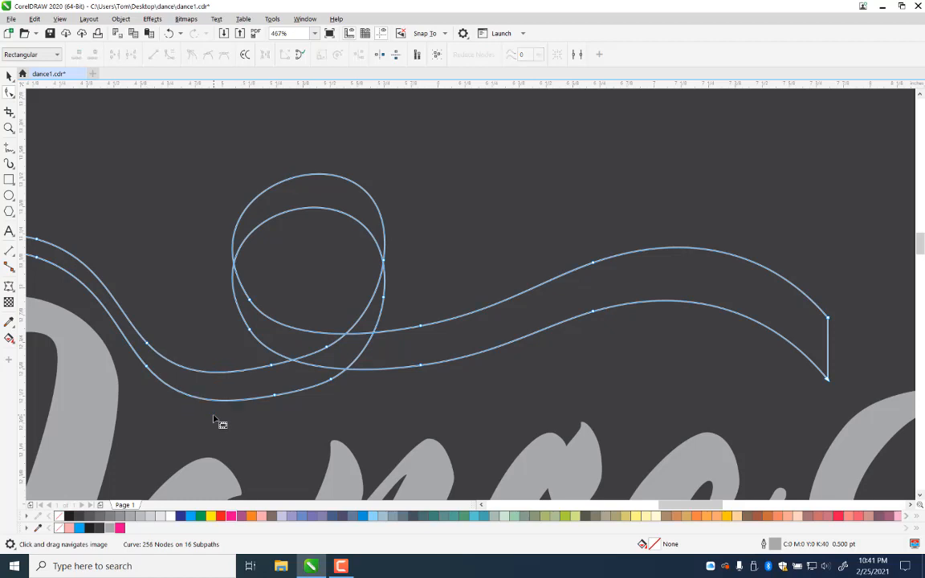
Step: Round the wide vertical end of the long flourish above "Dance" by adding nodes around its corners and deleting both corner nodes
drag(604, 364, 431, 392)
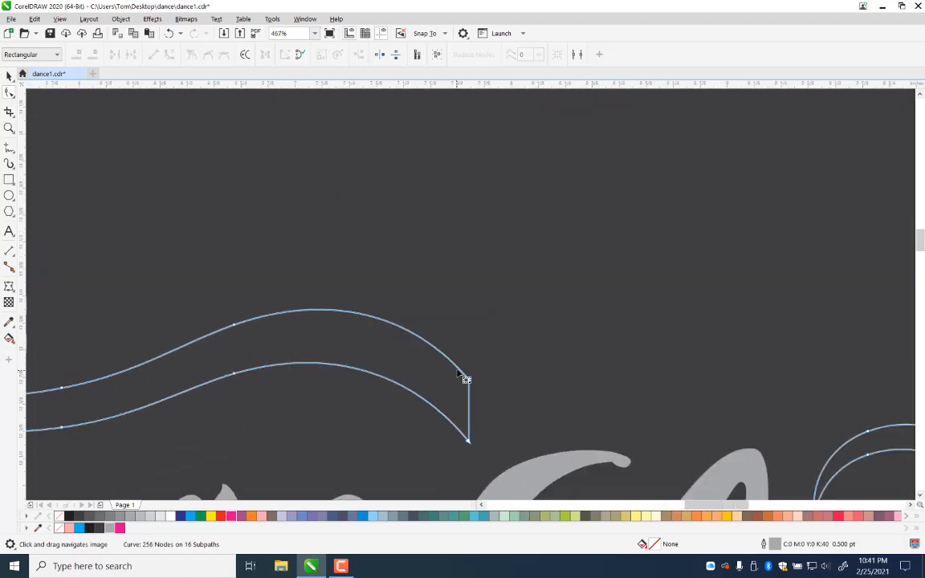
double_click(458, 368)
double_click(469, 402)
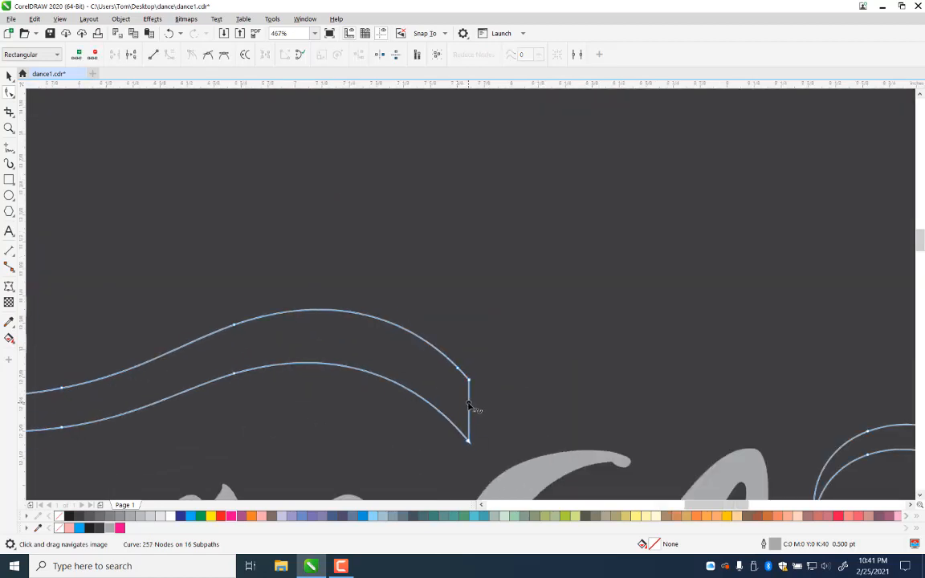
double_click(457, 430)
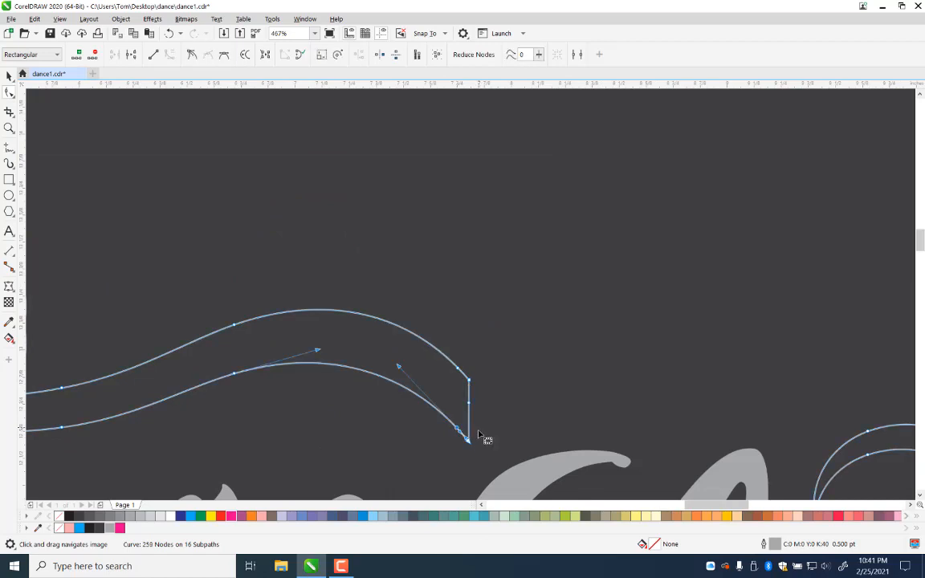
drag(479, 433, 458, 468)
key(Delete)
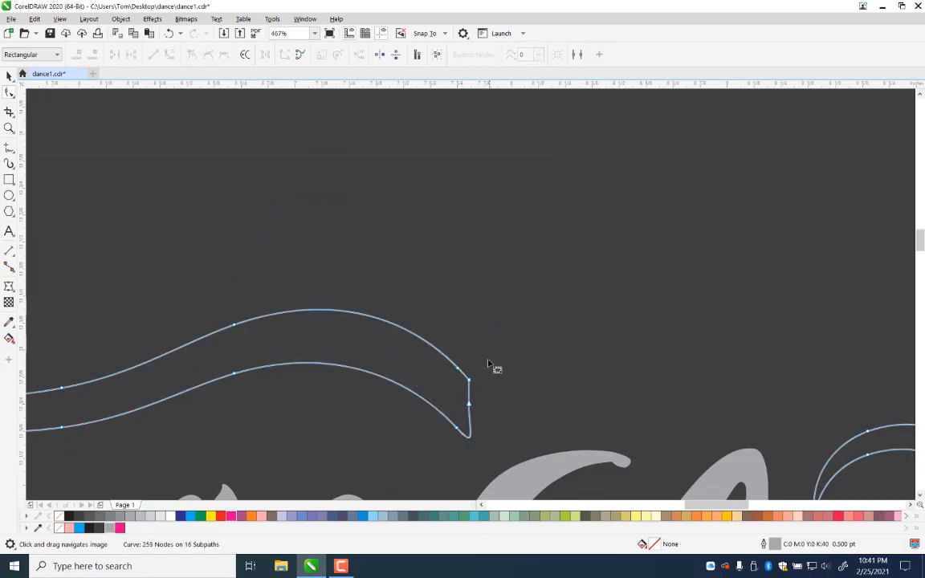
click(470, 380)
key(Delete)
Step: Round the small hooked end of the flourish beside the "L" of "Like" by adding surrounding nodes and deleting its corner nodes
drag(681, 405, 181, 227)
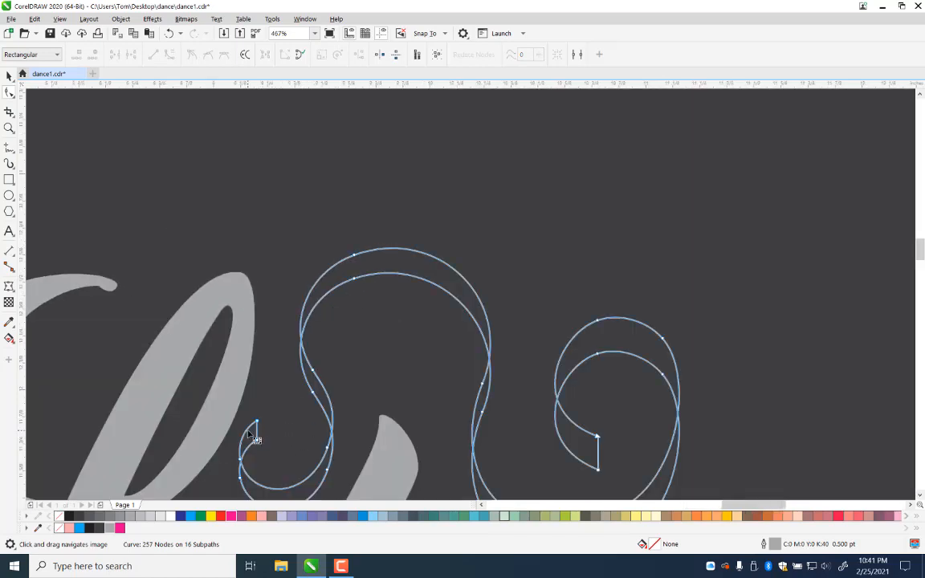
double_click(246, 431)
double_click(248, 448)
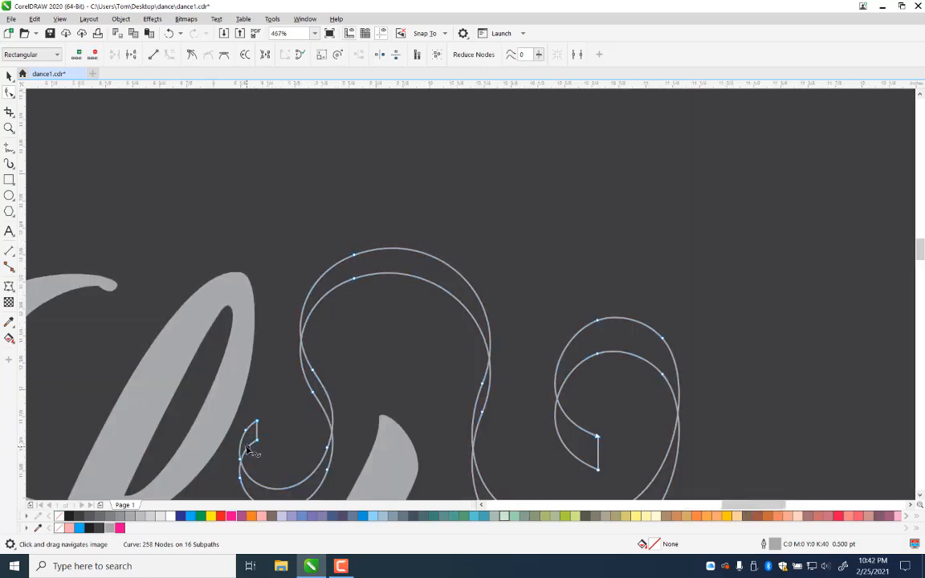
double_click(257, 433)
double_click(258, 427)
drag(274, 408, 256, 451)
key(Delete)
key(Delete)
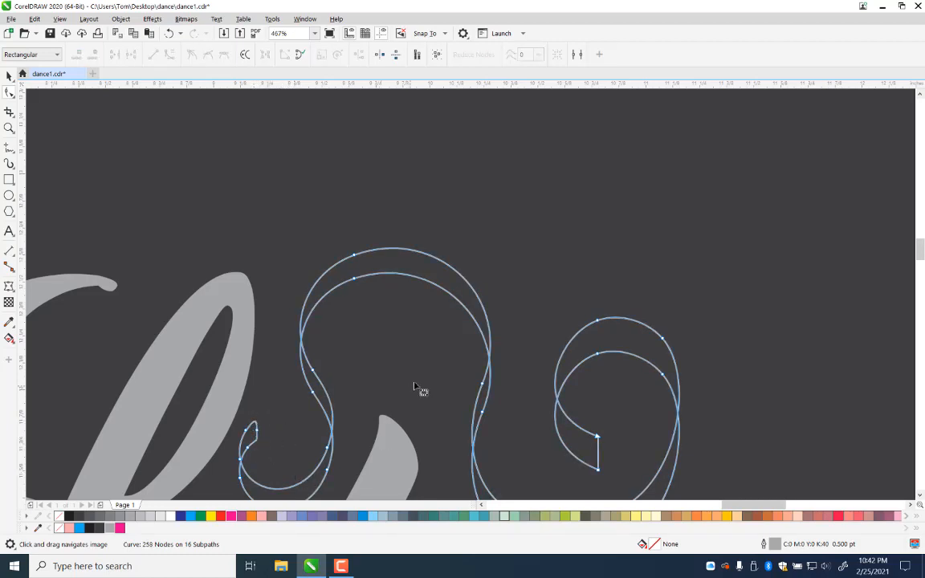
Step: Round the curled inner end of the flourish above "Like" by adding nodes around it and deleting the two corner nodes
drag(507, 366, 350, 310)
click(421, 373)
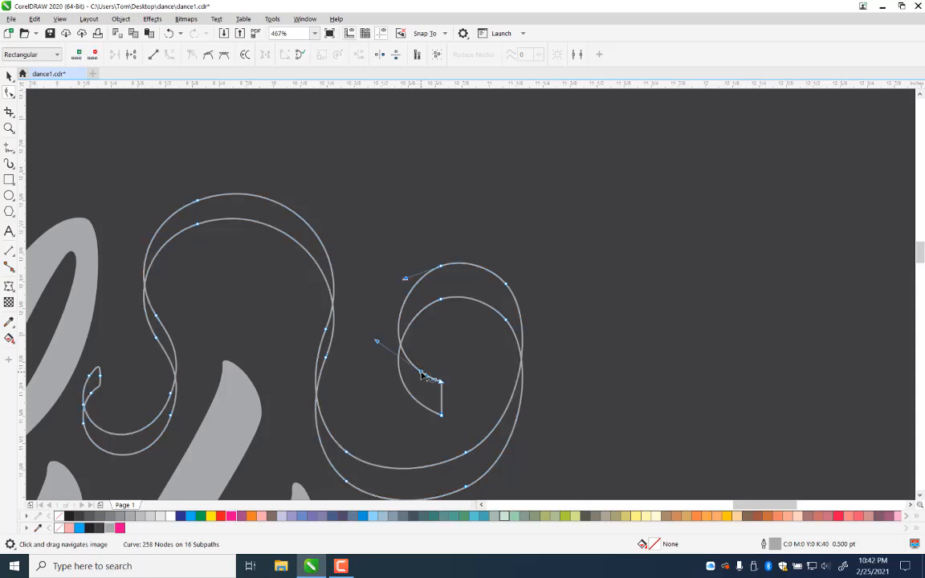
double_click(422, 406)
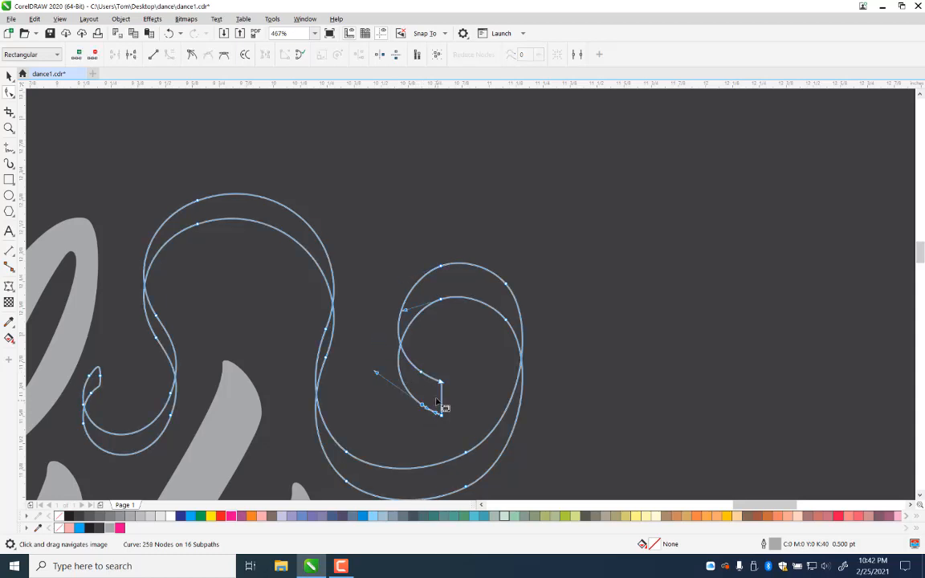
click(441, 399)
drag(459, 366, 436, 429)
key(Delete)
key(Delete)
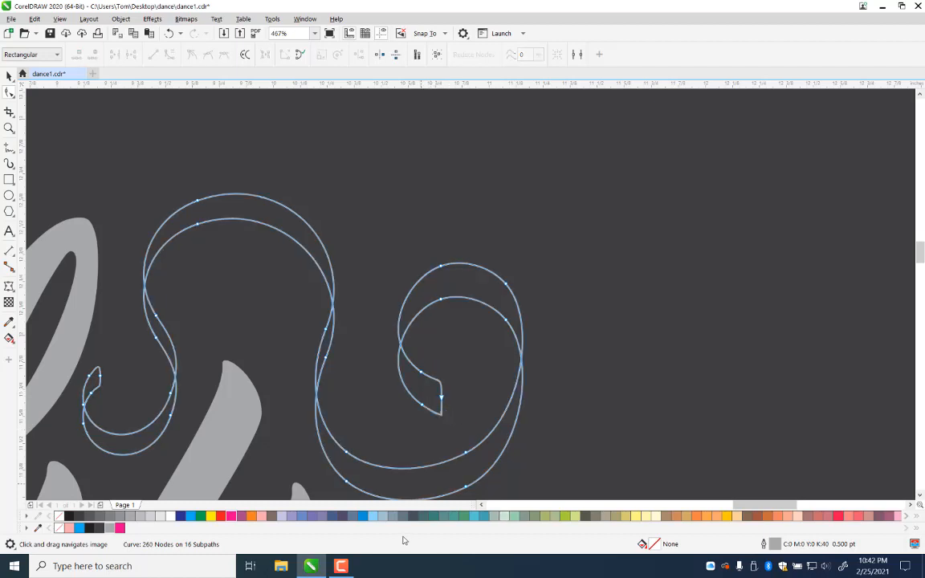
Step: Round the squared upper end of the flourish beside the "e" of "Like" with added nodes and delete its two corner nodes
scroll(327, 433, down, 5)
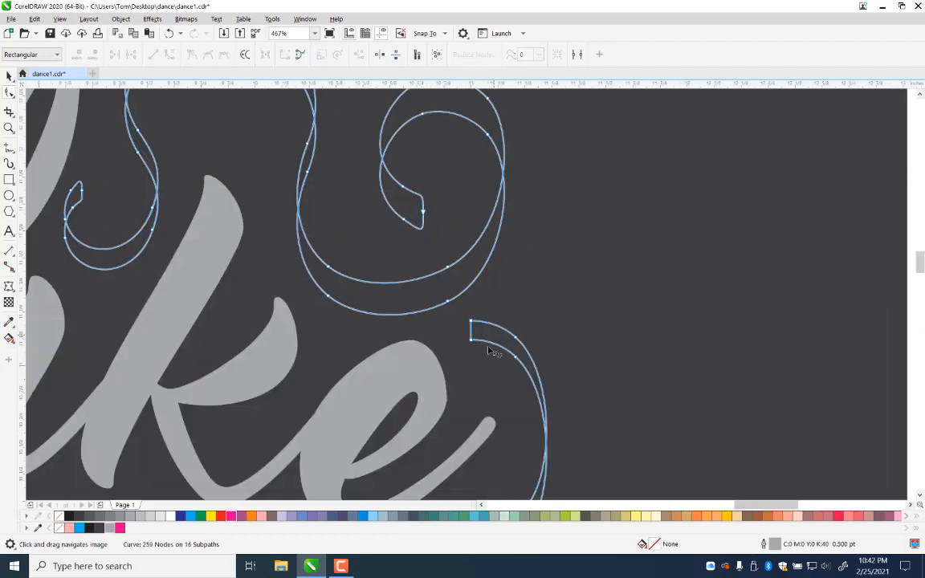
double_click(486, 322)
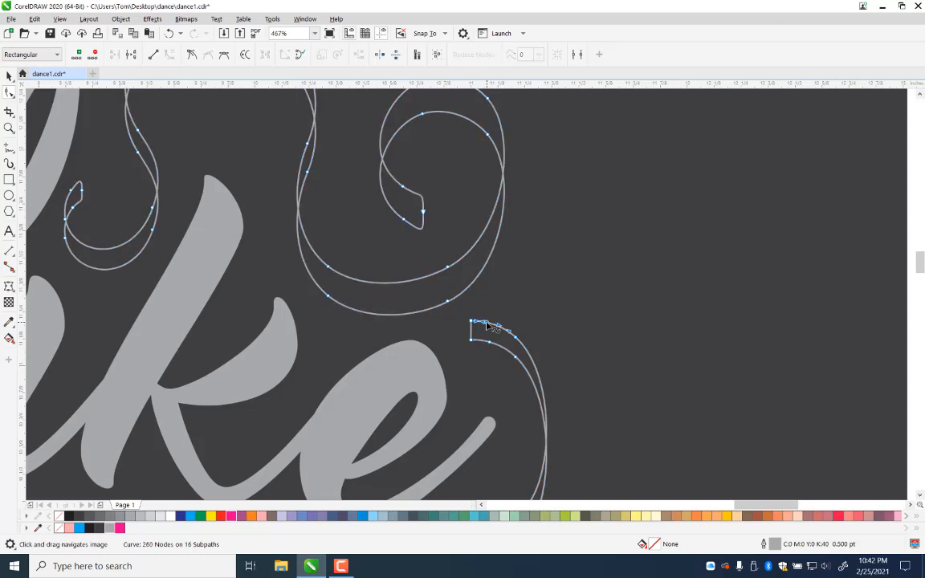
double_click(470, 332)
double_click(469, 327)
key(Delete)
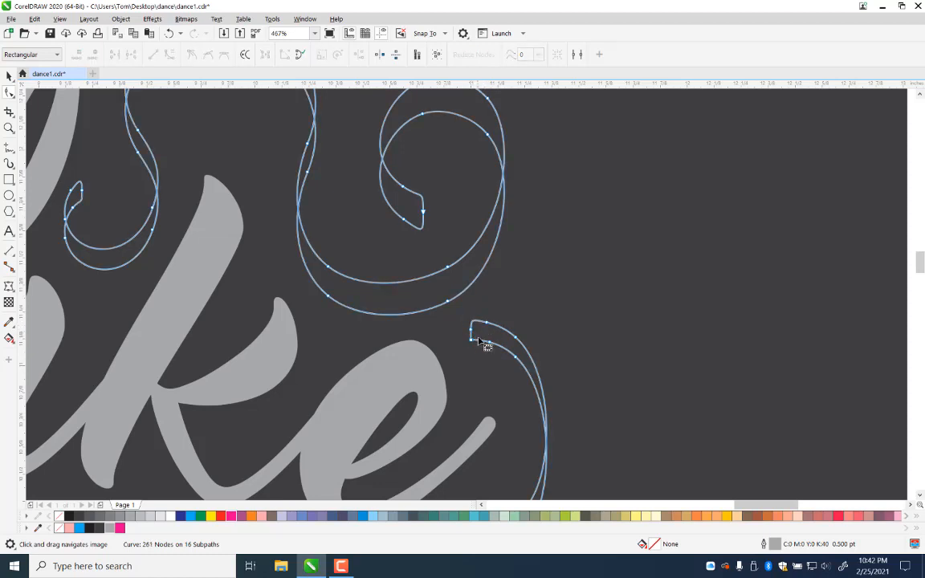
click(471, 339)
key(Delete)
Step: Reshape the inner spiral end of the flourish below "Like" by adding a node on each line and deleting the end nodes
drag(412, 405, 570, 237)
drag(589, 401, 609, 254)
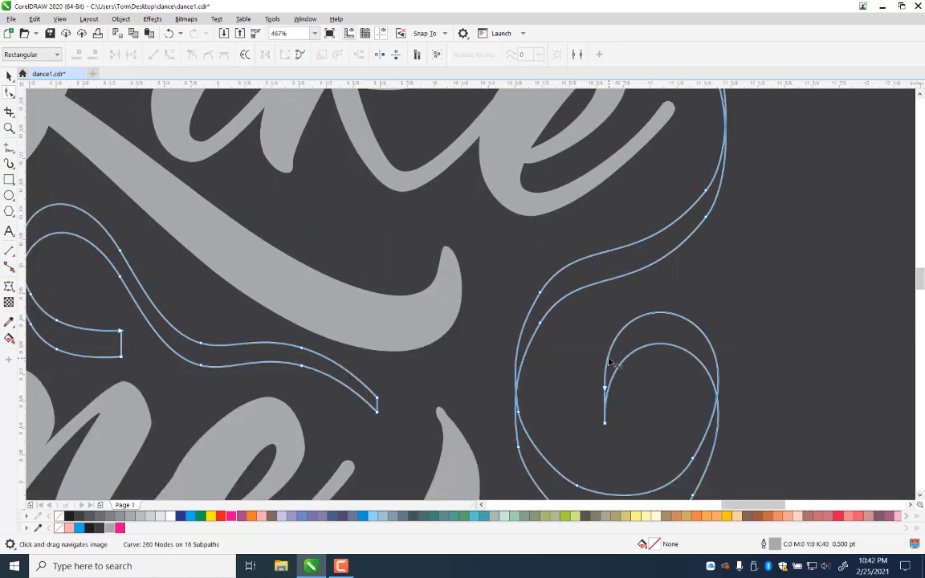
click(610, 363)
double_click(613, 375)
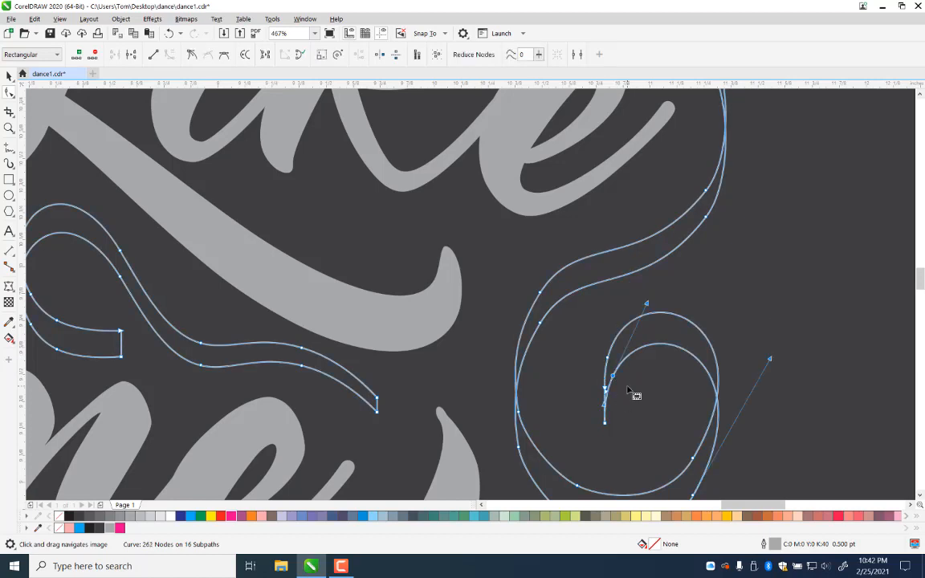
drag(629, 384, 579, 445)
key(Delete)
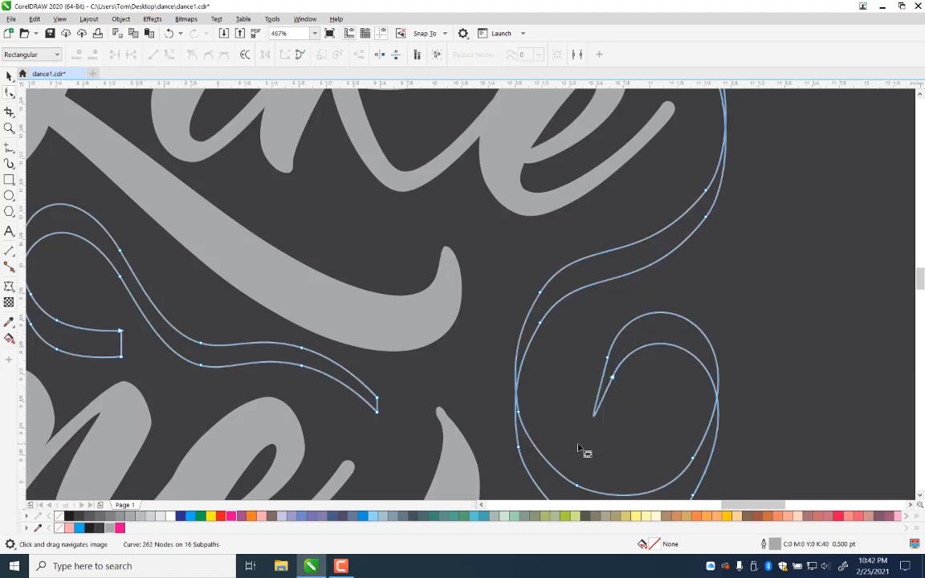
Step: Round the narrow tail of the wavy flourish above "One's" by adding a node on each line and deleting the corner nodes
drag(595, 418, 680, 235)
click(641, 468)
drag(477, 412, 624, 479)
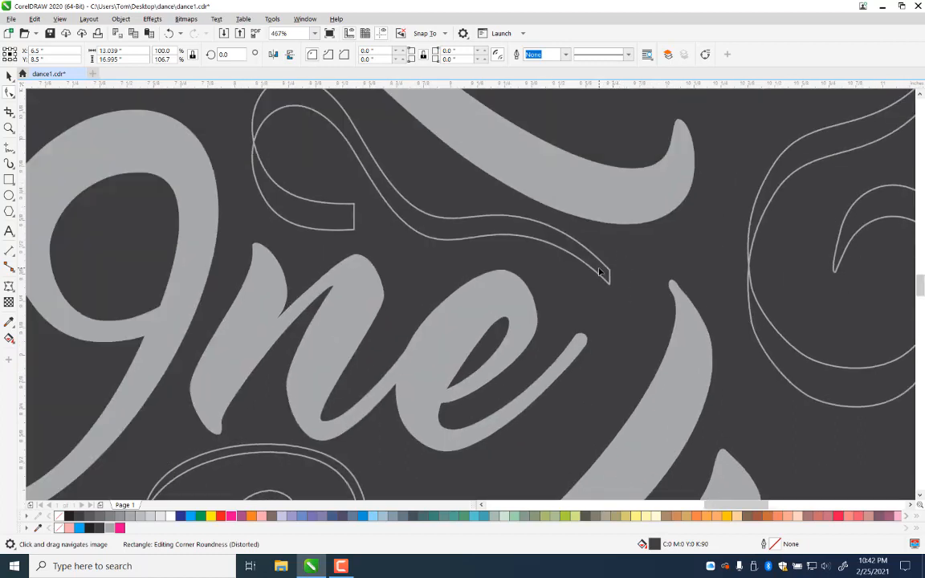
click(601, 264)
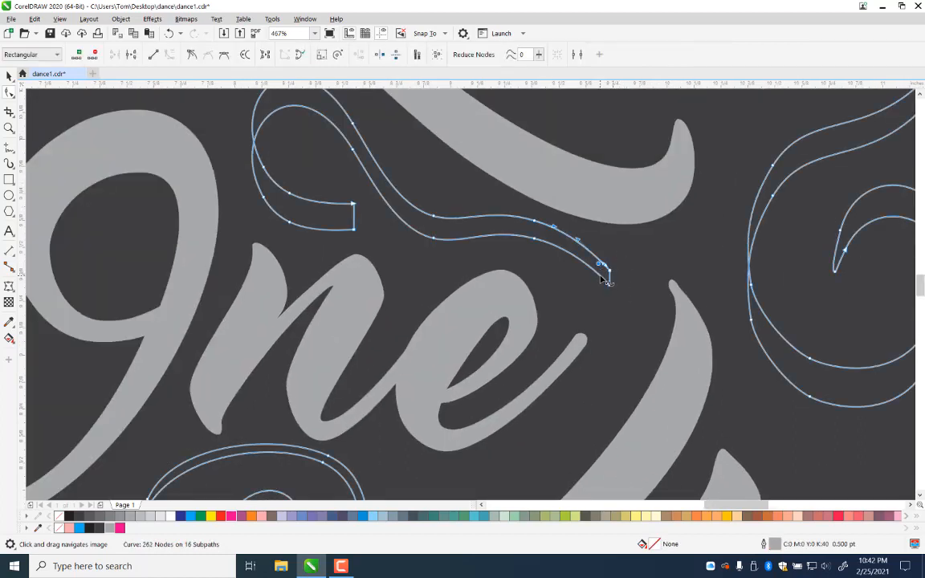
click(602, 276)
drag(630, 264, 601, 312)
key(Delete)
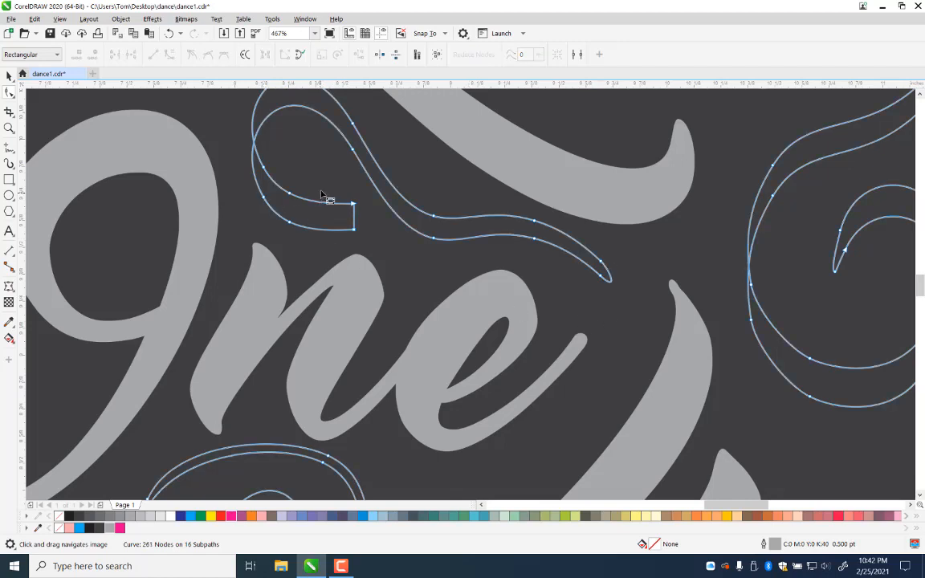
Step: Round the blunt looped end of the flourish above the "n" of "One's" by adding surrounding nodes and deleting its corner nodes
double_click(339, 204)
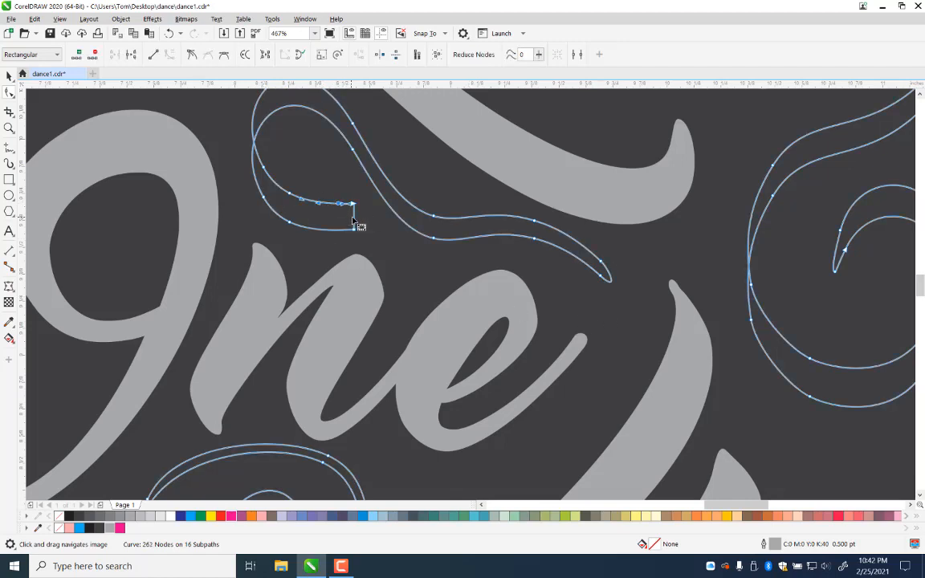
click(350, 221)
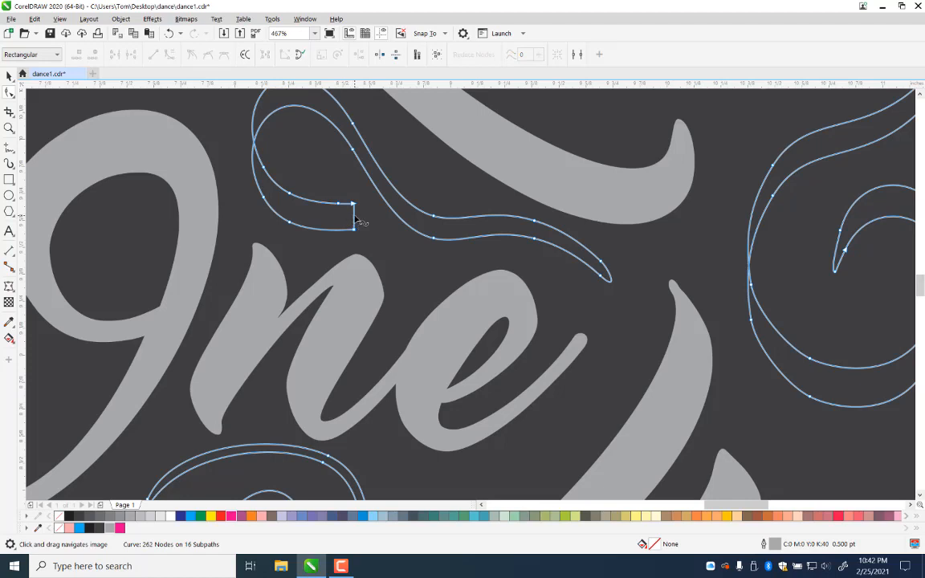
double_click(354, 216)
double_click(341, 229)
drag(361, 225, 348, 238)
key(Delete)
key(Delete)
Step: Round the inner spiral end of the flourish below "One's" by adding nodes around its corners and deleting the corner nodes
scroll(430, 338, down, 5)
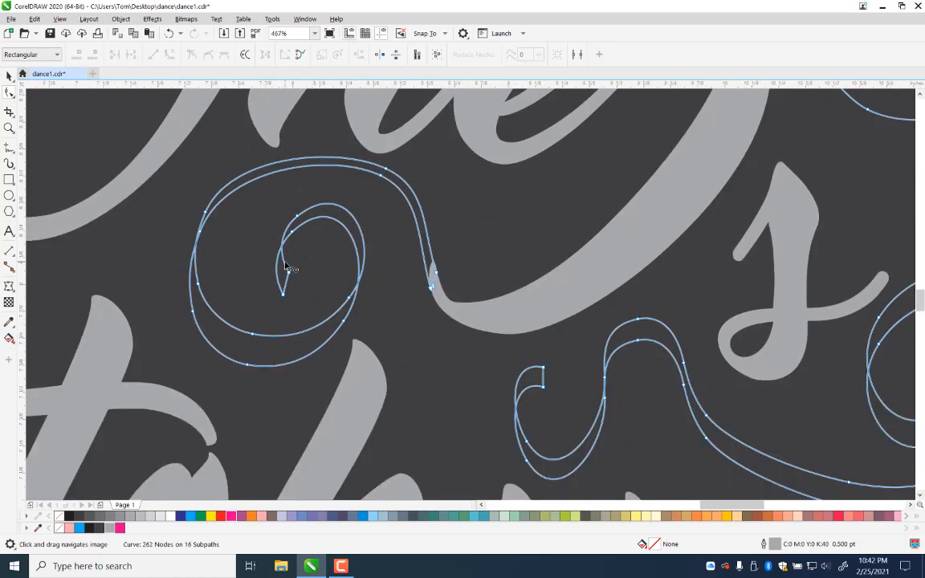
double_click(285, 265)
double_click(278, 285)
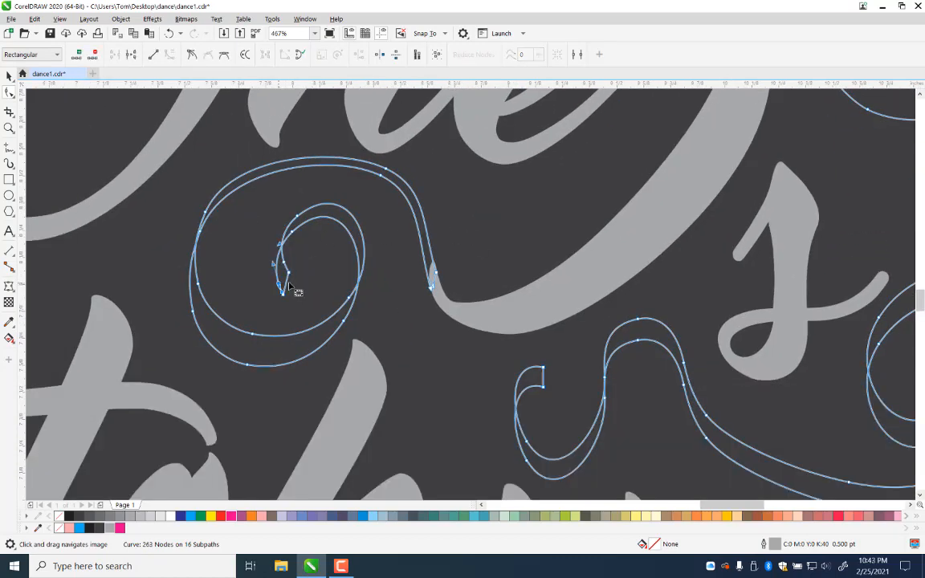
double_click(286, 283)
drag(310, 257, 288, 281)
key(Delete)
double_click(283, 295)
double_click(436, 269)
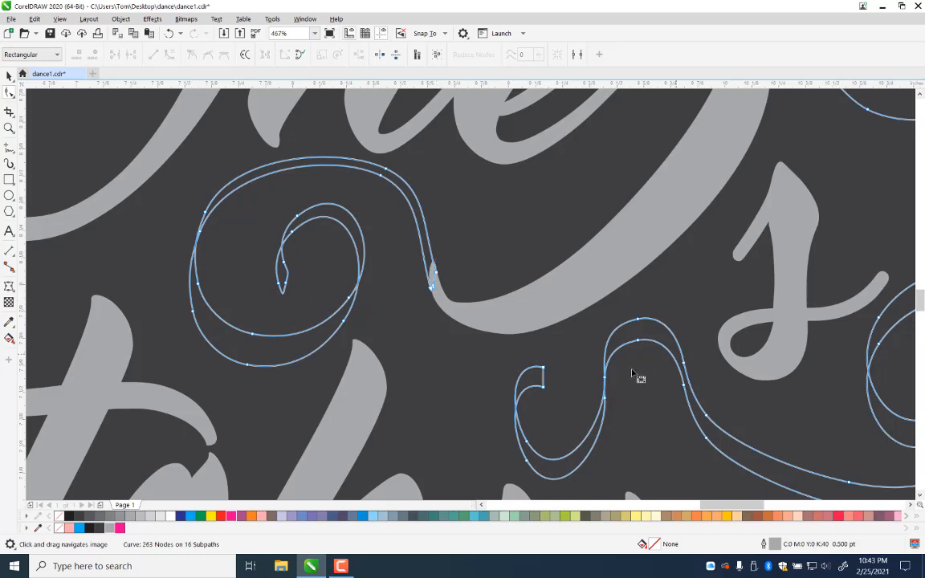
Step: Round the squared left end of the wavy flourish below the "s" of "One's" by adding surrounding nodes and deleting its corner nodes
drag(632, 347, 551, 228)
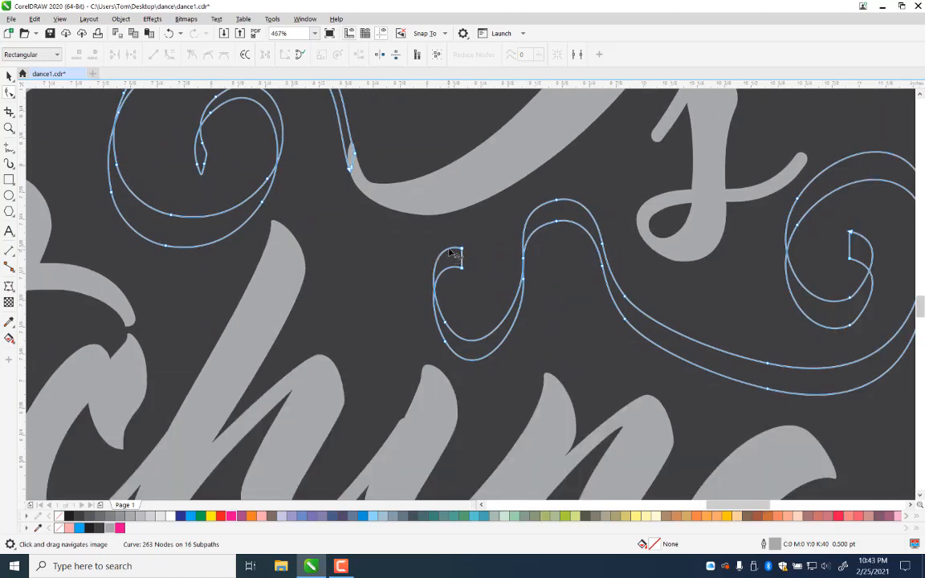
double_click(455, 249)
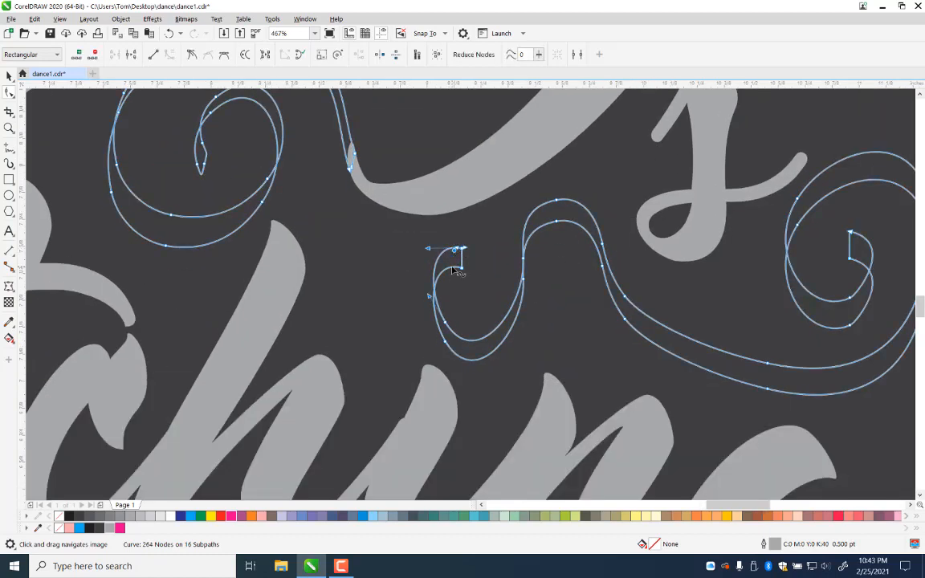
double_click(453, 267)
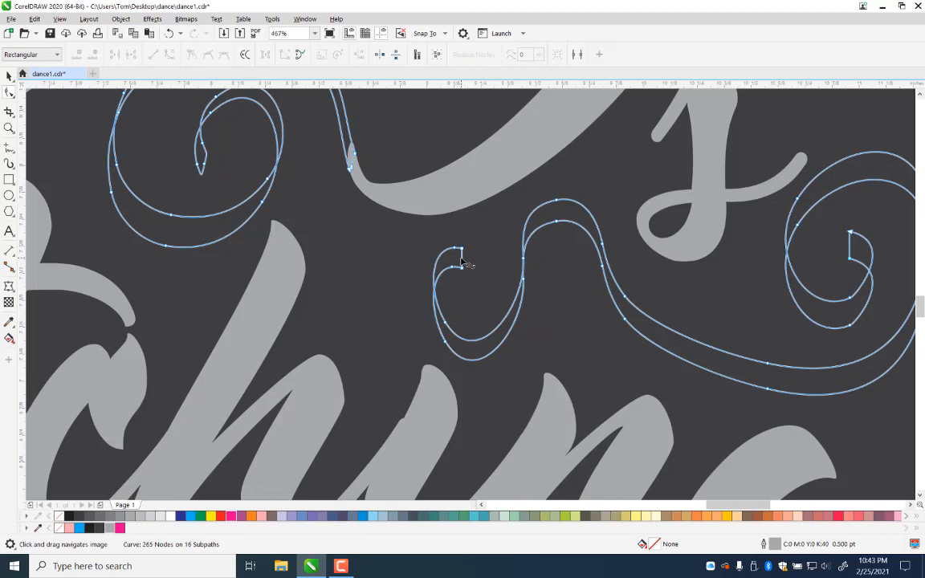
double_click(462, 255)
double_click(463, 257)
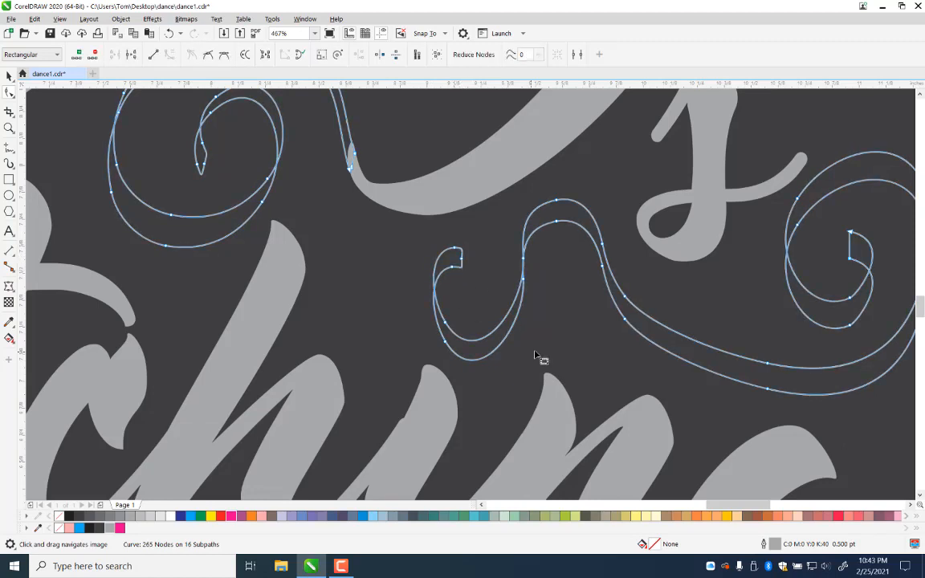
Step: Round the inner spiral end of the flourish below the "s" by adding nodes around its corners and deleting the corner nodes
drag(698, 324, 316, 329)
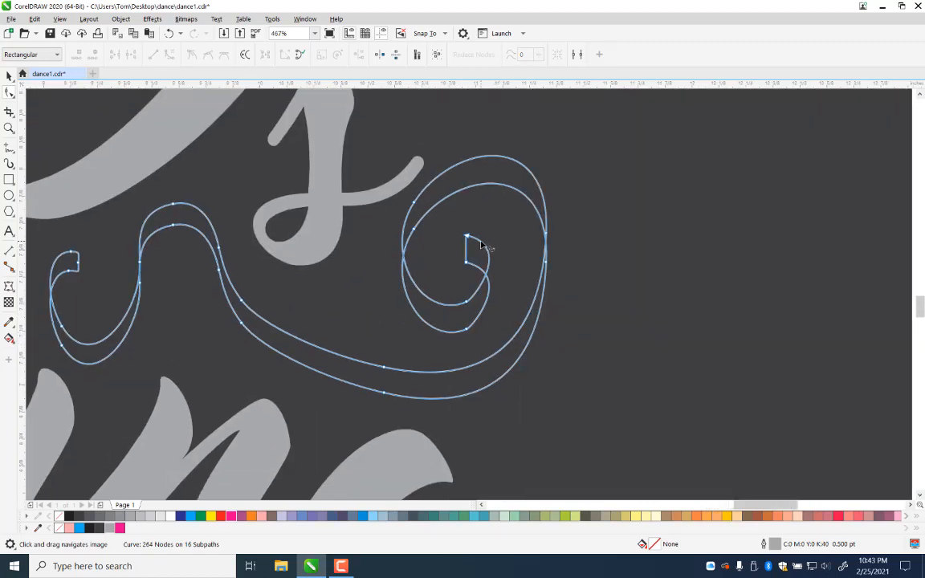
double_click(477, 266)
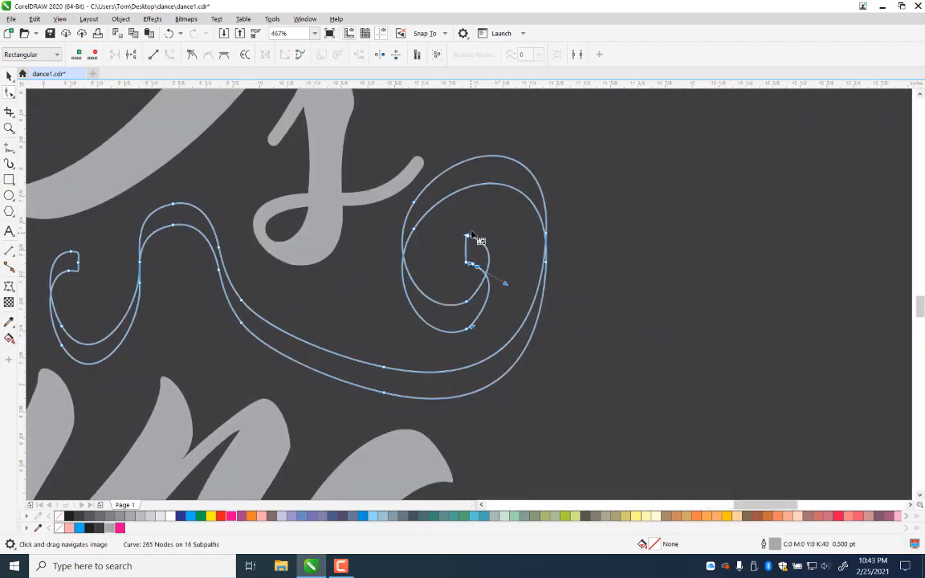
double_click(481, 241)
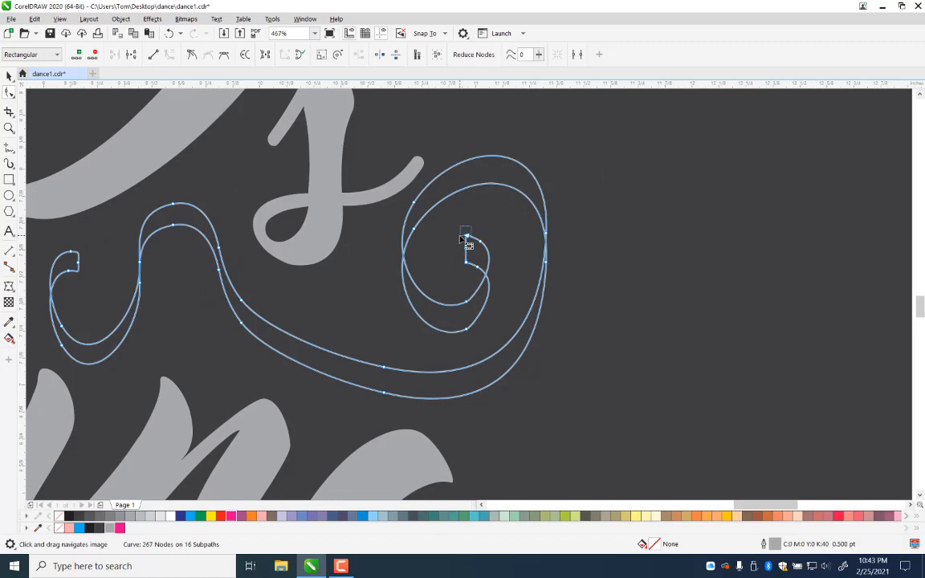
double_click(466, 238)
key(Delete)
drag(474, 258, 449, 286)
key(Delete)
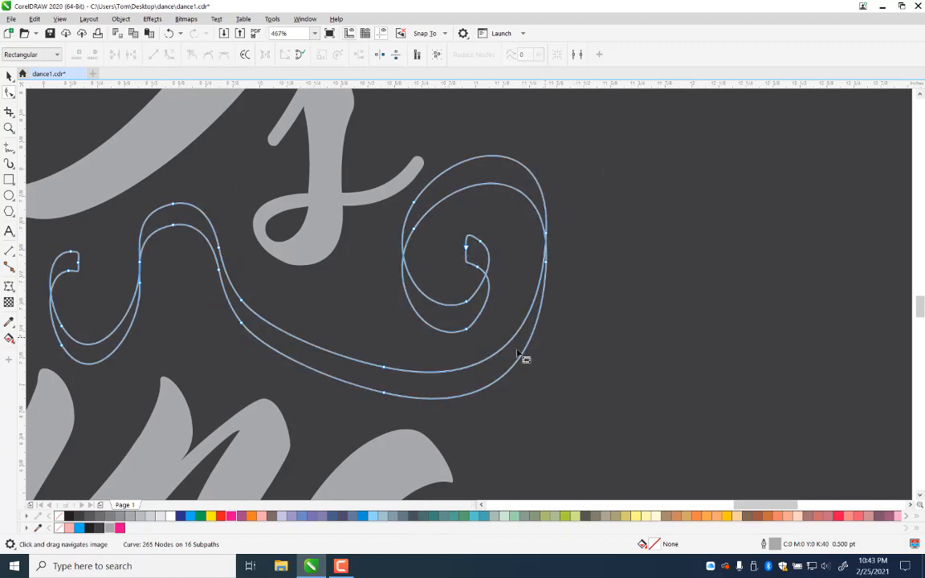
Step: Nudge the lower end node of the flourish onto the tip of the upstroke of the "g" in "Watching"
drag(293, 421, 361, 170)
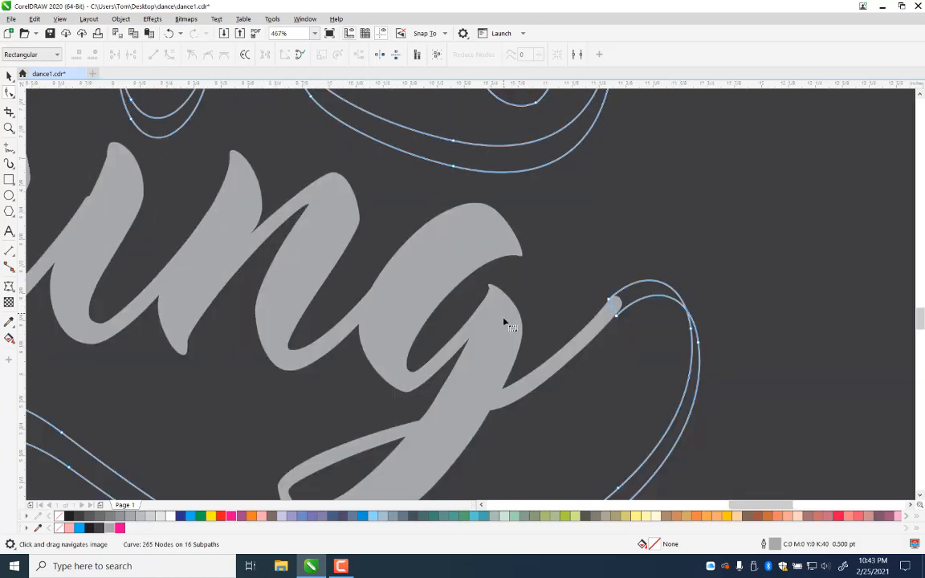
drag(585, 389, 392, 324)
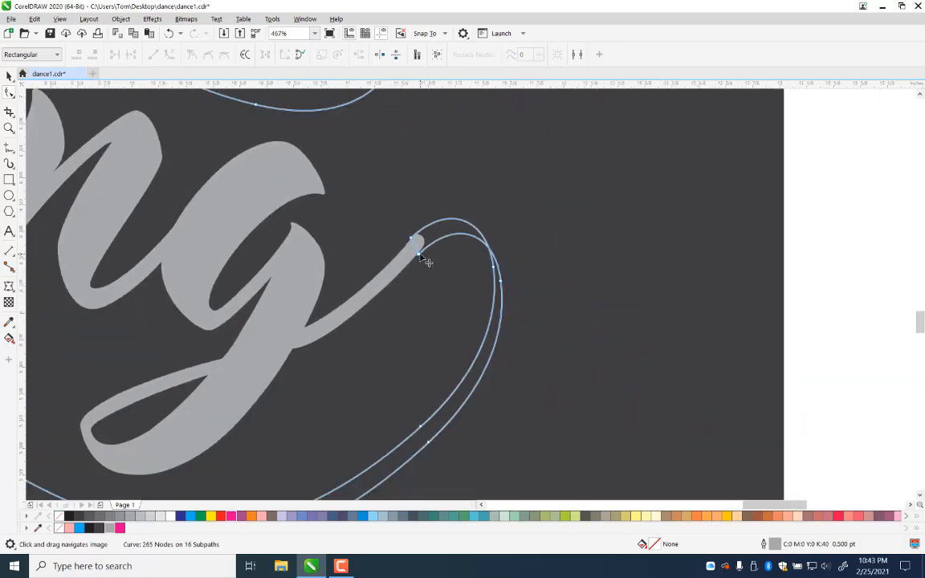
drag(418, 254, 417, 254)
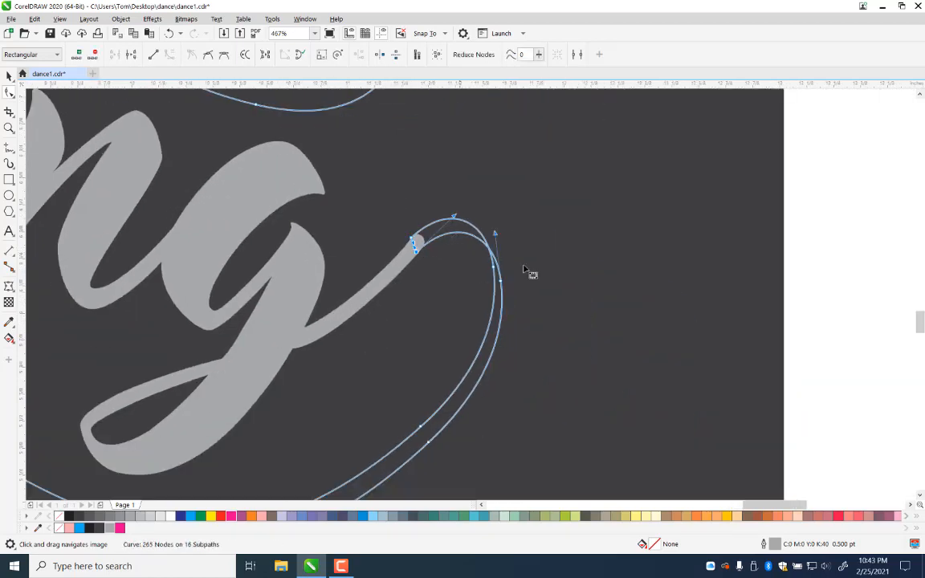
Step: Round the inner spiral end of the flourish attached to the "g" by adding nodes around its corners and deleting the corner nodes
drag(400, 381, 715, 222)
drag(363, 265, 818, 274)
drag(631, 388, 601, 297)
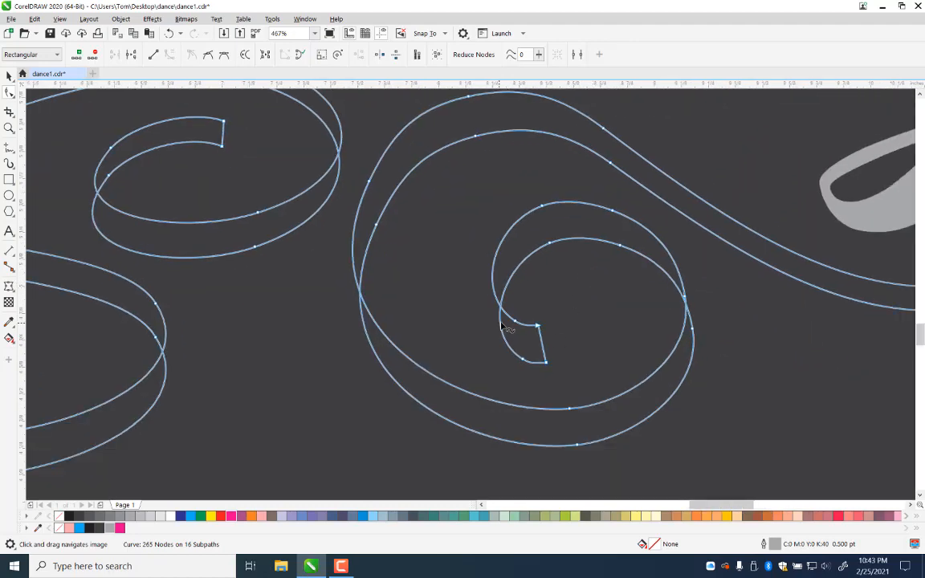
click(527, 326)
double_click(544, 350)
double_click(543, 346)
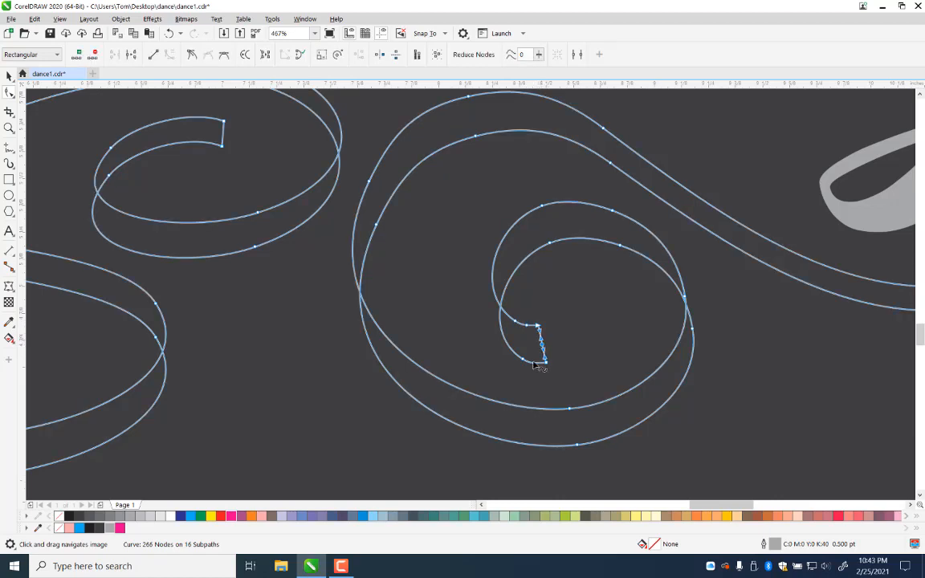
double_click(536, 362)
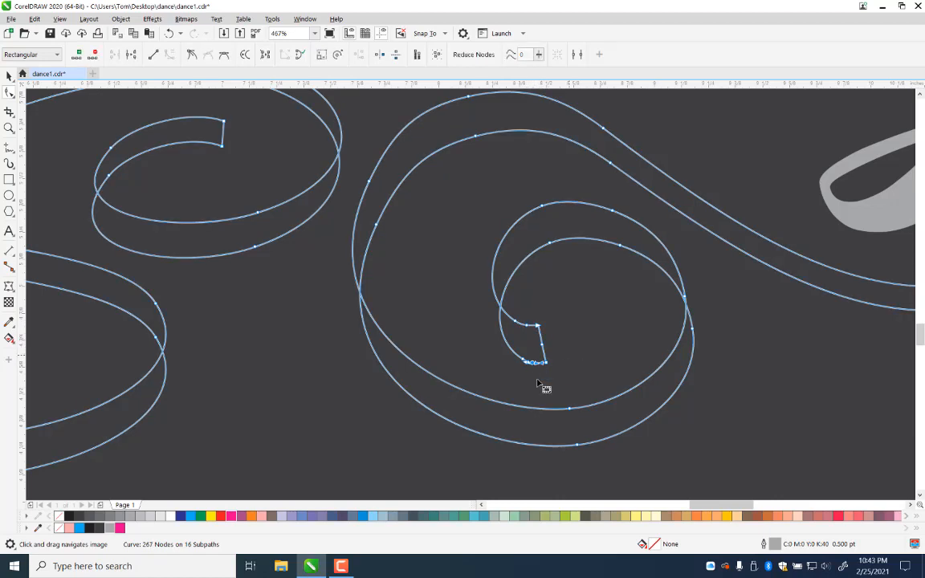
key(Delete)
drag(556, 310, 552, 348)
key(Delete)
Step: Round the squared inner end of the oval loop flourish below "Watching" by adding surrounding nodes and deleting its corner nodes
drag(246, 388, 670, 411)
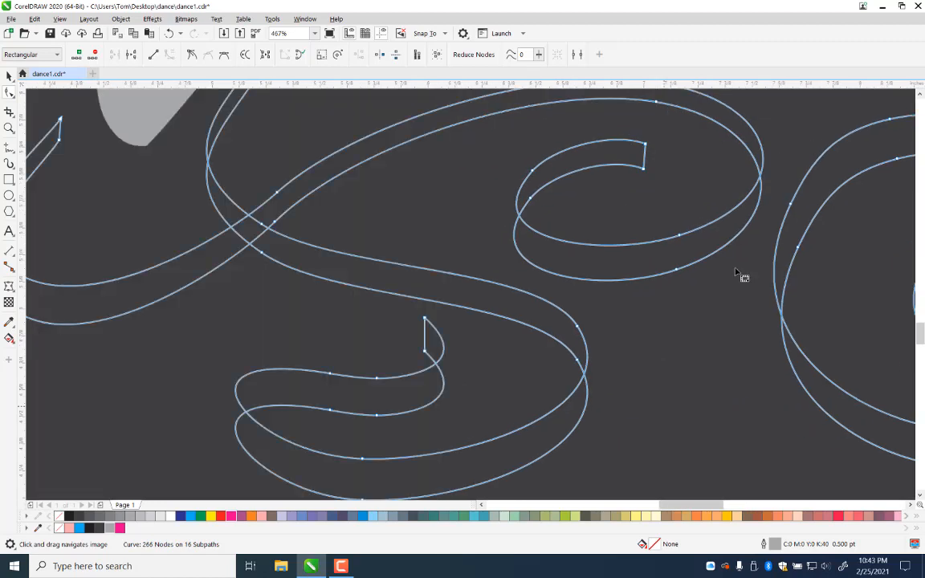
click(623, 140)
double_click(620, 165)
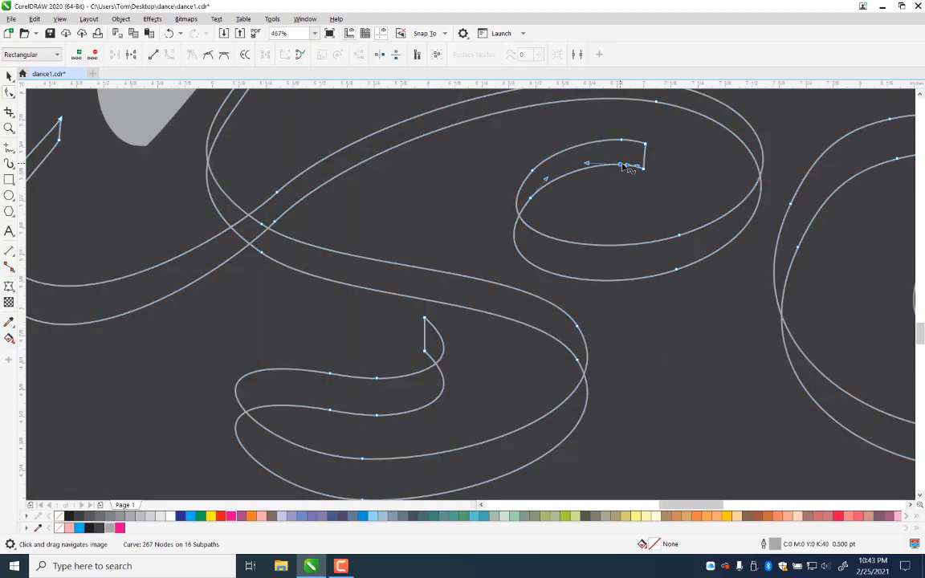
double_click(643, 149)
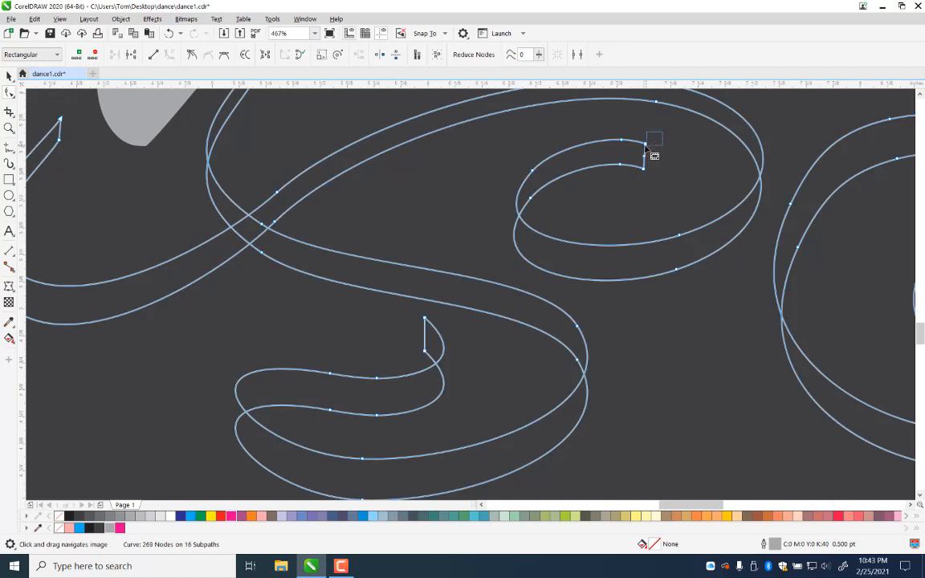
key(Delete)
drag(656, 161, 634, 191)
key(Delete)
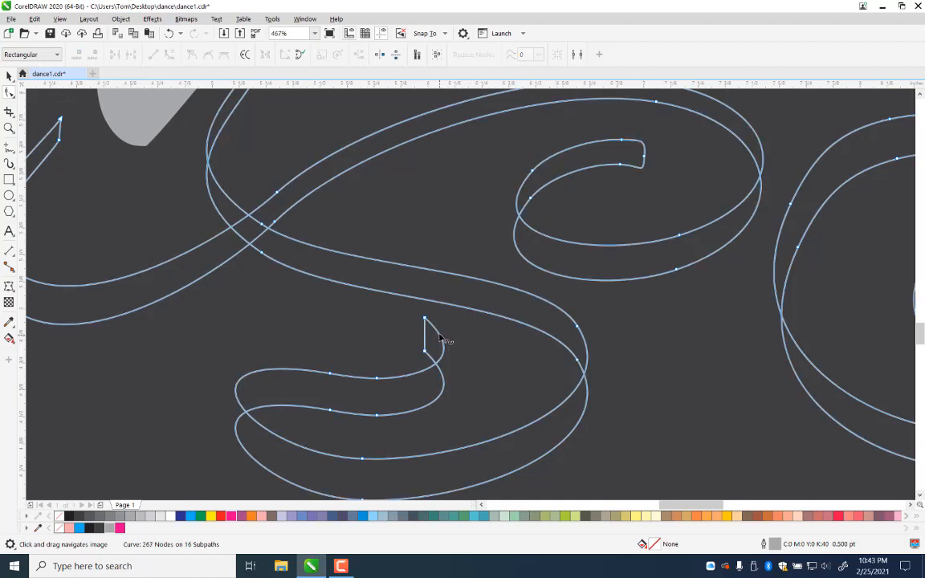
Step: Round the pointed inner end of the S-shaped flourish below "Watching" by adding nodes around its corners and deleting the corner nodes
double_click(437, 333)
double_click(432, 360)
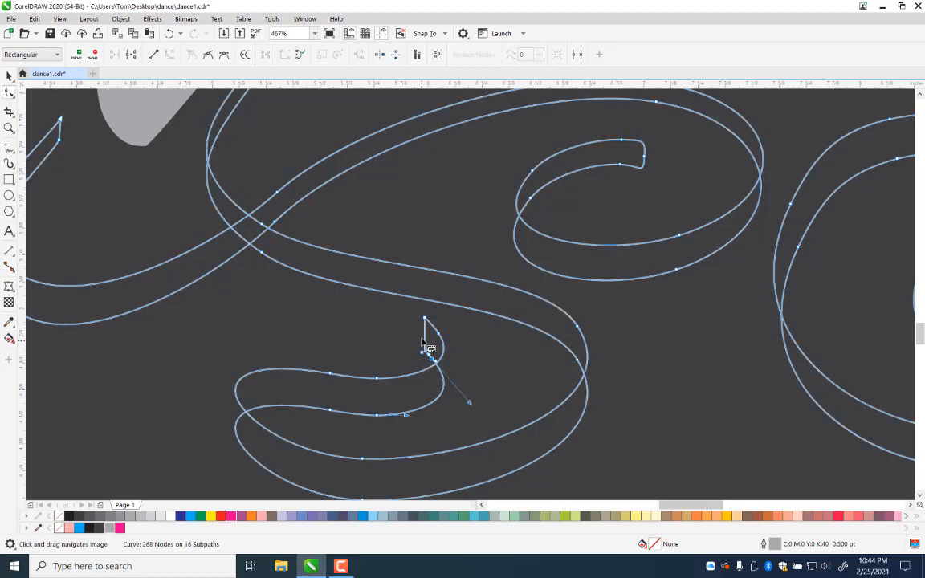
double_click(425, 336)
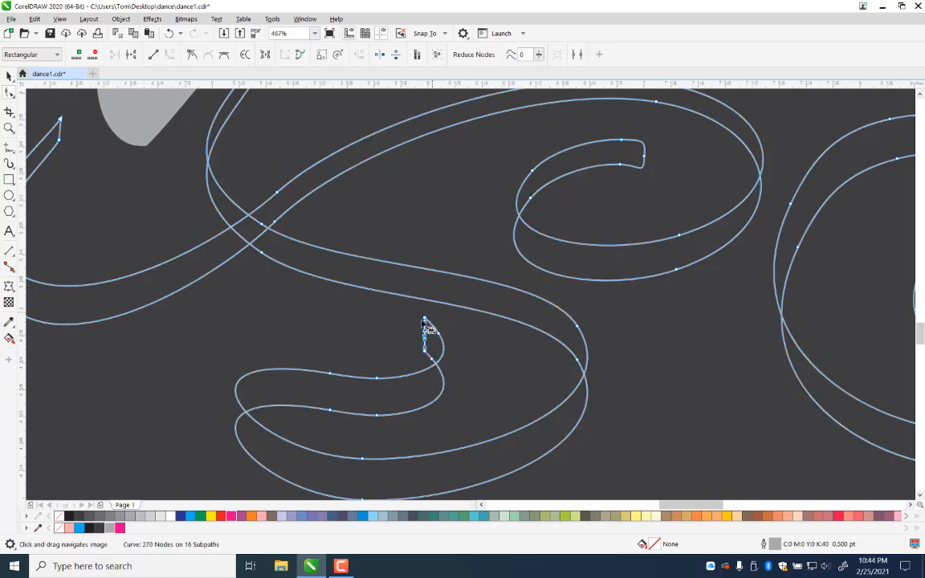
click(425, 319)
key(Delete)
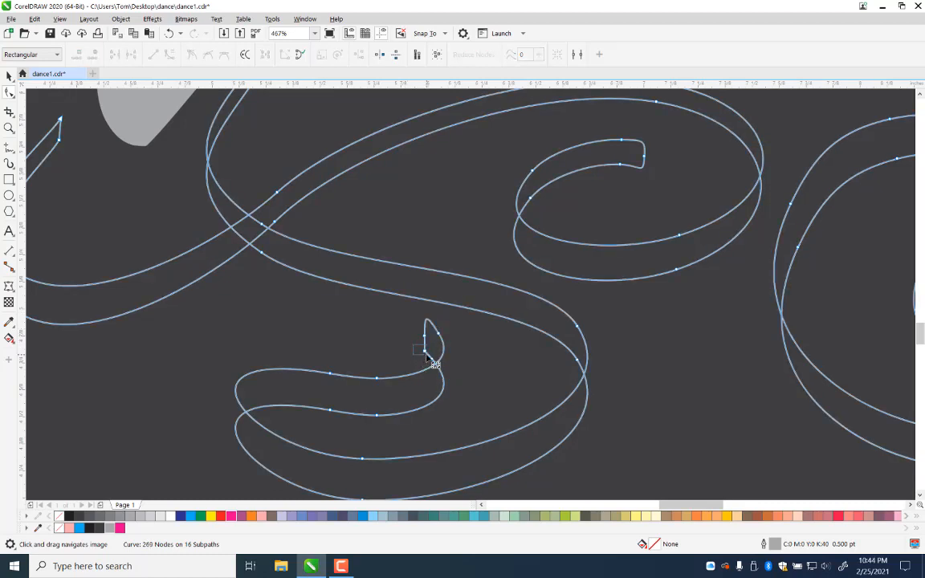
Step: Round the upper tail of the S-shaped flourish beside the "W" by adding a node on each line and deleting the end nodes
drag(339, 273, 402, 444)
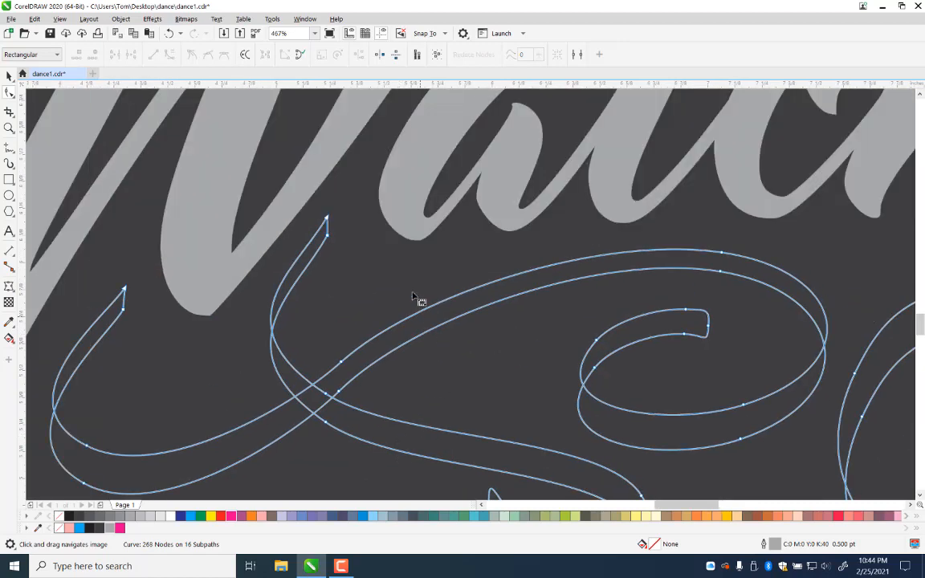
double_click(317, 253)
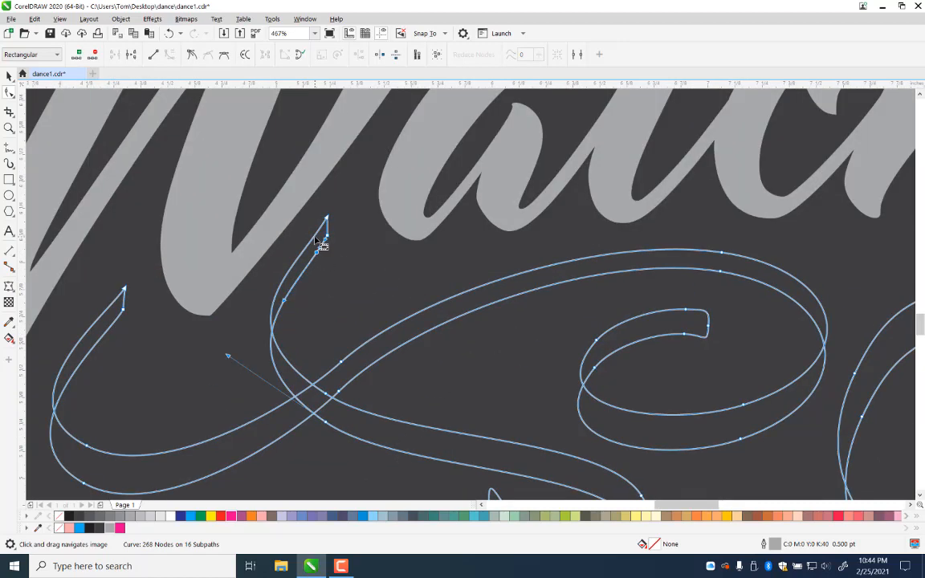
double_click(314, 235)
drag(347, 202, 327, 258)
key(Delete)
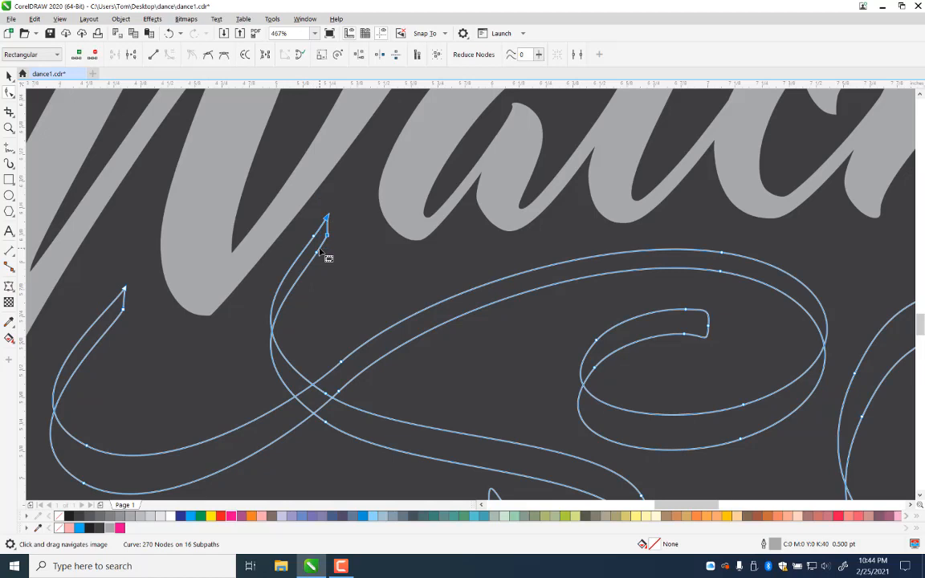
Step: Round the left tail of the oval loop flourish under the "W" by adding a node on each line and deleting the end nodes
drag(132, 342, 521, 314)
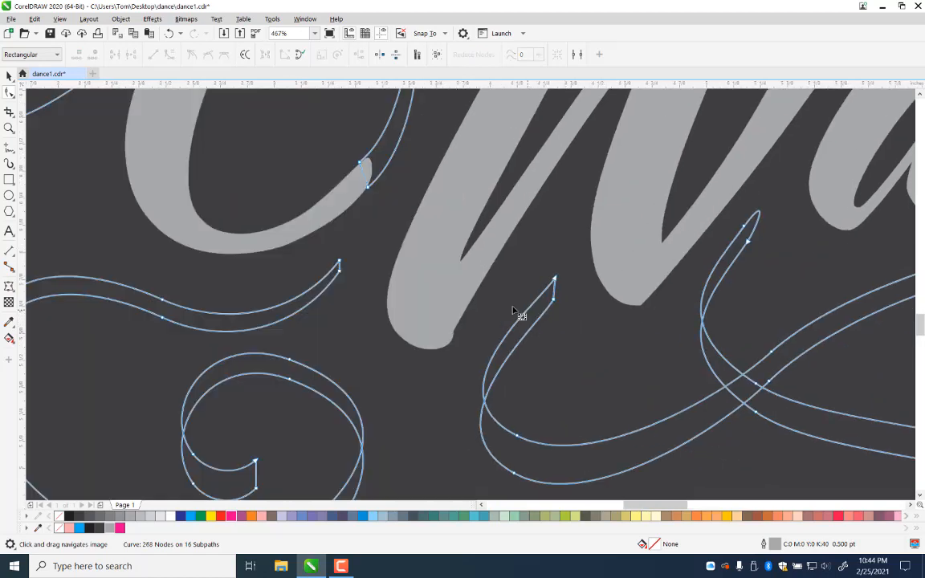
double_click(536, 302)
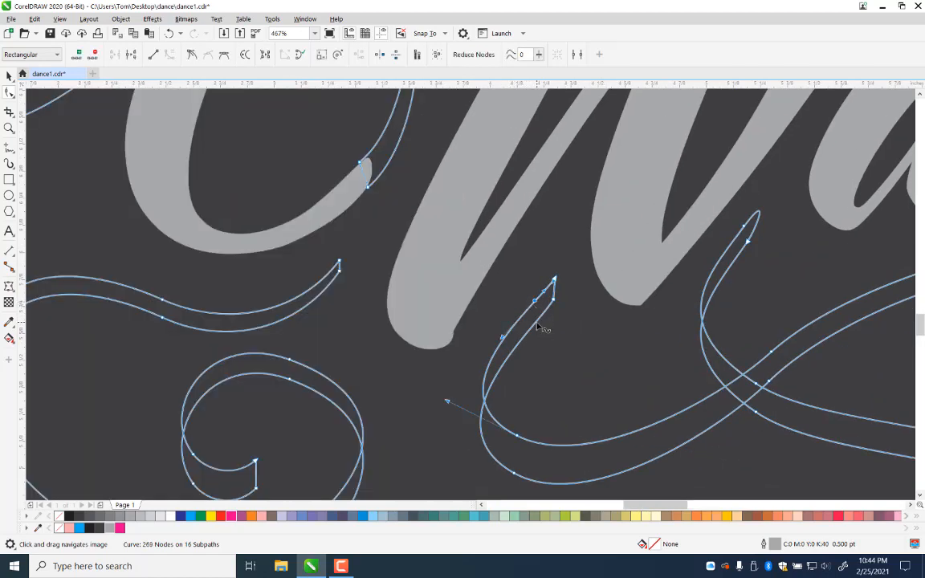
double_click(536, 322)
drag(567, 259, 550, 293)
key(Delete)
Step: Round the inner spiral end of the lower-left flourish below the "W" by adding nodes around its corners and deleting the corner nodes
drag(440, 380, 723, 244)
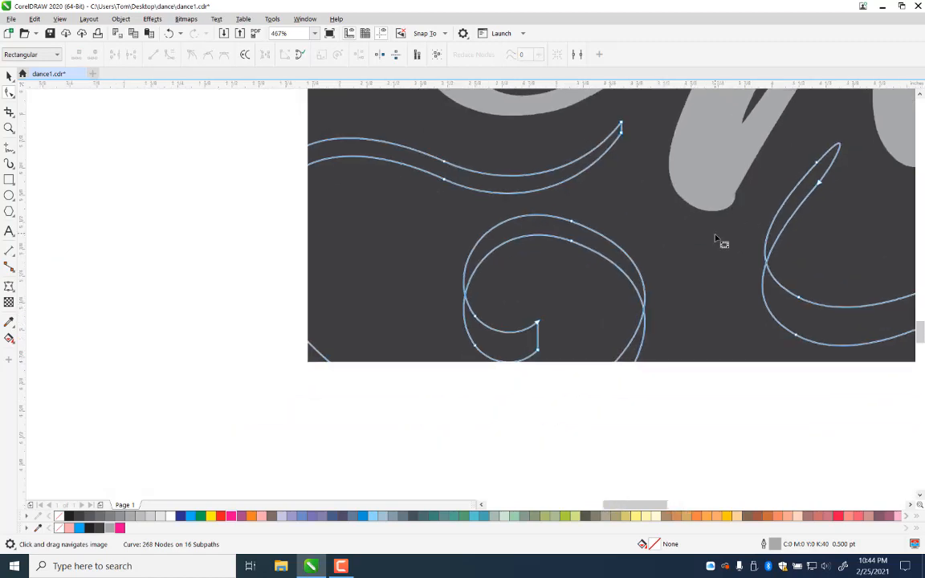
double_click(524, 361)
double_click(538, 340)
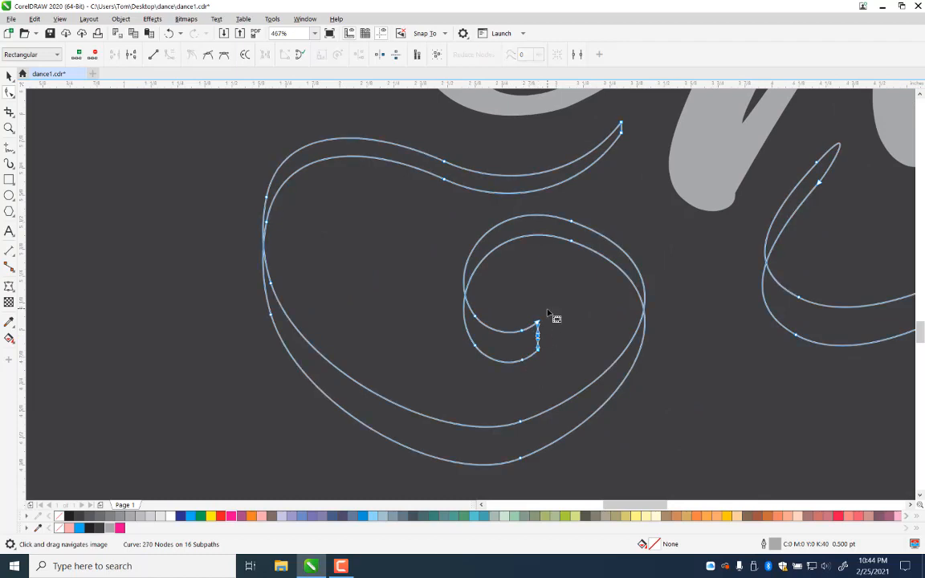
double_click(533, 327)
key(Delete)
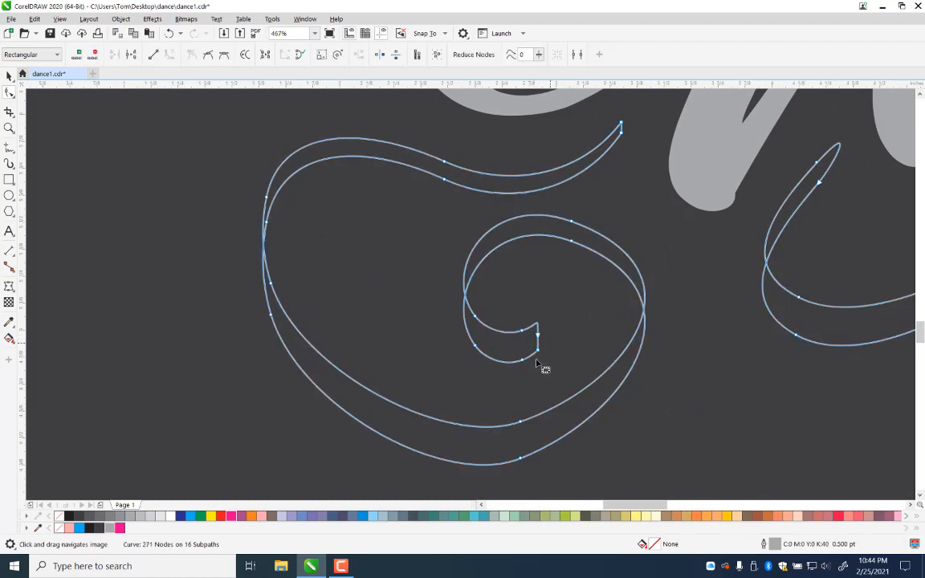
Step: Round the narrow upper tail of the lower-left flourish by adding a node on each line and deleting the end nodes
double_click(604, 141)
double_click(606, 150)
drag(637, 114, 613, 143)
key(Delete)
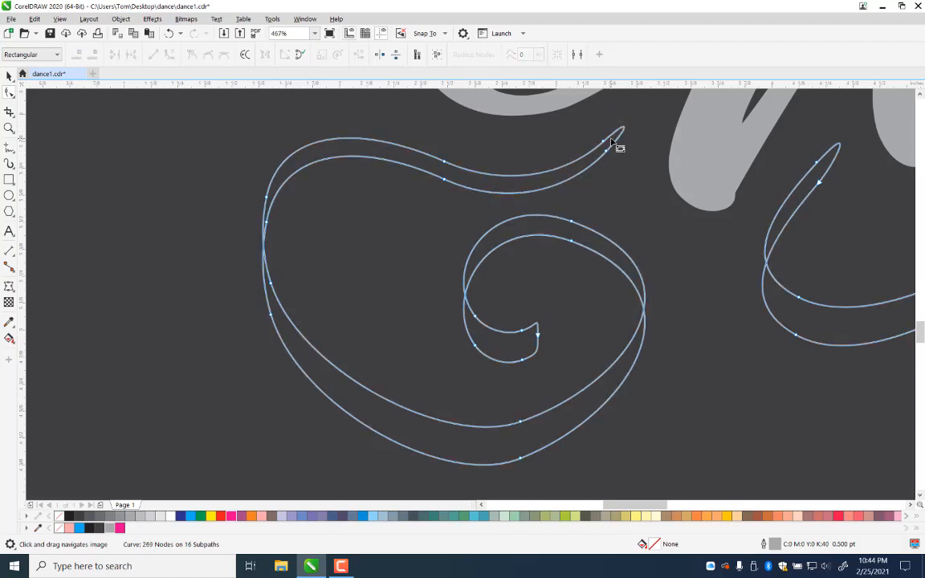
Step: Round the curled end of the flourish to the left of the "W" by adding nodes, deleting the end nodes and pulling the tip back
right_click(632, 380)
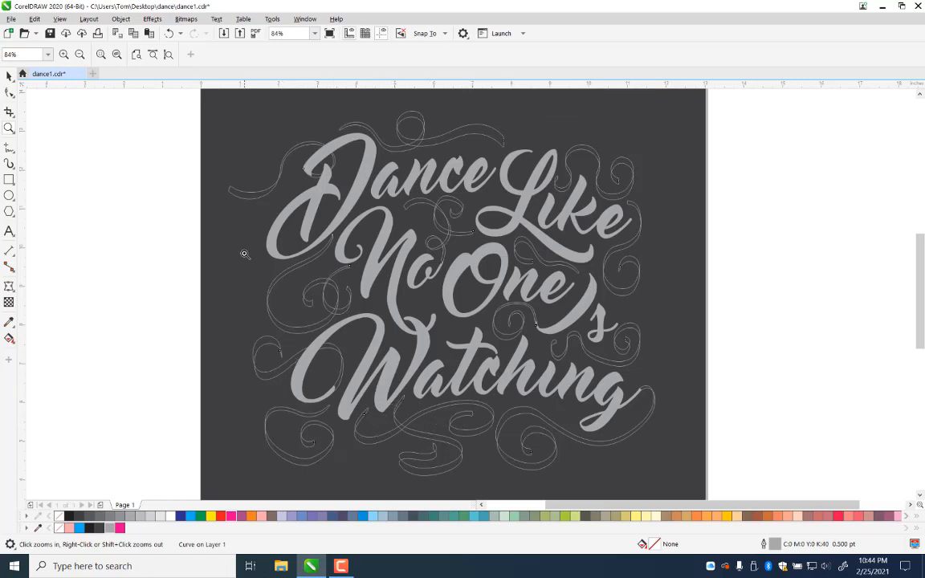
drag(218, 225, 359, 347)
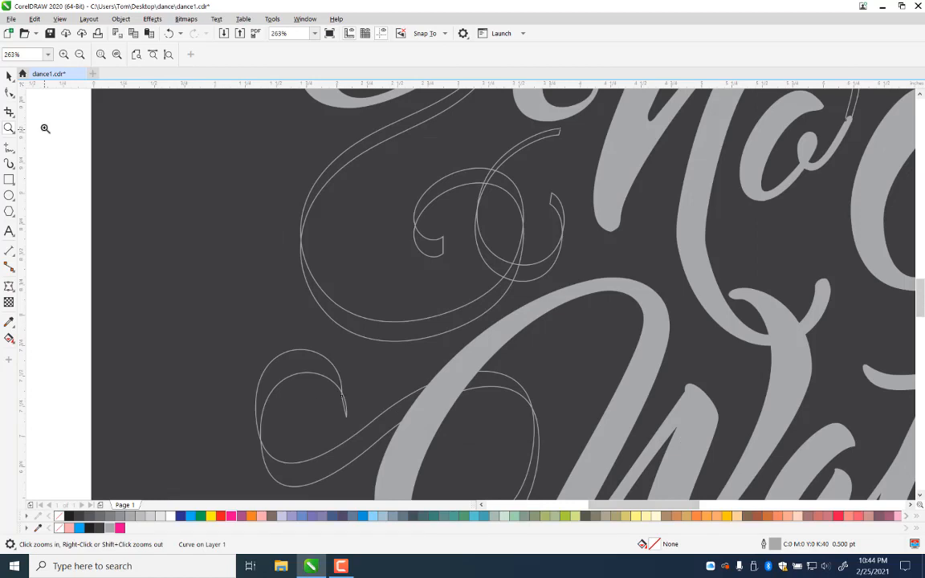
click(8, 93)
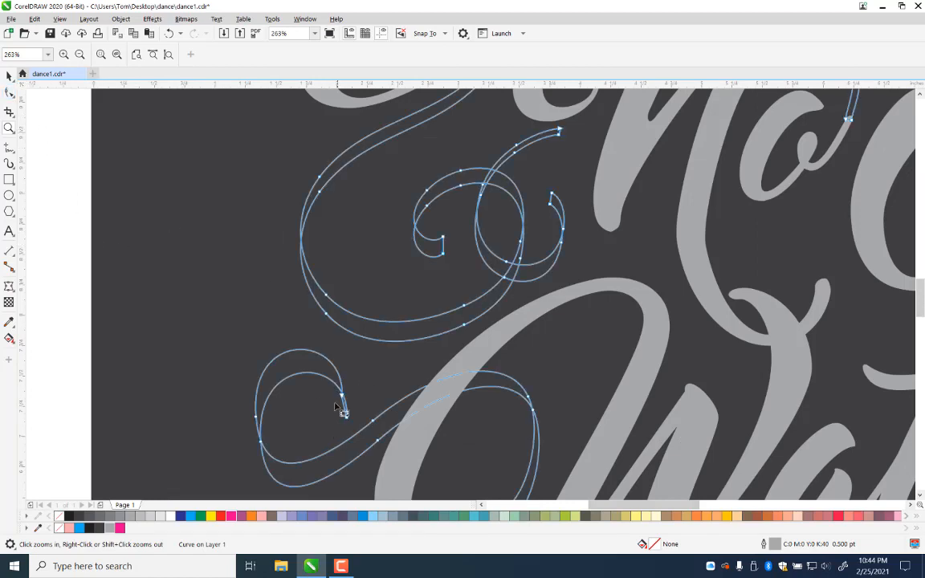
double_click(335, 384)
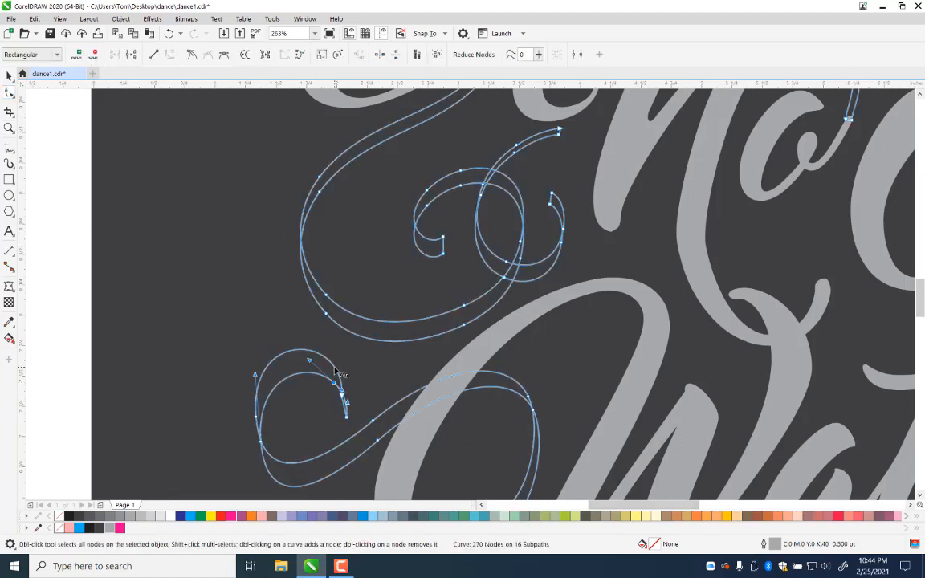
double_click(335, 367)
drag(360, 388, 338, 434)
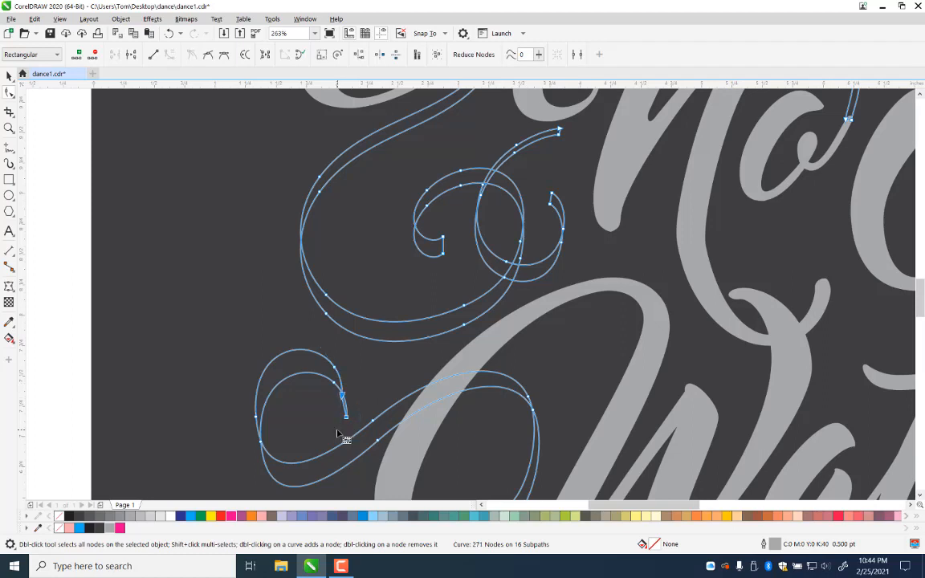
key(Delete)
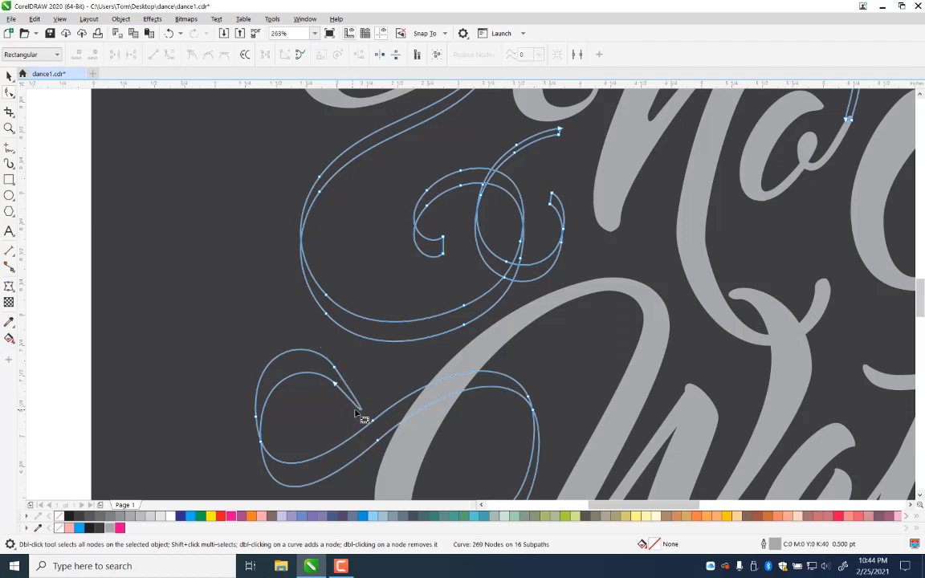
double_click(347, 394)
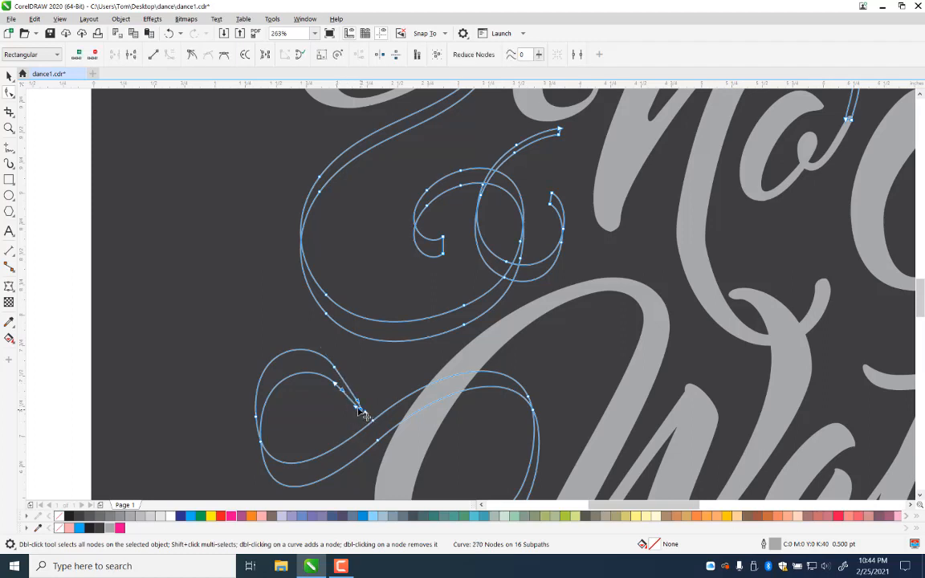
drag(347, 394, 347, 391)
Step: Round the inner spiral end of the large flourish left of "No" by adding nodes around its corners and deleting the corner nodes
double_click(434, 255)
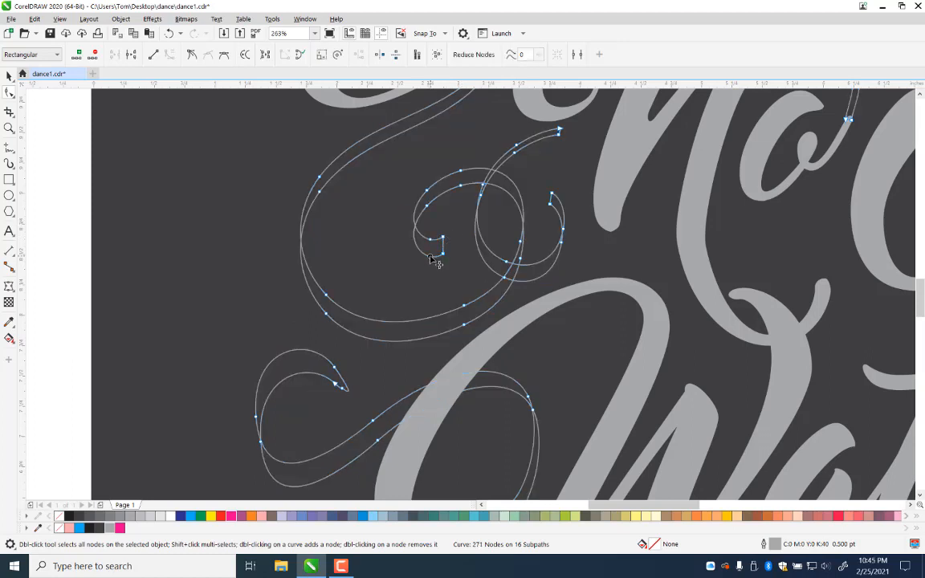
double_click(443, 247)
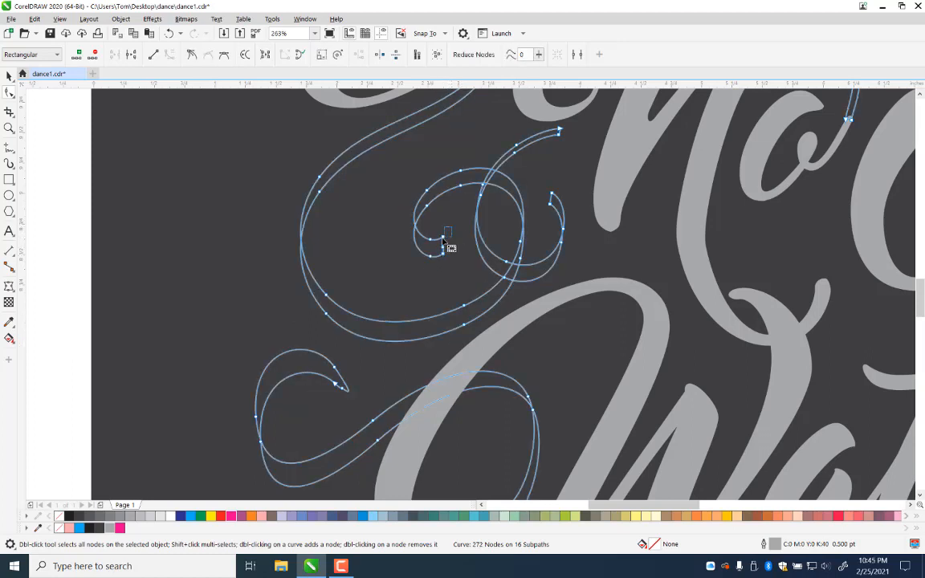
double_click(442, 238)
key(Delete)
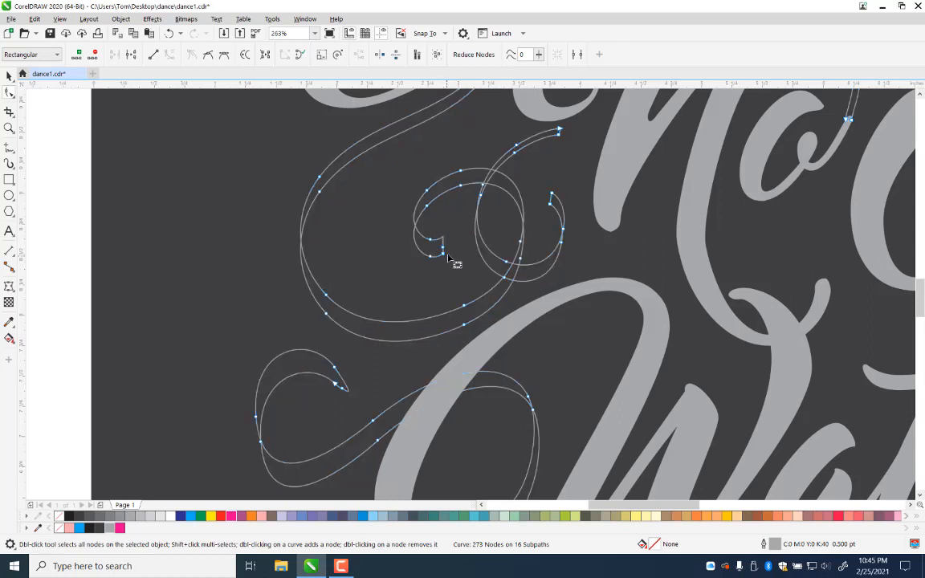
double_click(442, 255)
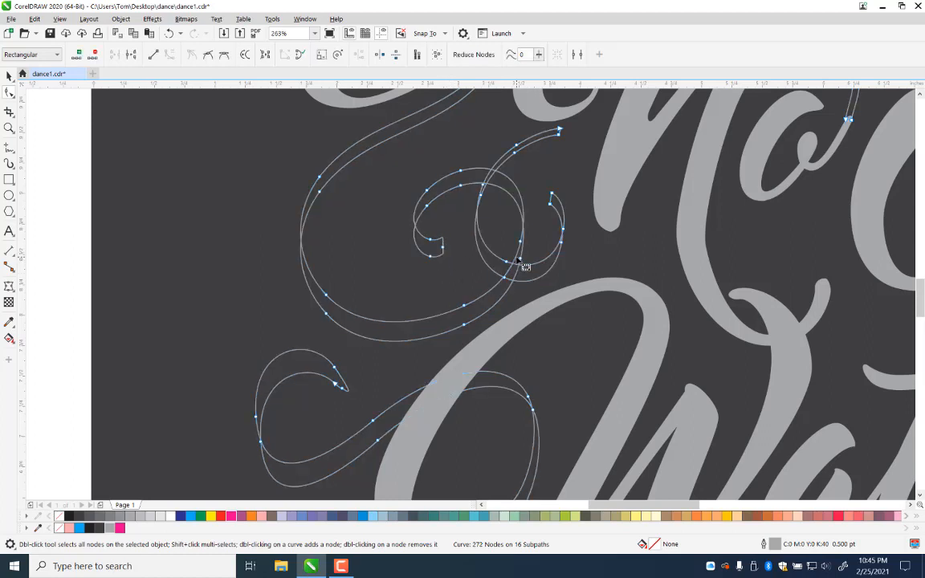
Step: Round the lower curl end of the small looped flourish beside the "N" by adding a node on each line and deleting the end nodes
double_click(559, 213)
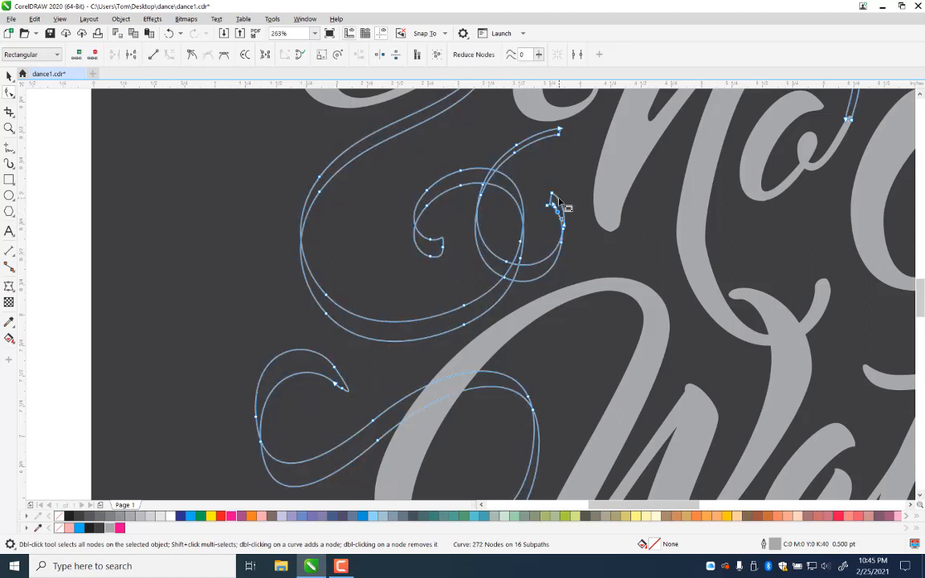
click(553, 194)
double_click(558, 196)
drag(556, 182, 538, 210)
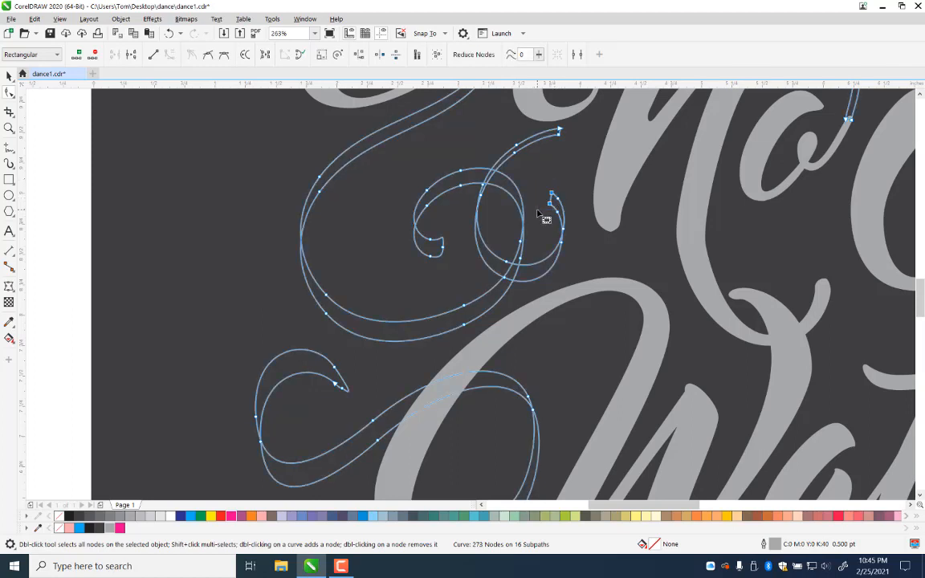
key(Delete)
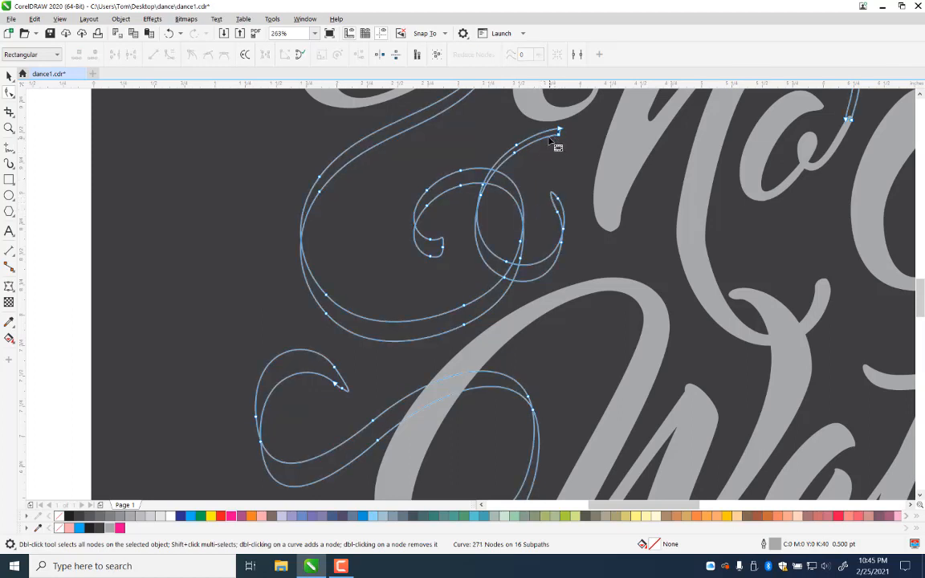
Step: Round the upper tail of the small looped flourish beside the "N" by adding a node and deleting the end nodes
double_click(551, 131)
drag(577, 122, 557, 151)
key(Delete)
Step: Round the long upper tail of the large flourish beneath the "D" by adding a node on each line and deleting the end nodes, and save the document
drag(492, 127, 497, 301)
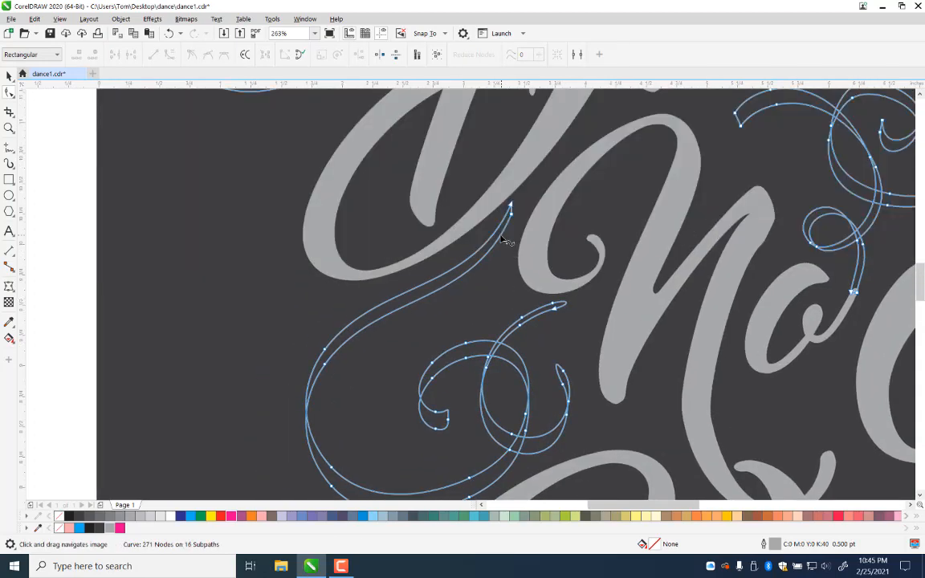
double_click(499, 228)
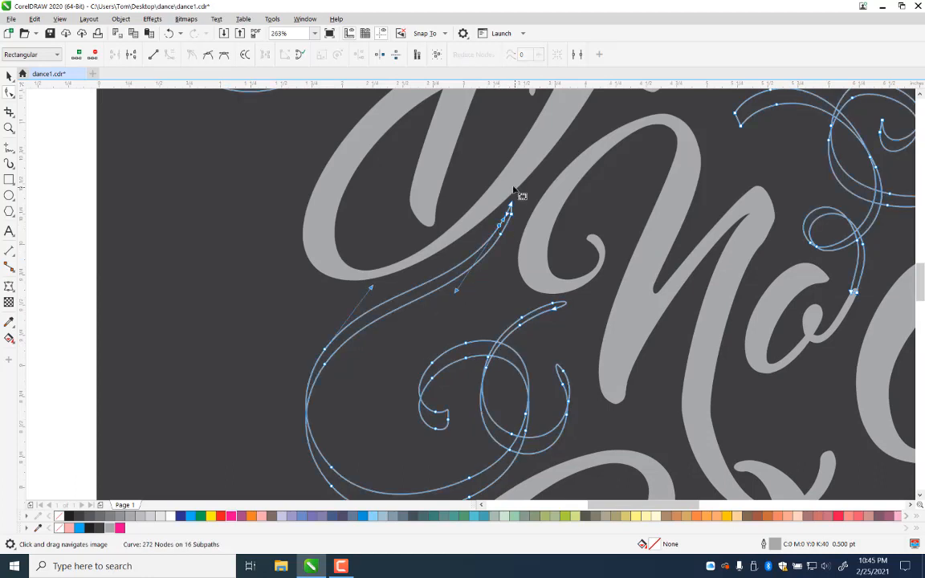
double_click(511, 208)
key(Delete)
key(ctrl+s)
Step: Smooth the blunt outer end of the flourish left of the "D" by adding a node on each line and deleting the nodes nearest its corners
click(10, 127)
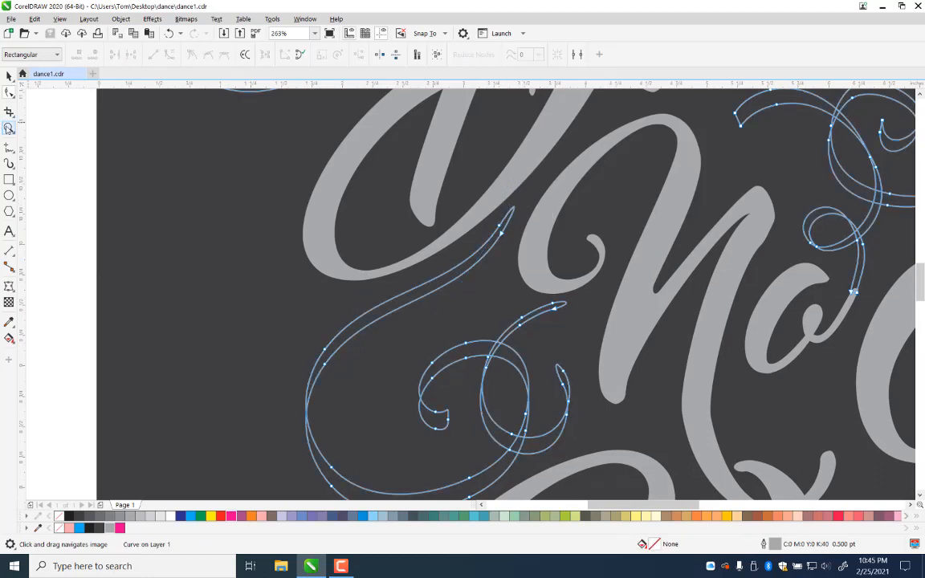
right_click(548, 352)
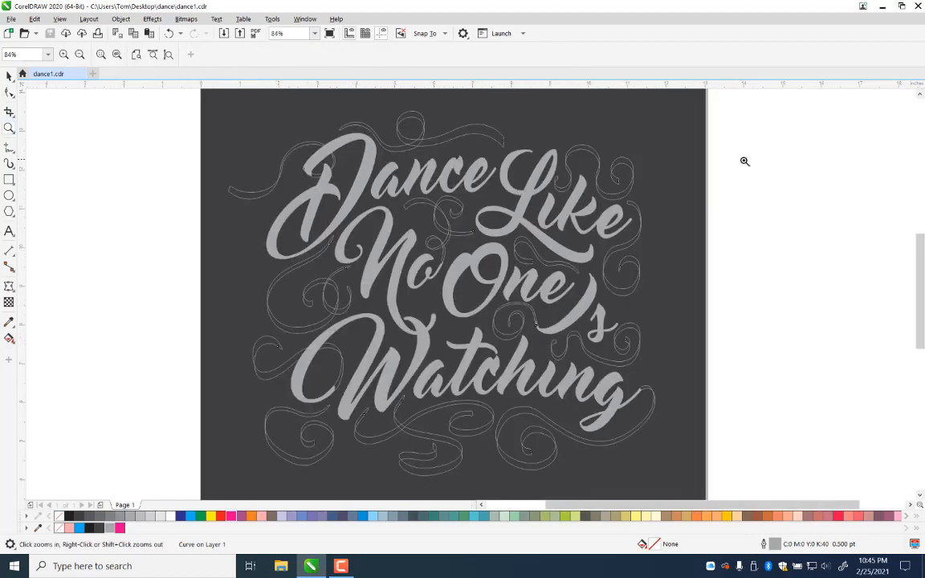
drag(228, 162, 336, 225)
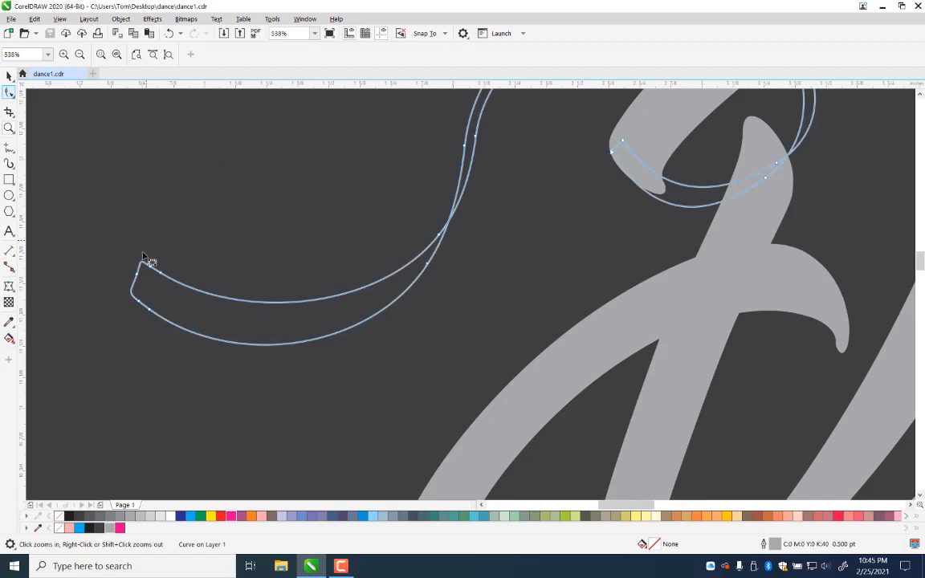
double_click(172, 279)
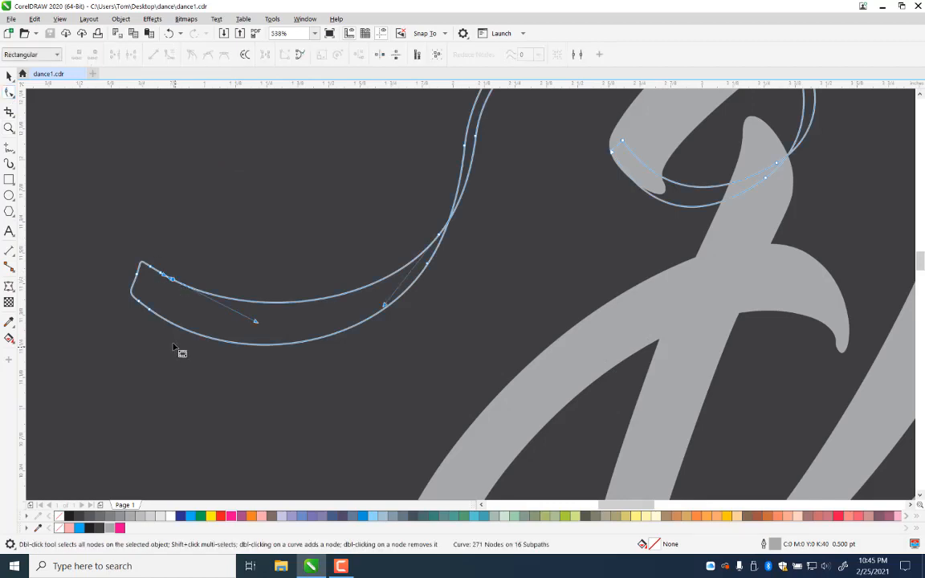
double_click(149, 310)
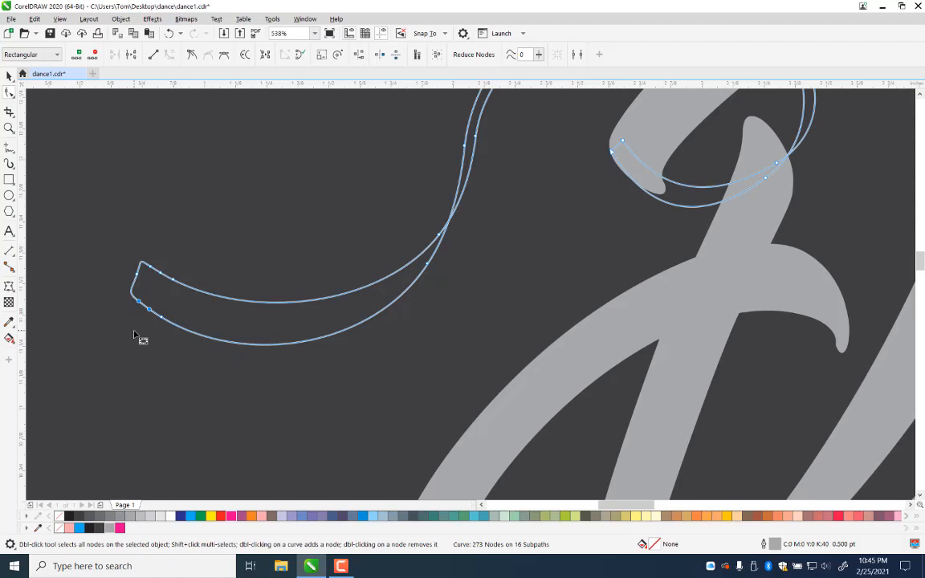
key(Delete)
drag(167, 254, 147, 286)
key(Delete)
key(Delete)
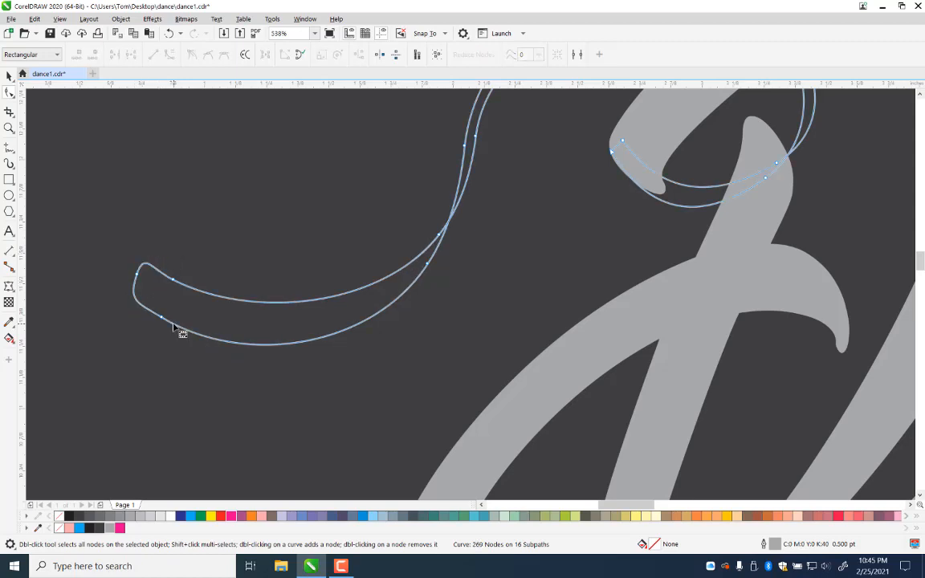
Step: Fill the combined flourish curve with 40% Black and save the document
double_click(9, 128)
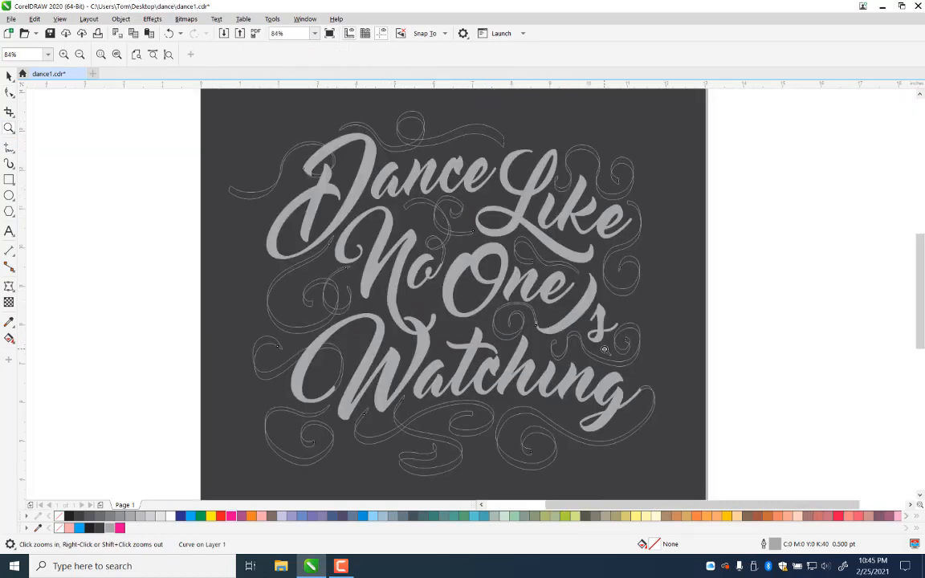
click(8, 74)
click(113, 529)
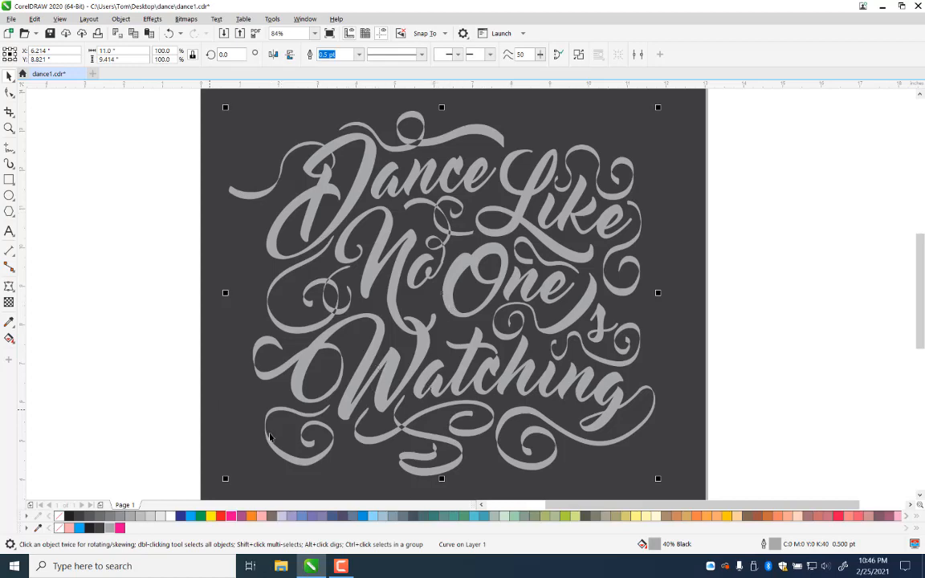
key(ctrl+s)
Step: Break the combined flourish curve apart into separate objects so the overlap of the loops left of "No" is filled
click(8, 130)
drag(310, 264, 385, 338)
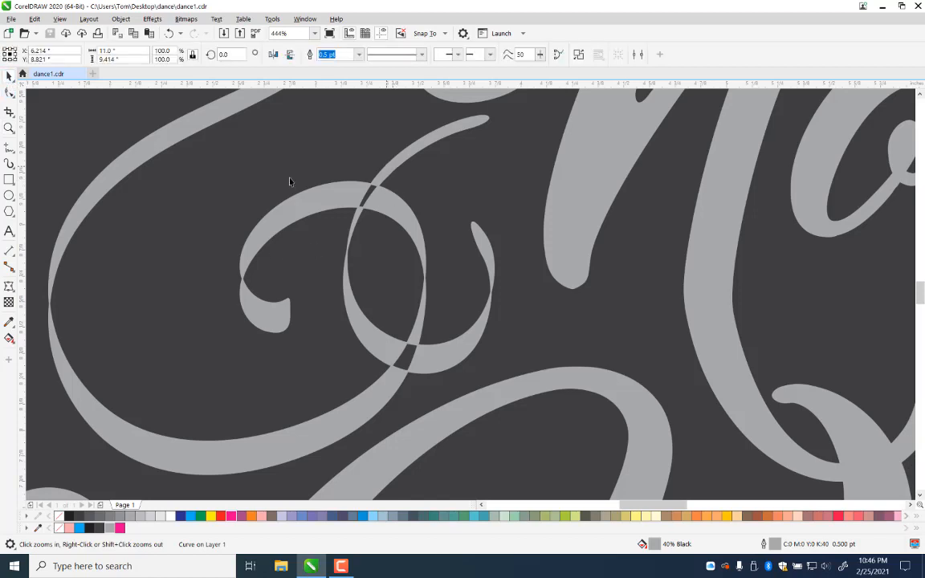
click(395, 168)
click(395, 166)
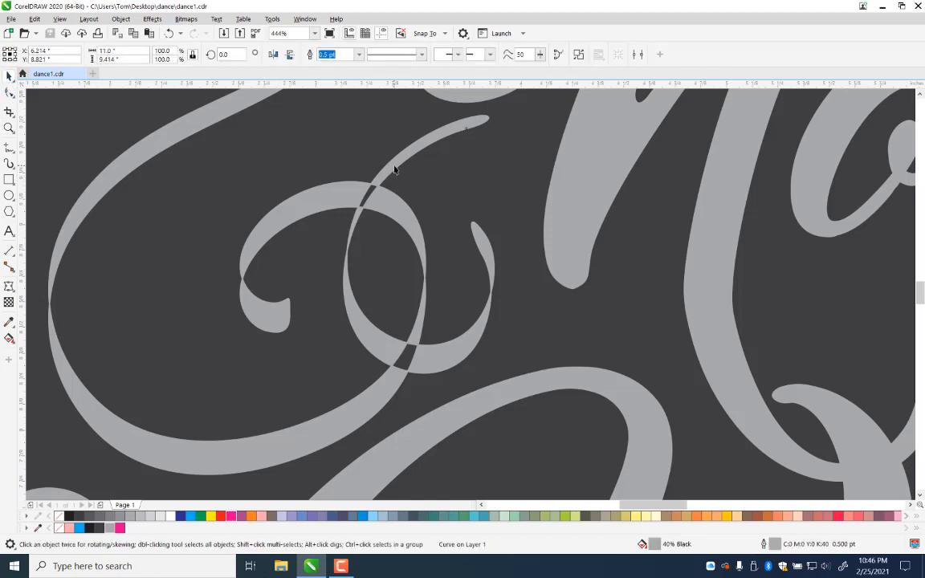
key(Delete)
key(ctrl+a)
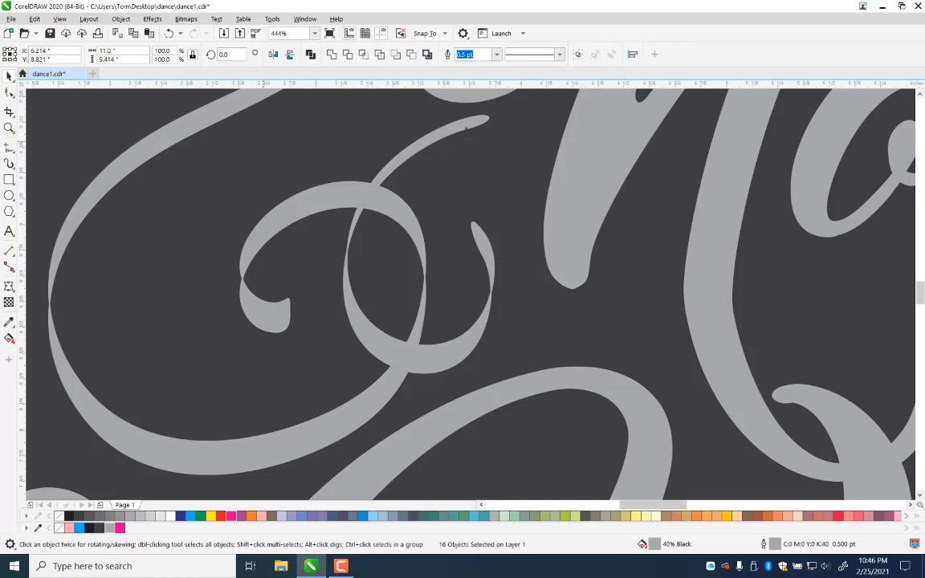
Step: Show the self-crossing of the looped flourish above "Dance" close up in Wireframe view
click(9, 127)
right_click(362, 152)
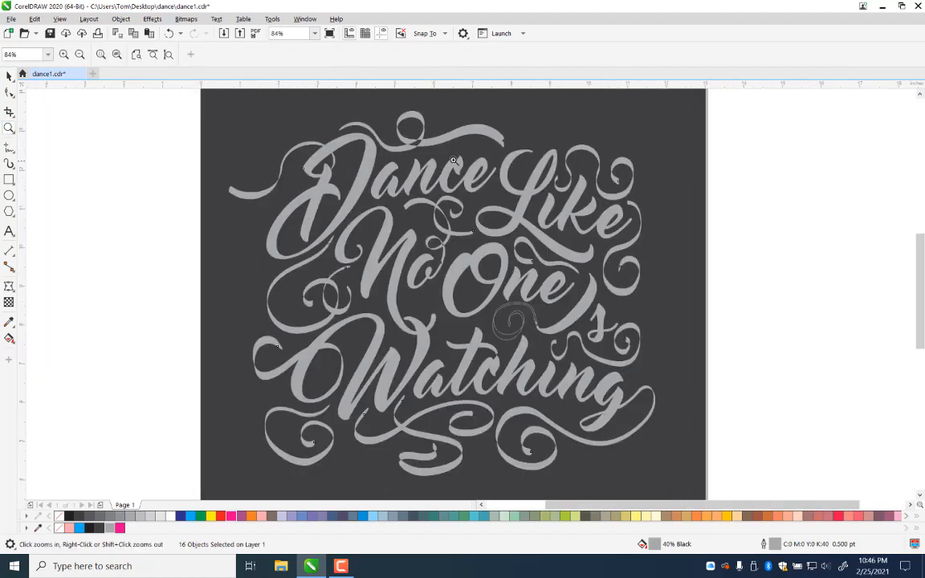
drag(459, 114, 392, 236)
drag(460, 127, 370, 218)
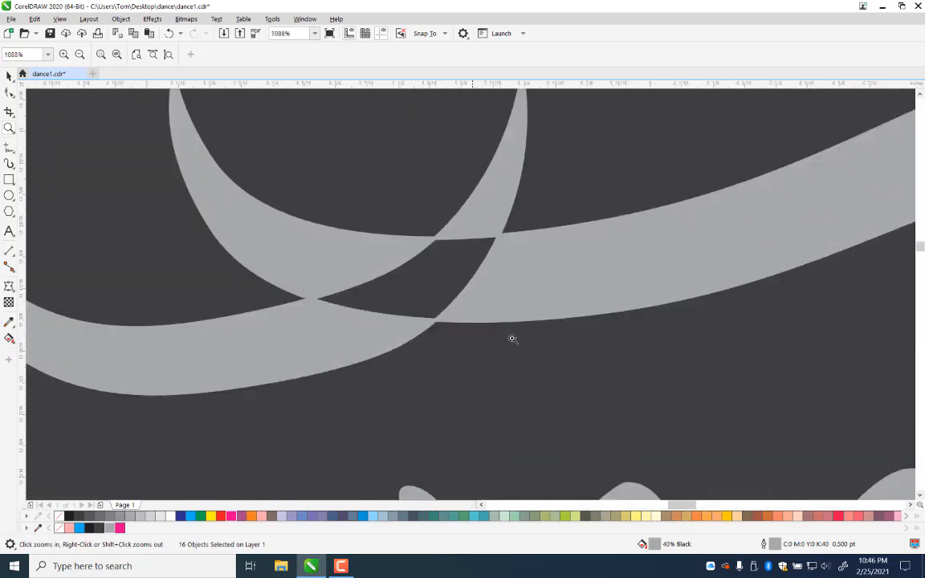
key(alt+v)
key(w)
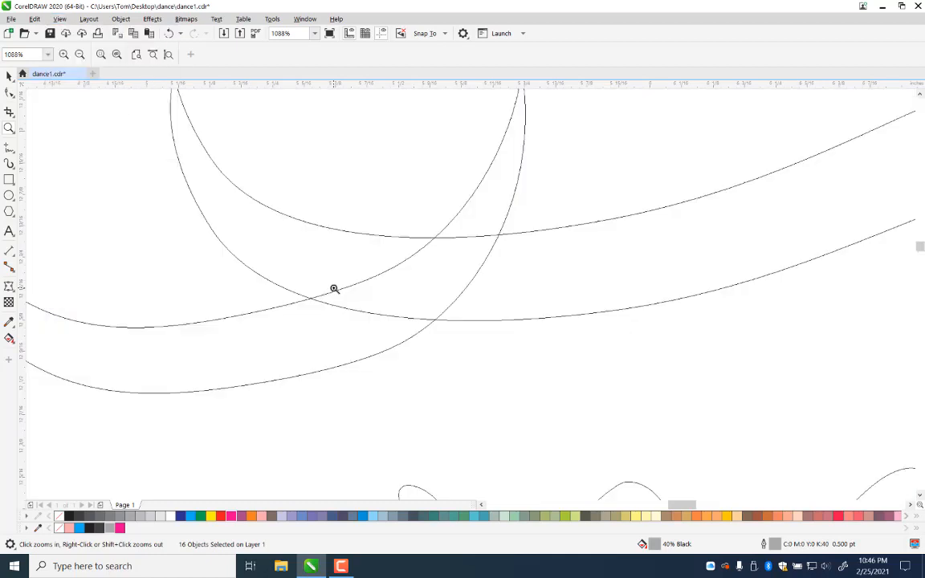
Step: Draw a closed freehand polygon about 0.4 by 0.2 inches covering the self-crossing of the looped flourish above "Dance"
key(space)
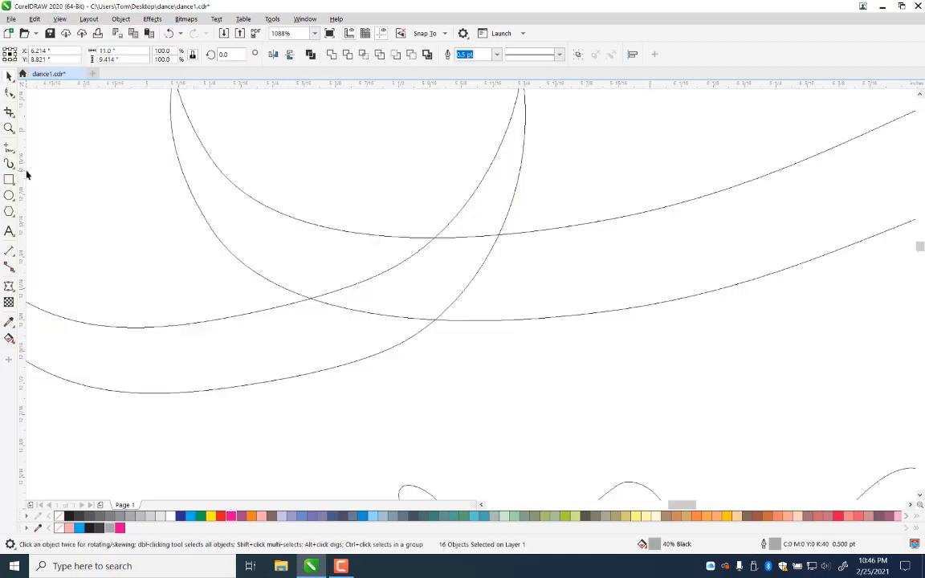
key(F5)
click(454, 231)
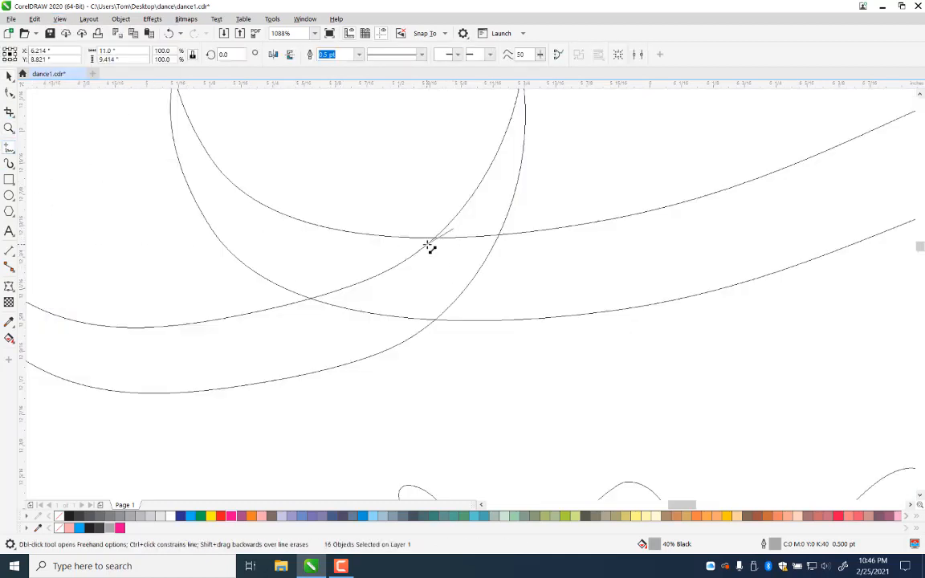
double_click(416, 249)
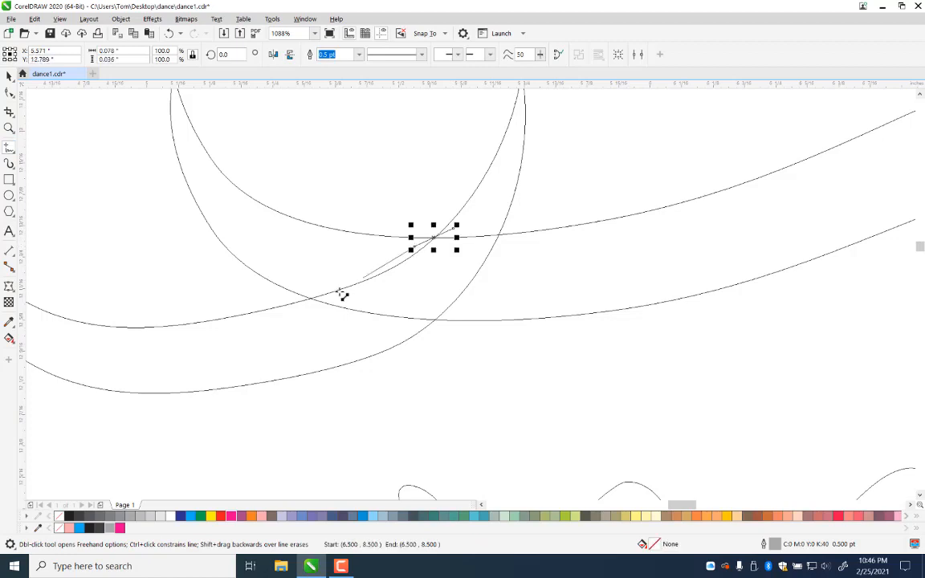
click(312, 292)
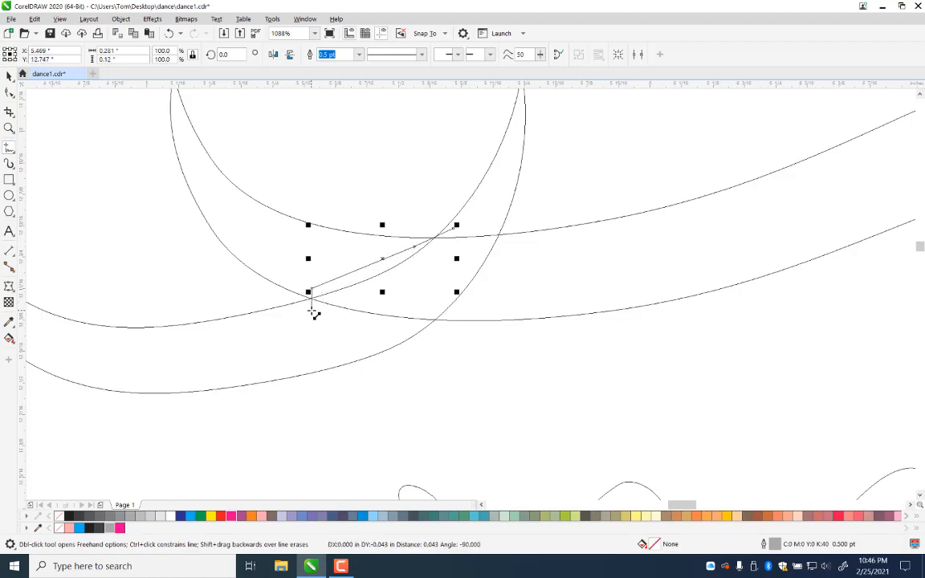
click(311, 312)
click(417, 328)
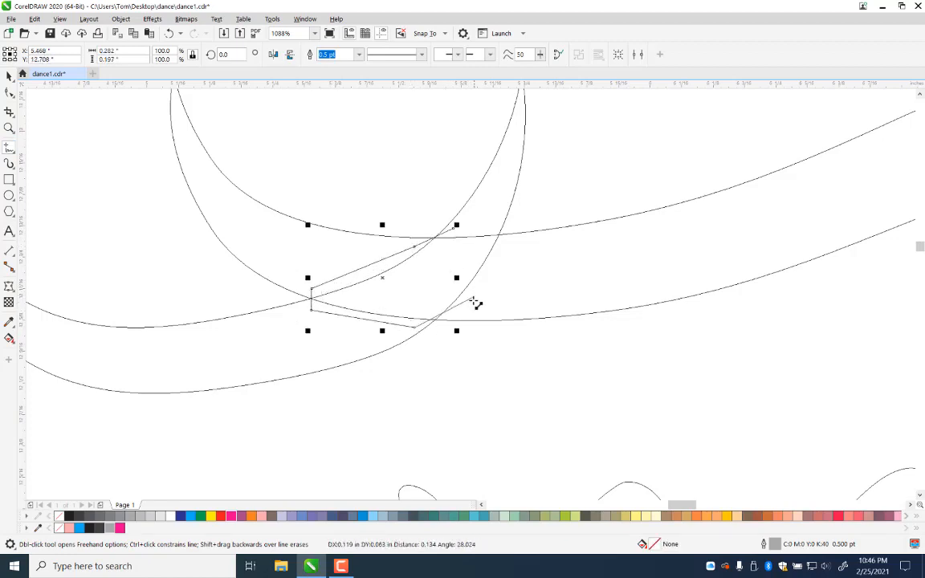
click(473, 307)
click(511, 246)
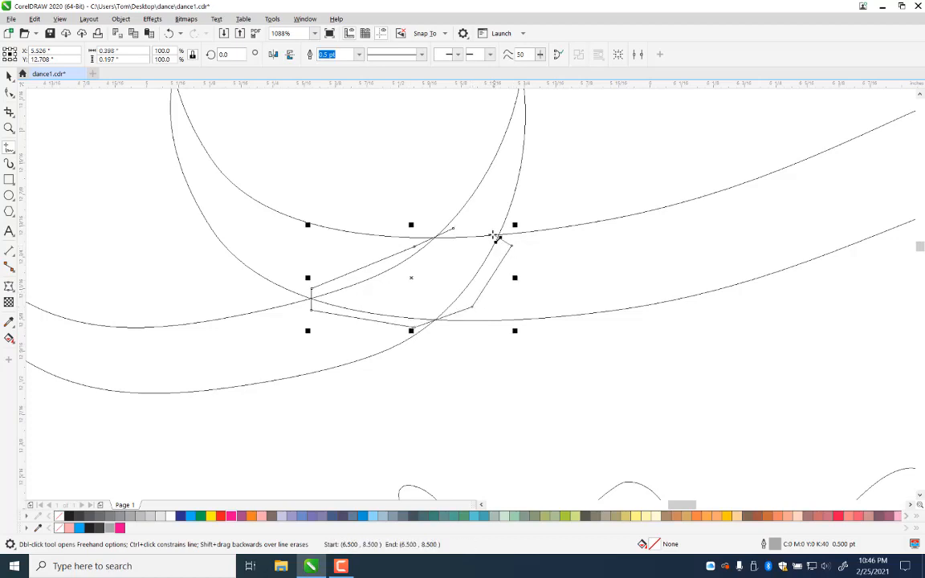
click(490, 229)
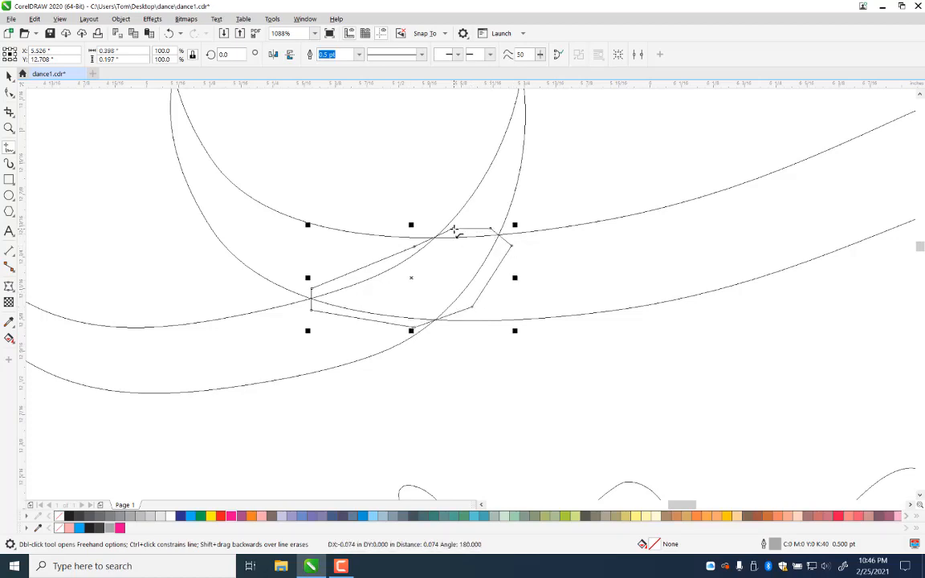
click(454, 229)
Step: Weld the patch polygon to the looped flourish above "Dance" and save the document
key(space)
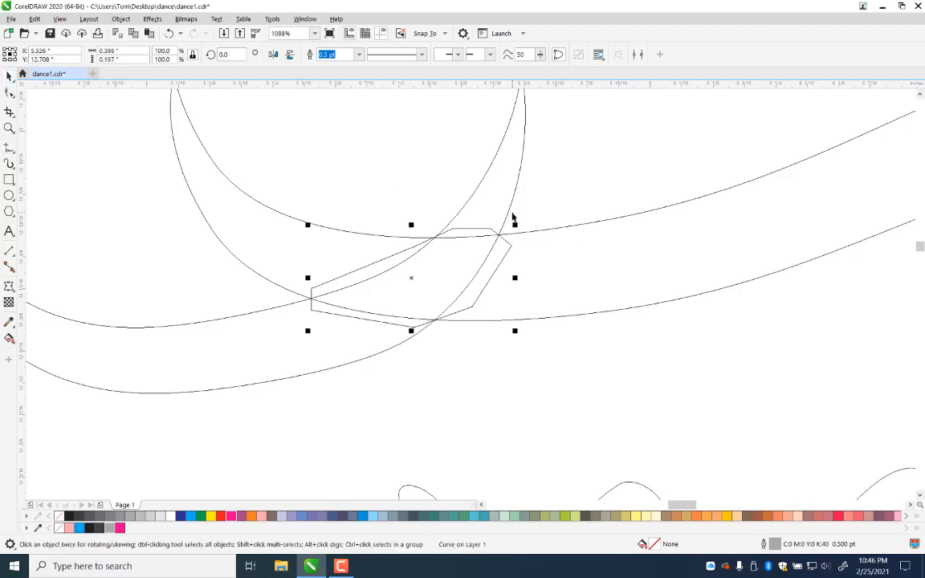
shift+click(513, 202)
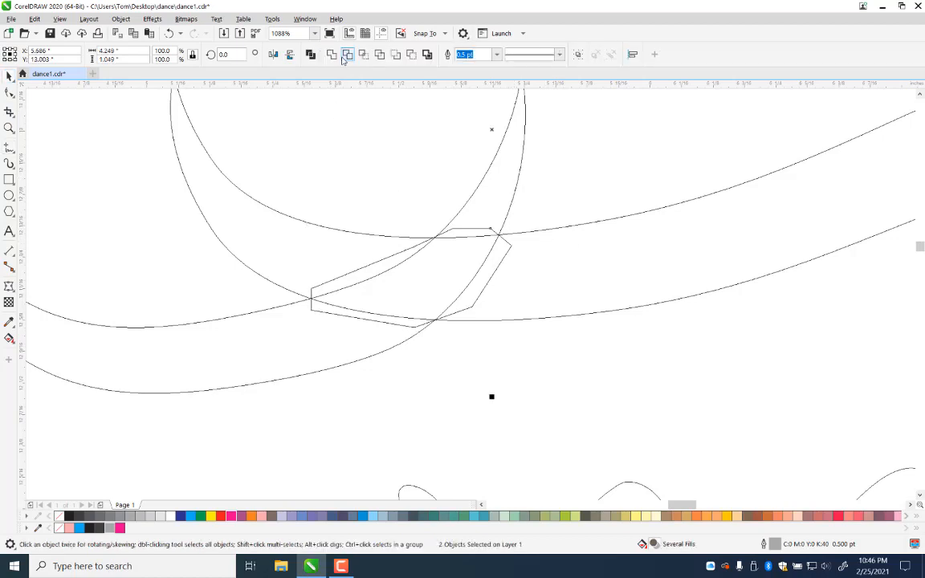
click(306, 53)
click(548, 192)
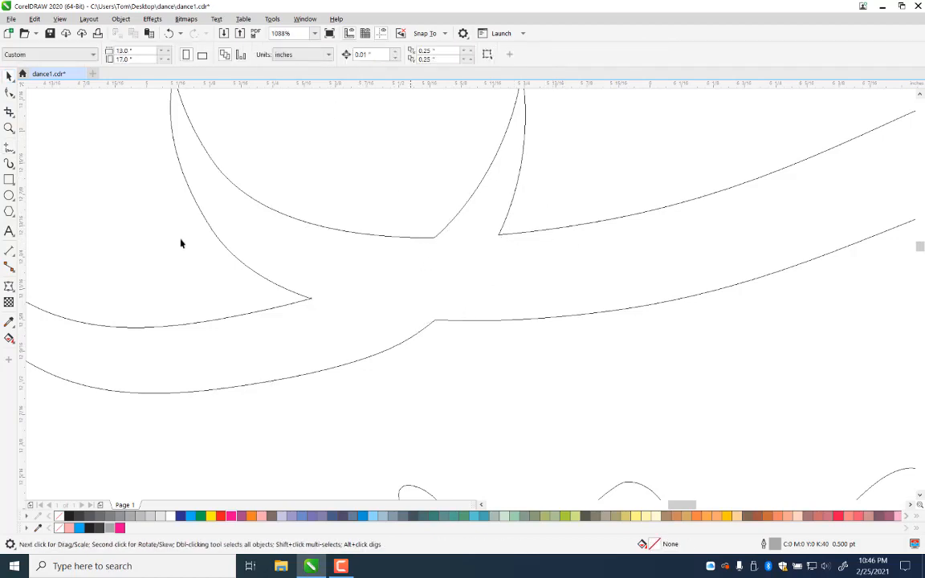
click(9, 129)
right_click(349, 181)
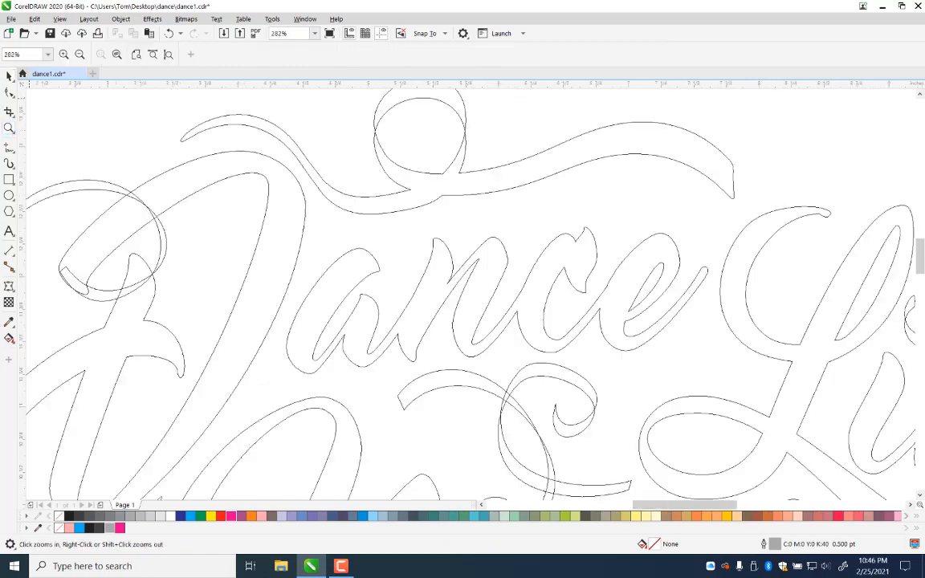
click(9, 76)
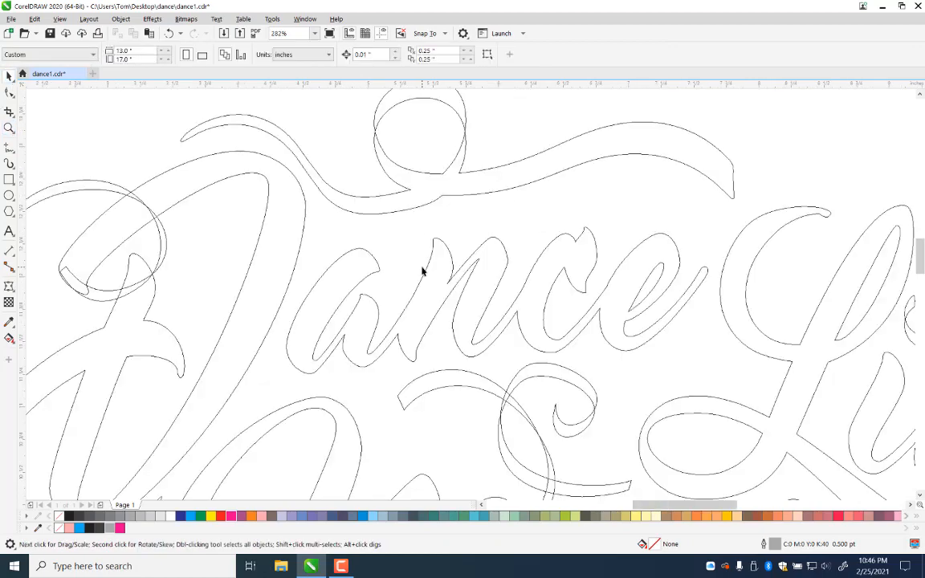
key(ctrl+s)
Step: On the flourish ending at the "o" of "No", add a node on each line and adjust its end corners to meet the letter's stroke
drag(695, 312, 562, 138)
drag(582, 395, 411, 384)
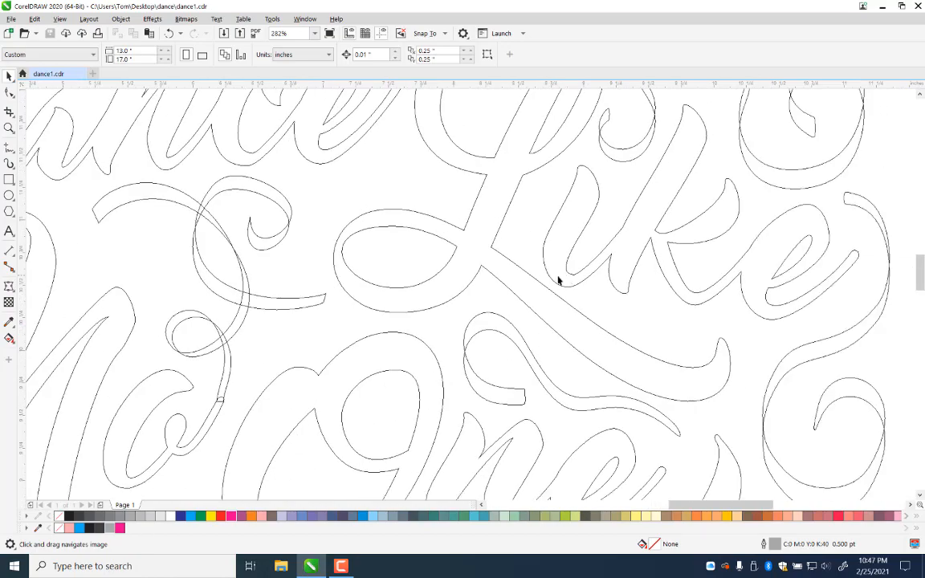
drag(642, 278, 711, 289)
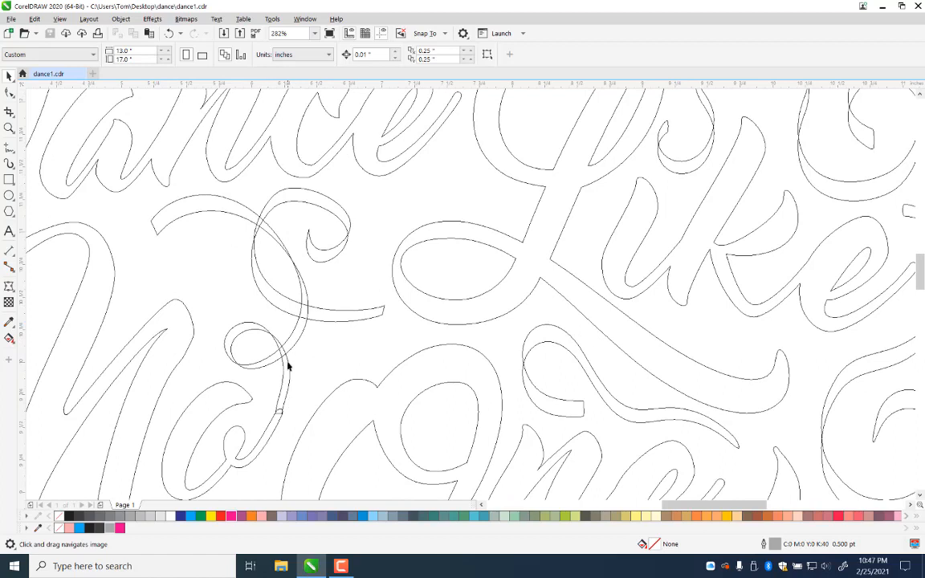
click(9, 129)
drag(194, 322, 378, 474)
click(9, 91)
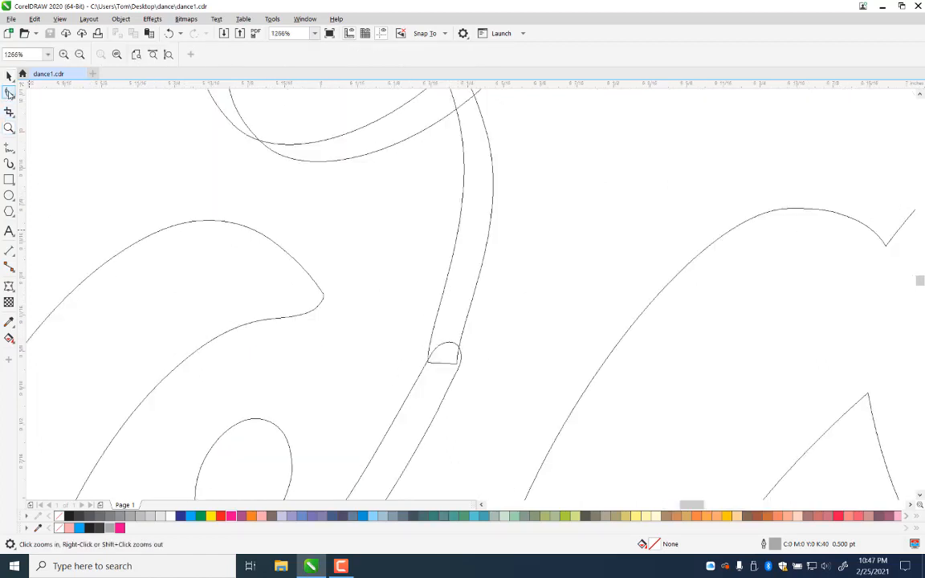
click(446, 303)
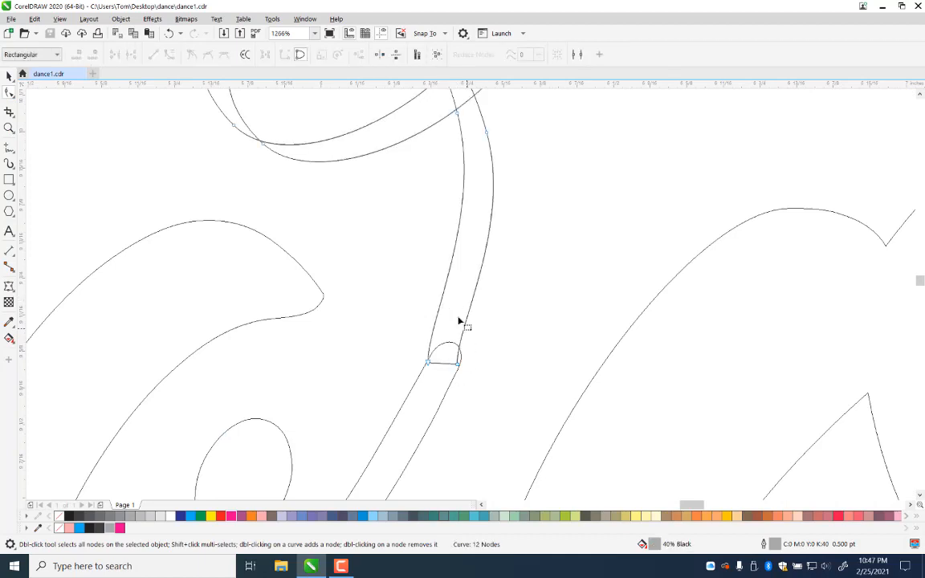
double_click(461, 207)
double_click(491, 204)
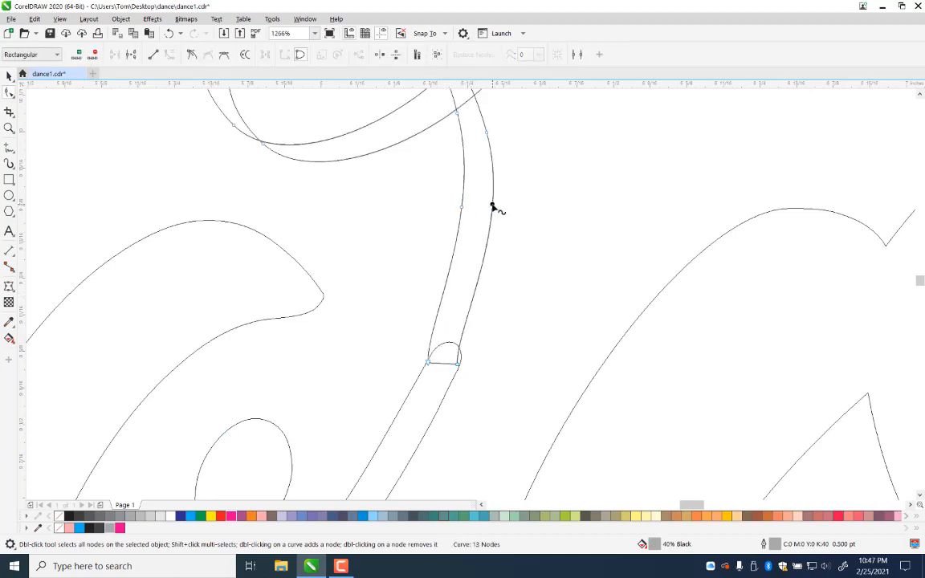
click(457, 365)
drag(459, 371, 453, 304)
click(429, 365)
Step: Smooth that flourish's stem by adding a node higher on each line and deleting the pair of nodes below, and save the document
double_click(463, 147)
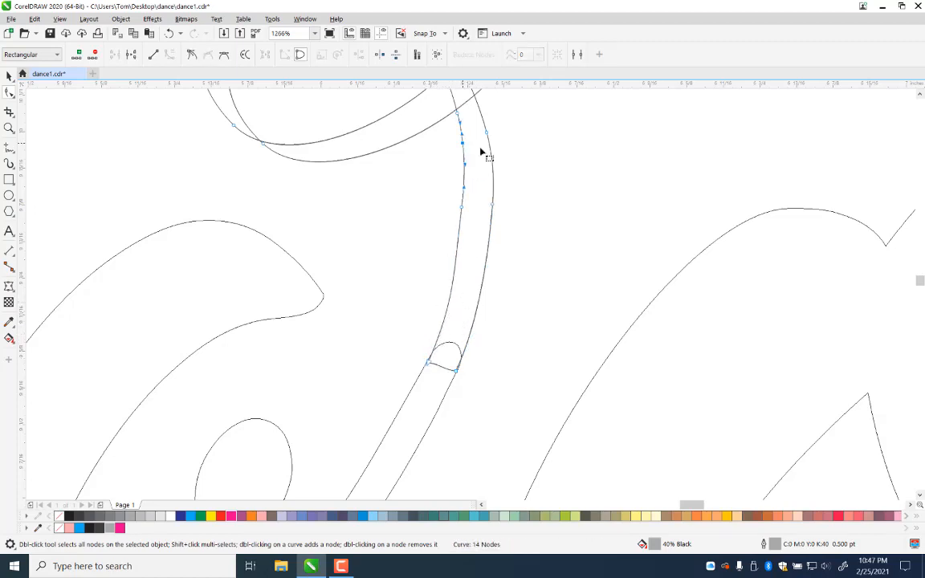
double_click(490, 148)
drag(526, 169, 362, 286)
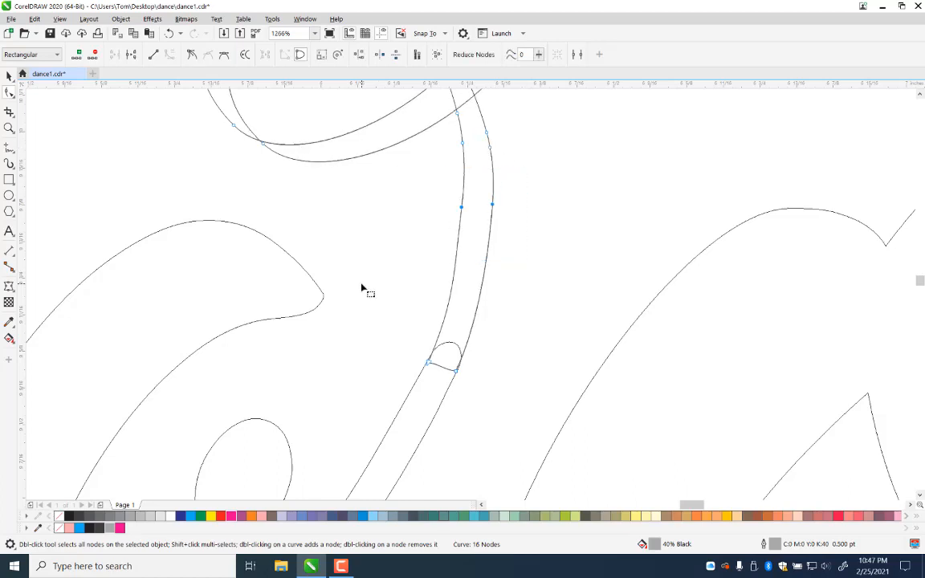
key(Delete)
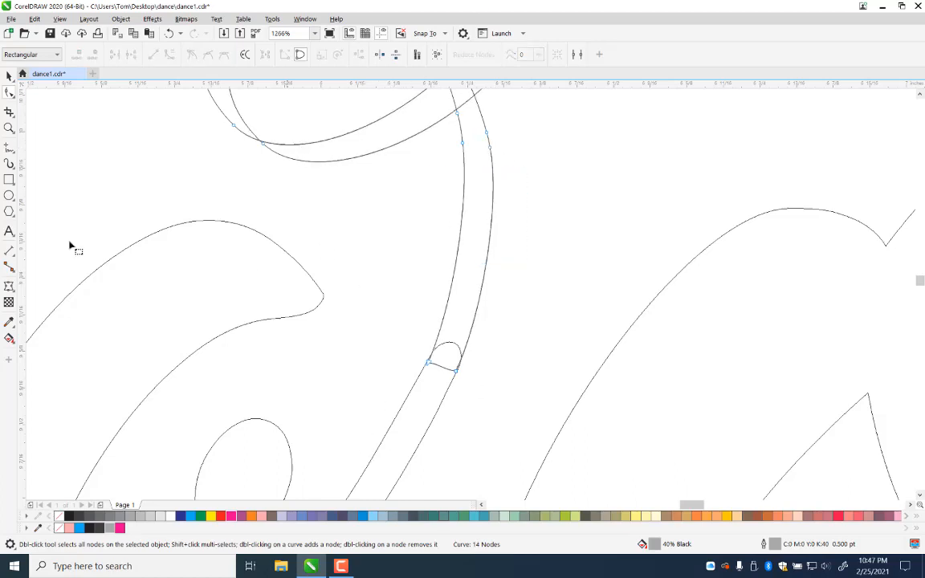
click(8, 128)
right_click(643, 474)
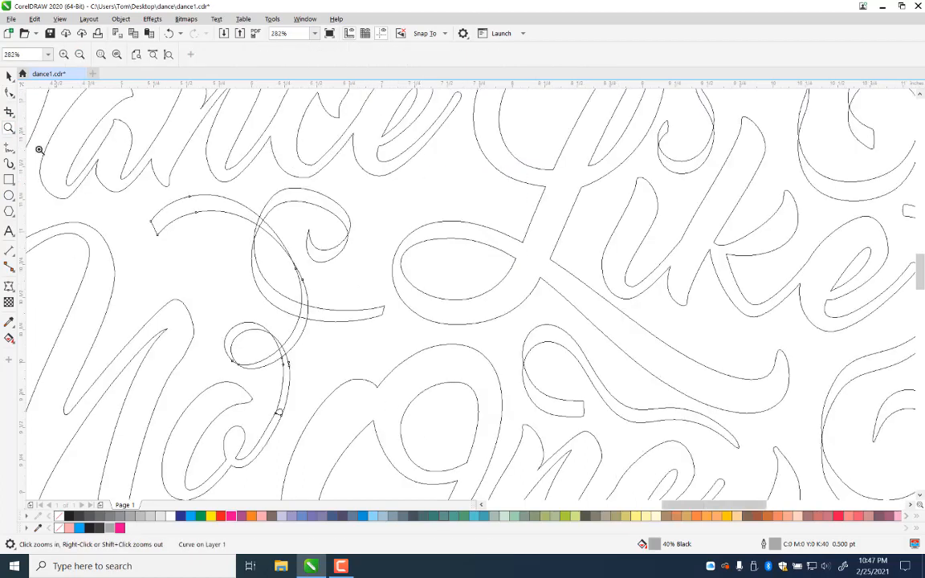
click(8, 75)
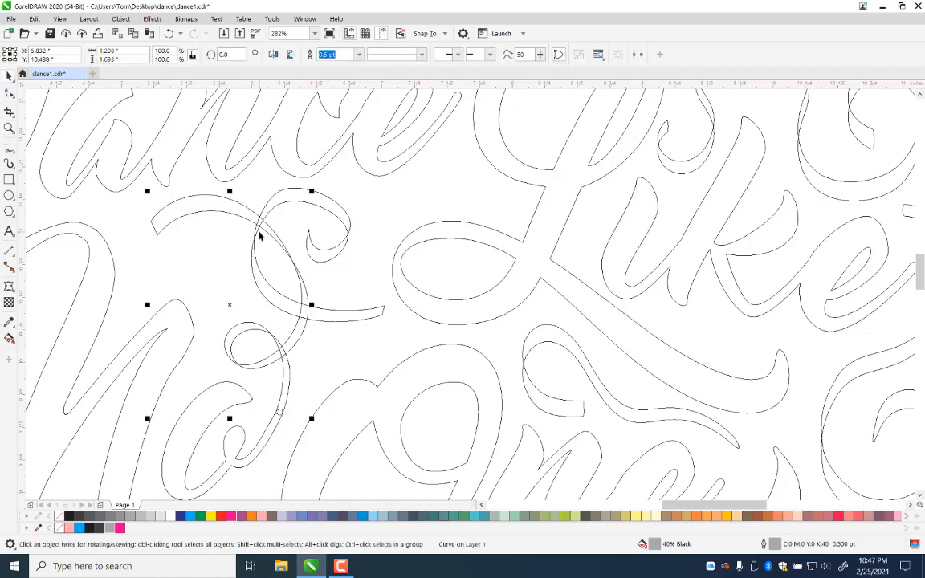
click(185, 213)
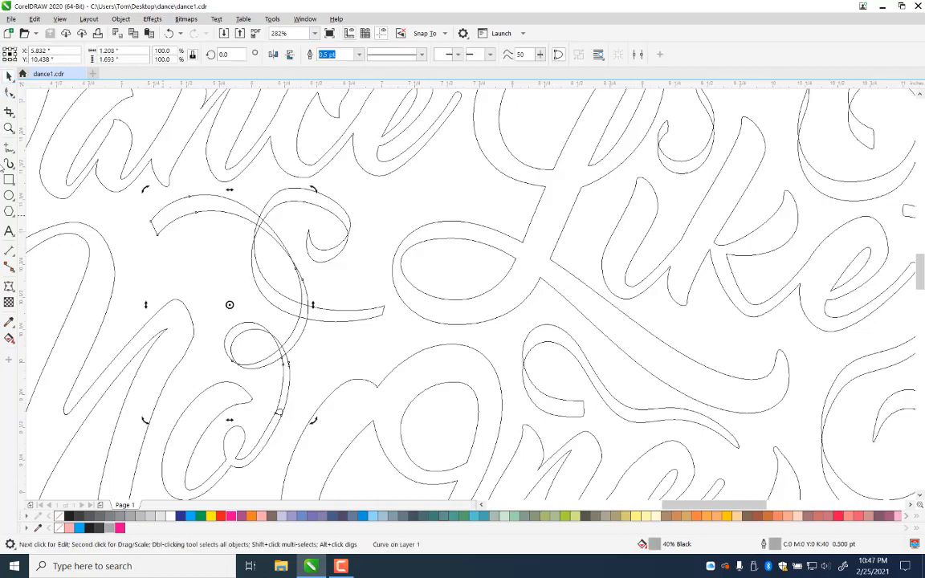
Step: Add a node on each line near the blunt upper end of the flourish that runs down to the "o" of "No"
click(9, 94)
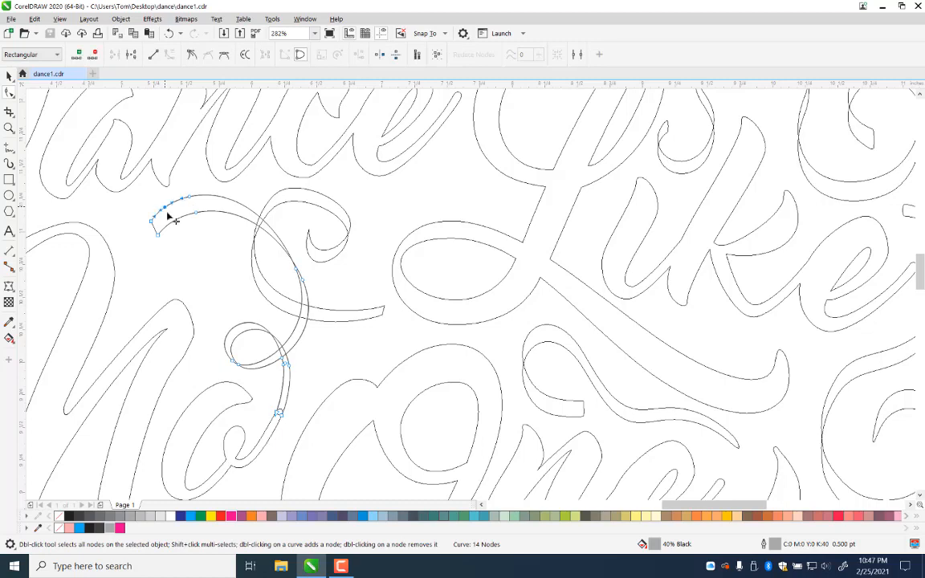
click(168, 212)
double_click(172, 222)
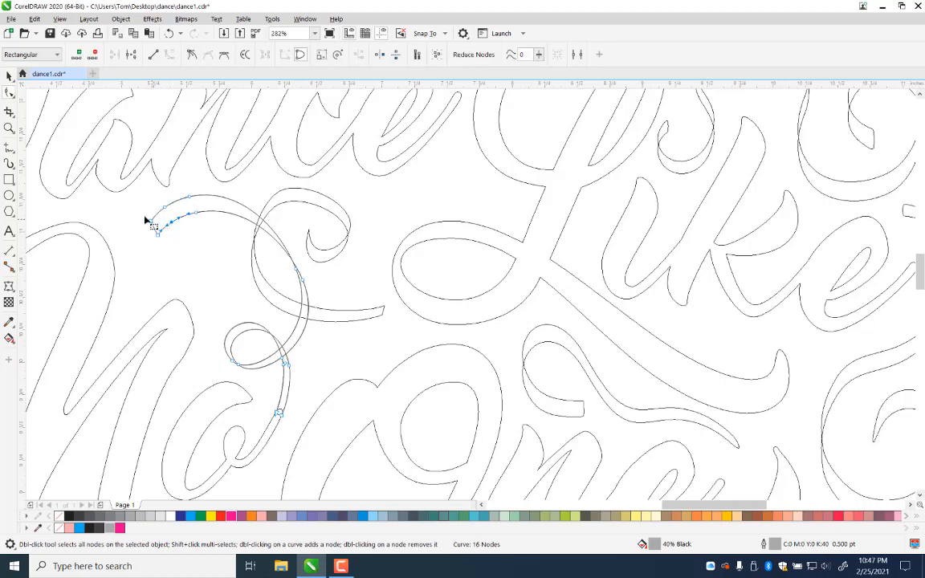
drag(144, 217, 161, 244)
key(Delete)
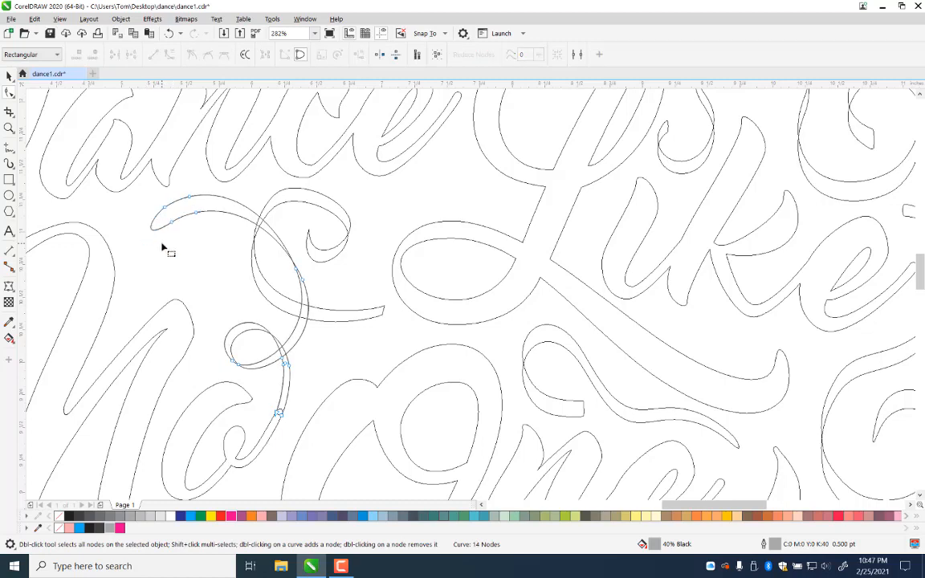
key(ctrl+z)
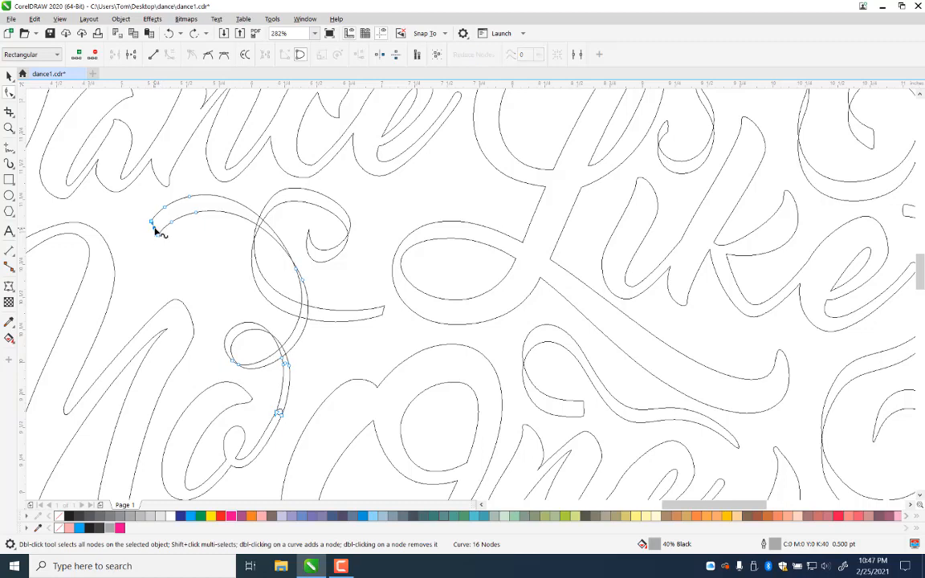
Step: Round the flourish's blunt upper end by adding a node midway along its end edge and deleting the two corner nodes
double_click(152, 216)
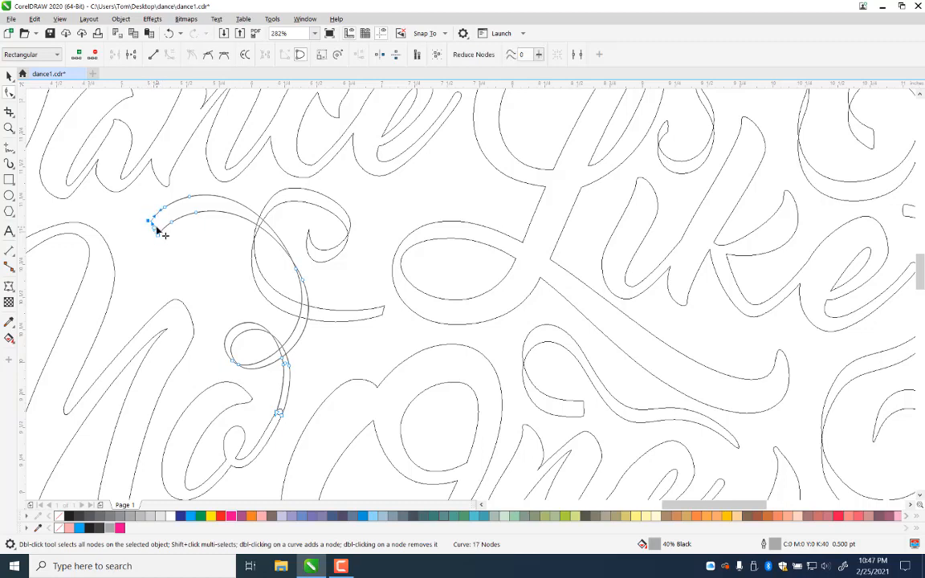
double_click(156, 230)
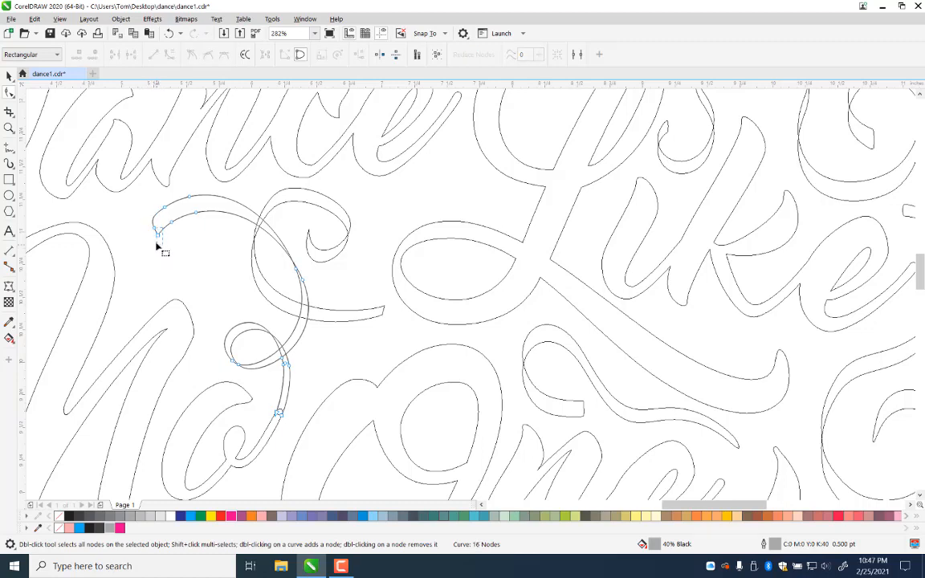
double_click(157, 233)
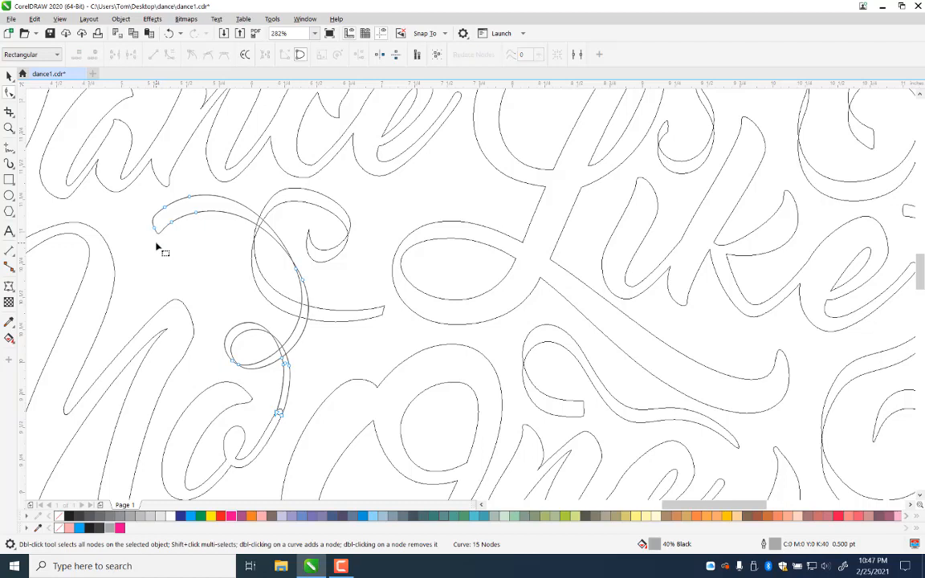
Step: Round the curled inner end of the flourish under "Dance" by adding side nodes, deleting the end nodes and adjusting the curve handle
click(314, 249)
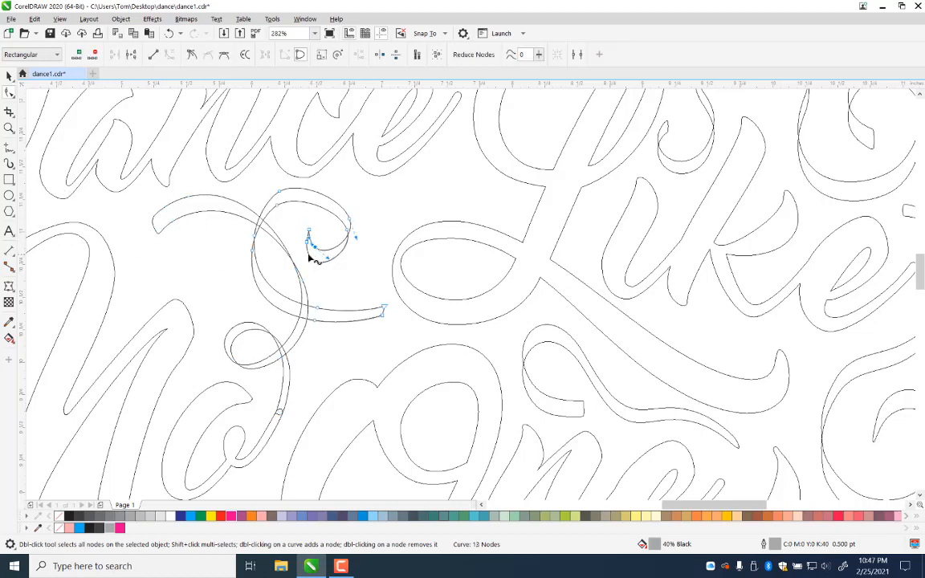
double_click(308, 255)
drag(312, 223, 299, 250)
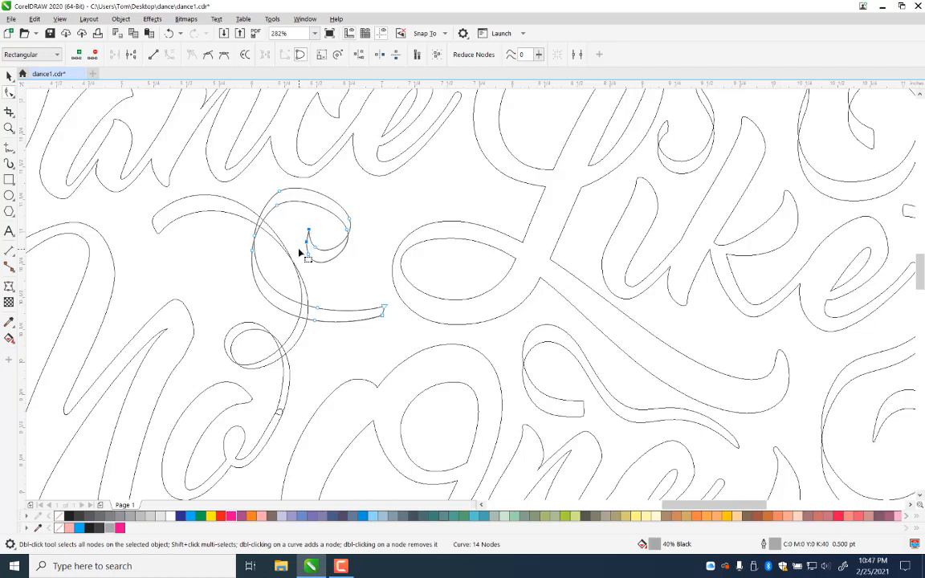
key(Delete)
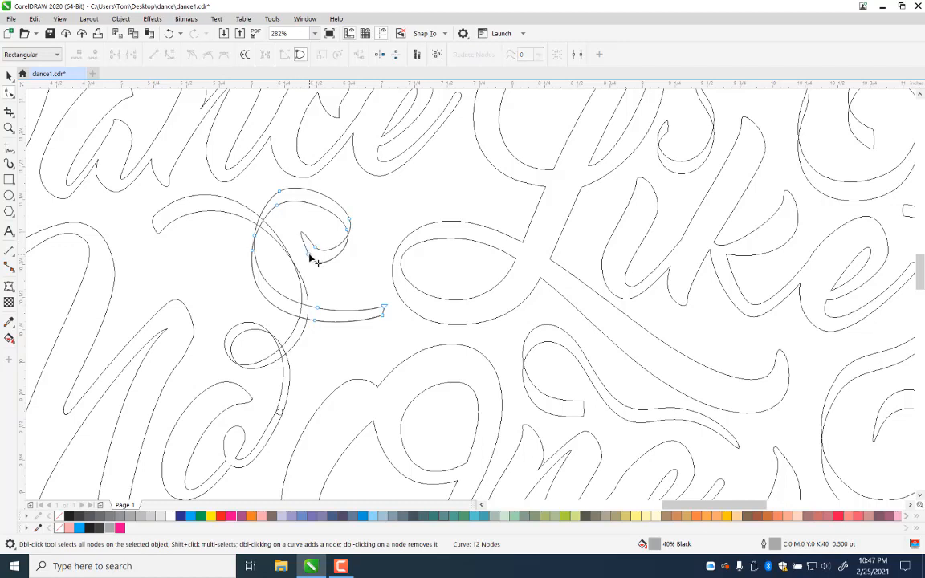
click(308, 255)
drag(290, 210, 303, 239)
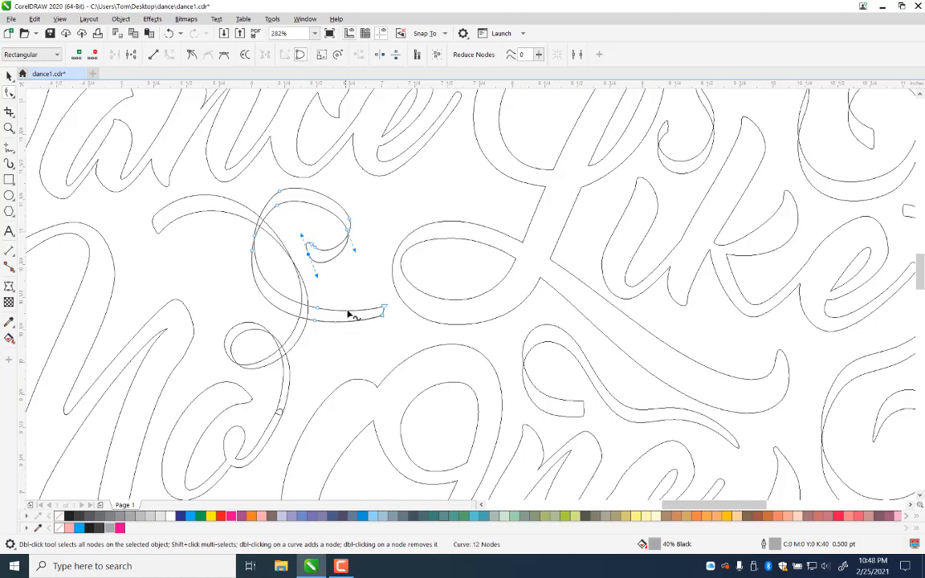
Step: Round the blunt lower end of the flourish under "Dance" by adding a node on each line and deleting the two corner nodes, and save the document
double_click(376, 311)
click(372, 320)
double_click(376, 316)
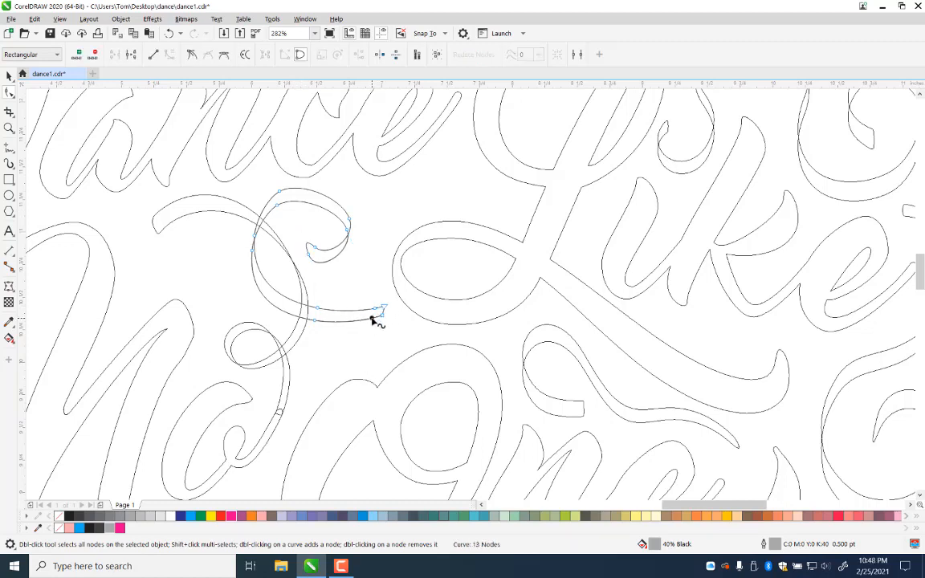
drag(396, 302, 382, 330)
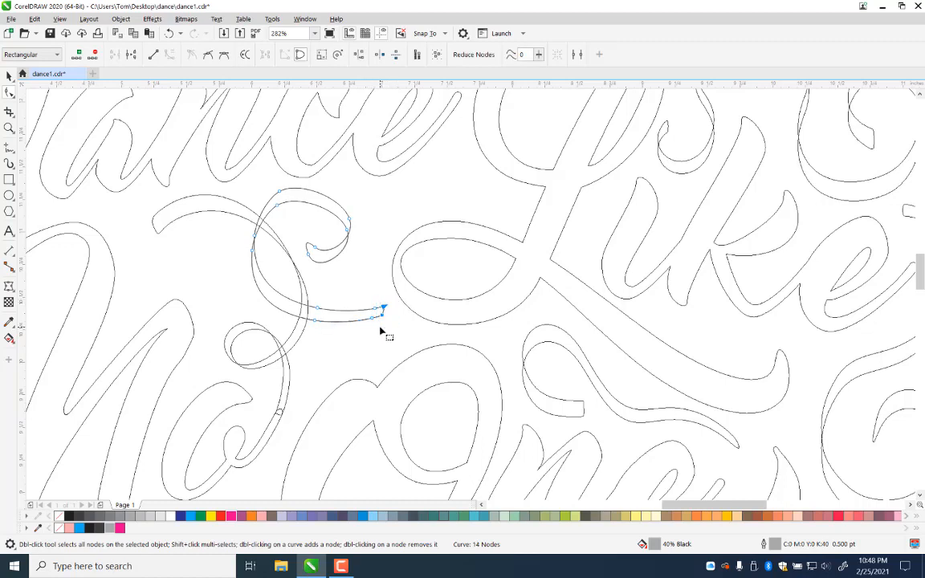
key(Delete)
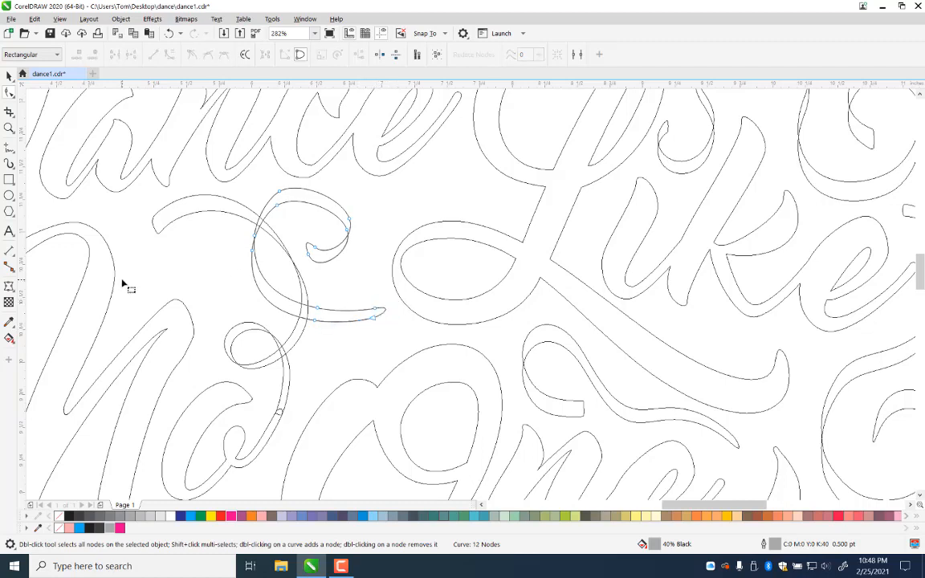
click(8, 128)
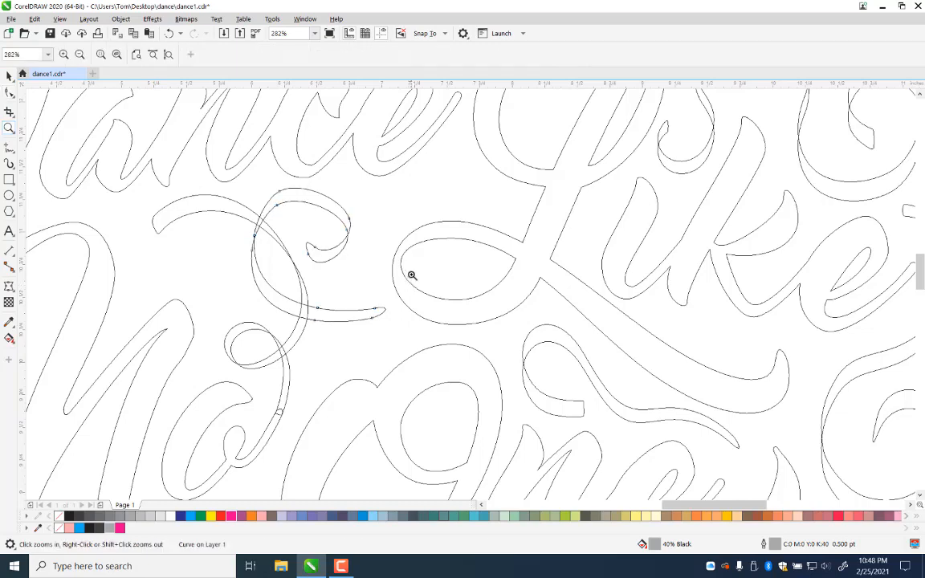
right_click(444, 283)
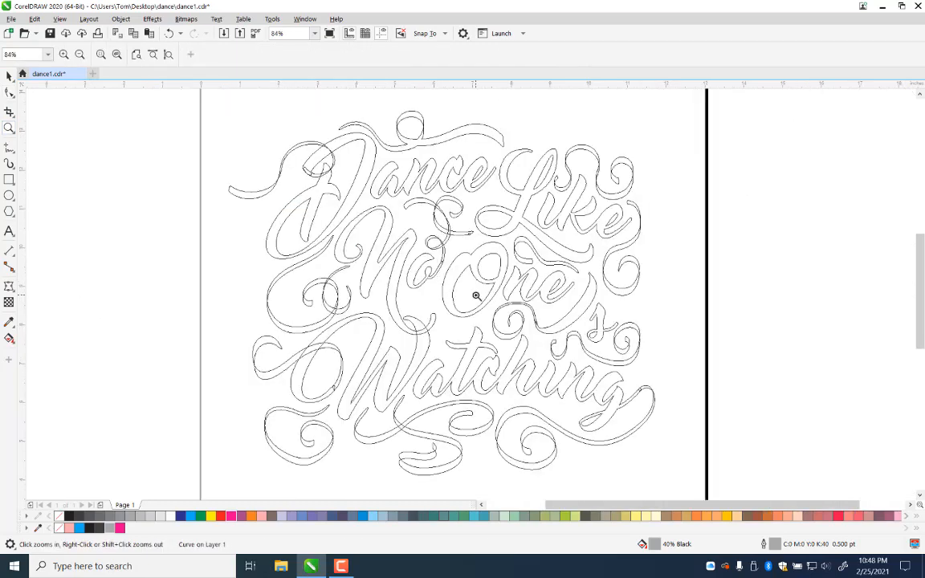
key(ctrl+s)
Step: In Enhanced view, close the open end of the unfilled spiral under "One" with a straight freehand line between its two end nodes
click(10, 76)
click(434, 215)
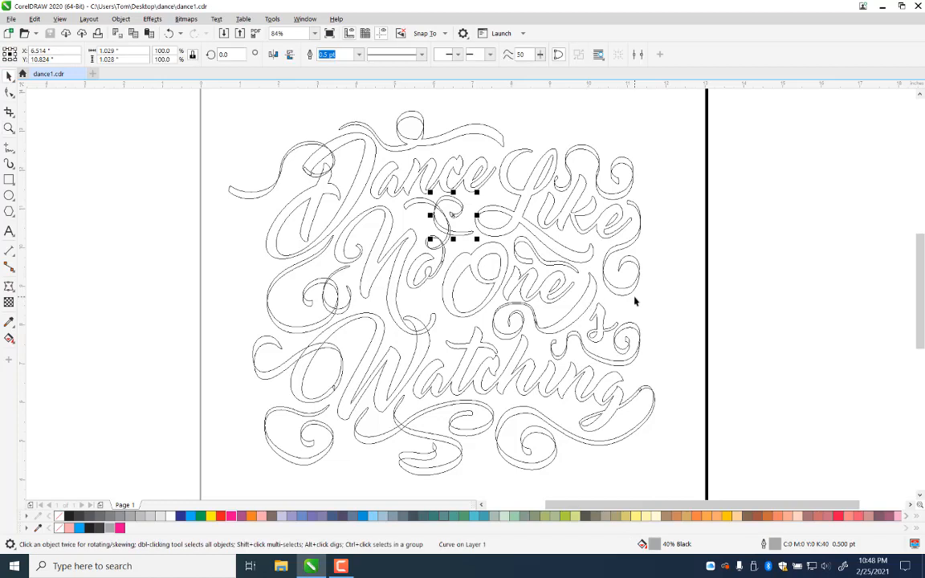
key(alt+v)
key(e)
key(z)
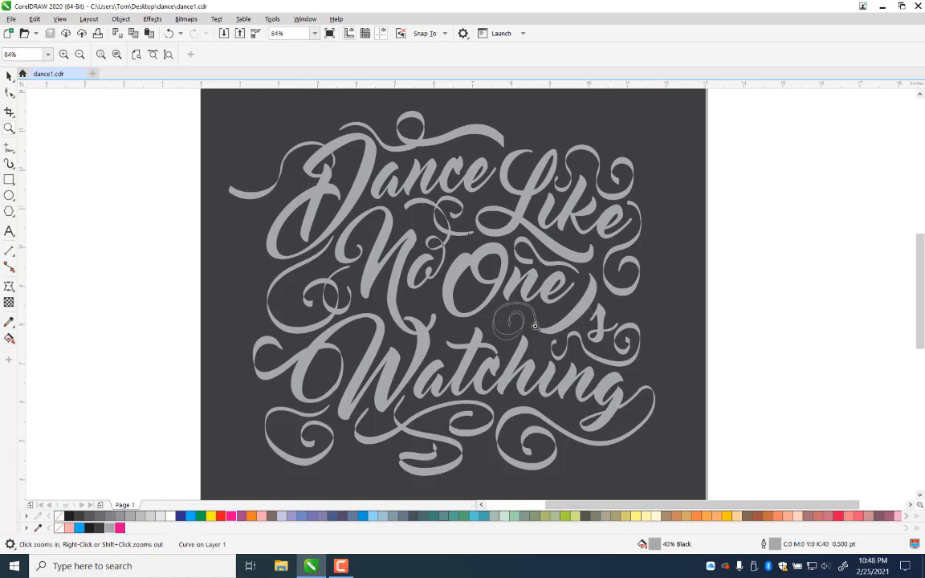
drag(497, 308, 551, 344)
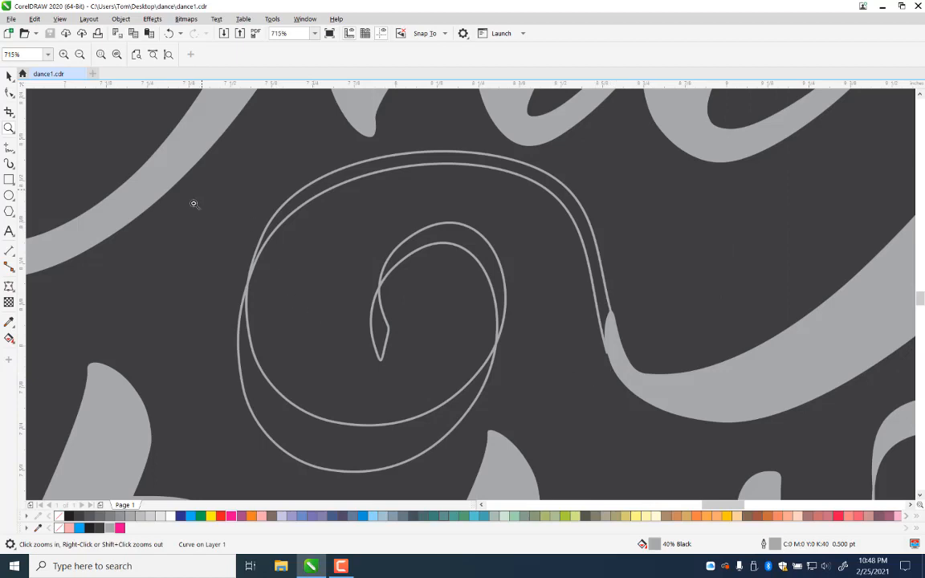
click(9, 75)
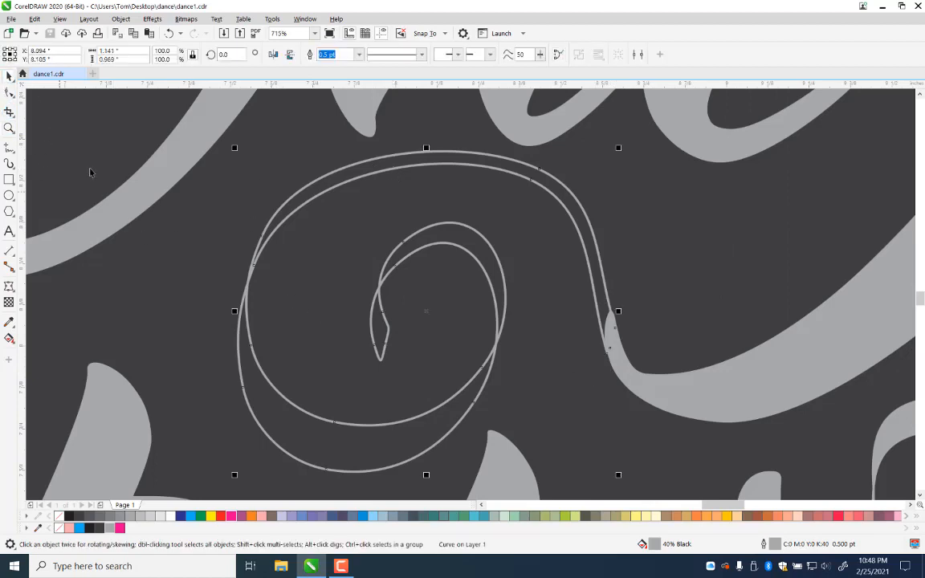
click(9, 148)
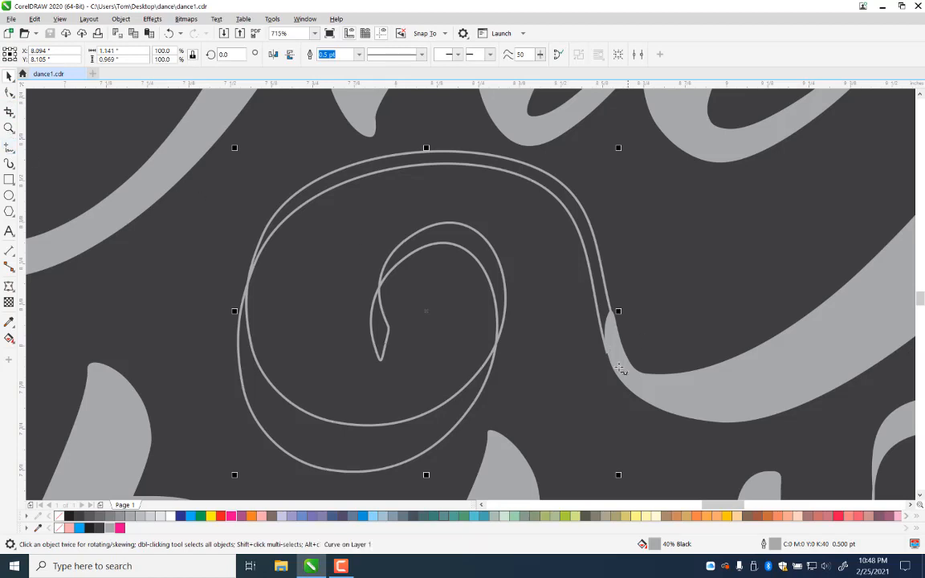
click(608, 354)
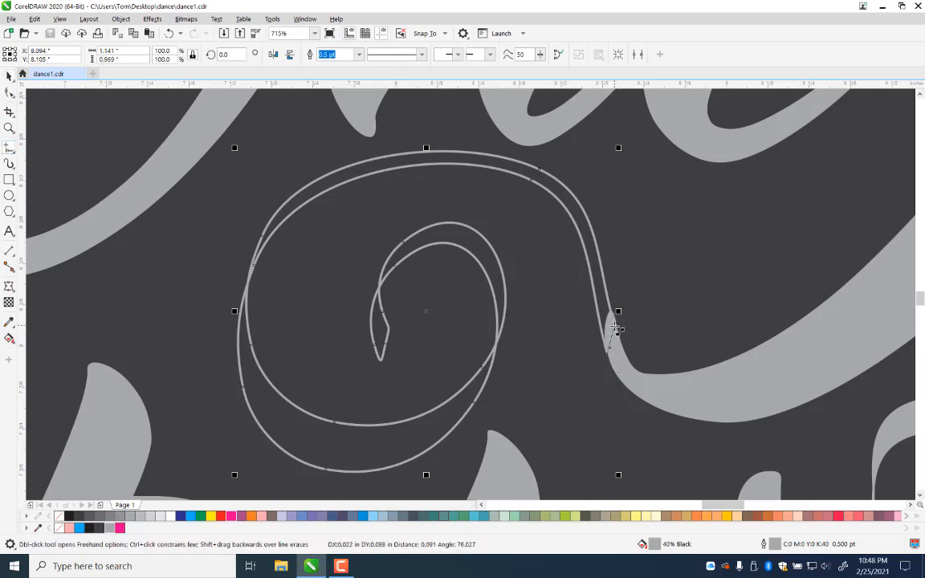
click(617, 329)
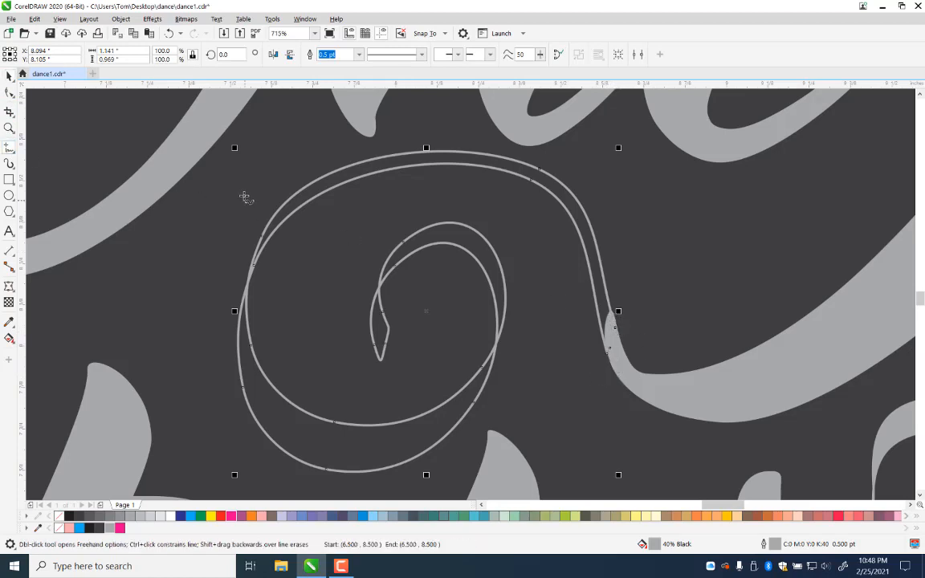
key(alt+b)
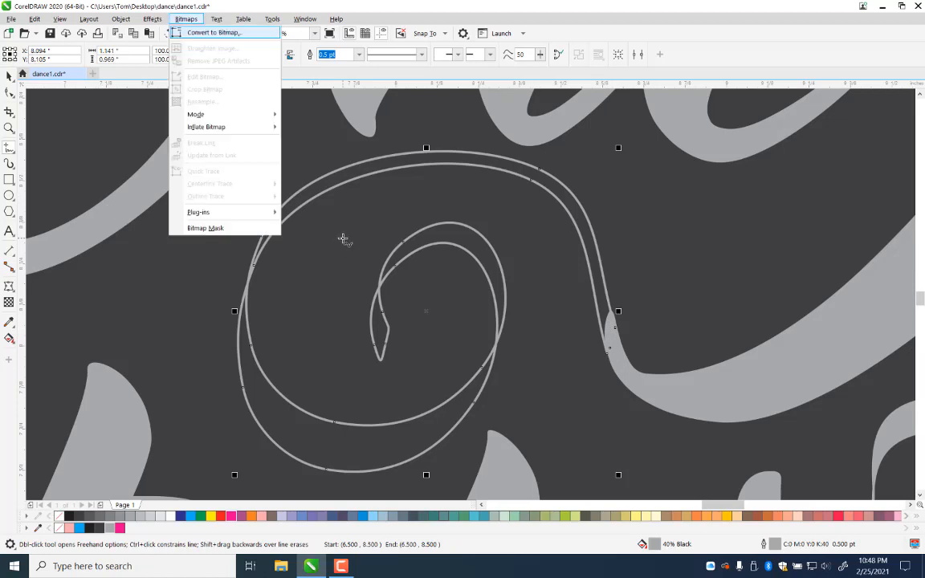
key(Return)
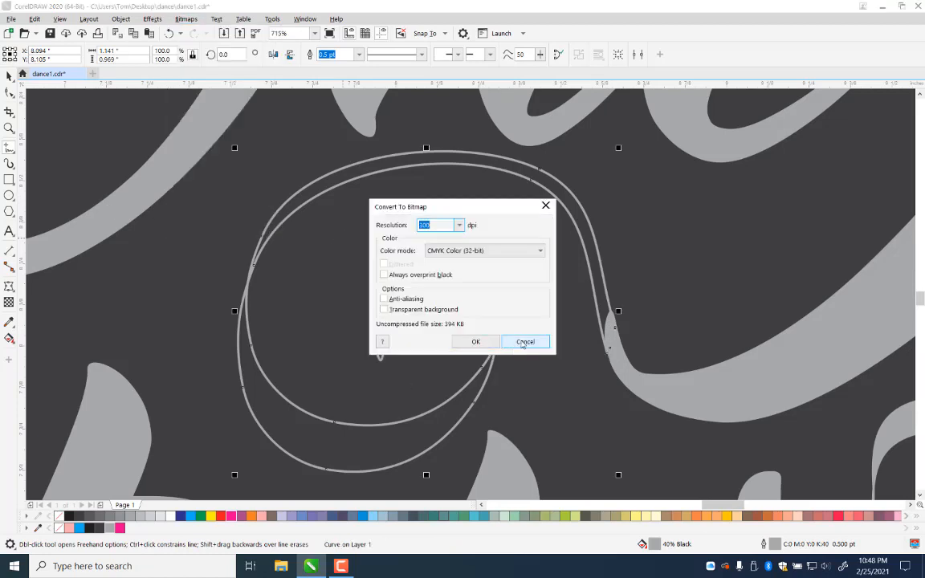
click(526, 341)
Step: In Wireframe view, move the lower end node of the spiral under "One" onto the outer line of the adjoining flourish
key(alt+v)
key(Return)
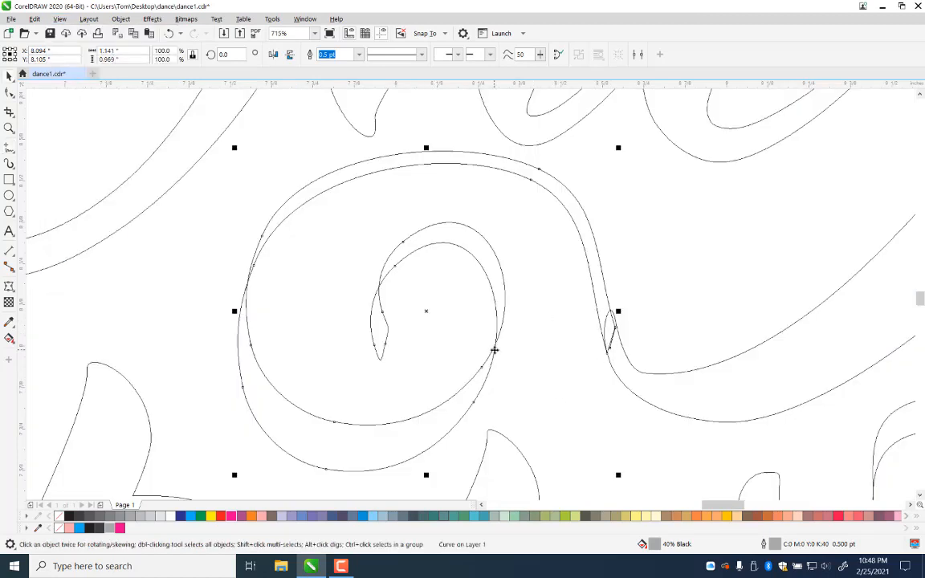
key(ctrl+s)
click(10, 93)
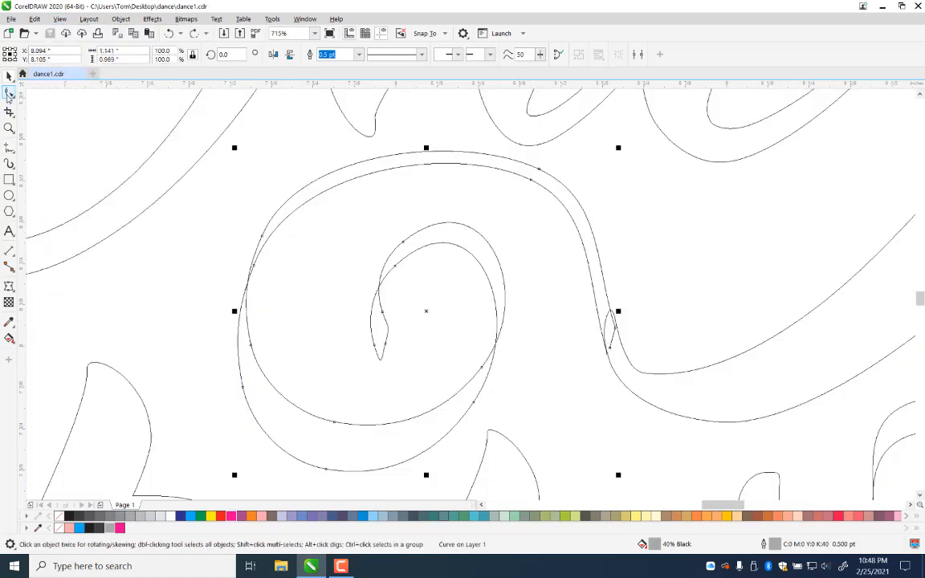
drag(611, 349, 607, 353)
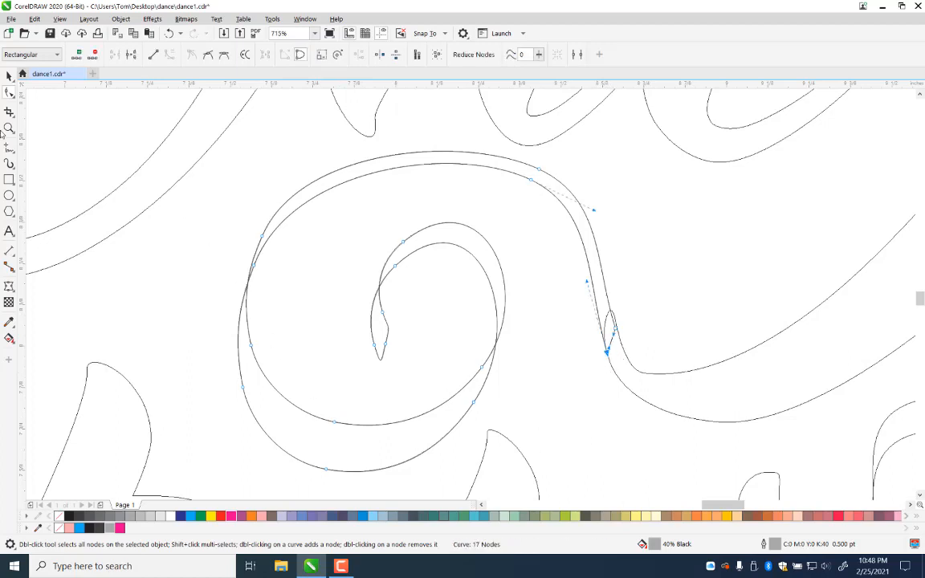
Step: In Enhanced view, fine-tune the two end nodes of the spiral so its edges line up with the adjoining flourish
click(9, 77)
key(alt+v)
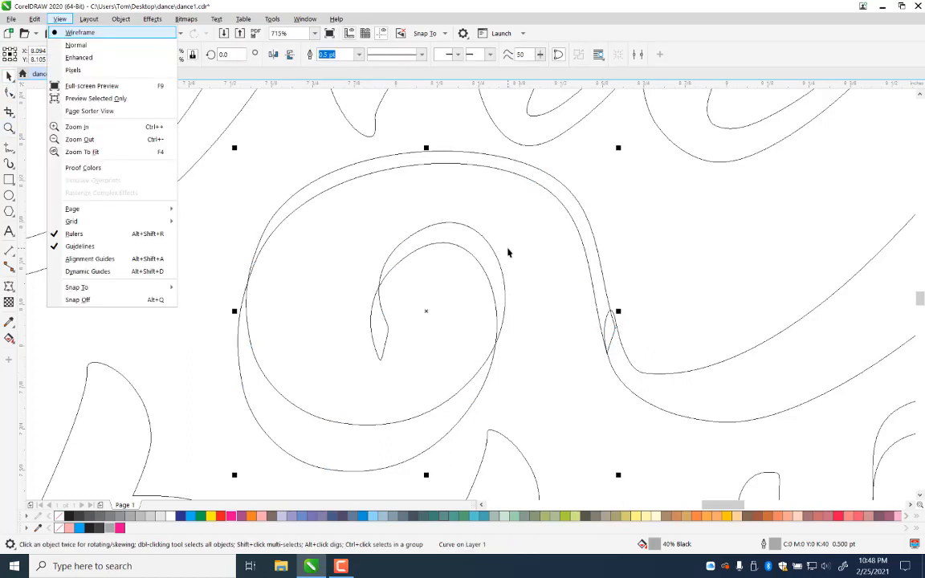
key(e)
key(F10)
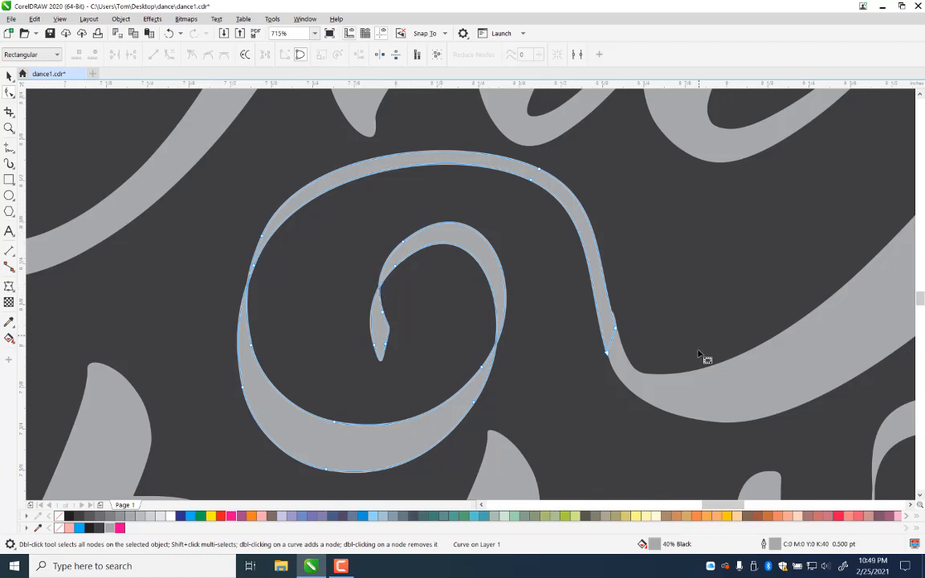
drag(631, 301, 608, 351)
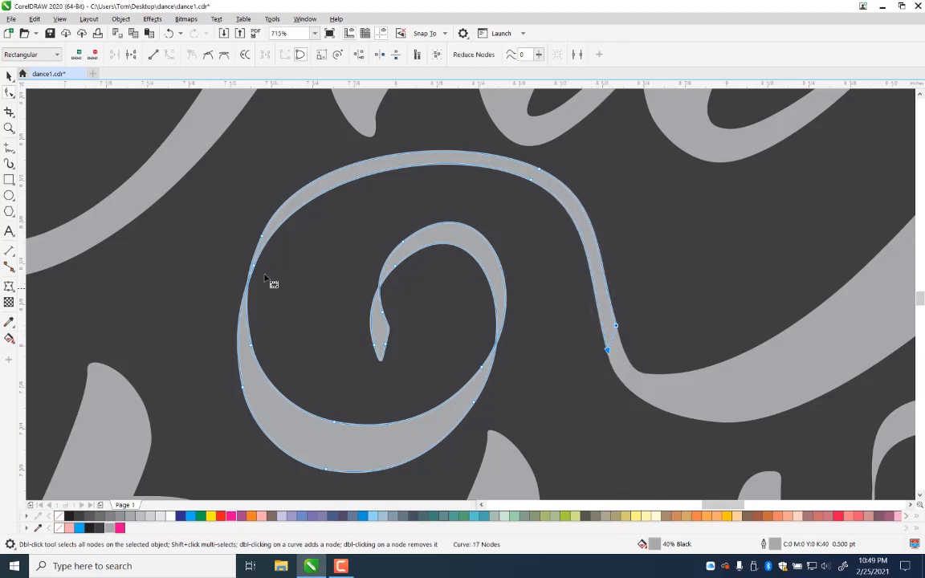
Step: Draw a narrow four-sided freehand patch over the thin crossing on the outer left side of the spiral under "One"
click(9, 75)
click(212, 280)
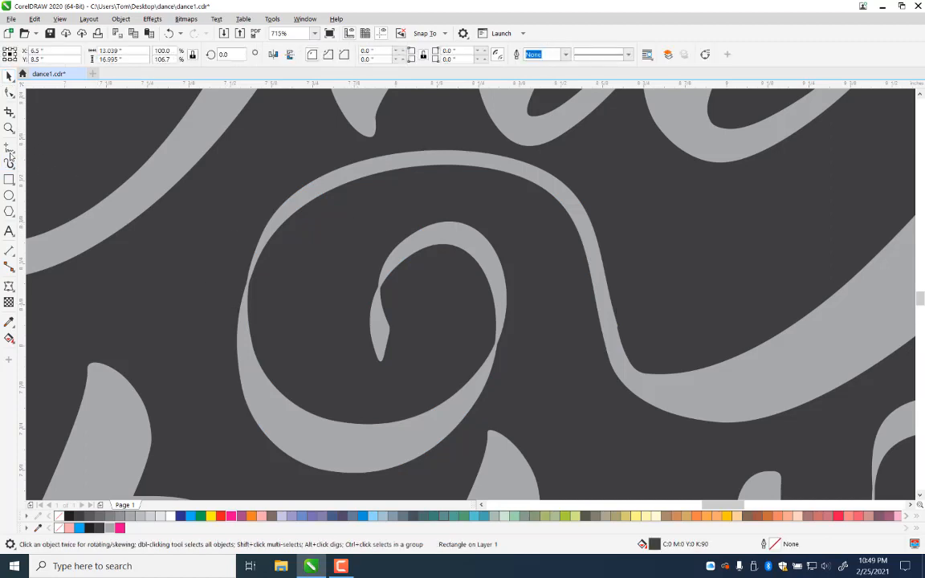
click(272, 218)
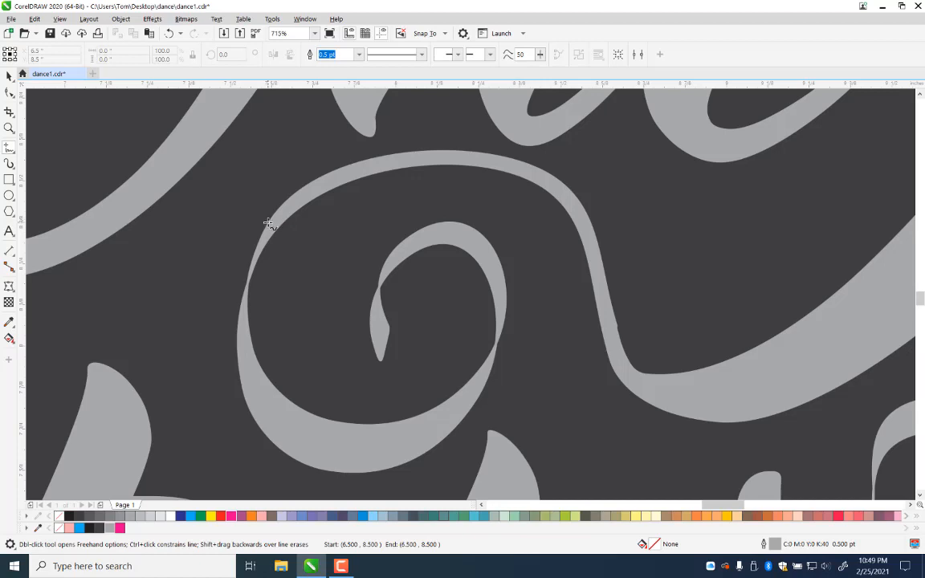
click(239, 332)
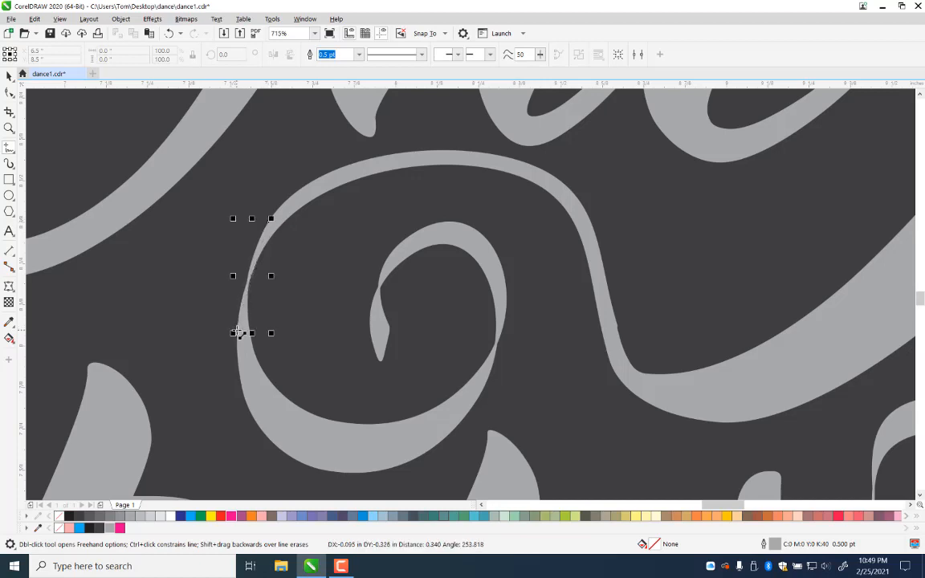
click(271, 226)
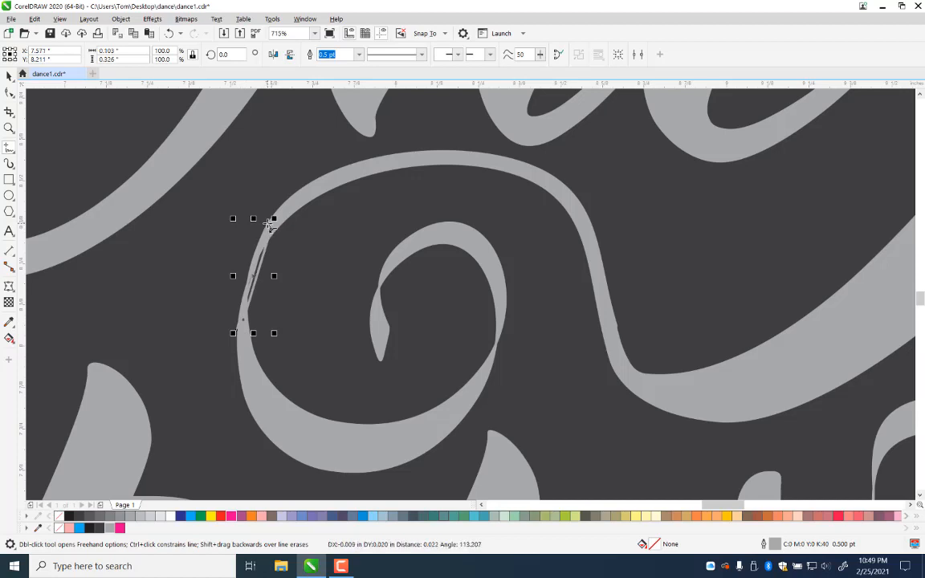
click(269, 225)
Step: In Wireframe view, bend the patch's outer side into a curve that follows the spiral's outer line
click(10, 94)
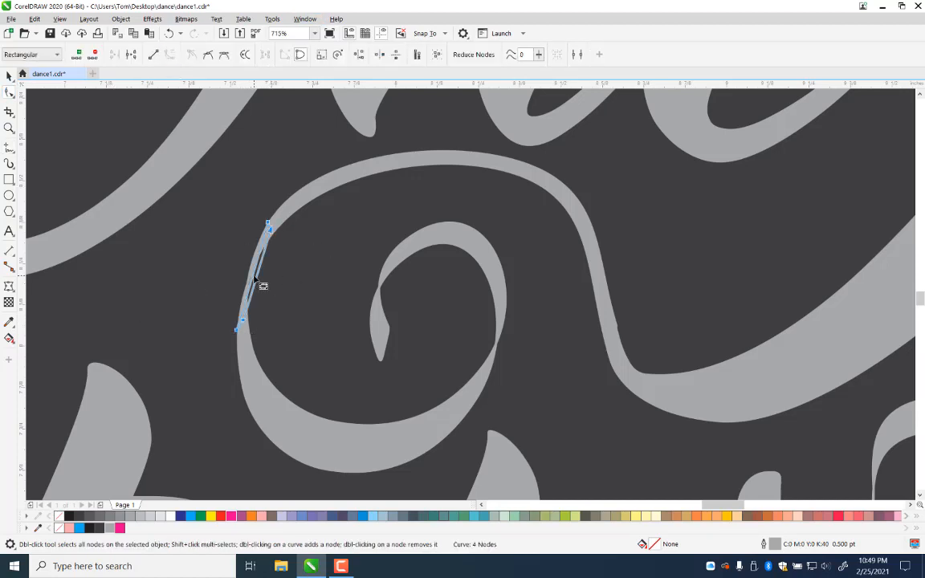
key(alt+v)
key(w)
key(space)
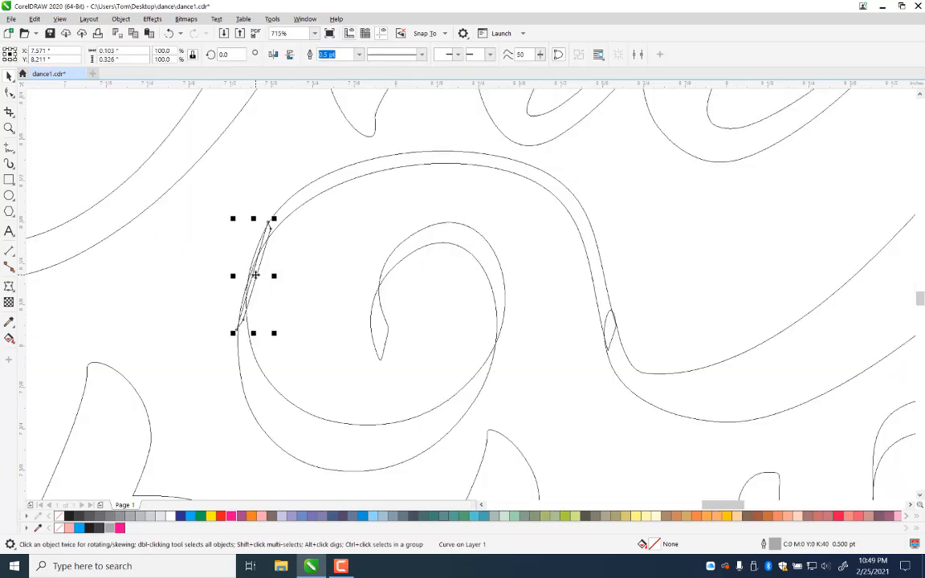
click(10, 128)
drag(190, 163, 438, 387)
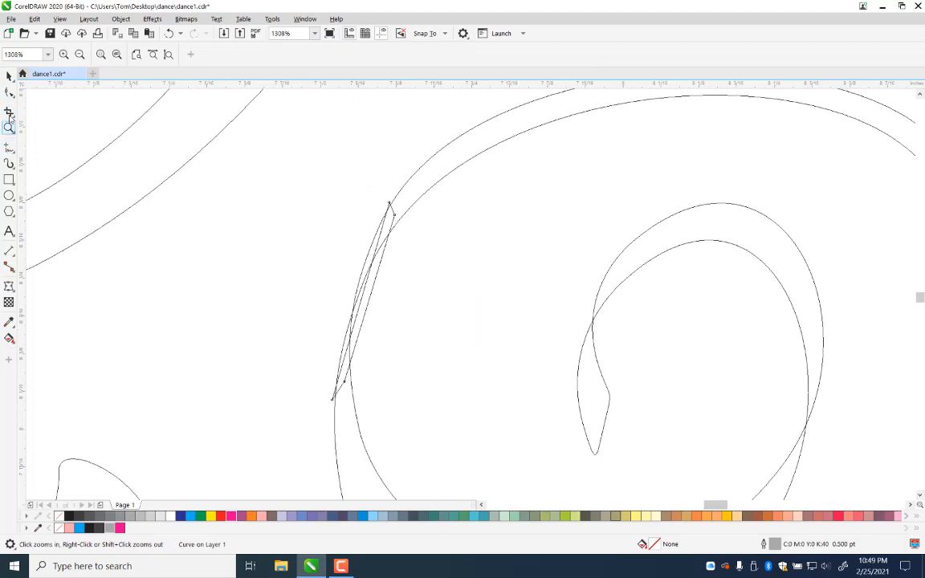
click(9, 92)
drag(365, 299, 353, 295)
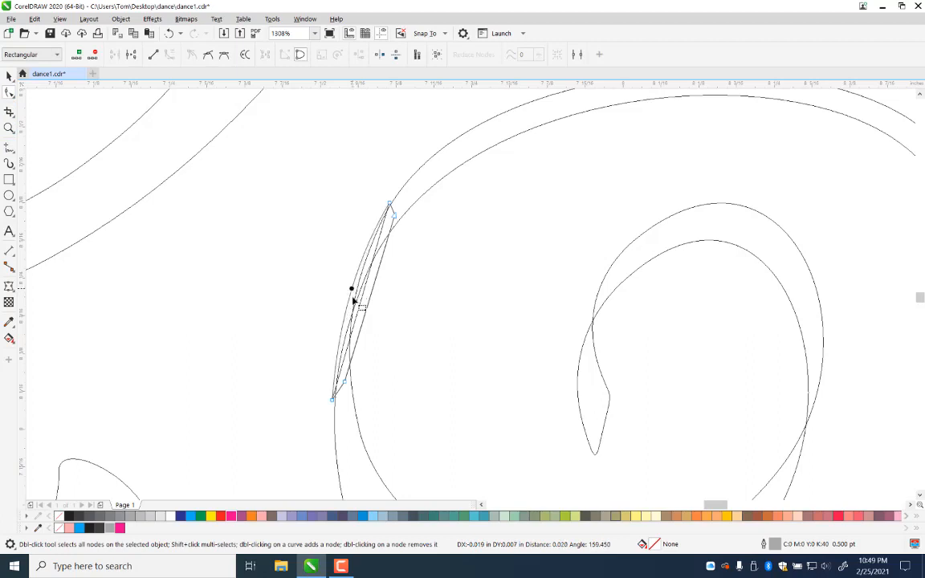
Step: Move the patch's corner nodes onto the spiral's outlines and bend its inner side to follow the spiral's inner line
click(339, 401)
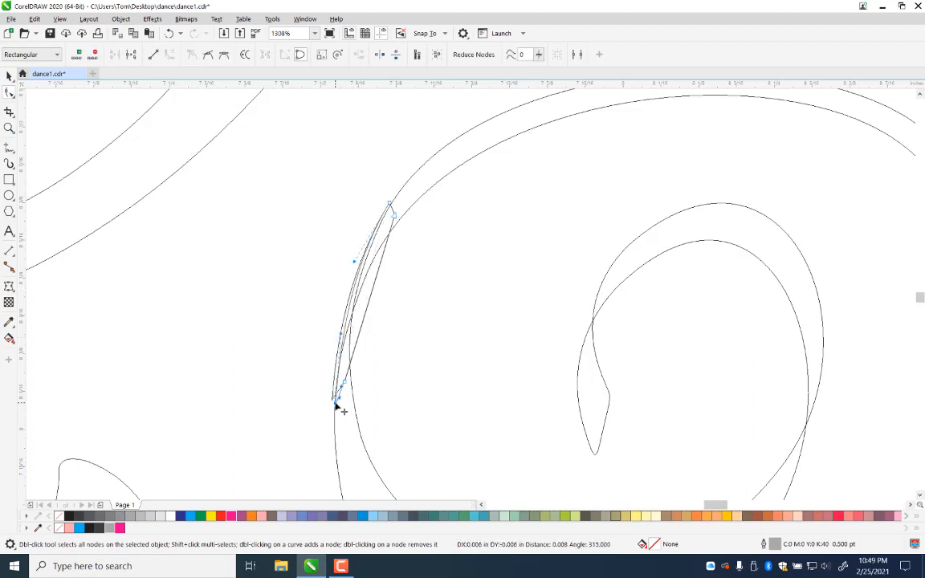
drag(336, 403, 351, 376)
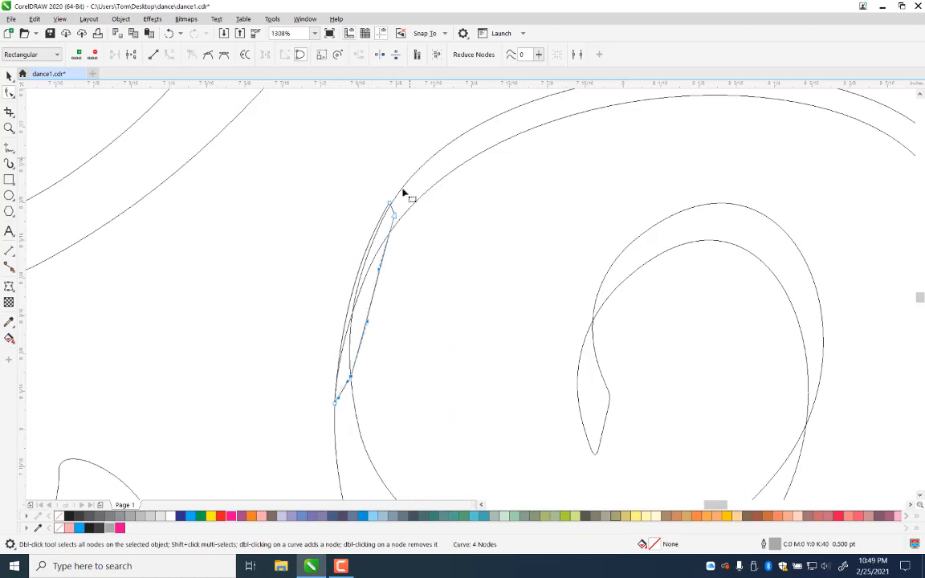
drag(394, 217, 393, 230)
click(369, 301)
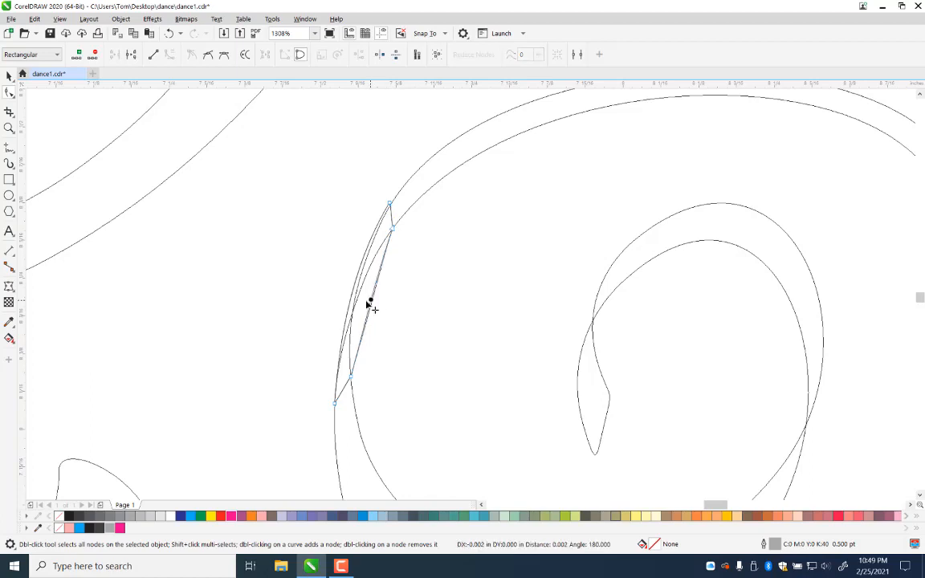
drag(369, 303, 354, 312)
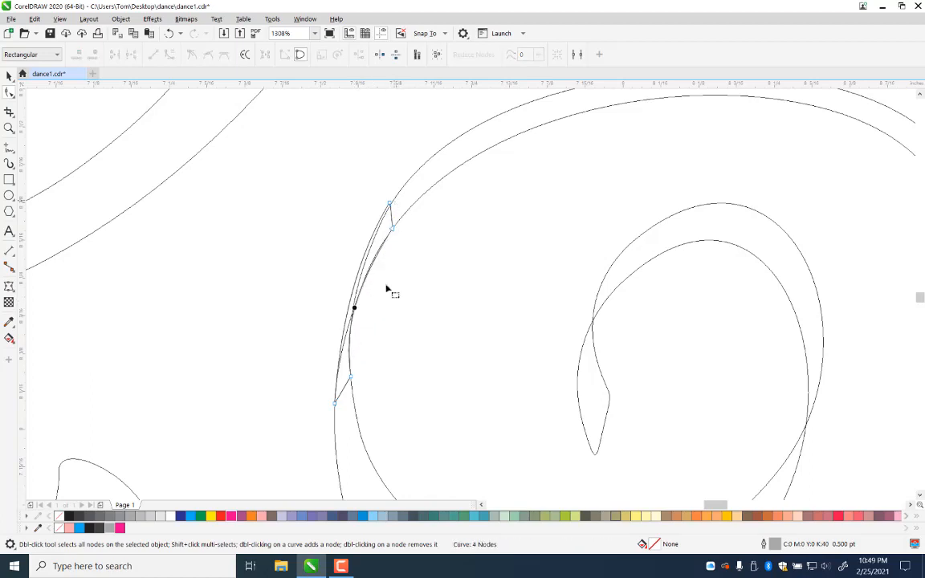
drag(388, 207, 391, 207)
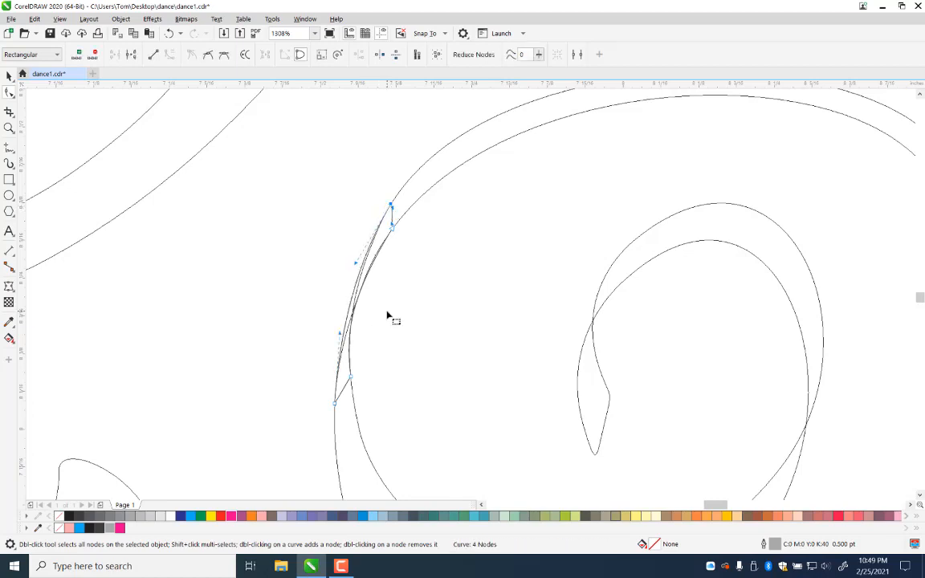
Step: Place a copy of the patch beside the spiral's inner curl, then weld the original patch to the spiral
click(11, 76)
drag(392, 212, 611, 216)
click(393, 217)
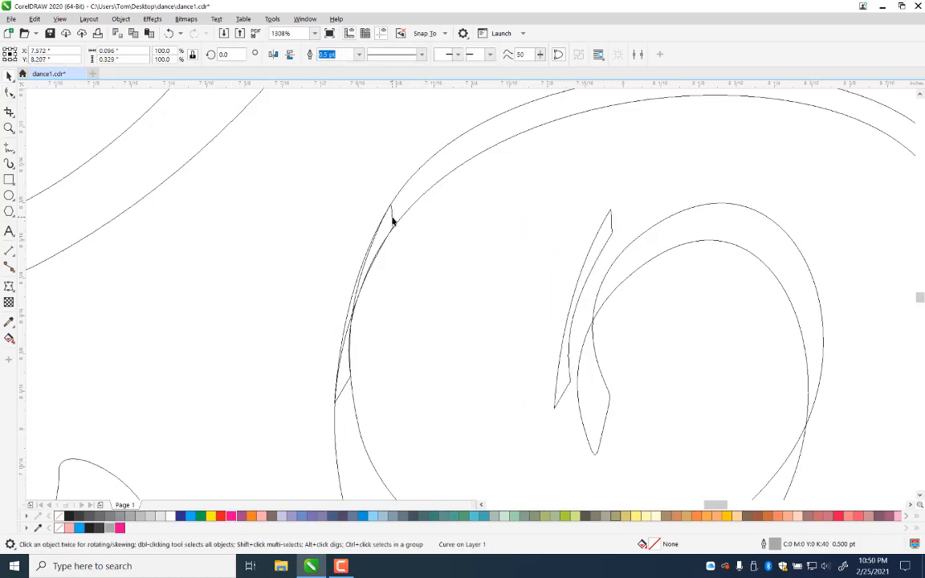
shift+click(430, 188)
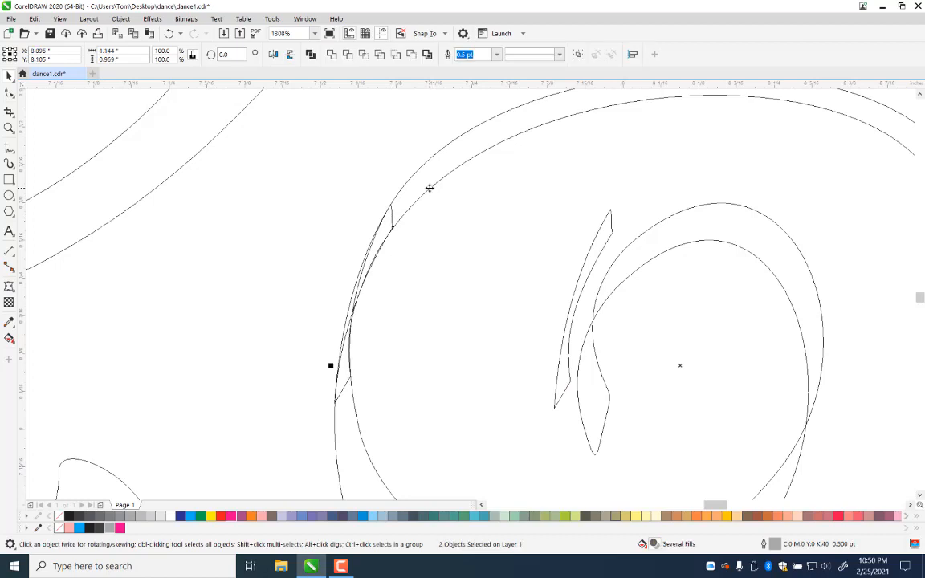
click(332, 54)
click(394, 244)
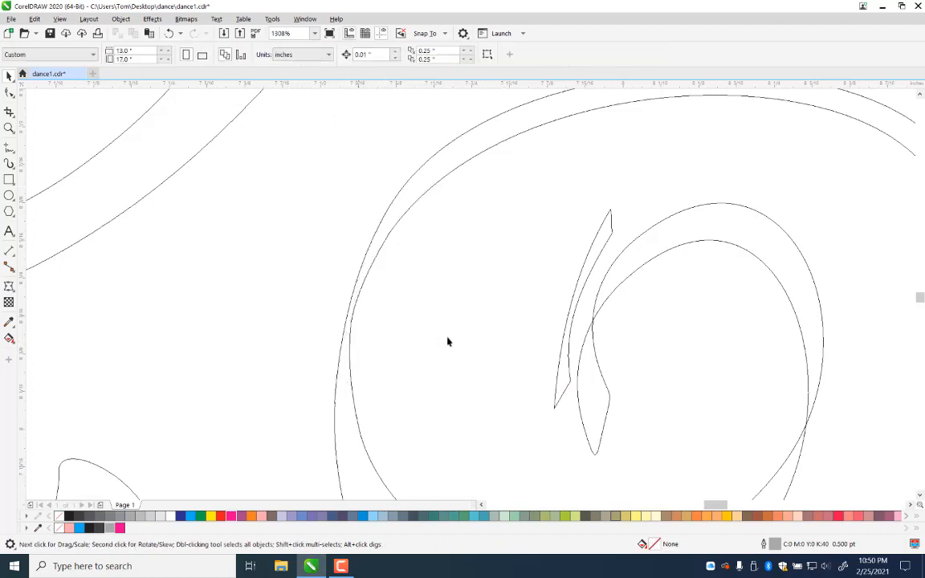
Step: Move the patch copy over the inner curl's crossing and set its corner nodes on the curl's outlines
click(583, 295)
key(F10)
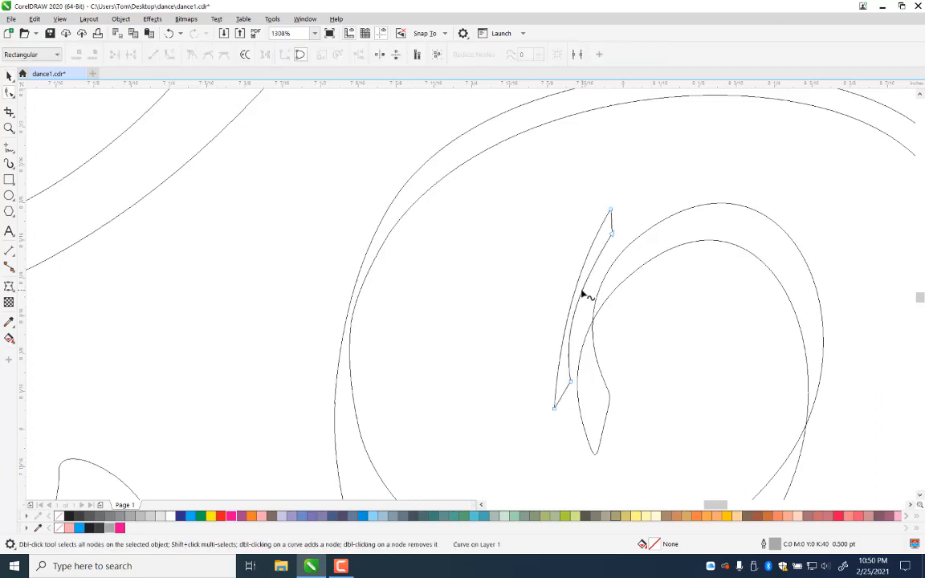
click(9, 75)
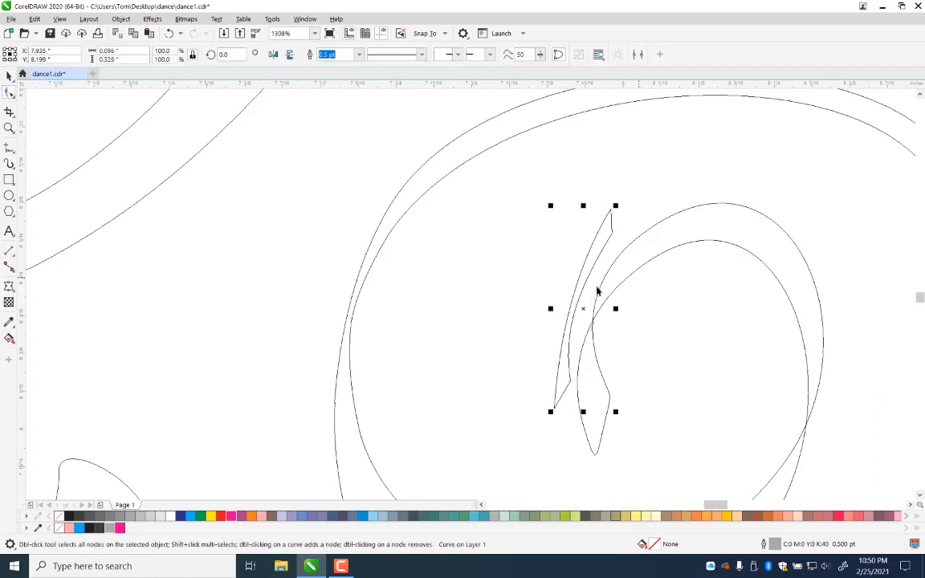
drag(583, 289, 608, 271)
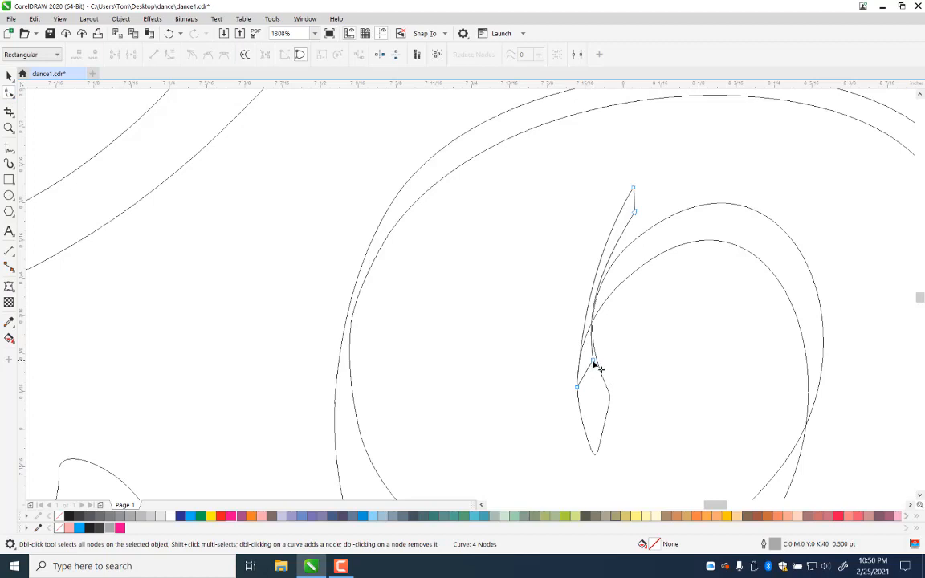
drag(594, 365, 611, 346)
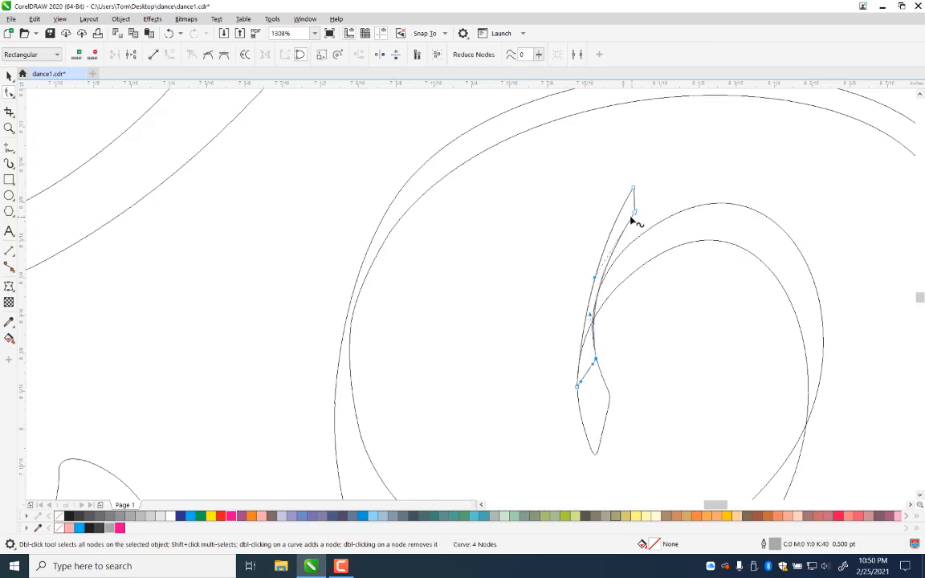
drag(636, 212, 651, 260)
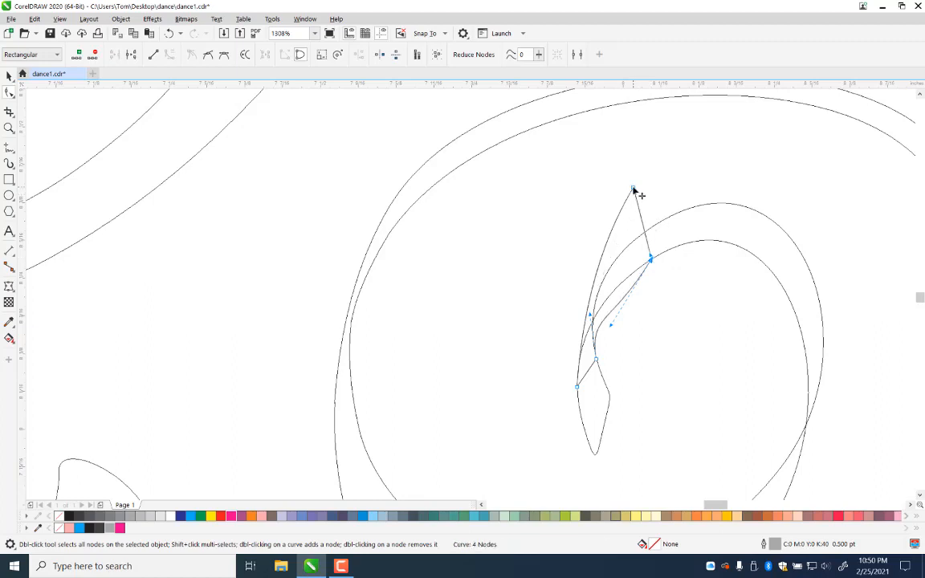
drag(633, 190, 644, 234)
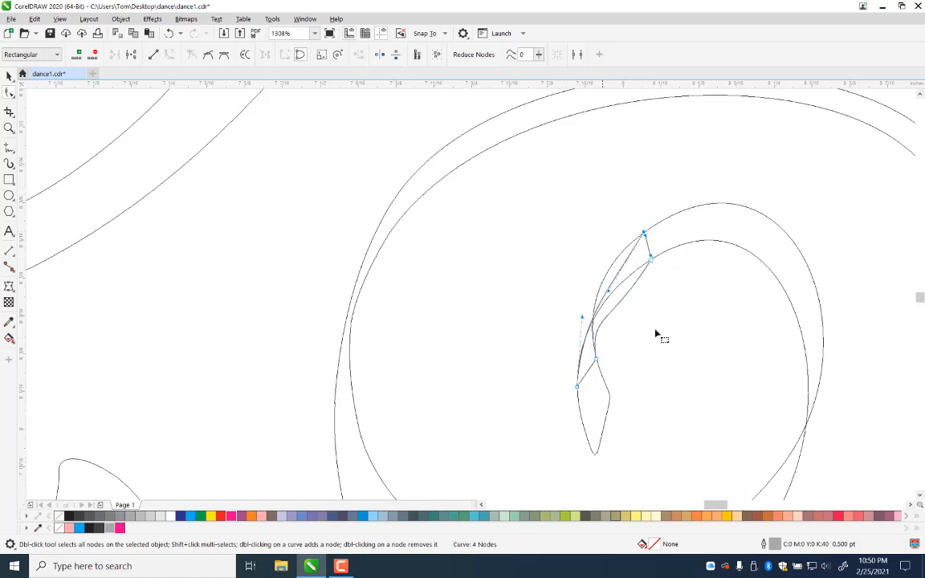
Step: Bend the patch's long sides to follow the inner curl's outlines and weld the patch to the spiral
drag(609, 292, 605, 261)
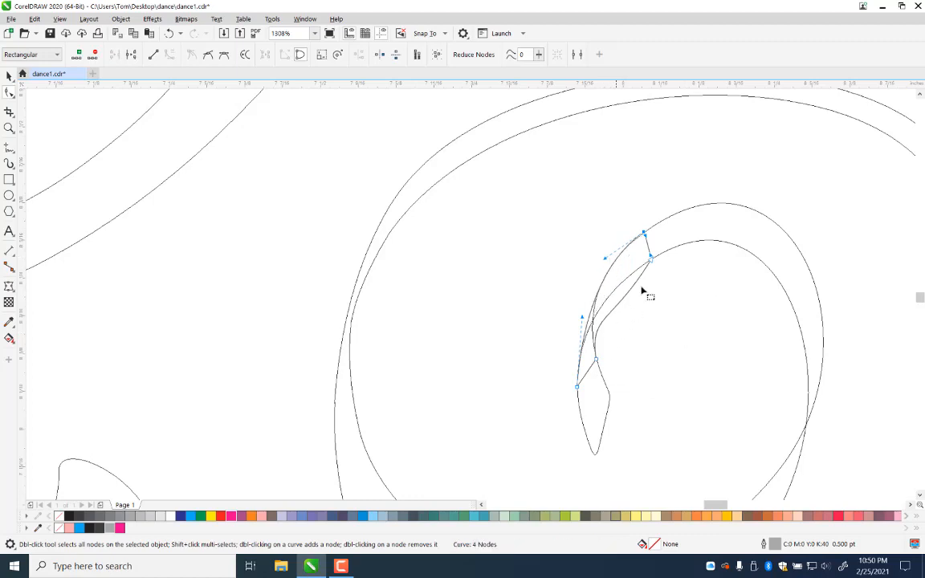
click(651, 262)
drag(612, 325, 598, 303)
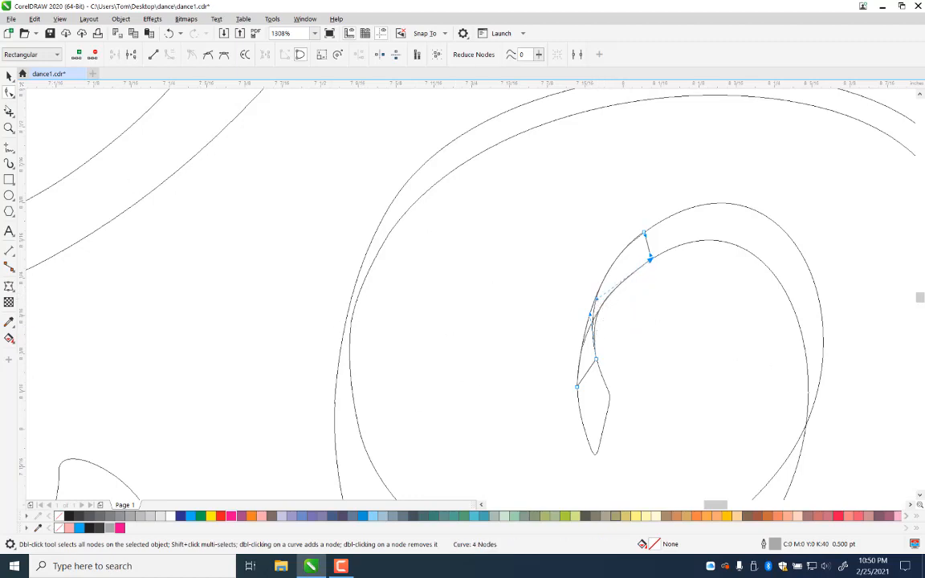
click(9, 74)
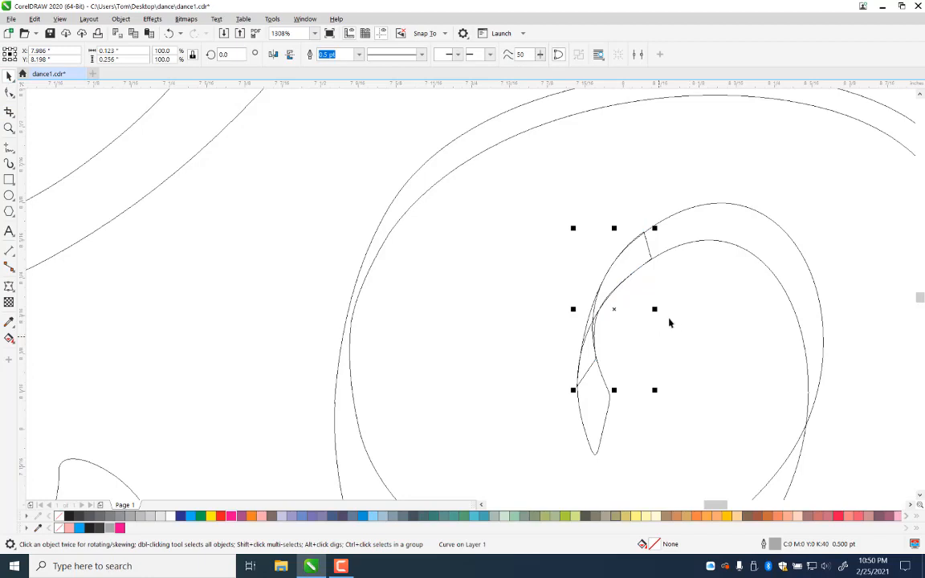
shift+click(680, 247)
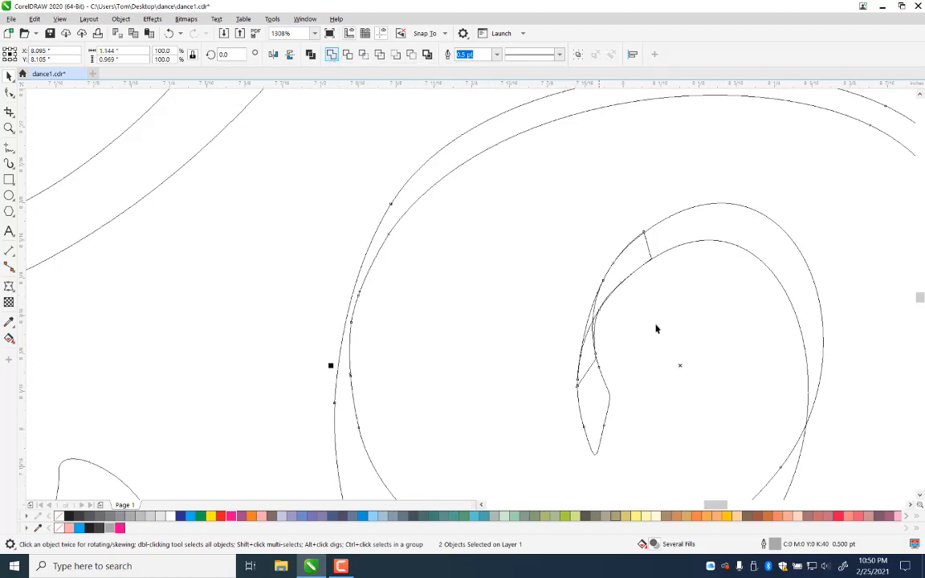
click(653, 362)
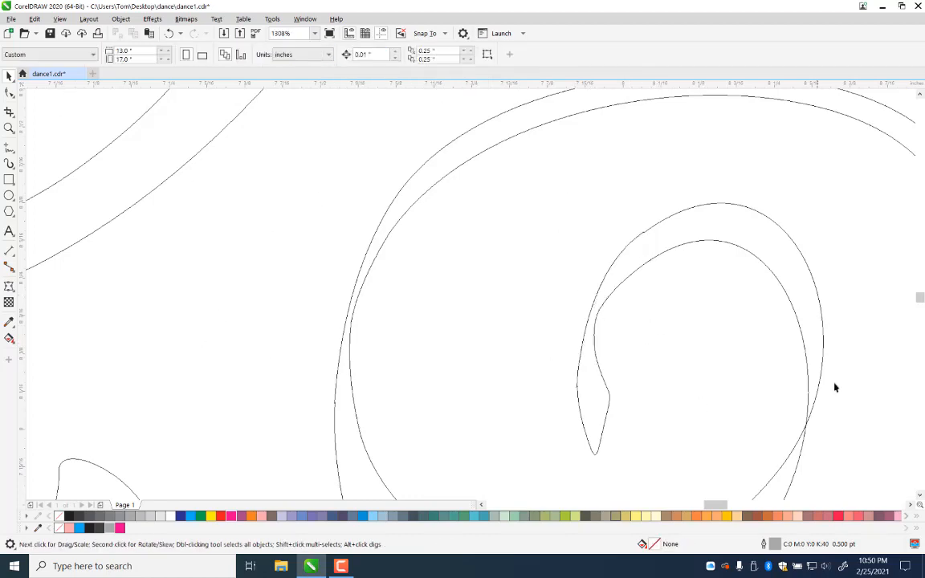
Step: Inspect the spiral, the flourishes below "Watching" and the rest of the lettering for gaps at crossings, in Wireframe and Enhanced views
drag(838, 423, 564, 261)
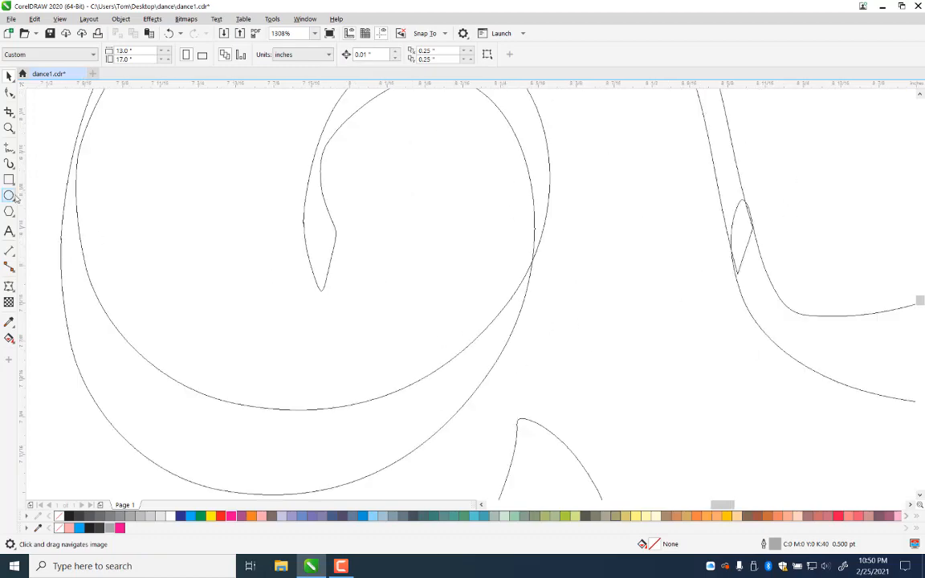
click(9, 126)
right_click(325, 221)
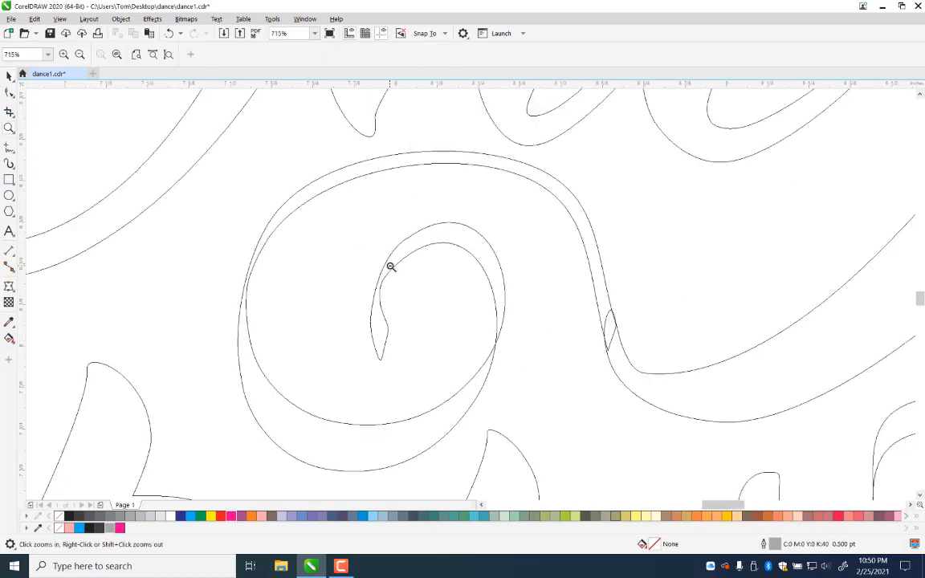
right_click(392, 271)
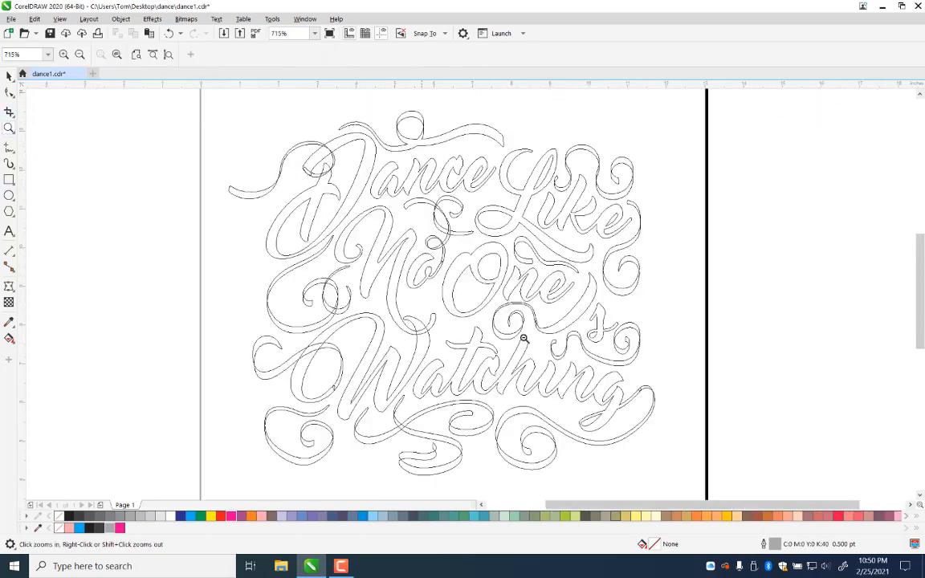
click(435, 457)
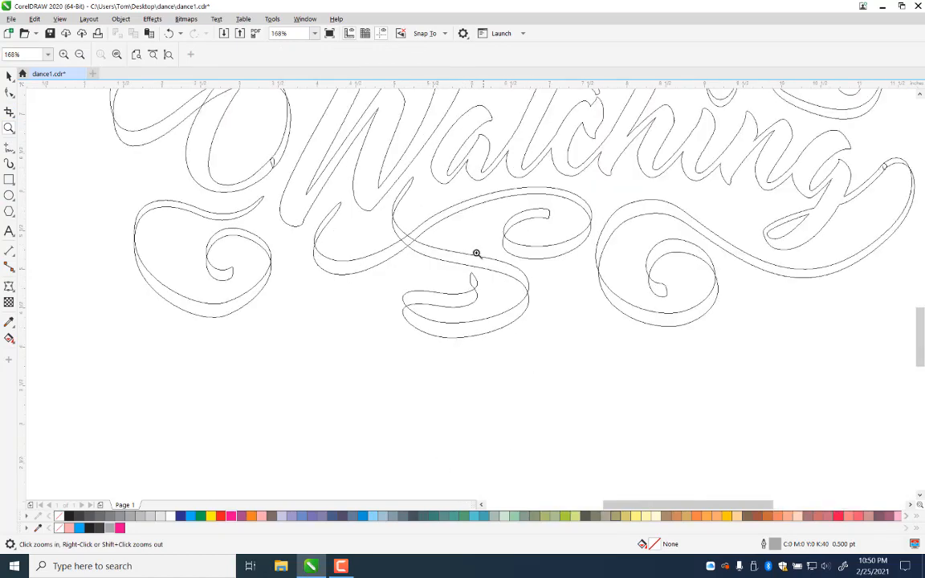
click(463, 301)
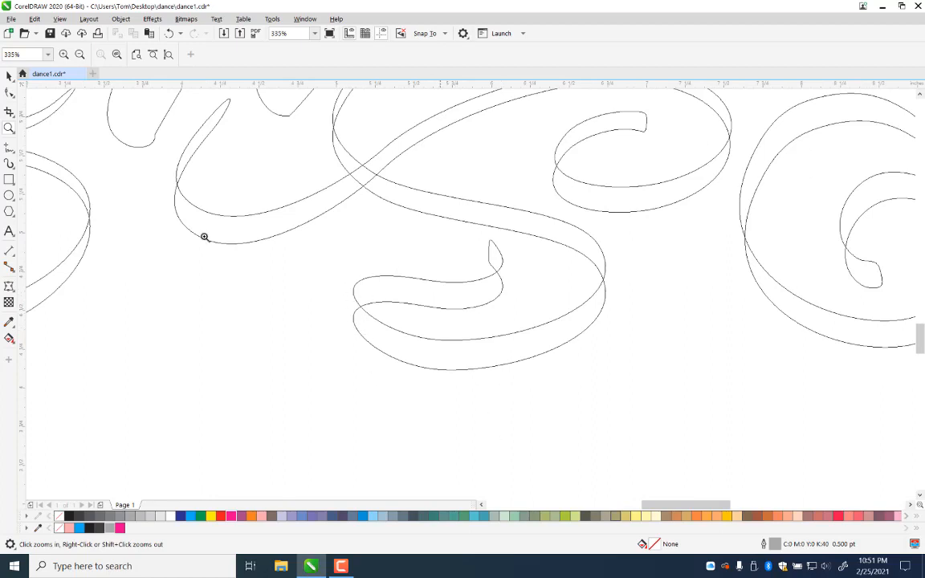
right_click(619, 480)
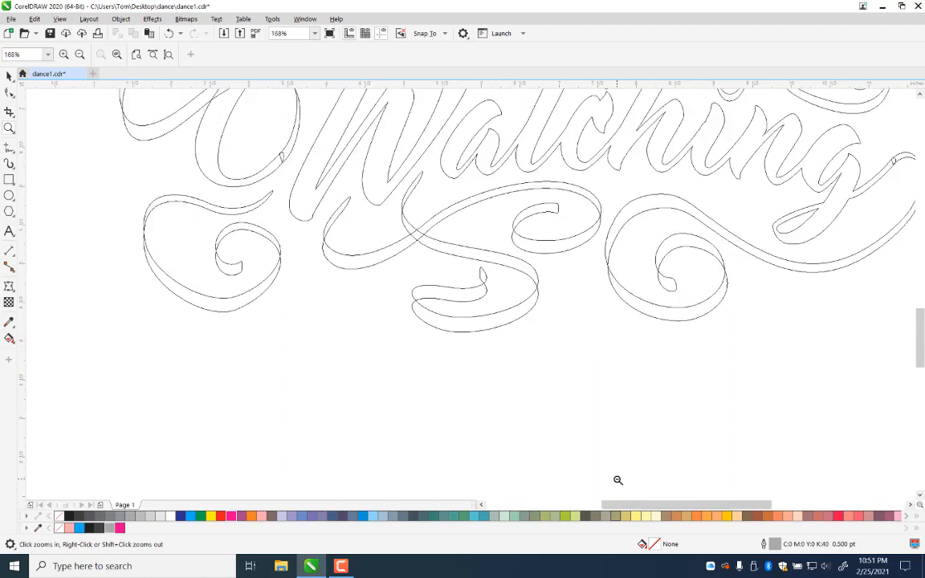
click(9, 75)
key(alt+v)
key(i)
key(alt+v)
key(e)
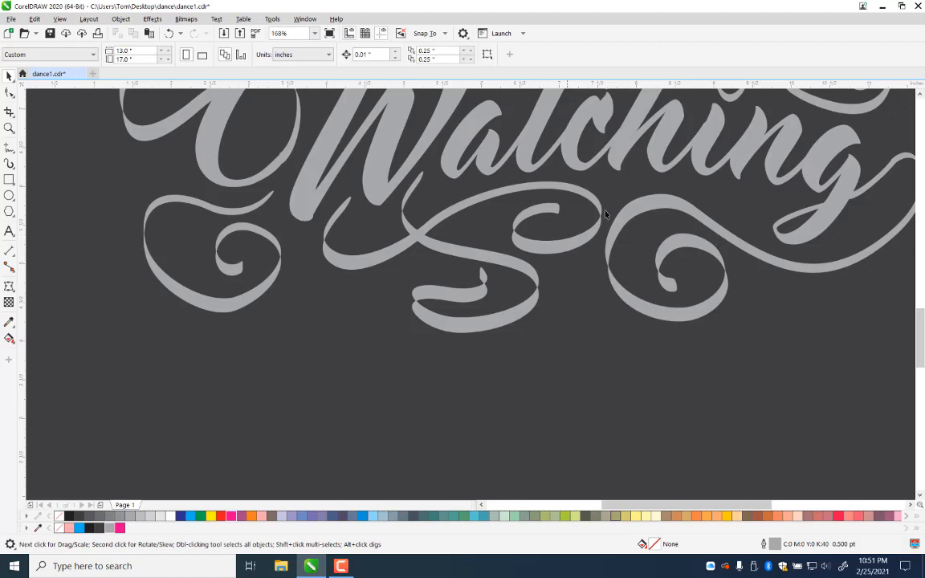
drag(606, 215, 288, 371)
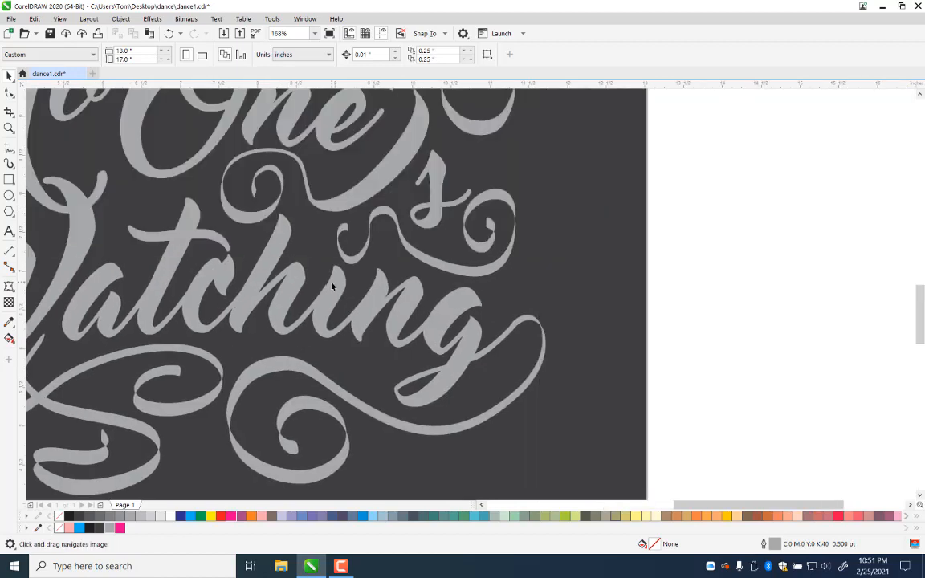
drag(332, 287, 453, 393)
drag(222, 172, 307, 255)
Step: In Wireframe view, draw a closed eight-sided freehand patch, about 0.056 by 0.088 inches, over the hollow crossing of the curl above the "o" in "No"
key(space)
click(307, 265)
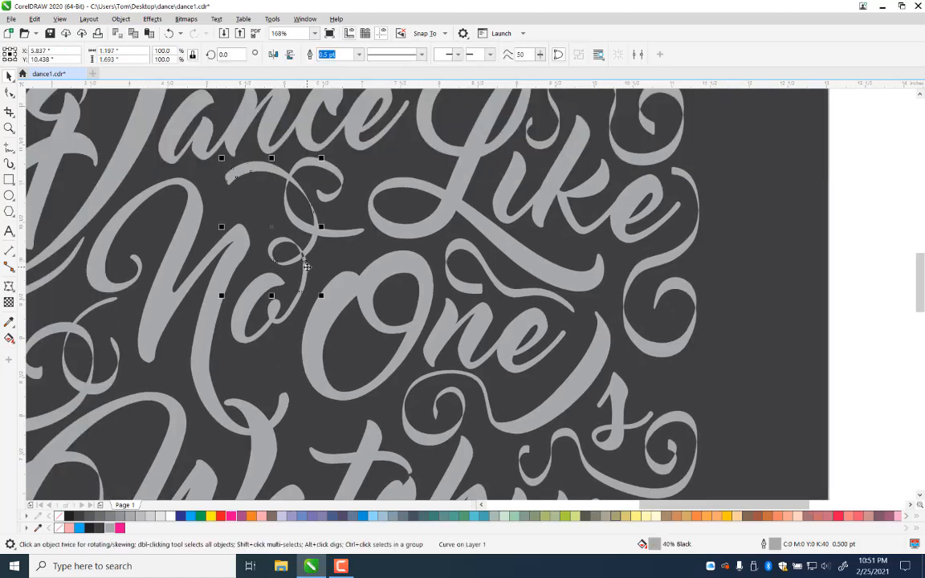
click(9, 129)
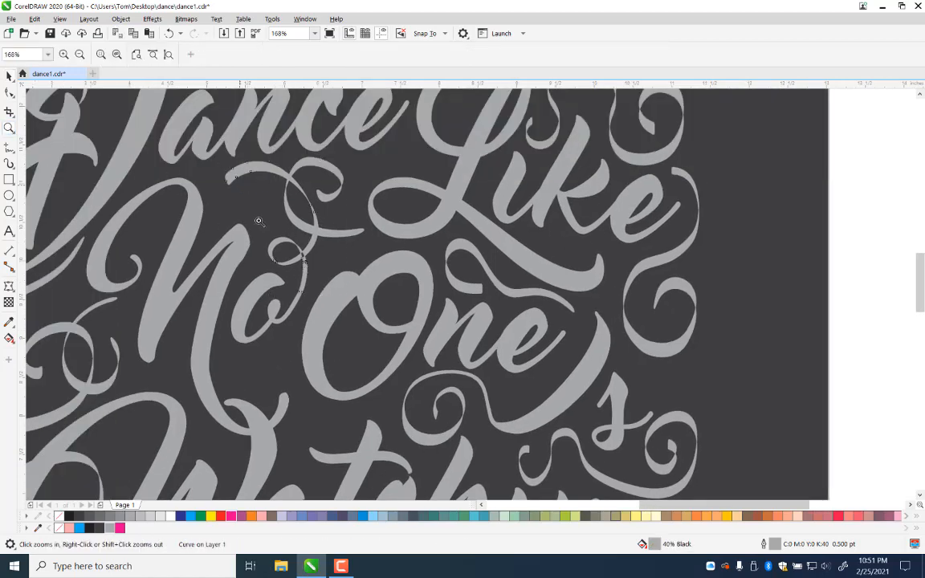
click(302, 252)
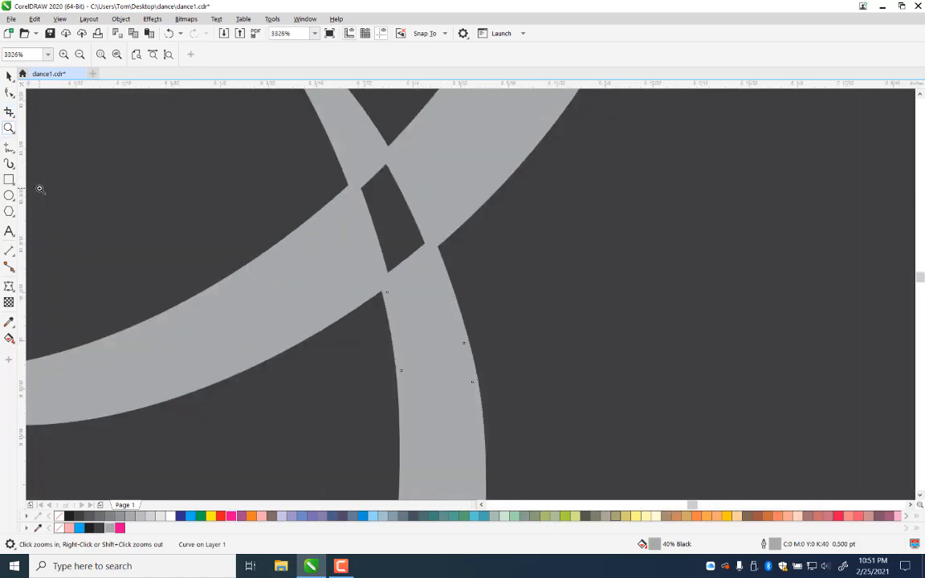
key(alt+v)
key(w)
key(space)
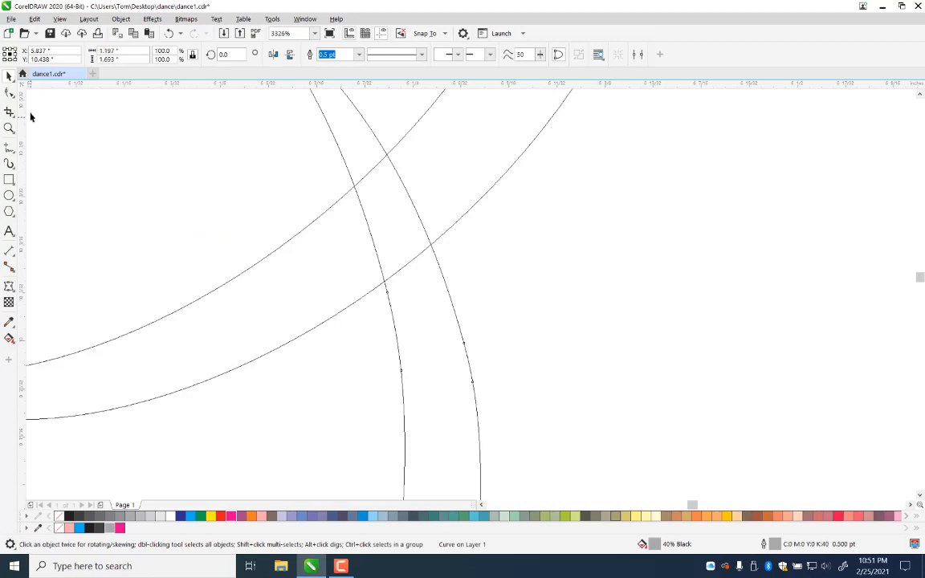
click(9, 147)
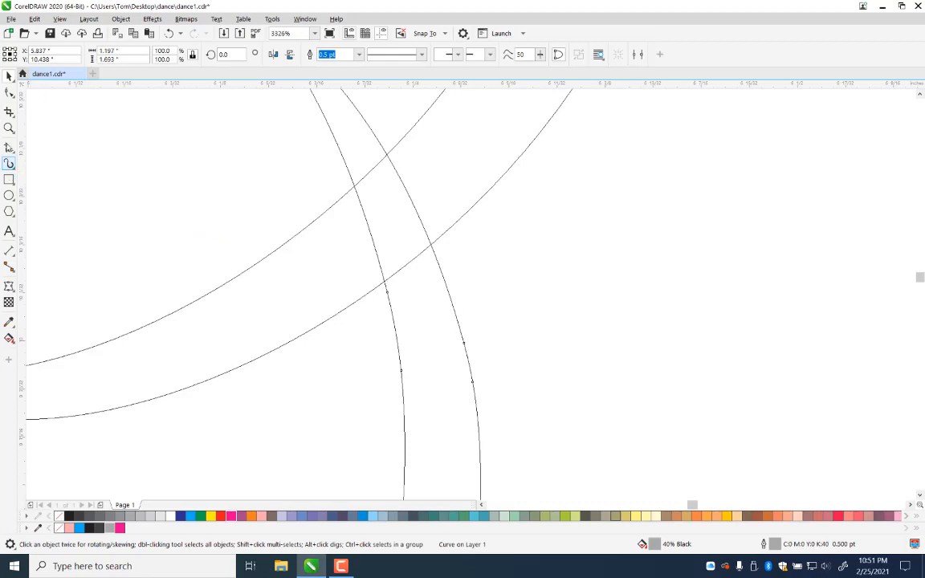
click(357, 172)
double_click(350, 214)
double_click(371, 274)
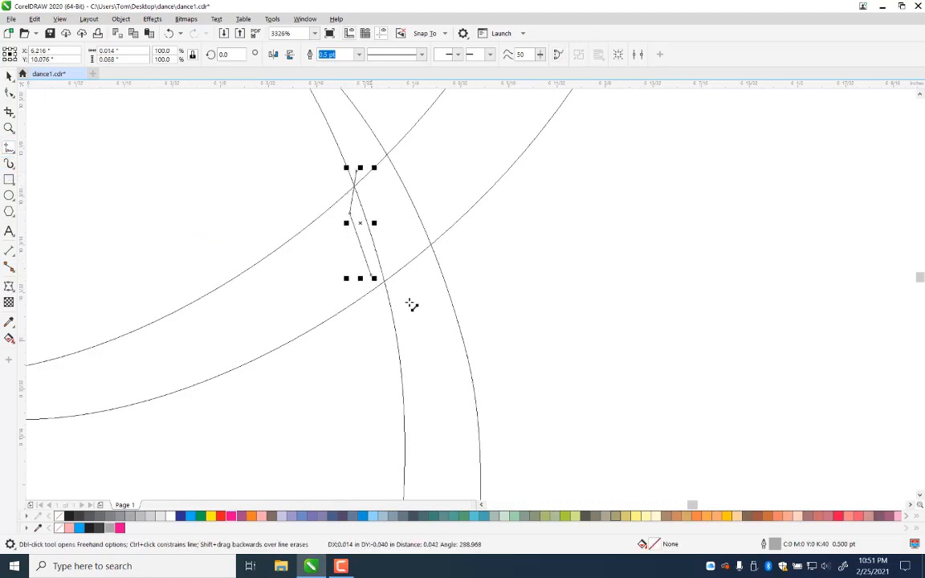
double_click(403, 289)
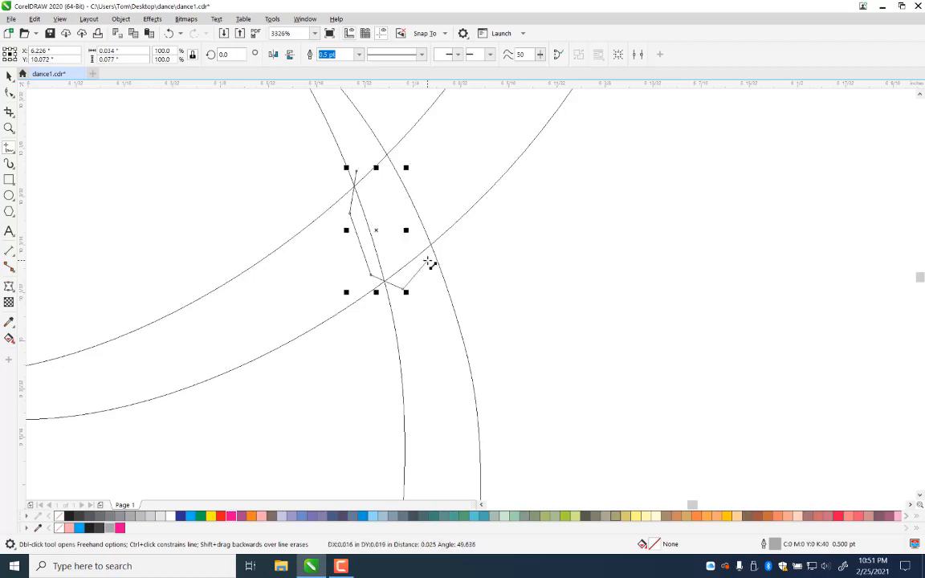
double_click(431, 247)
double_click(436, 221)
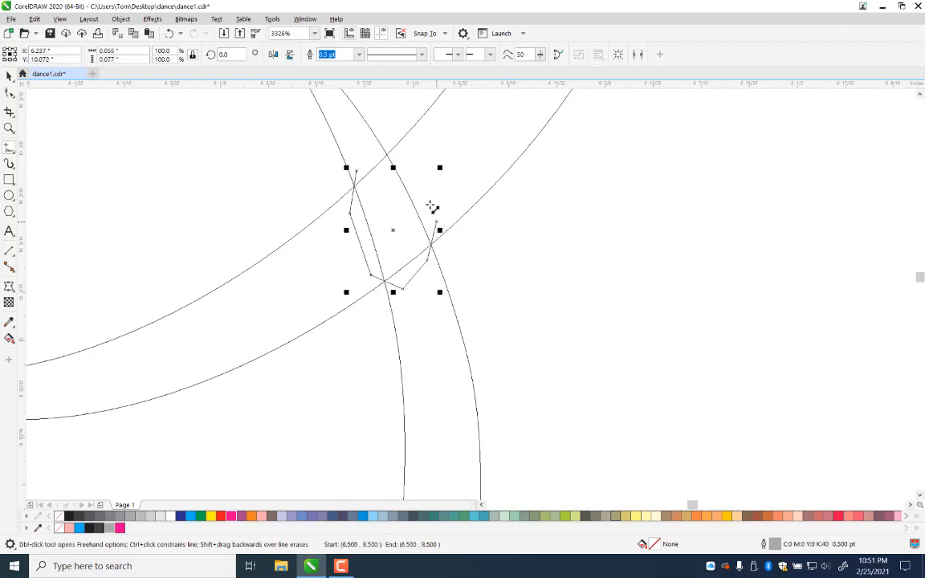
double_click(399, 154)
double_click(371, 155)
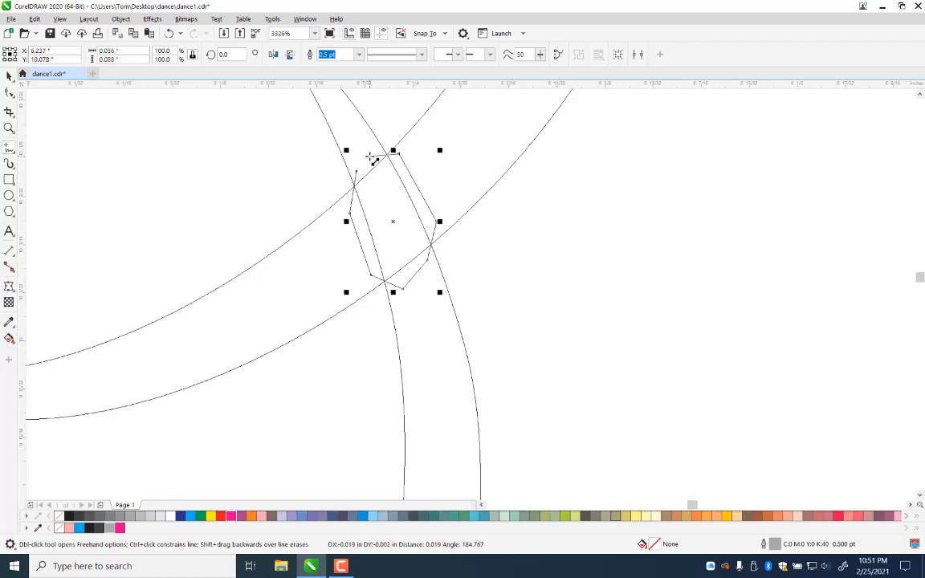
click(357, 171)
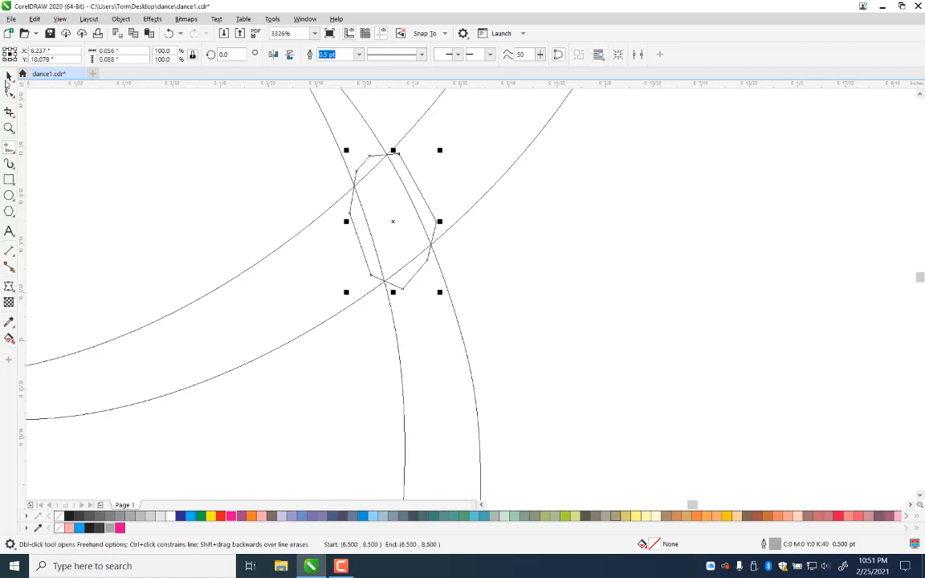
Step: Weld the eight-sided patch to the curl above the "o" in "No" and save the document
click(8, 76)
key(ctrl+a)
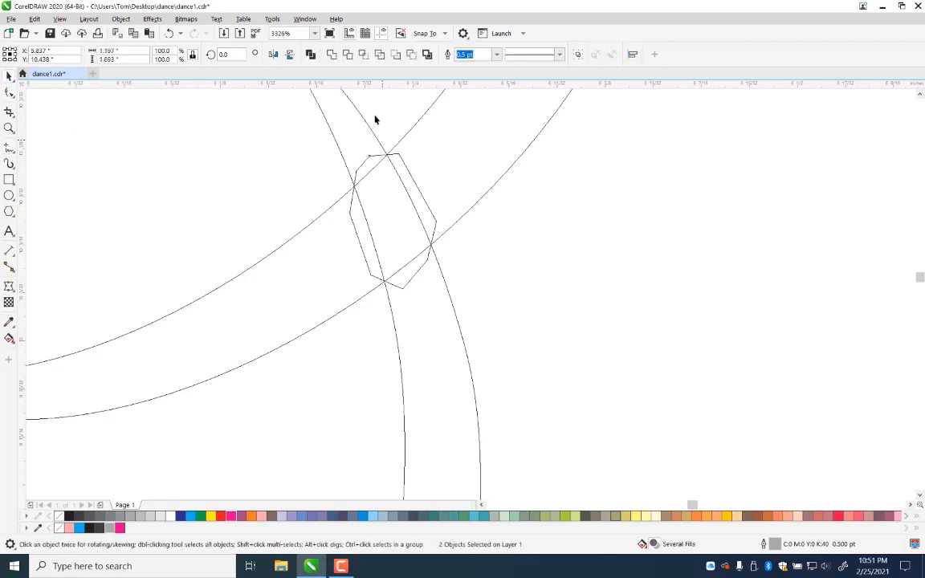
click(324, 54)
click(554, 310)
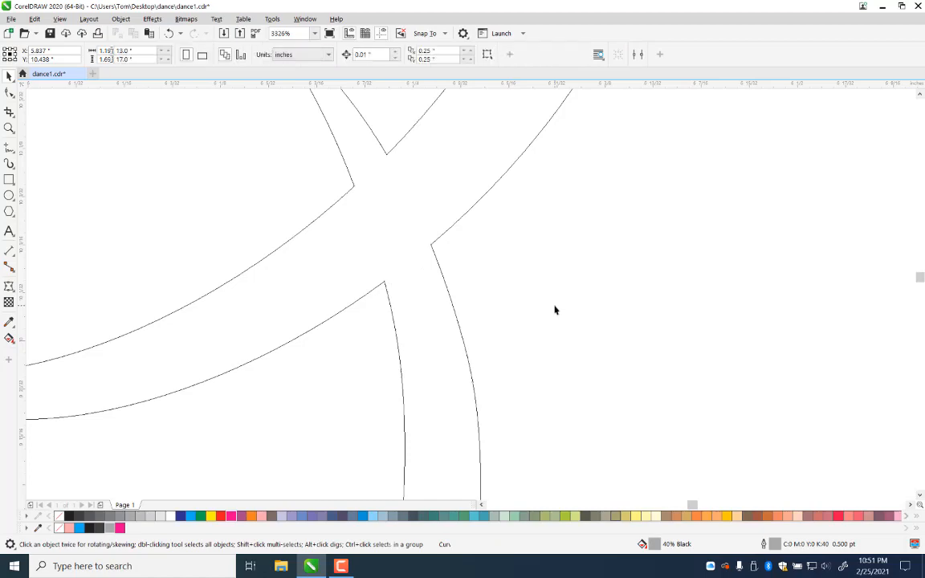
click(50, 33)
click(9, 128)
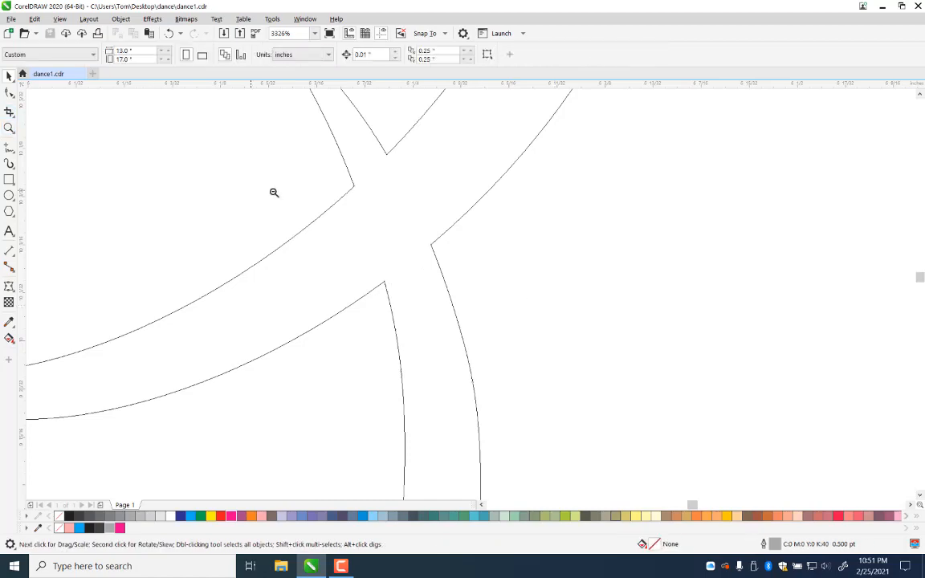
Step: Examine the whole lettering in Wireframe and Enhanced views, ending with the joint of the flourish on the "g" tail of "Watching"
right_click(402, 297)
right_click(544, 372)
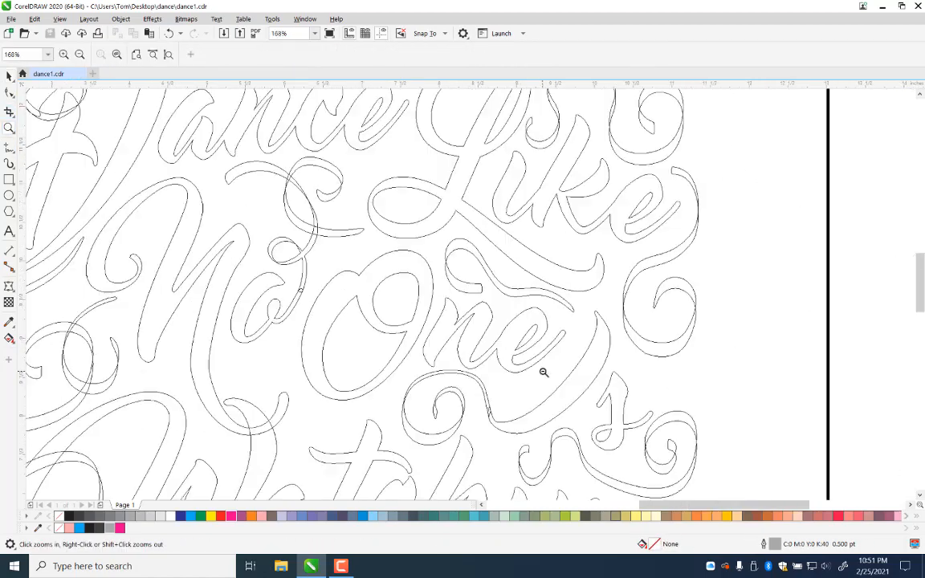
right_click(397, 329)
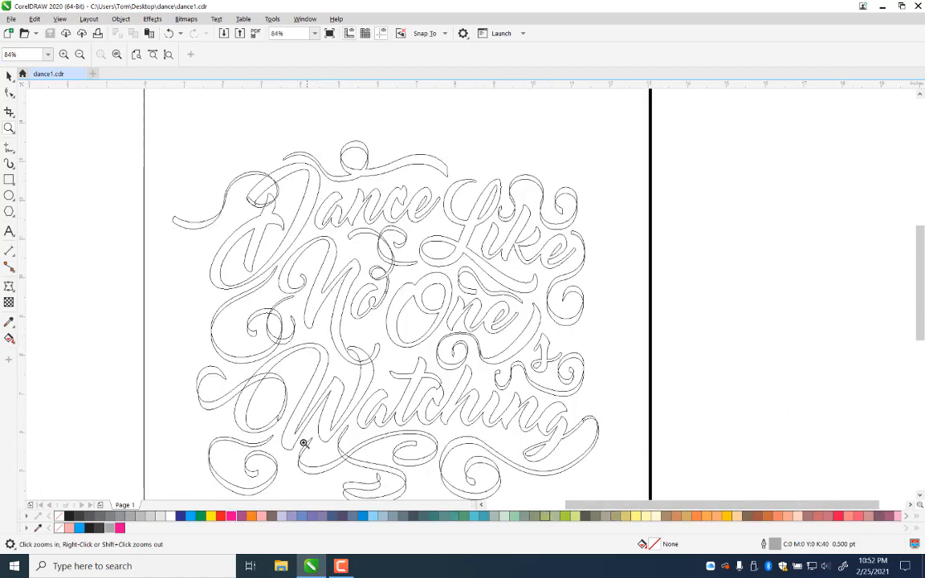
click(9, 75)
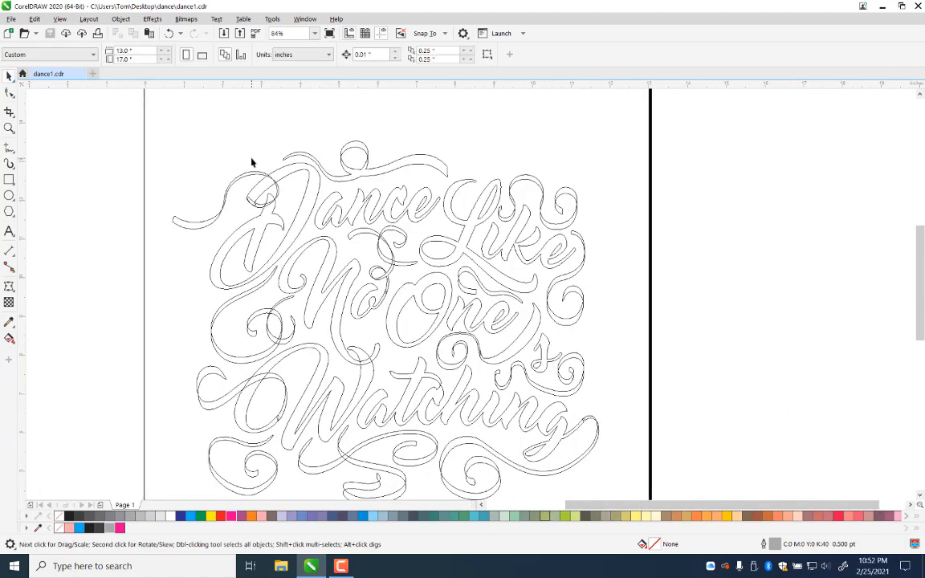
key(alt+v)
key(e)
key(z)
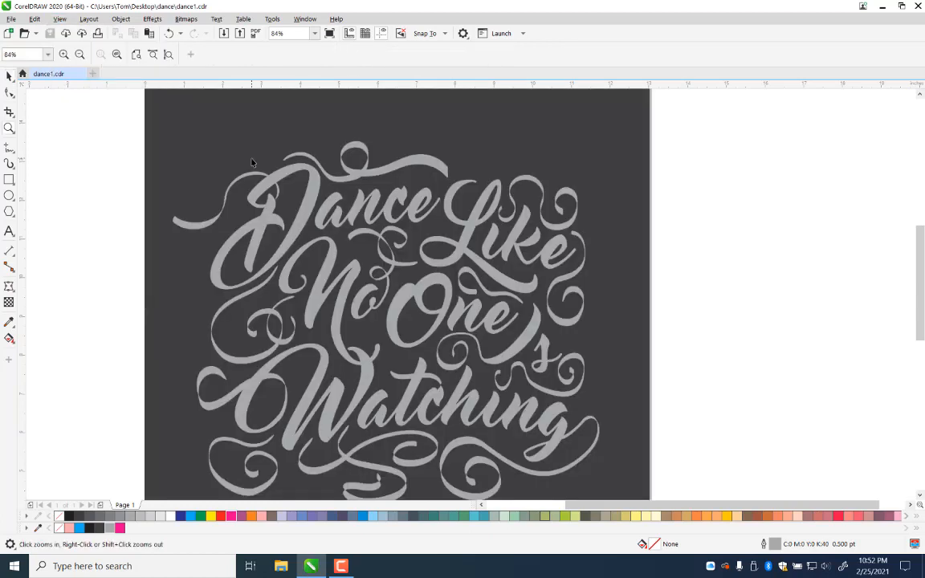
key(h)
drag(534, 490, 589, 354)
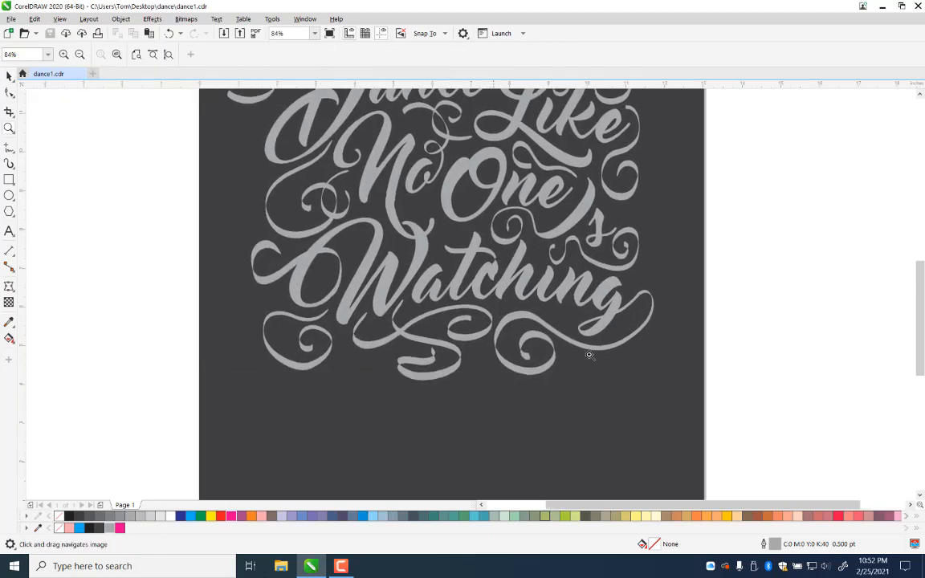
drag(481, 387, 444, 404)
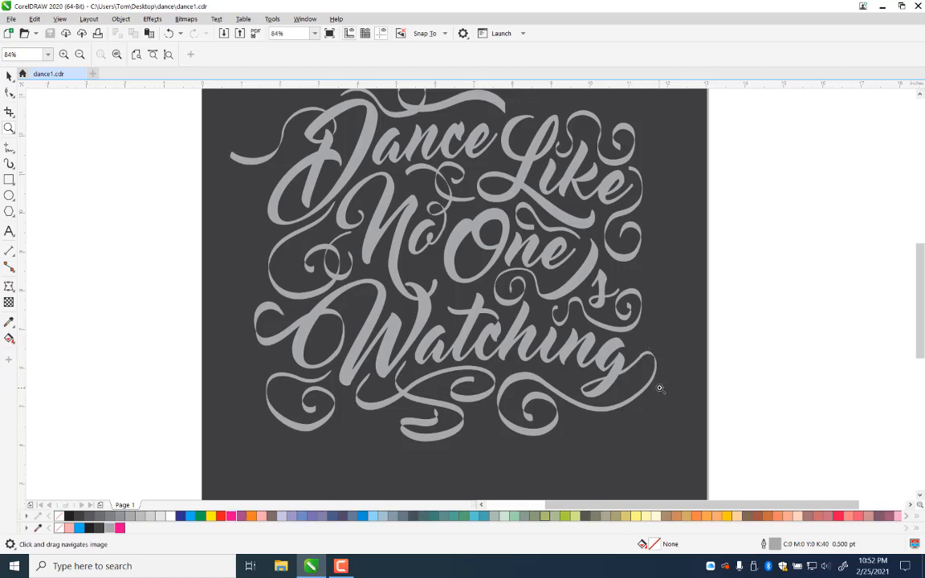
scroll(654, 371, up, 7)
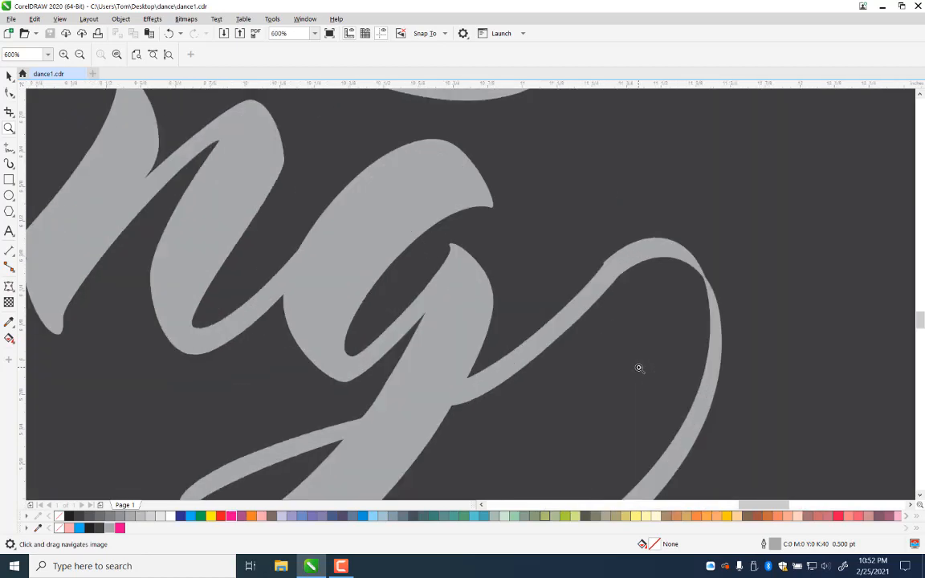
scroll(632, 358, down, 2)
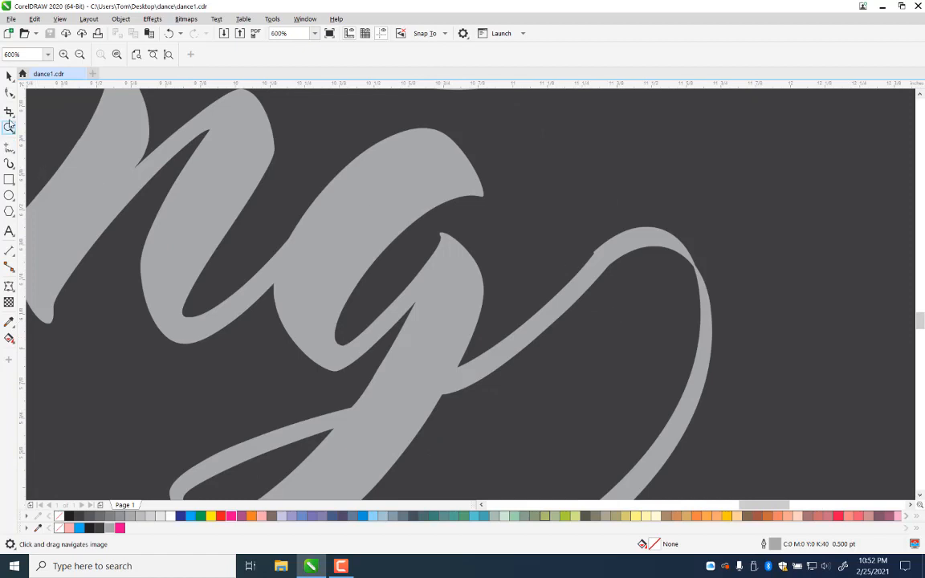
Step: In Wireframe view, shift the flourish's upper end node onto the "g" tail's outline and raise its curve handle about 0.104 inches
key(alt+v)
key(w)
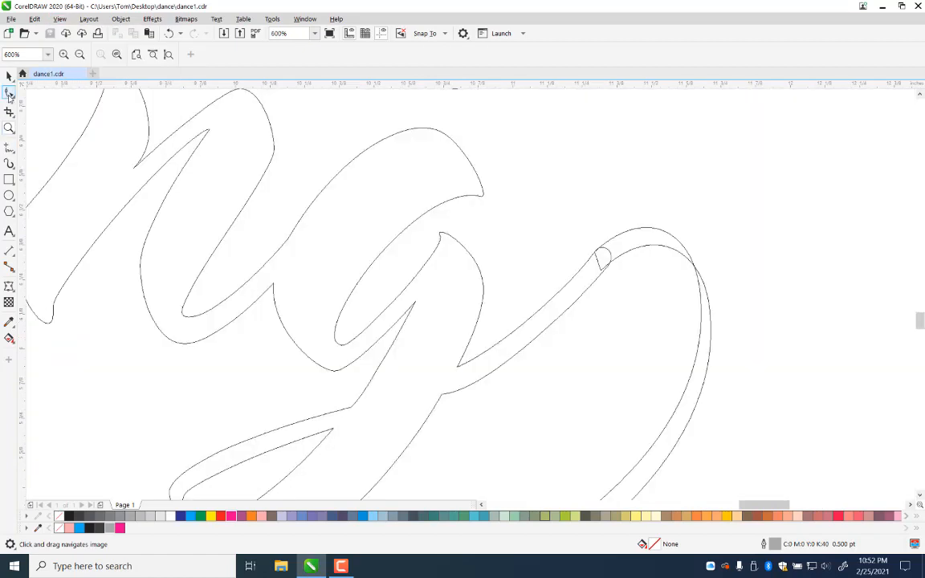
click(9, 77)
click(9, 92)
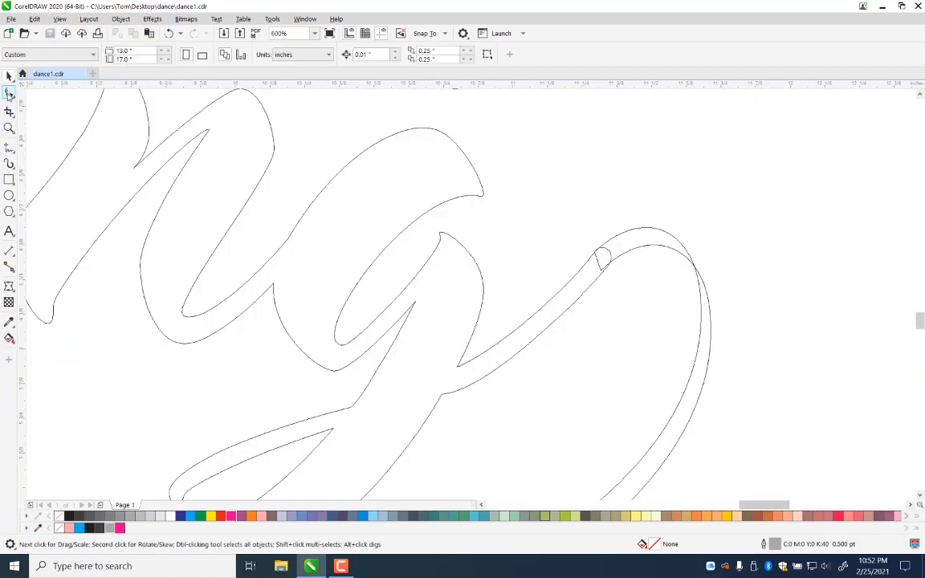
click(637, 253)
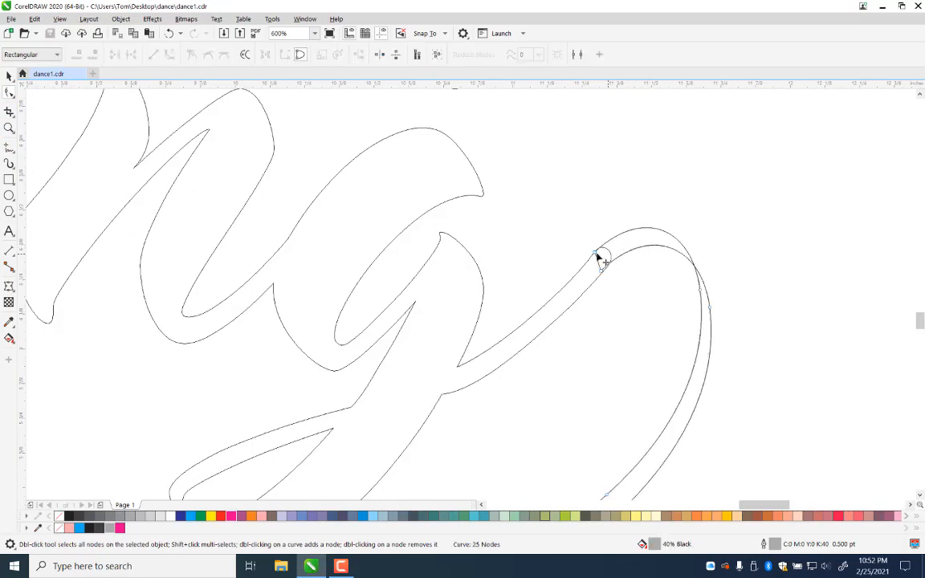
drag(597, 257, 592, 263)
drag(638, 213, 638, 184)
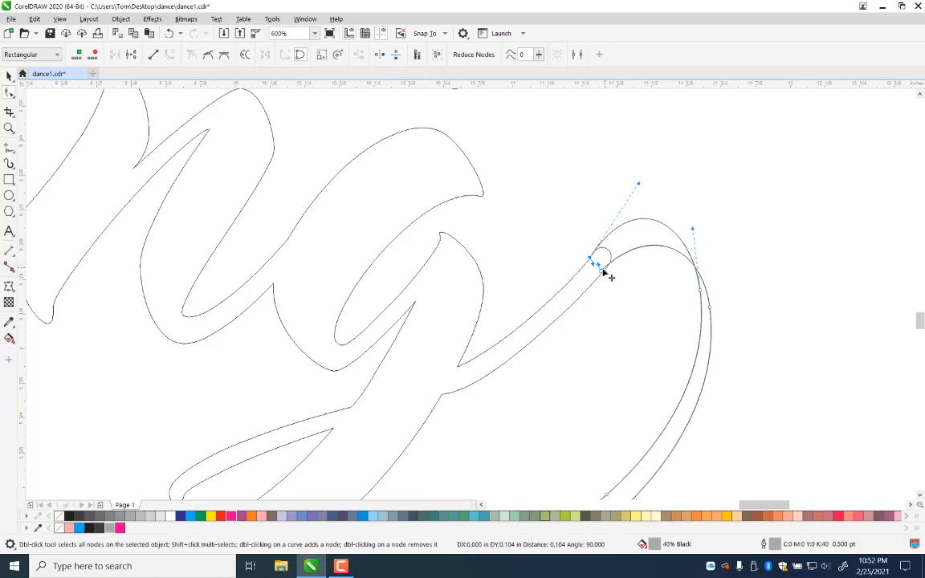
Step: Reshape the inner curve of the flourish's hooked end beside the tail of the g in "Watching", then deselect it
drag(601, 271, 604, 271)
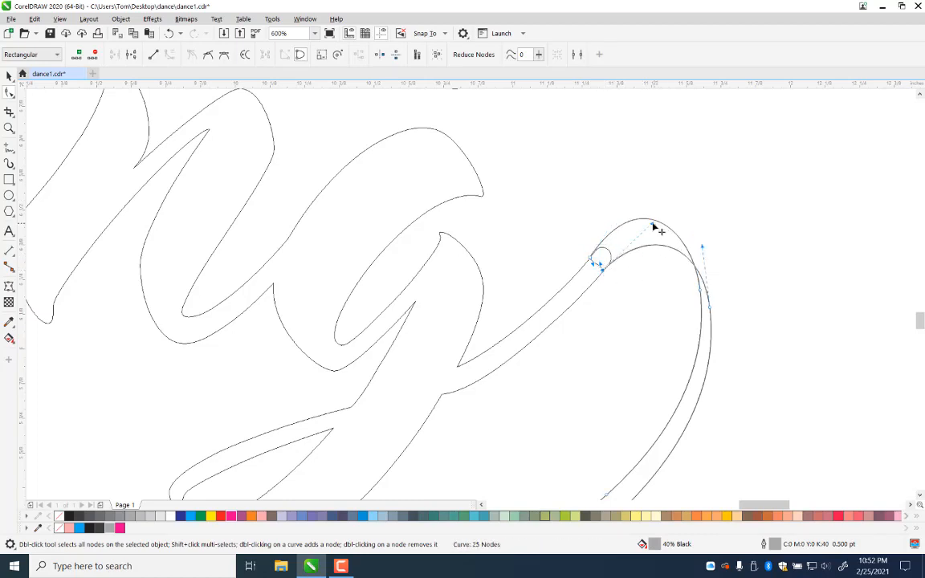
drag(654, 228, 651, 195)
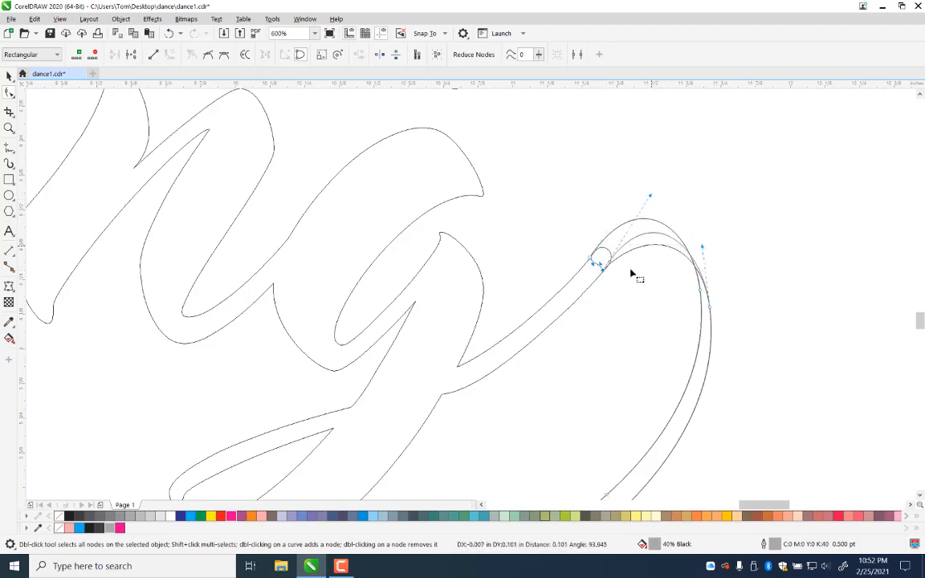
drag(604, 271, 604, 269)
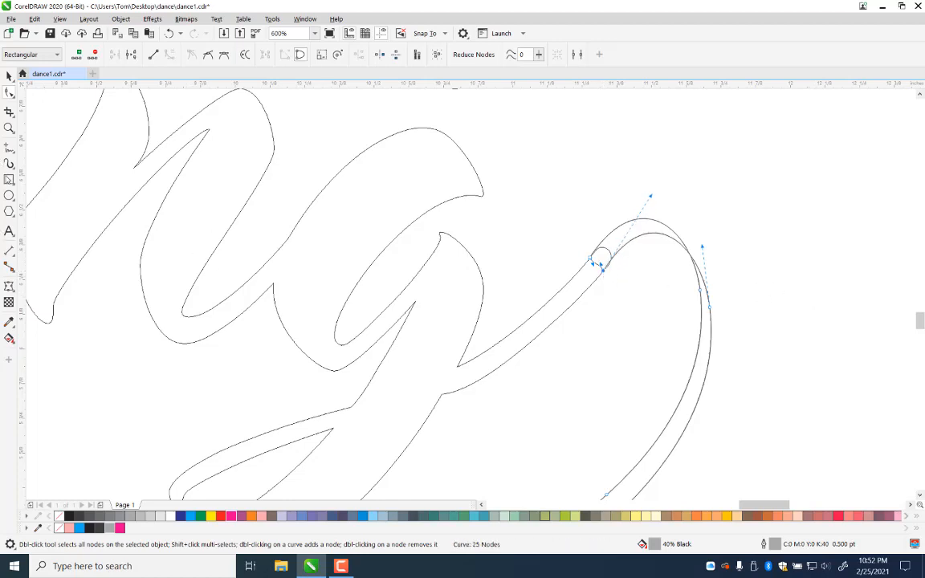
click(8, 127)
right_click(180, 155)
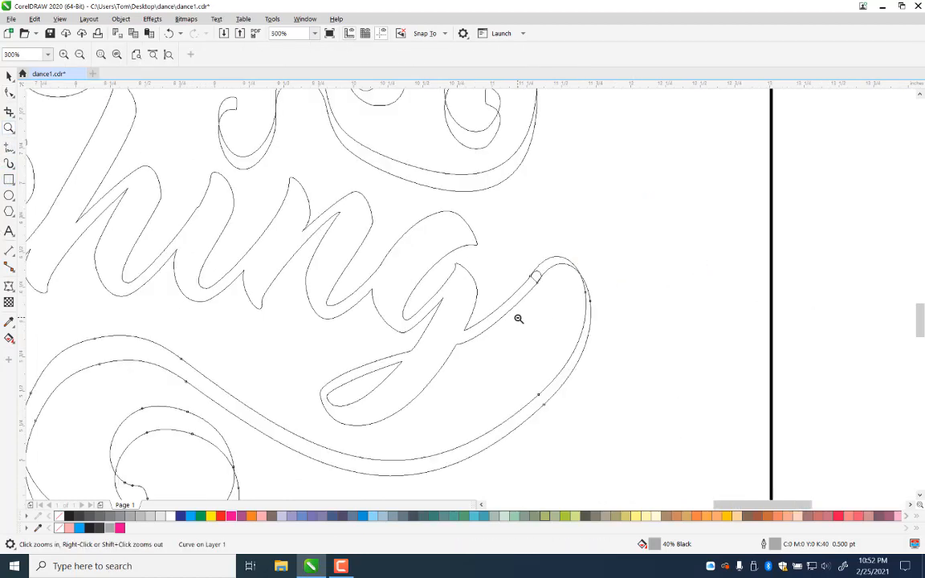
right_click(221, 357)
right_click(295, 320)
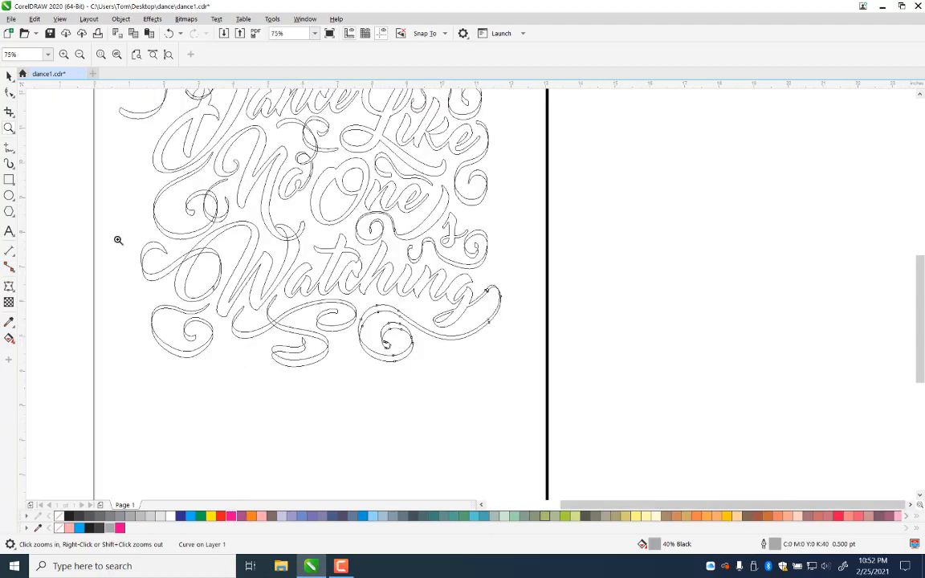
click(8, 74)
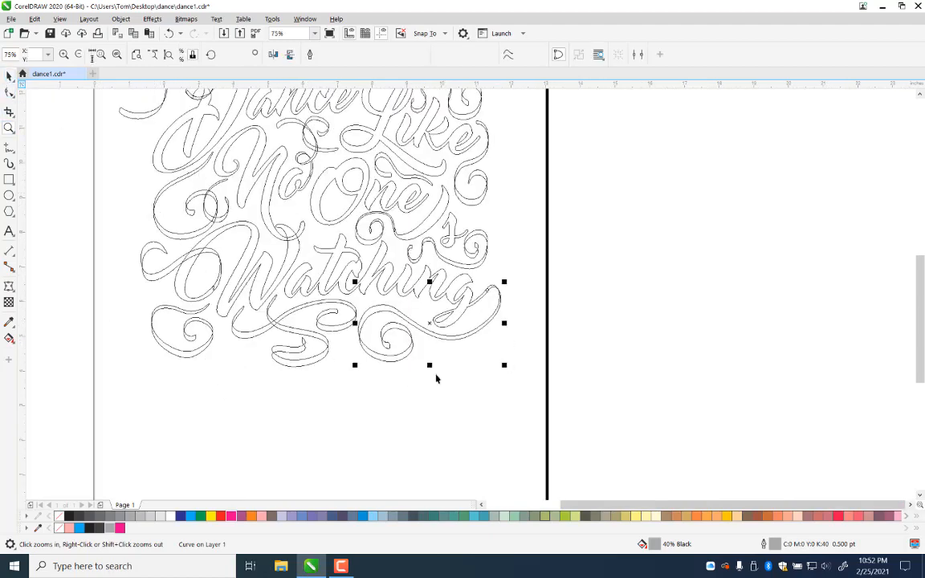
click(423, 411)
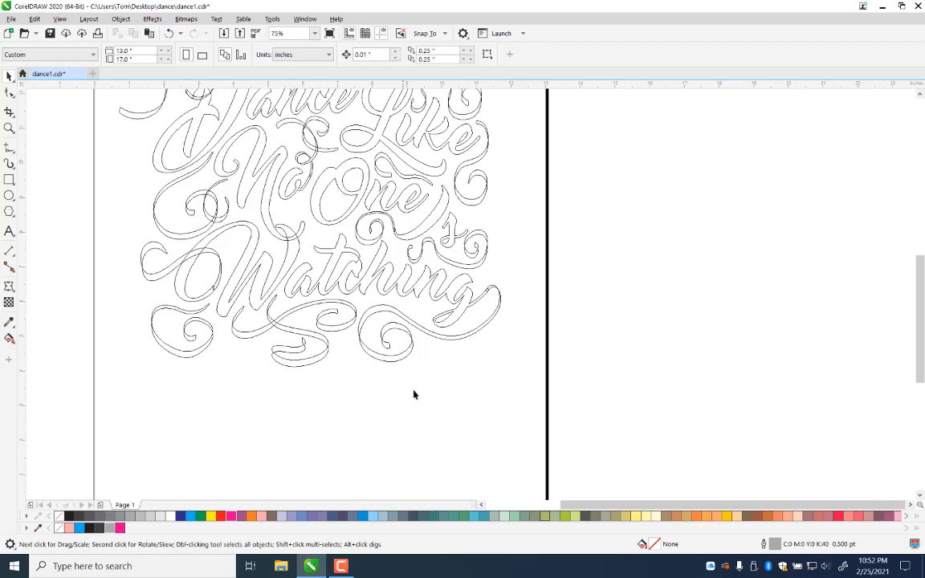
Step: Draw a closed four-sided patch about 0.044 × 0.181 in over the crossing near the tip of the flourish below "Watching"
click(9, 128)
drag(225, 290, 381, 368)
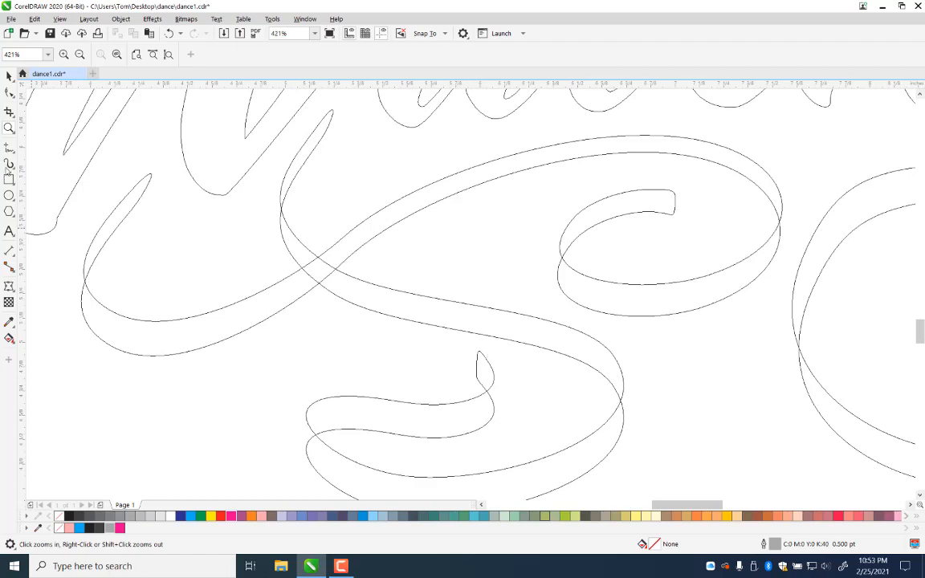
drag(273, 323, 552, 474)
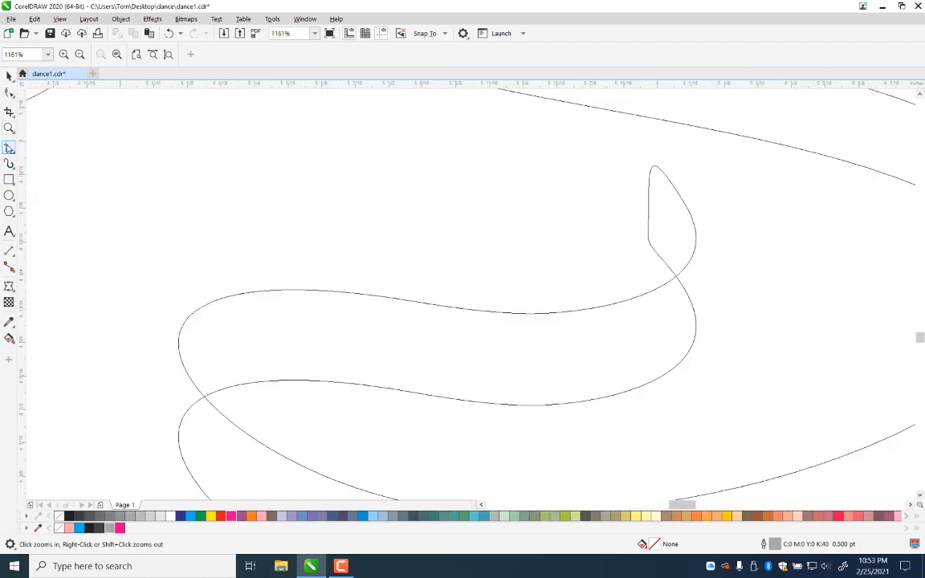
click(9, 148)
click(697, 232)
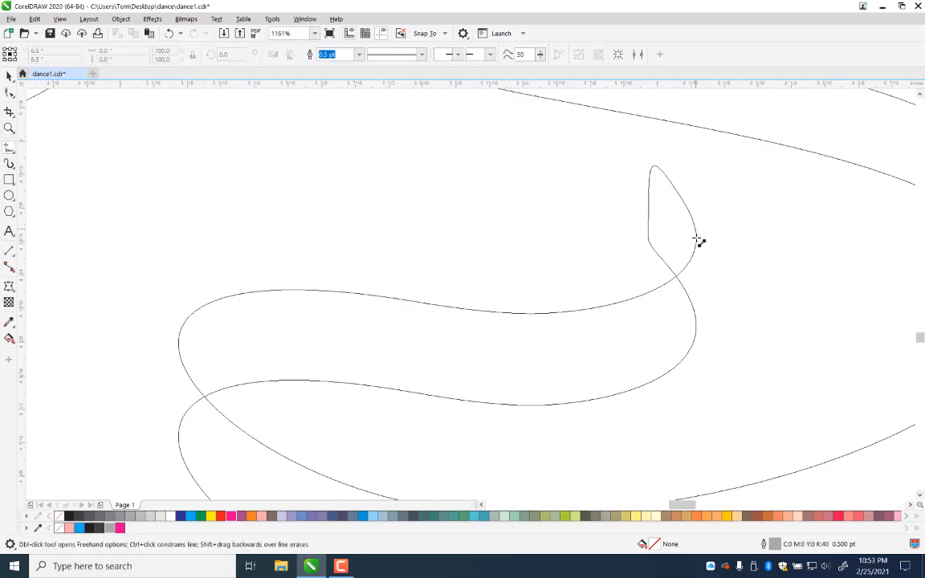
double_click(696, 326)
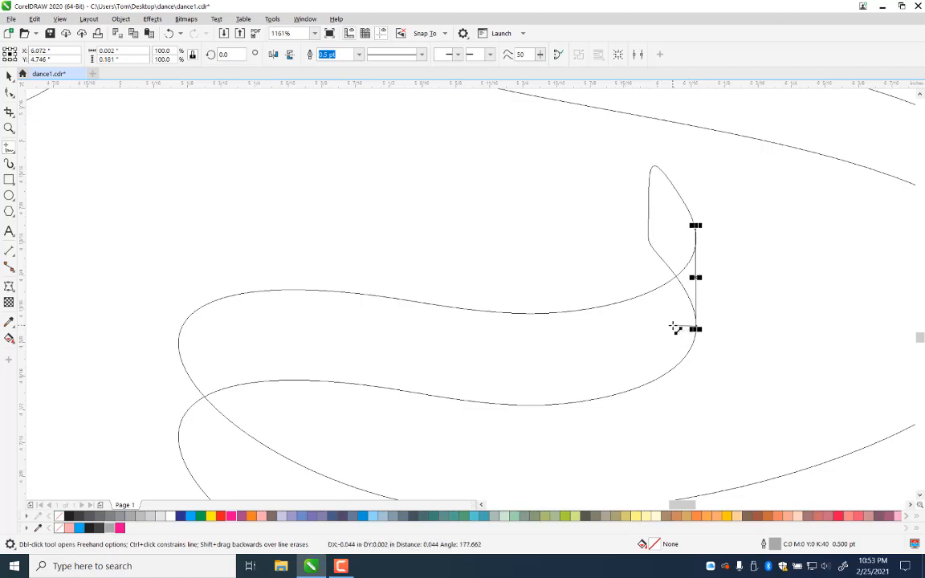
double_click(673, 326)
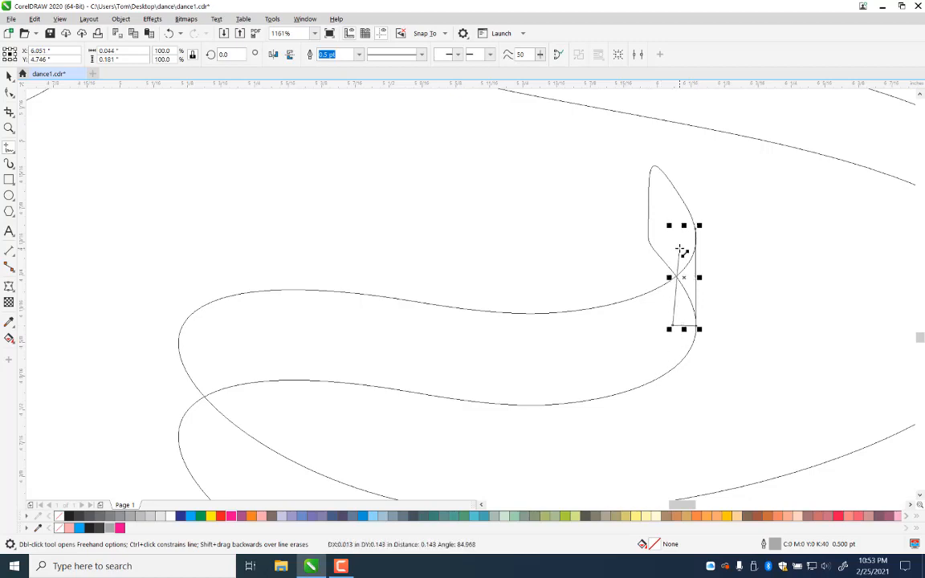
click(680, 251)
Step: Weld the small patch to the flourish to close the pinched crossing near its tip
click(8, 75)
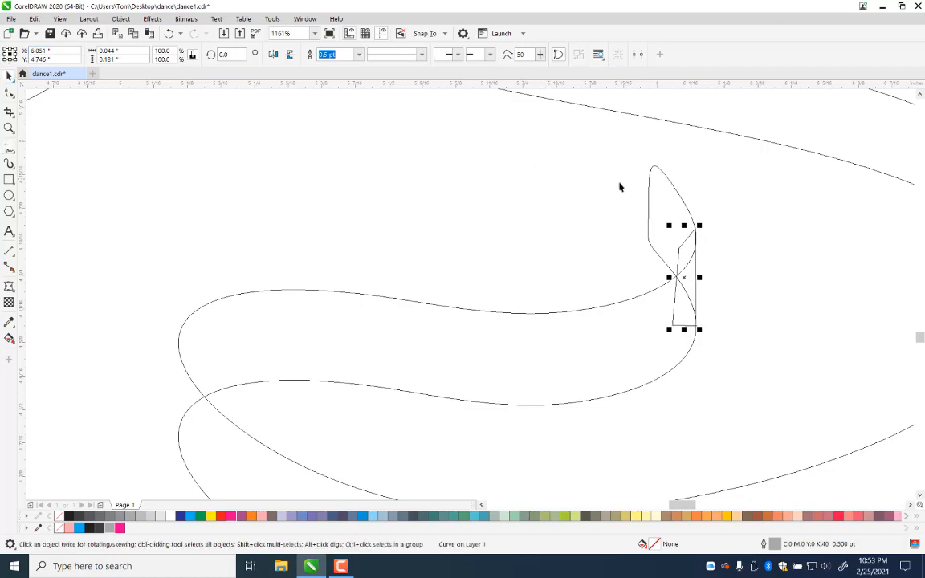
shift+click(675, 189)
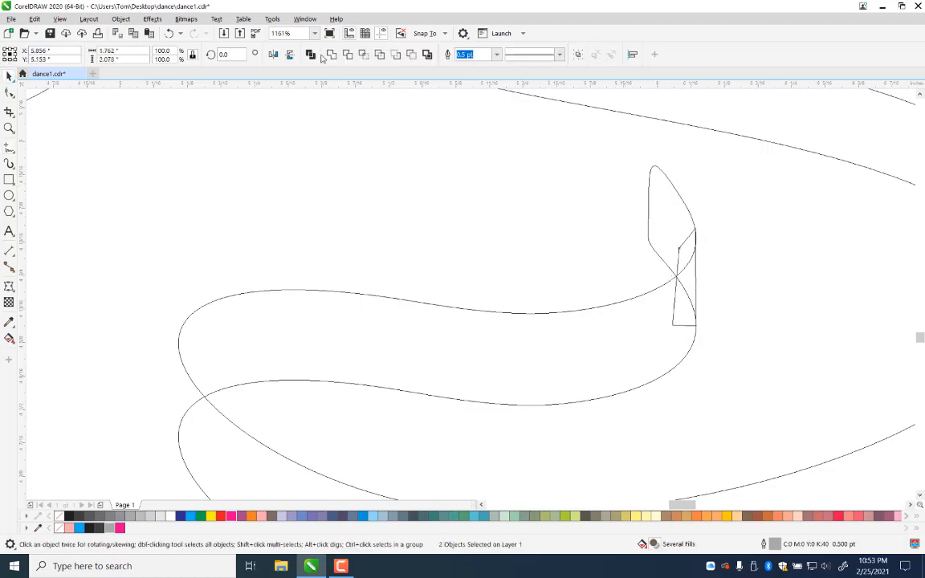
click(348, 54)
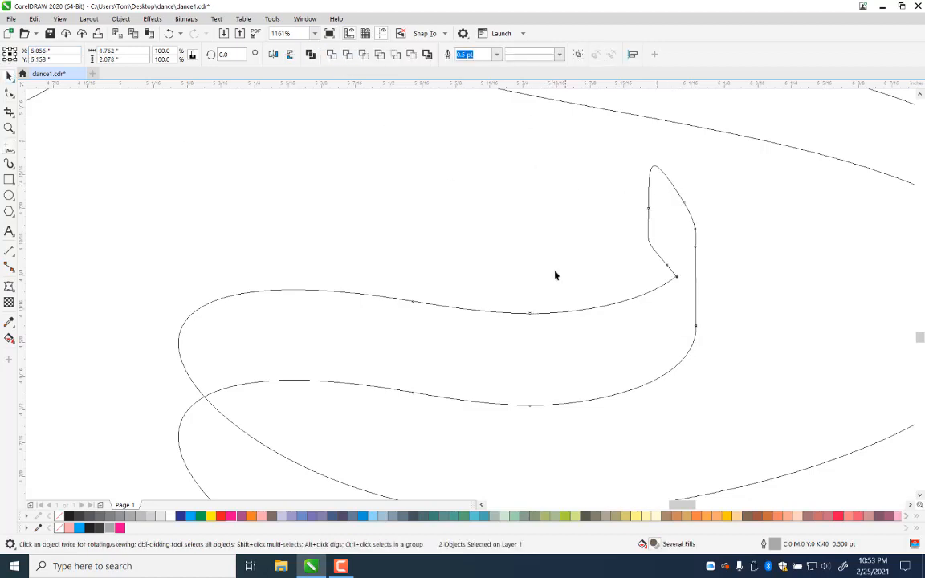
click(719, 296)
Step: Smooth the outer edge beside the flourish's tip by adding a node above and below the weld and deleting the nodes between them
click(697, 287)
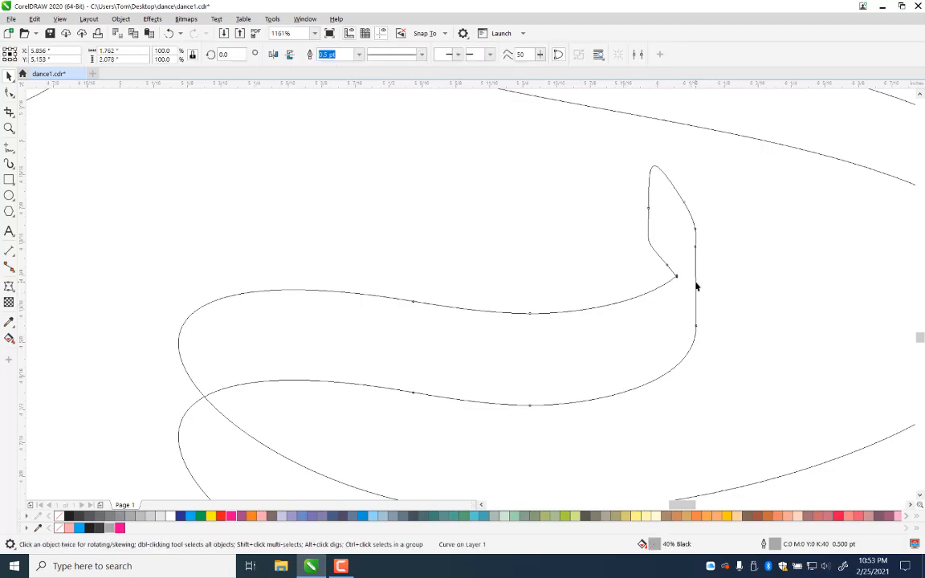
key(F10)
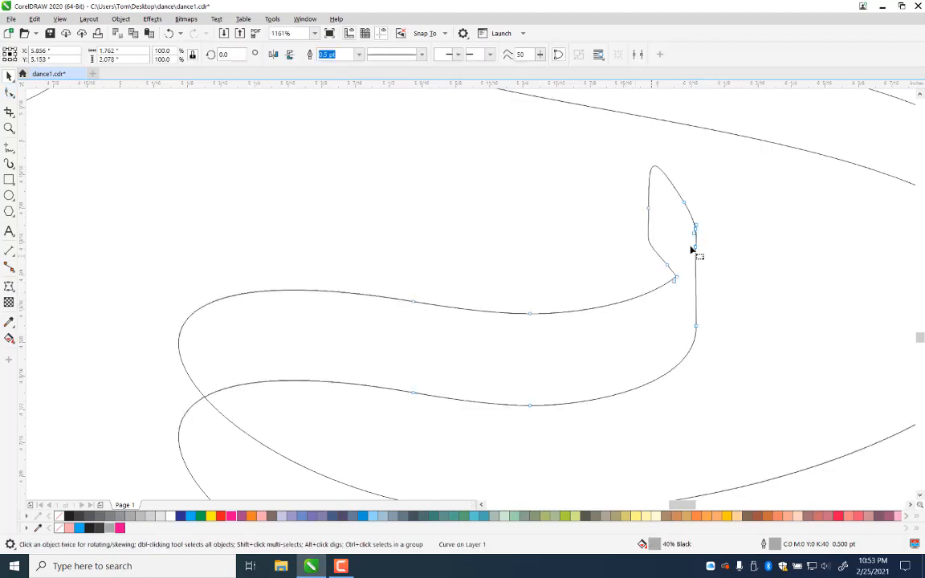
double_click(692, 221)
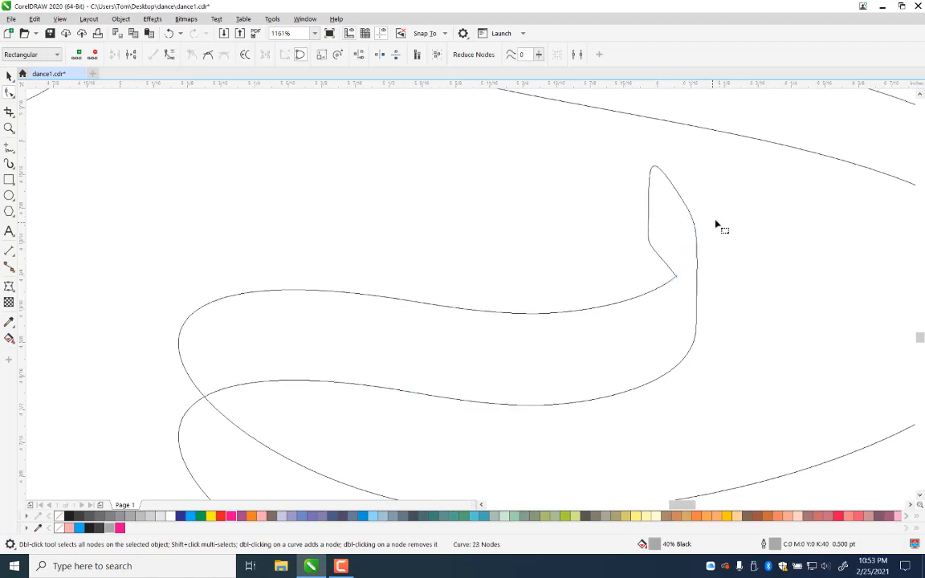
drag(716, 223, 694, 267)
key(Delete)
key(Delete)
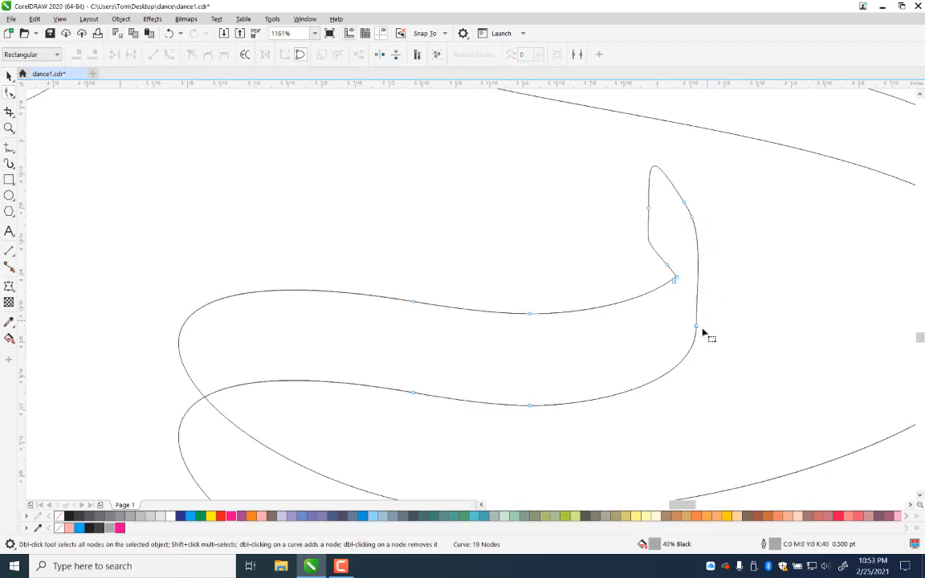
double_click(685, 362)
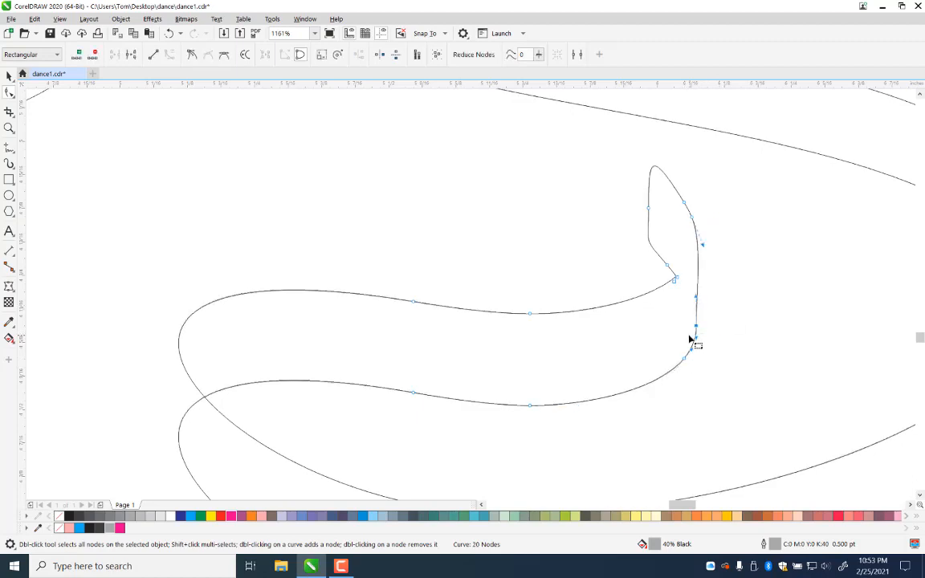
key(Delete)
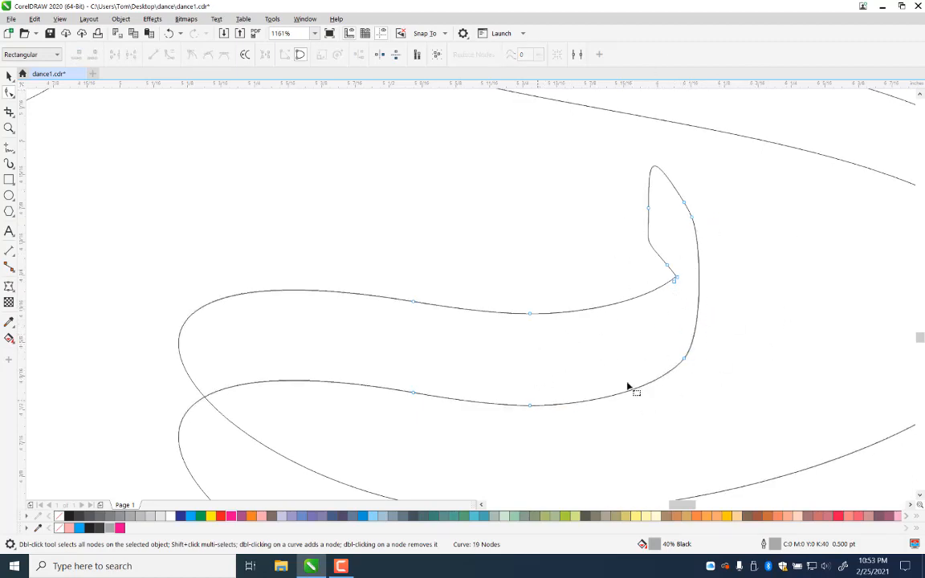
Step: Draw a closed four-sided patch about 0.07 × 0.2 in over the crossing at the flourish's left bend and bow its outer edge outward
drag(328, 379, 433, 129)
drag(274, 113, 251, 291)
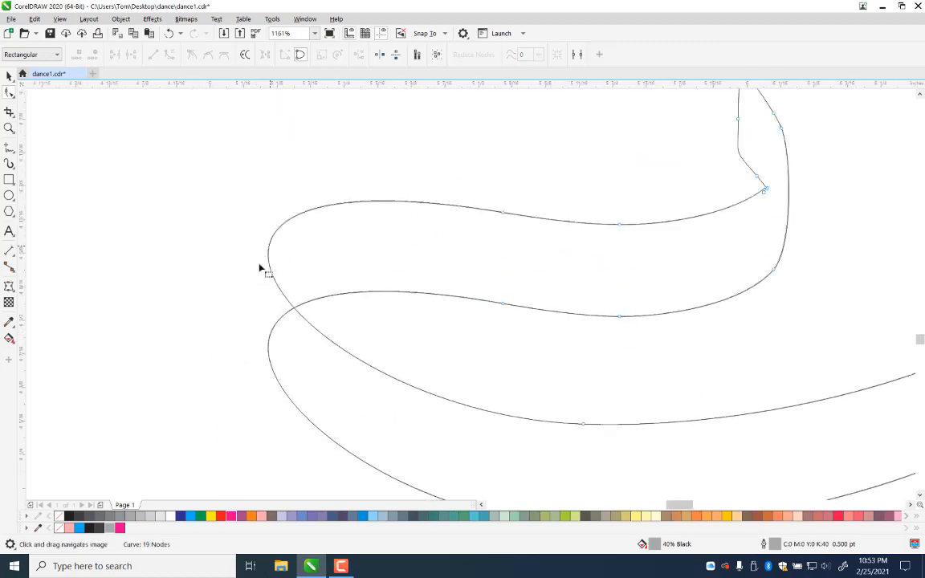
click(9, 148)
click(269, 238)
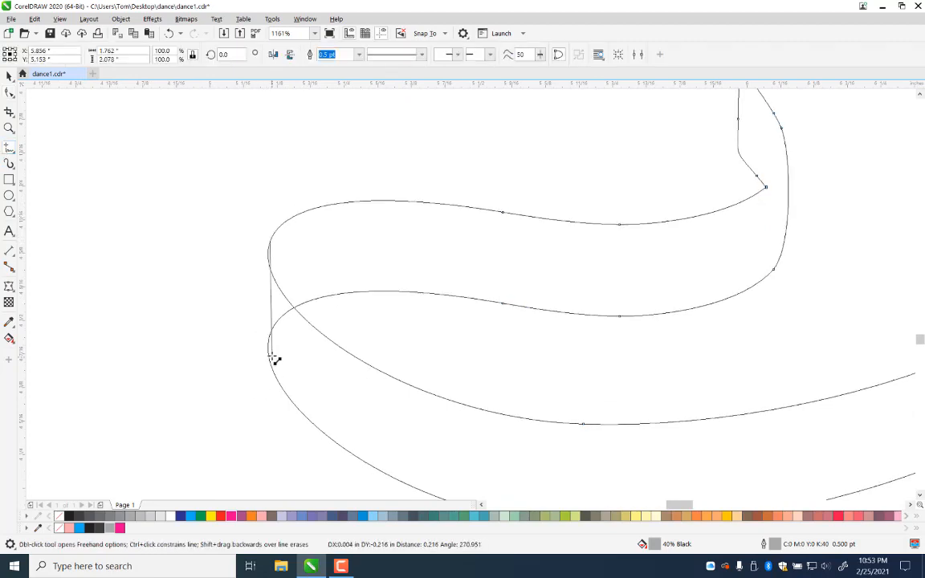
click(269, 351)
click(270, 351)
double_click(293, 315)
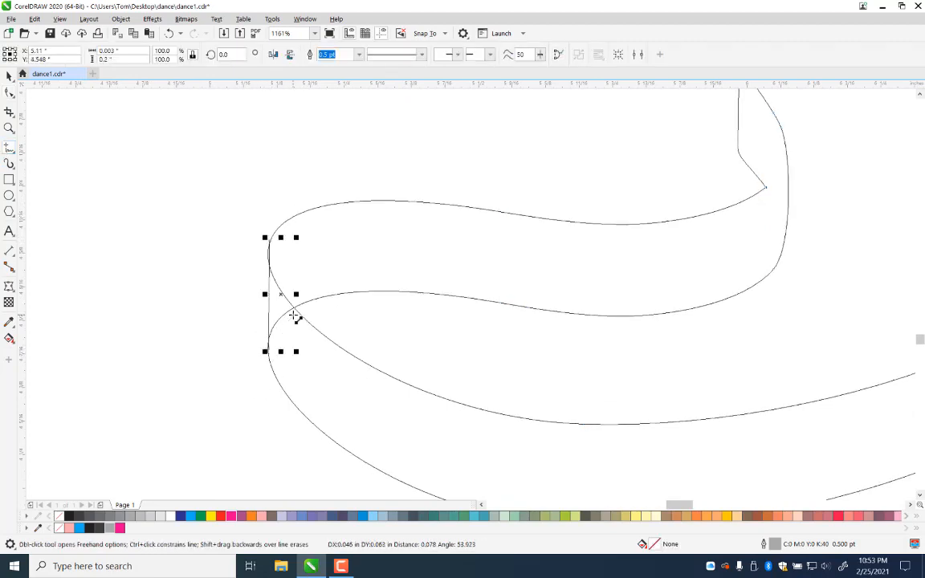
double_click(304, 283)
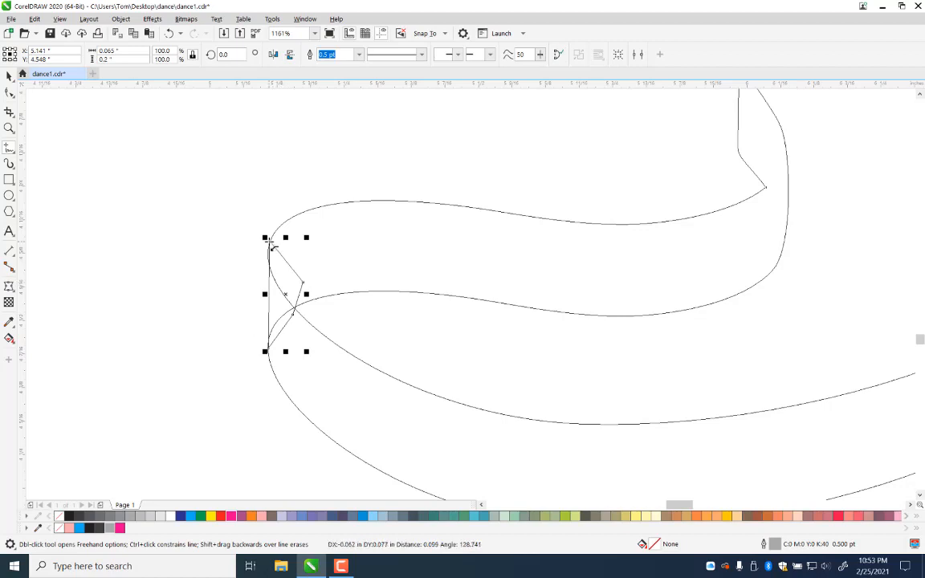
click(269, 237)
click(11, 92)
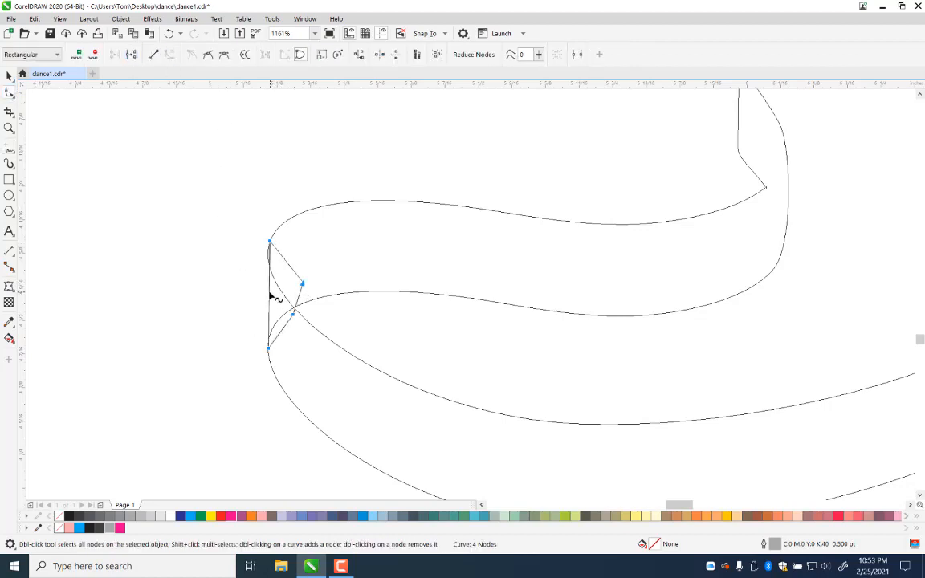
drag(268, 292, 265, 291)
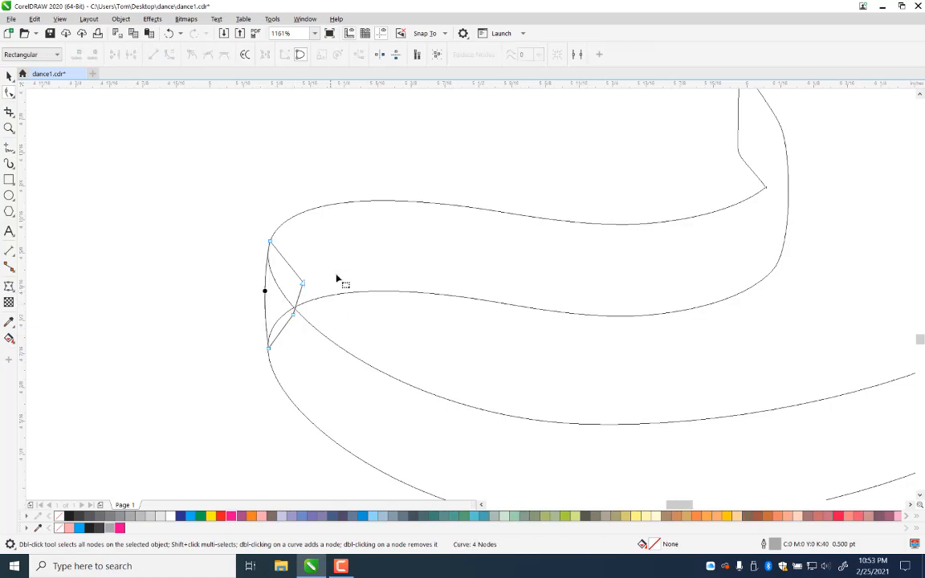
Step: Weld the bowed patch to the flourish to fill the crossing at its left bend
click(9, 75)
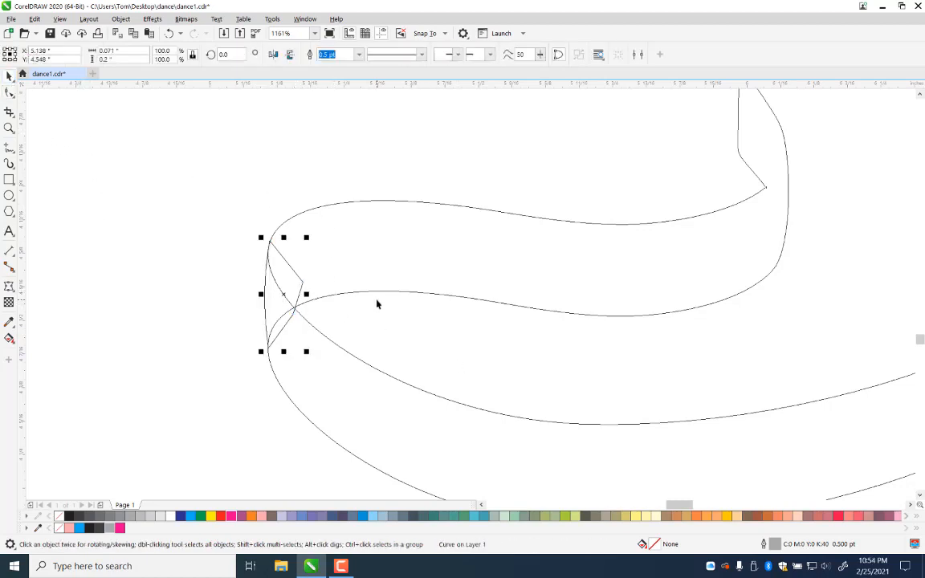
shift+click(372, 295)
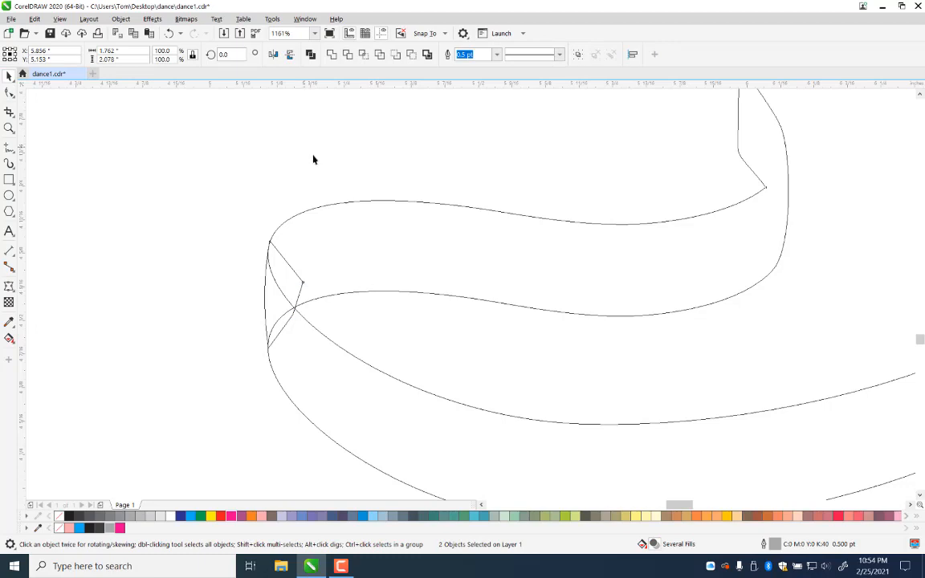
click(294, 272)
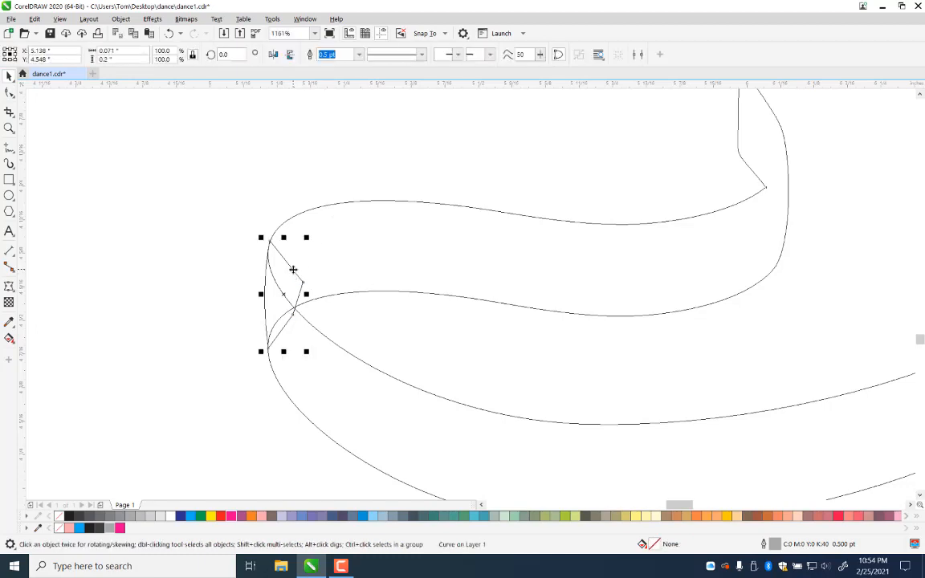
shift+click(334, 296)
click(332, 54)
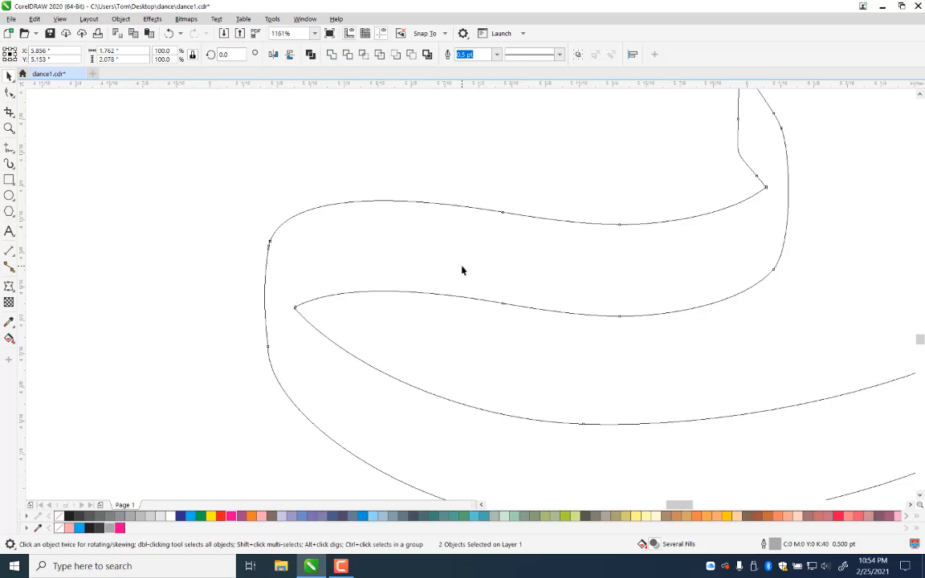
click(302, 154)
Step: Smooth the upper part of the flourish's left bend by adding a node above and below the weld and deleting the nodes between them
click(266, 261)
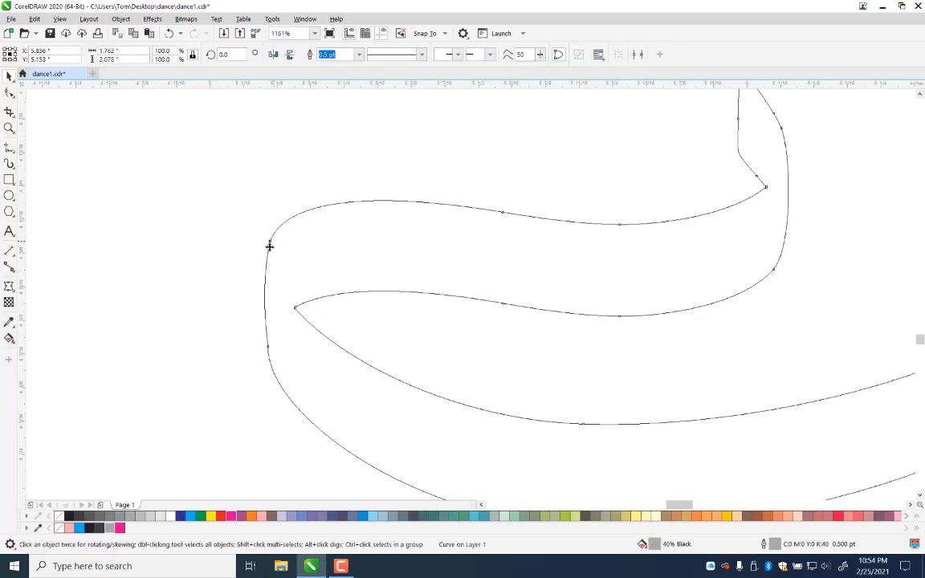
click(8, 94)
click(271, 240)
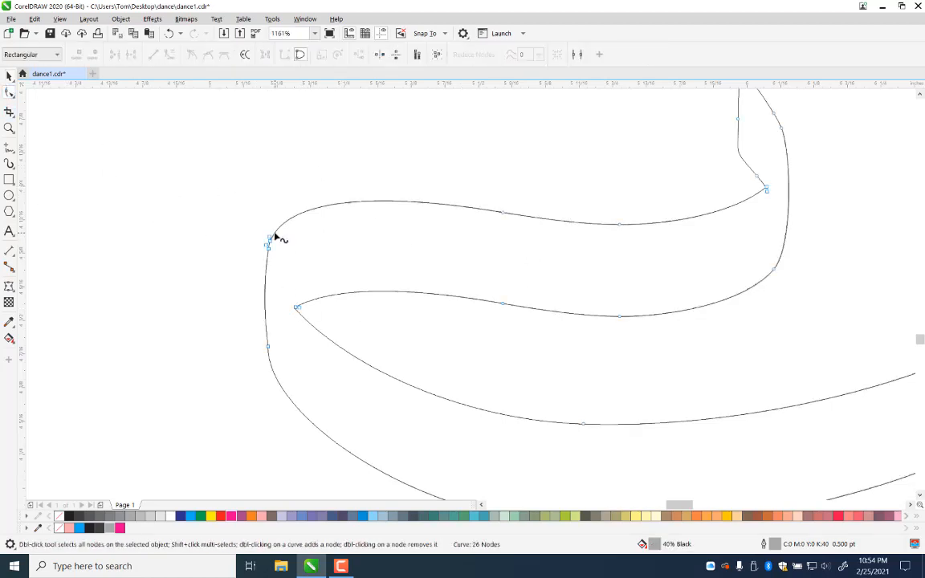
double_click(280, 228)
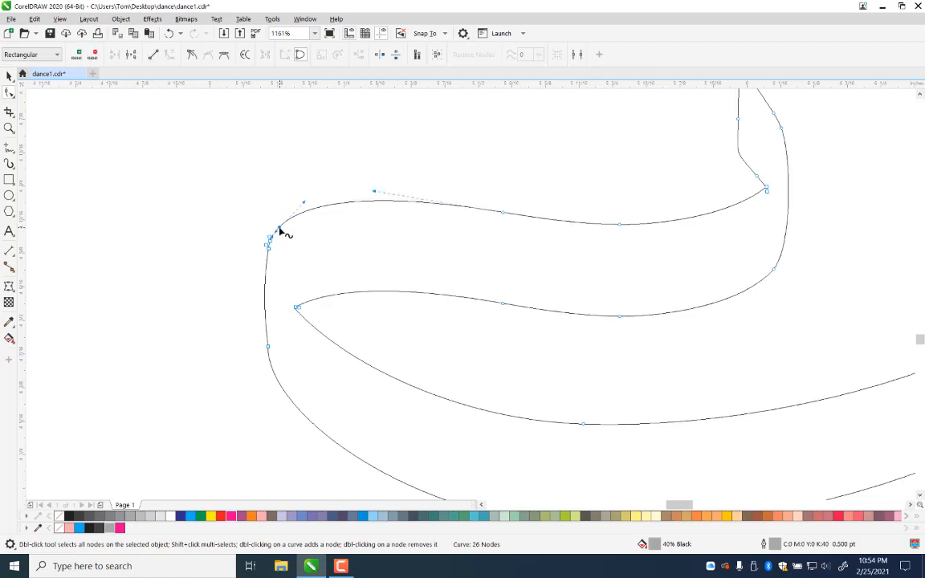
double_click(266, 272)
drag(257, 229, 273, 259)
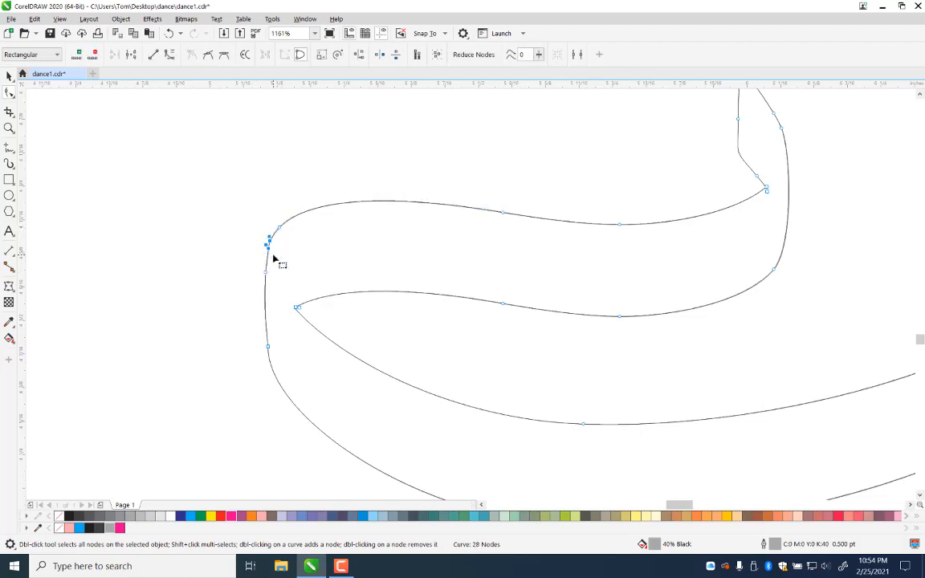
key(Delete)
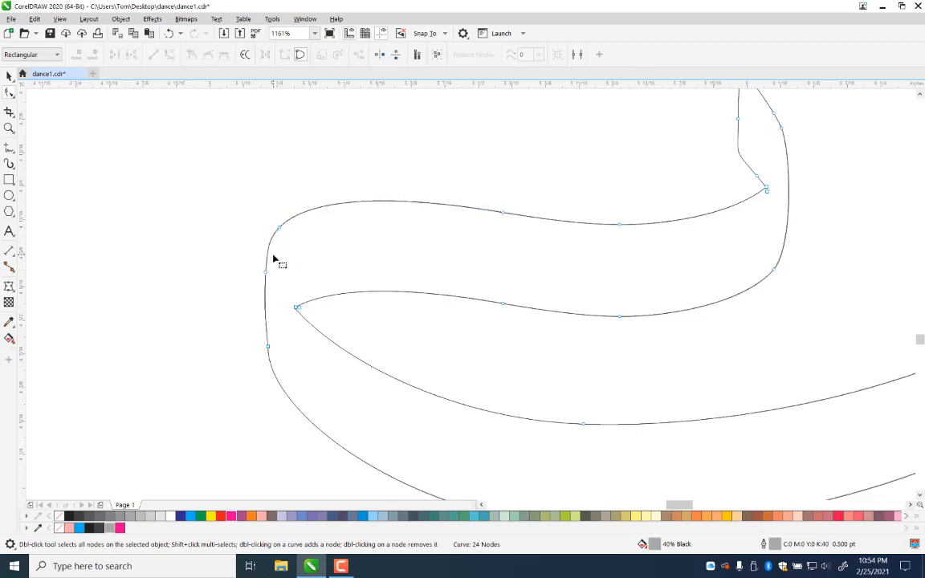
Step: Smooth the lower part of the flourish's left bend by adding a node on each side of the lower weld point and deleting that point
double_click(265, 328)
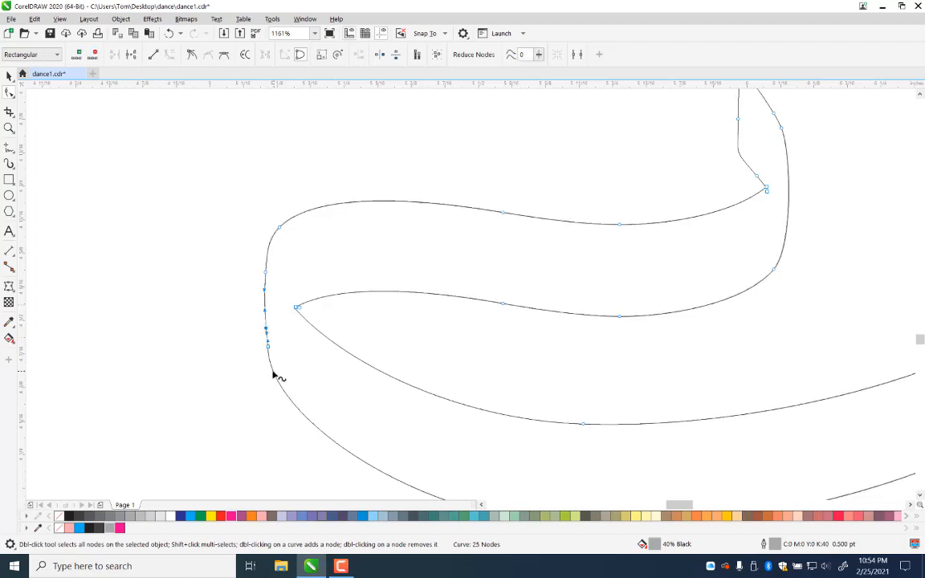
double_click(273, 371)
click(268, 346)
key(Delete)
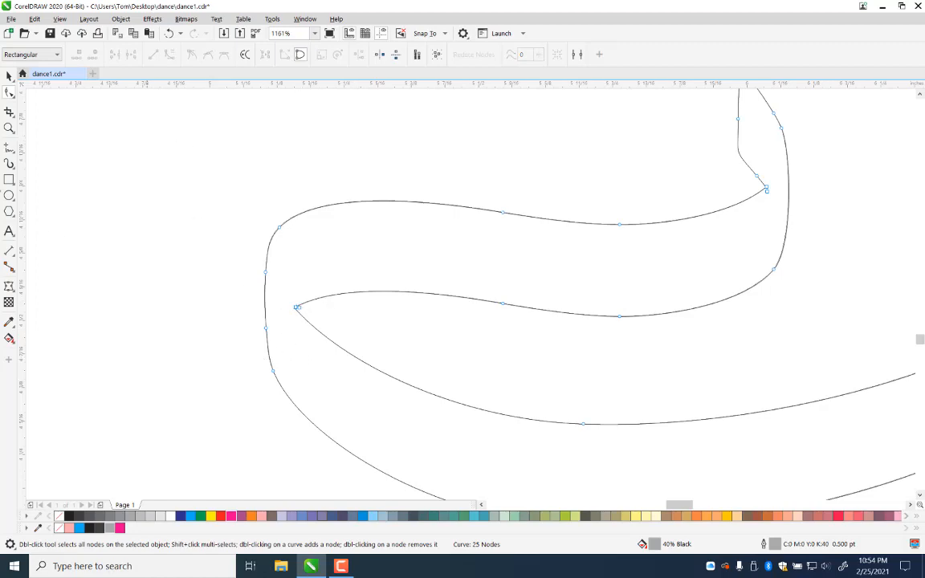
Step: Switch the drawing from wireframe to Enhanced view, bring the whole lettering into view and save the file
click(9, 128)
right_click(409, 198)
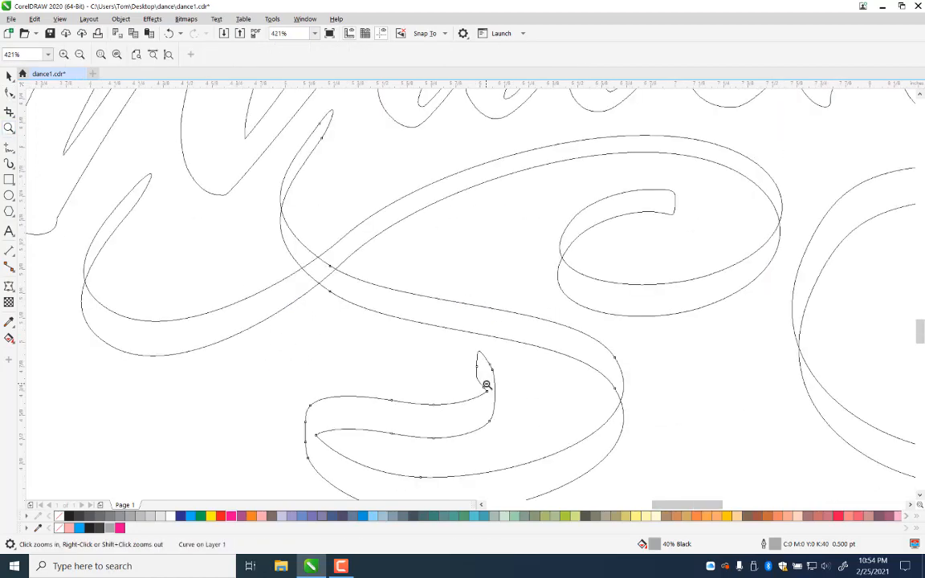
right_click(487, 384)
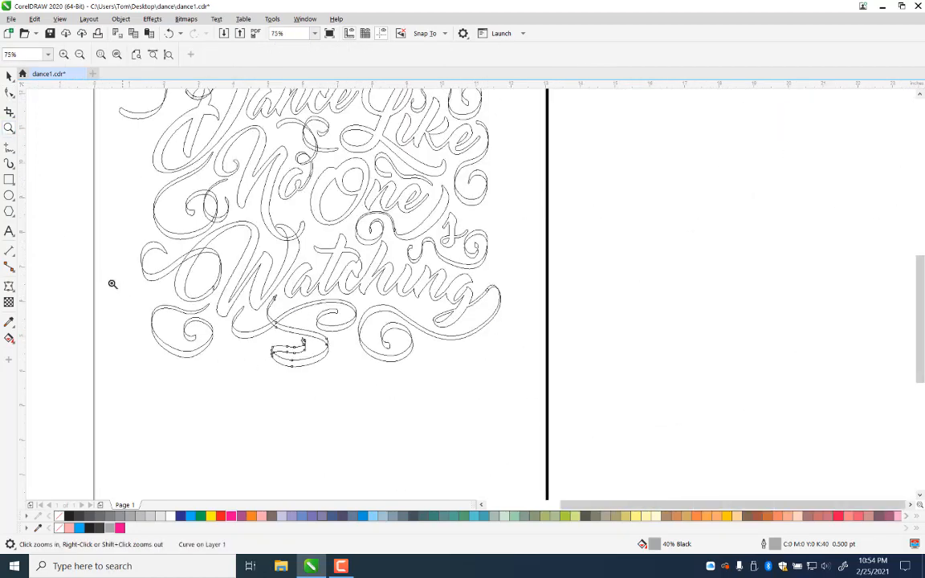
click(8, 76)
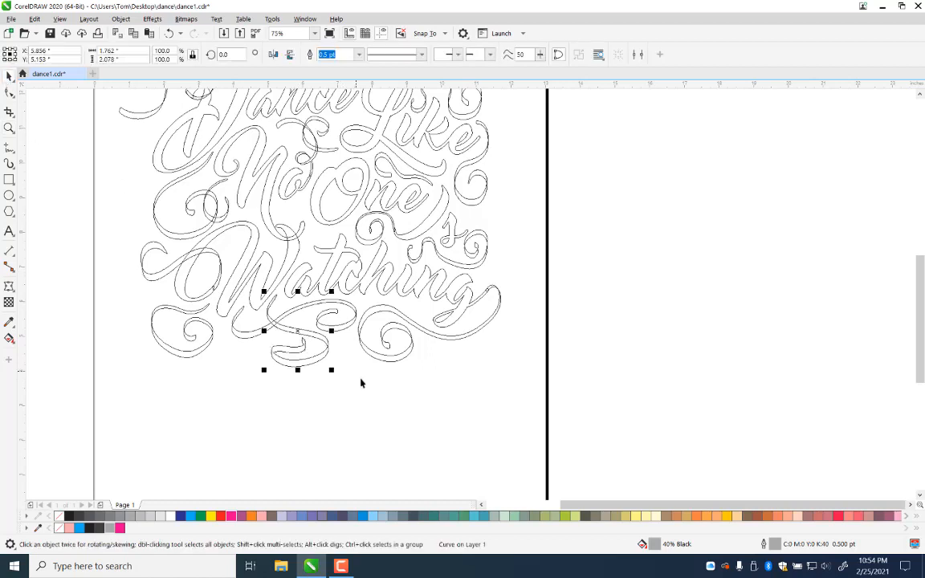
click(356, 384)
key(alt+v)
key(e)
key(z)
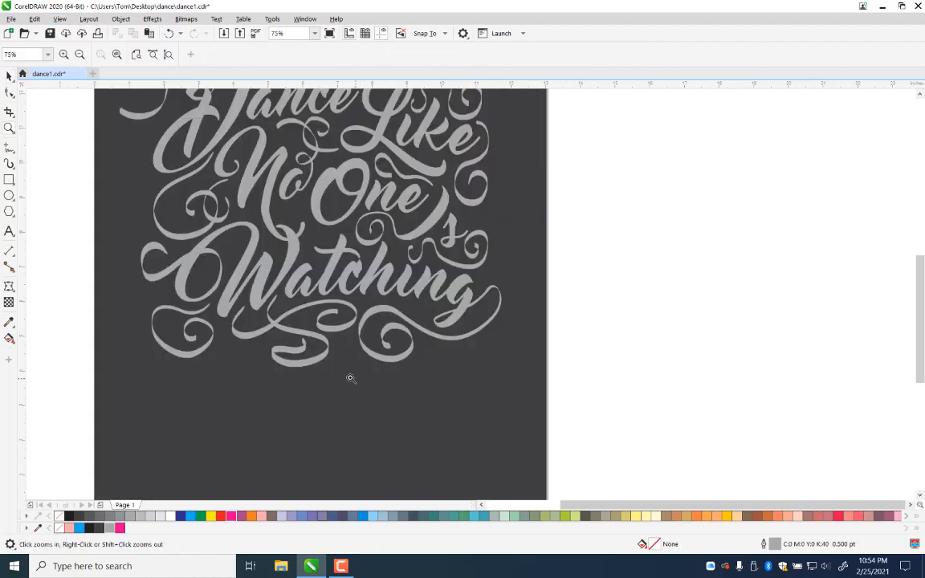
right_click(355, 206)
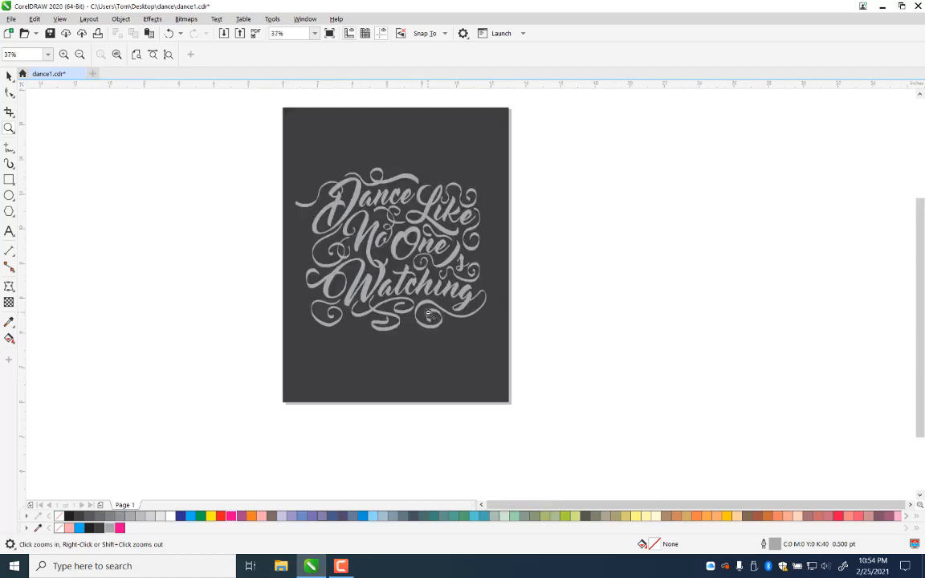
drag(268, 147, 500, 322)
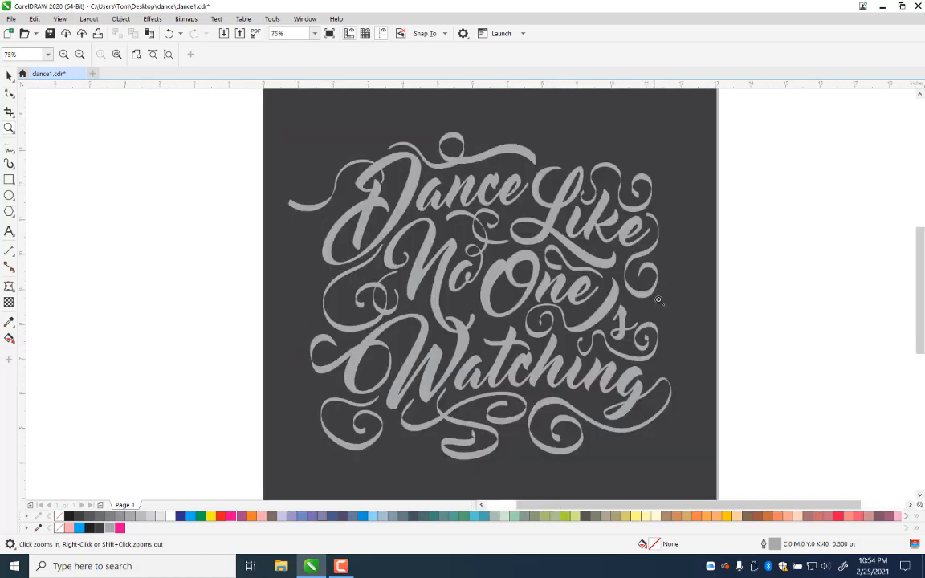
click(8, 76)
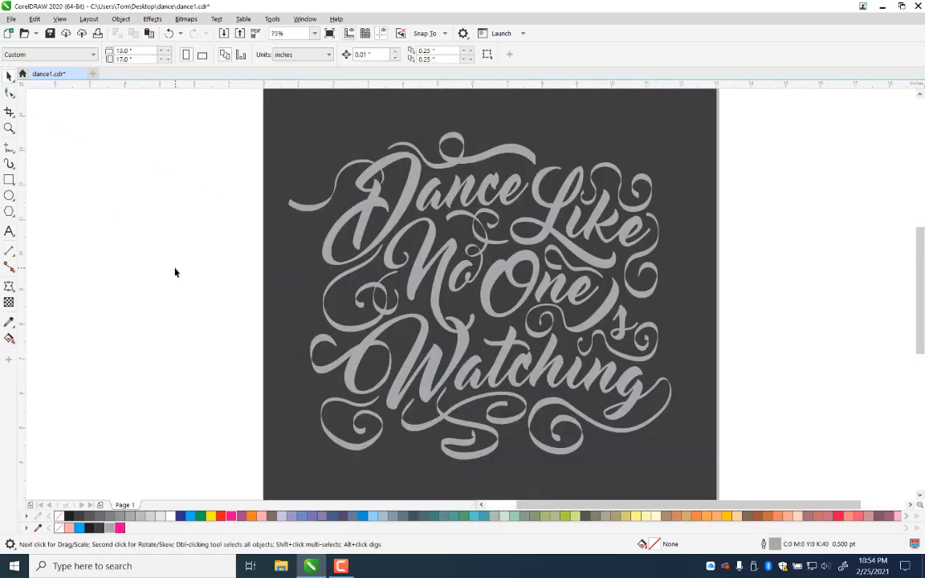
key(ctrl+s)
Step: Fill all the lettering and flourish objects with white
drag(735, 121, 209, 509)
click(170, 515)
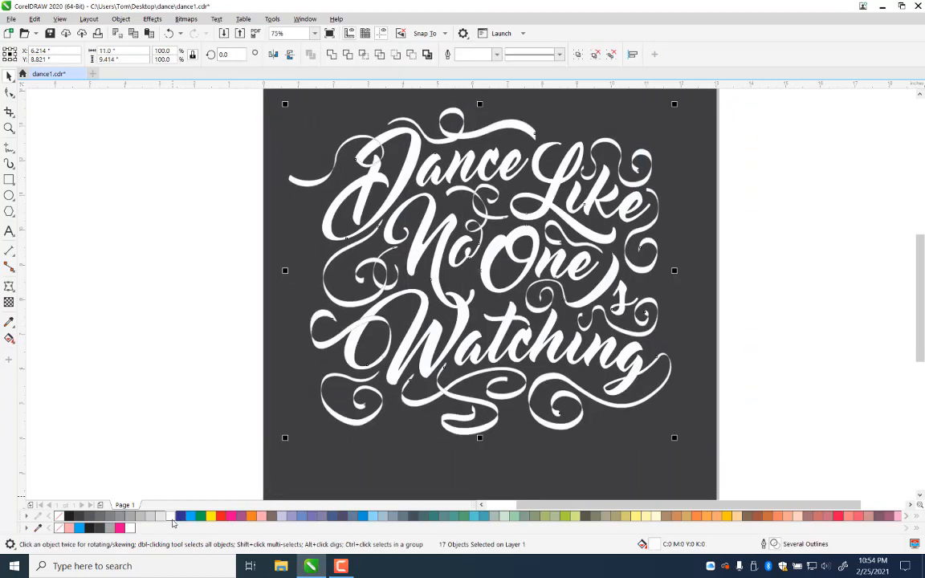
click(178, 304)
Step: Fill the background rectangle with 80% black after trying 100% black
click(656, 248)
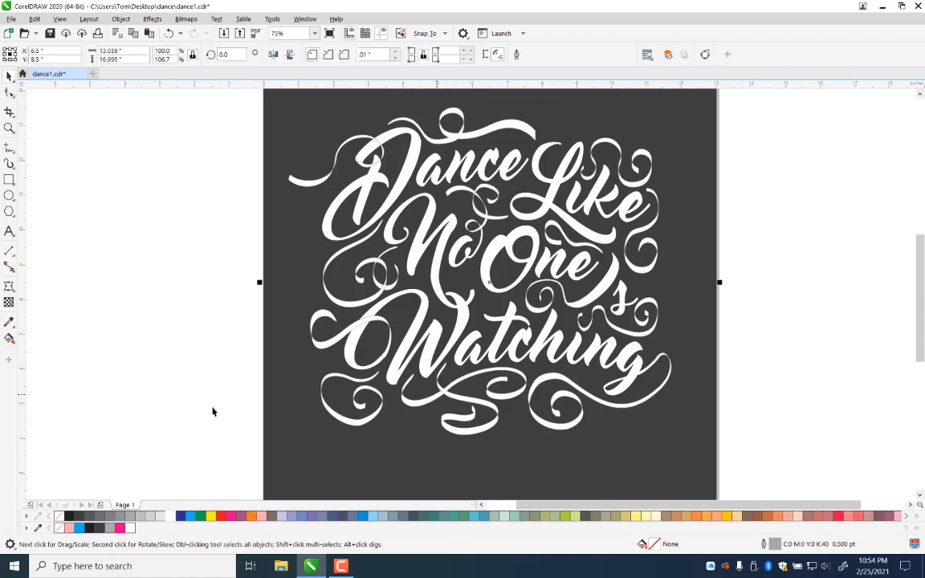
click(70, 516)
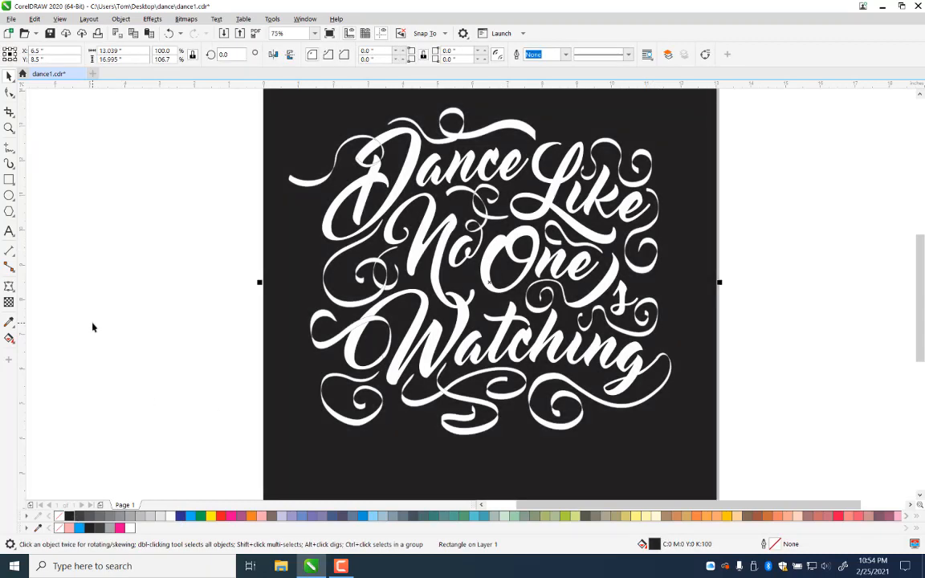
click(86, 519)
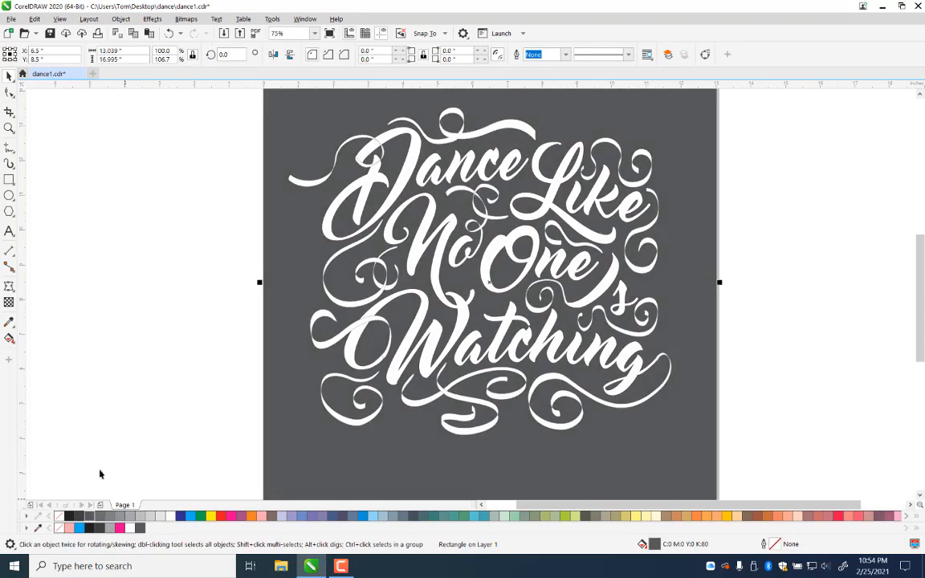
click(91, 351)
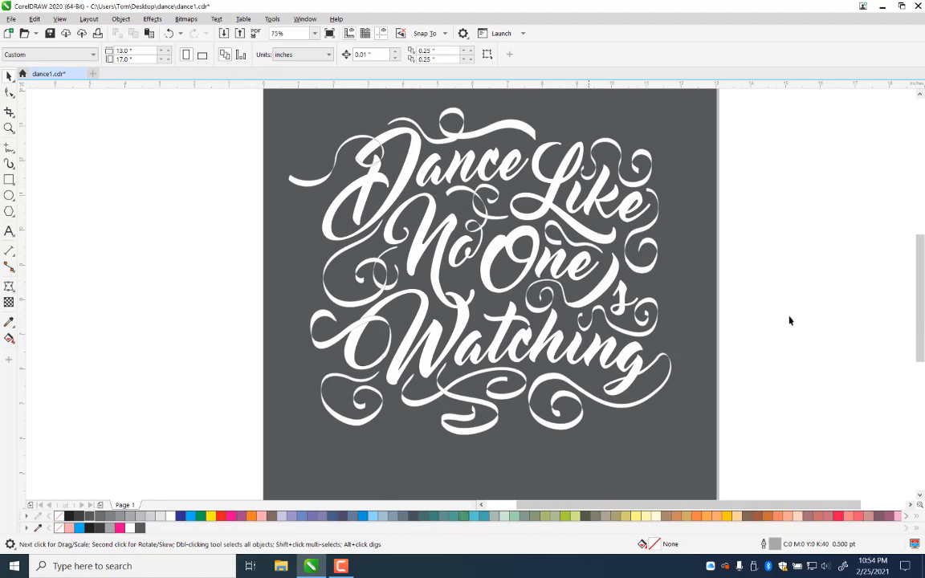
Step: Remove the outlines from all the lettering and flourish objects and save the file
drag(791, 260, 708, 279)
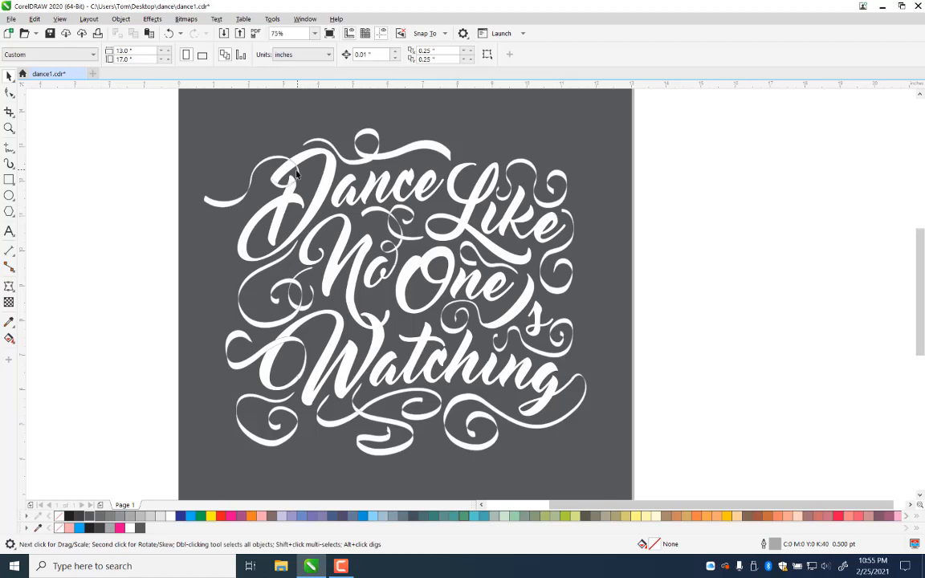
click(269, 158)
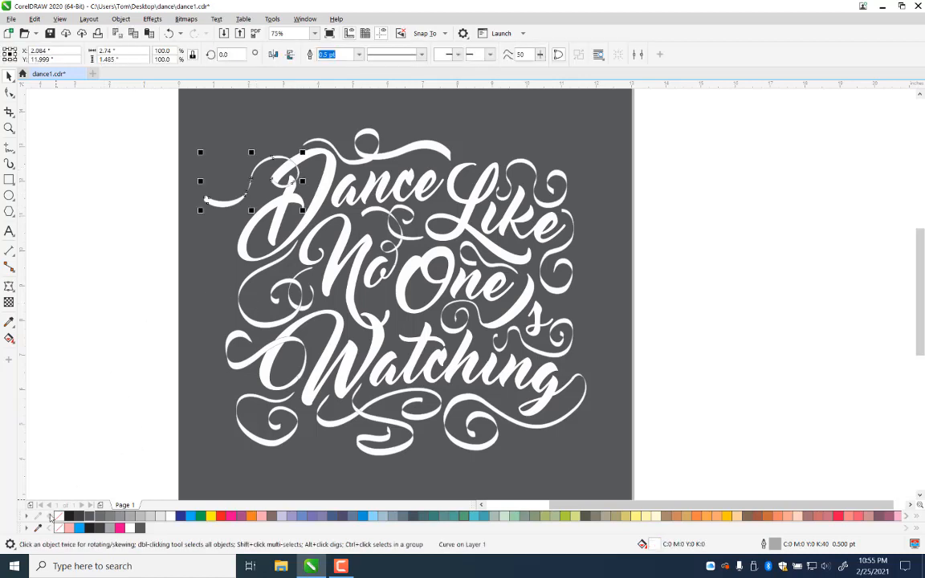
drag(134, 107, 630, 482)
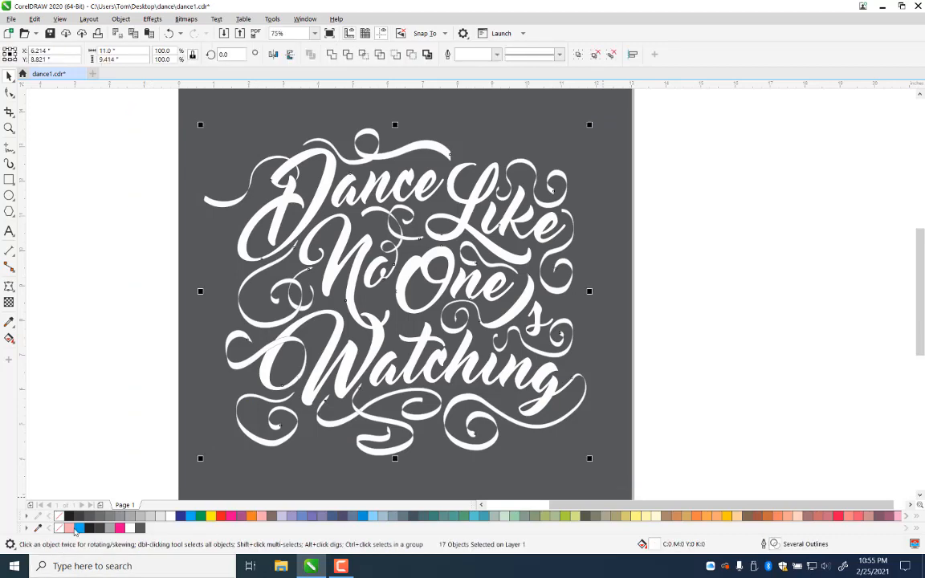
click(104, 275)
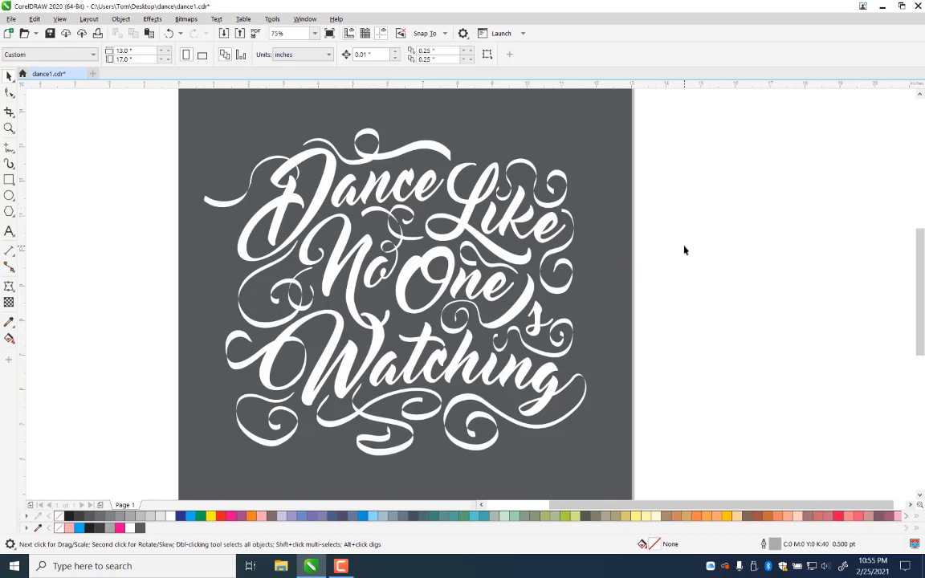
key(ctrl+s)
Step: Add a second page to the document after Page 1
drag(678, 105, 186, 475)
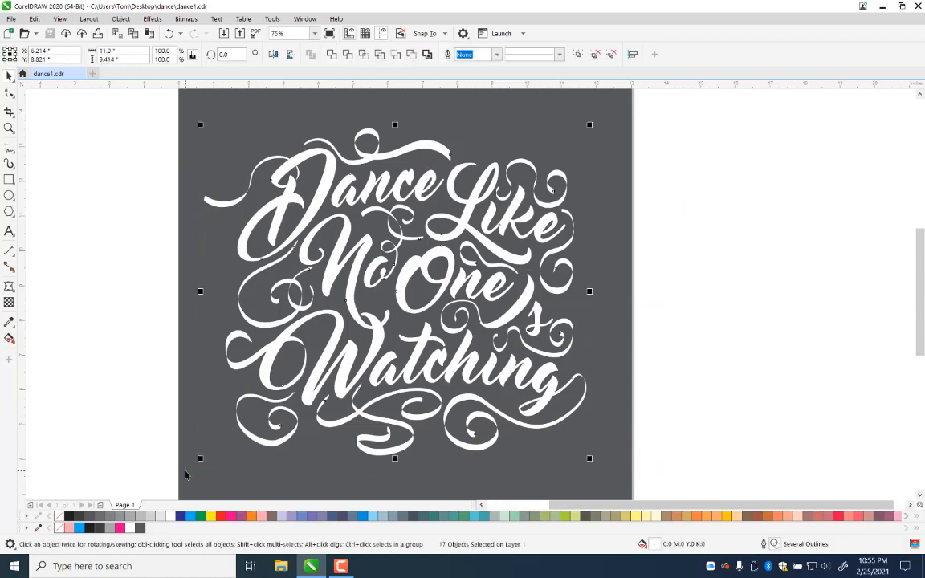
click(9, 127)
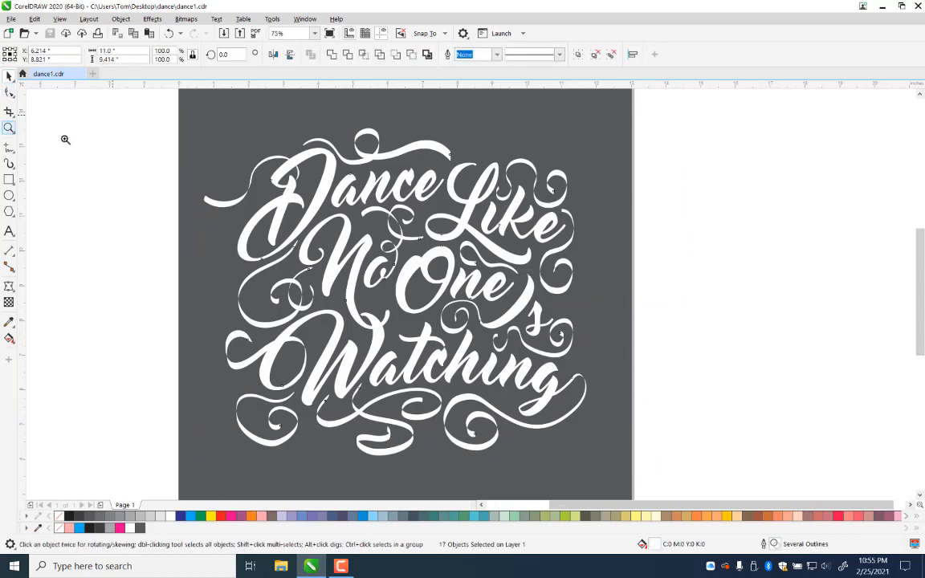
right_click(375, 297)
click(8, 75)
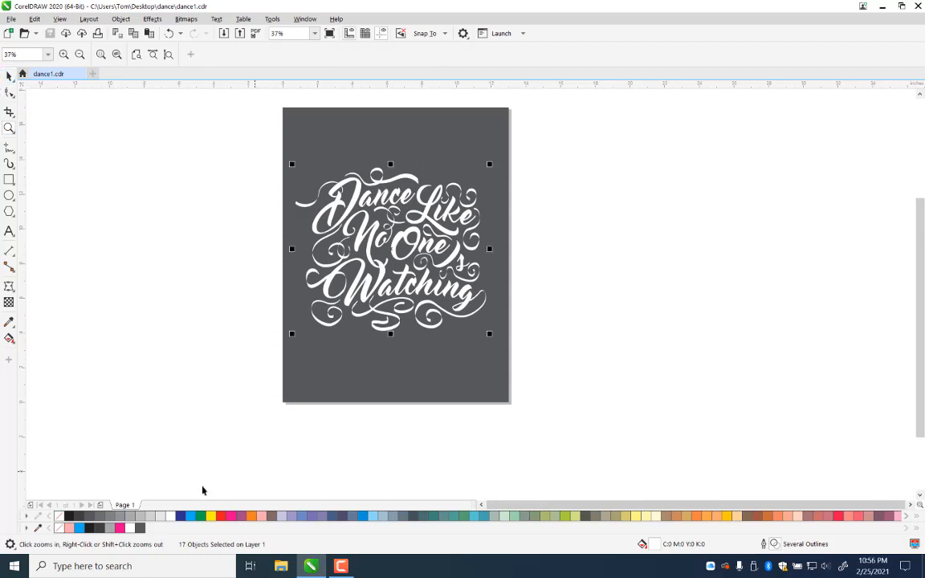
click(100, 505)
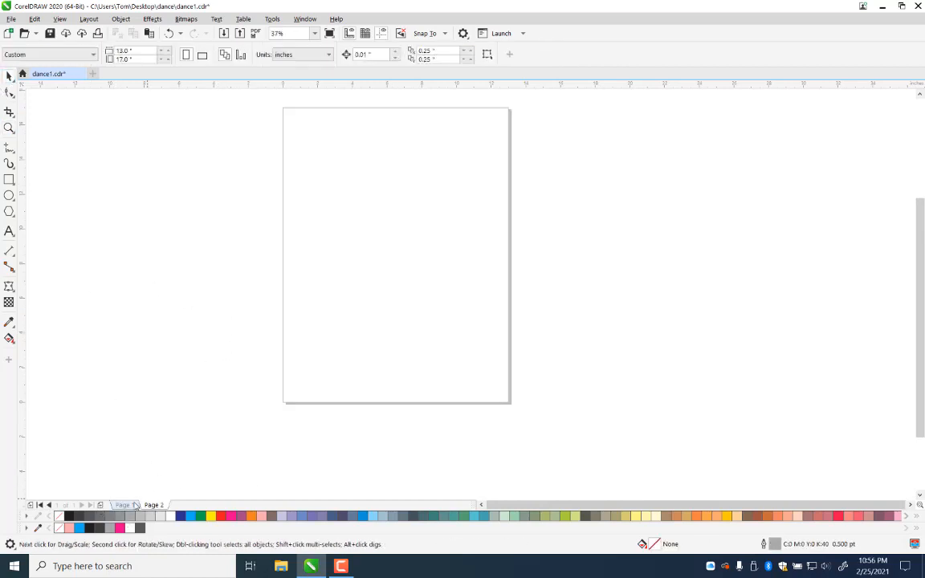
Step: Copy the background rectangle and all the lettering from Page 1 and paste them onto Page 2
click(126, 505)
drag(265, 95, 581, 444)
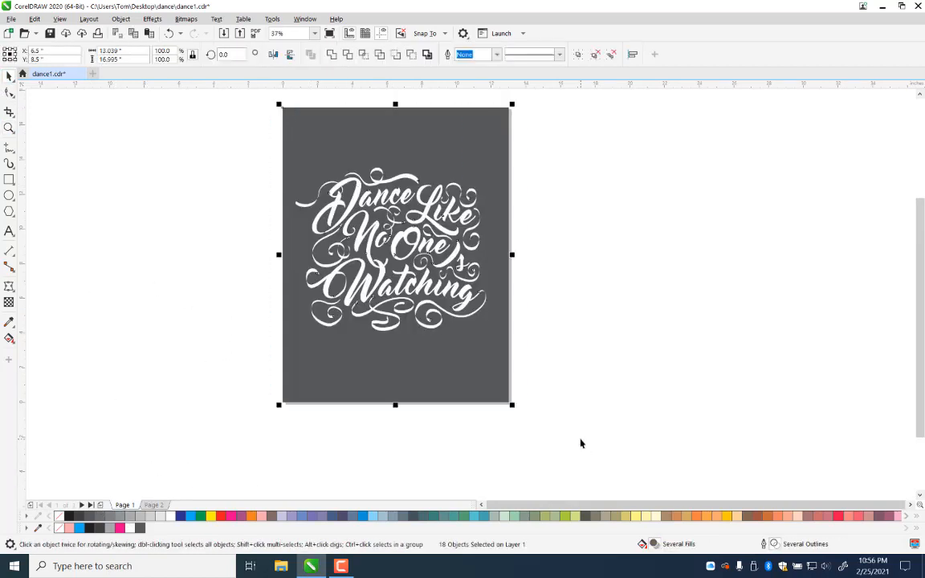
click(152, 505)
key(ctrl+v)
click(196, 192)
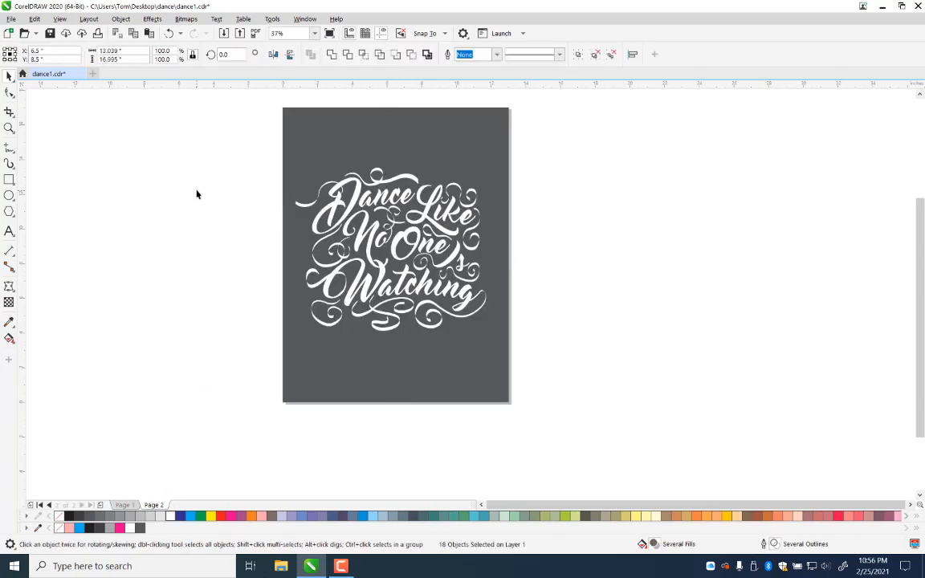
Step: Try to weld all the lettering and flourish objects on Page 2 into a single curve
click(8, 128)
drag(254, 145, 560, 335)
click(9, 75)
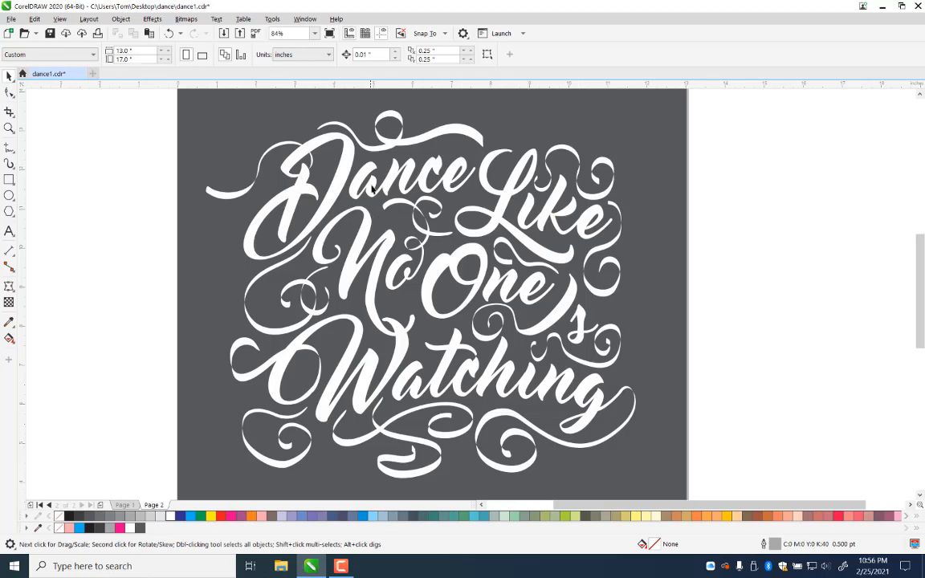
click(552, 217)
click(731, 149)
key(ctrl+a)
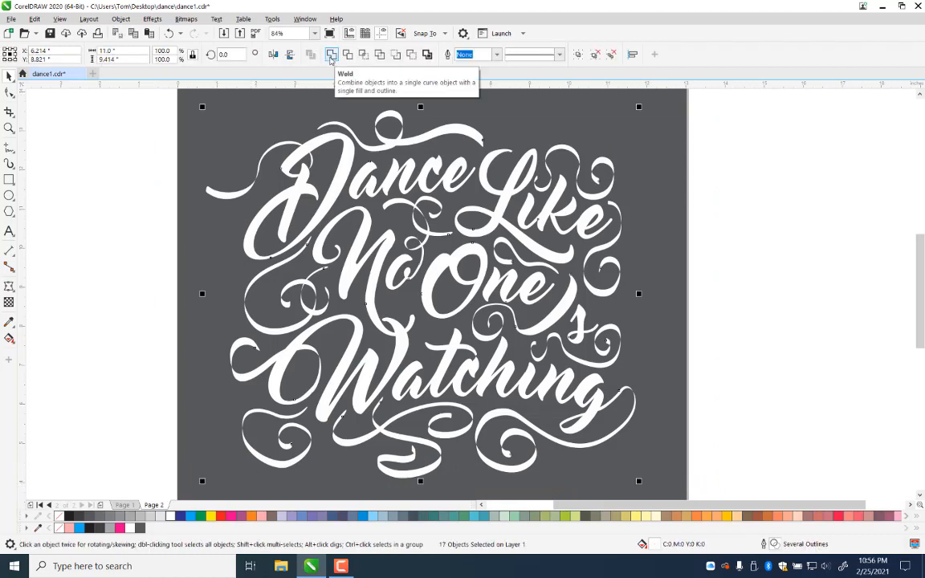
click(331, 56)
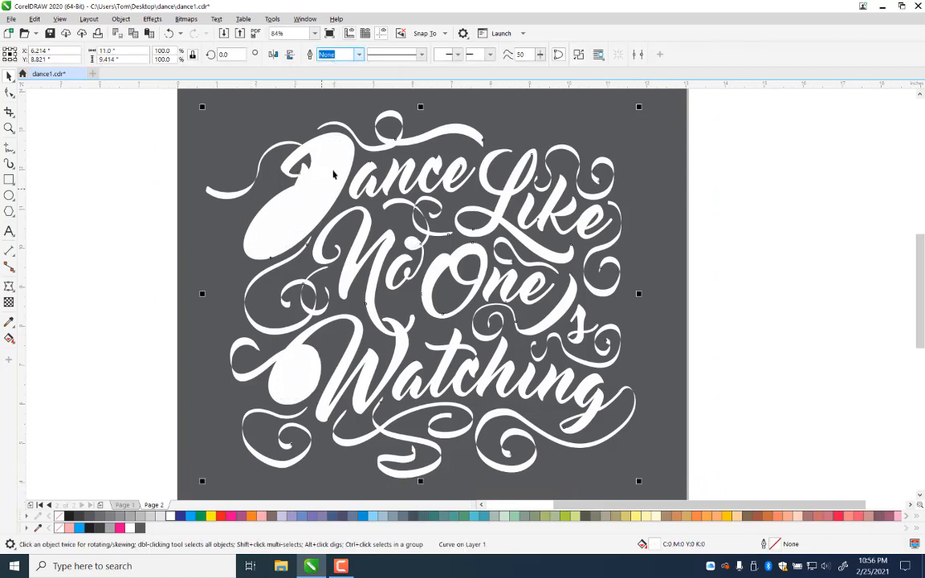
key(ctrl+z)
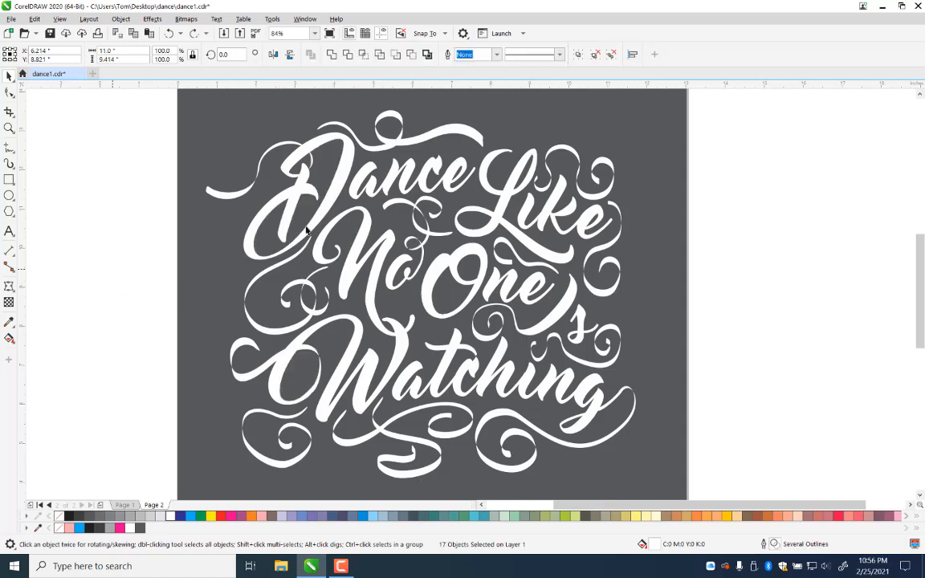
Step: Examine how the thin flourish overlaps the letter D of "Dance" in the Page 2 artwork
click(313, 165)
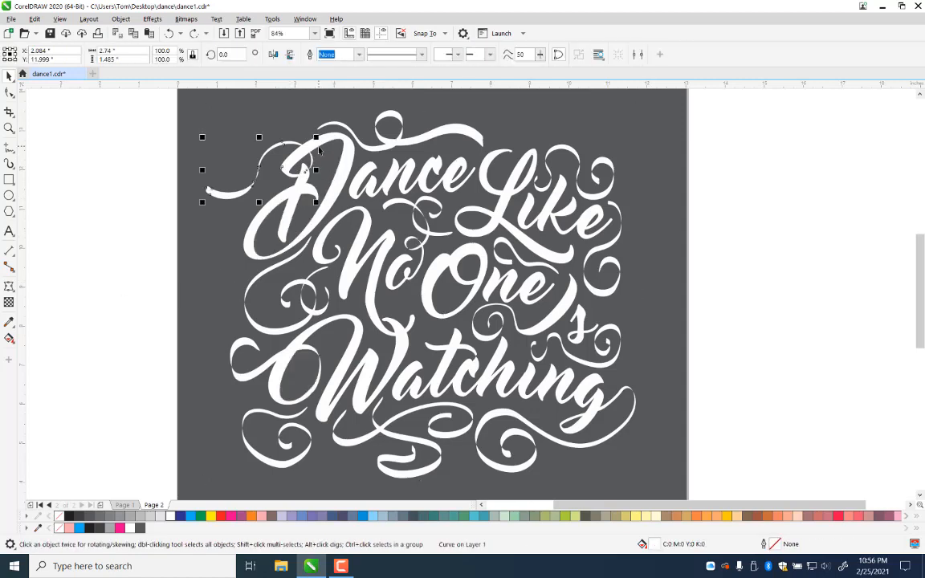
shift+click(319, 143)
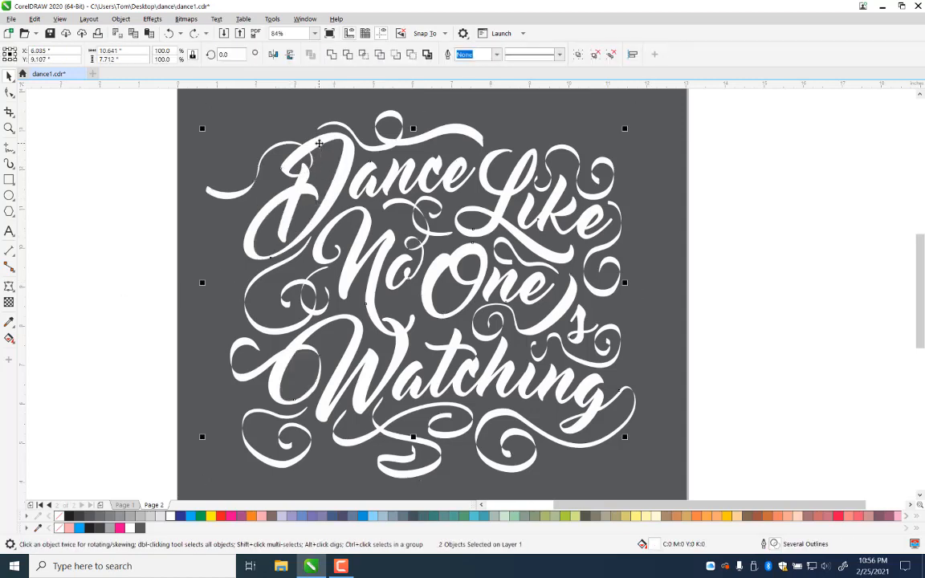
click(59, 277)
click(327, 146)
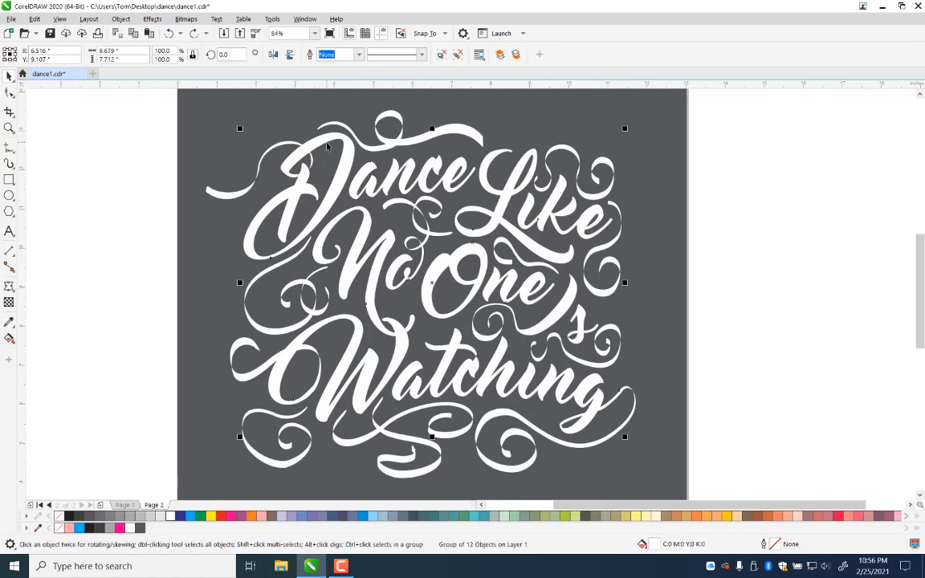
click(87, 227)
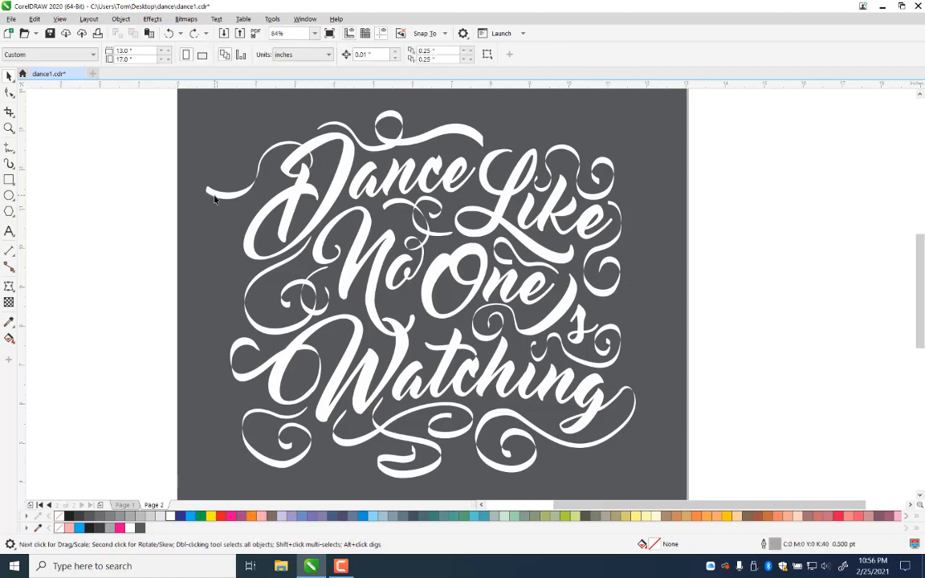
click(296, 162)
shift+click(345, 138)
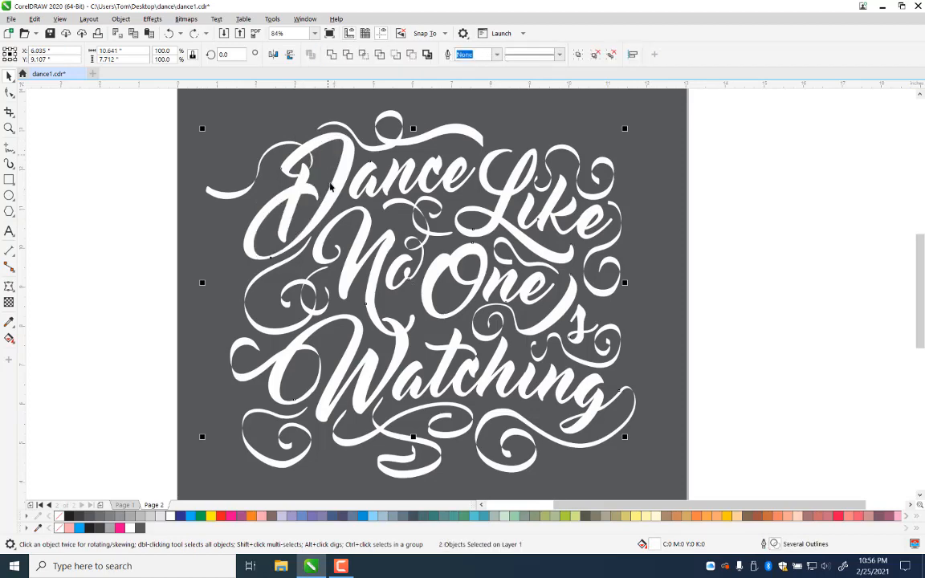
click(9, 128)
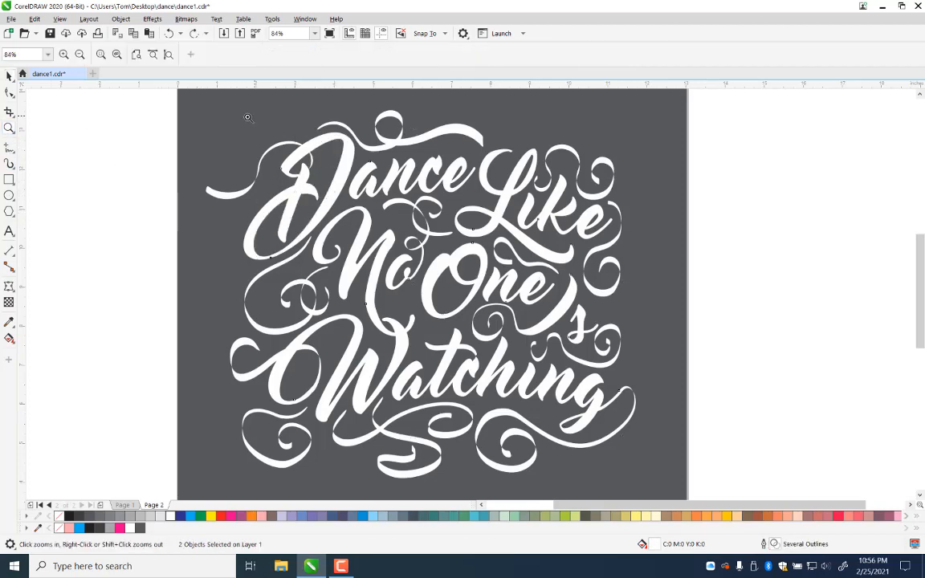
drag(201, 103, 373, 207)
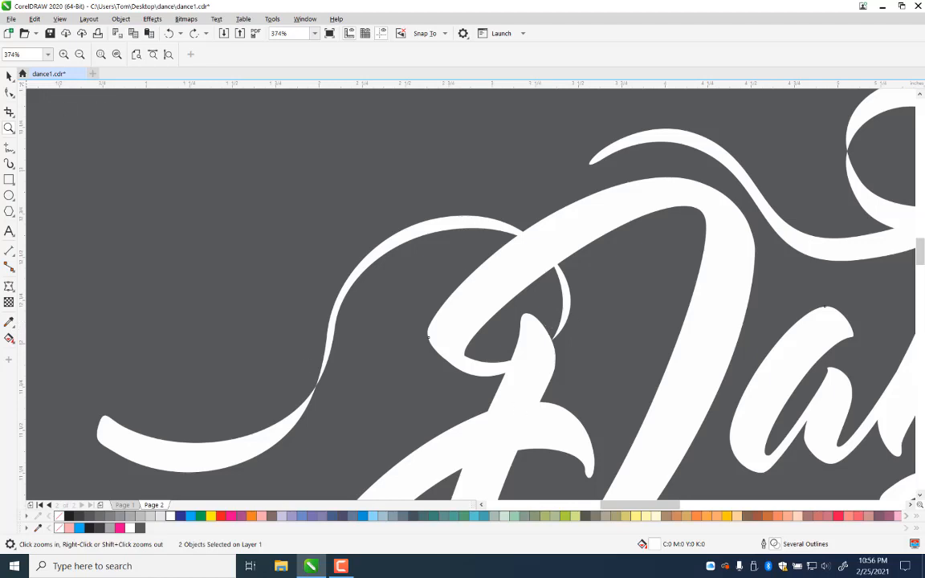
click(9, 75)
key(space)
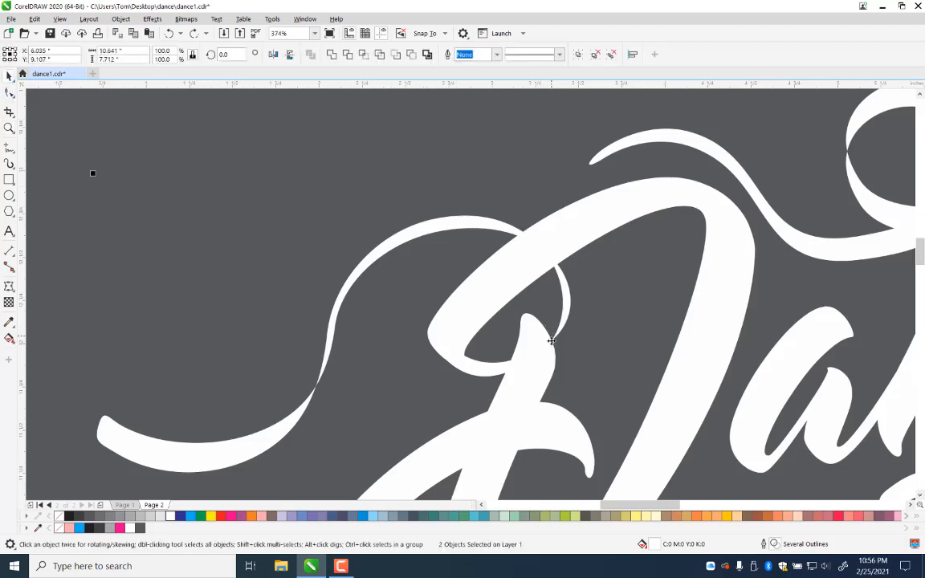
drag(527, 421, 511, 275)
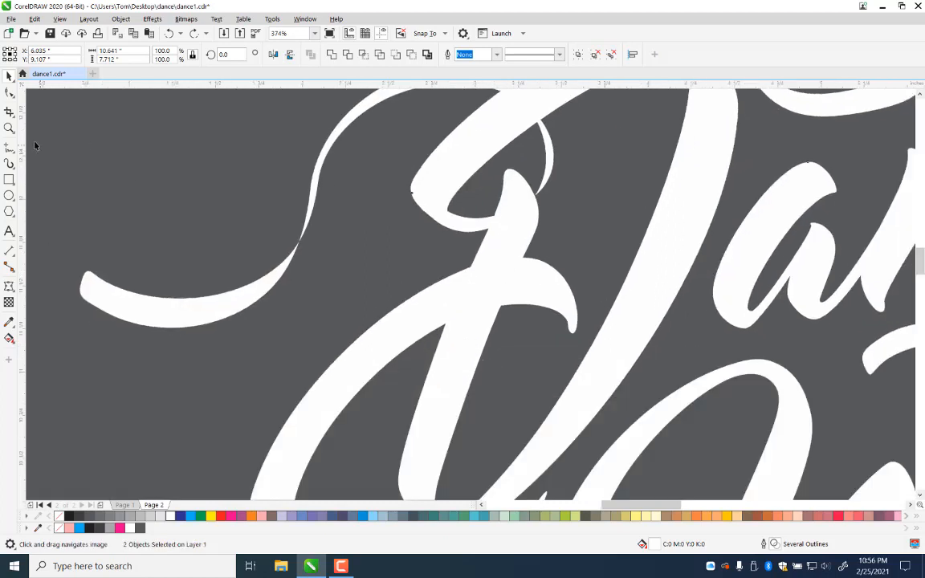
click(9, 128)
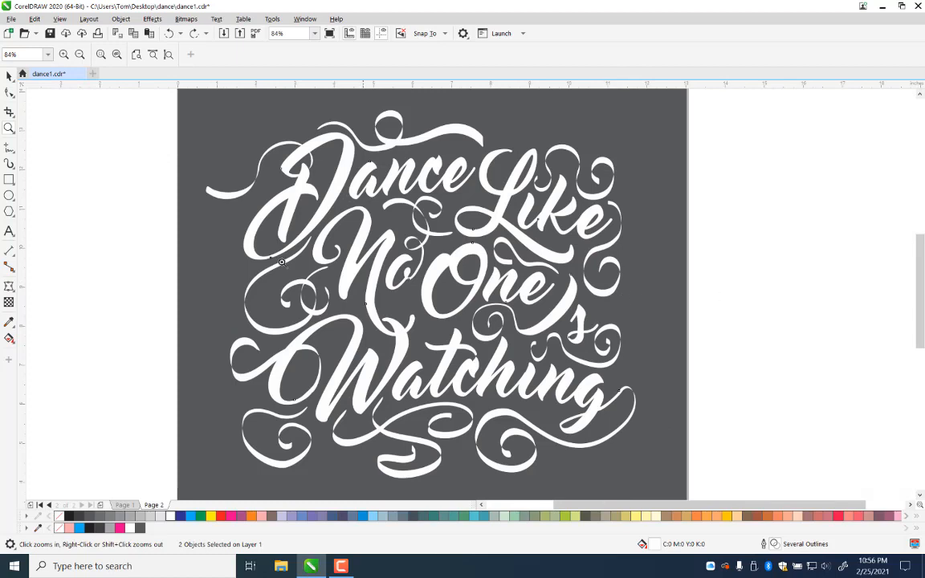
click(9, 74)
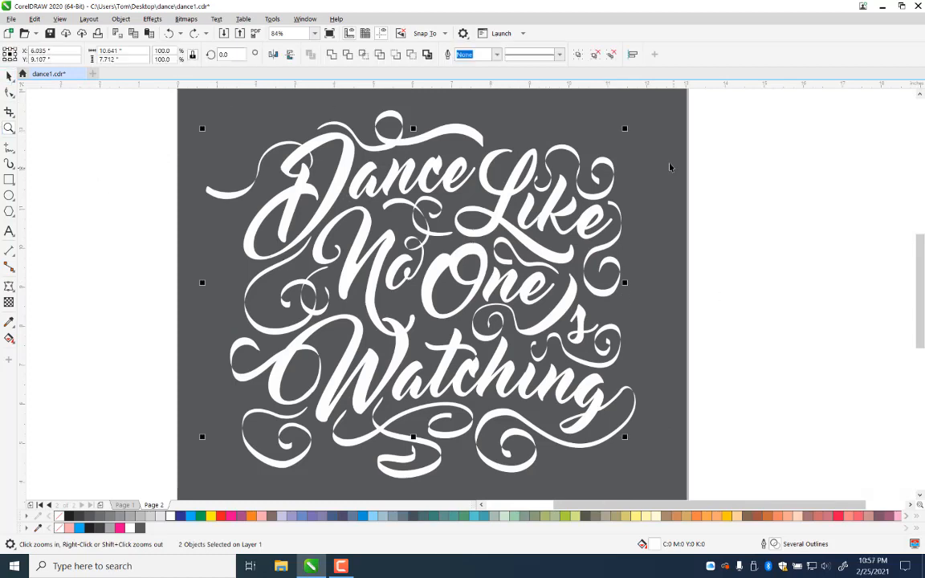
Step: Group all the lettering and flourish objects on Page 2, leaving out the background rectangle
drag(729, 105, 160, 472)
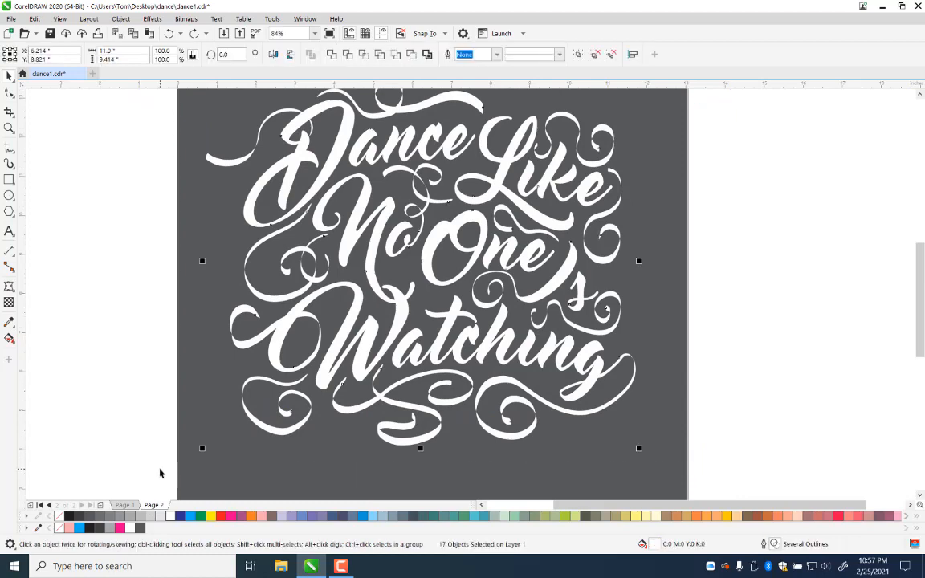
drag(582, 231, 555, 283)
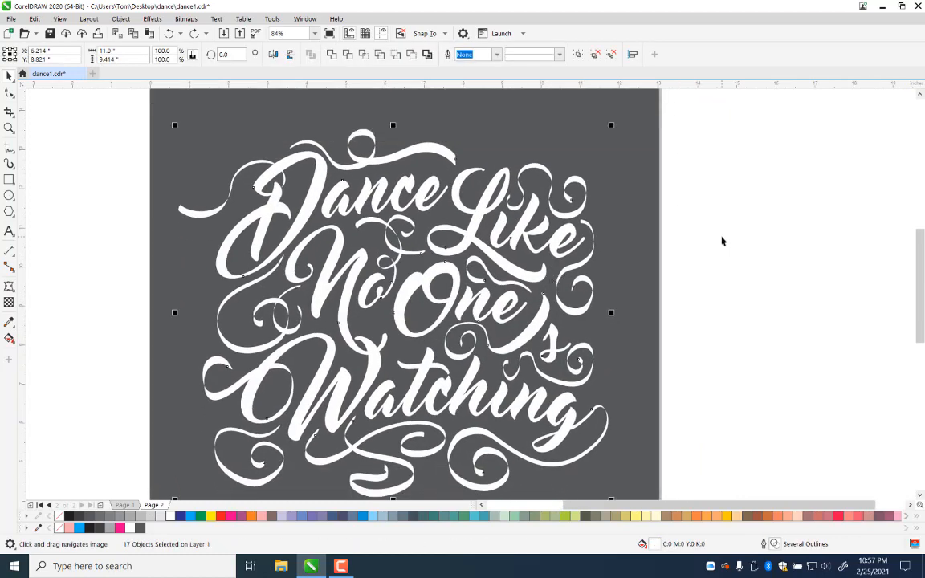
key(ctrl+g)
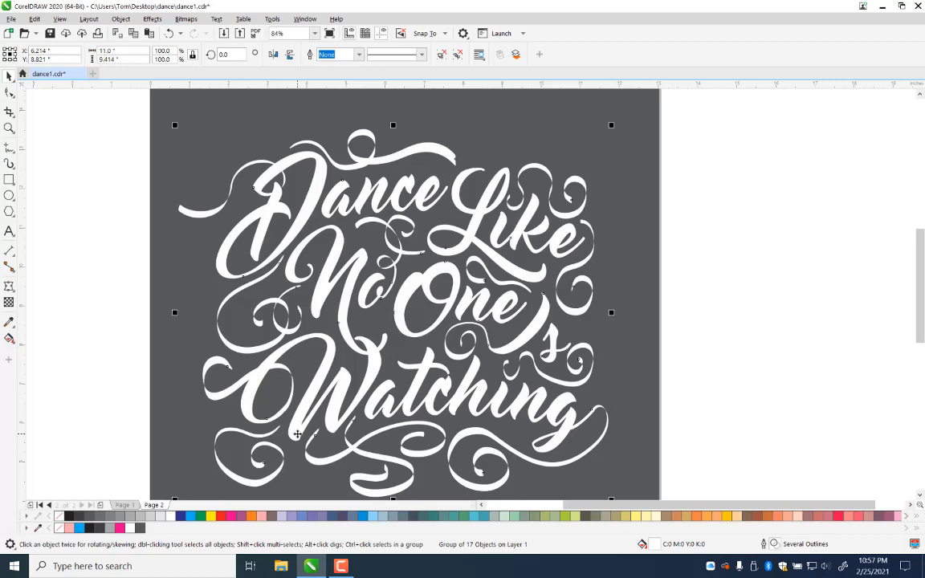
key(Delete)
key(ctrl+z)
click(652, 403)
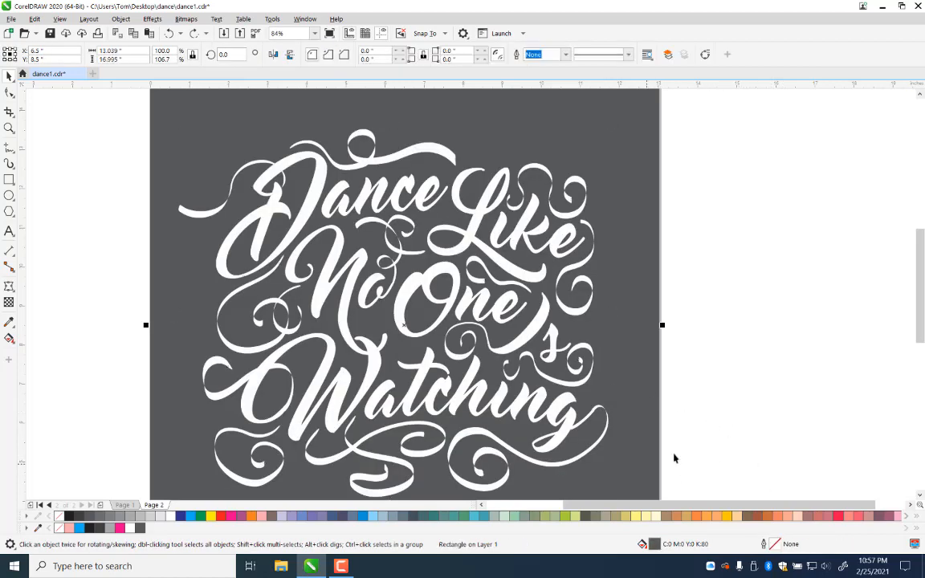
Step: Give the lettering group a black outline with a width of 8.0 pt
click(576, 388)
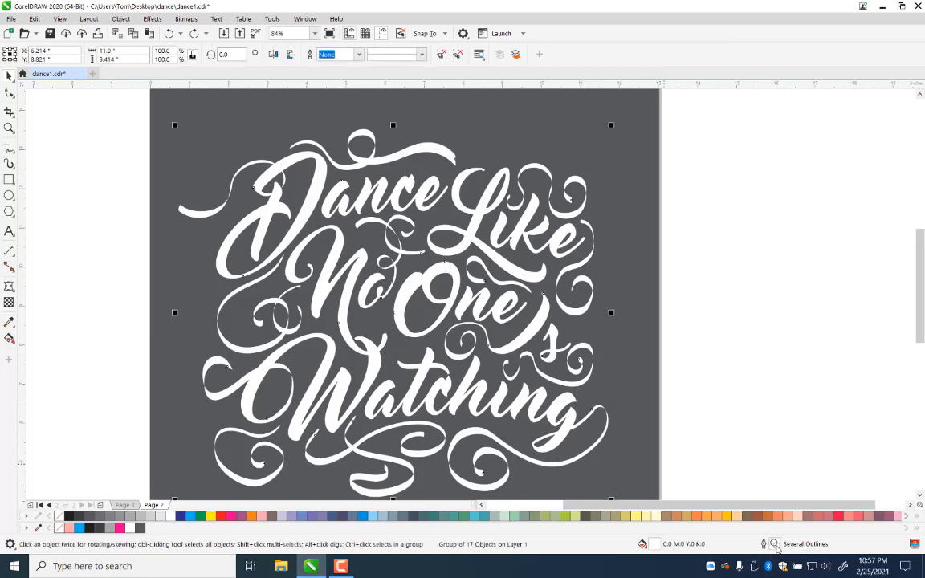
double_click(777, 547)
click(391, 242)
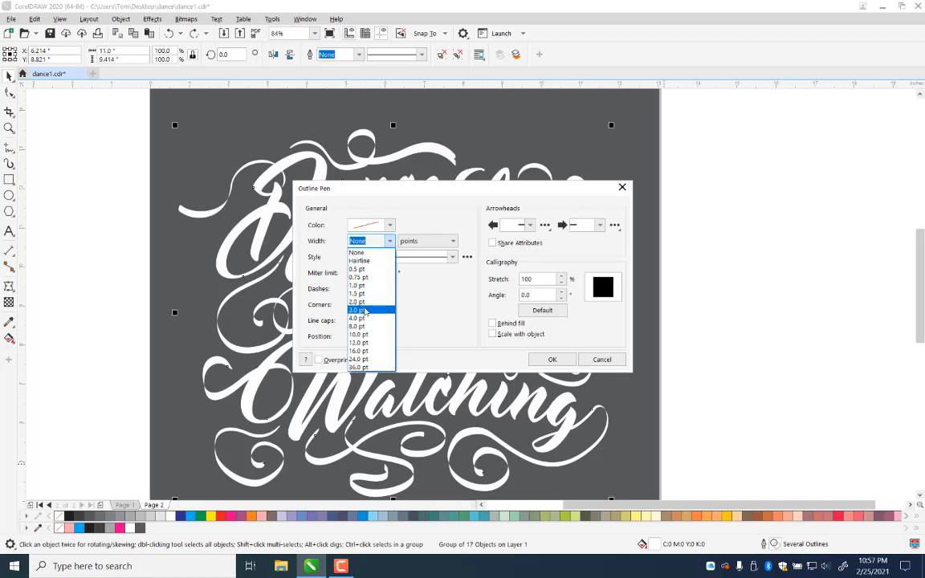
click(365, 311)
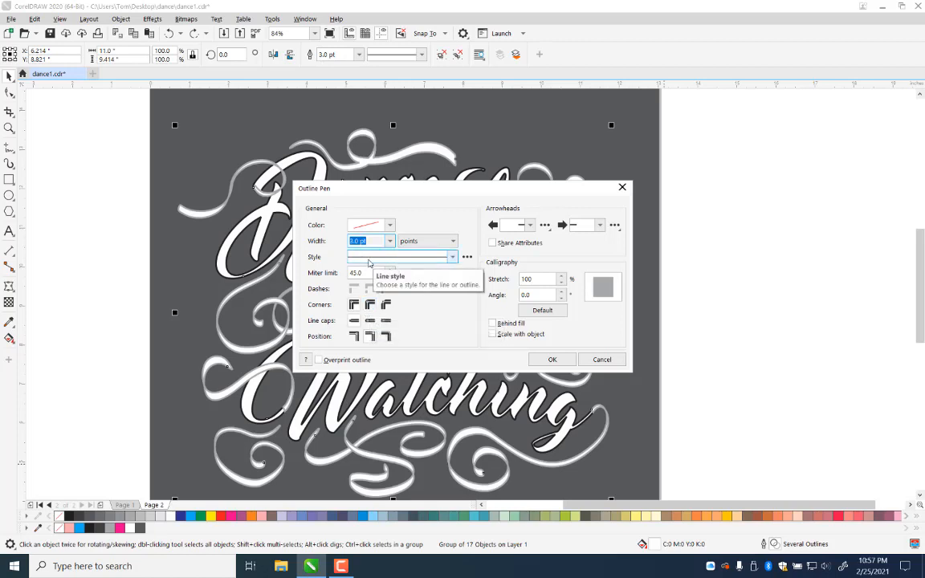
click(390, 241)
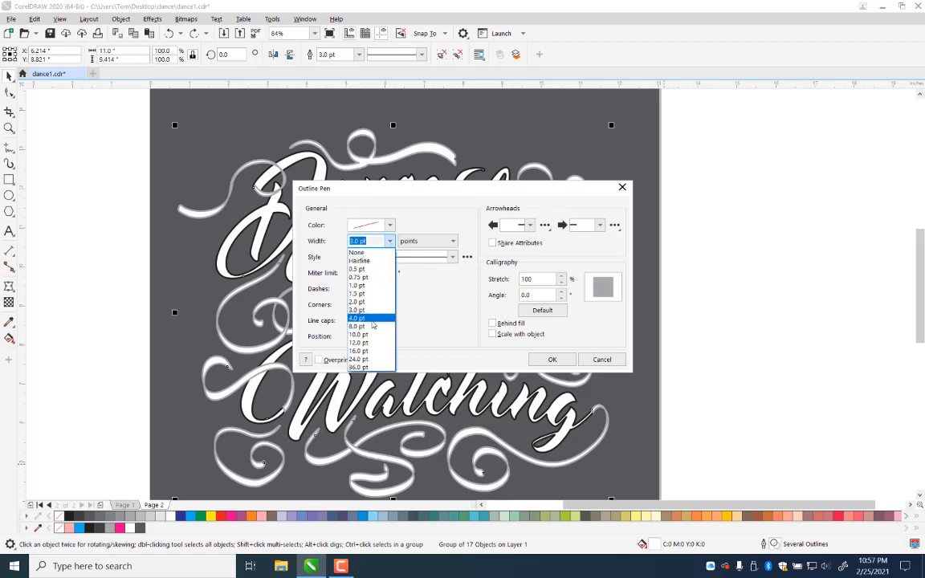
click(368, 326)
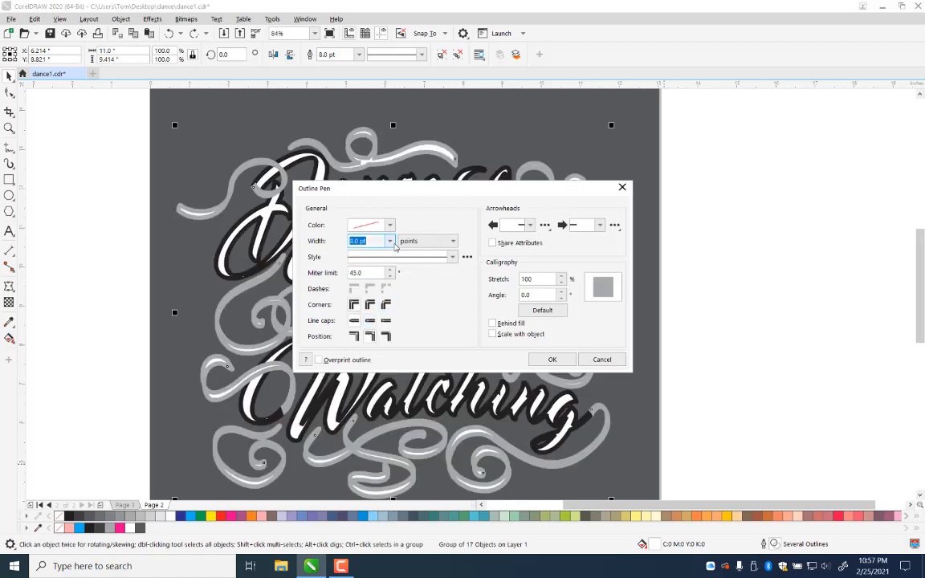
click(390, 226)
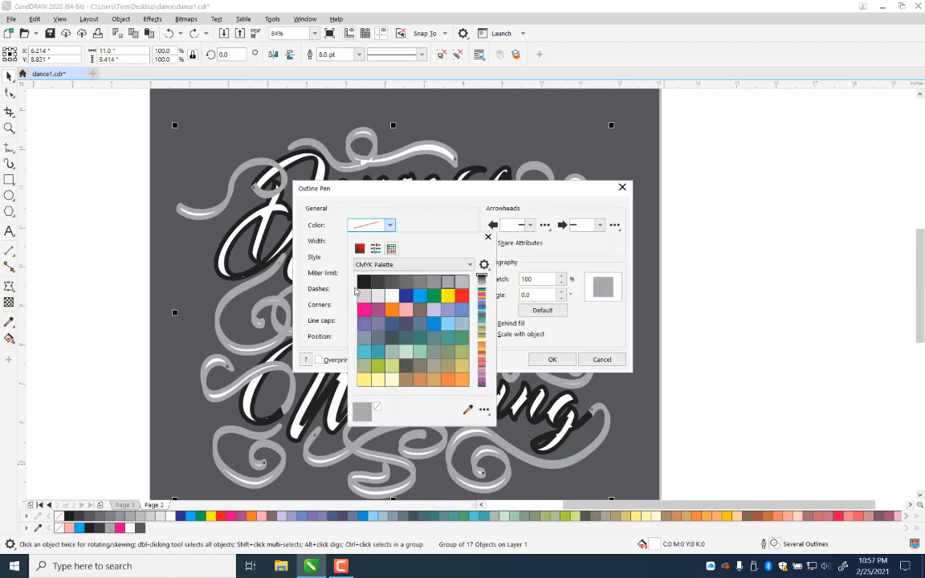
click(363, 283)
click(471, 205)
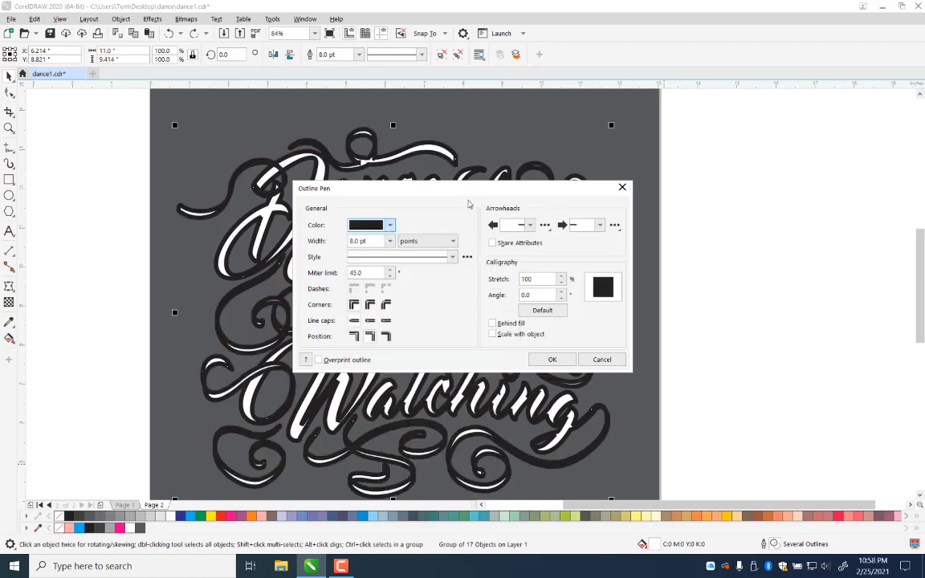
Step: Place the group's outline behind the fill, scale it with the object, and apply round corners and round line caps
click(491, 324)
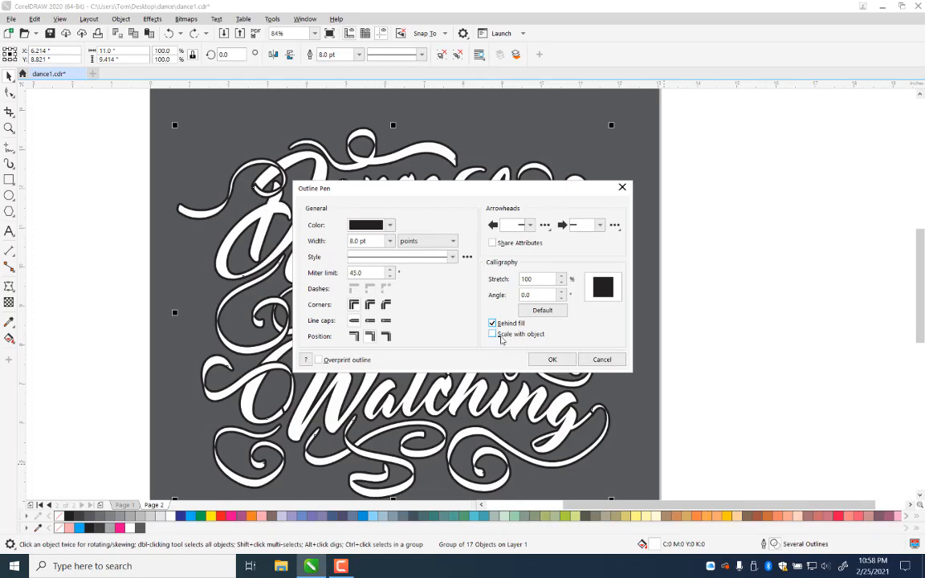
click(493, 335)
click(369, 306)
click(370, 322)
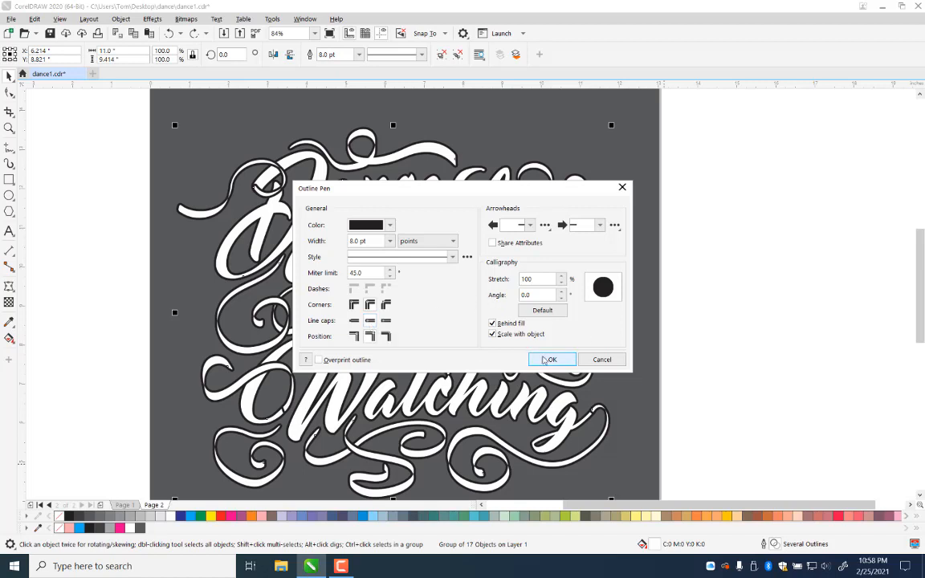
click(552, 360)
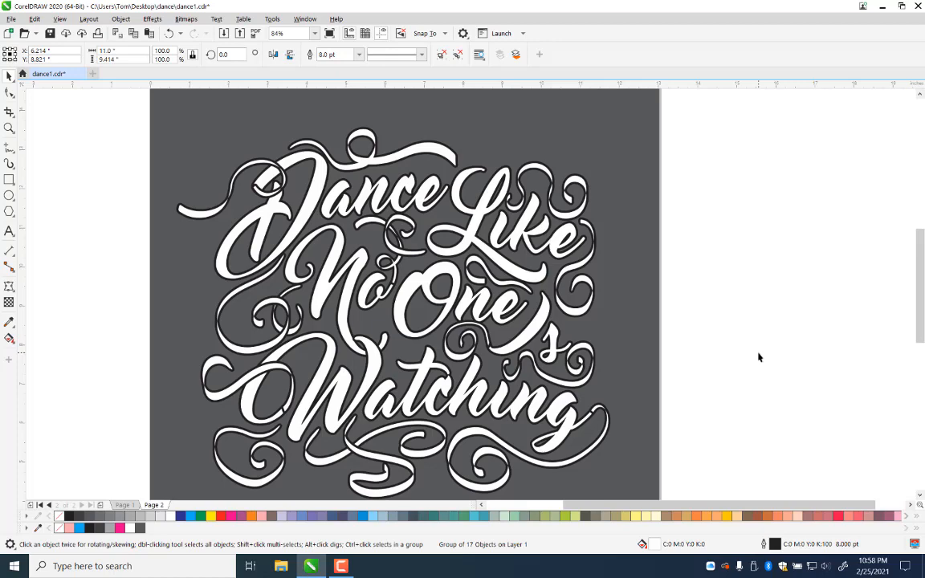
Step: Remove the outline from a duplicate of the lettering group placed directly in front, and save the file
click(692, 304)
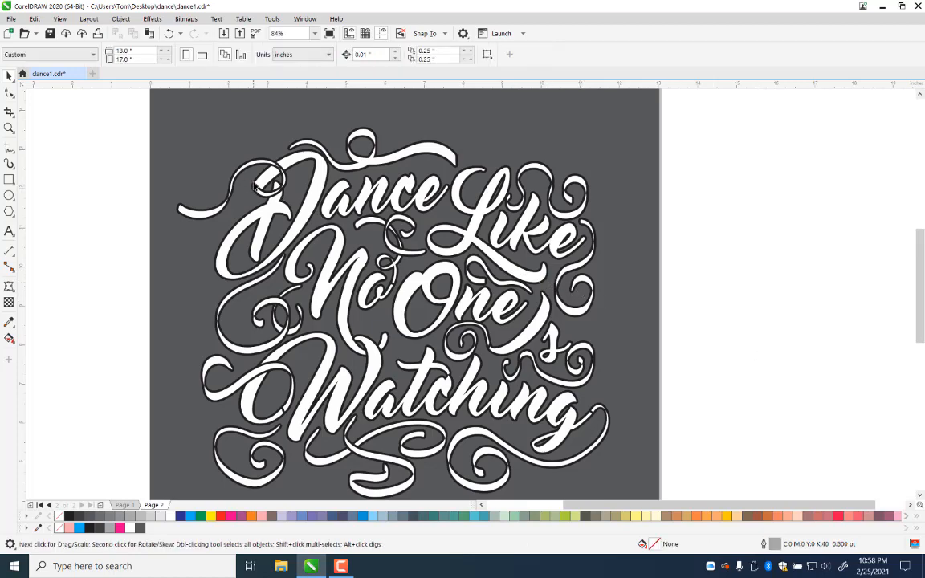
drag(258, 194, 262, 194)
key(ctrl+z)
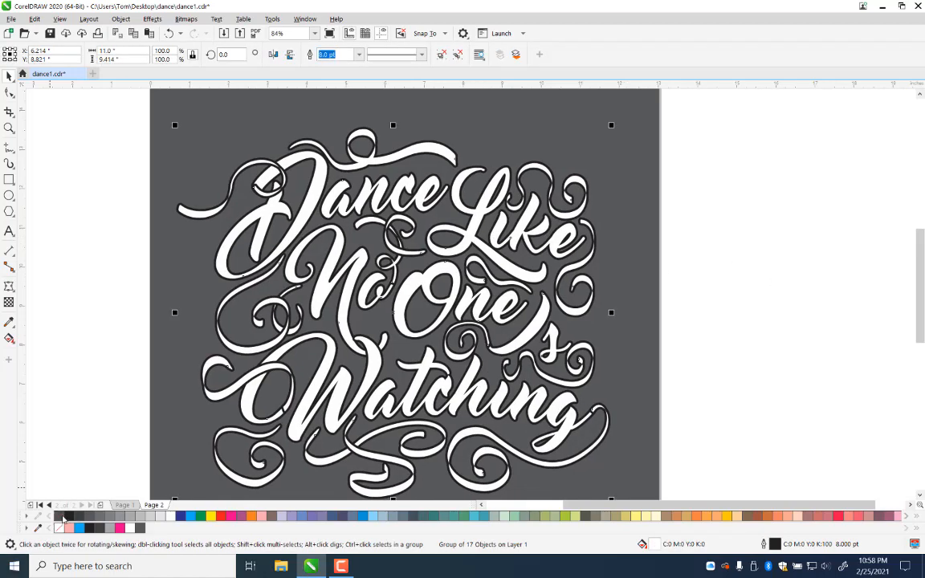
right_click(58, 515)
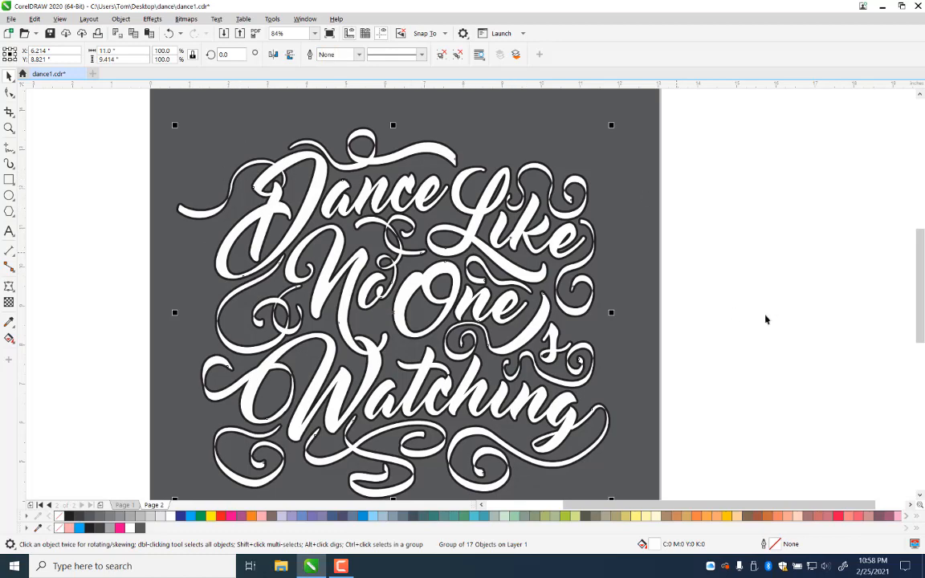
click(797, 310)
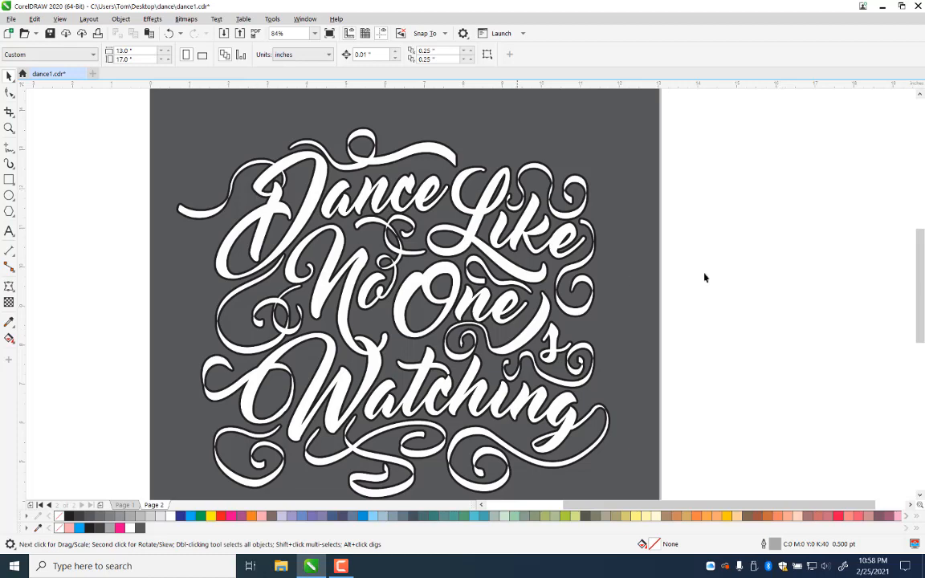
drag(376, 353, 397, 337)
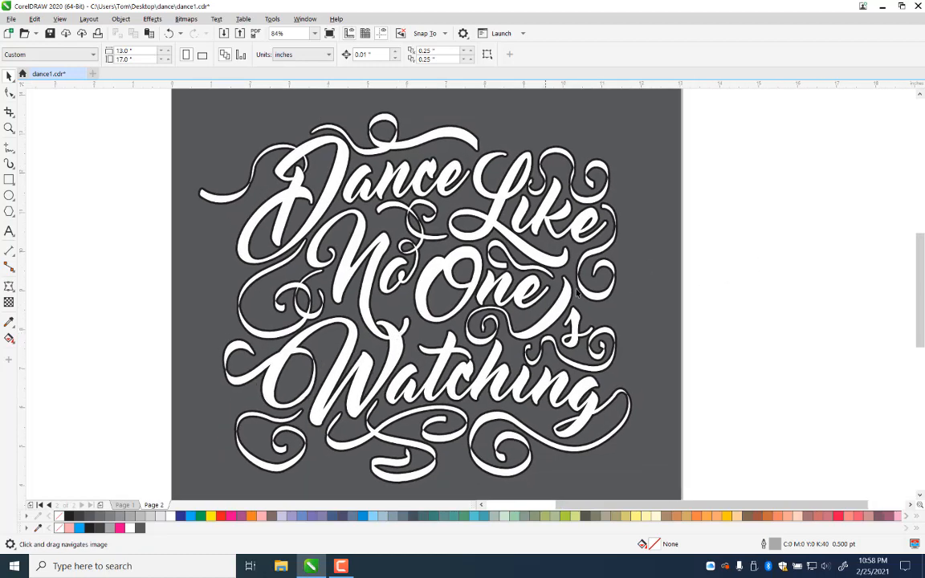
key(space)
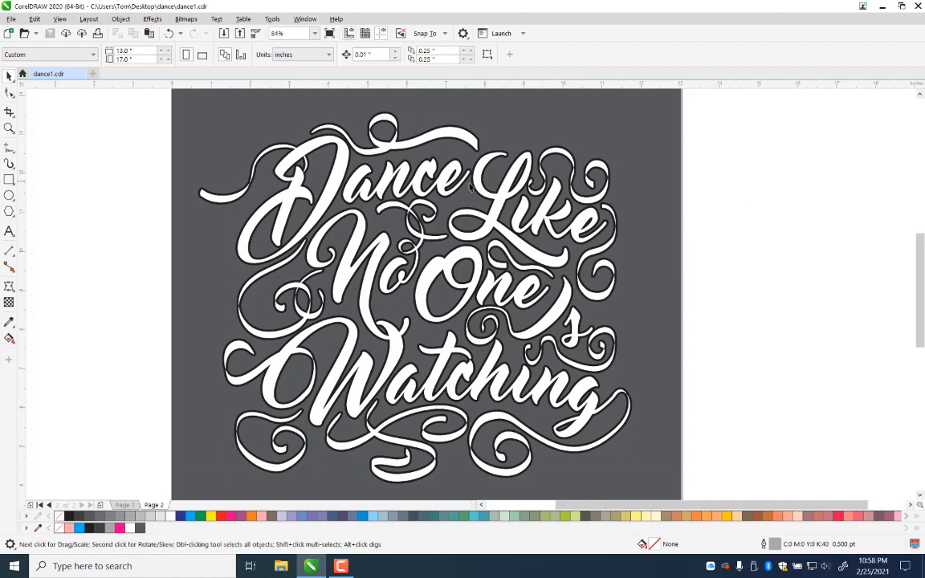
Step: Extrude the lettering group that has the 8.0 pt black outline, placing its vanishing point at about X 0.912" and Y -1.525"
click(423, 141)
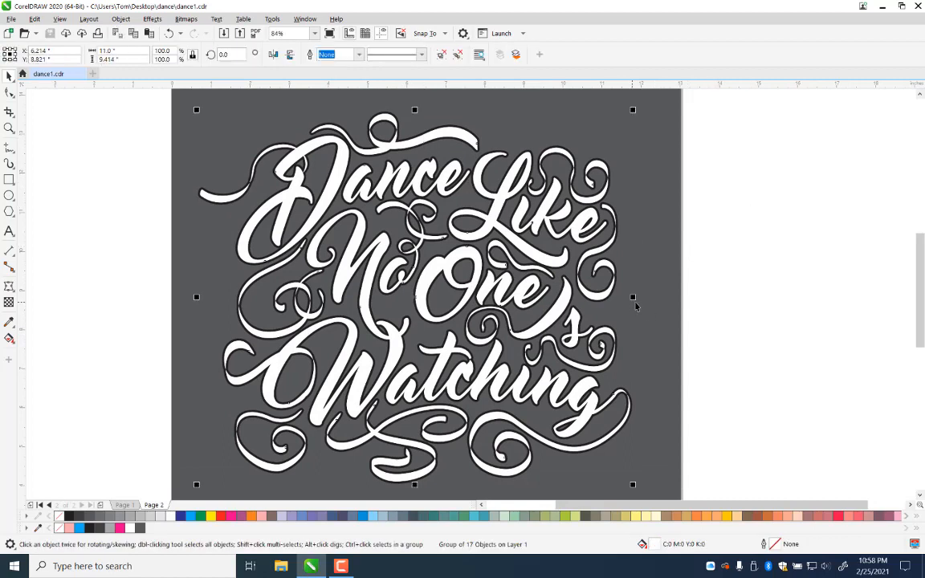
click(755, 330)
click(338, 181)
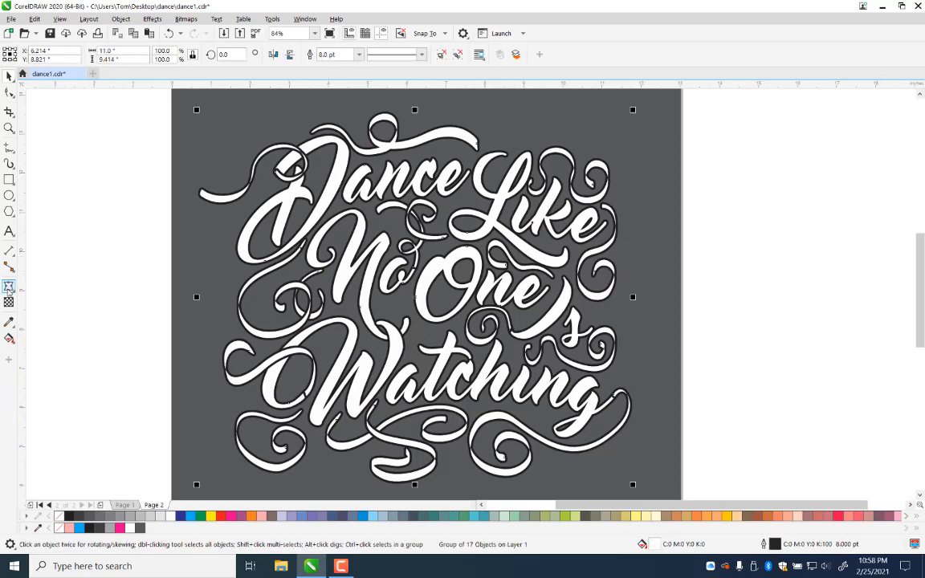
click(8, 288)
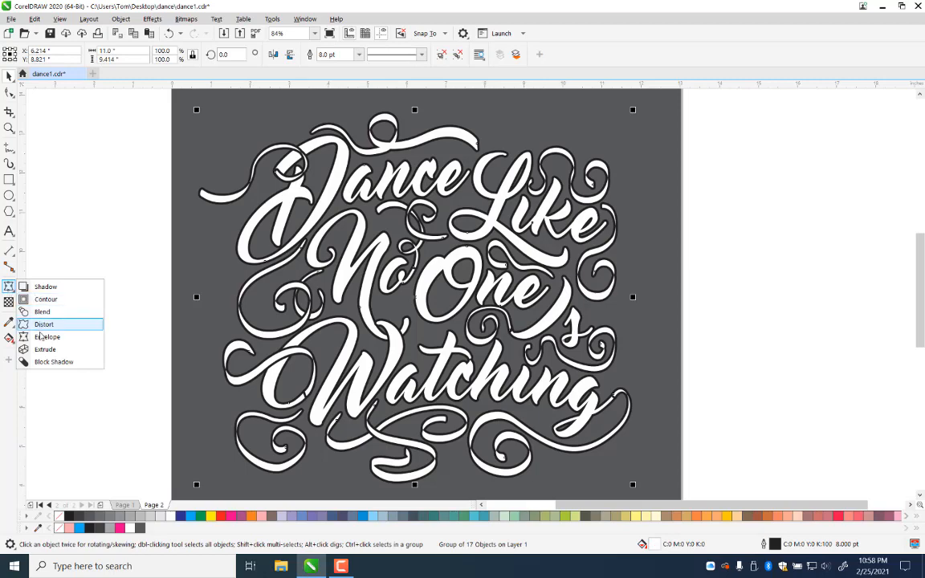
click(68, 362)
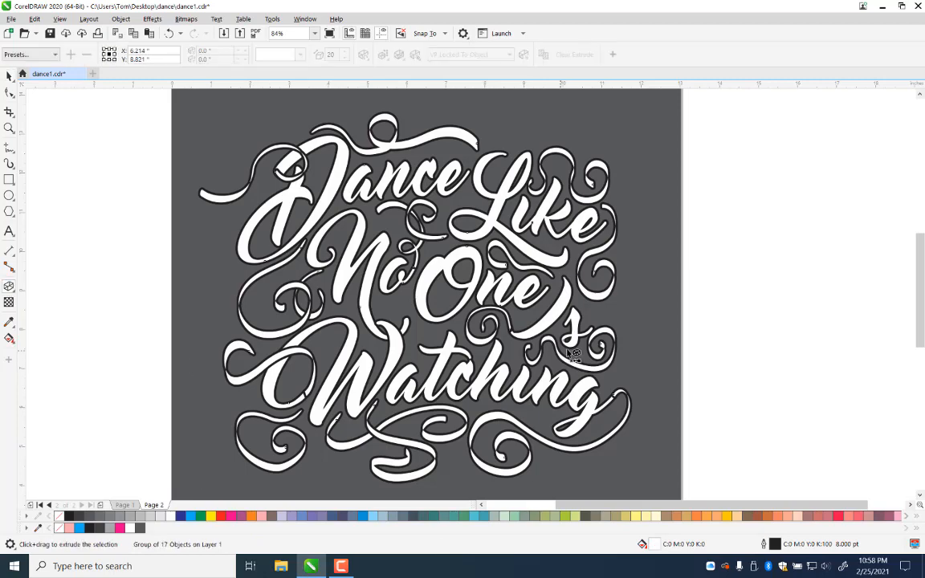
drag(438, 280, 414, 298)
drag(451, 357, 451, 358)
drag(452, 356, 415, 299)
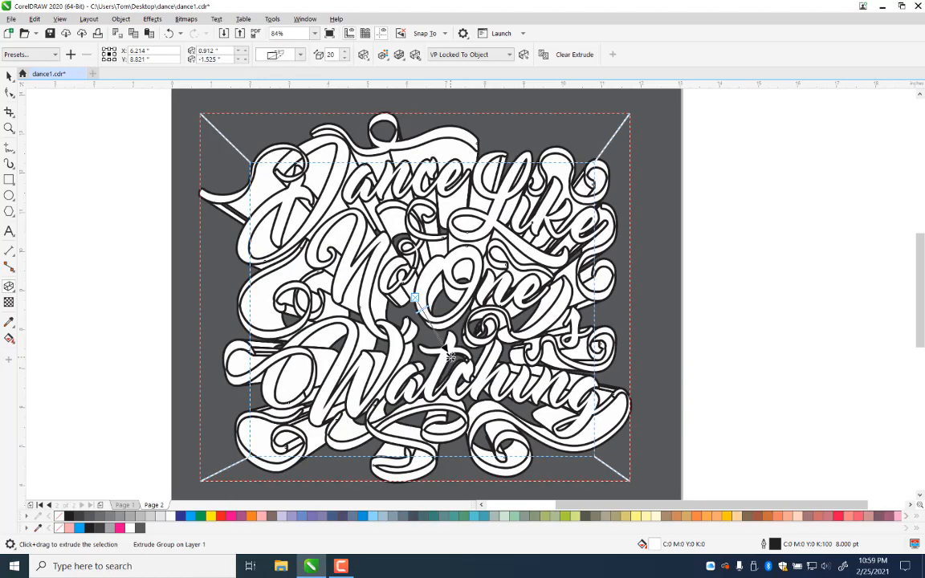
Step: Change the lettering's extrusion type to Back Parallel
drag(528, 400, 552, 295)
drag(490, 235, 479, 296)
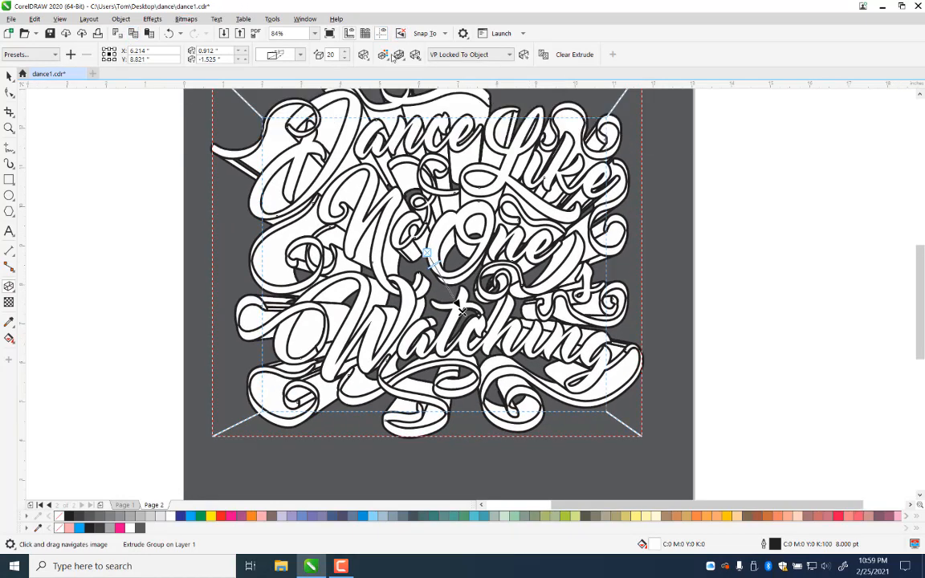
click(148, 19)
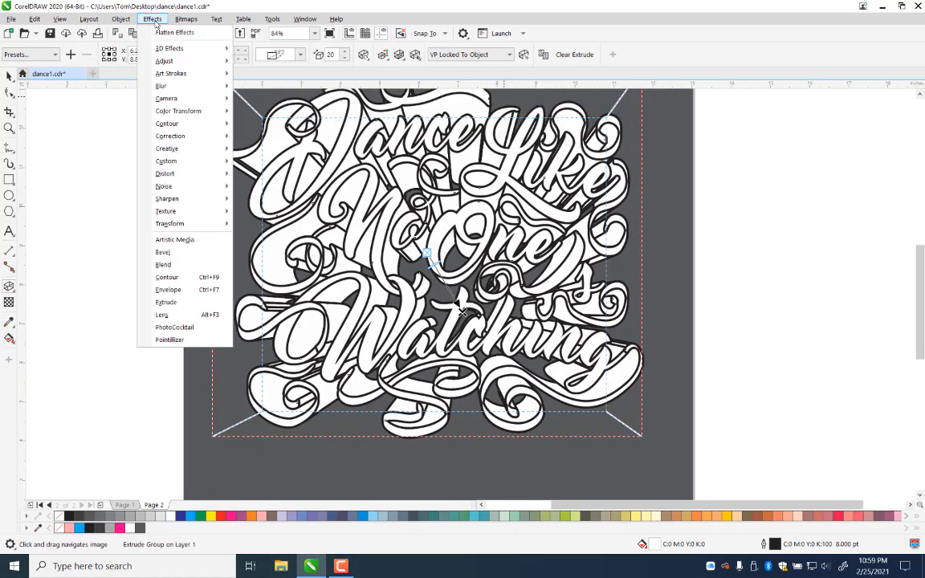
click(180, 304)
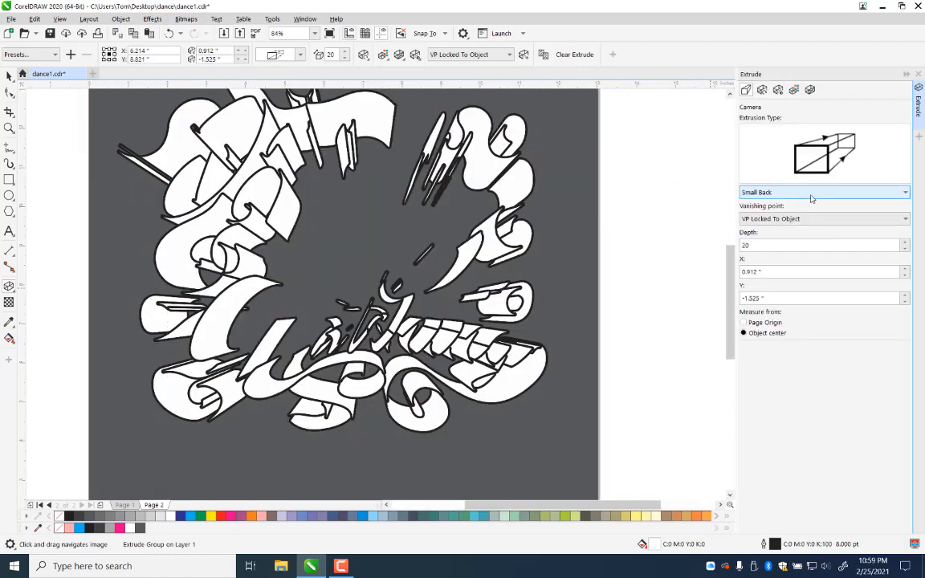
click(812, 197)
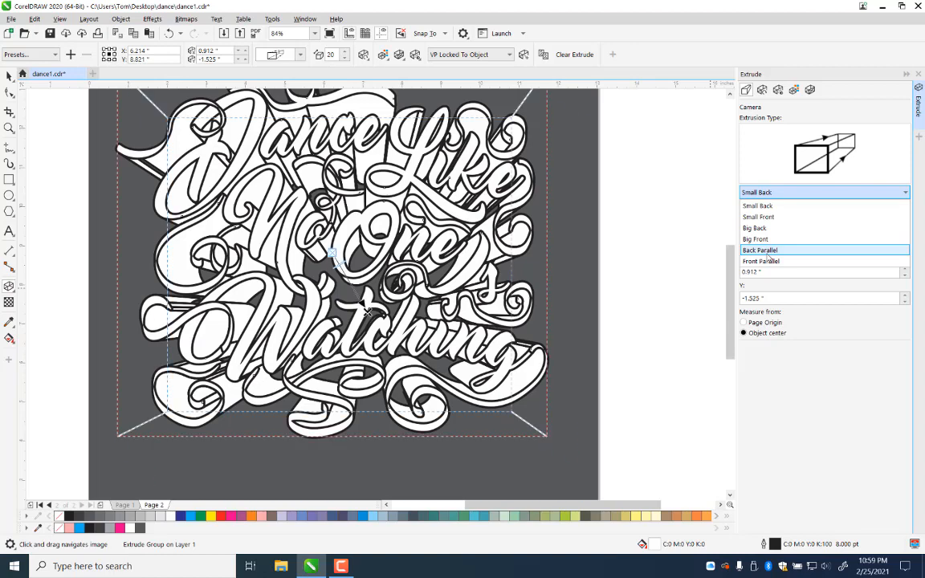
click(768, 255)
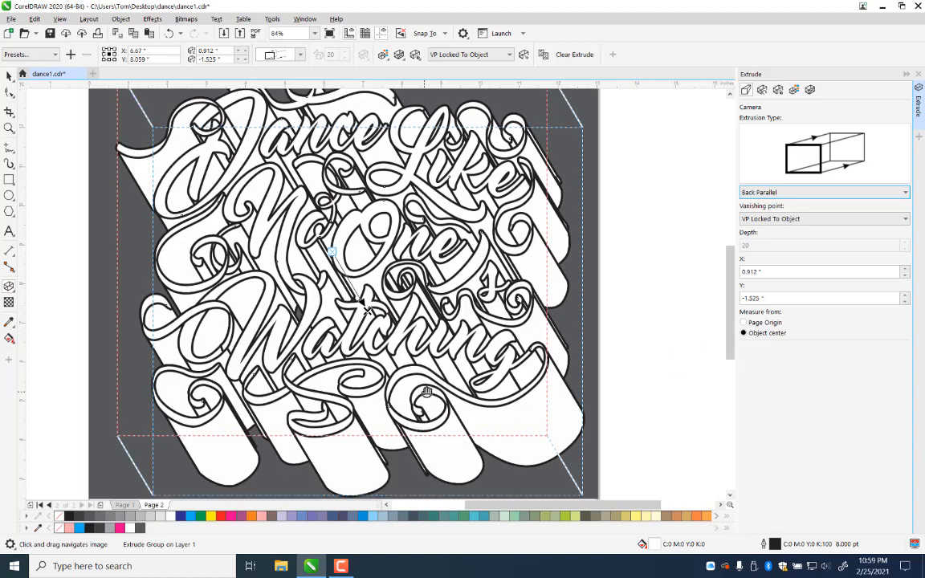
Step: Shorten the lettering's parallel extrusion to an offset of about X 0.148" and Y -0.23"
drag(428, 392, 484, 327)
click(422, 245)
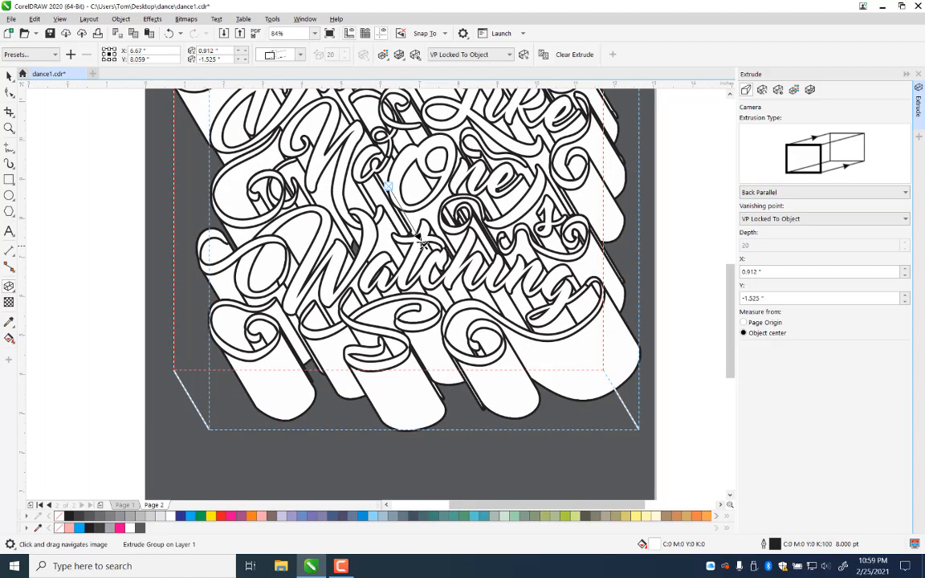
drag(424, 245, 398, 199)
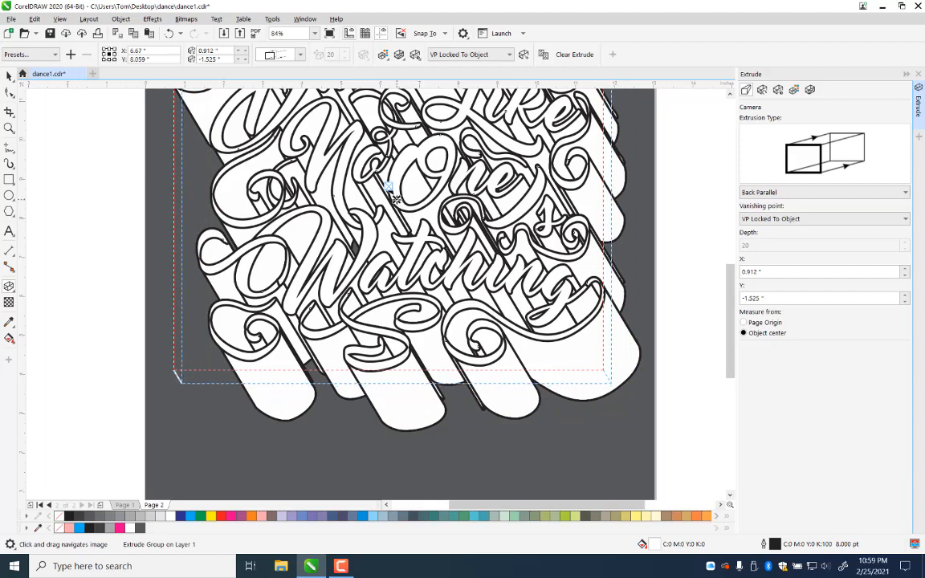
drag(397, 199, 397, 200)
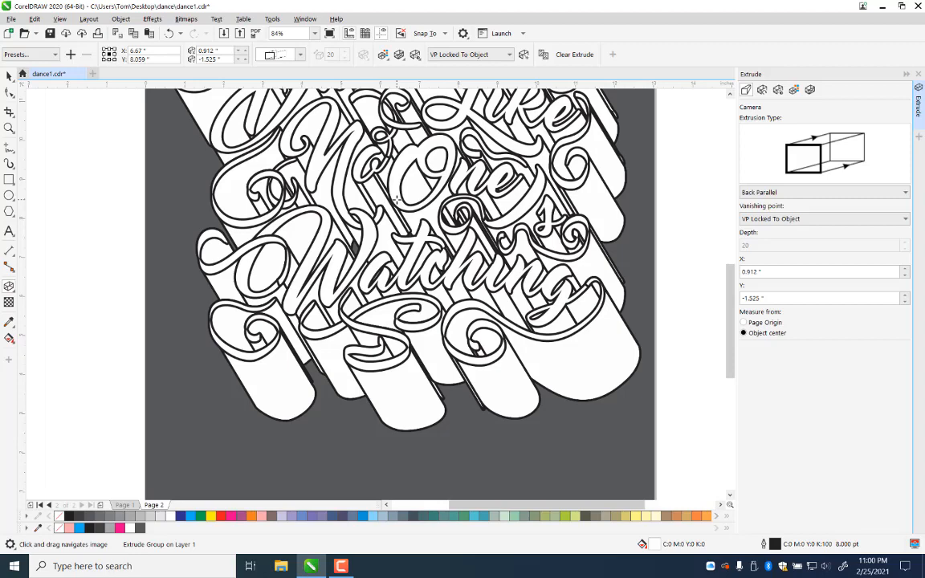
drag(397, 199, 397, 200)
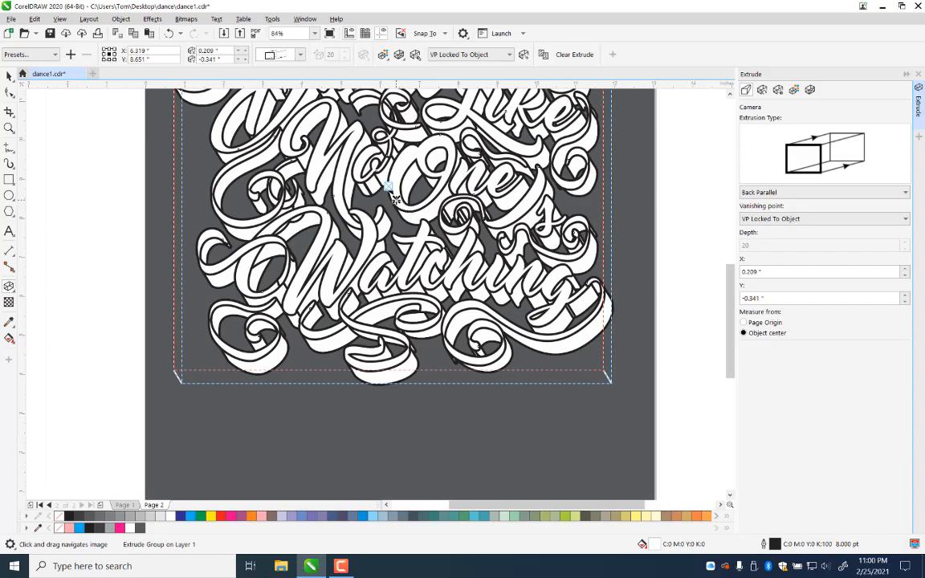
drag(396, 200, 394, 198)
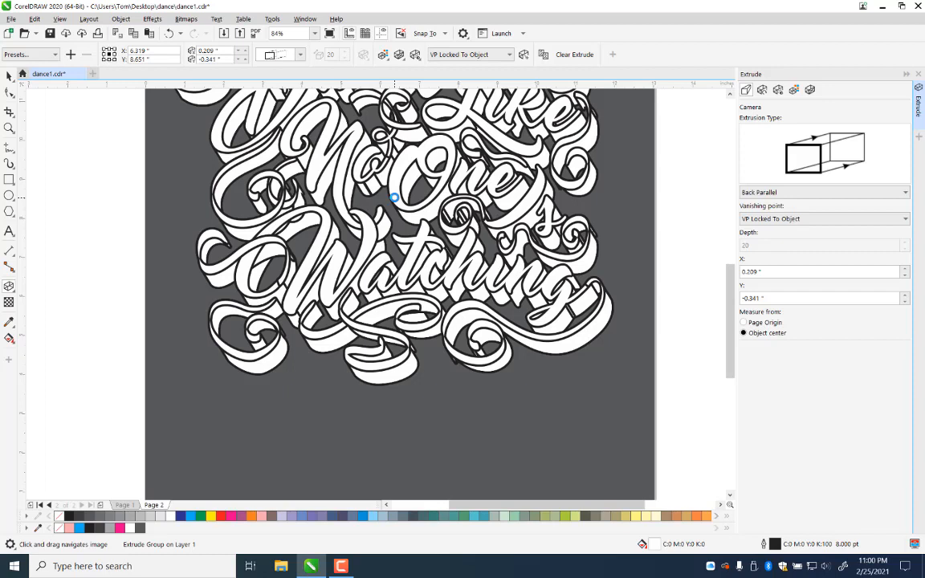
drag(395, 197, 393, 196)
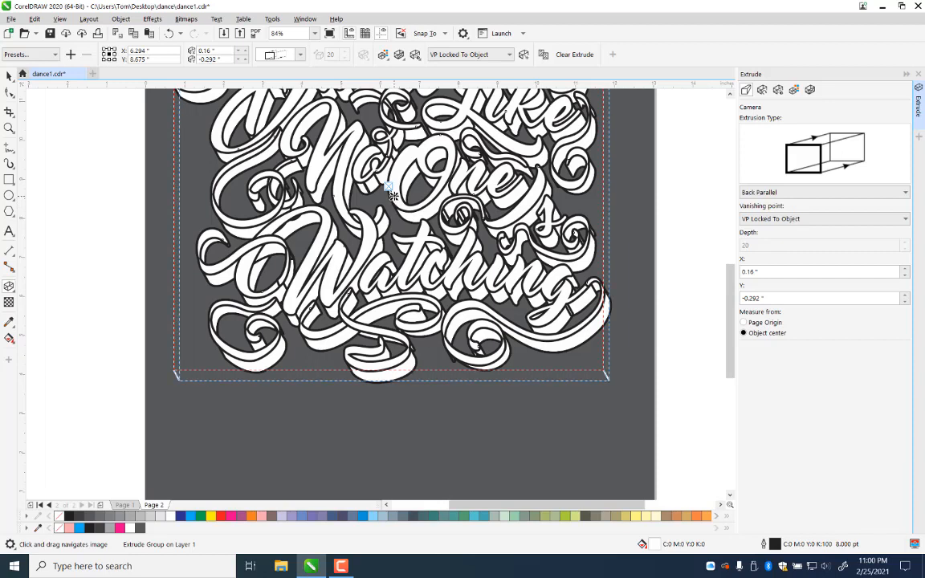
drag(393, 195, 394, 195)
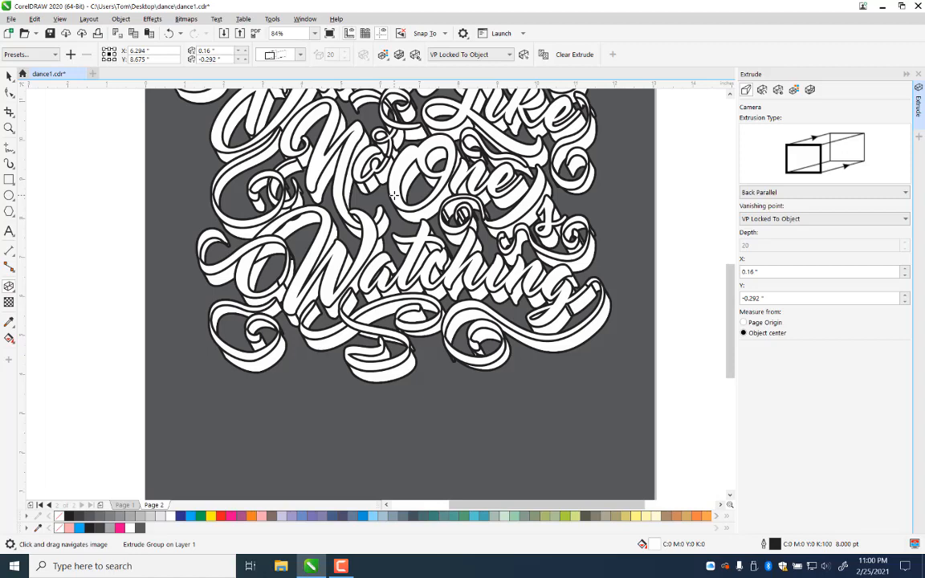
drag(395, 195, 393, 194)
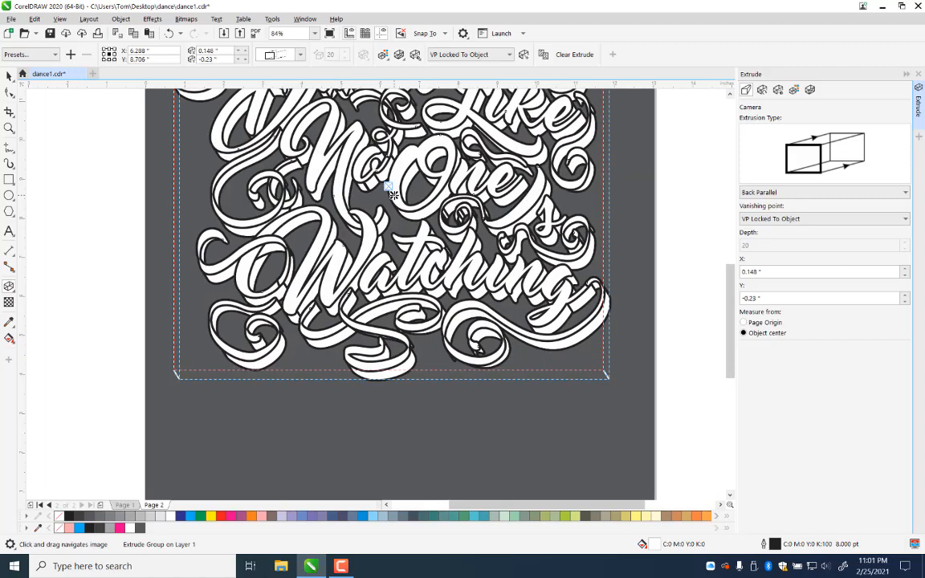
mouse_move(247, 234)
mouse_down()
mouse_move(247, 226)
mouse_move(243, 316)
mouse_up()
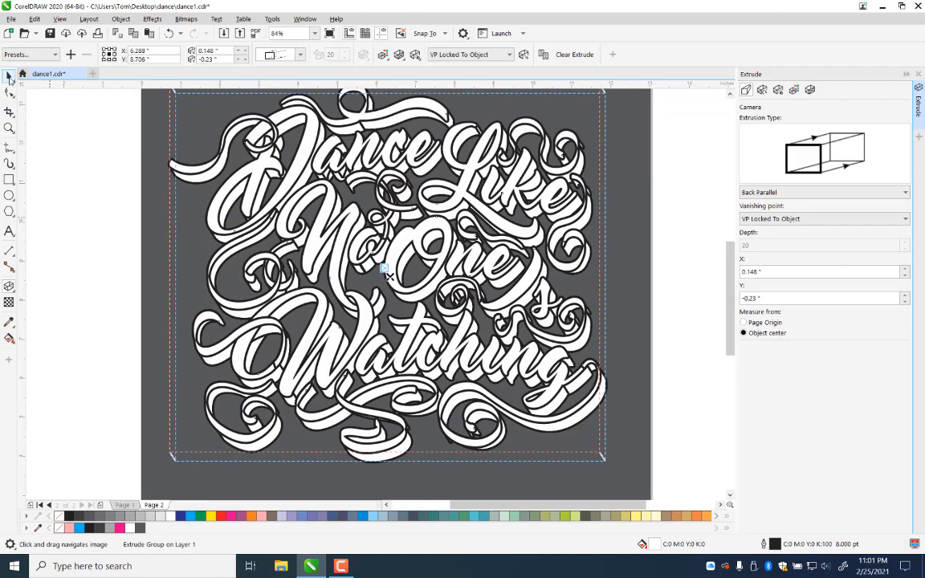
Step: Save the file and break the extruded lettering apart into separate face and extrusion objects
key(space)
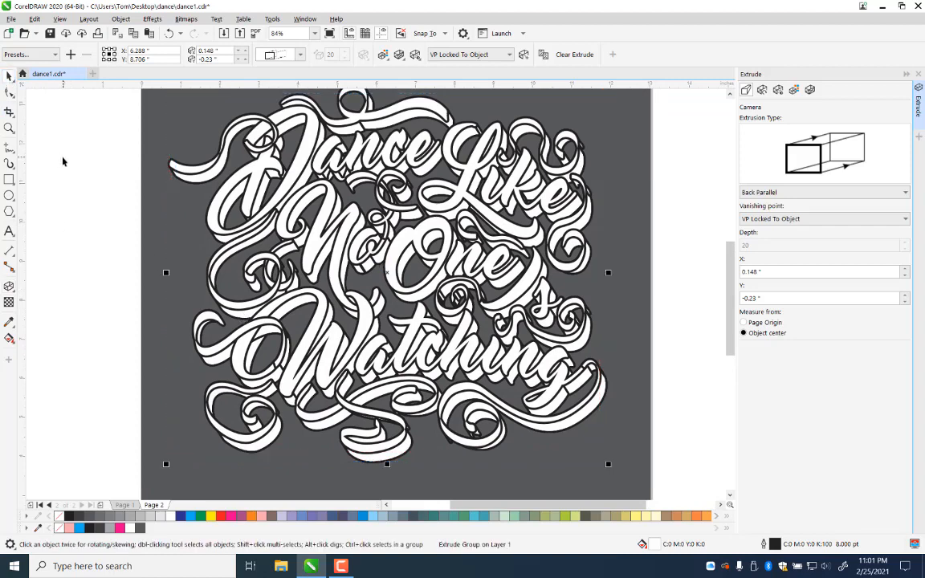
key(ctrl+s)
click(664, 285)
click(588, 228)
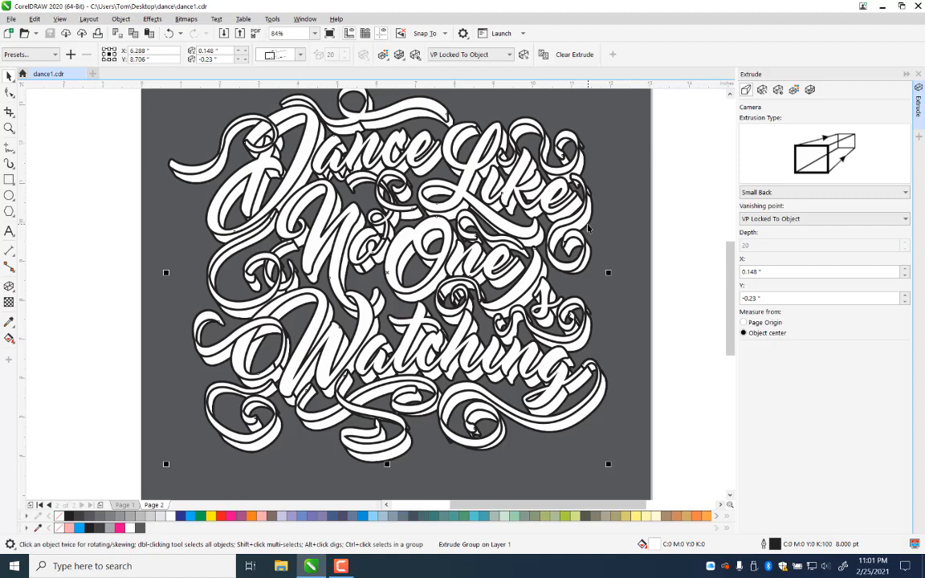
key(ctrl+k)
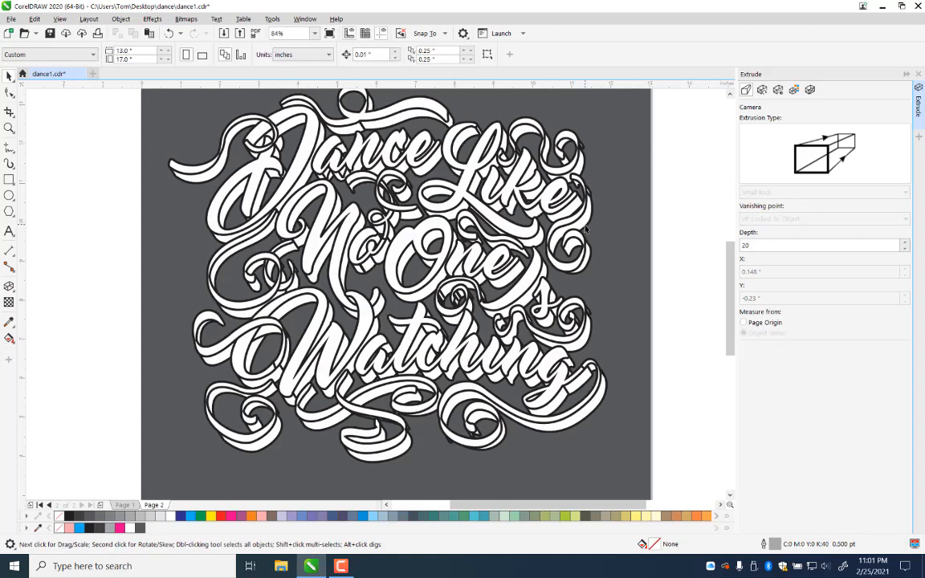
Step: Fill the separated extrusion group behind the lettering with black
click(586, 230)
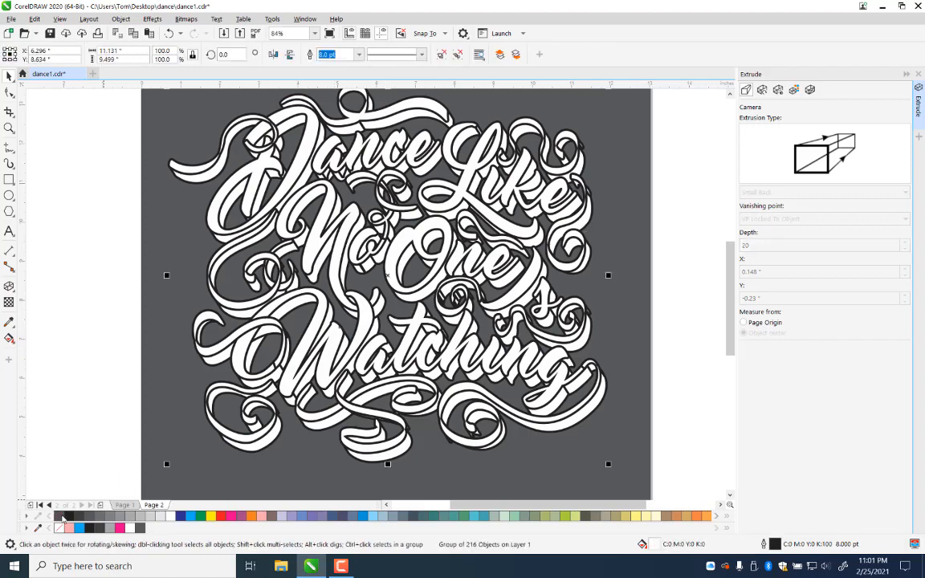
click(68, 517)
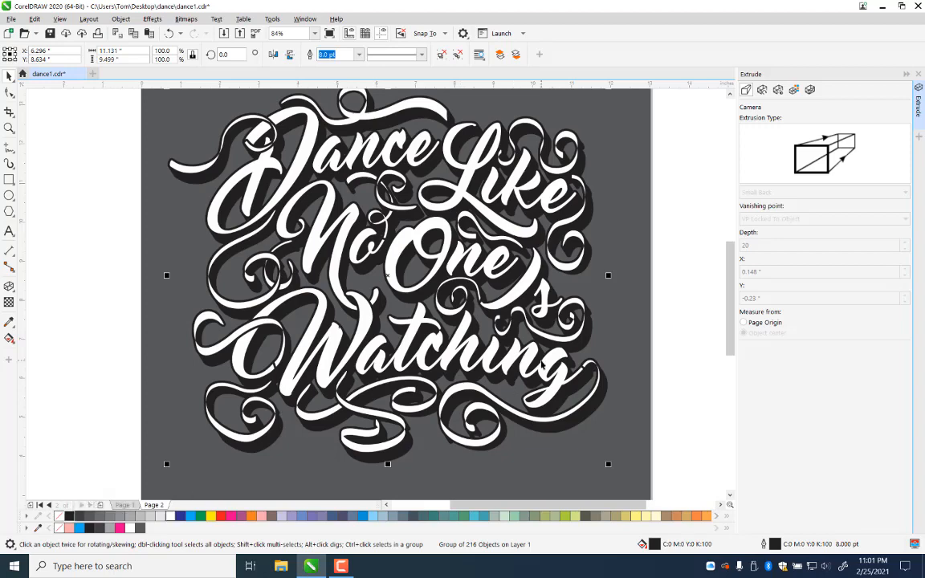
click(696, 295)
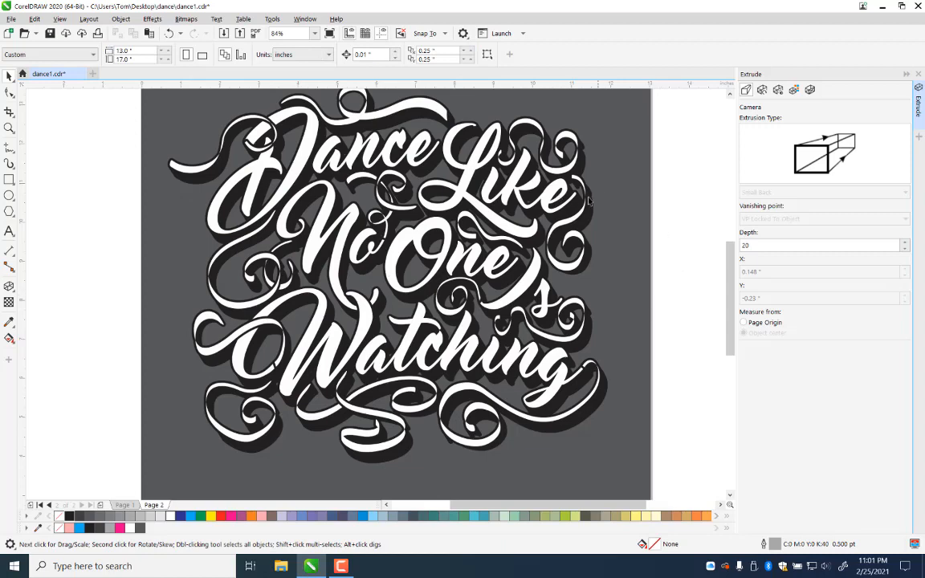
Step: Replace the black outline of the front lettering group with a white outline 0.75 pt wide
click(613, 261)
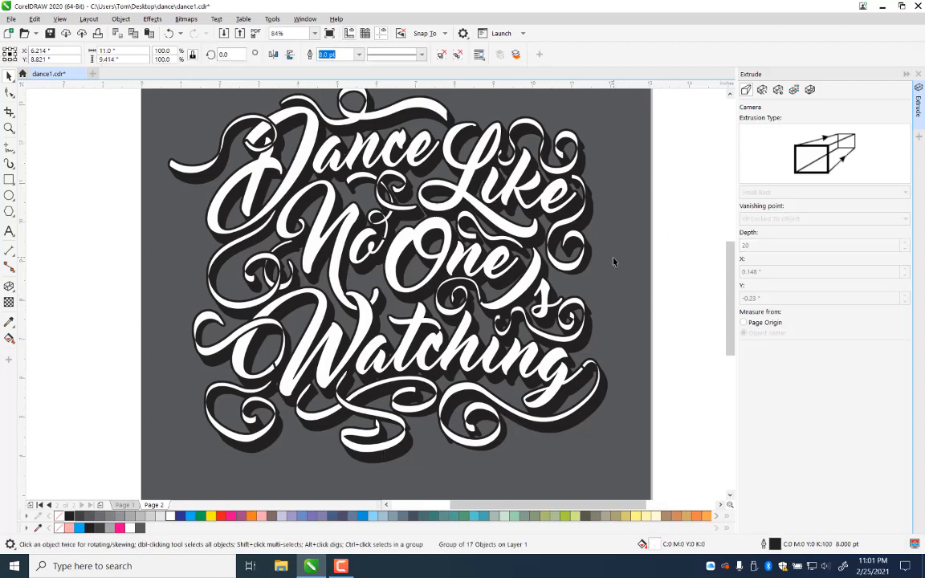
click(68, 516)
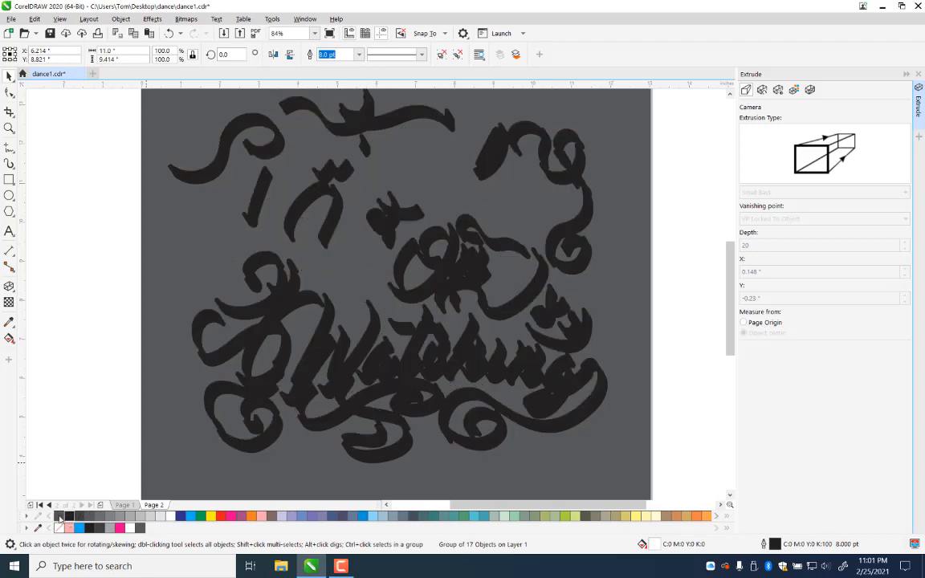
click(59, 518)
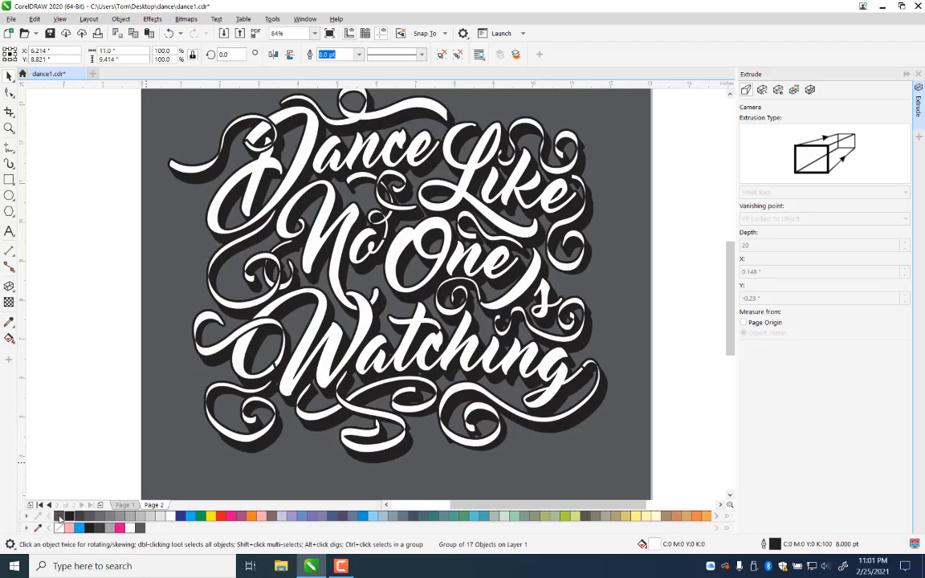
right_click(59, 518)
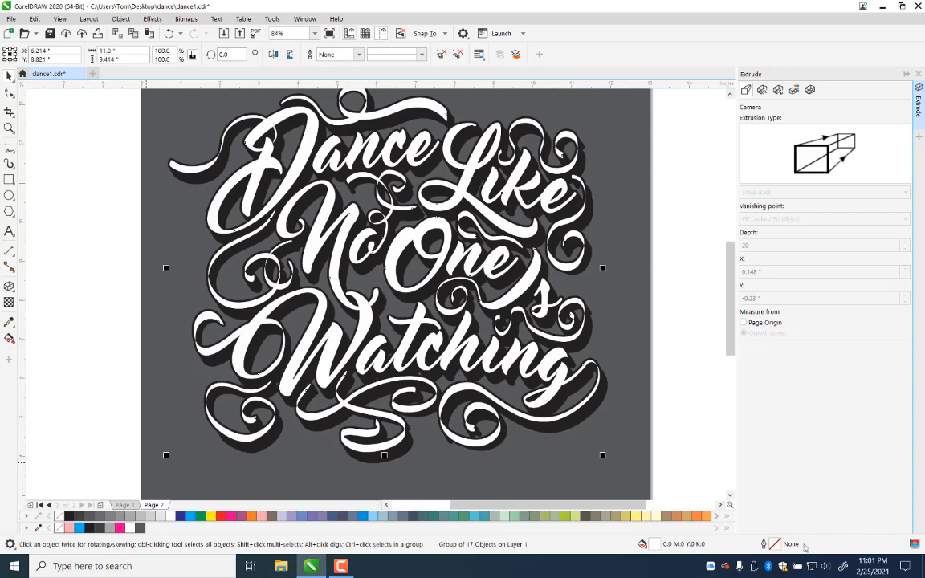
key(F12)
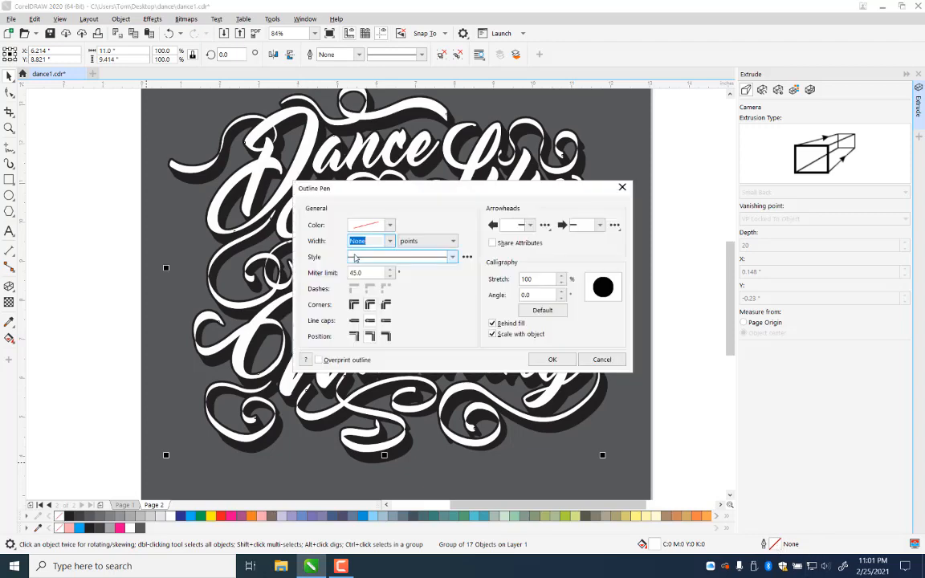
click(389, 225)
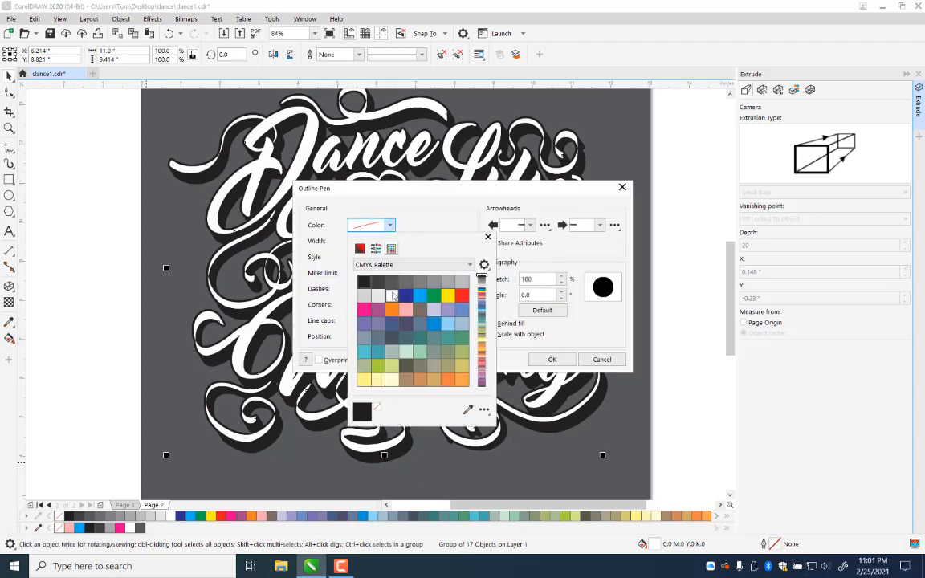
click(392, 296)
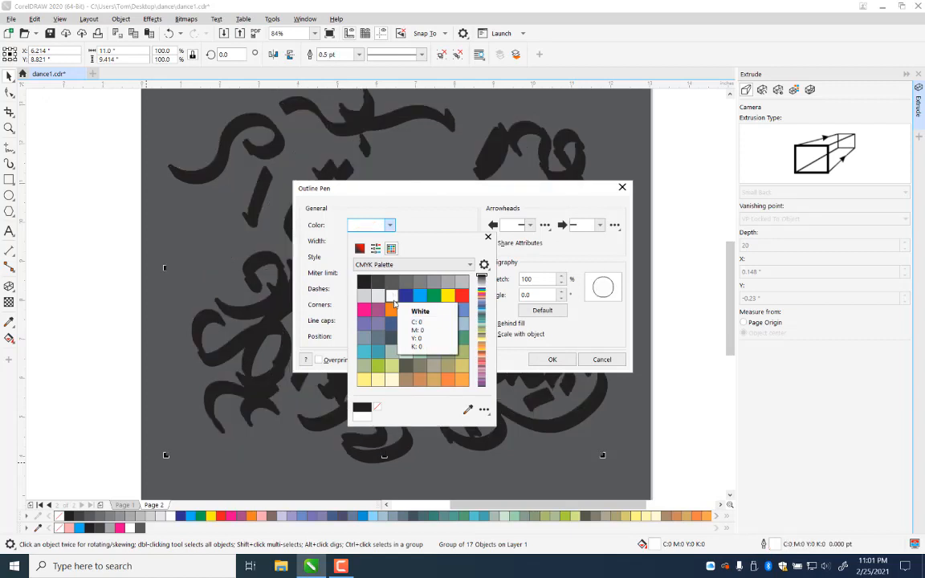
click(428, 214)
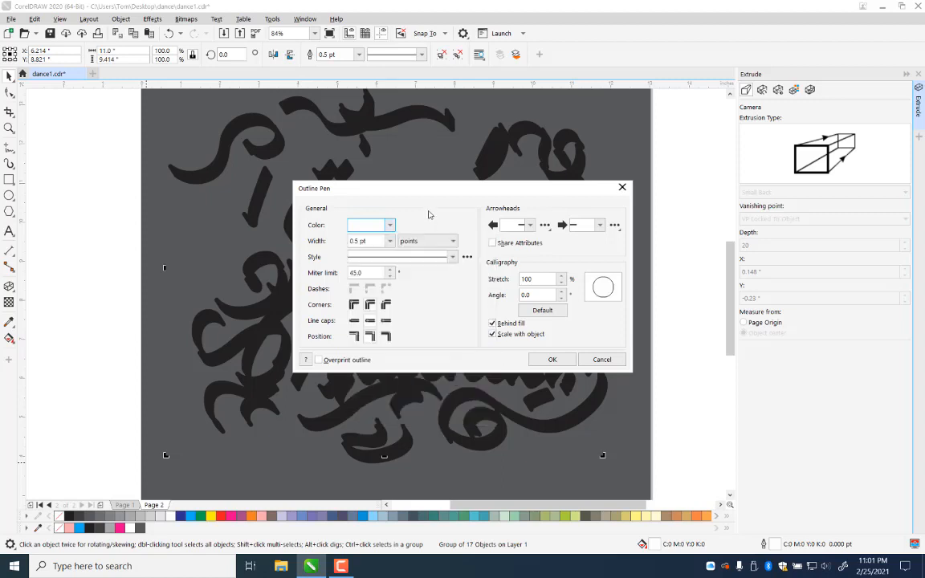
click(389, 241)
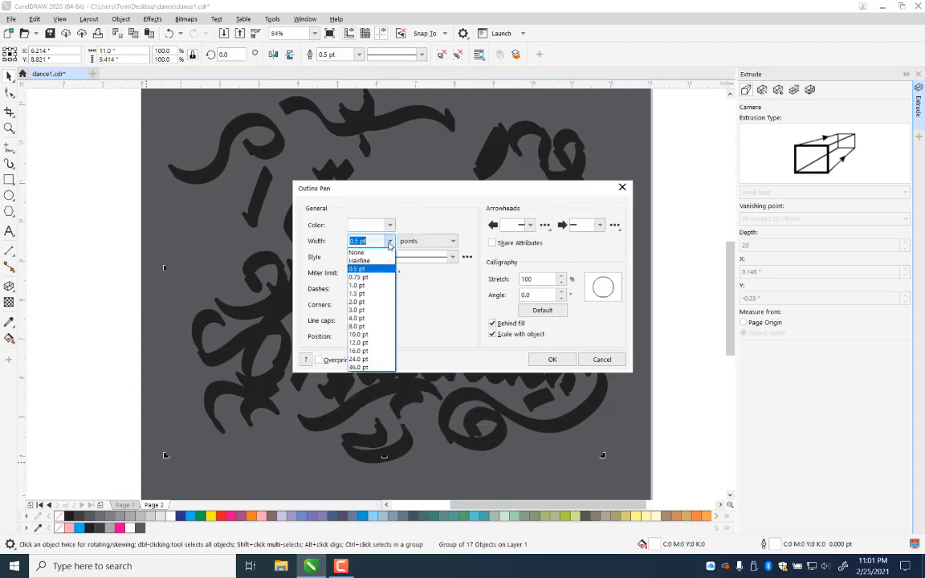
click(368, 278)
click(551, 359)
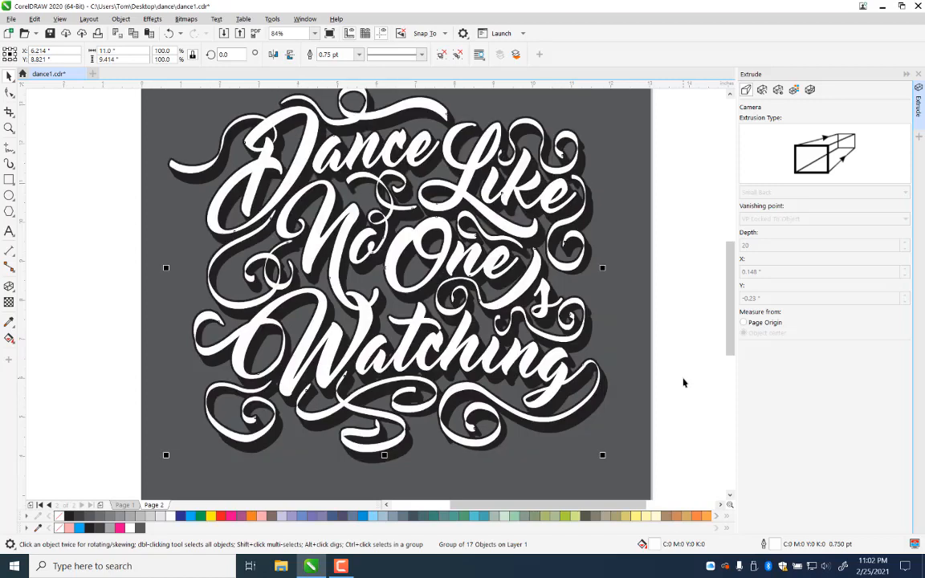
Step: Deselect the lettering, inspect the word Dance up close and save the file
click(676, 158)
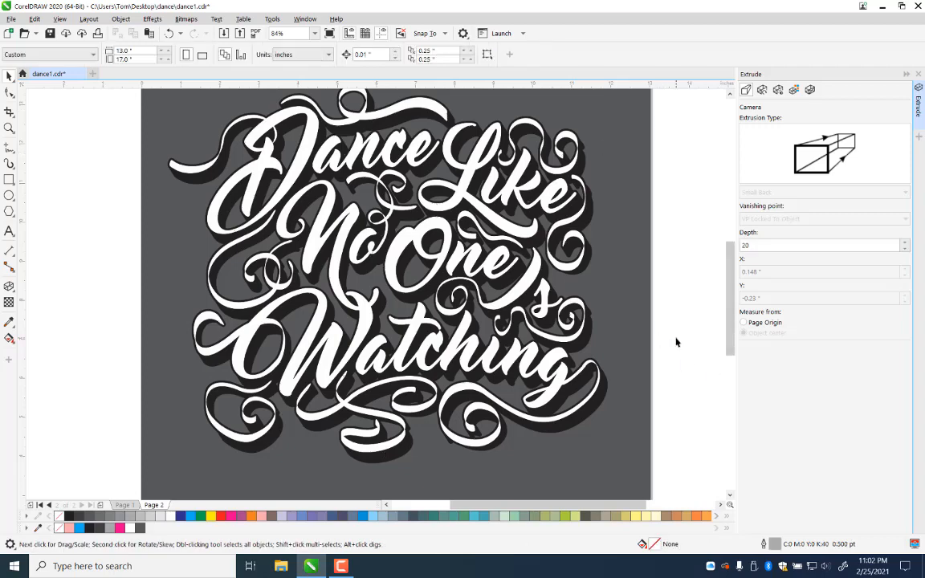
drag(692, 223, 703, 288)
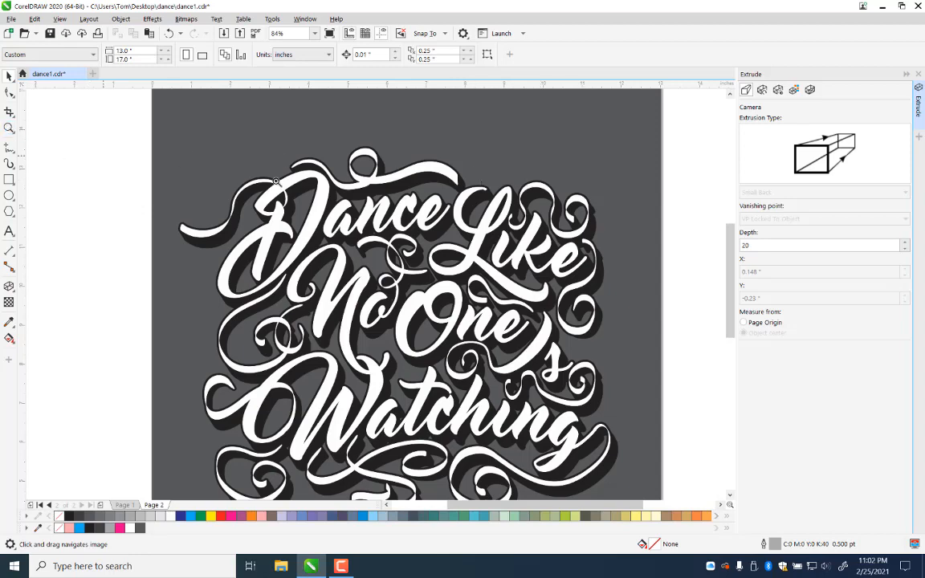
key(z)
drag(186, 128, 394, 285)
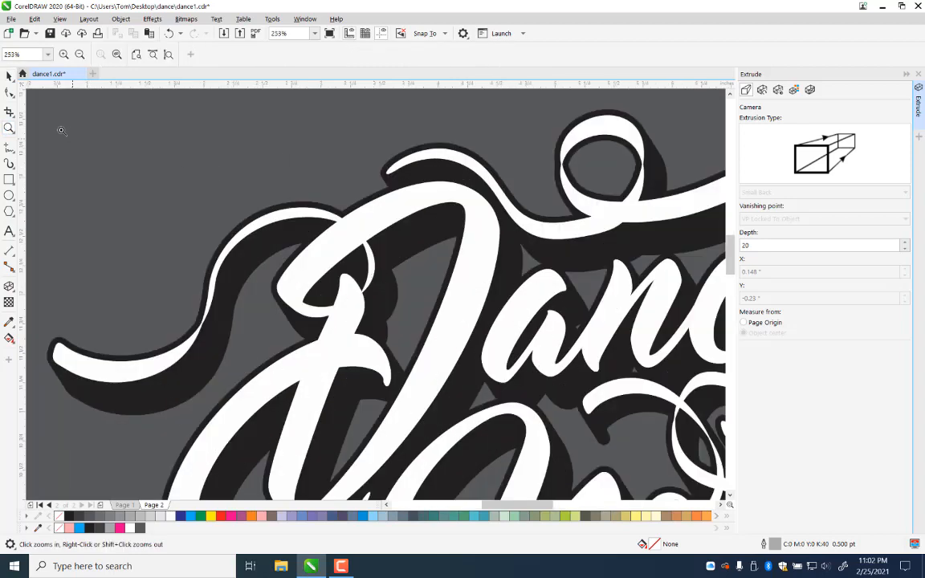
click(9, 75)
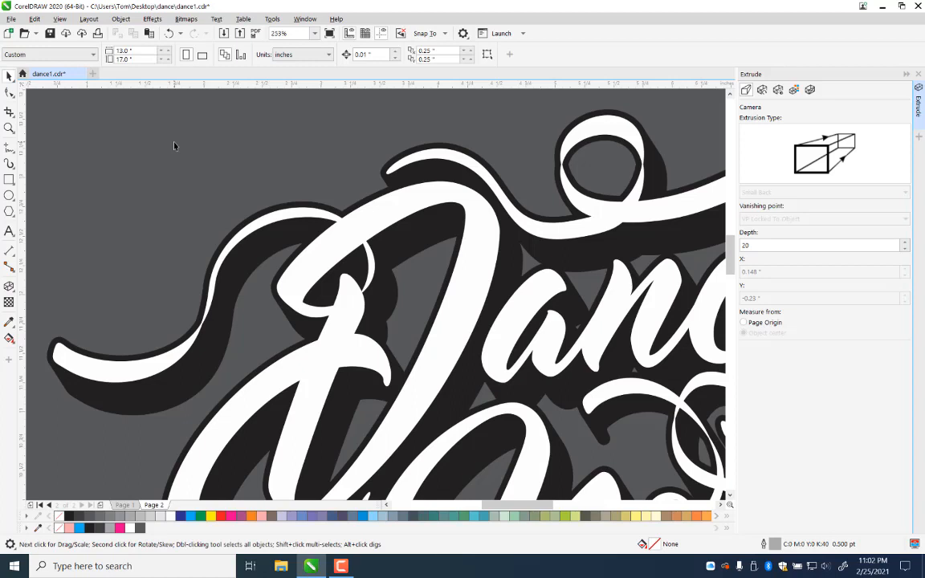
key(ctrl+s)
Step: Duplicate the black-outlined backing group and the extrusion group in front, fill the copies with black and group them
click(336, 213)
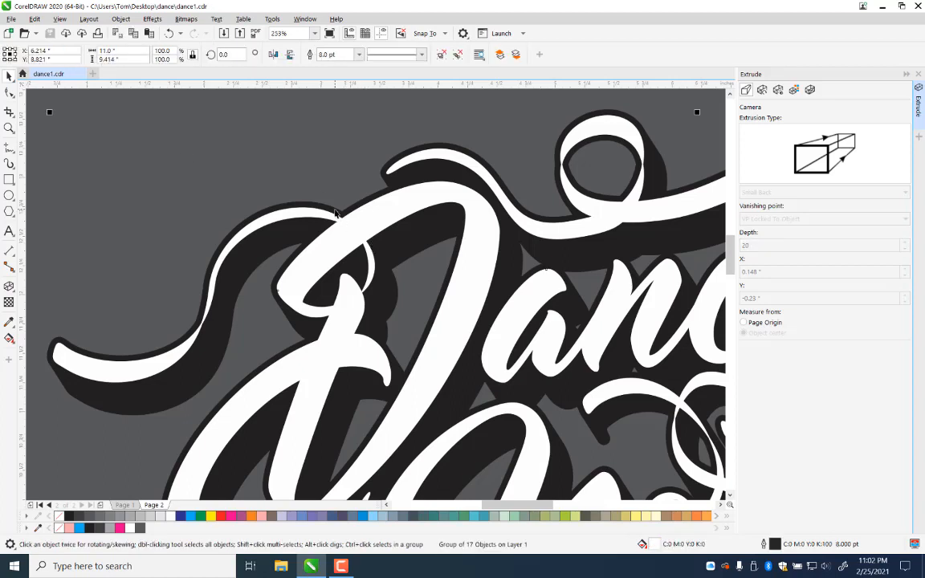
shift+click(253, 270)
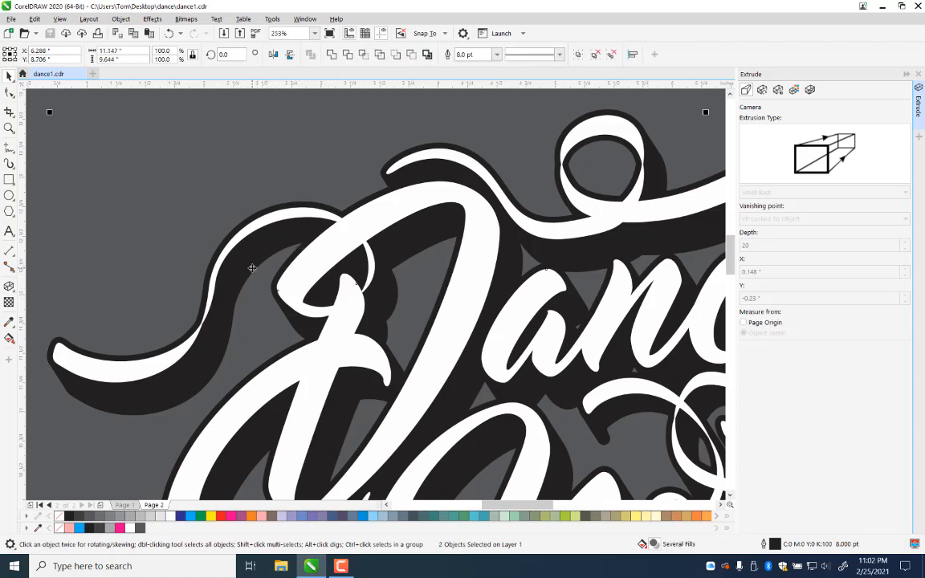
click(252, 268)
key(shift+Page_Up)
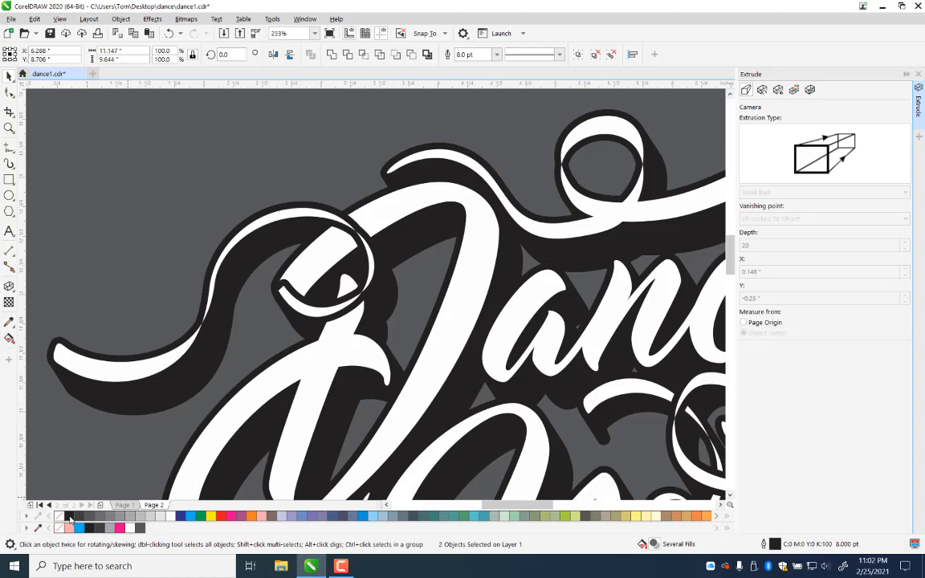
click(89, 528)
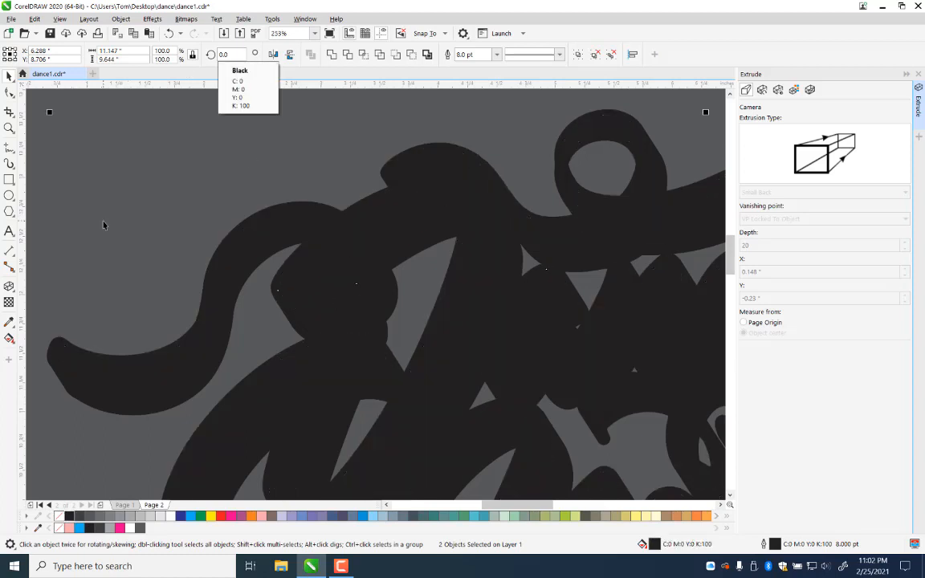
key(ctrl+g)
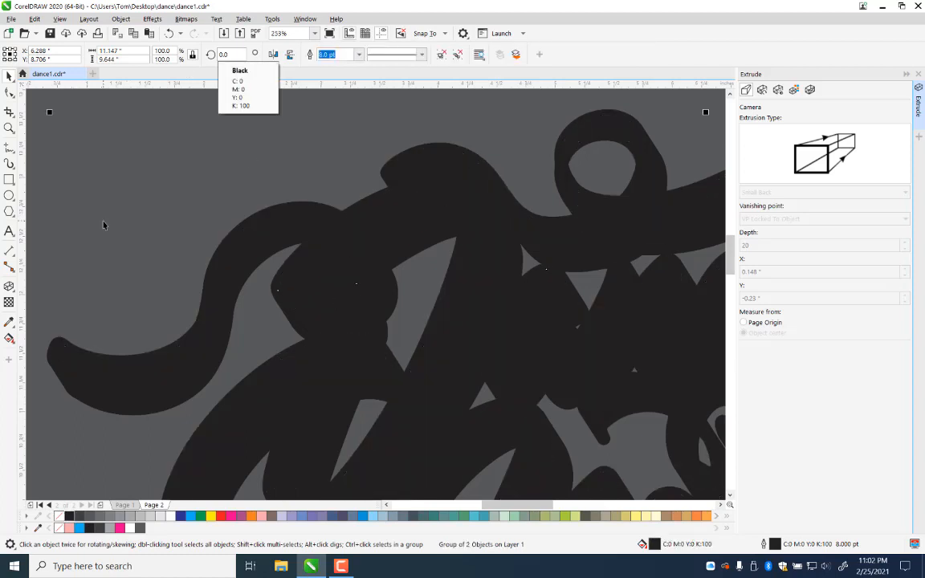
Step: Give the duplicated black group a cyan outline 15 pt wide
double_click(776, 544)
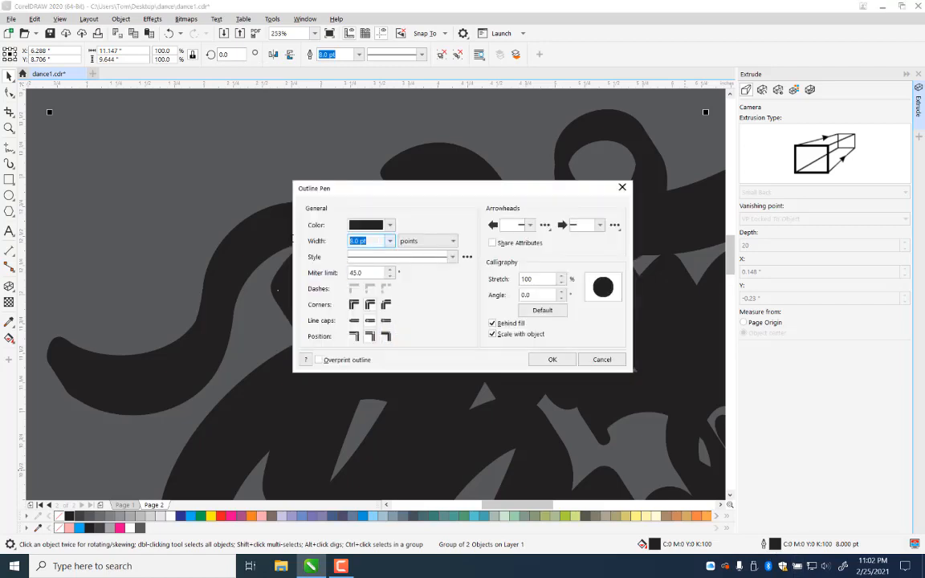
text(15)
click(390, 227)
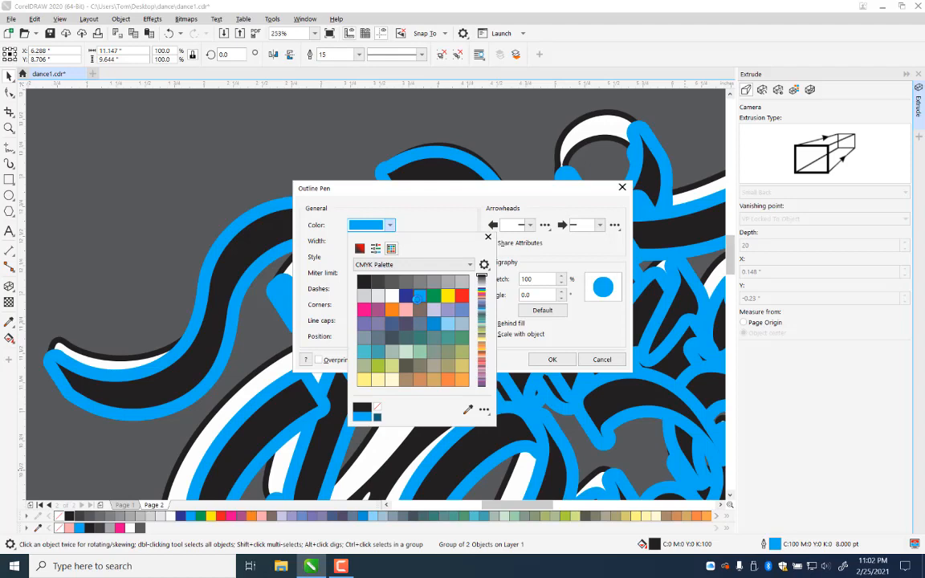
click(434, 200)
click(561, 360)
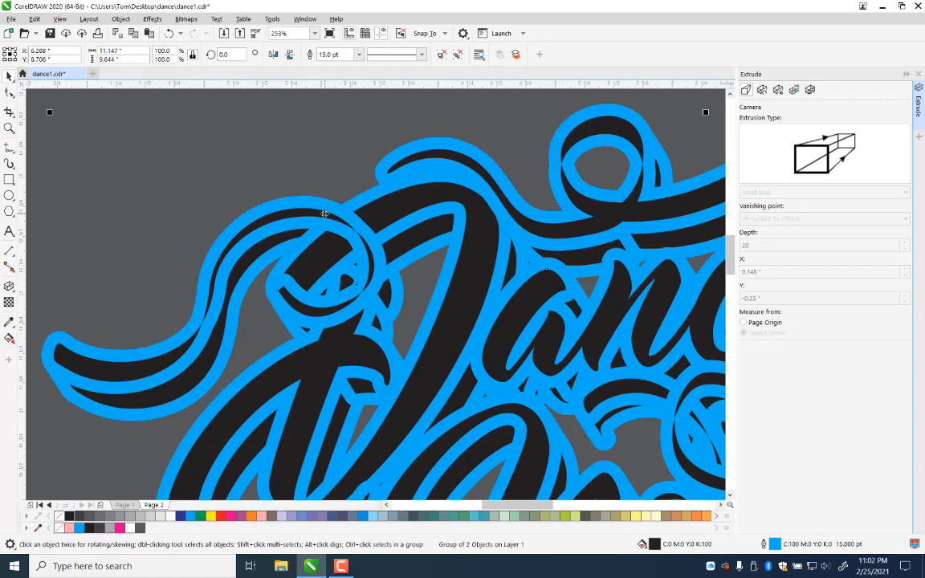
Step: Send the cyan-outlined group and the grey background behind the white lettering and its extrusion, and save the file
key(ctrl+u)
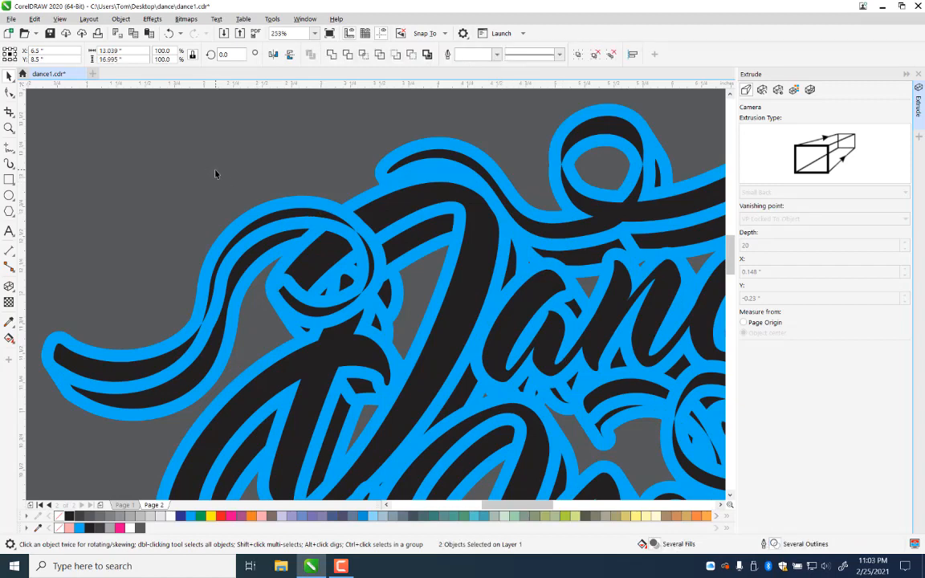
key(shift+Page_Down)
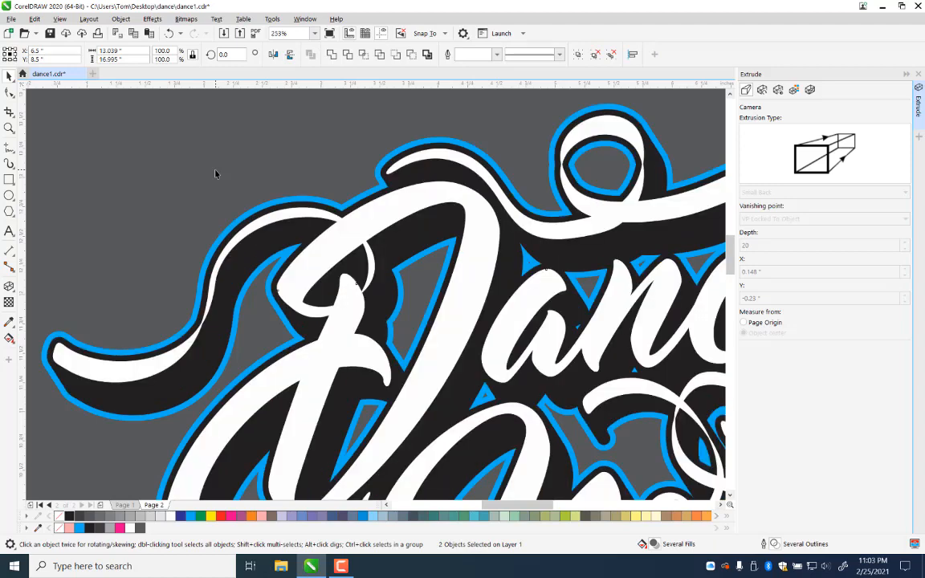
click(9, 128)
right_click(341, 292)
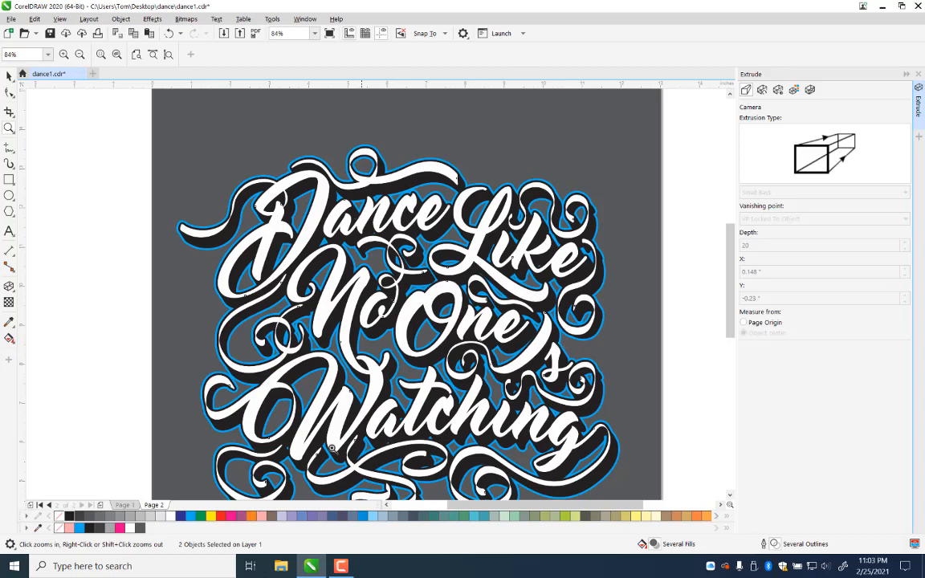
drag(320, 444, 376, 384)
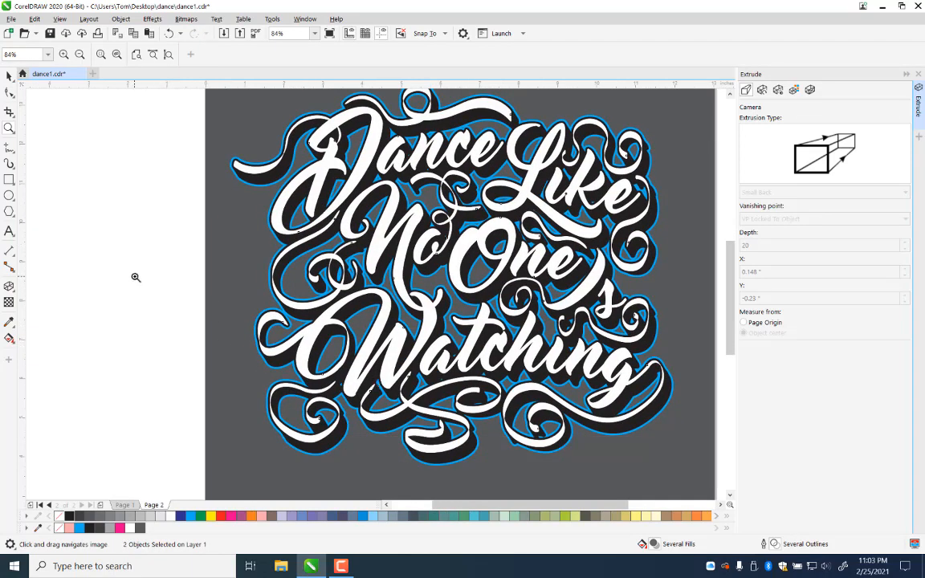
key(ctrl+s)
Step: Duplicate the curved swash above "Watching" out of the lettering group and place the copy on the background left of the lettering
click(160, 341)
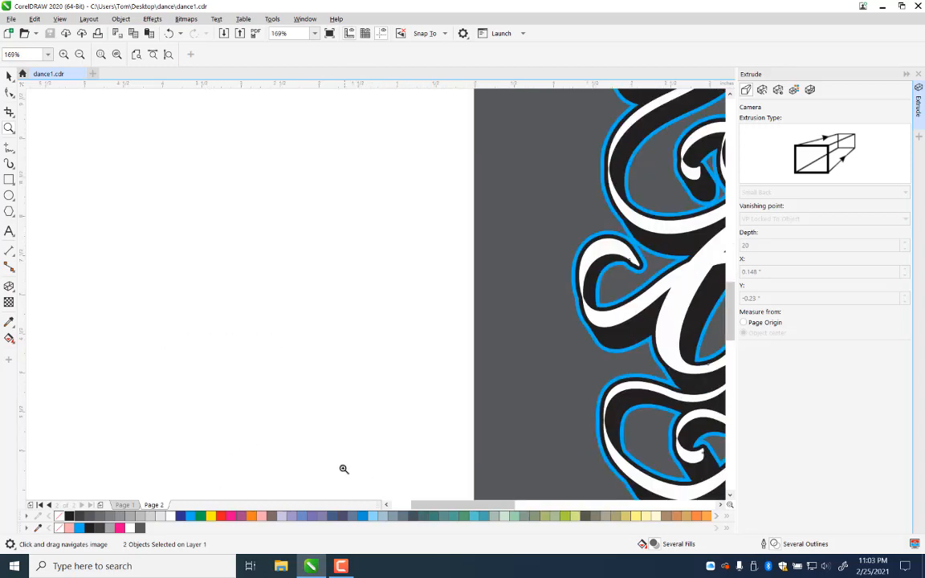
key(F3)
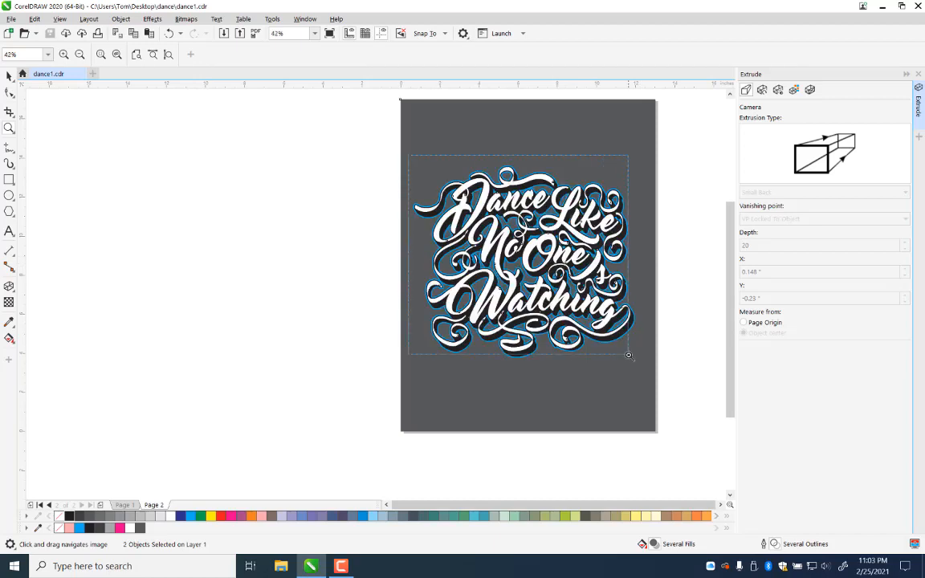
key(shift+F2)
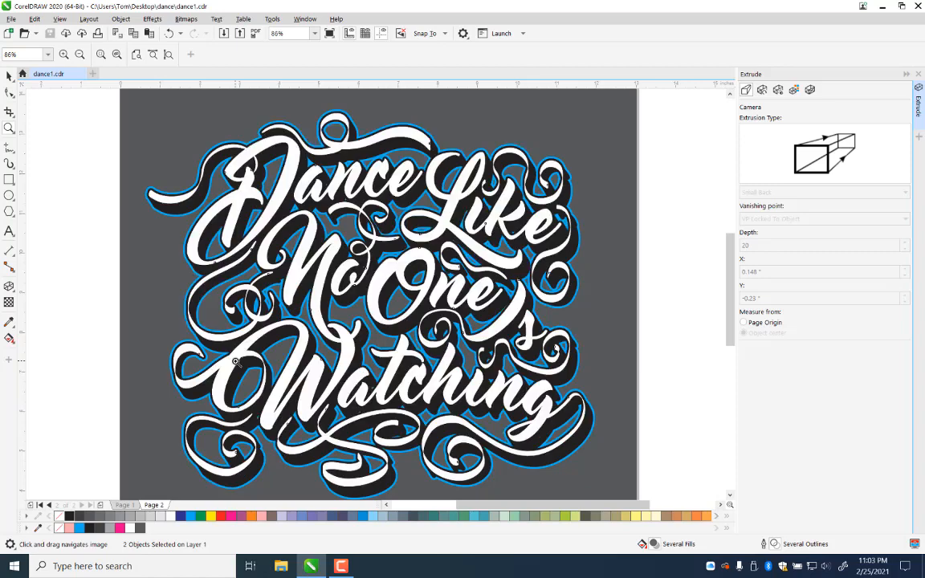
click(9, 76)
click(94, 372)
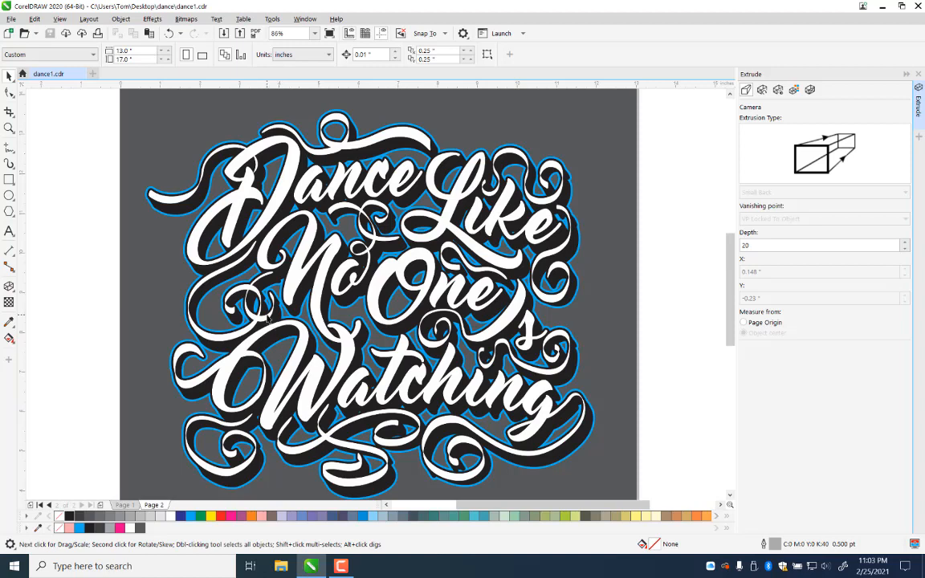
click(268, 319)
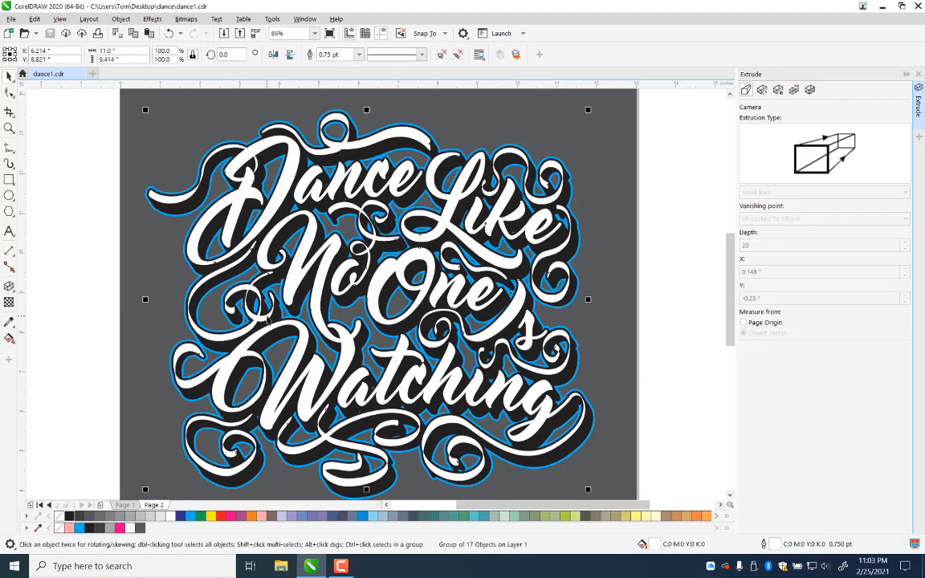
ctrl+click(268, 319)
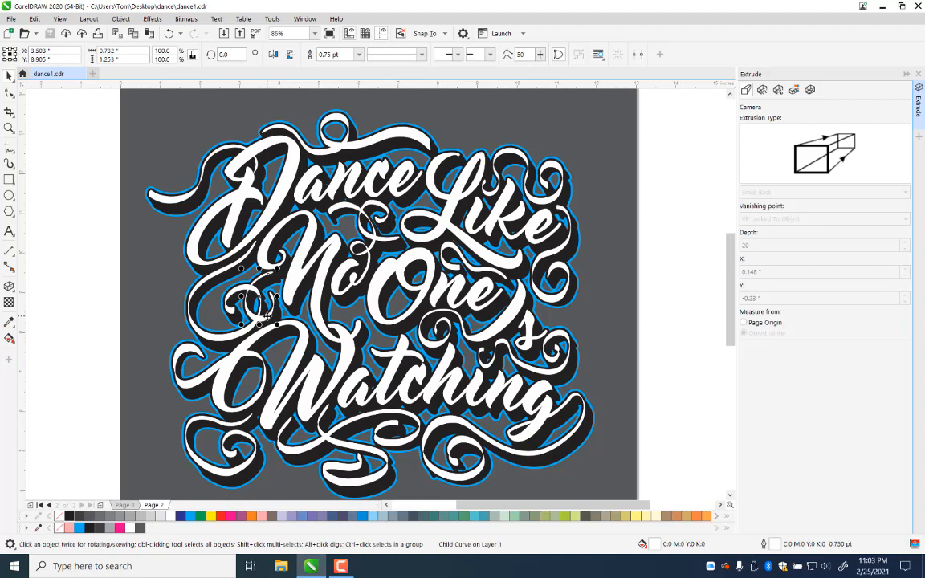
key(ctrl+v)
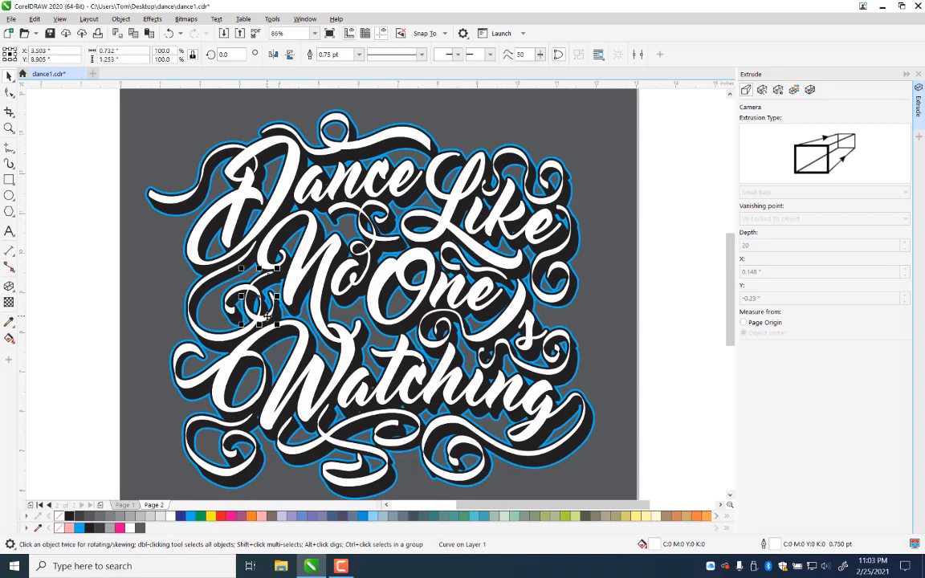
drag(267, 316, 167, 299)
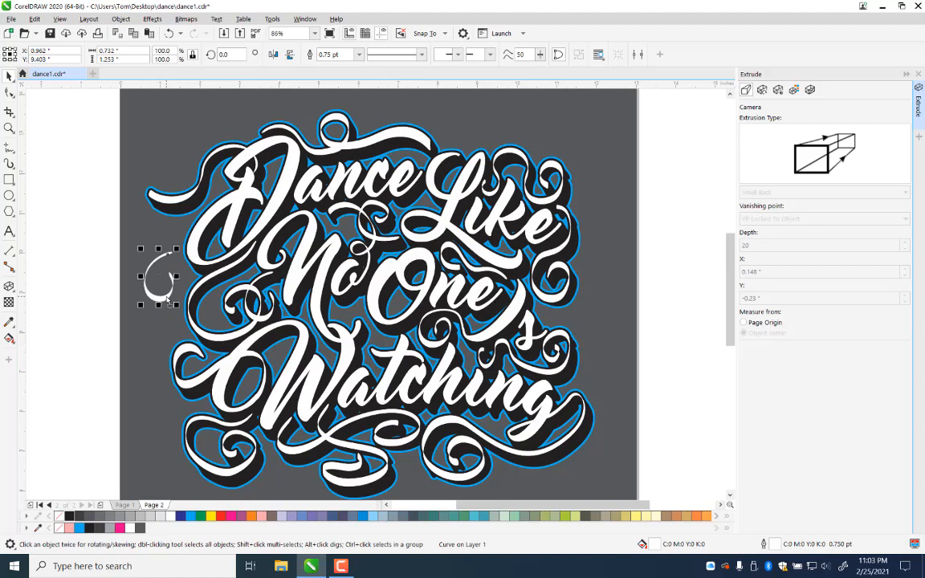
Step: Colour the copied swash's fill and outline cyan, rotate it to about 330° and move it close to the lettering's left edge
click(190, 517)
right_click(190, 518)
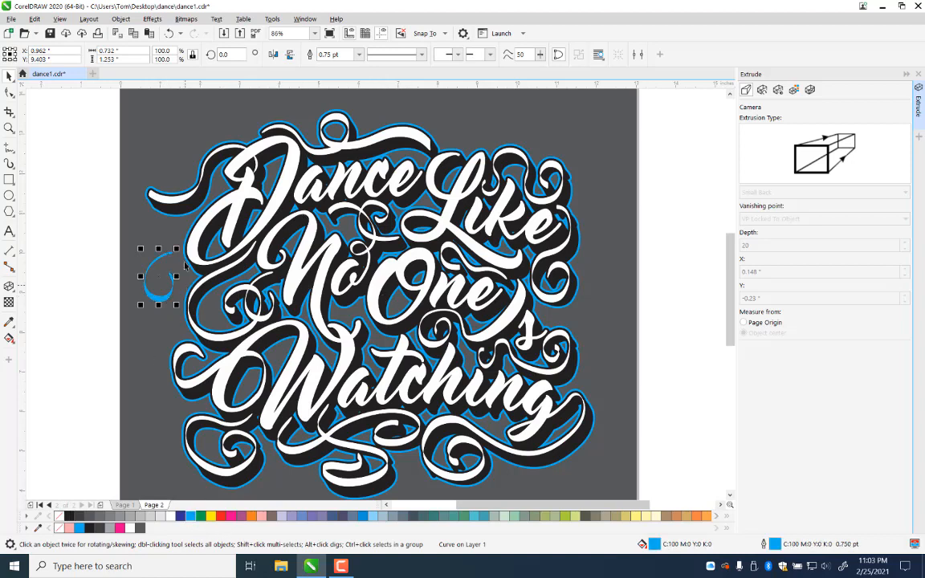
click(167, 255)
drag(180, 246, 193, 259)
drag(156, 299, 166, 319)
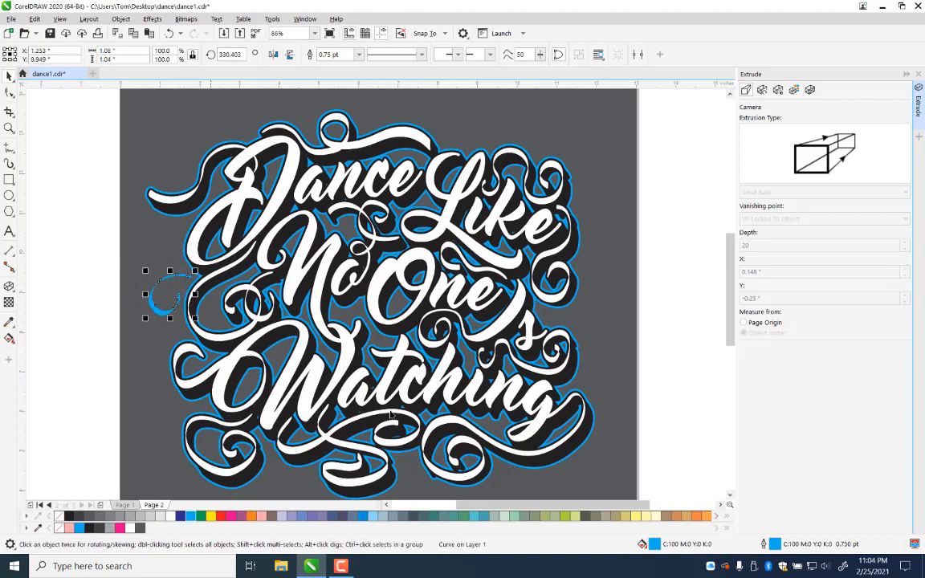
Step: Set the cyan swash's outline width to 2.0 pt
key(F12)
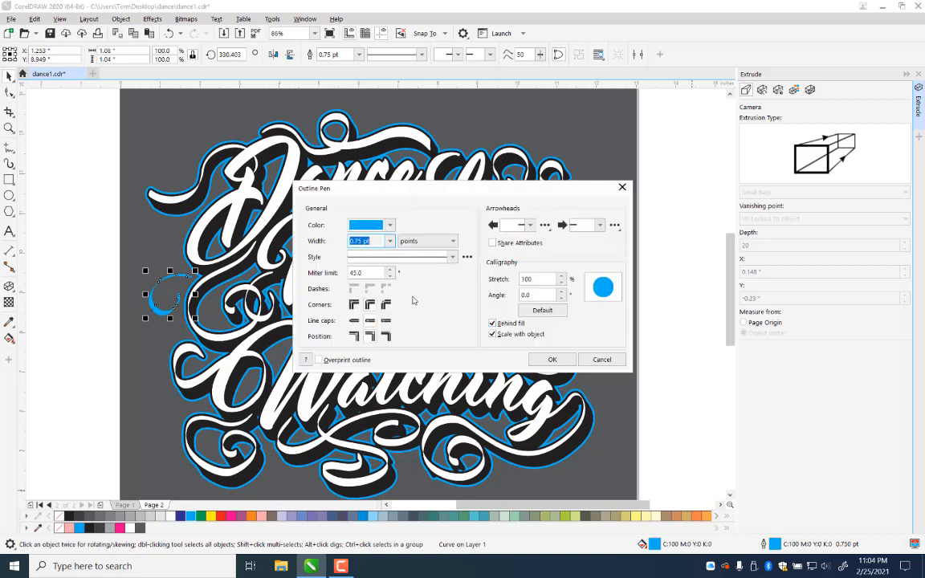
click(390, 241)
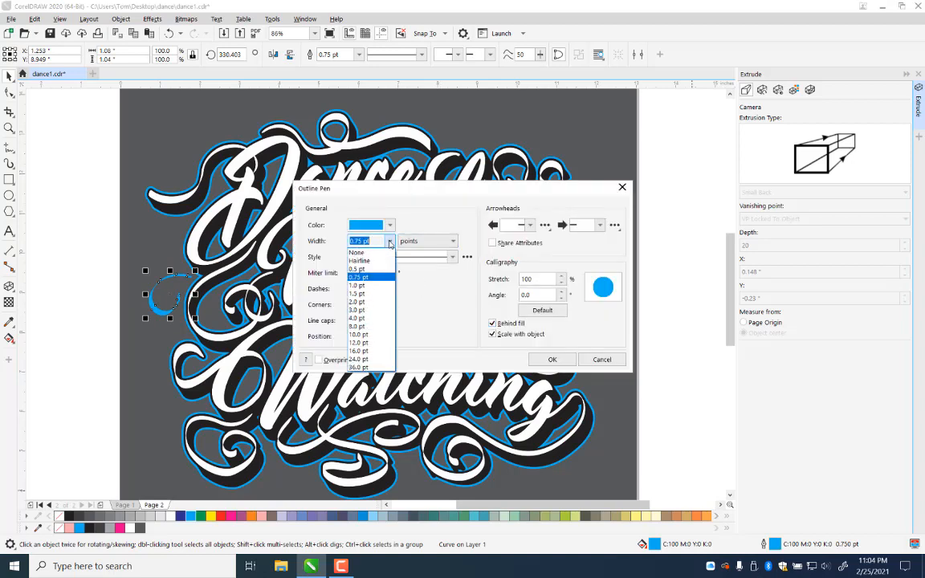
click(363, 301)
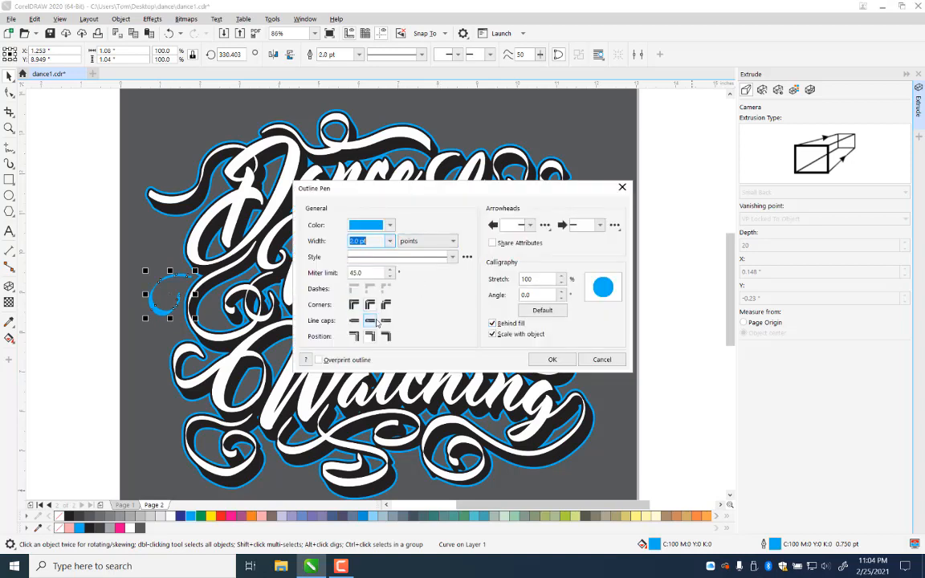
click(552, 360)
click(107, 291)
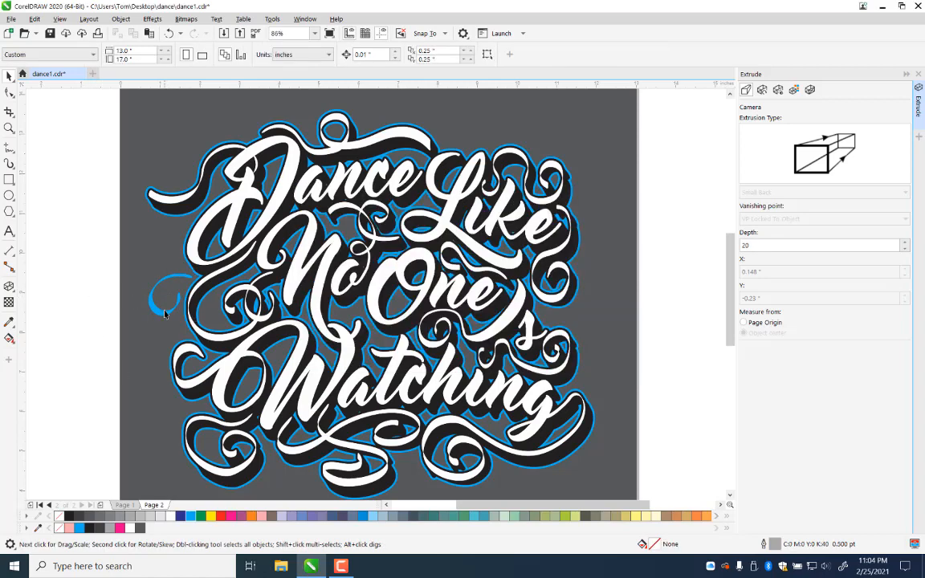
Step: Copy the cyan swash to the lettering's right side, rotate the copy to about 138° and fit it beside the letter "s"
drag(165, 314, 606, 324)
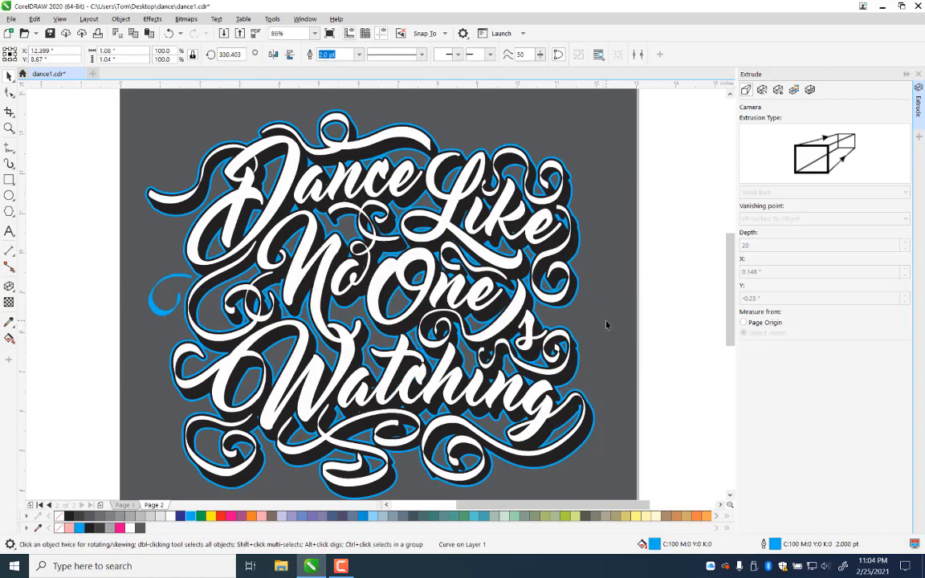
click(607, 324)
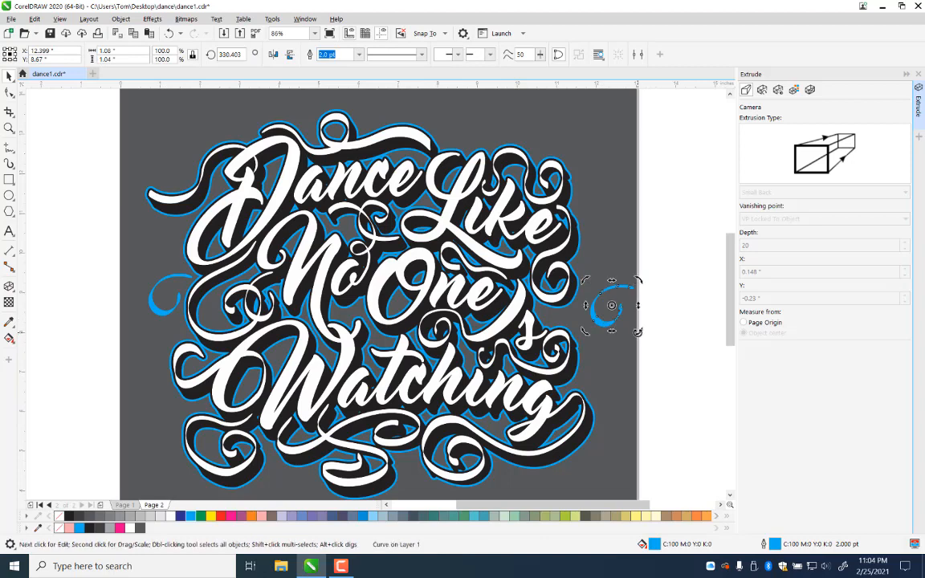
drag(638, 331, 567, 270)
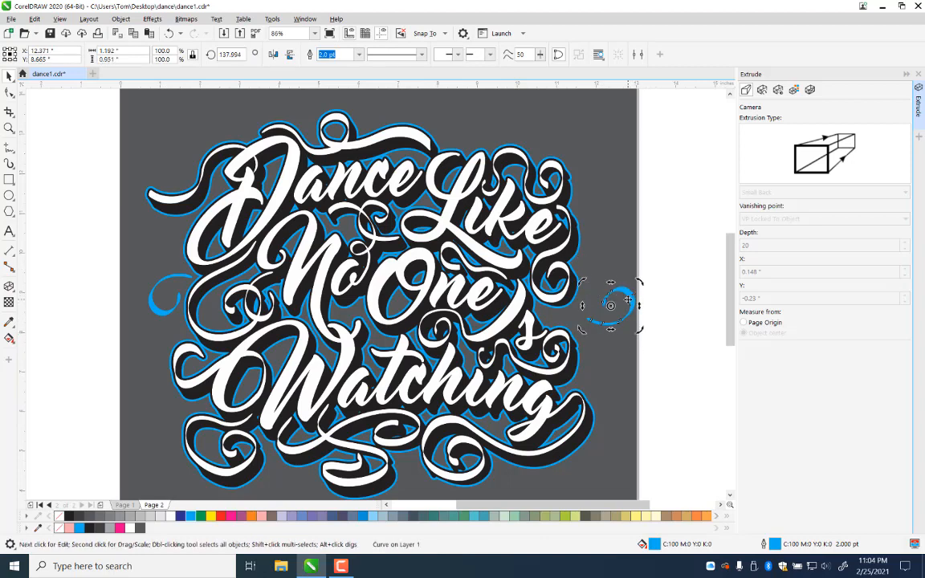
drag(628, 300, 603, 306)
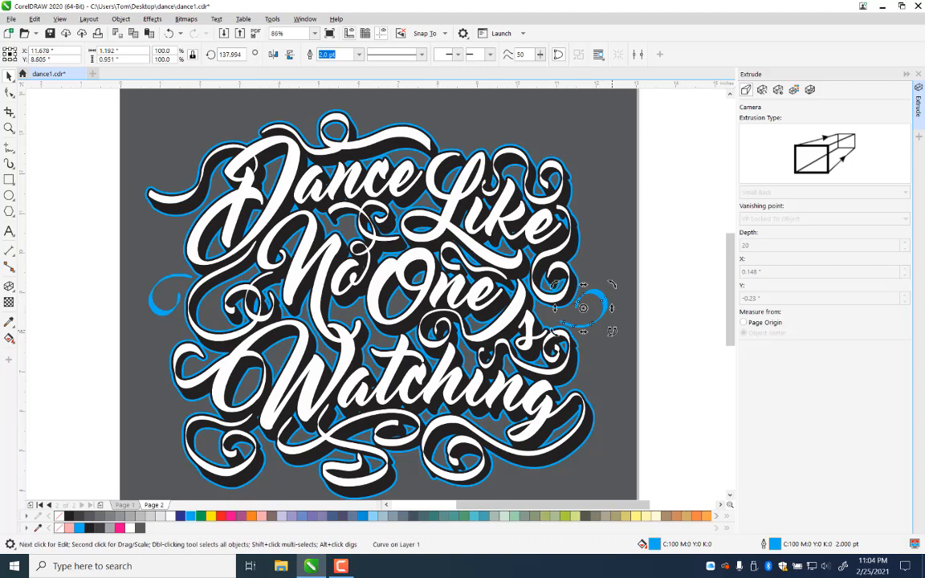
click(699, 303)
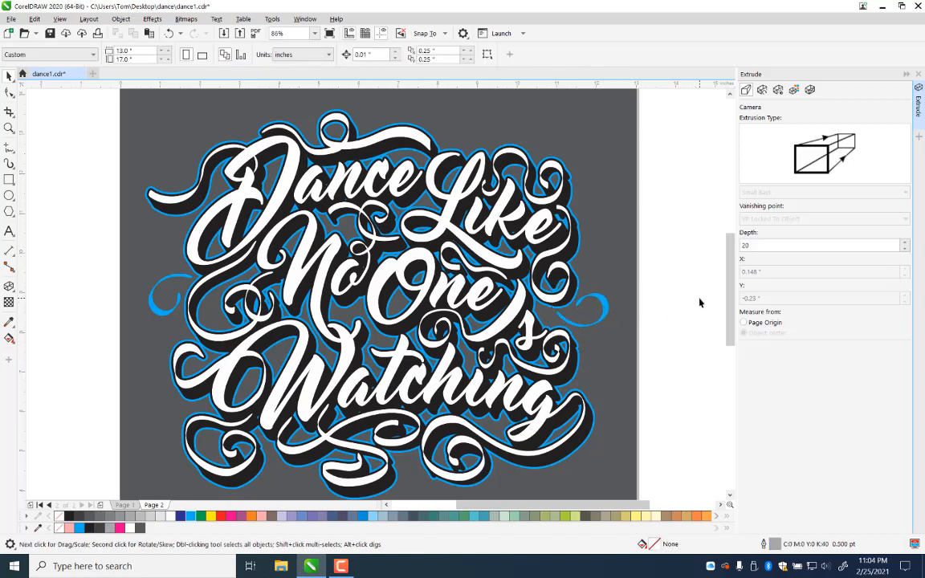
Step: Copy the cyan swash beside the "s" to the space above "Like" and rotate the copy to follow the lettering
drag(608, 306, 466, 125)
click(471, 109)
click(685, 227)
Step: Copy the right-hand cyan swash beneath "Watching" at the lower left, rotate it, and make a mirrored copy at the lower right
drag(481, 411, 503, 276)
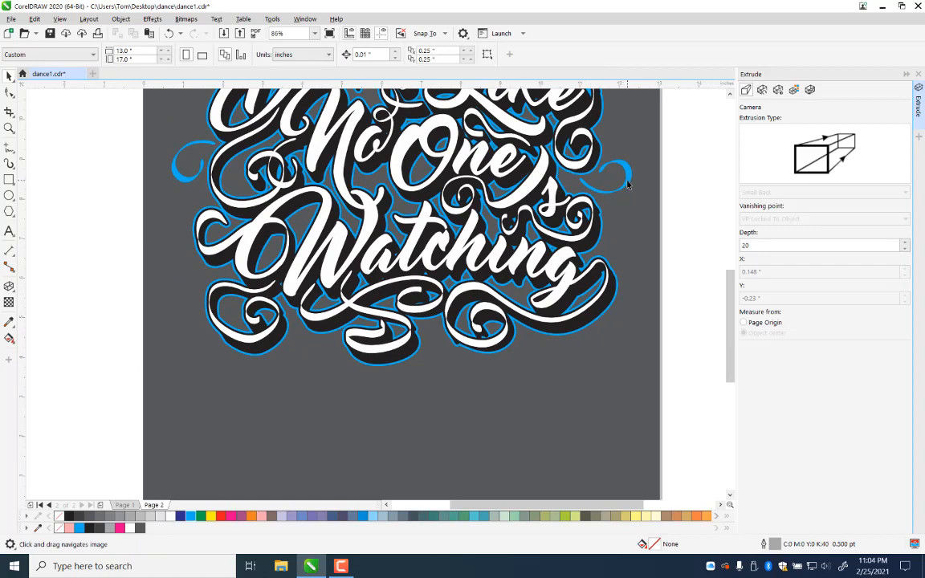
drag(627, 184, 322, 364)
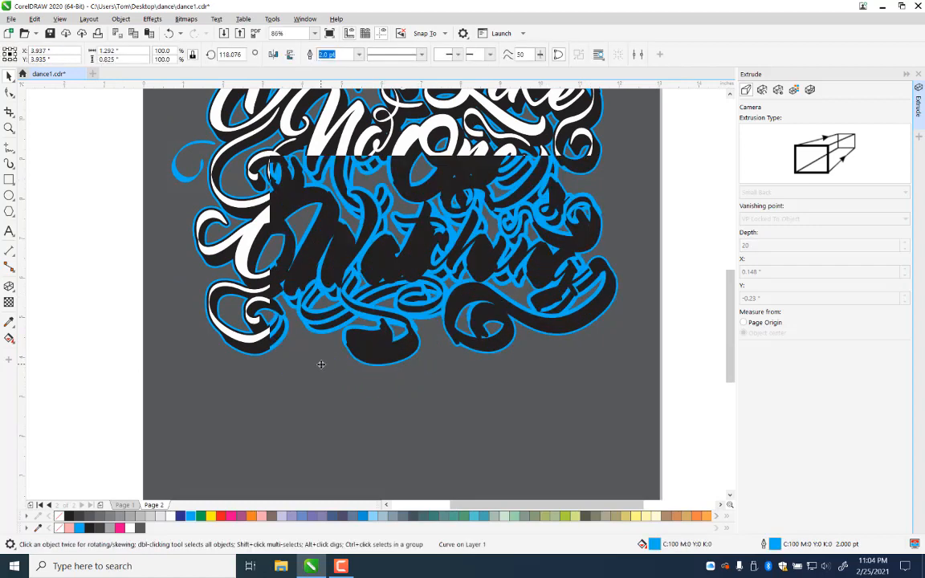
click(327, 363)
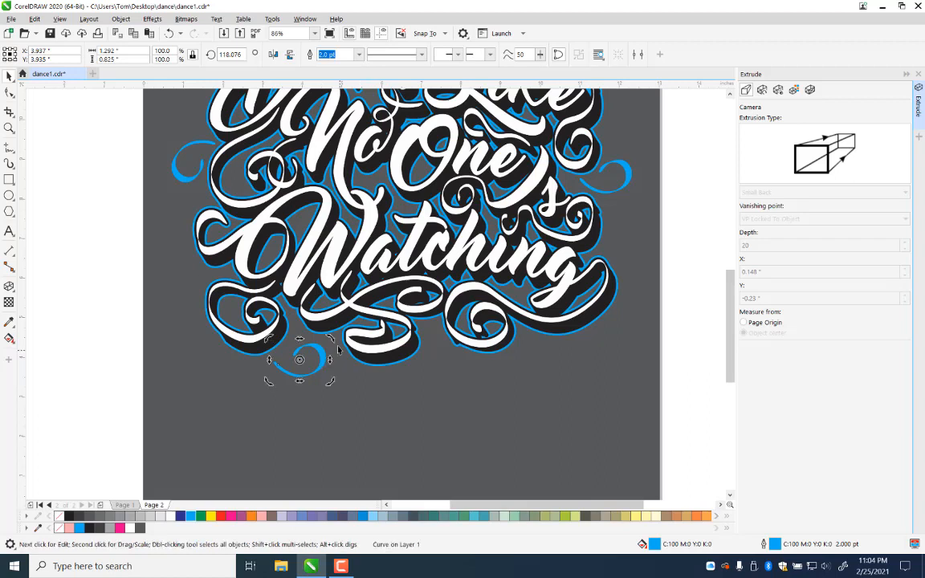
drag(323, 369, 560, 404)
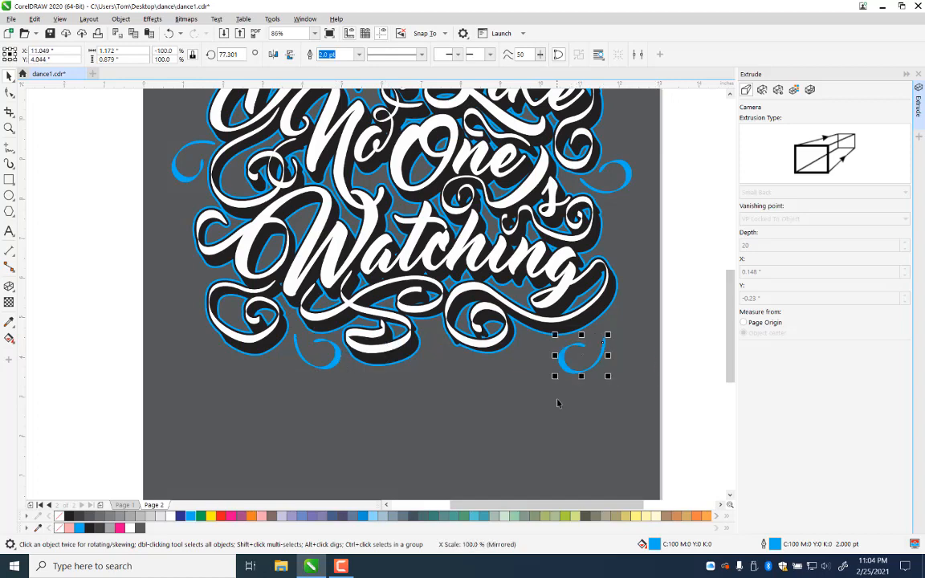
Step: Rotate the mirrored lower-right swash to about 187° and fit it beneath the end of "Watching"
click(593, 365)
drag(613, 378, 640, 296)
drag(598, 381, 551, 377)
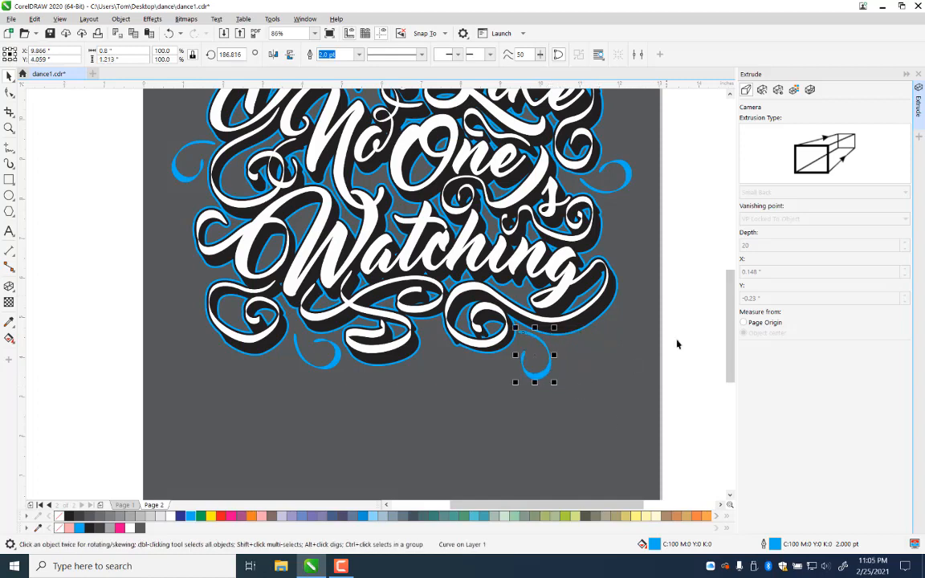
click(680, 351)
Step: Copy the cyan swash beside the "s" to the empty background above the "D" of "Dance"
drag(420, 357, 426, 421)
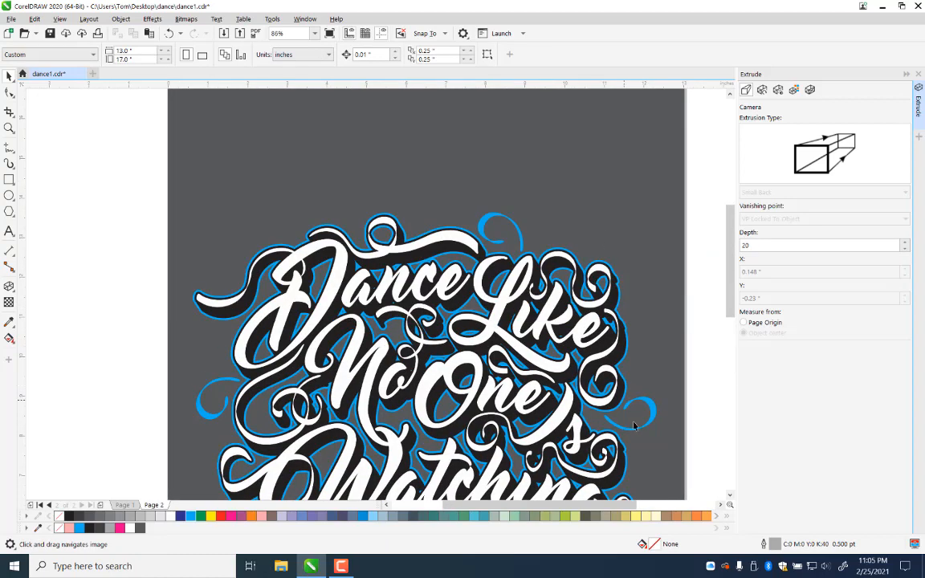
drag(654, 421, 268, 165)
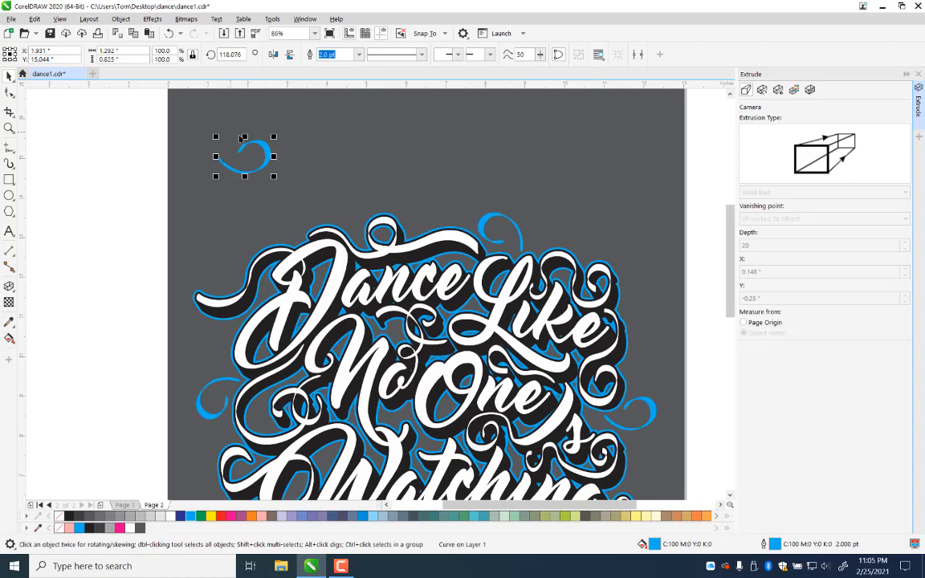
drag(245, 136, 244, 237)
click(243, 231)
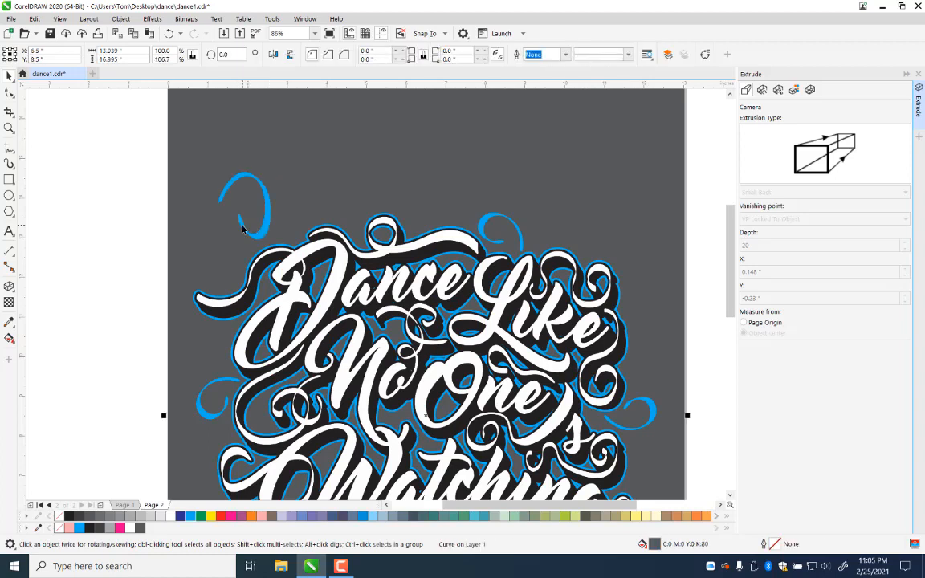
key(ctrl+z)
Step: Rotate the copied swash to about 301° and fit it directly above the "D" of "Dance"
drag(245, 137, 314, 218)
click(263, 195)
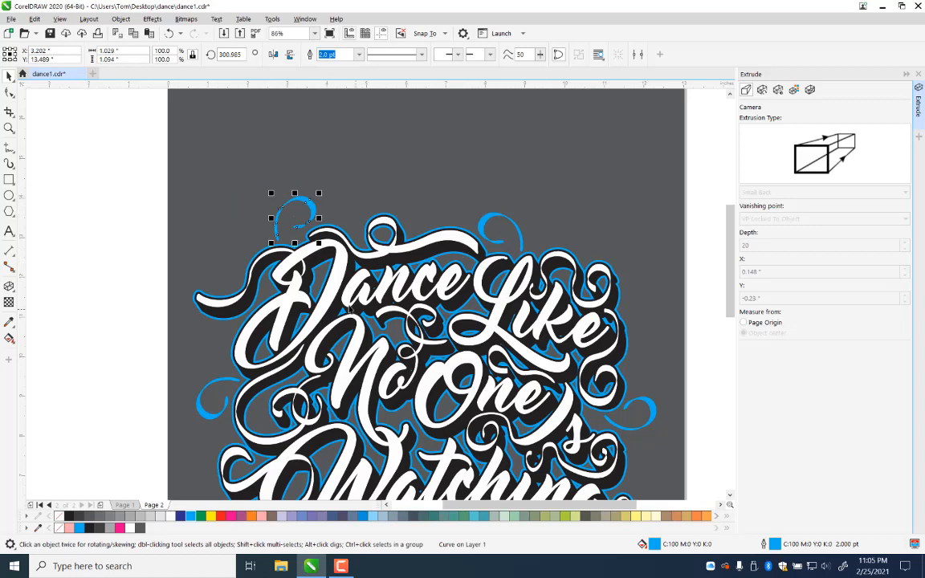
Step: Duplicate the white wavy swash above the "ne" of "One", place the copy at the upper left of "Dance" and fill it cyan
drag(313, 408, 347, 251)
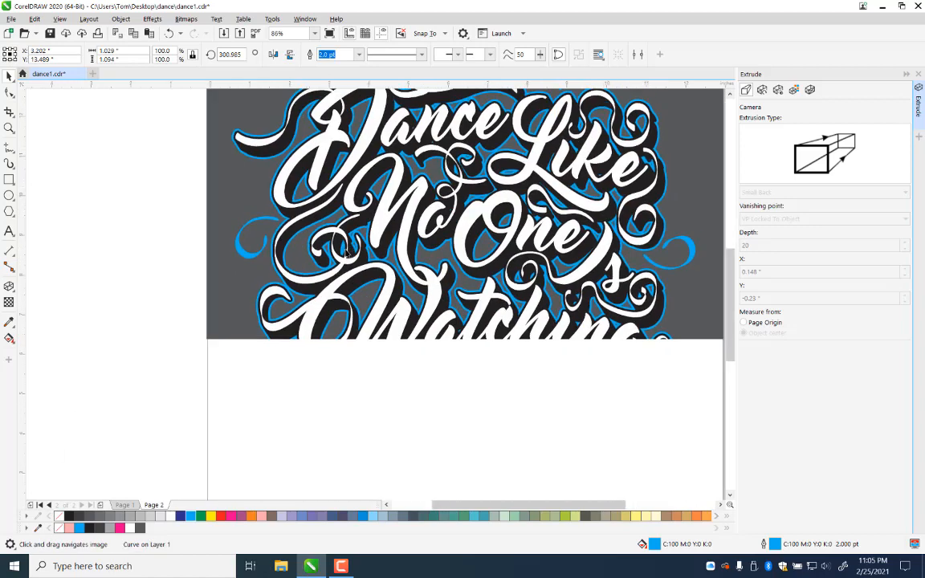
drag(468, 253, 436, 309)
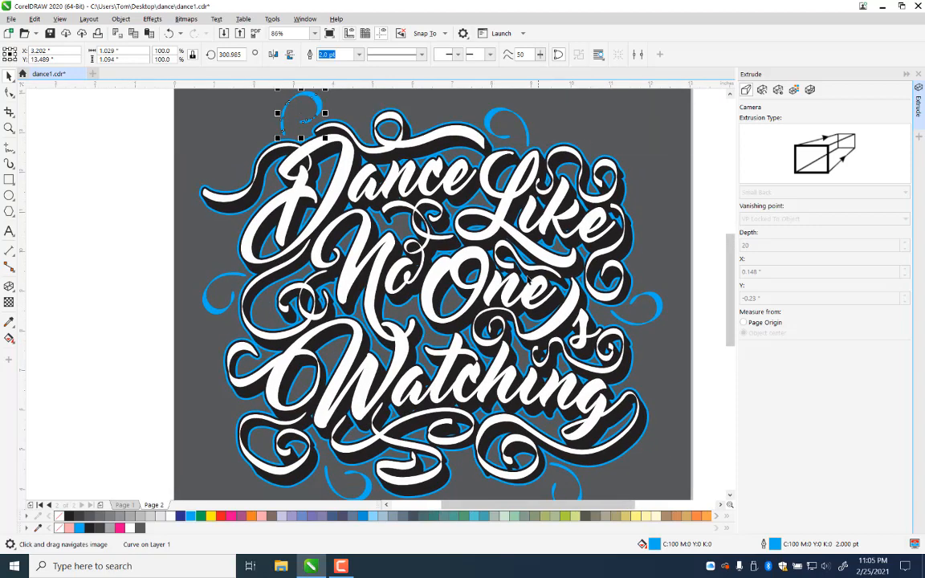
ctrl+click(529, 269)
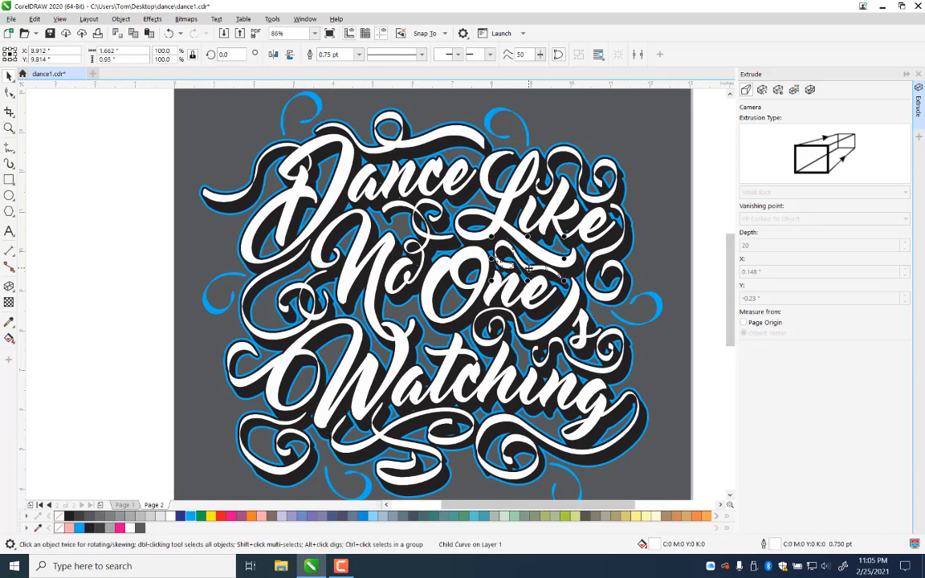
key(plus)
drag(529, 269, 175, 131)
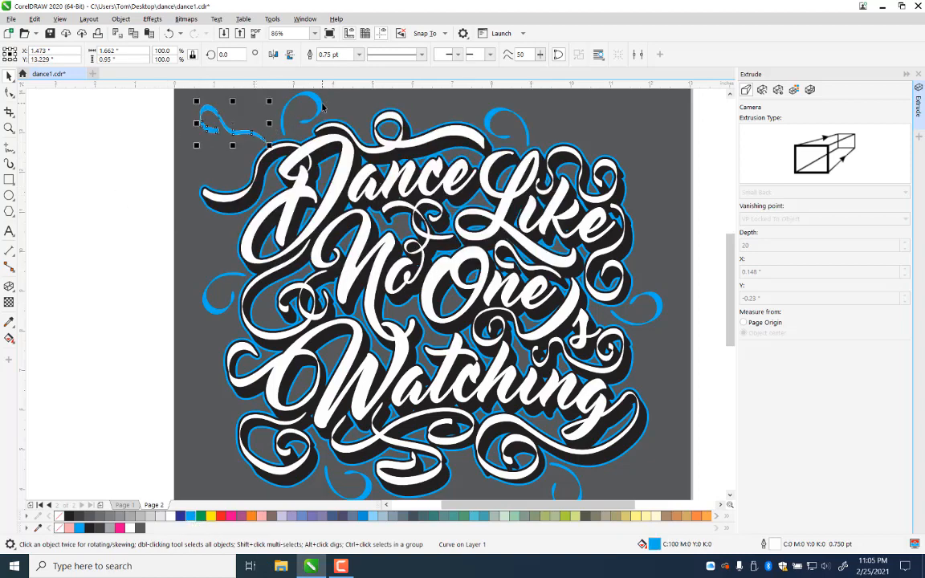
Step: Give the wavy swash the same cyan 2.0 pt outline as the curved swash above the "D"
drag(323, 107, 231, 131)
click(256, 227)
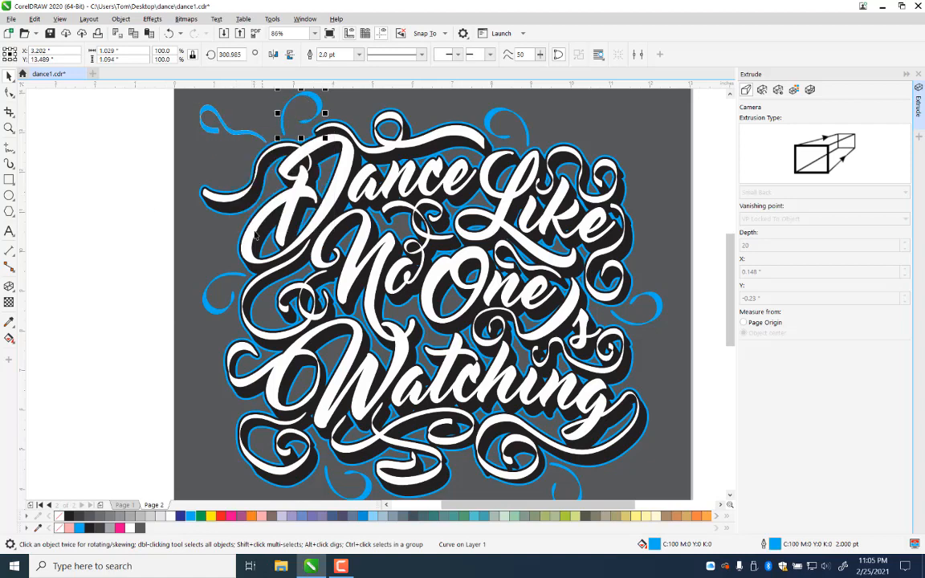
click(119, 176)
click(221, 124)
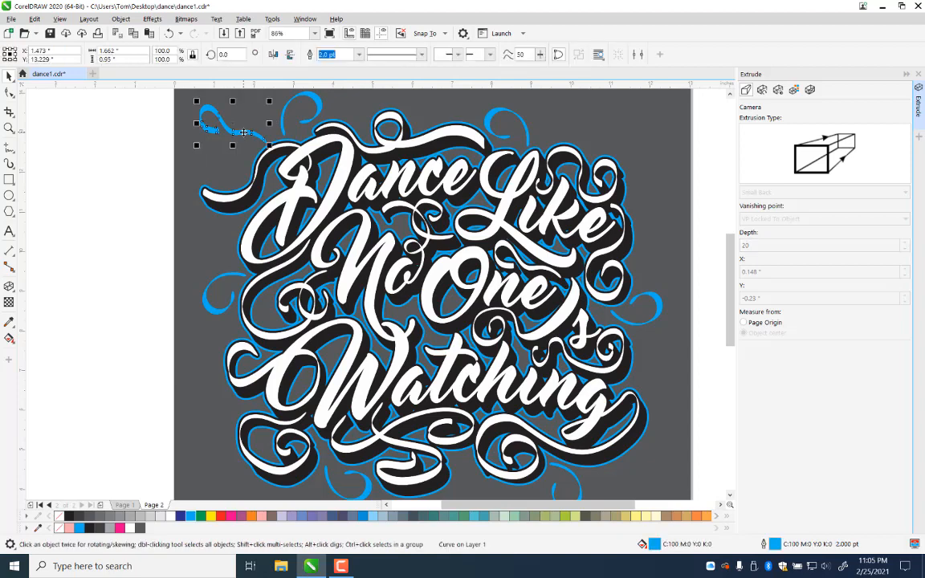
Step: Rotate the wavy cyan swash to about 277° and fit it beside the upper-left flourish of the "D"
click(221, 124)
drag(271, 150, 254, 143)
click(87, 284)
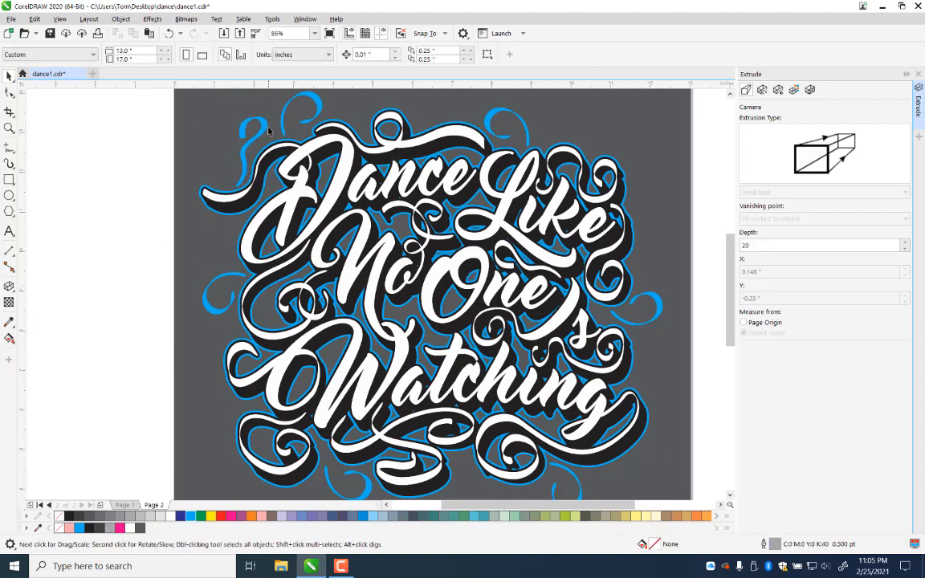
Step: Copy the wavy cyan swash beneath "Watching", rotate the copy to about 197° and fit it between the two lower curved swashes
drag(268, 131, 476, 397)
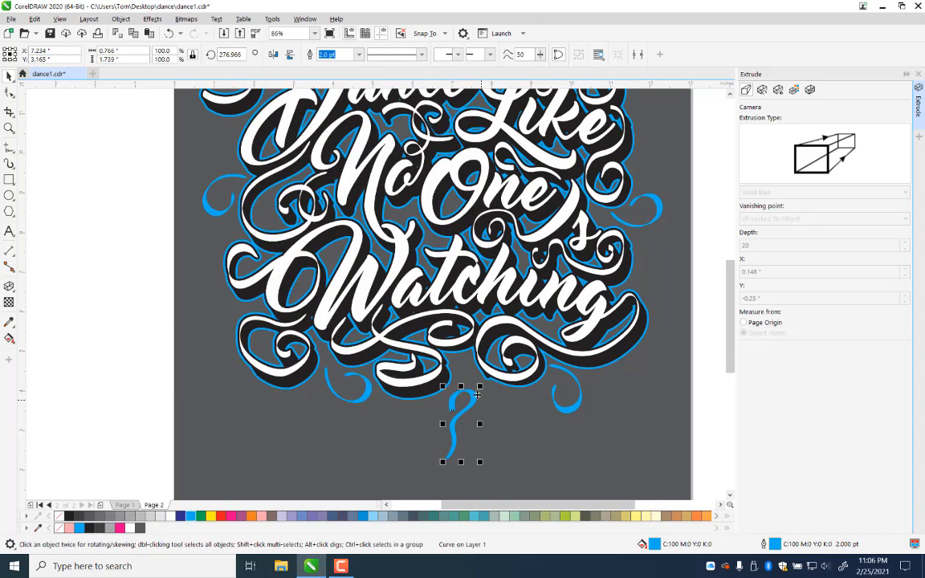
click(466, 399)
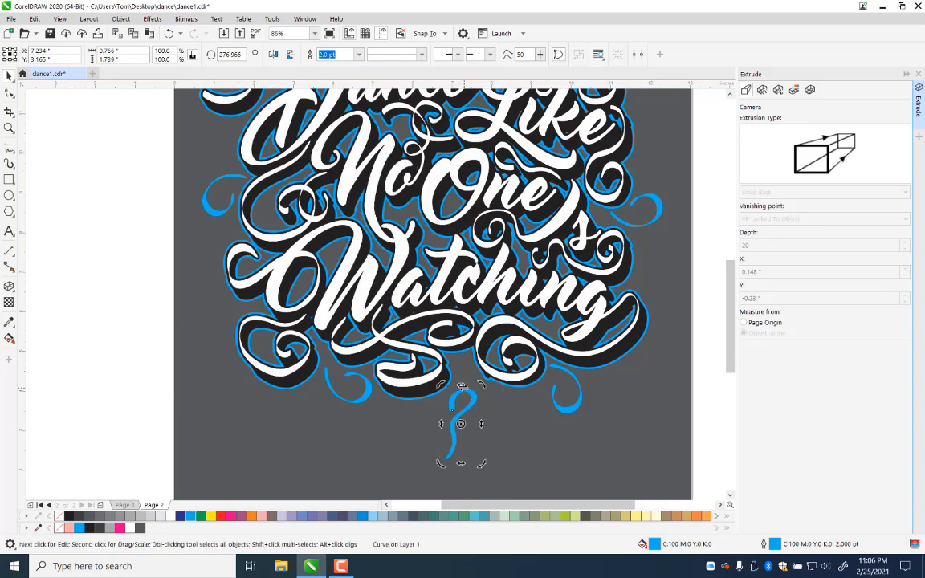
drag(479, 386, 513, 415)
click(512, 409)
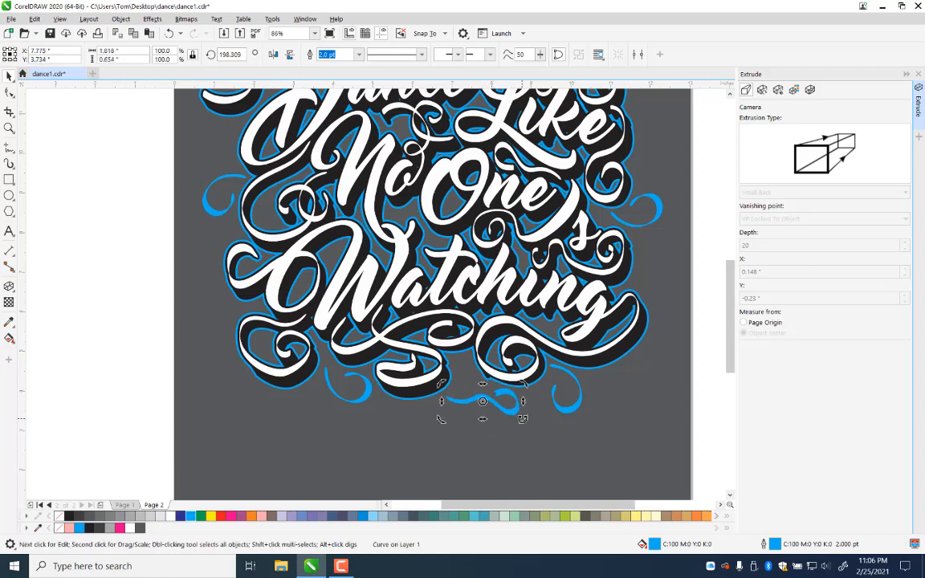
click(589, 245)
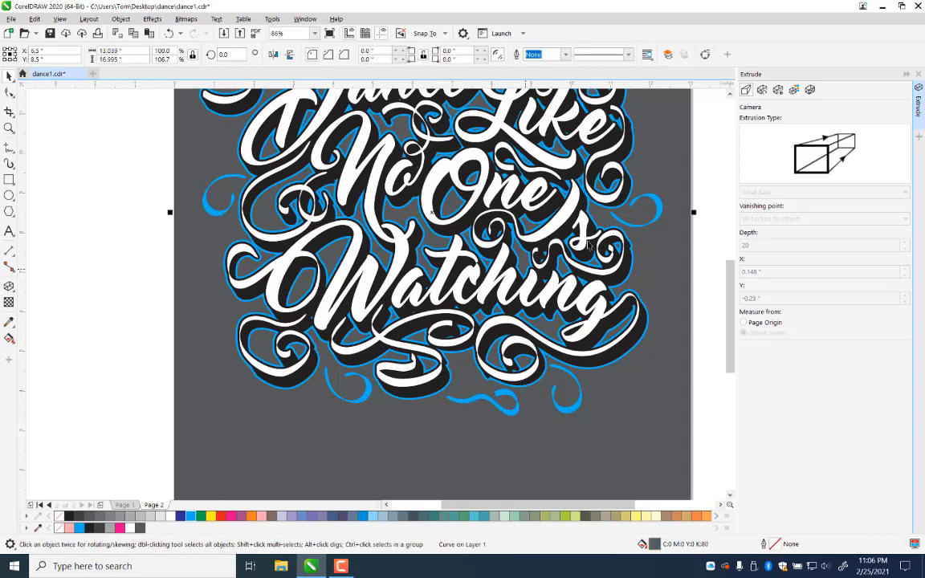
Step: Duplicate the long curled swash after "Like", place the copy on the background right of "Watching" and fill it cyan
click(415, 232)
drag(354, 175, 289, 310)
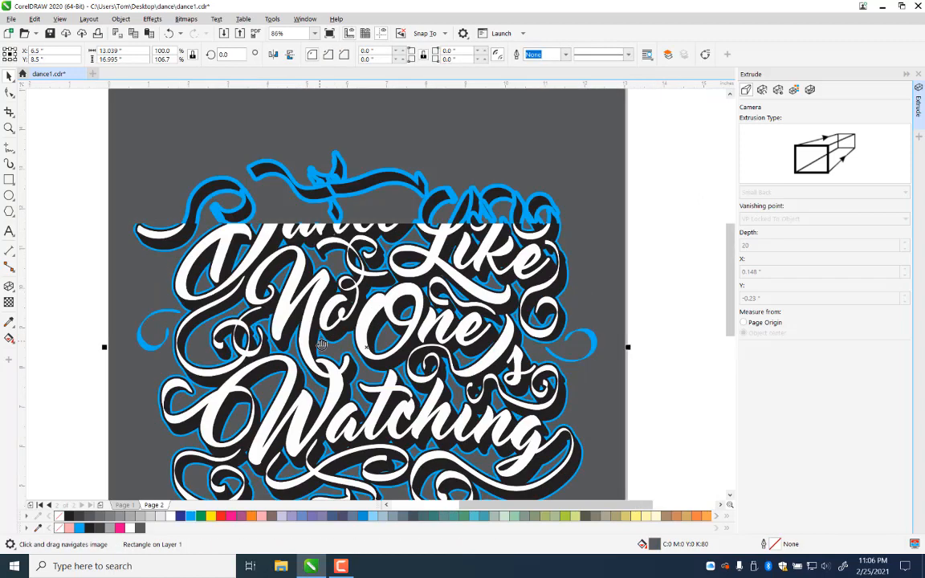
ctrl+click(543, 341)
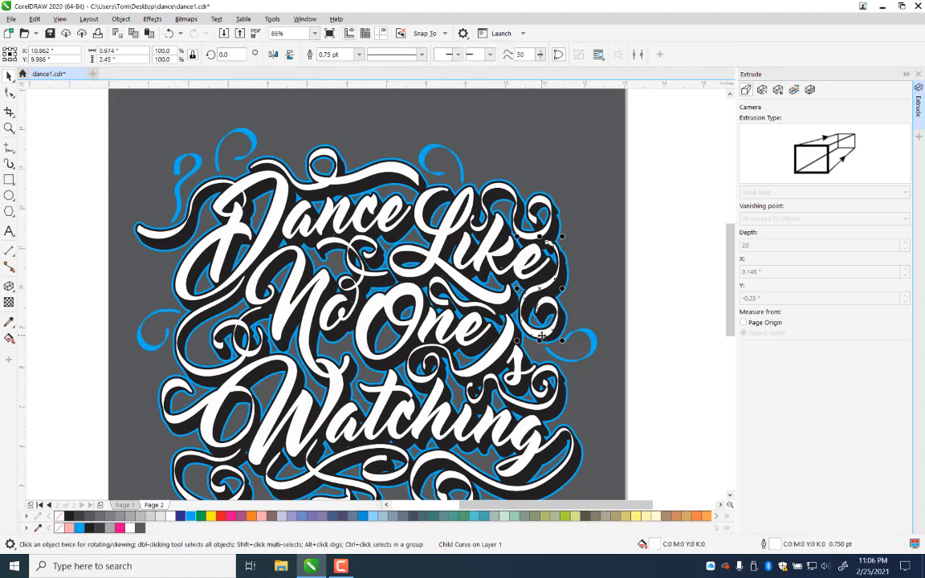
drag(542, 338, 357, 312)
click(191, 517)
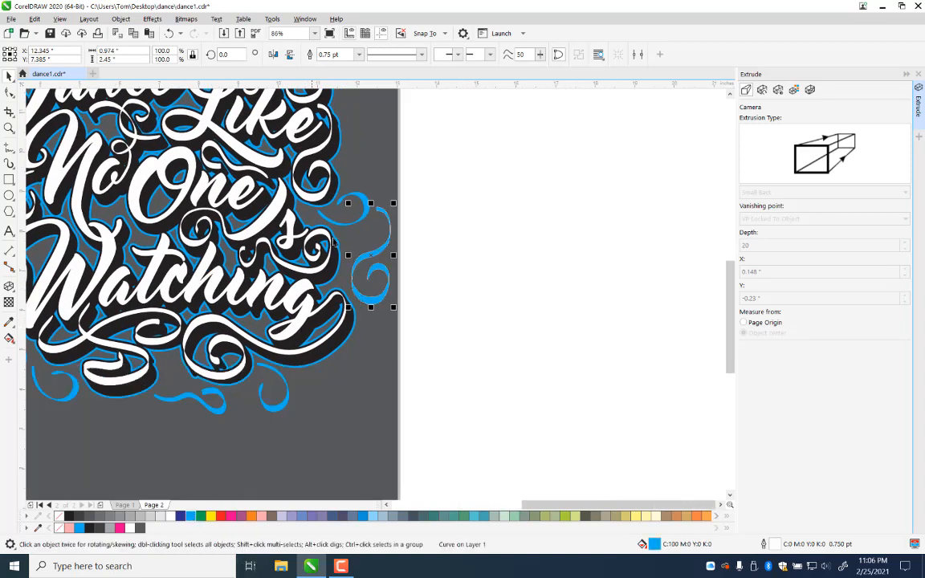
Step: Match the long curled swash's outline to the neighbouring cyan swash's cyan 2.0 pt outline
drag(365, 209, 376, 254)
click(416, 302)
click(464, 315)
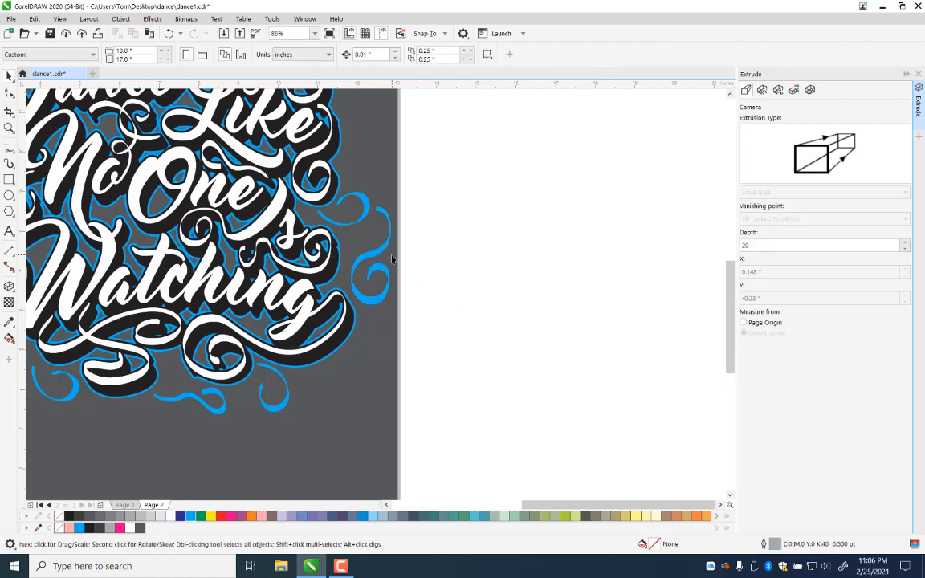
Step: Flip the long curled swash vertically, scale it to about 75% and move it close to the right side of "Watching"
click(381, 212)
drag(384, 273, 386, 371)
drag(393, 406, 383, 399)
drag(376, 313, 363, 235)
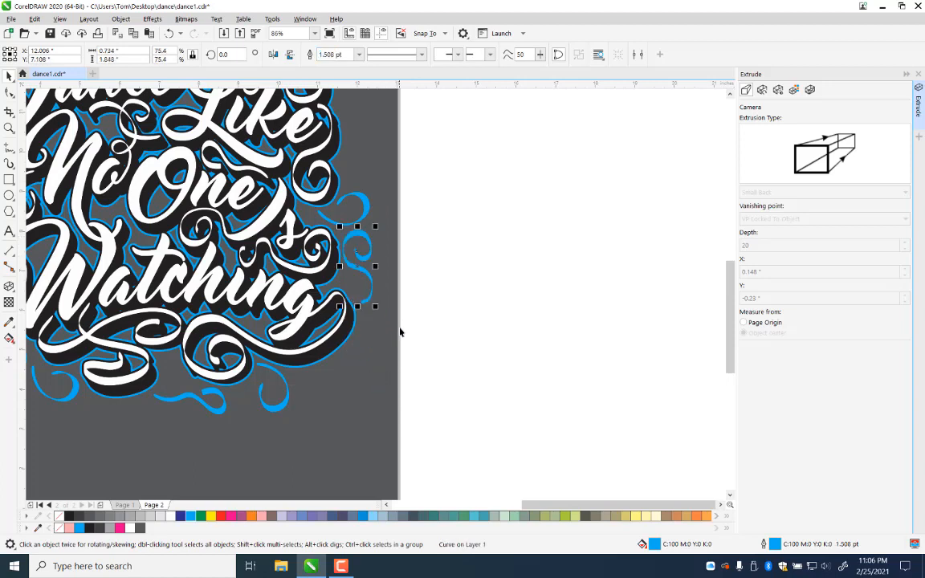
Step: Rotate the long curled swash to about 352° and nudge it closer to the lettering's right edge
click(372, 289)
drag(375, 306, 374, 315)
click(477, 305)
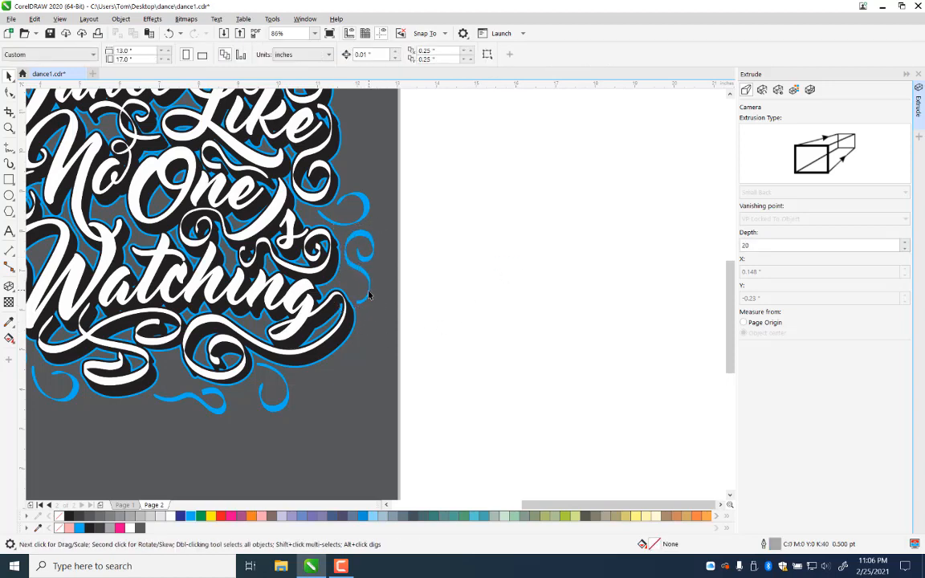
click(368, 288)
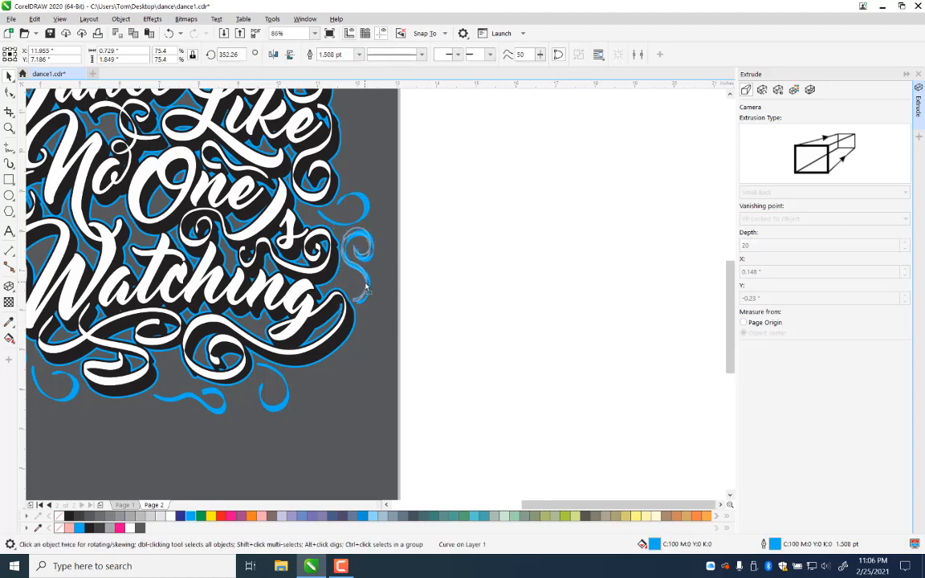
click(502, 260)
Step: Rotate the wavy swash beneath "Watching" to a steeper angle and tuck it against the bottom of the lettering
click(9, 128)
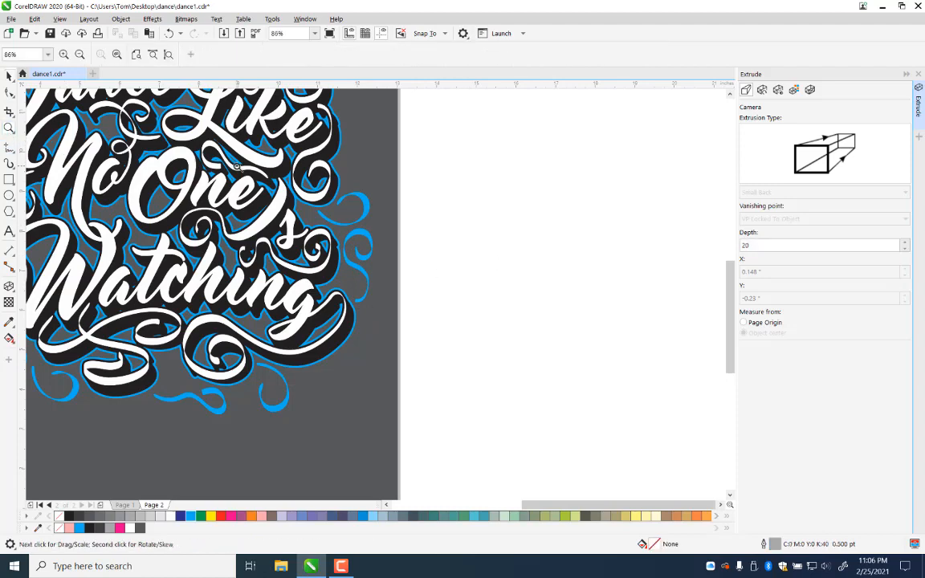
shift+click(261, 239)
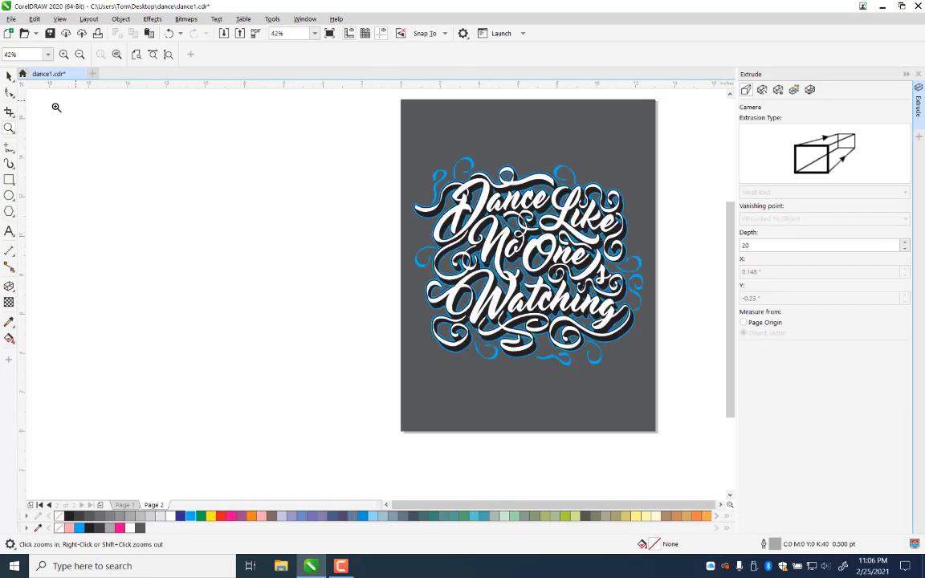
click(8, 76)
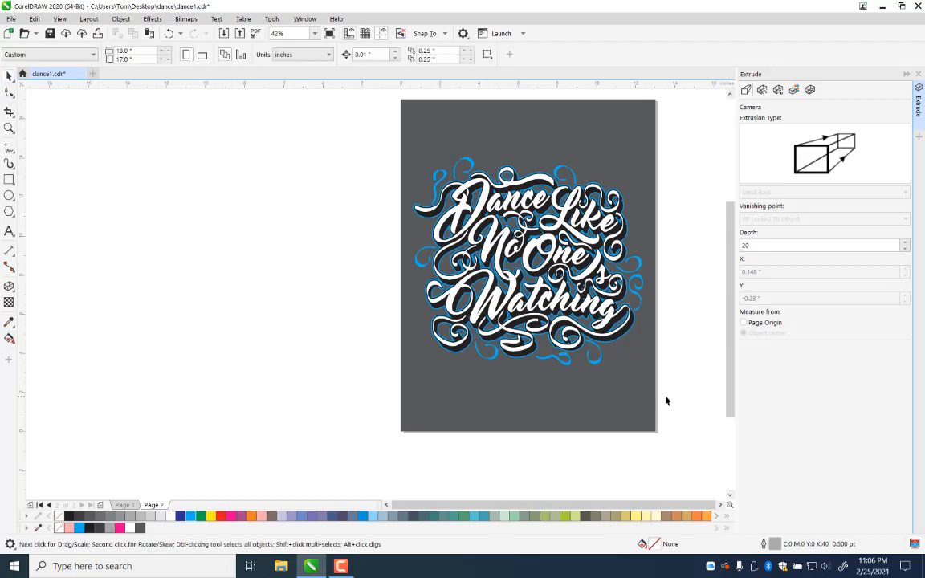
click(571, 367)
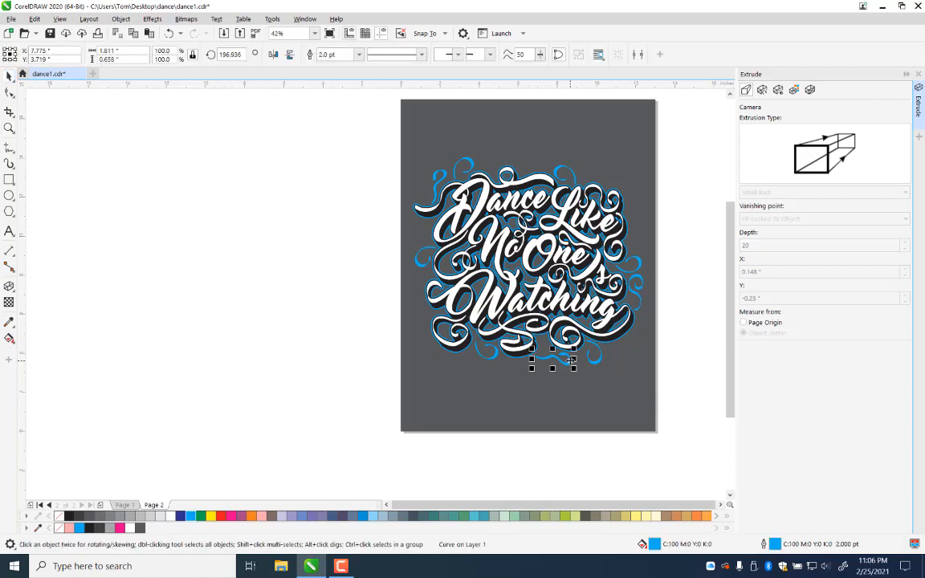
drag(567, 386, 563, 360)
click(679, 361)
click(675, 342)
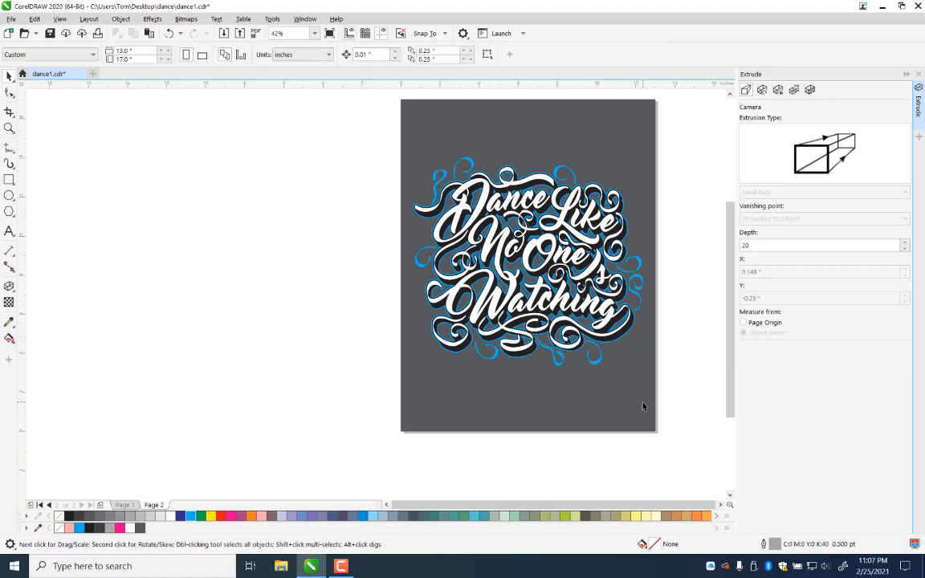
Step: Rotate the wavy swash at the upper left of "Dance" to about 265°
click(446, 176)
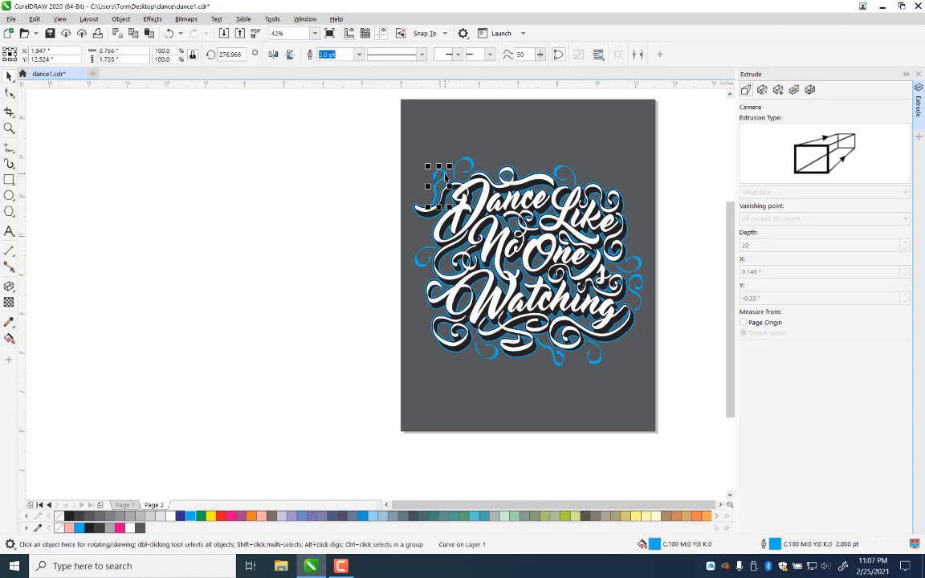
click(446, 177)
drag(449, 166, 456, 167)
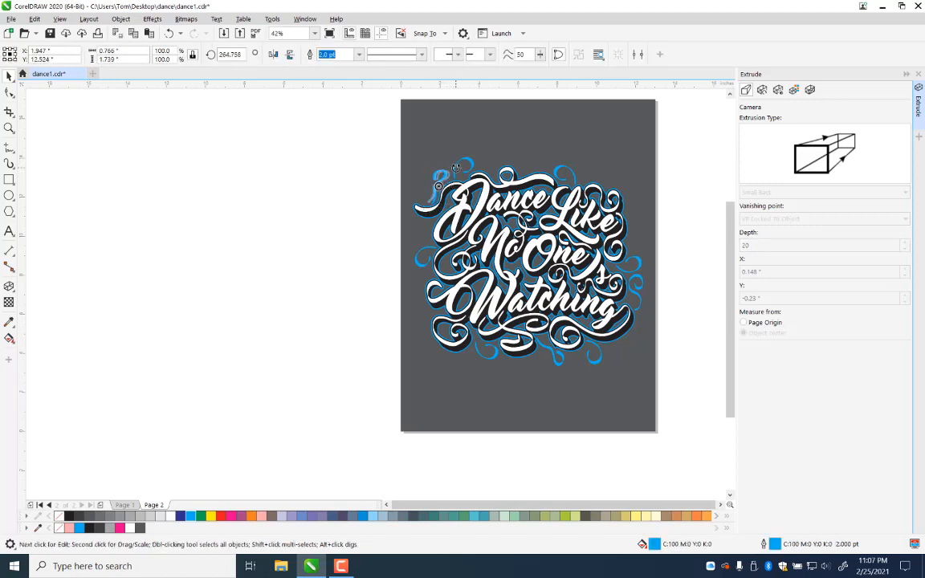
click(355, 235)
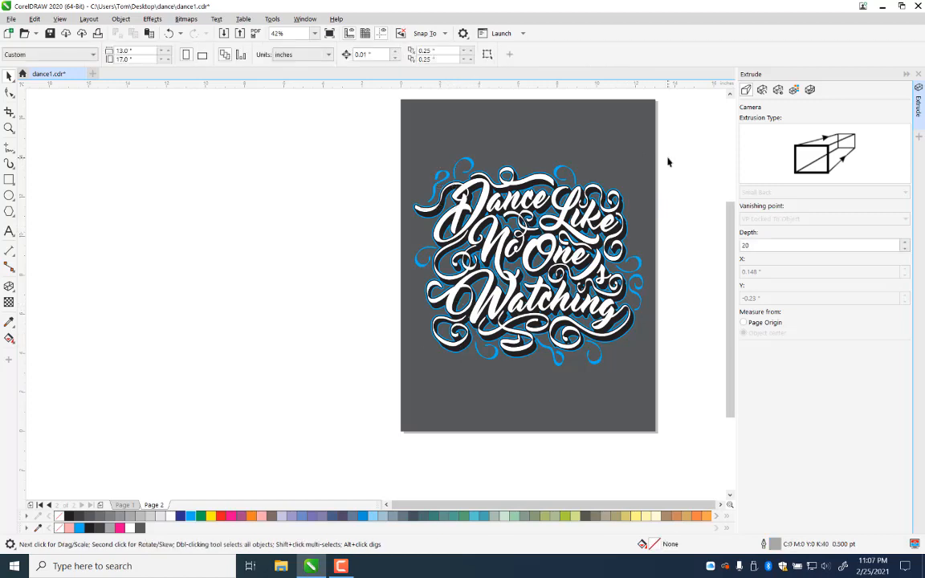
Step: Save the document and try Black and 70% Black as the fill of the background rectangle behind the lettering
key(ctrl+s)
click(625, 407)
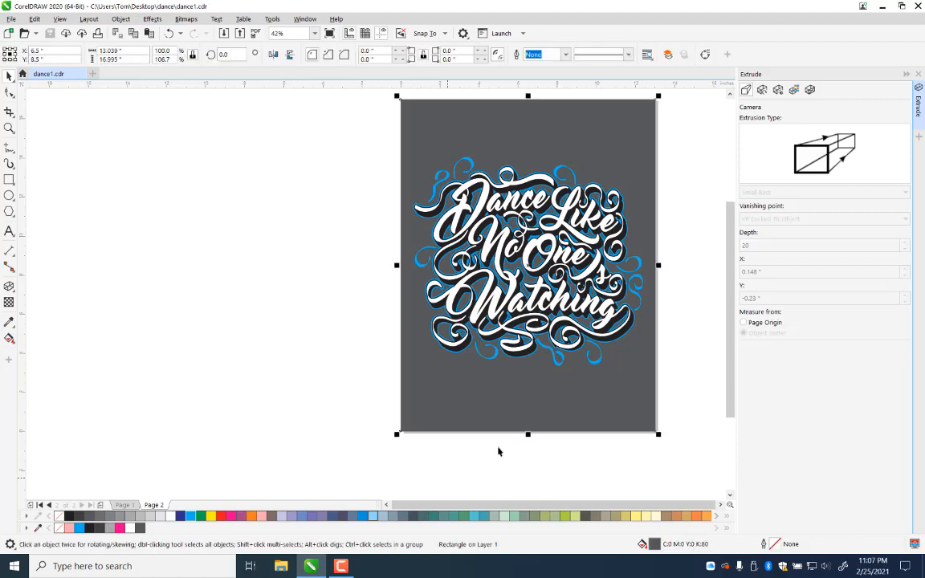
click(69, 516)
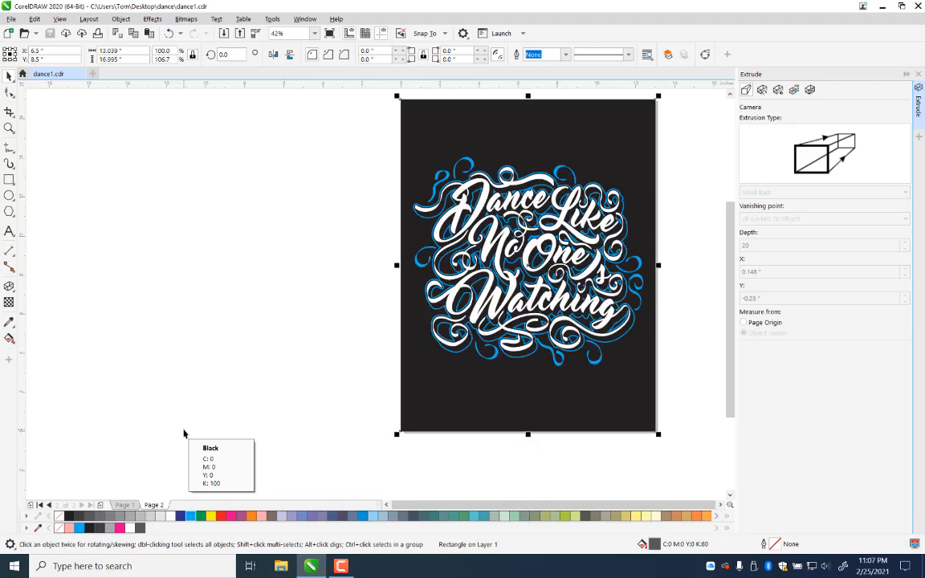
click(388, 382)
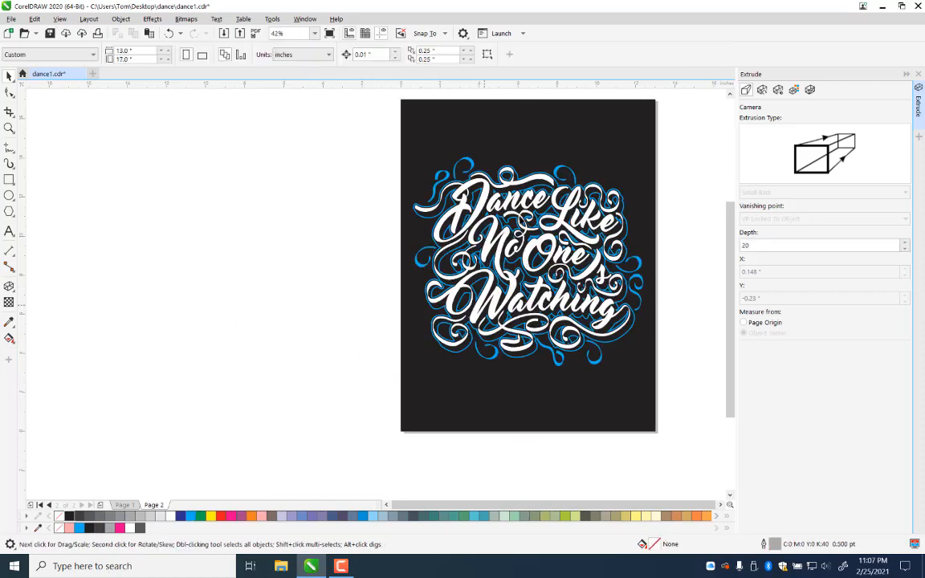
click(633, 159)
click(99, 525)
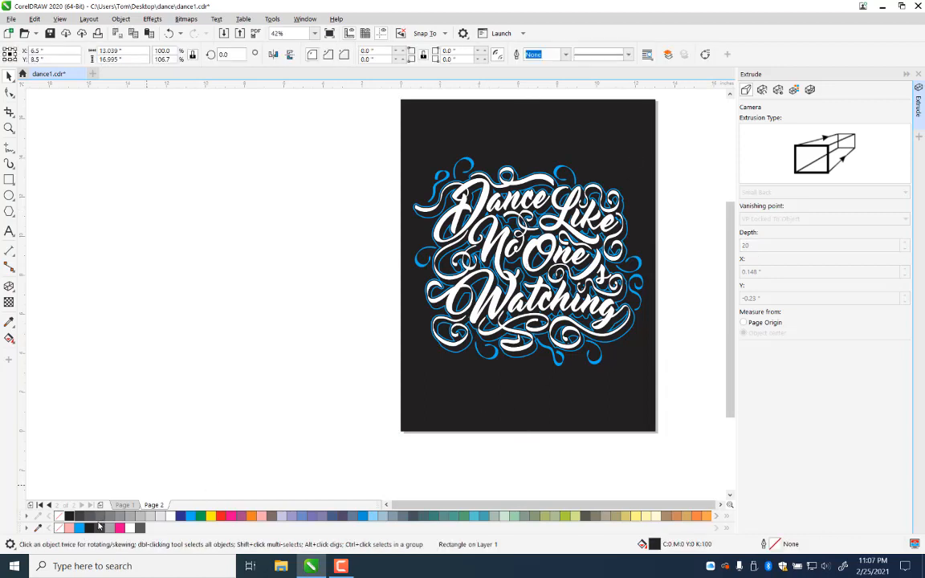
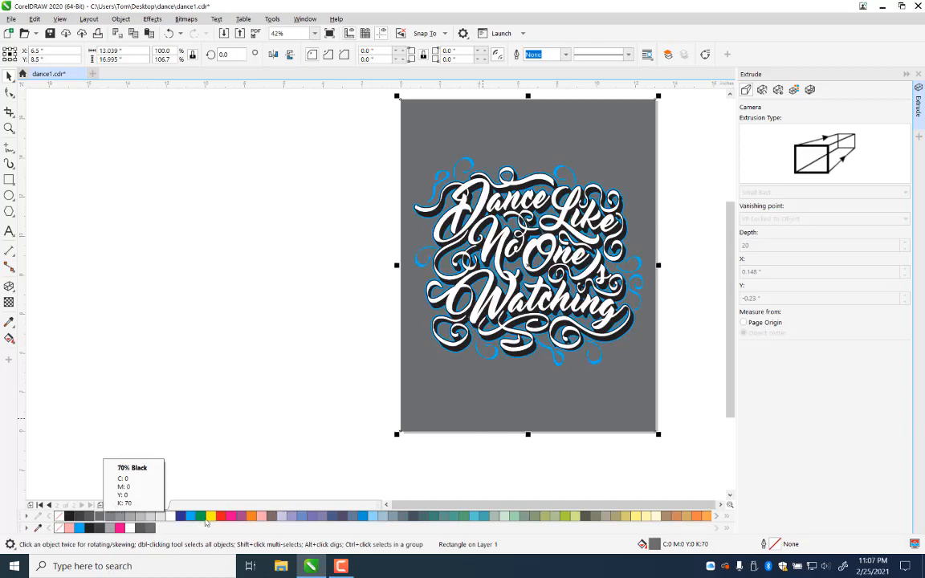
Step: Try red, Orange, Light Orange and Chartreuse as the fill of the background rectangle
click(222, 517)
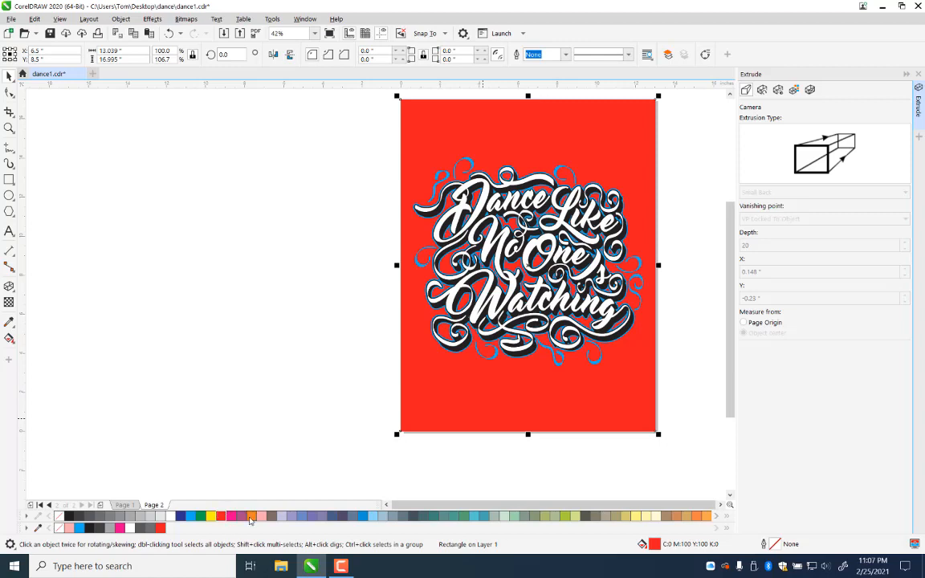
click(251, 518)
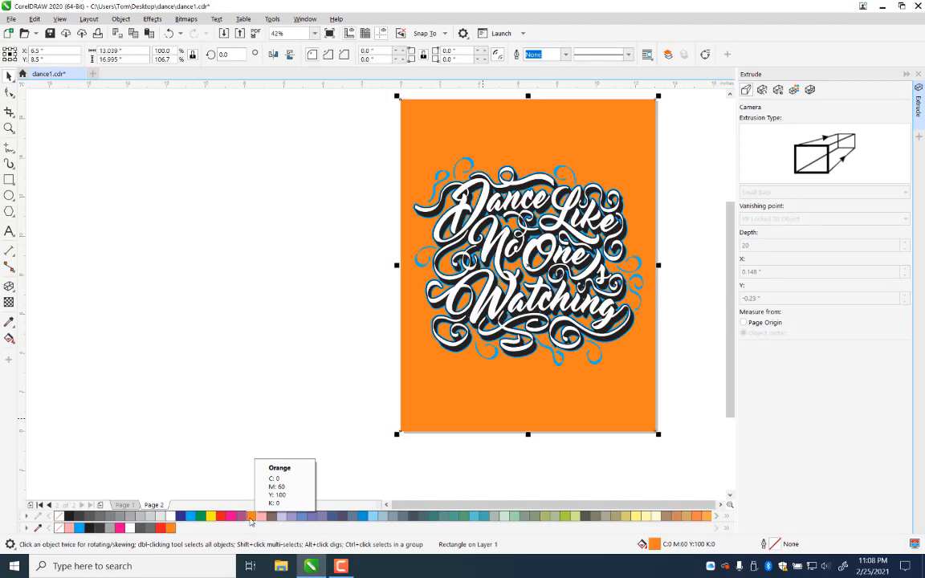
click(707, 517)
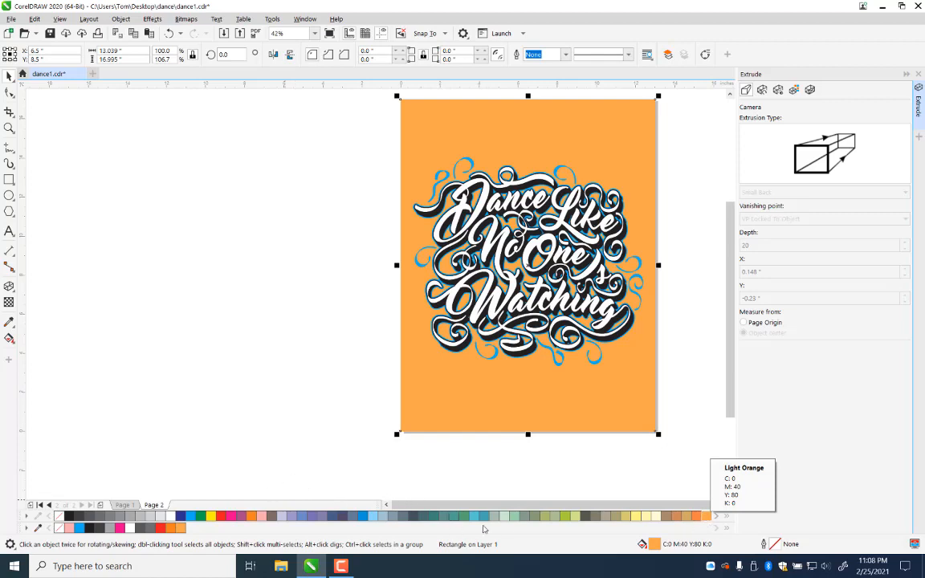
click(467, 497)
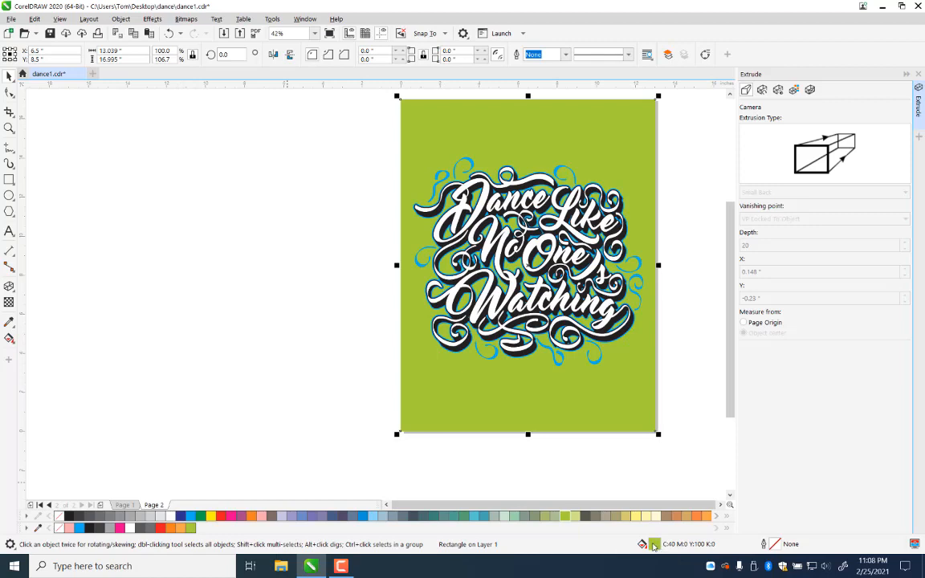
Step: Try a bright lime uniform fill of R:179 G:245 B:12 in the RGB color model on the background rectangle and undo it
double_click(655, 546)
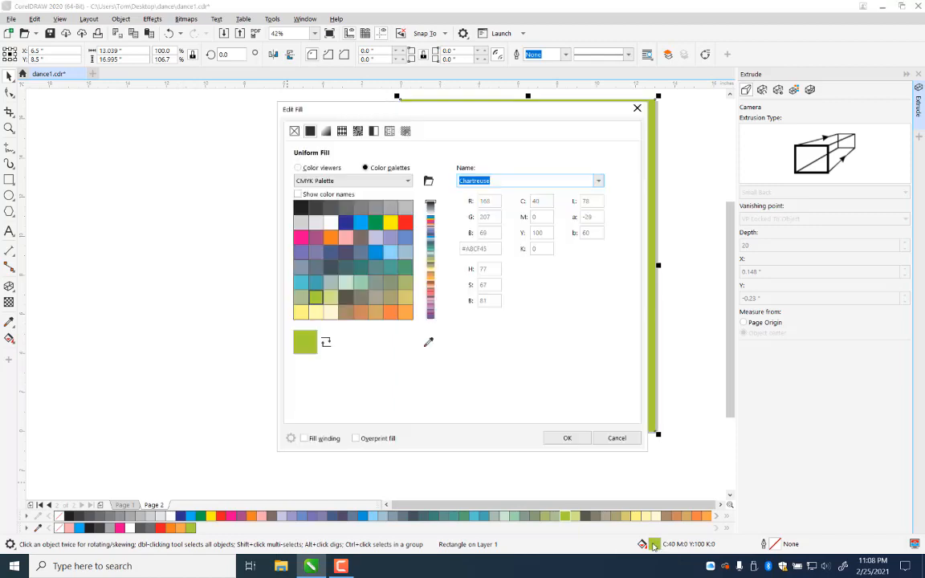
click(364, 181)
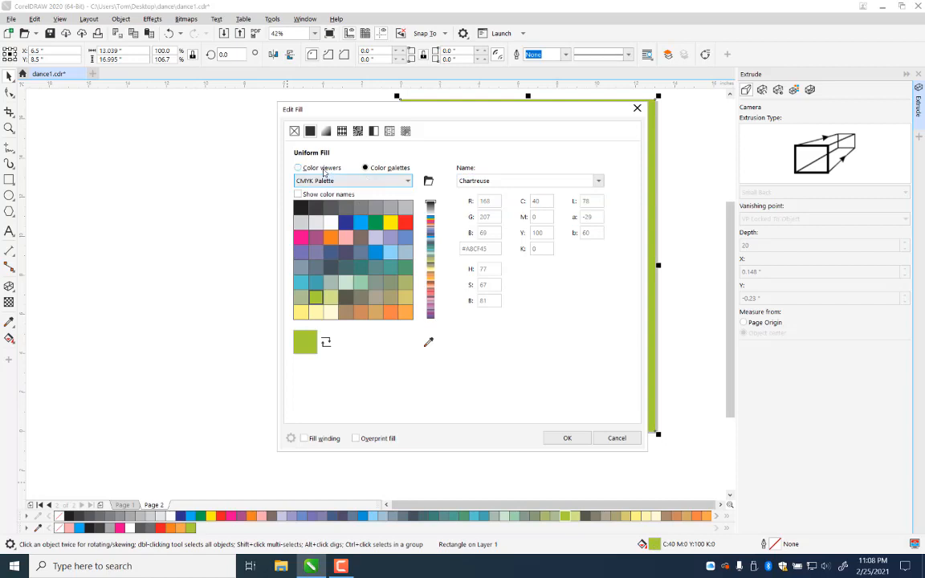
click(298, 168)
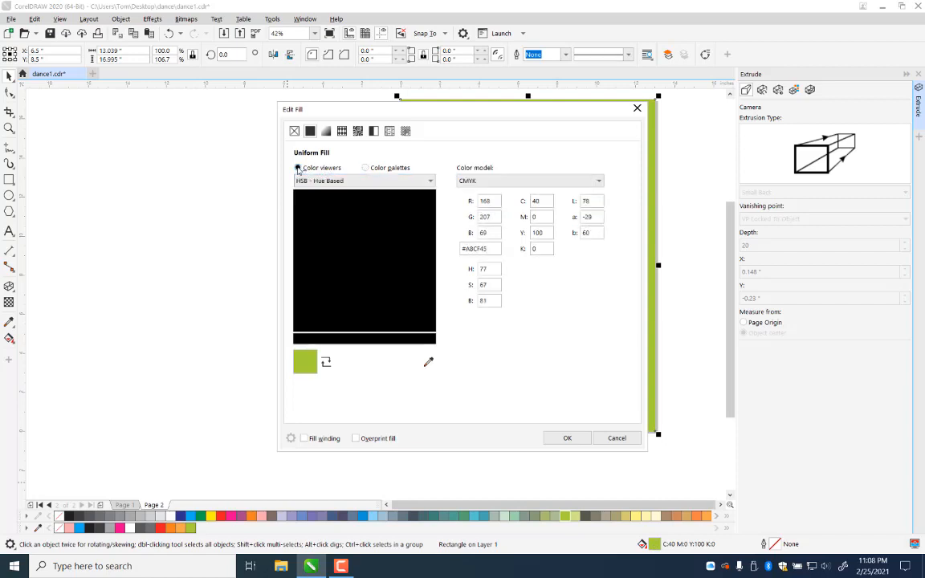
click(370, 181)
click(363, 186)
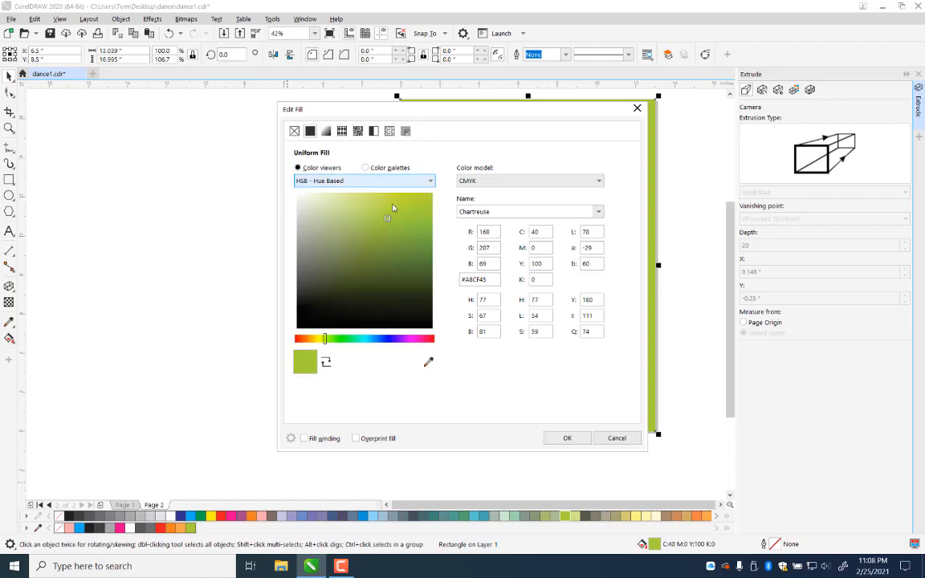
click(491, 186)
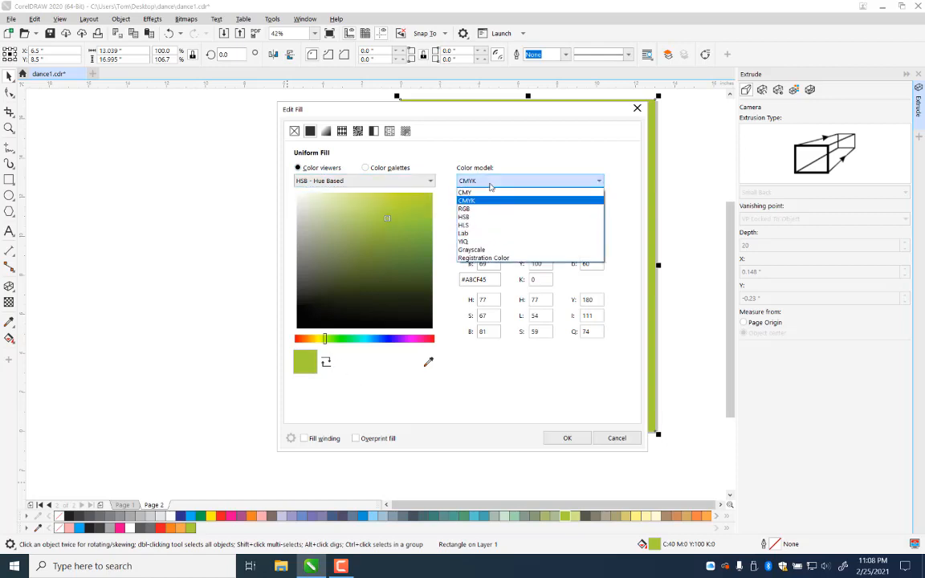
click(482, 211)
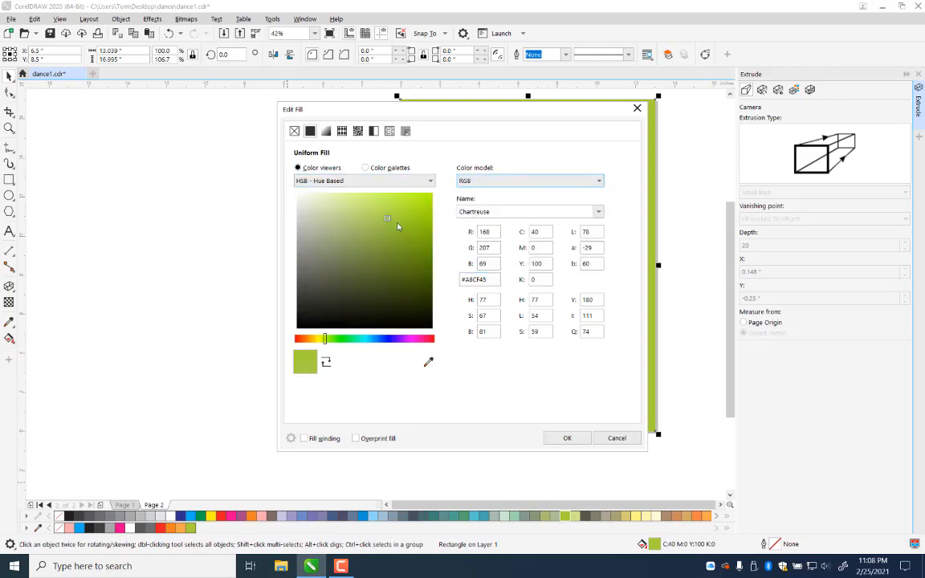
click(422, 200)
drag(422, 199, 426, 198)
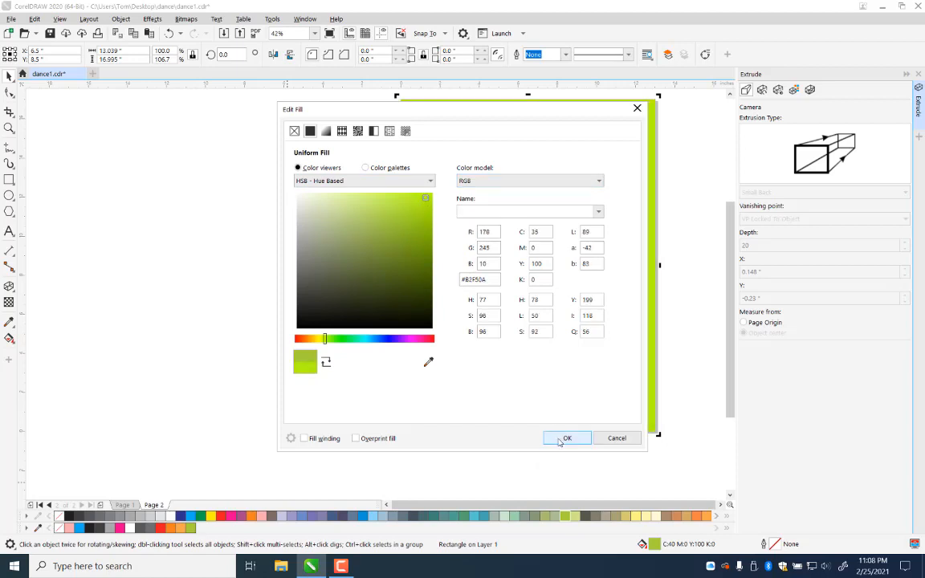
click(566, 438)
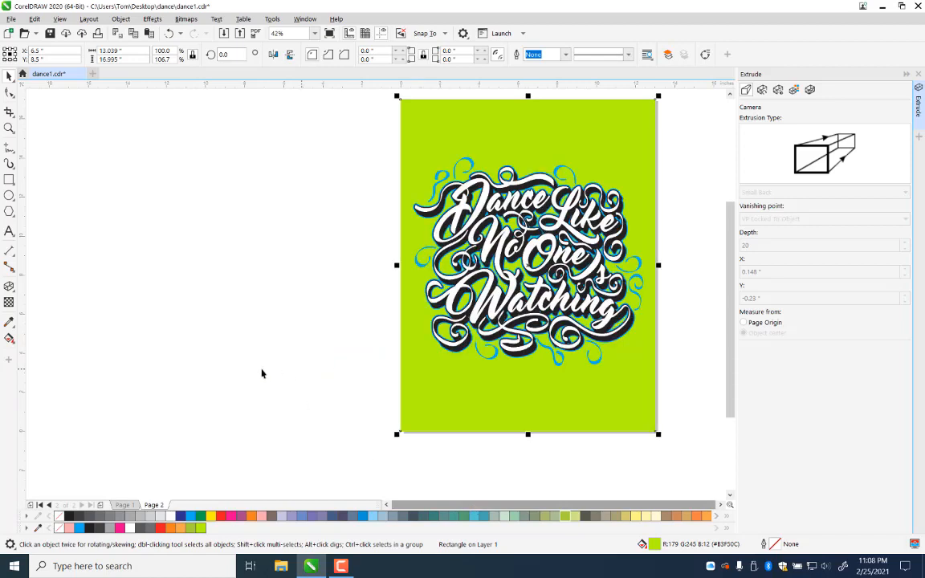
click(249, 294)
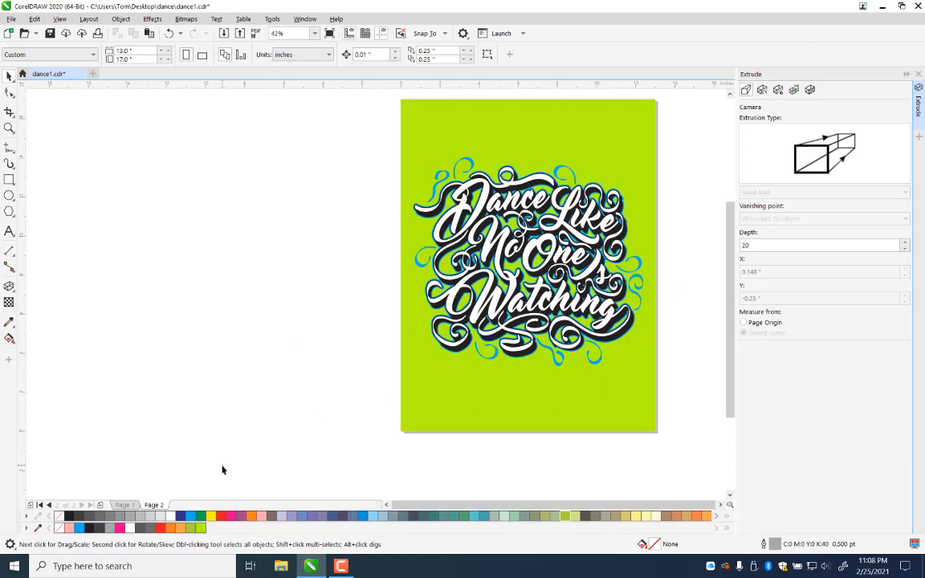
key(ctrl+z)
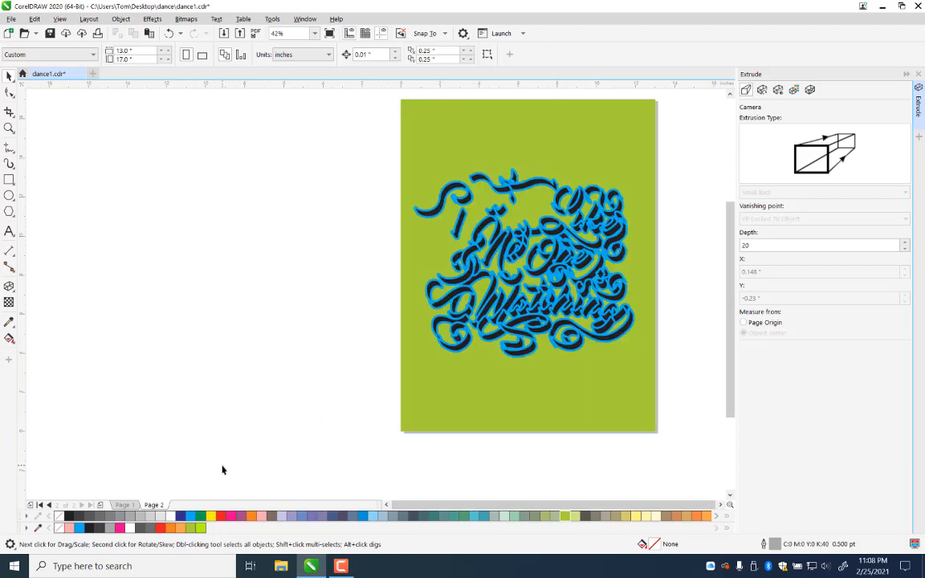
Step: Fill the background rectangle with 80% Black after trying 60% Black, and save the document
click(315, 388)
click(411, 388)
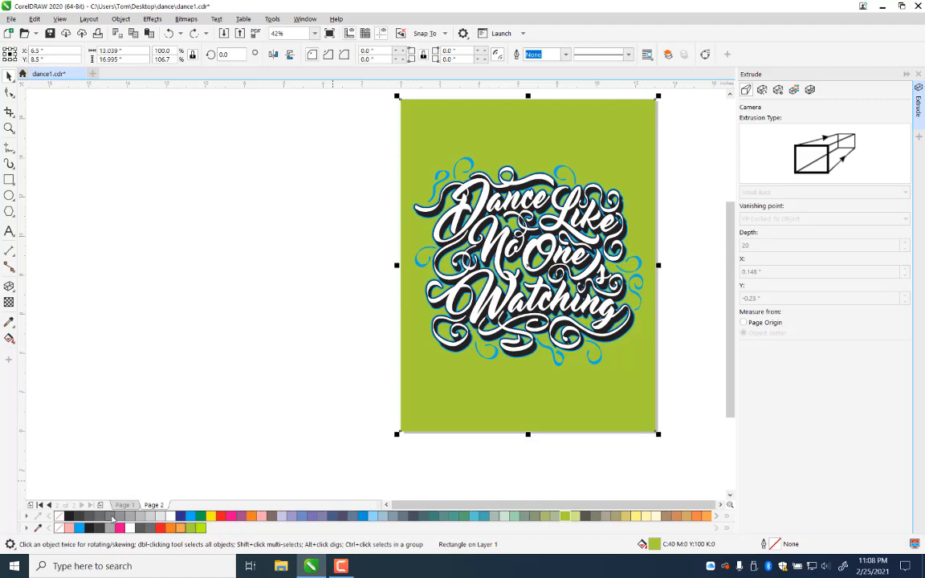
click(113, 518)
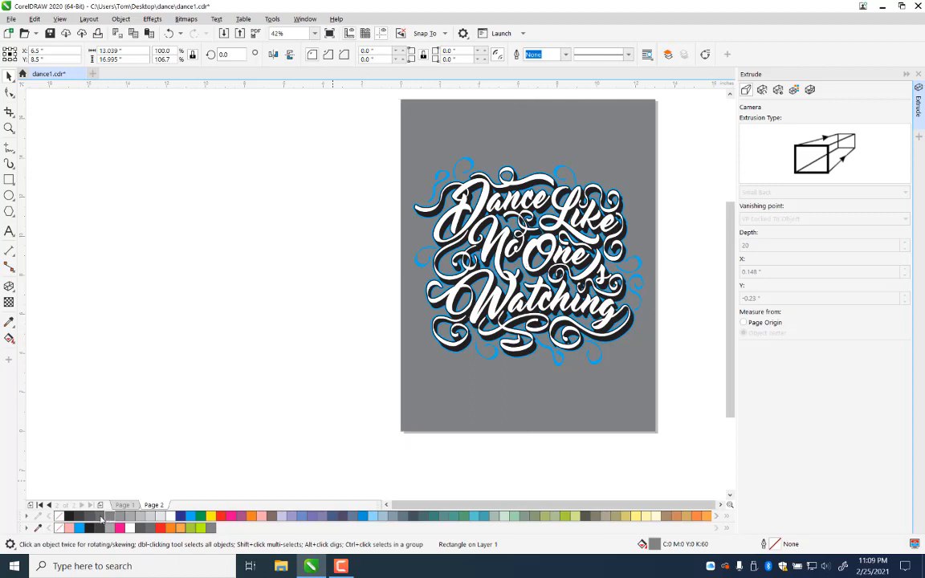
click(88, 521)
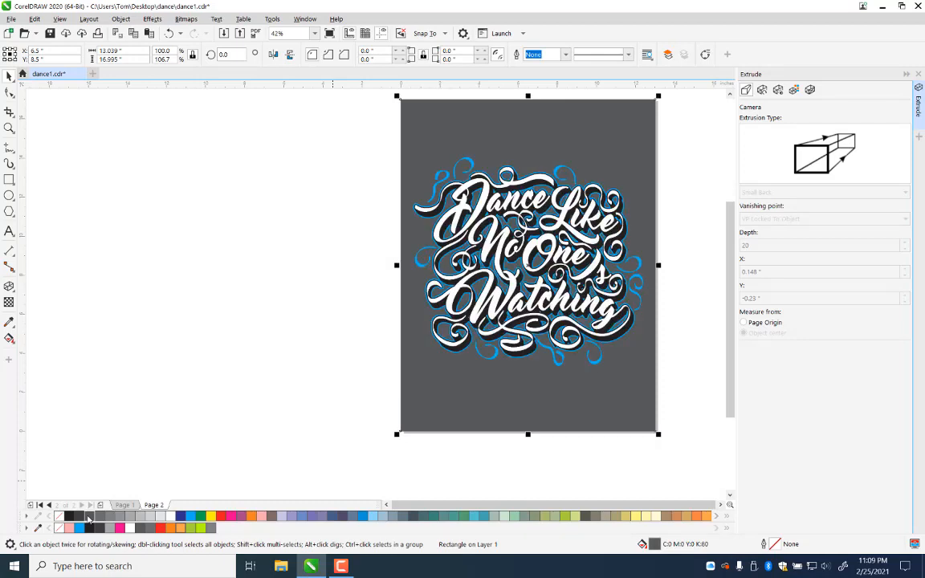
key(ctrl+s)
Step: Examine the lettering and its surrounding cyan swashes up close against the dark gray background
click(9, 128)
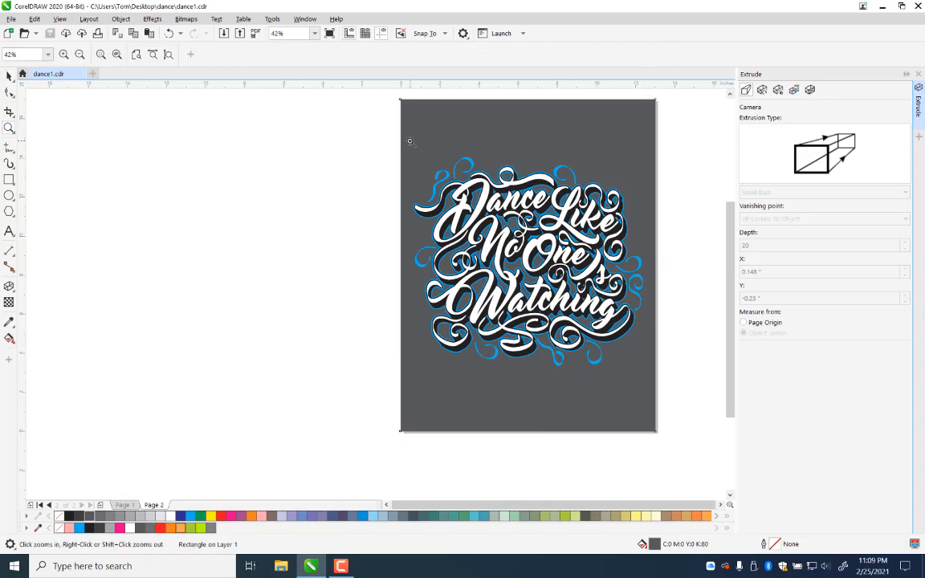
drag(411, 141, 648, 376)
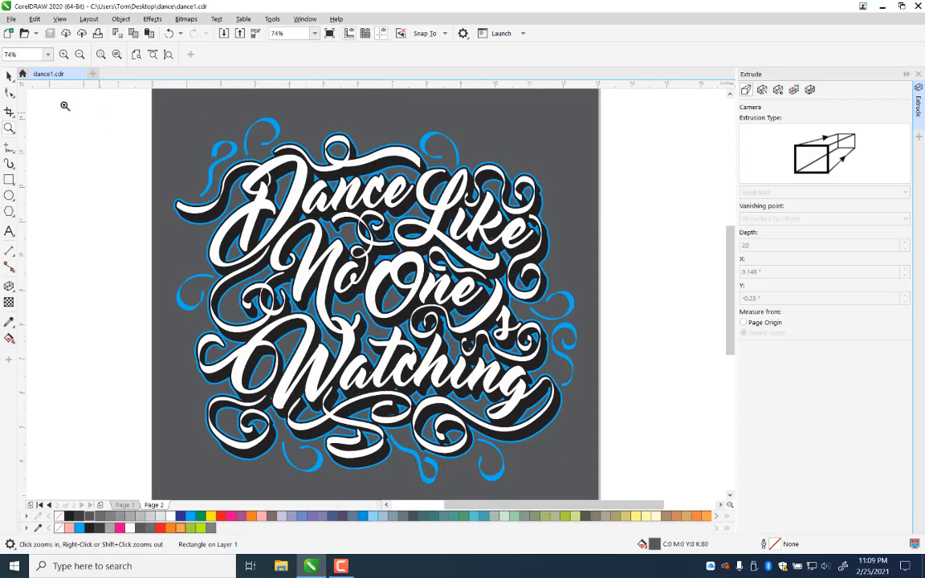
click(9, 77)
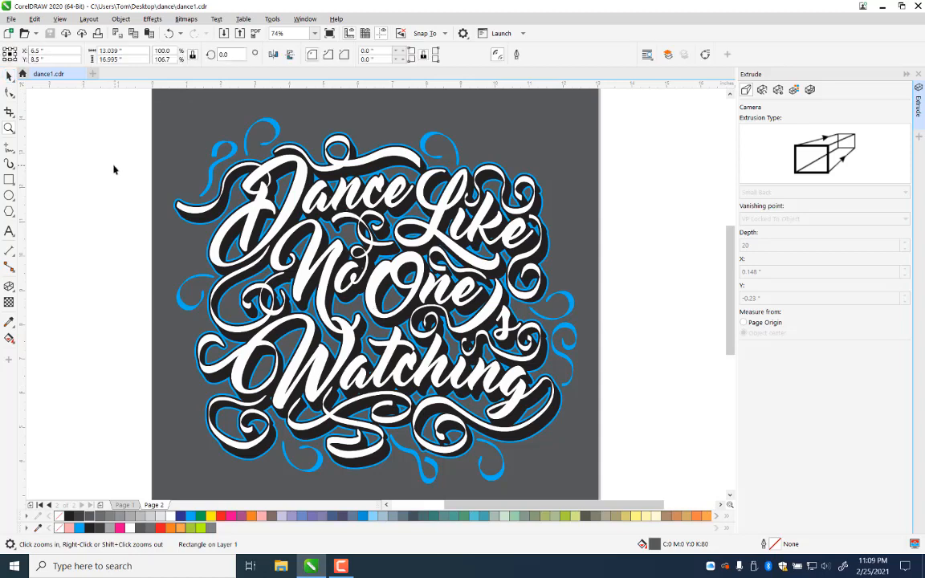
click(10, 129)
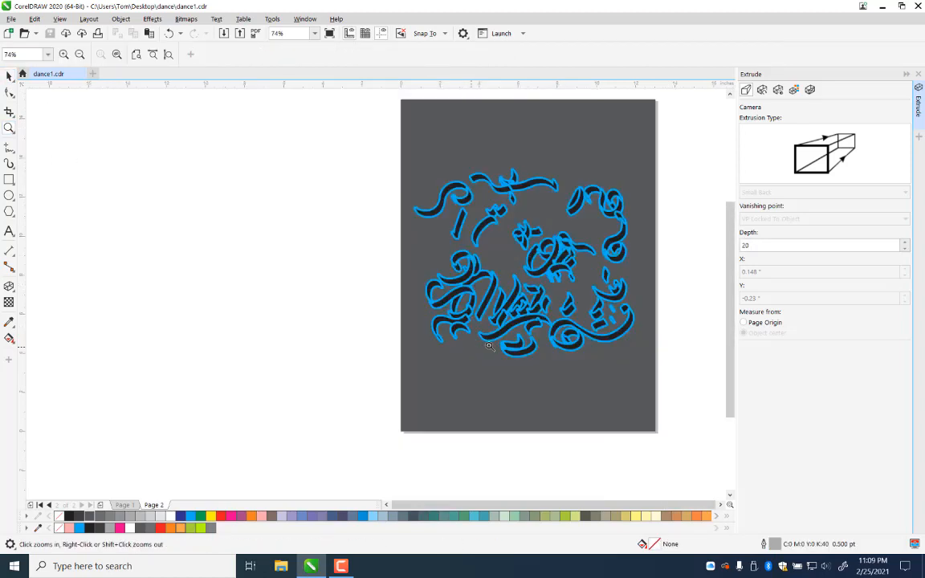
click(10, 77)
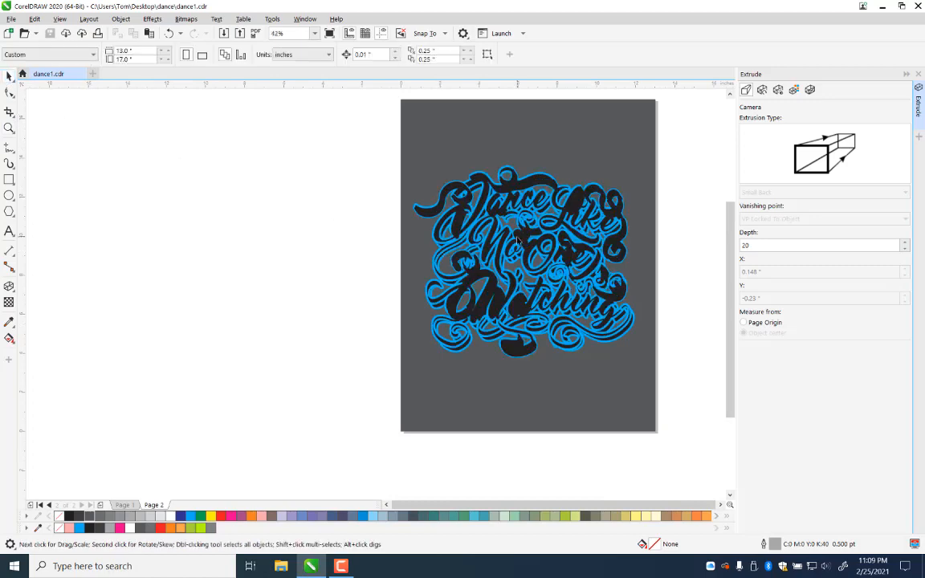
Step: Import Stone_Texture_A_P9205304 from the dance folder on the Desktop, place it beside the page and enlarge it to about 305%
drag(547, 251, 304, 273)
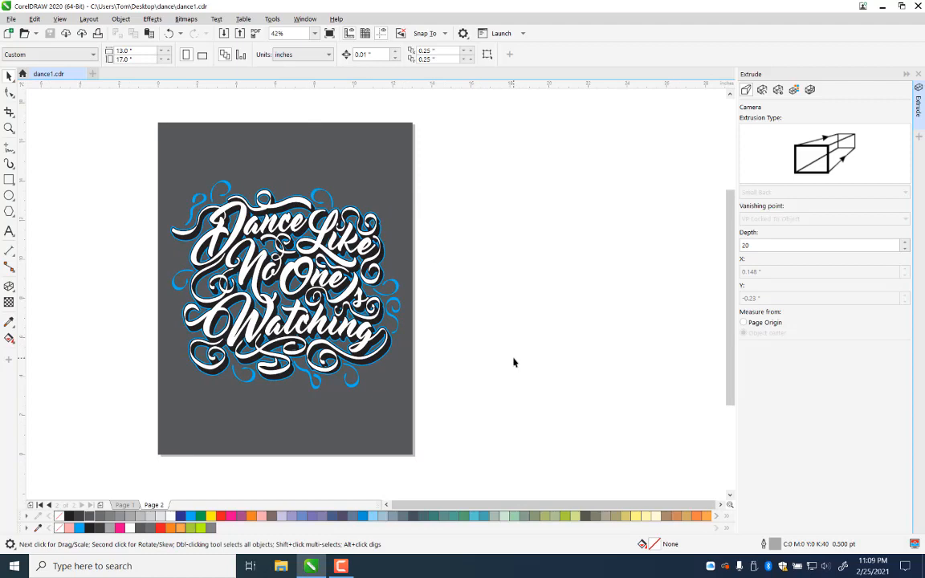
key(ctrl+i)
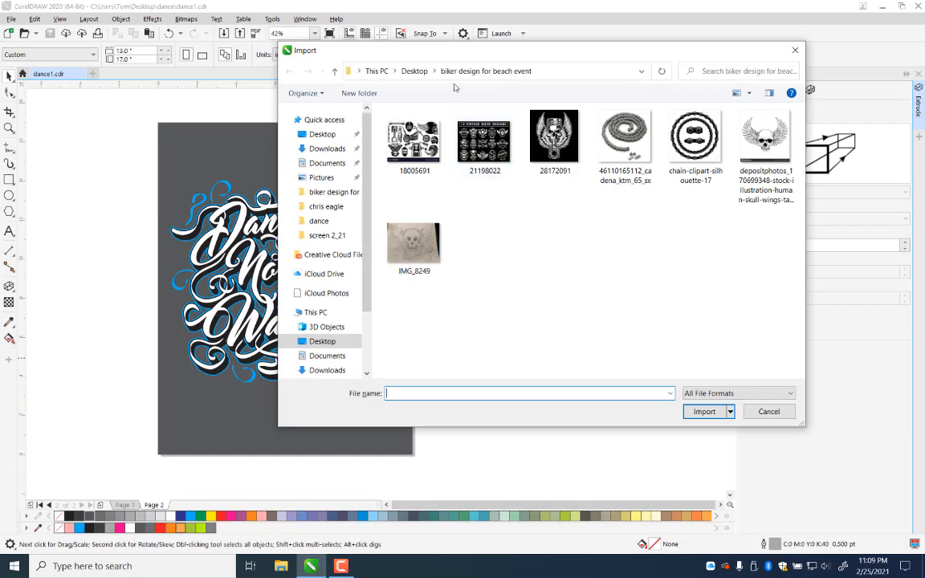
click(415, 71)
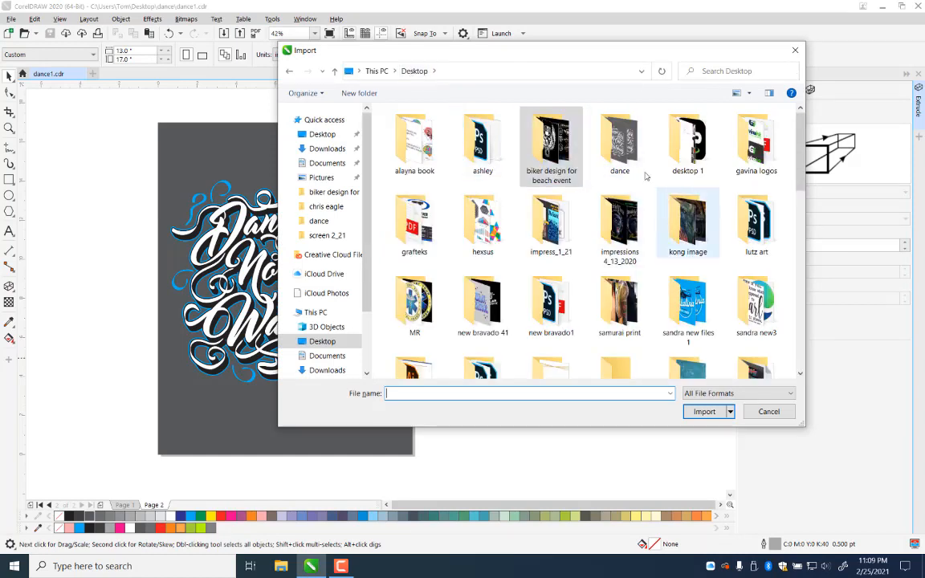
double_click(620, 143)
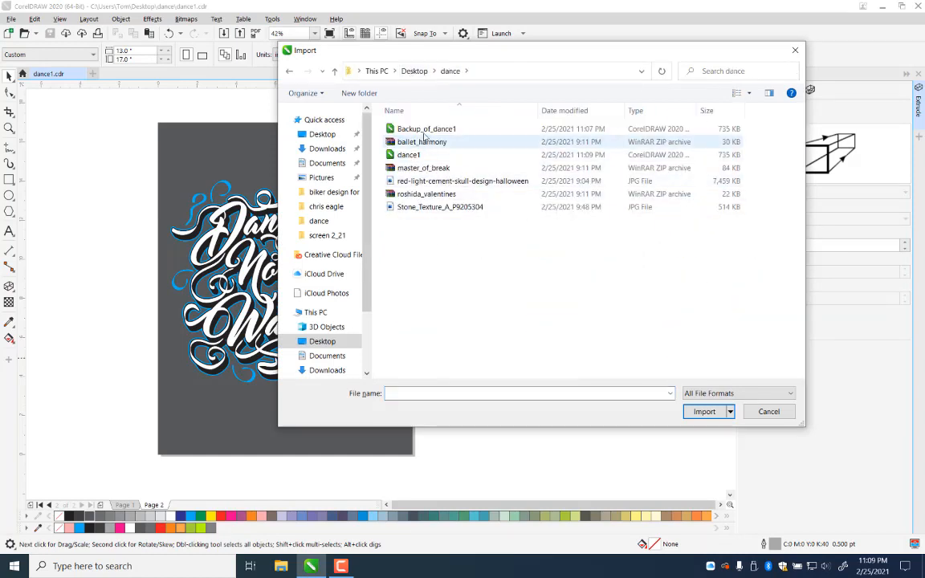
click(410, 205)
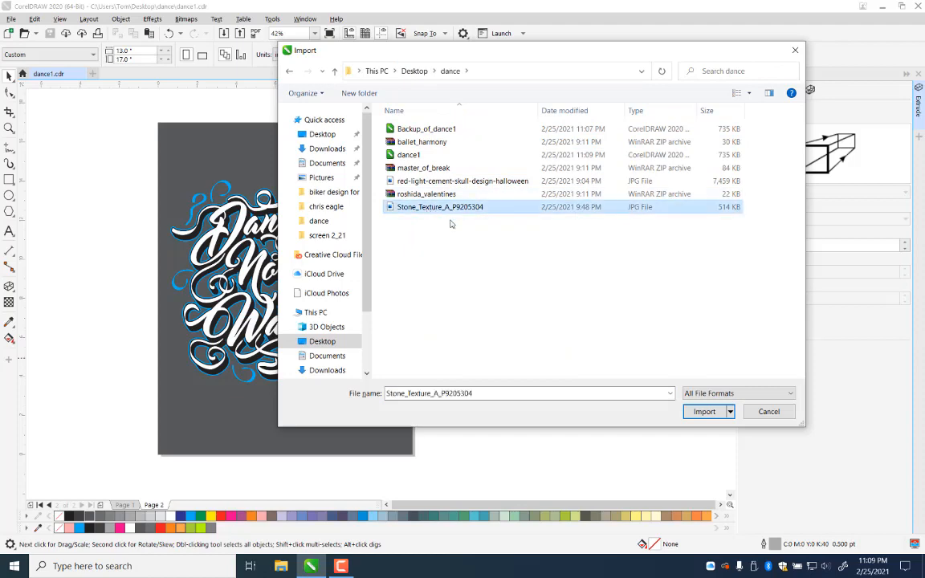
click(707, 412)
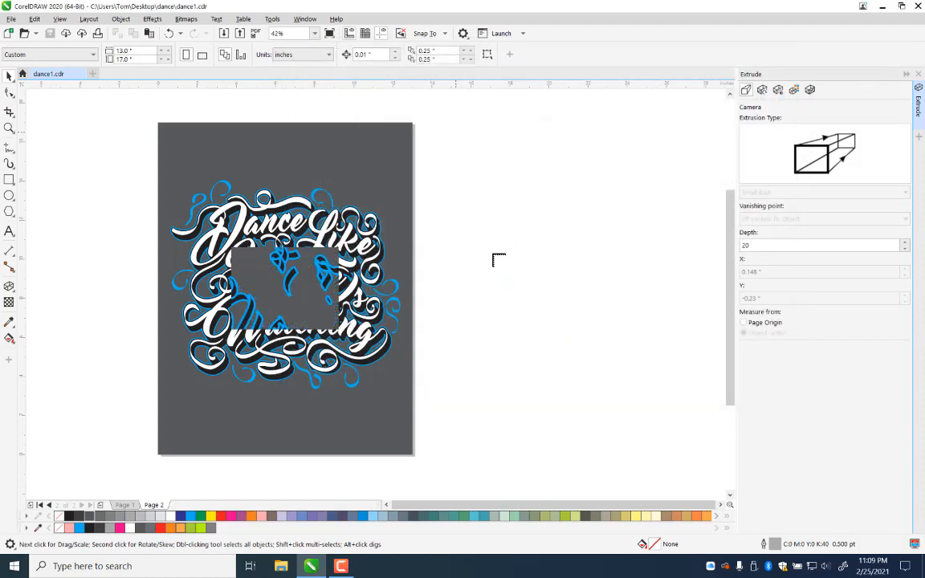
click(498, 260)
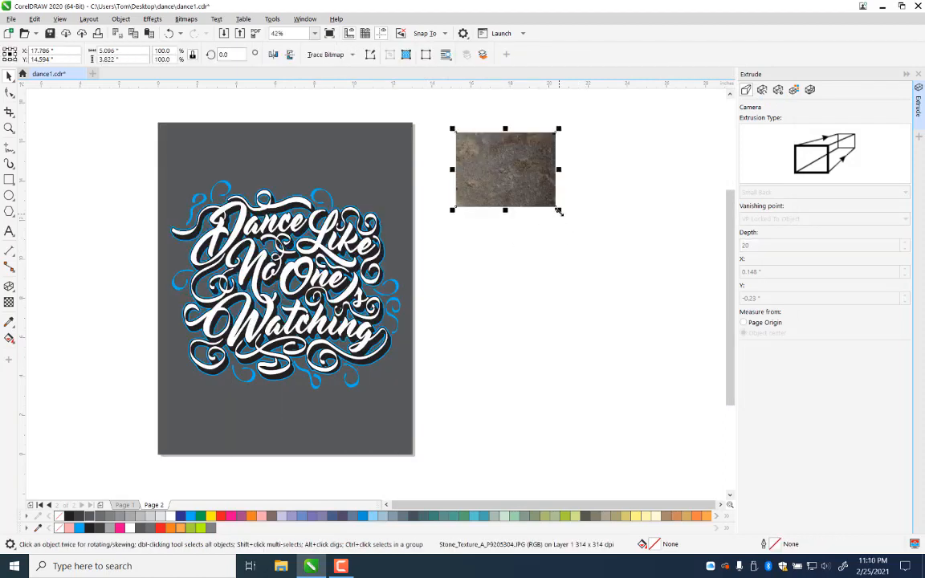
drag(560, 210, 735, 393)
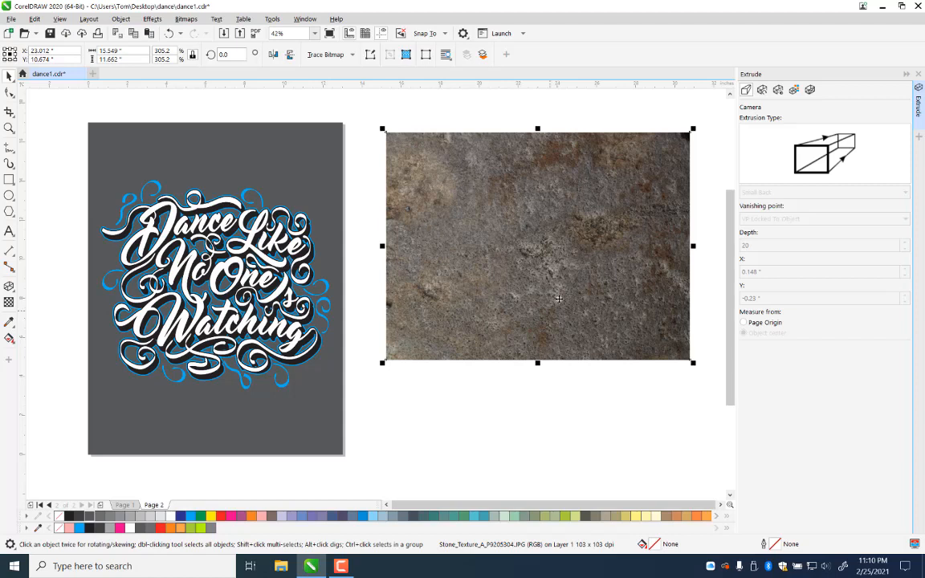
Step: Convert the stone texture to an 8-bit grayscale bitmap at 300 dpi with dithering turned off
click(183, 19)
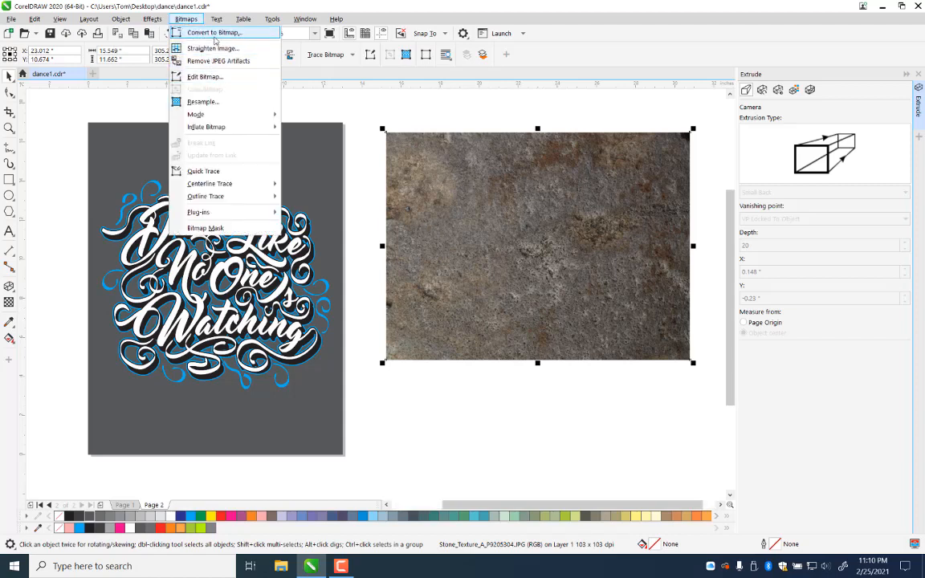
click(197, 32)
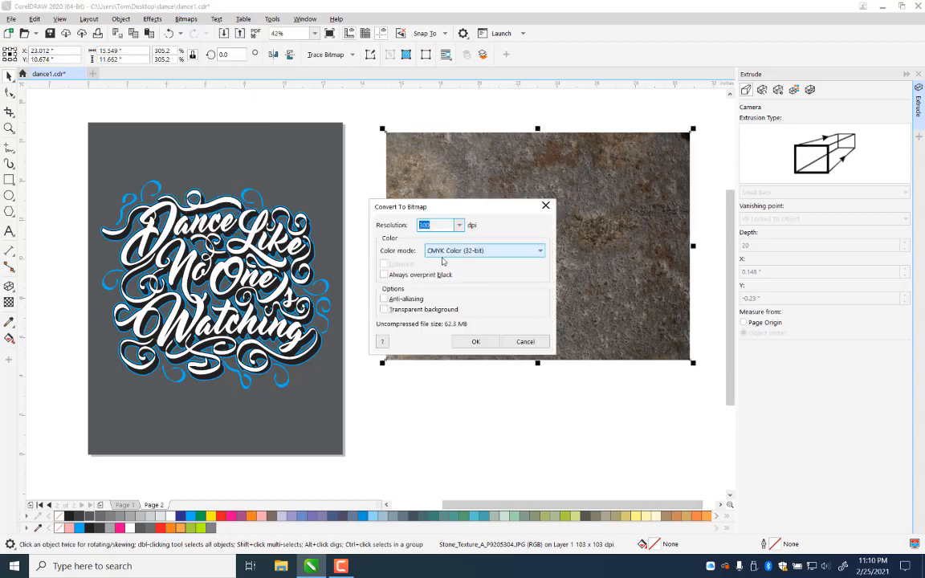
click(443, 252)
click(446, 274)
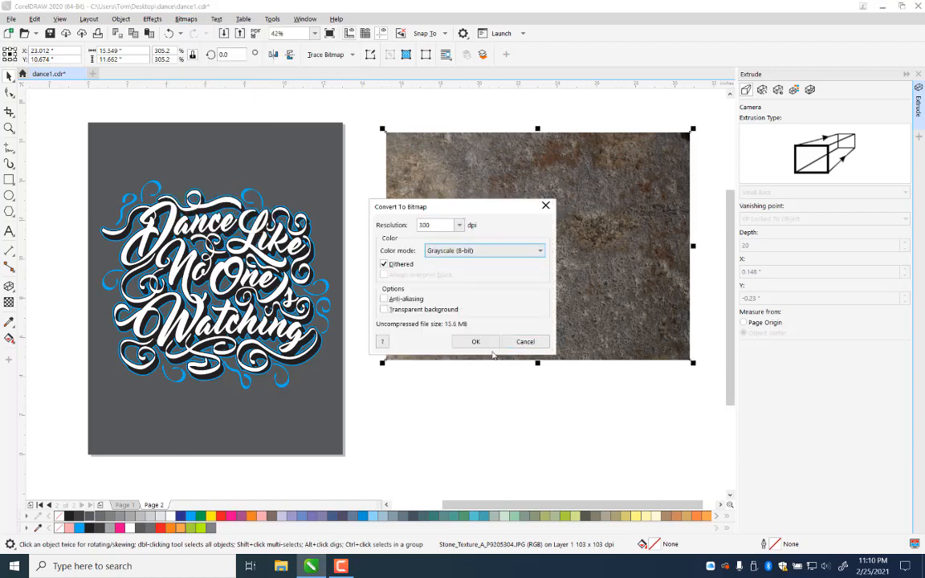
click(383, 266)
click(476, 343)
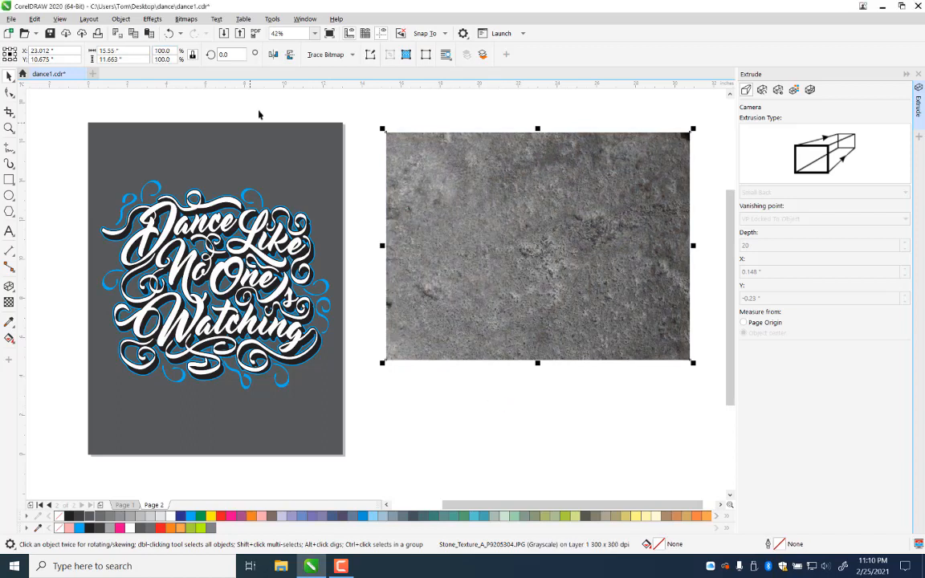
Step: Open the Tone Curve adjustment for the stone texture, reset the curve and move the dialog clear of the texture
click(152, 20)
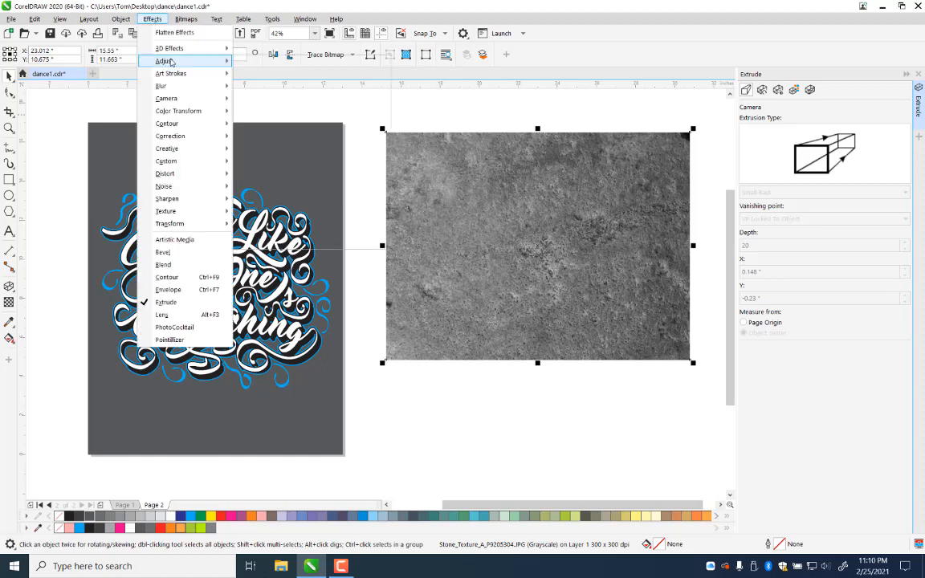
mouse_move(158, 59)
click(268, 132)
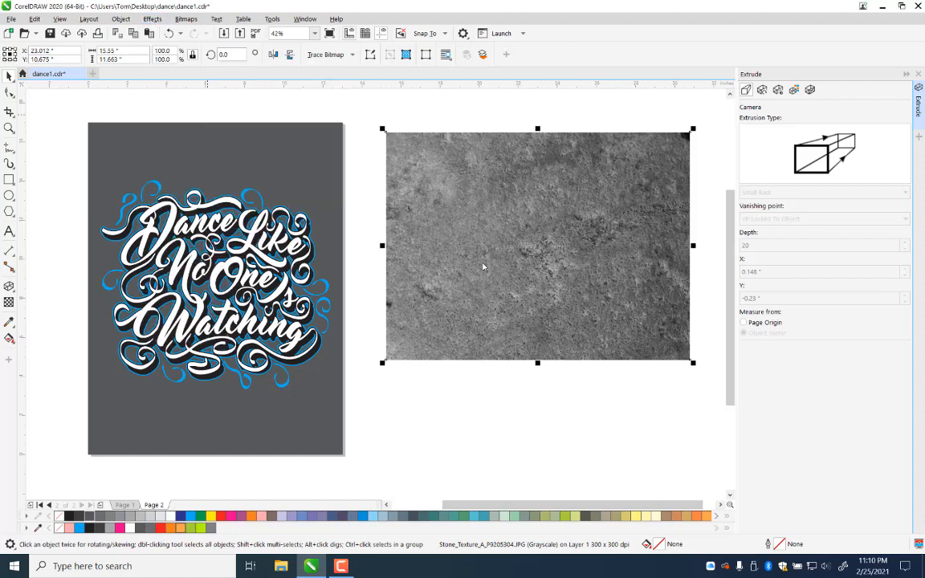
click(335, 439)
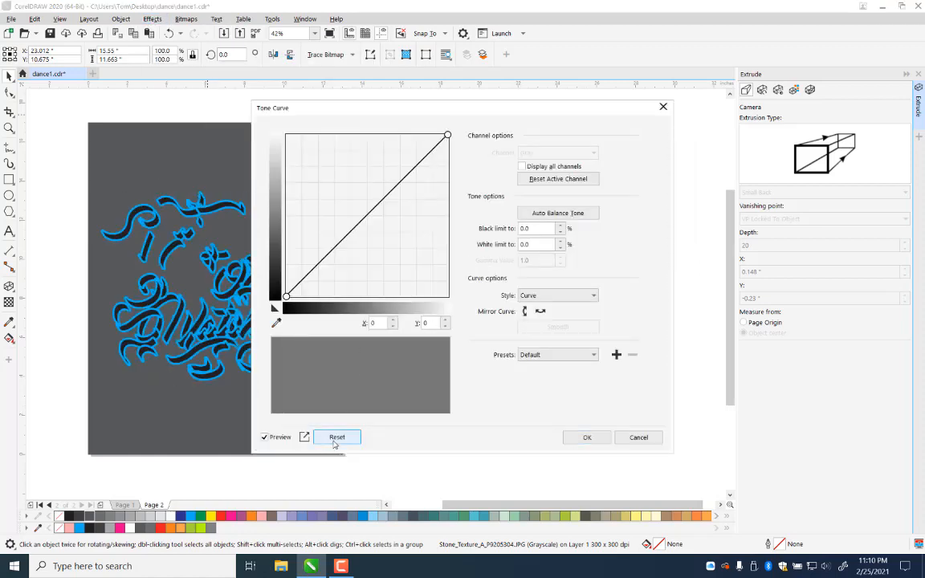
drag(472, 111, 287, 90)
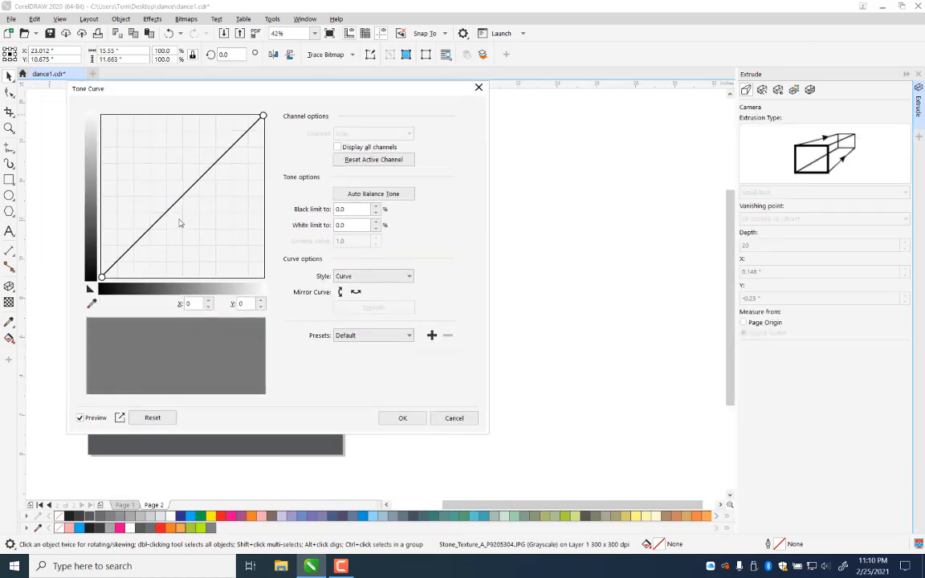
drag(355, 97, 385, 74)
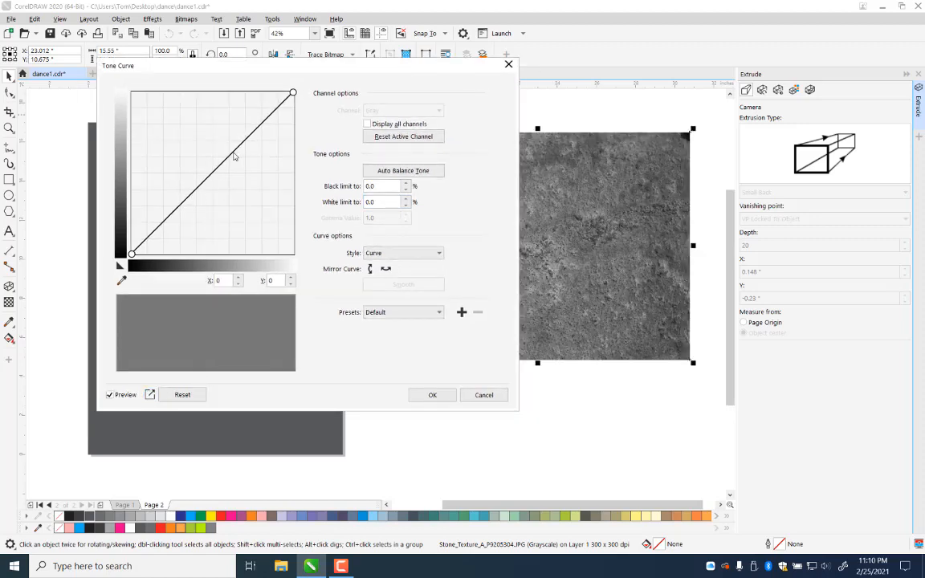
Step: Try a steep tone curve with points at about X 108, Y 207 and X 65, Y 8, and reset it
drag(233, 157, 200, 123)
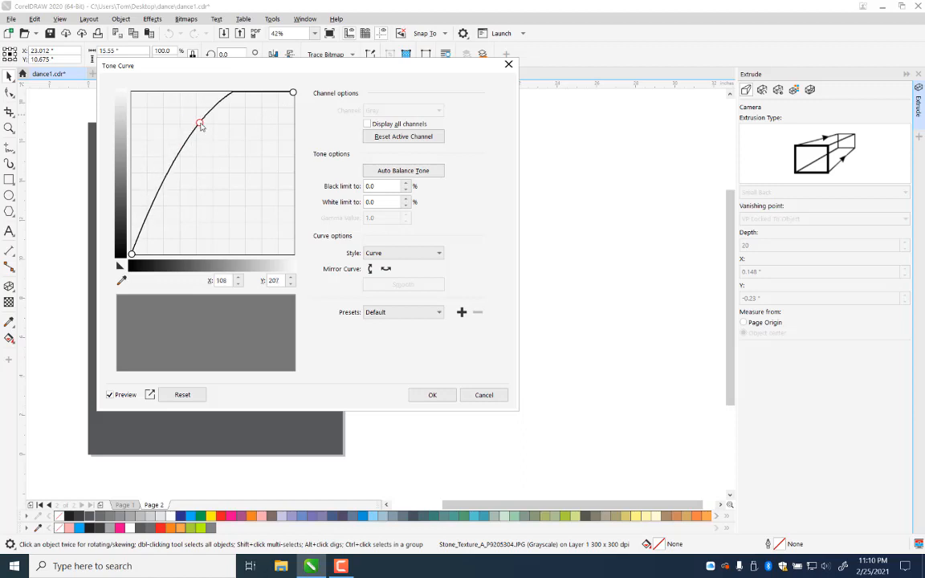
drag(149, 215, 174, 252)
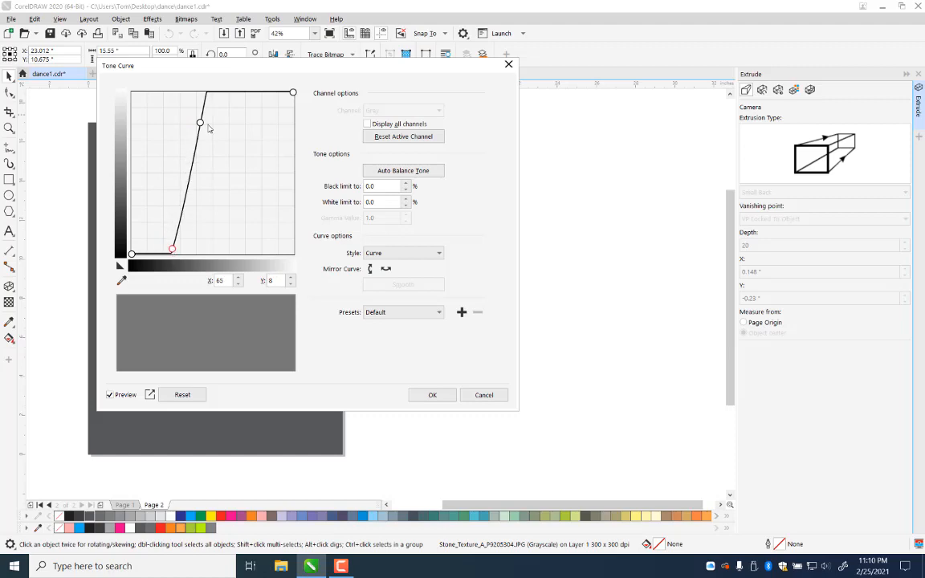
drag(420, 73, 339, 121)
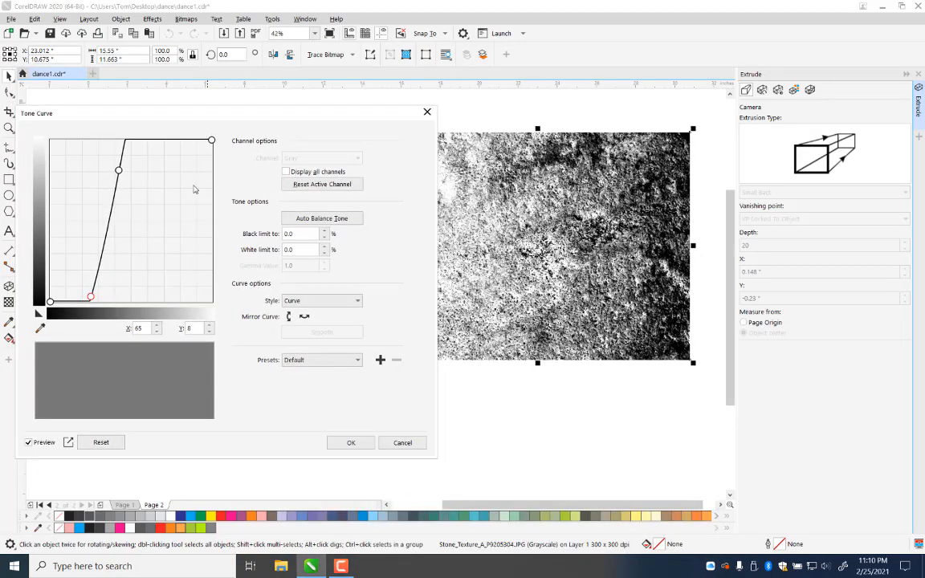
click(118, 171)
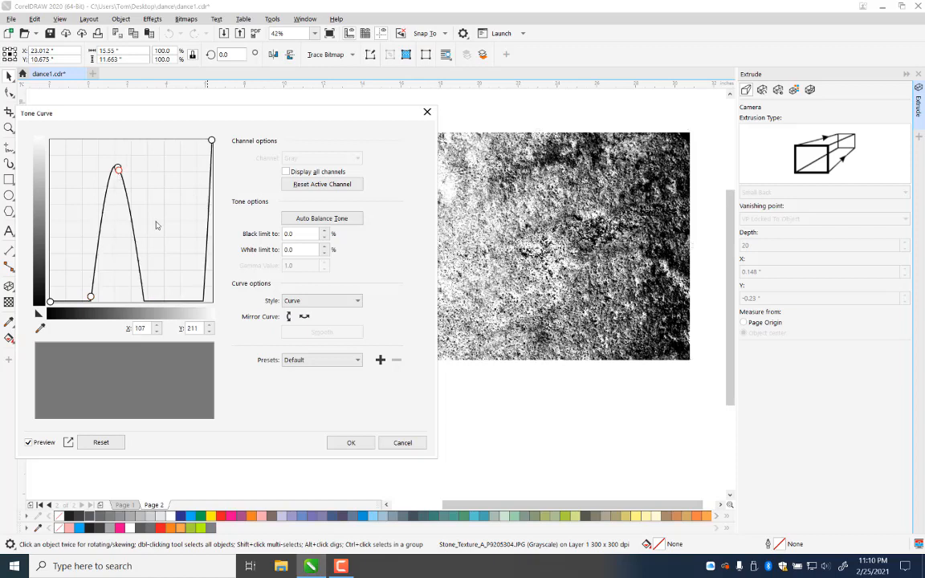
click(102, 443)
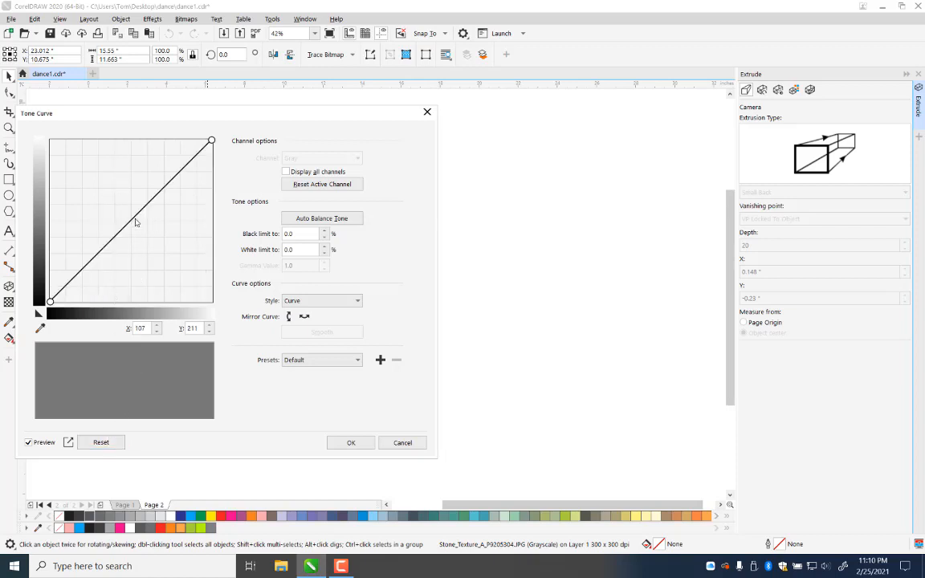
Step: Apply a steeper tone curve to the stone texture, with an upper point at X 49, Y 215 and a low point near black, and save the document
drag(135, 219, 81, 165)
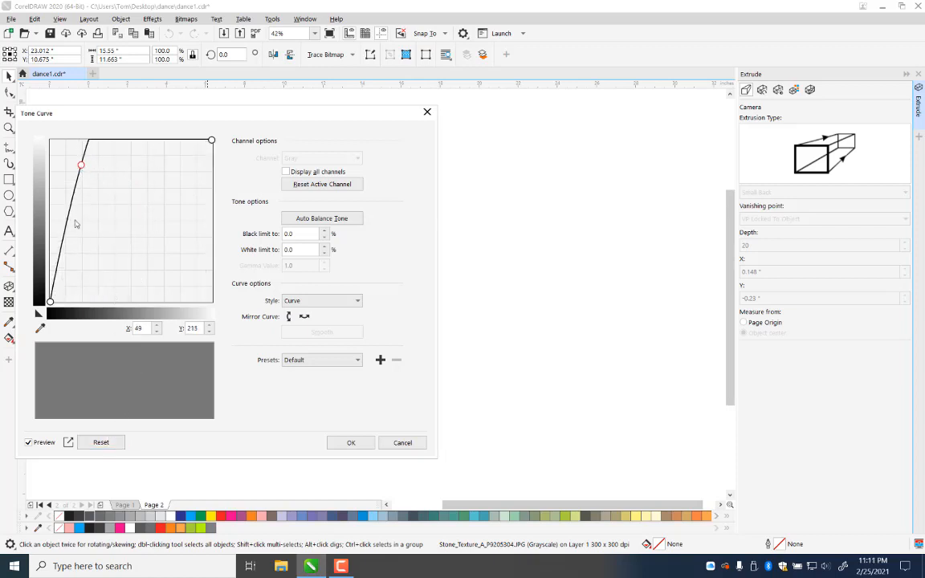
drag(57, 277, 71, 300)
click(346, 447)
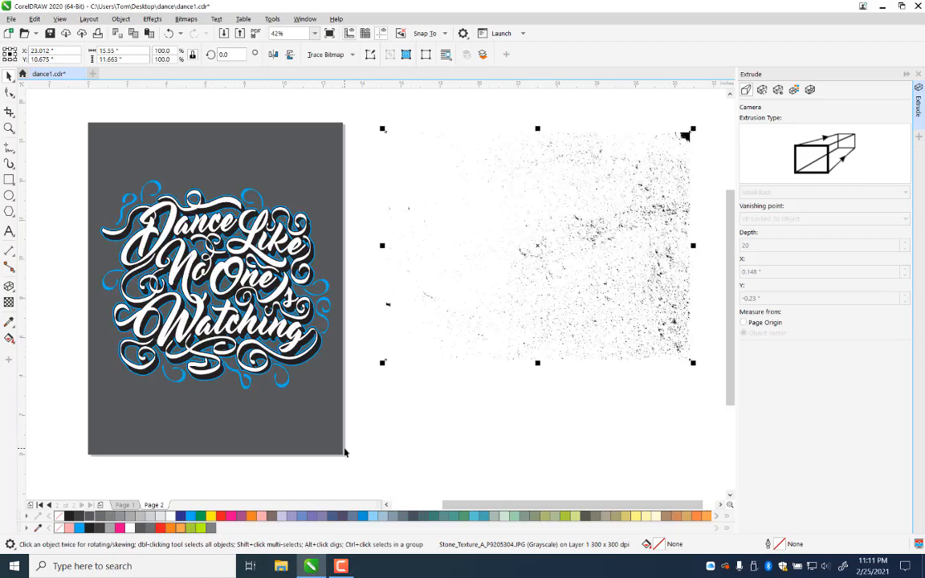
key(Escape)
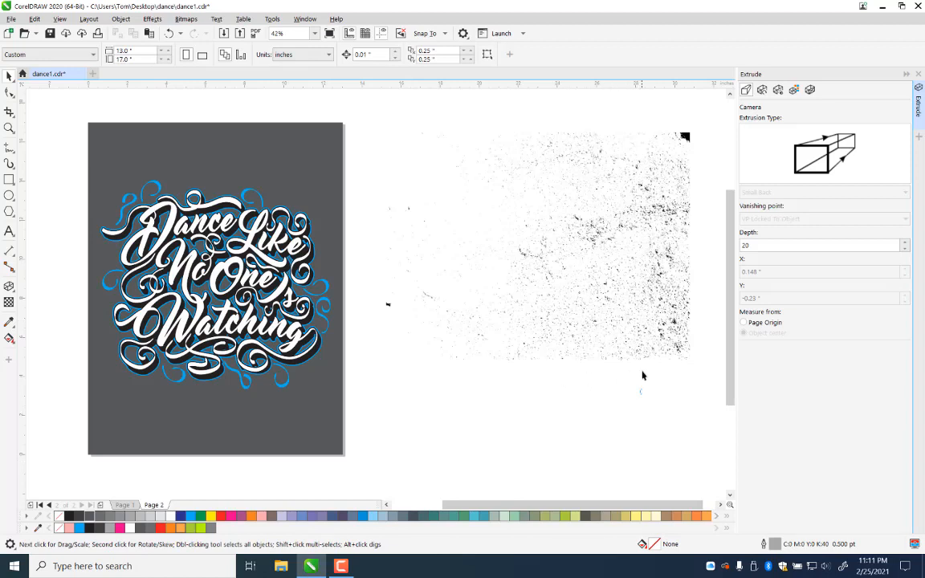
click(599, 212)
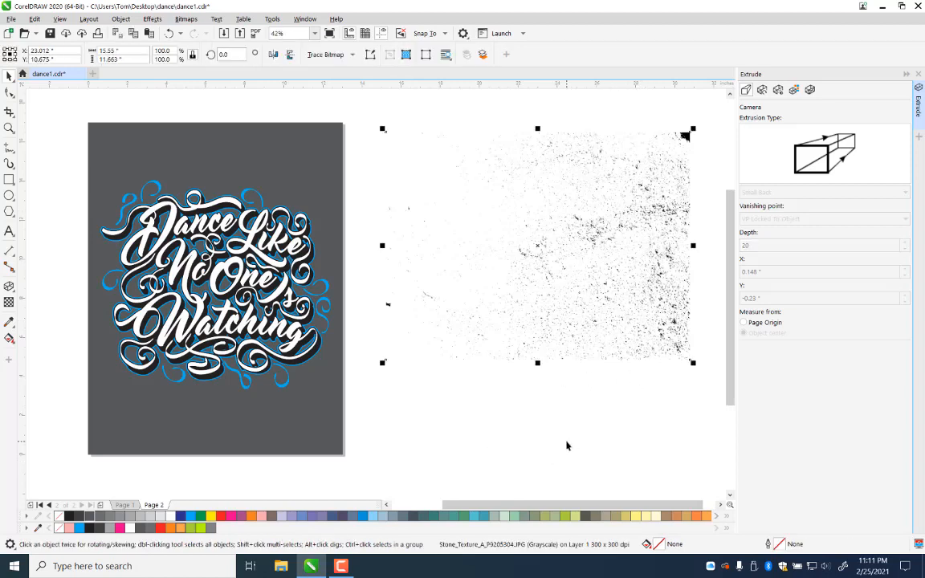
key(ctrl+s)
Step: Try to crop the stone texture to a portrait area of about 8.3 by 10.9 inches over its denser specks
click(9, 111)
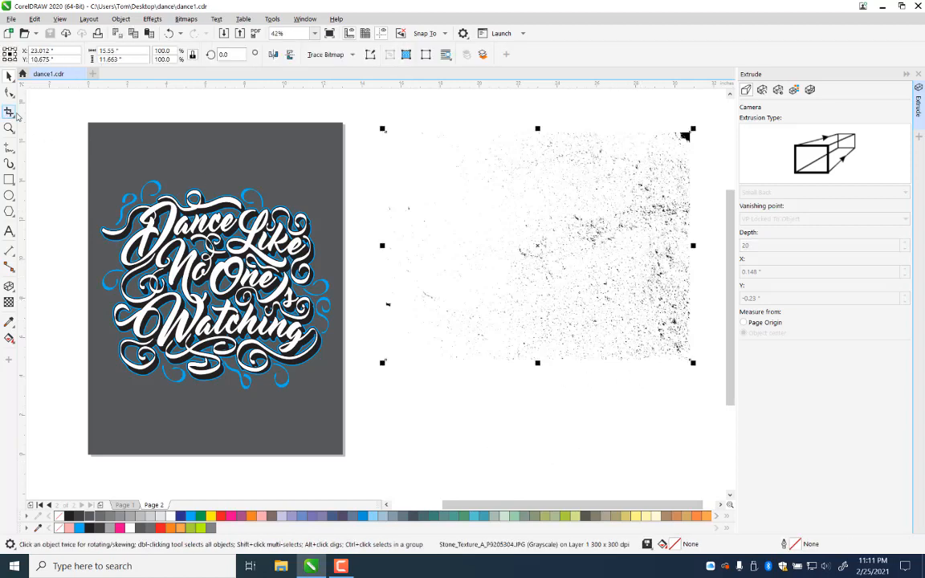
drag(518, 144, 672, 348)
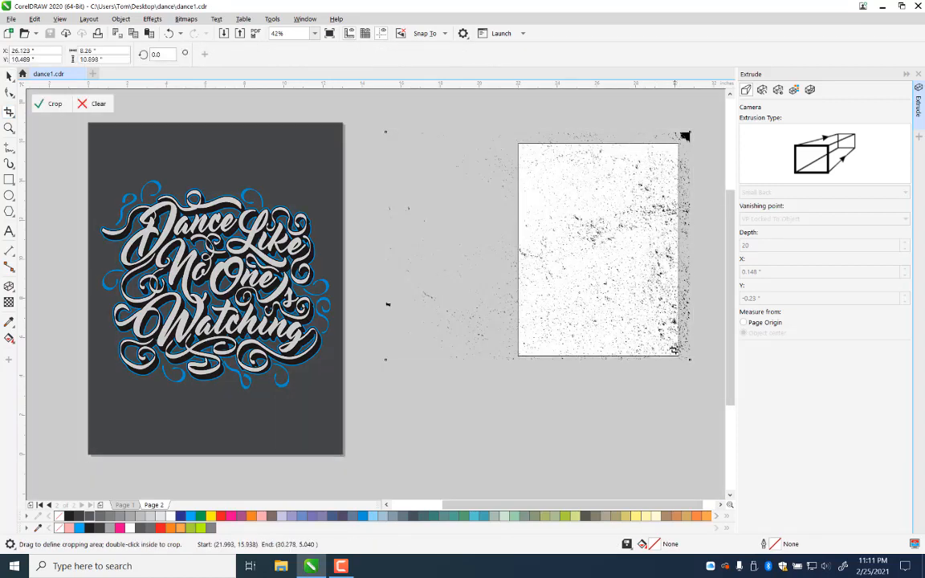
double_click(641, 308)
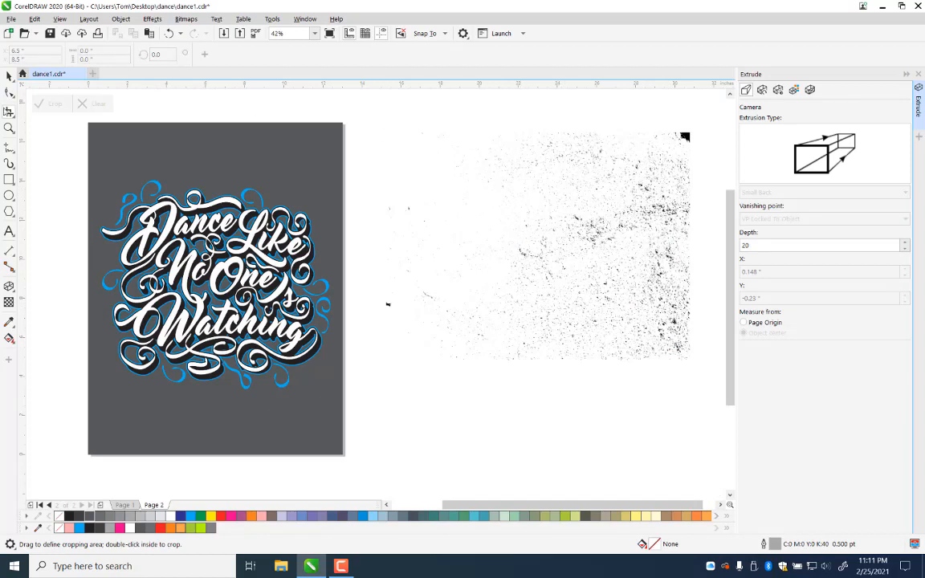
key(space)
click(602, 242)
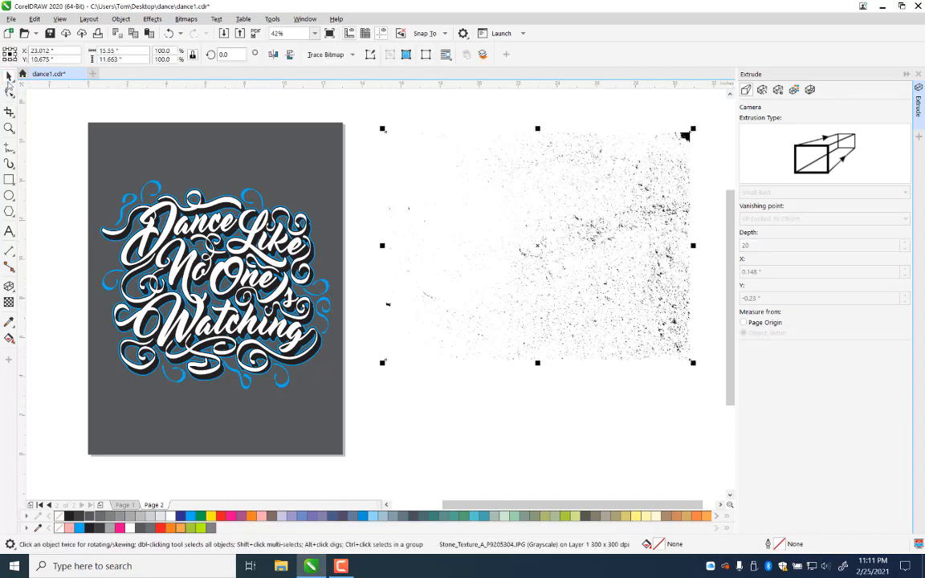
Step: Try a smaller portrait crop of the stone texture, about 7.4 by 10.2 inches, avoiding the black corner
click(9, 111)
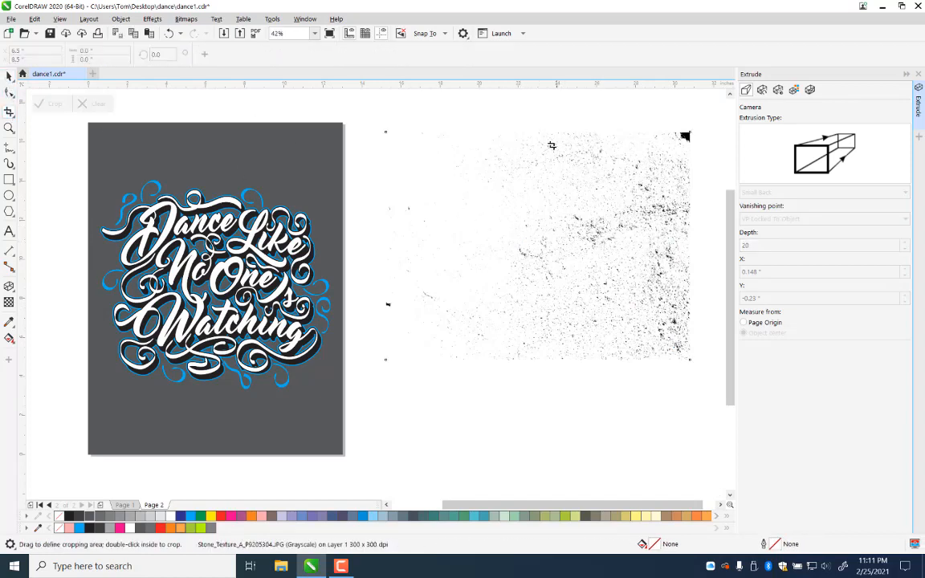
drag(530, 150, 675, 351)
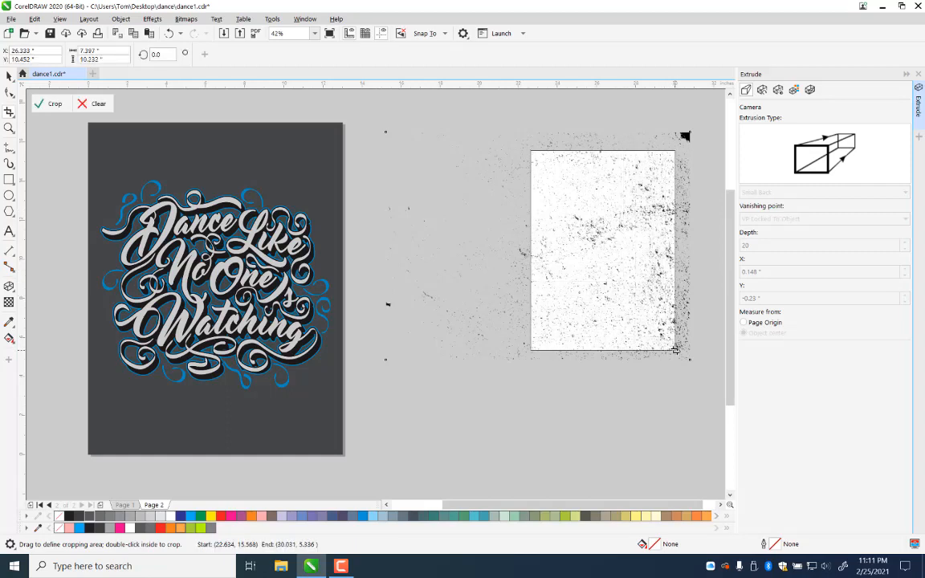
key(Escape)
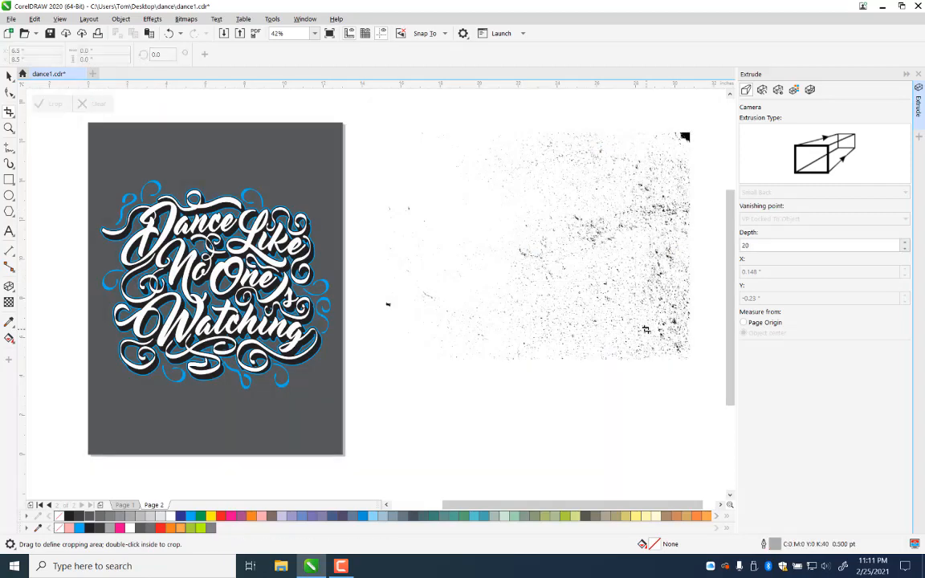
click(9, 75)
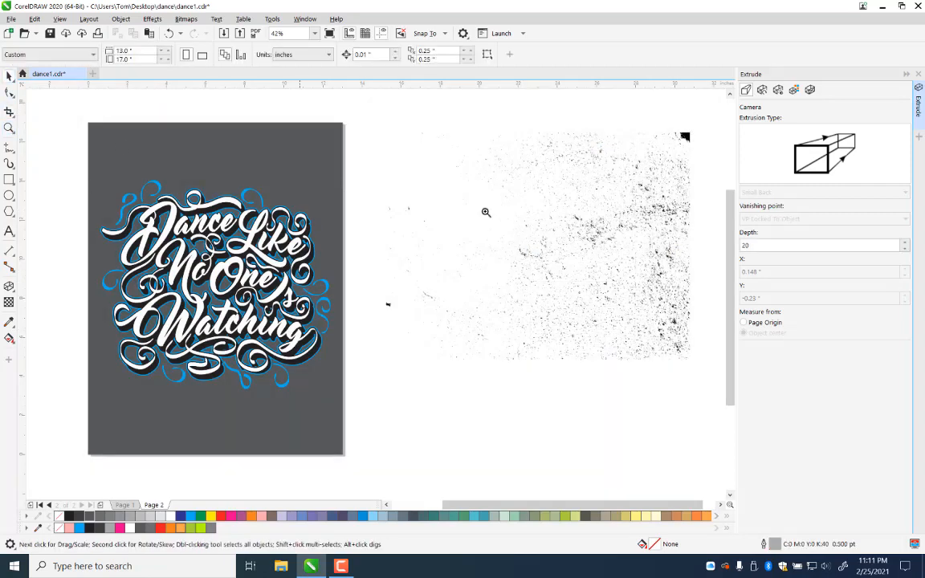
Step: Move the stone texture about 2.9 inches farther right, away from the page
key(z)
click(607, 235)
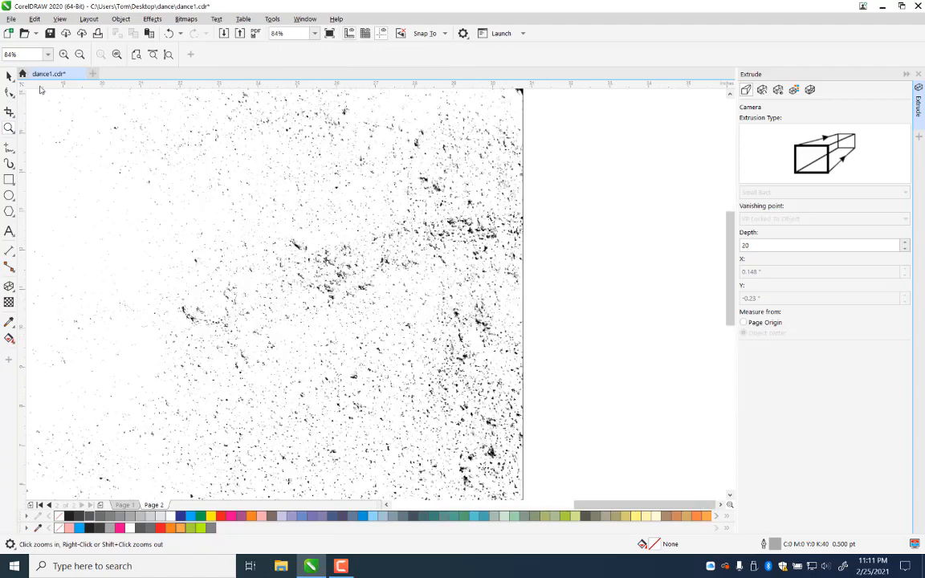
click(9, 75)
click(490, 275)
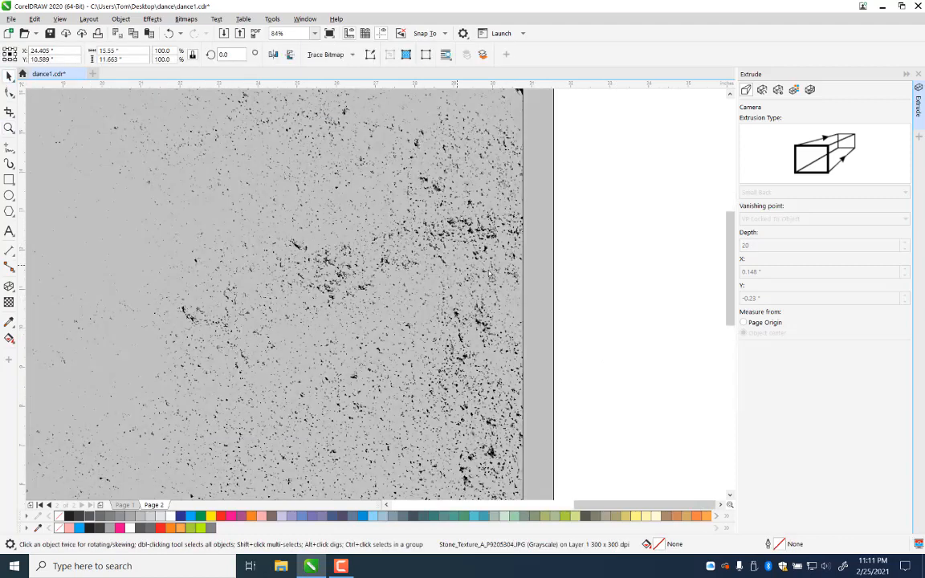
drag(489, 274, 516, 263)
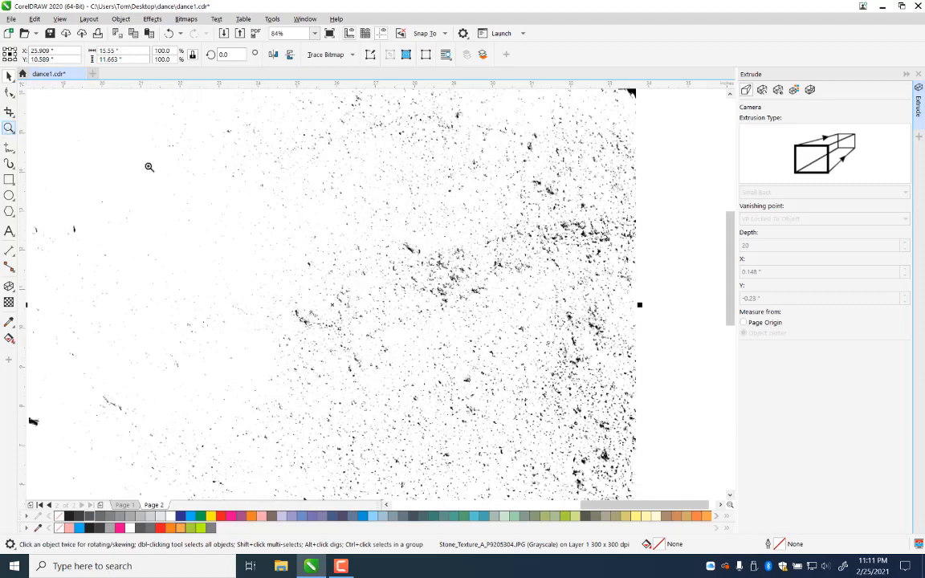
key(z)
right_click(486, 351)
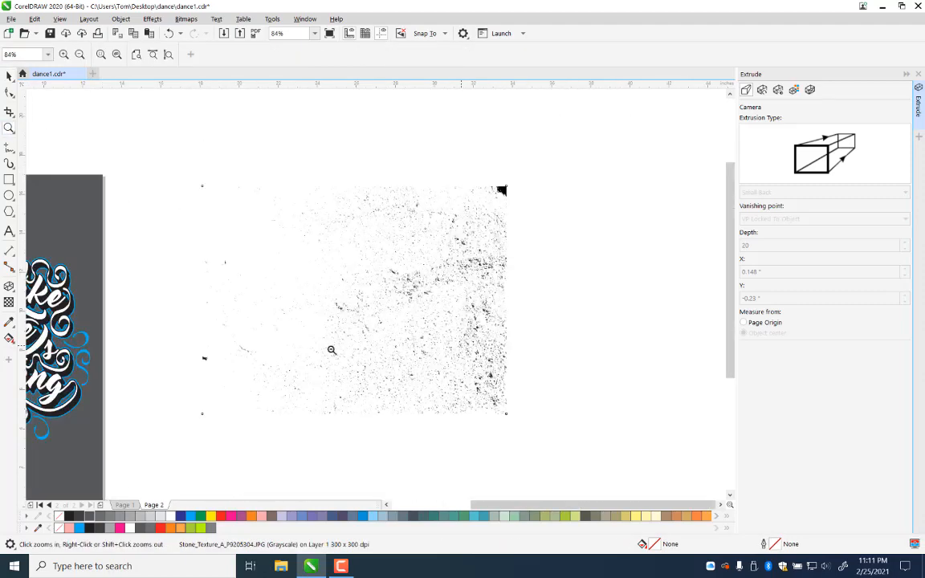
Step: Try to crop the moved stone texture to a portrait area of about 8 by 10.7 inches
click(8, 114)
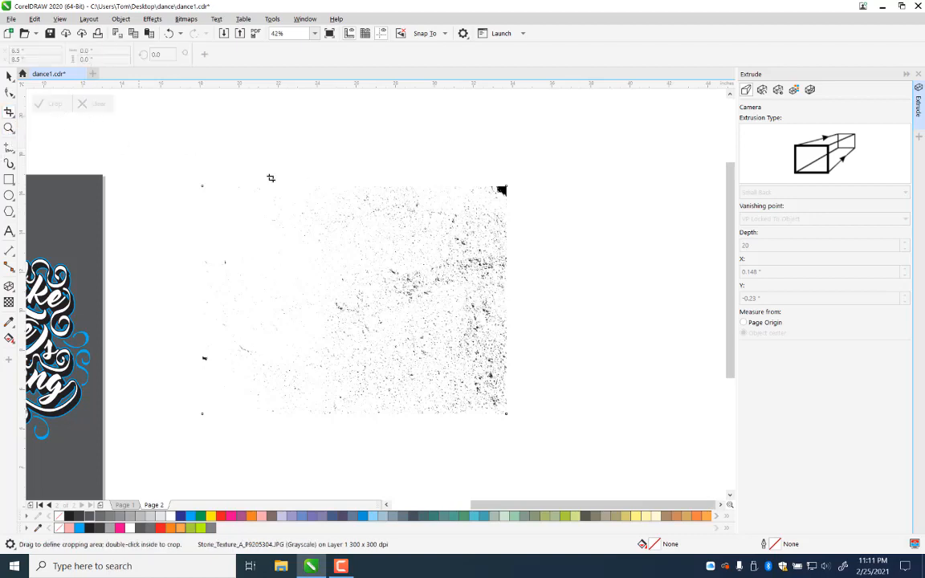
drag(333, 198, 488, 406)
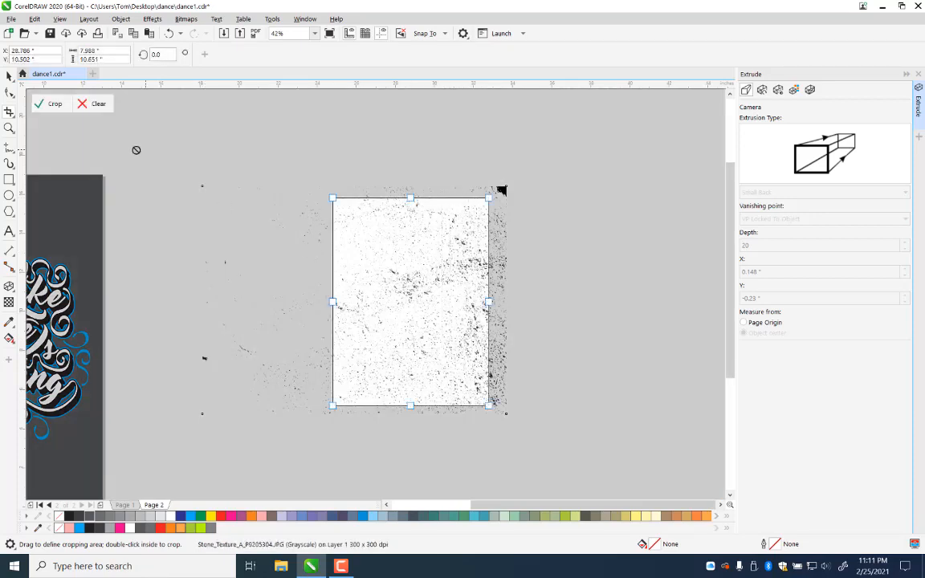
click(53, 104)
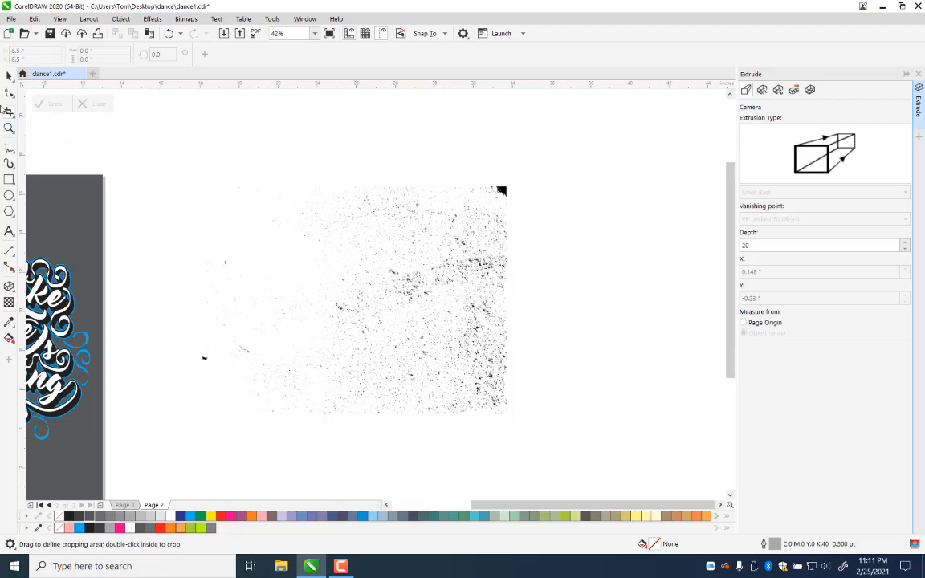
Step: Convert the stone texture to an 8-bit grayscale bitmap at 300 dpi
click(9, 76)
click(419, 276)
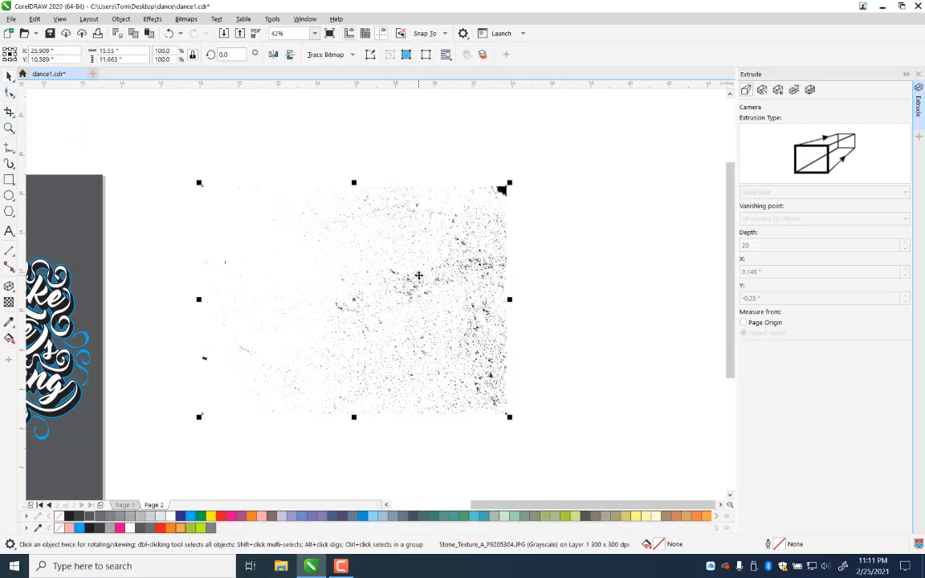
click(419, 276)
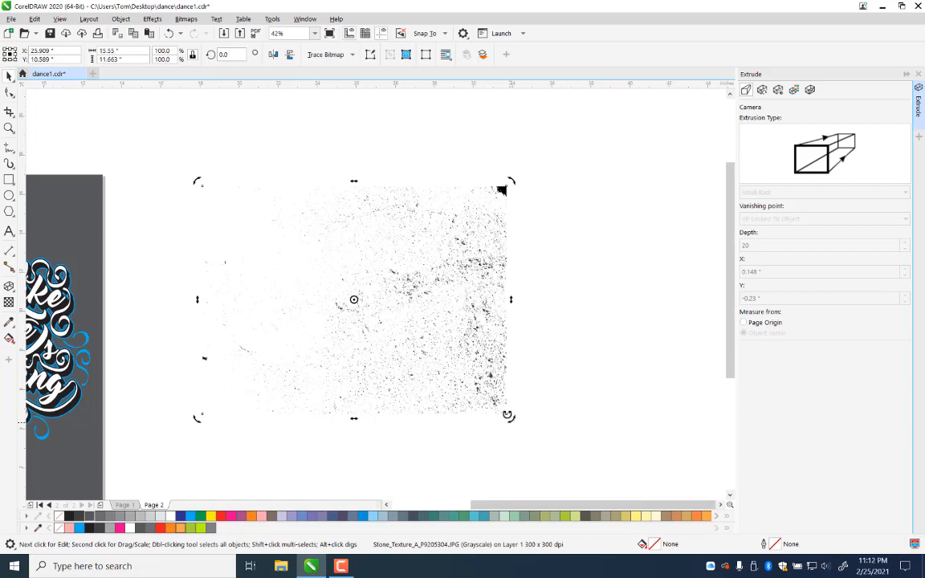
click(186, 18)
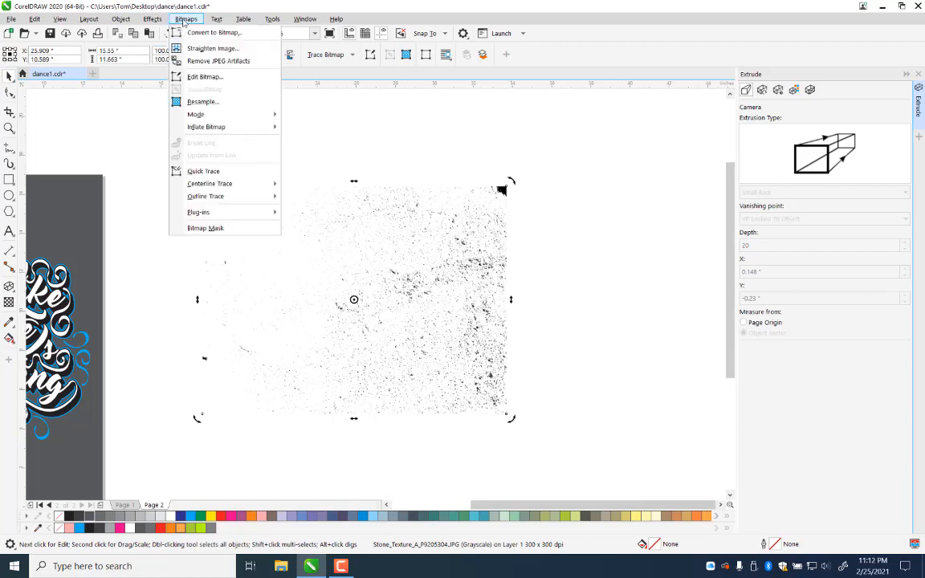
click(213, 32)
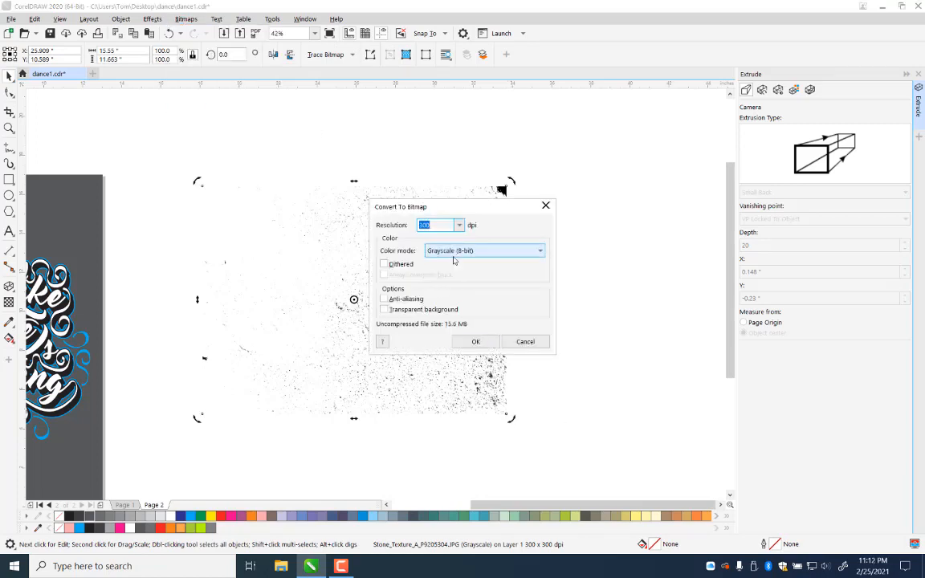
click(476, 342)
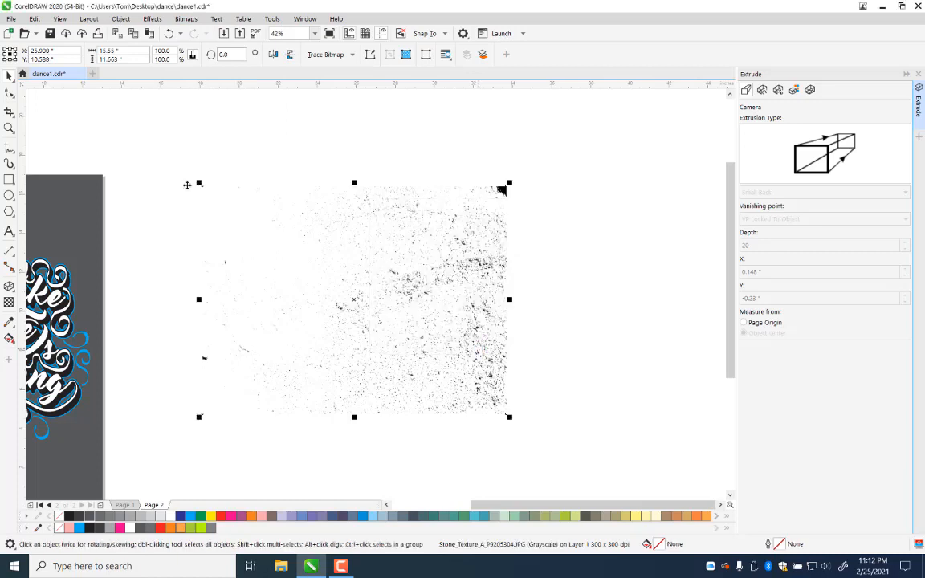
Step: Crop the stone texture to a portrait area of about 8.9 by 10.6 inches over its denser specks, excluding the black corner
click(9, 112)
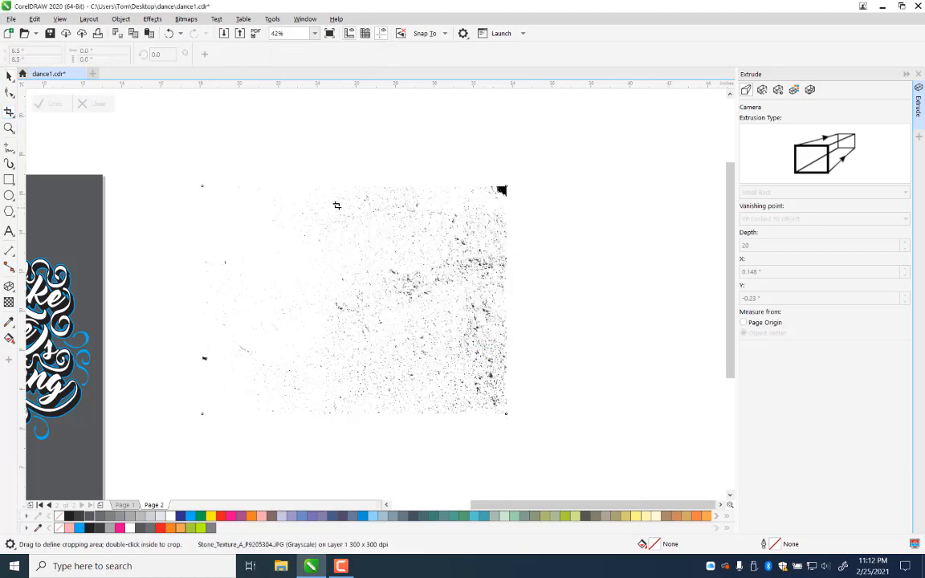
drag(314, 198, 488, 405)
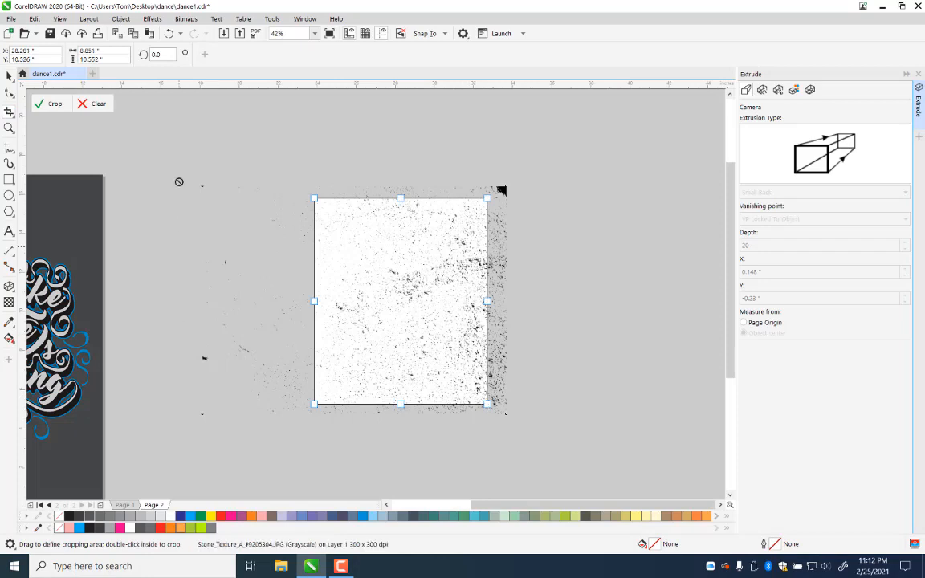
click(53, 102)
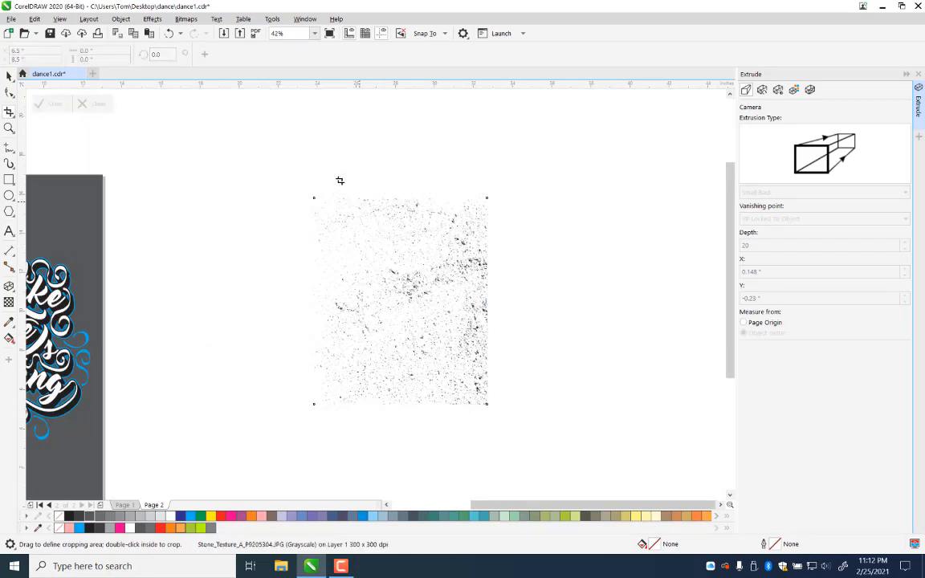
Step: Move the cropped texture about 7.6 inches left toward the page and rotate it 90 degrees into landscape orientation
click(8, 75)
click(426, 264)
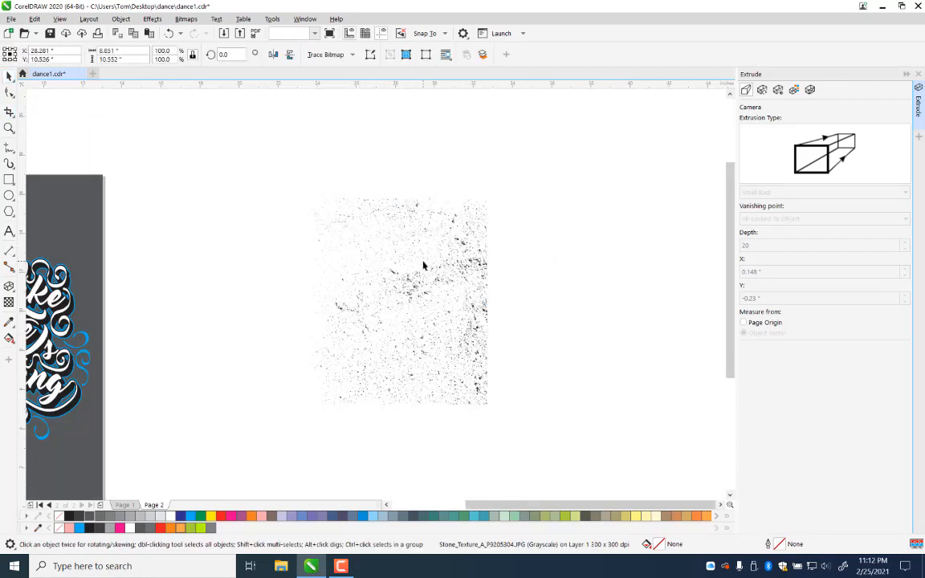
drag(445, 274, 296, 267)
click(268, 241)
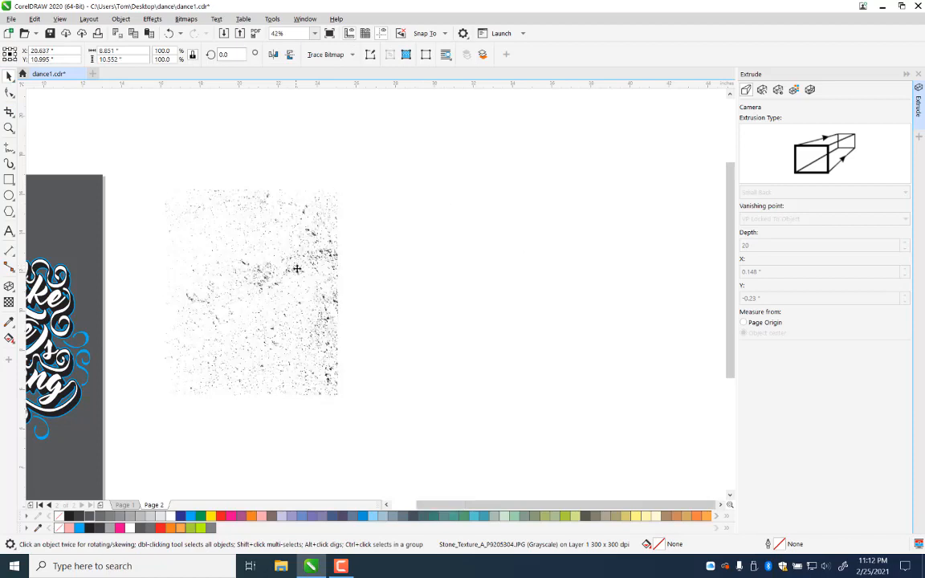
drag(345, 401, 362, 198)
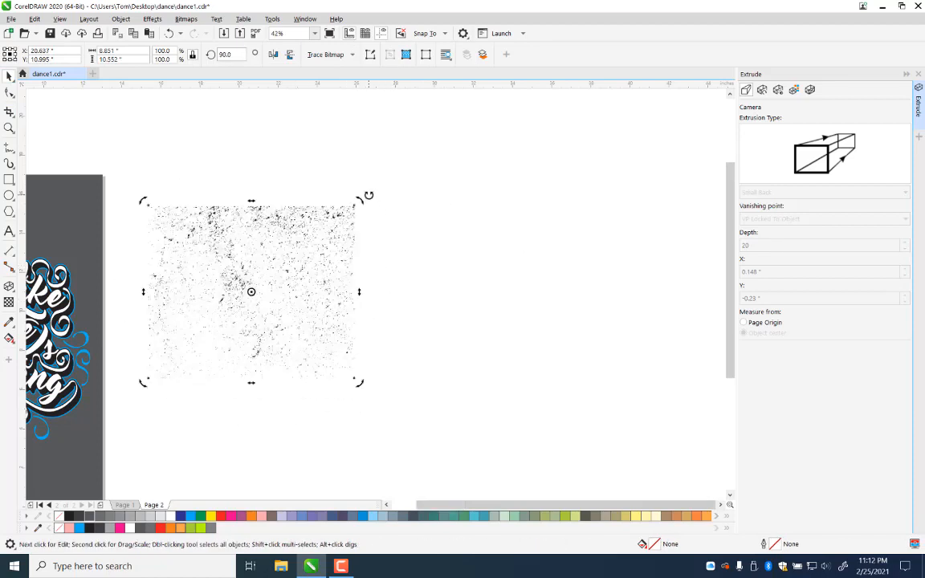
click(429, 299)
click(330, 286)
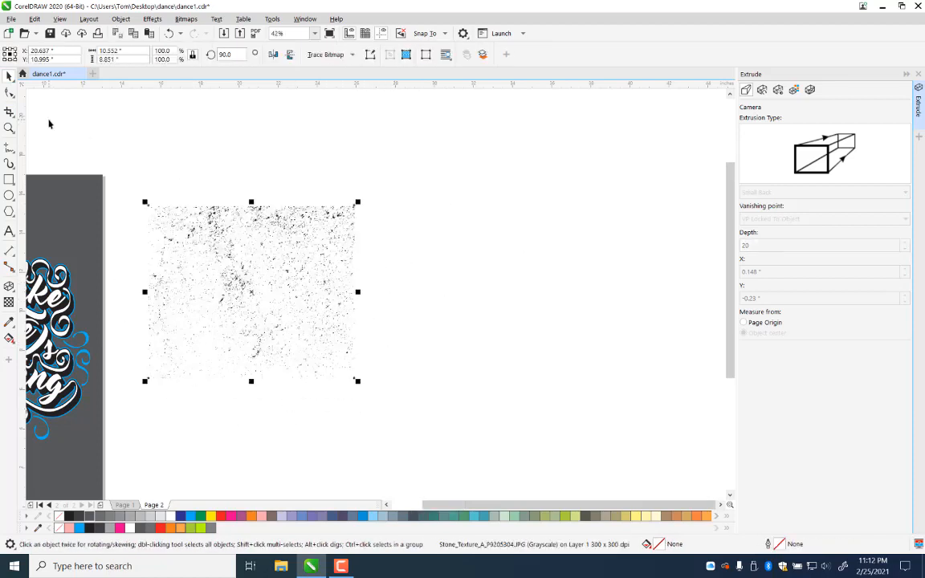
Step: Convert the rotated texture to a 1-bit black and white bitmap at 300 dpi
click(183, 21)
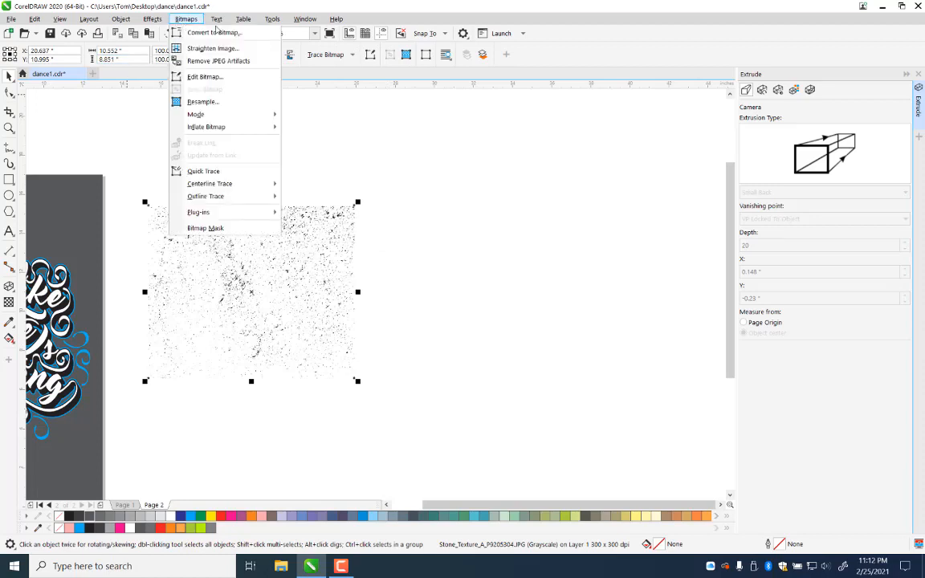
click(186, 18)
click(186, 18)
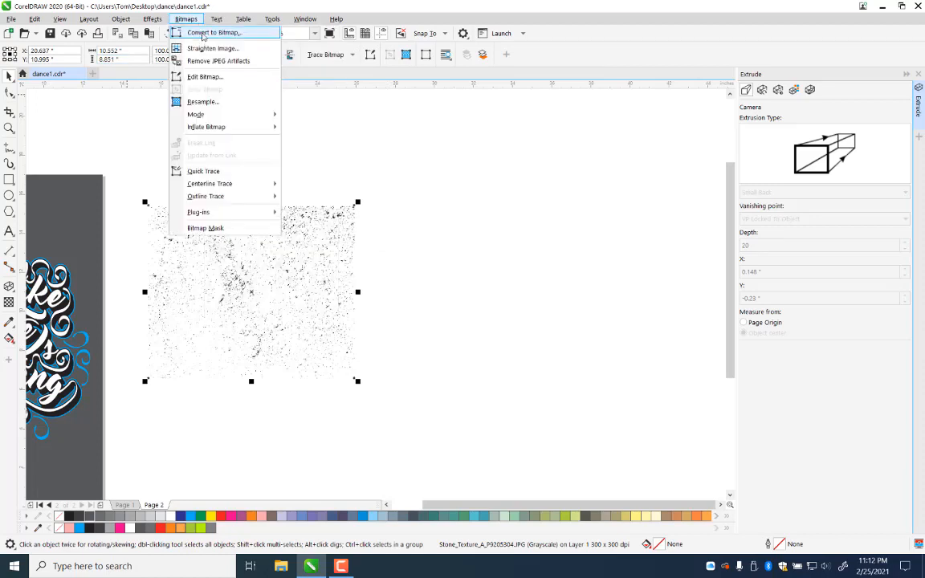
click(203, 33)
click(464, 252)
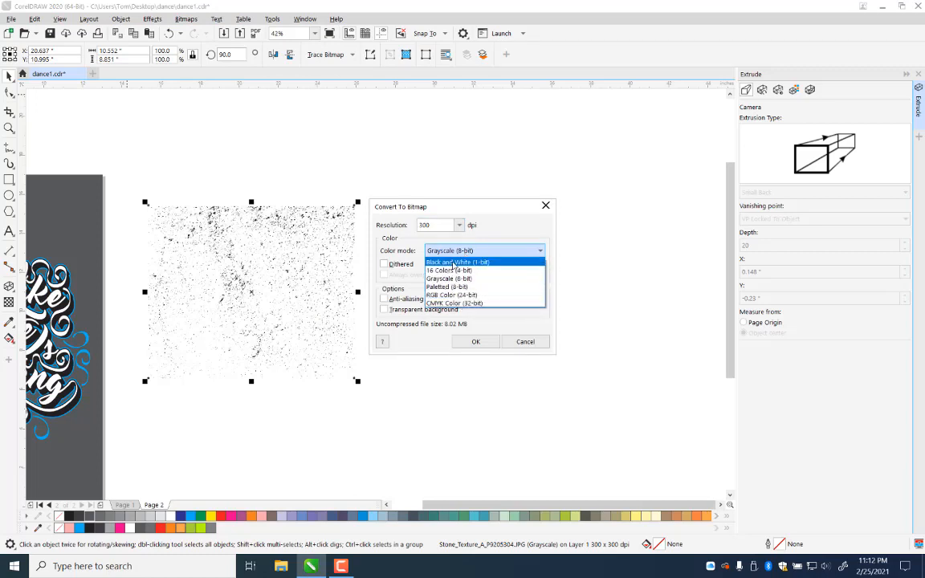
click(457, 262)
click(476, 342)
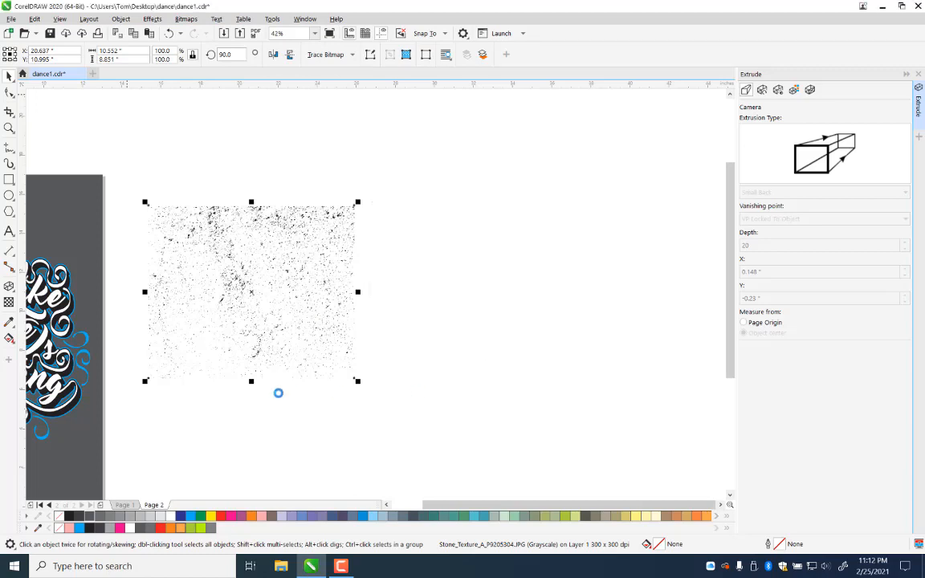
click(270, 463)
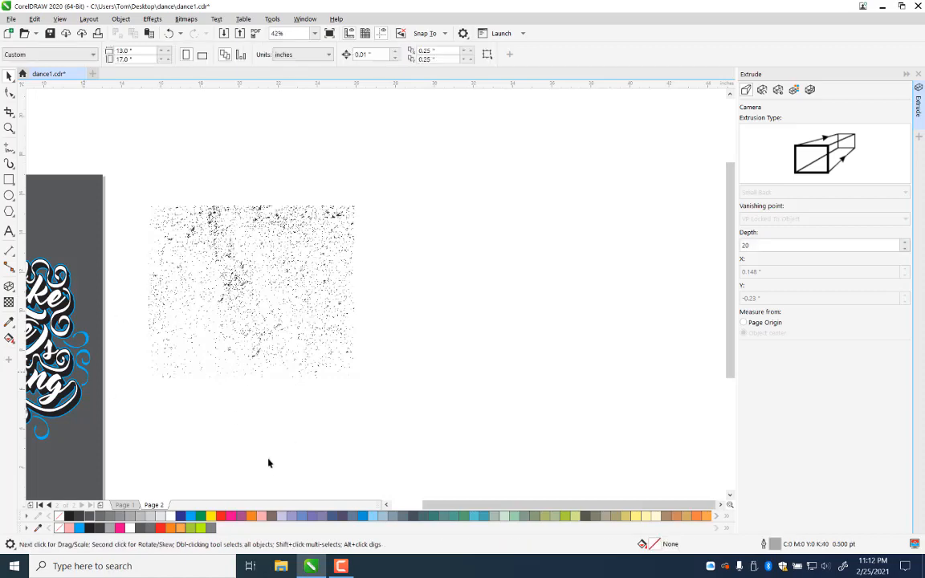
Step: Move the black and white texture onto the page so it covers most of the lettering
drag(251, 400, 671, 461)
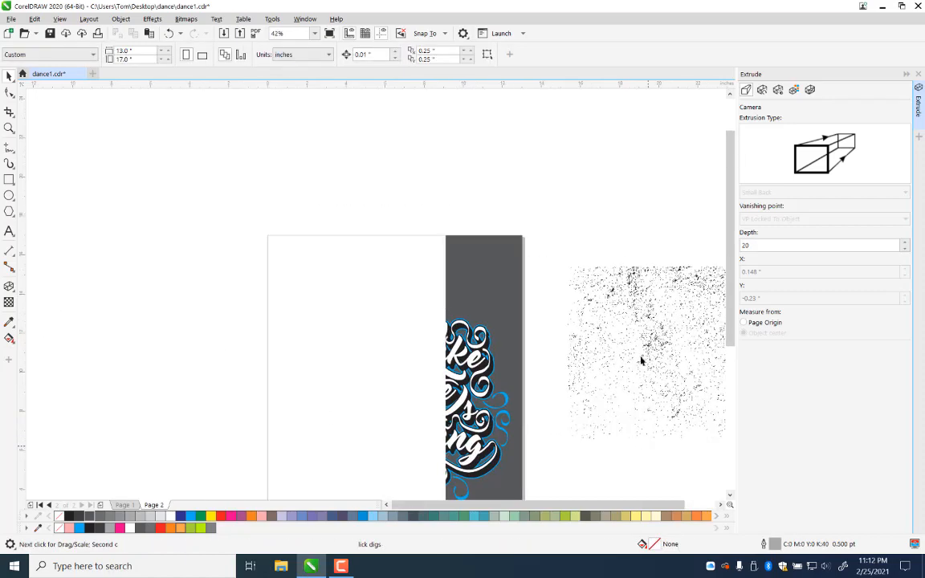
click(658, 350)
drag(659, 350, 368, 361)
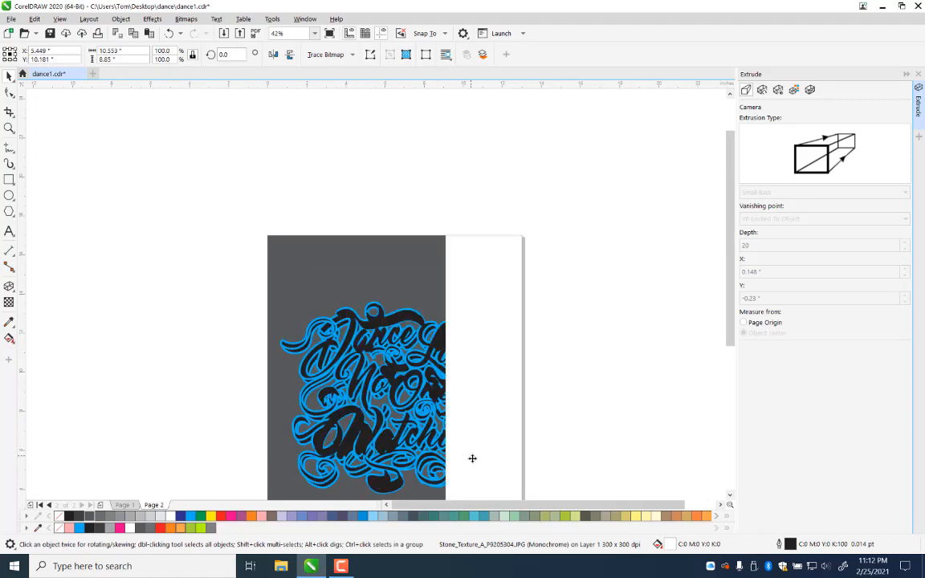
drag(472, 458, 497, 344)
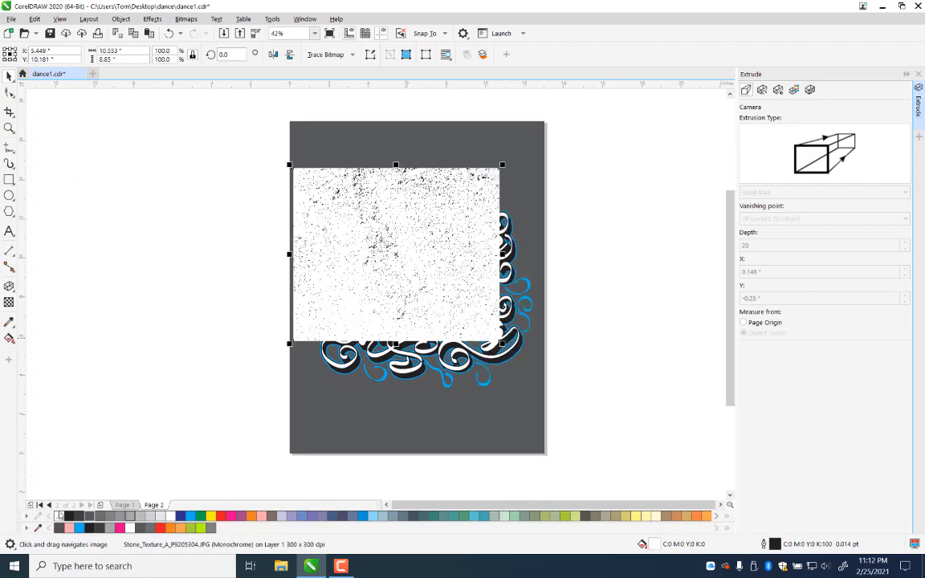
Step: Remove the texture's white background and recolor its specks to 80% black to match the page's grey backdrop
click(60, 516)
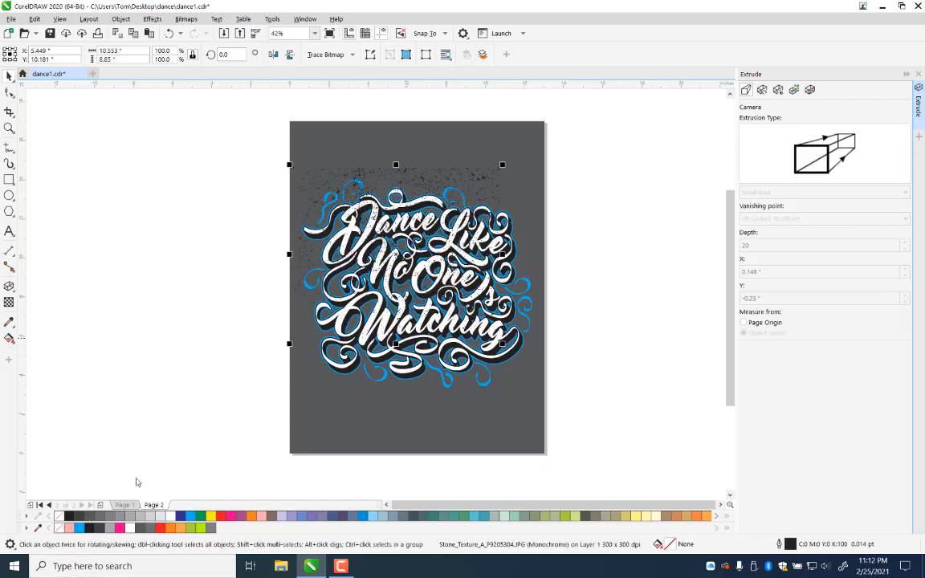
click(134, 443)
click(614, 192)
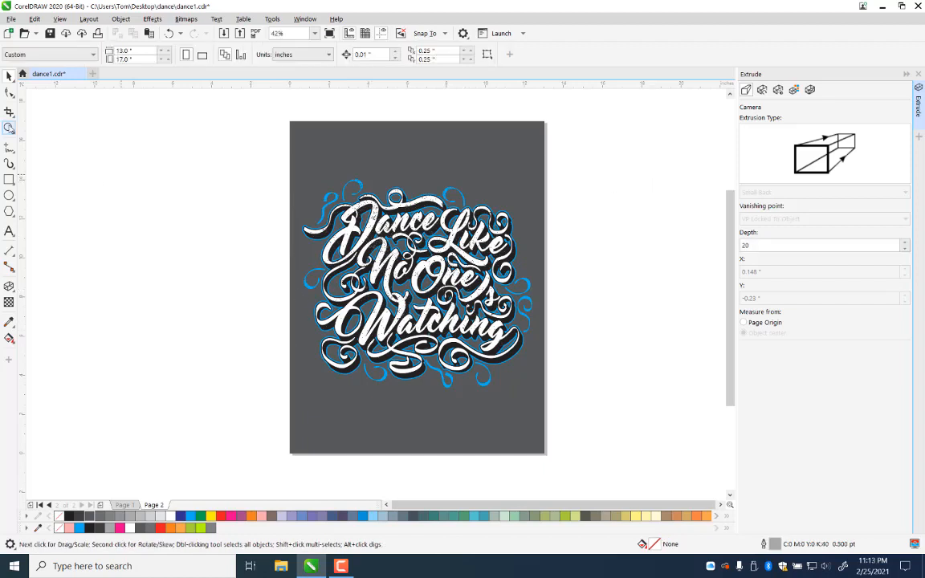
Step: Shift the texture slightly down over the lettering and enlarge it to about 12.5 inches wide by 11.2 inches high
click(9, 129)
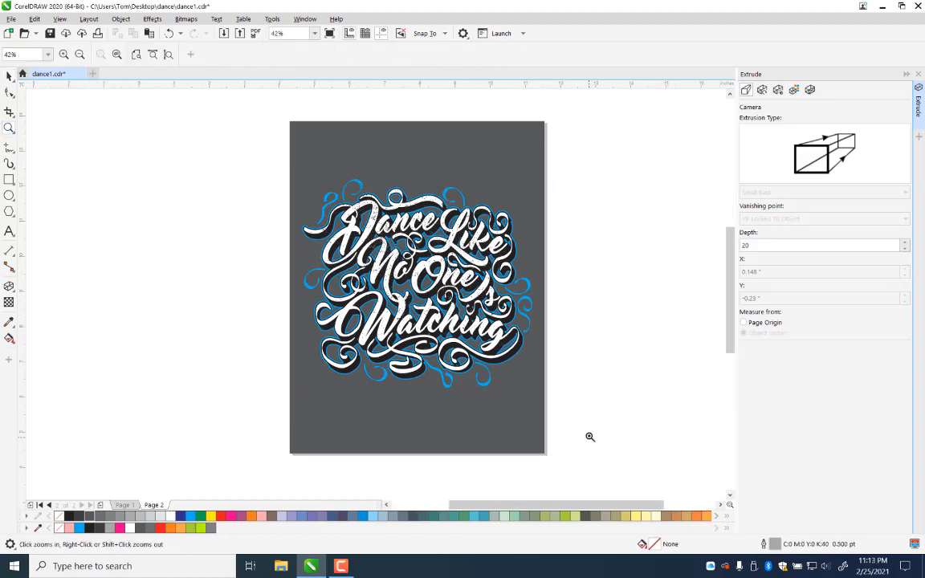
click(589, 435)
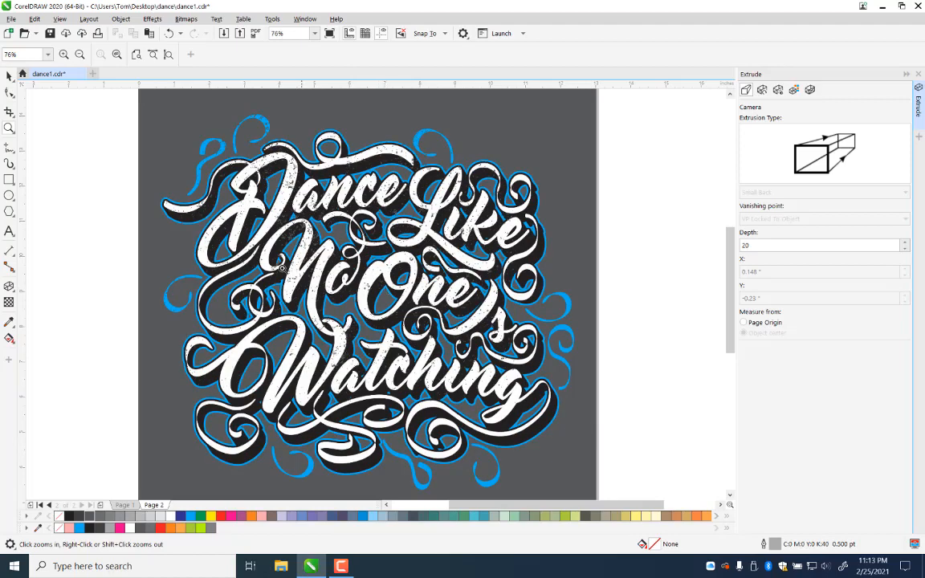
click(7, 74)
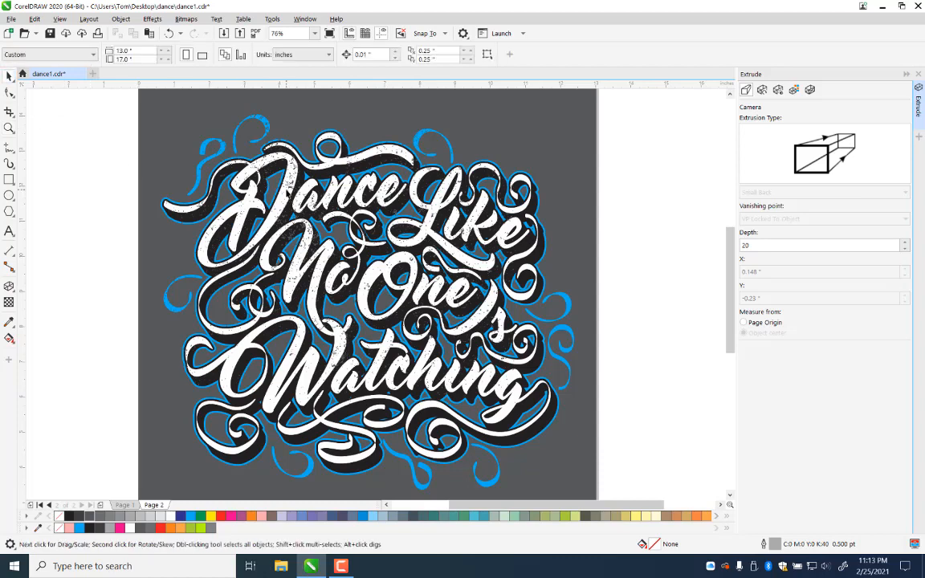
click(261, 175)
drag(287, 191, 288, 203)
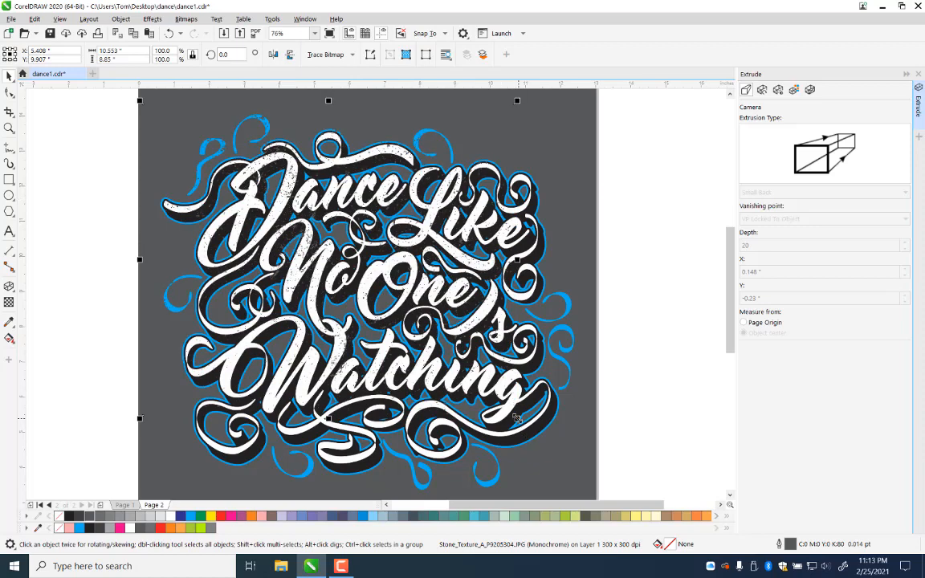
drag(517, 418, 585, 500)
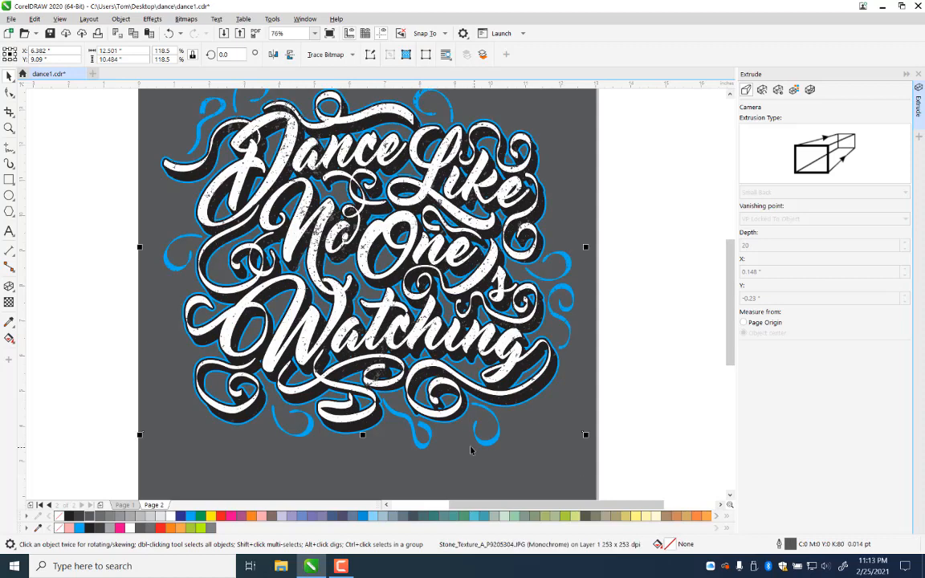
drag(363, 437, 368, 462)
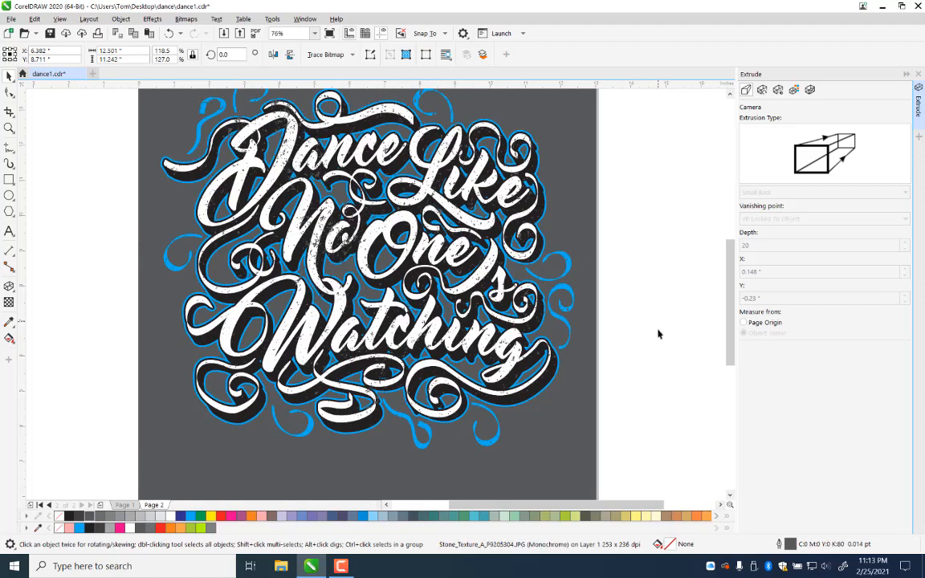
click(658, 333)
Step: Create a horizontally mirrored copy of the texture directly beside the original, extending to the right of the page
click(139, 273)
drag(586, 260, 722, 259)
drag(651, 263, 645, 263)
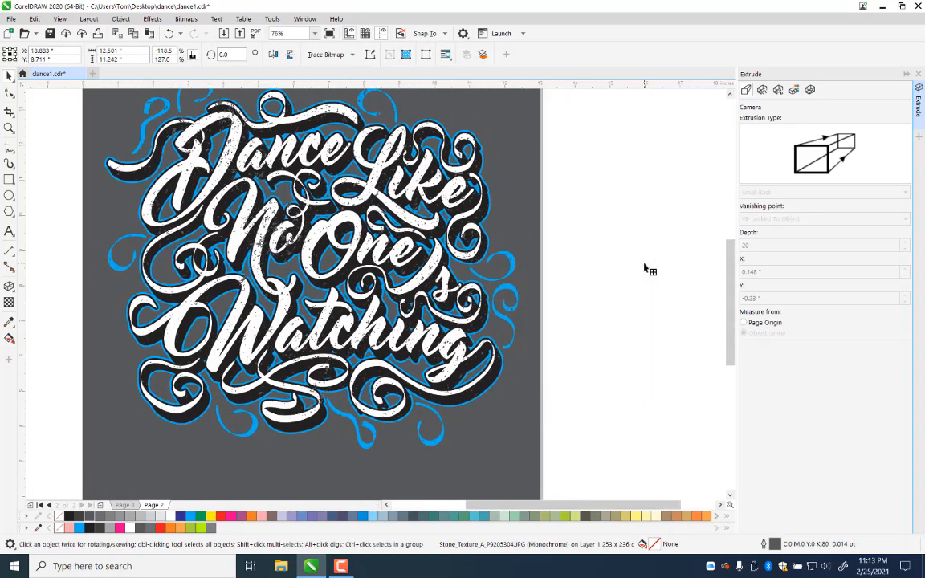
right_click(645, 262)
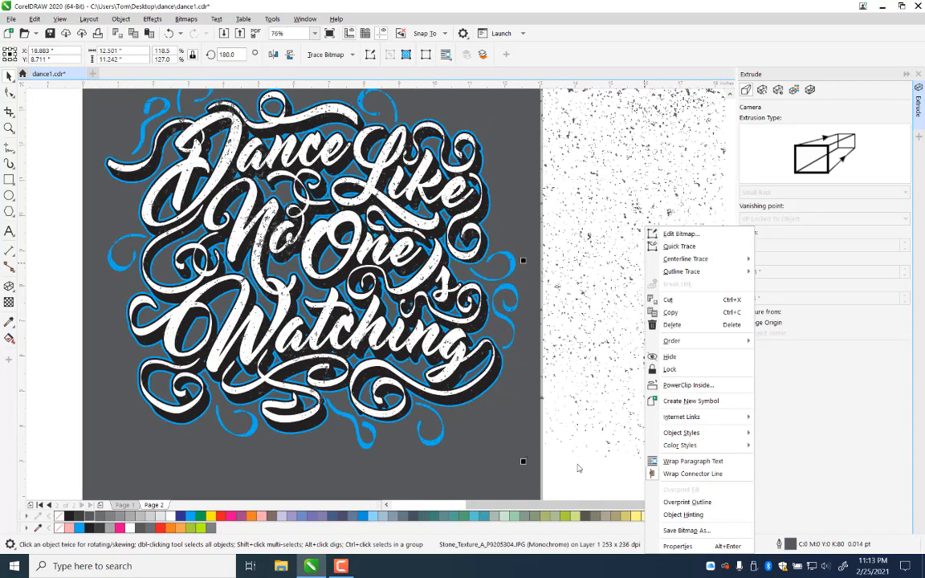
click(590, 487)
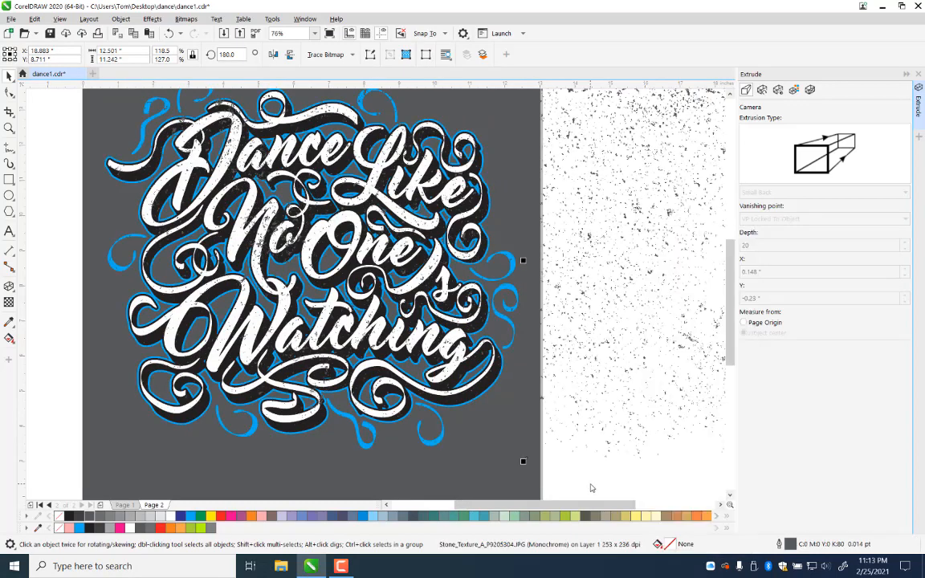
Step: Select both texture bitmaps and align the mirrored copy exactly over the original on the lettering
click(685, 495)
key(ctrl+a)
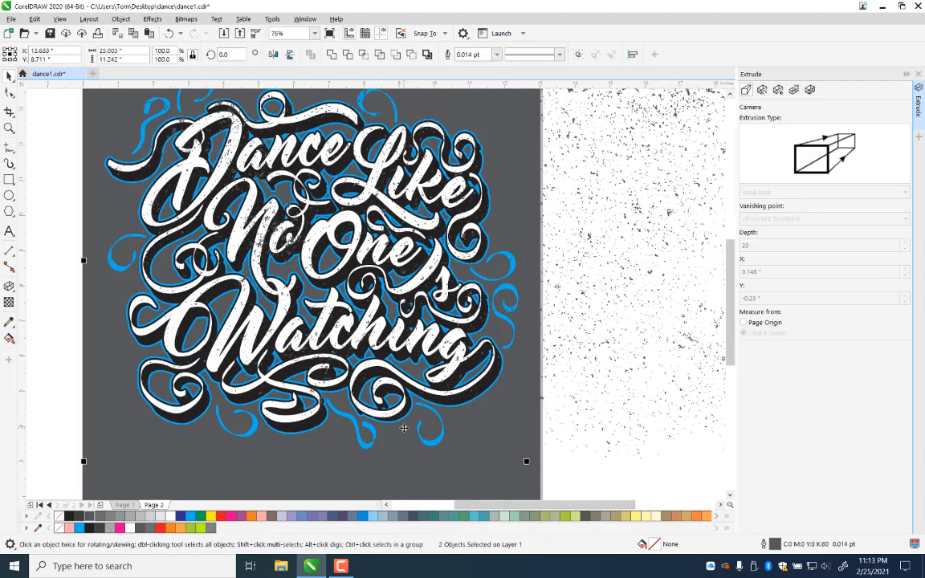
key(ctrl+g)
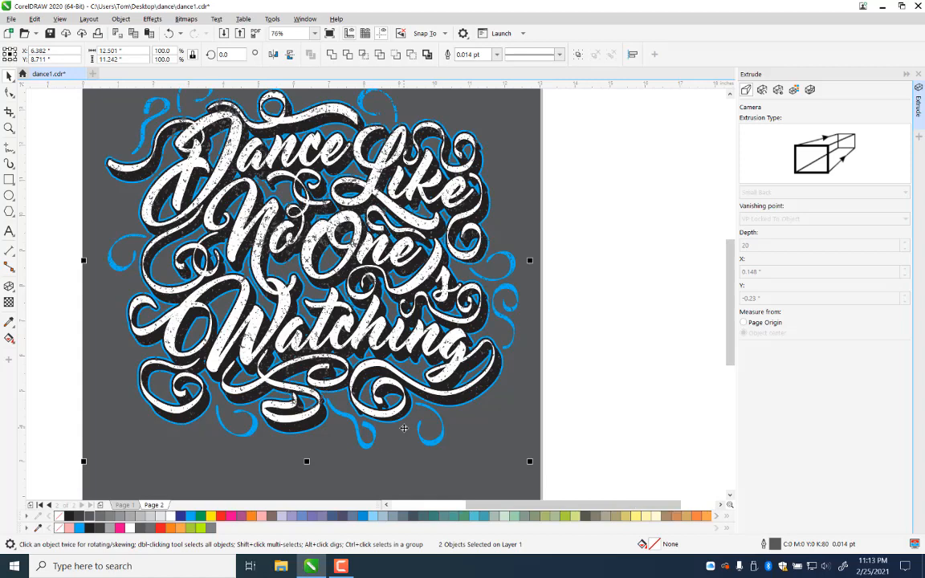
Step: Offset the mirrored texture copy about 0.1 inch left and 0.4 inch down from the original
click(618, 396)
click(336, 299)
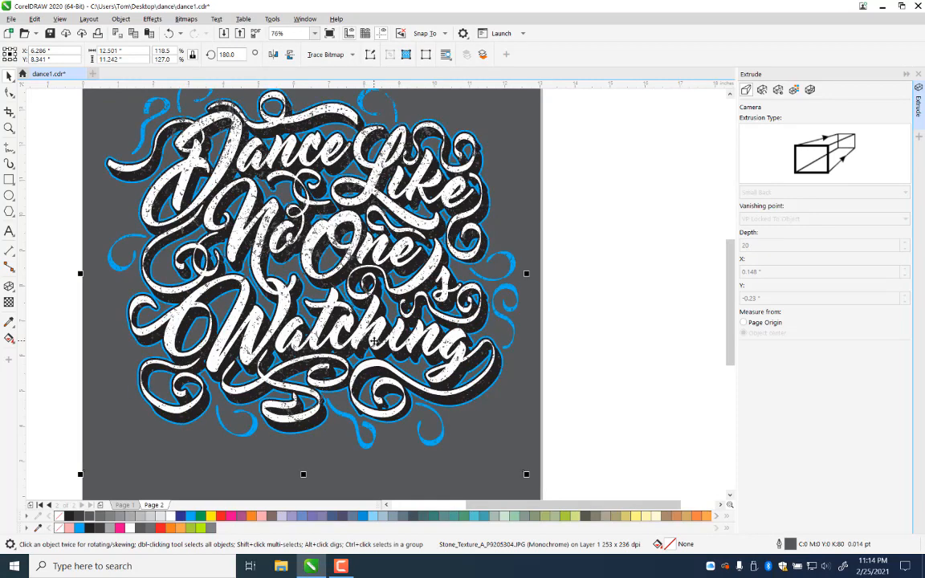
click(623, 395)
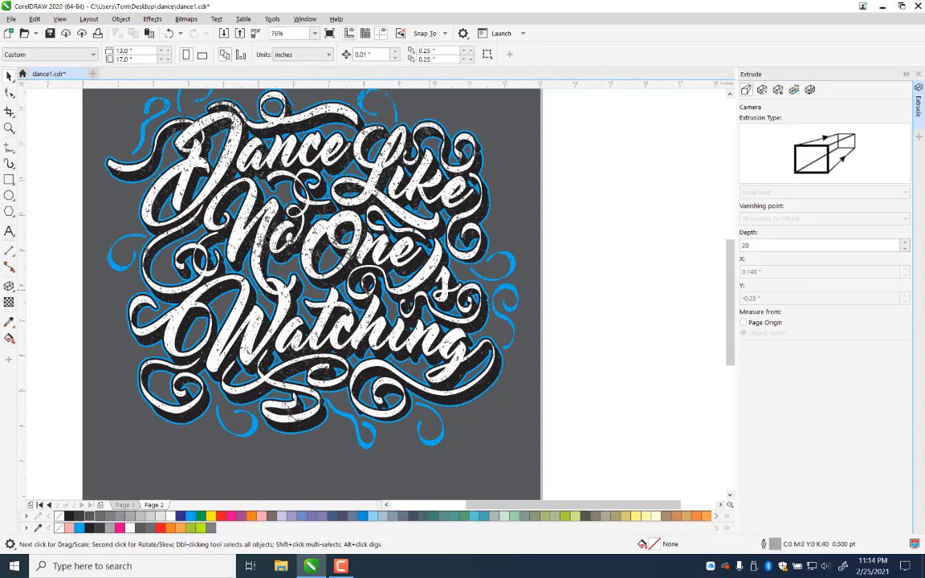
Step: Frame the whole textured lettering at a close view and close the Extrude docker to free up the workspace
click(8, 128)
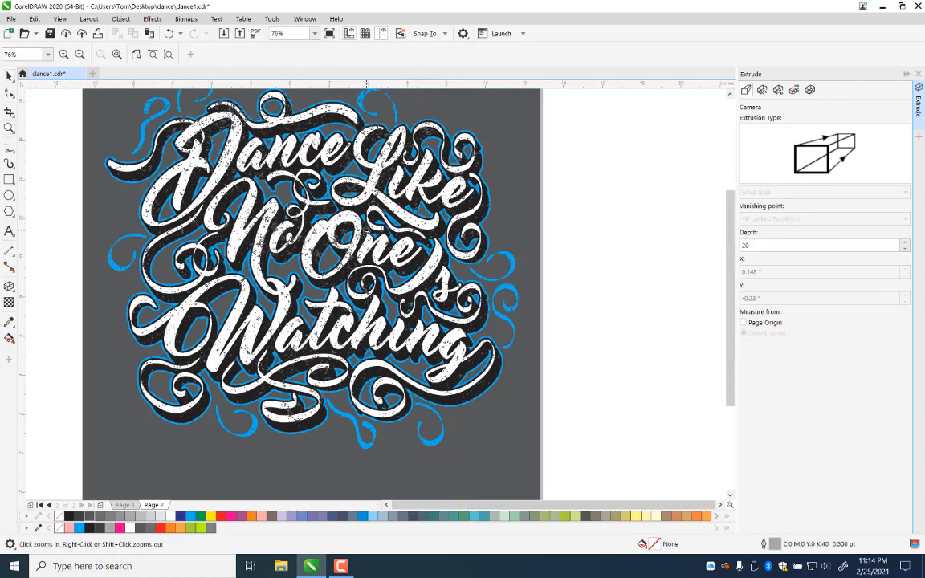
right_click(367, 230)
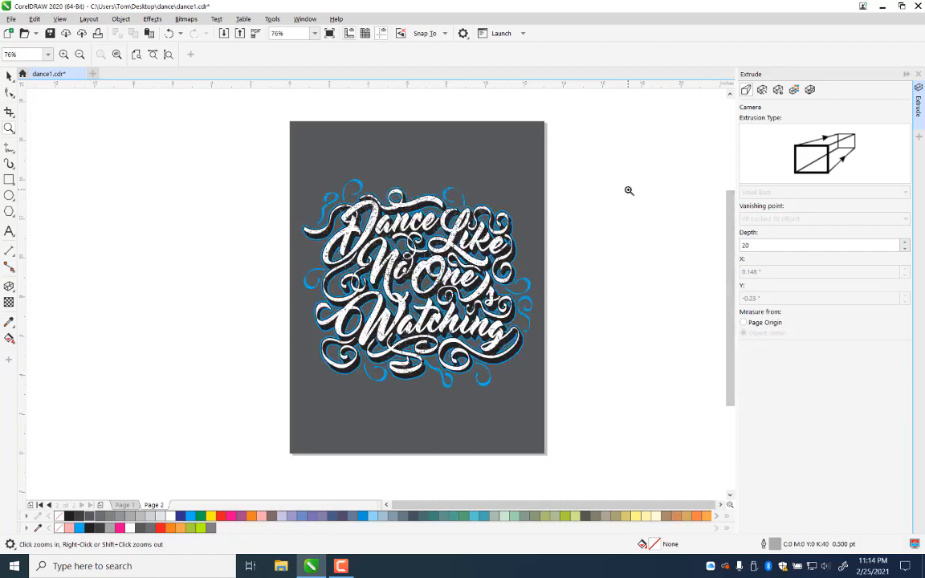
drag(276, 167, 541, 394)
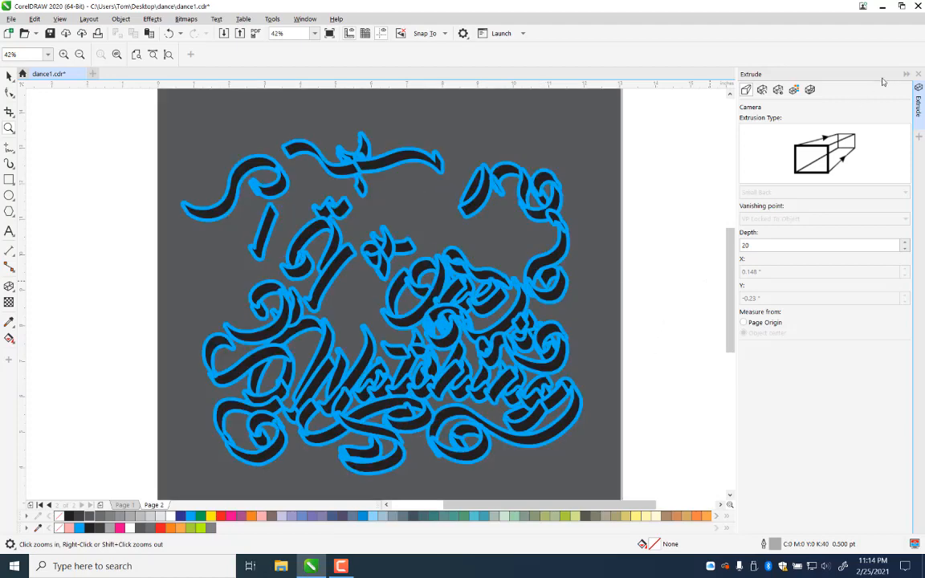
click(918, 74)
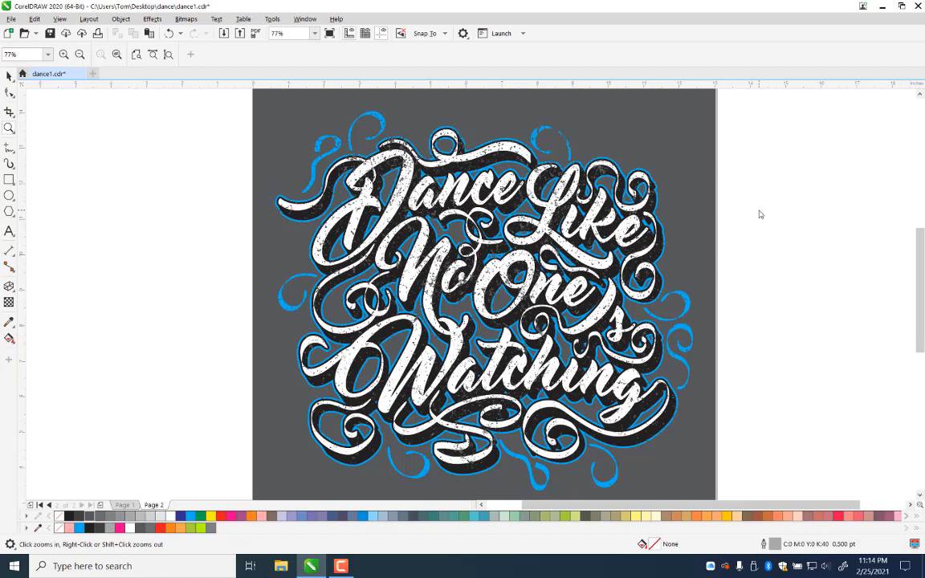
Step: Show the textured lettering in full-screen preview
click(60, 19)
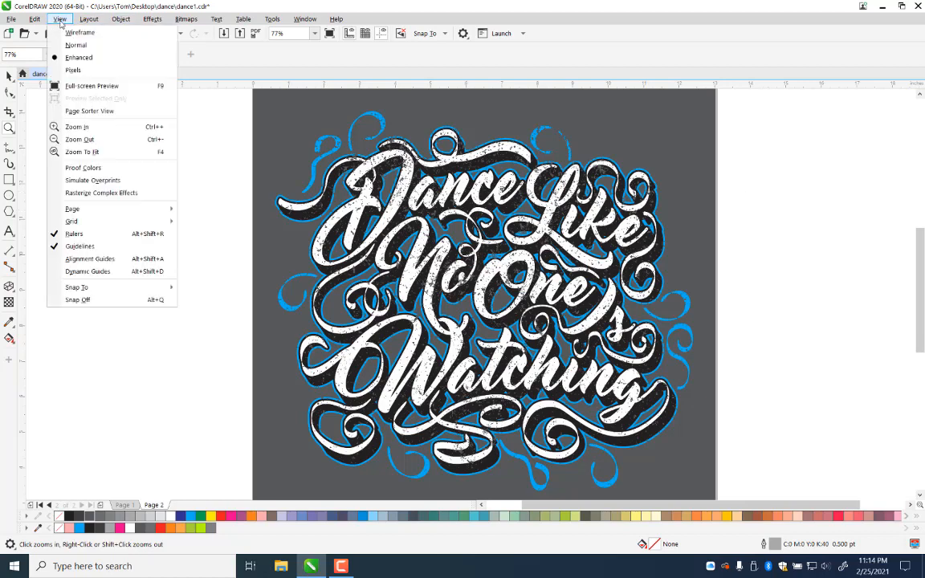
click(79, 130)
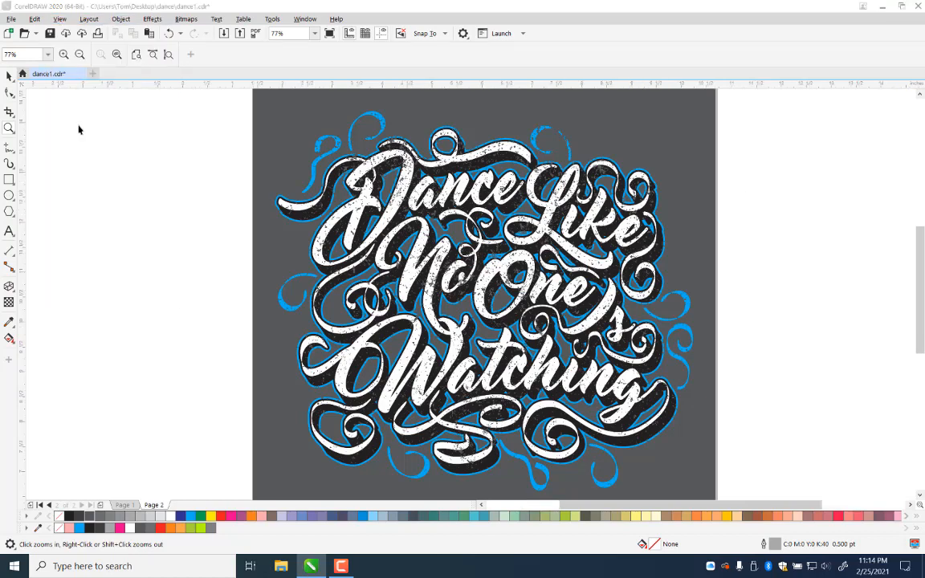
key(F9)
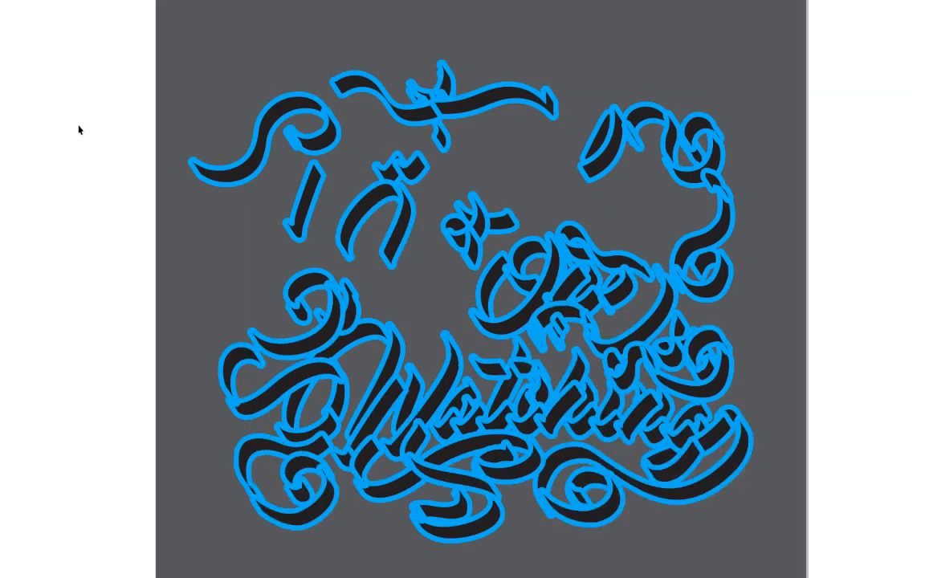